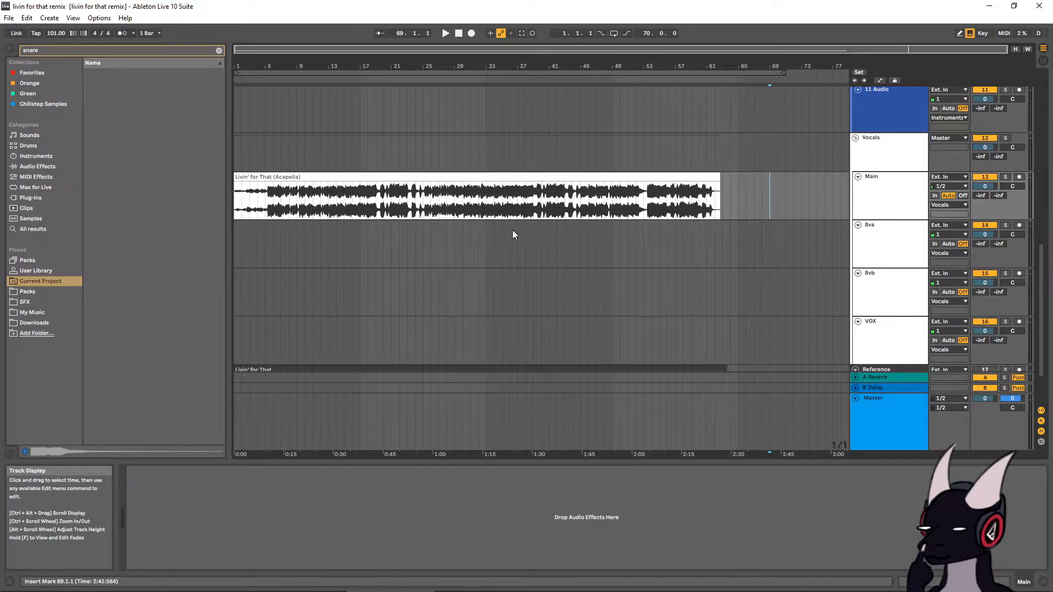
Examine the acapella clip on the Main vocal track and the full-song clip on the Reference track
{"action": "left_click", "coordinate": [376, 241]}
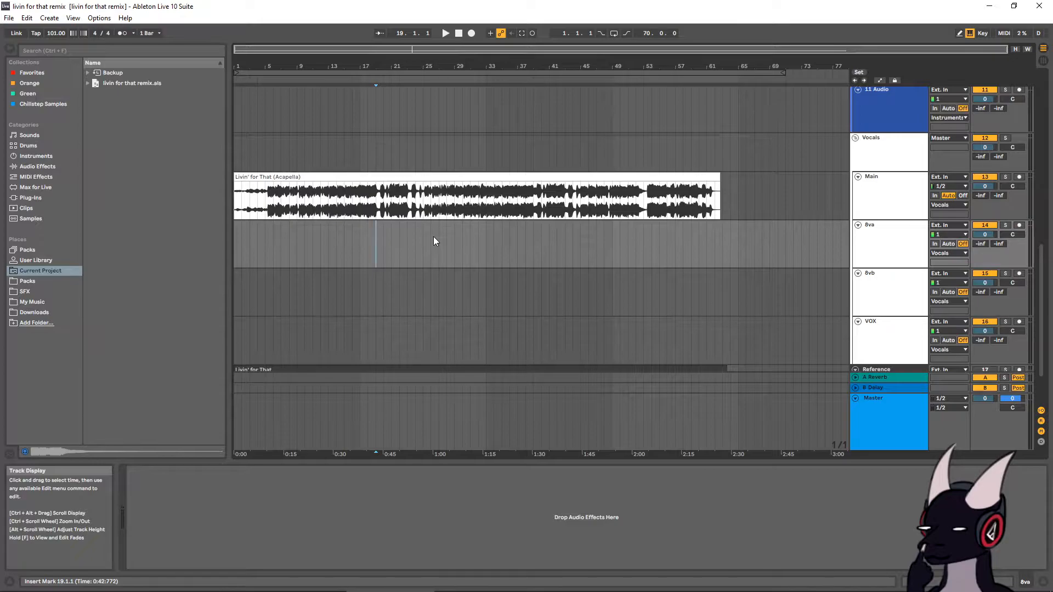
{"action": "scroll", "coordinate": [429, 285], "scroll_direction": "up", "scroll_amount": 2}
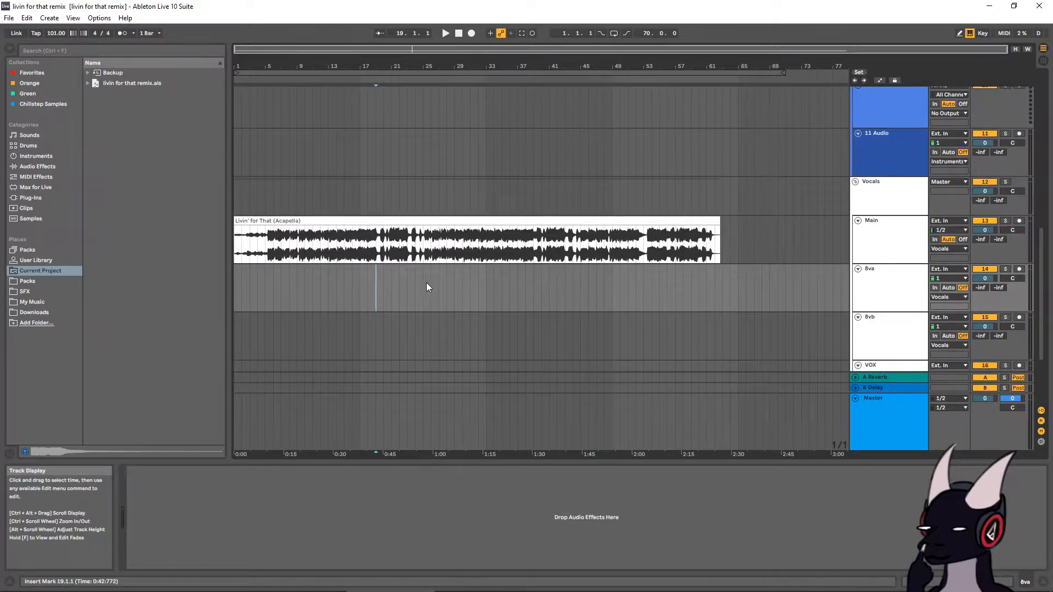
{"action": "left_click", "coordinate": [375, 221]}
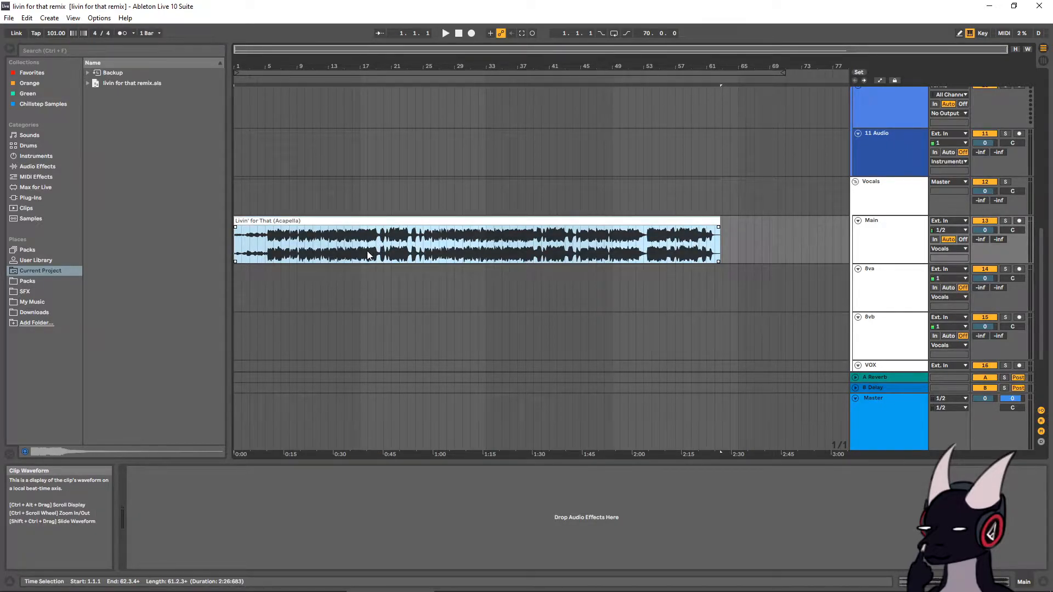
{"action": "left_click", "coordinate": [360, 256]}
{"action": "scroll", "coordinate": [361, 256], "scroll_direction": "down", "scroll_amount": 4}
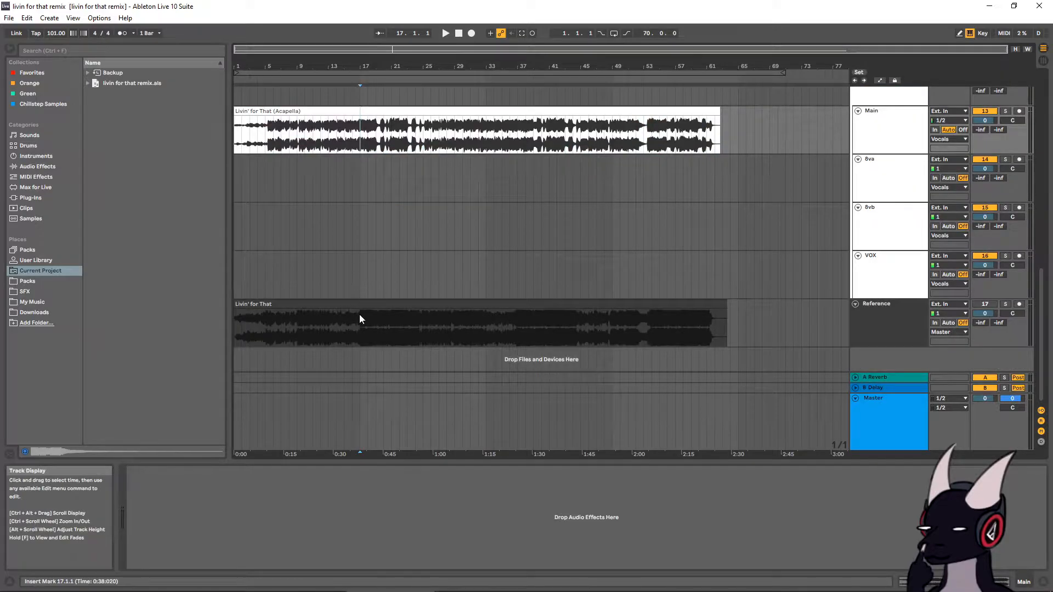
{"action": "left_click", "coordinate": [354, 329]}
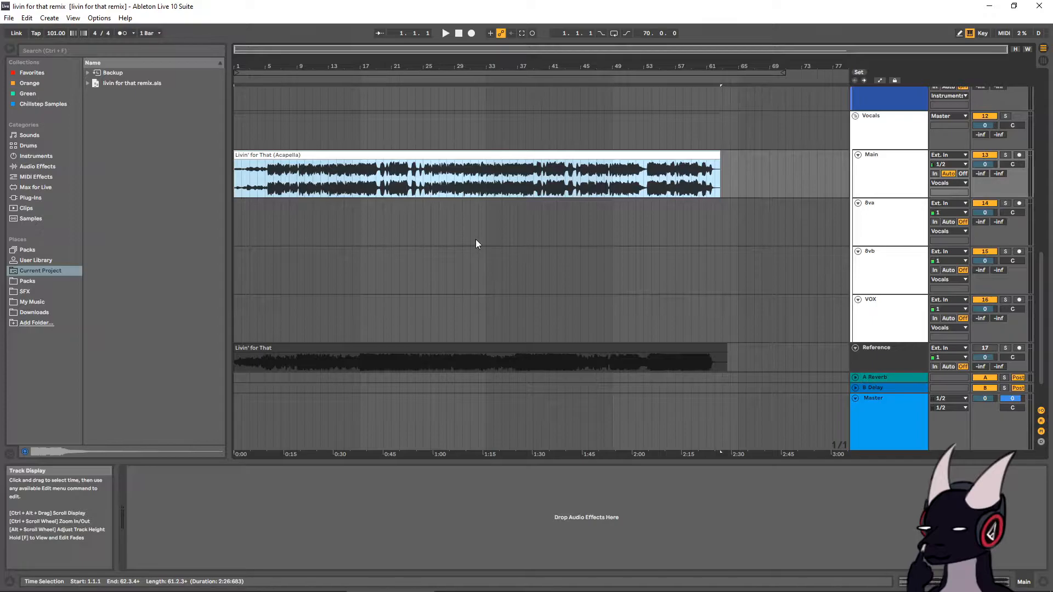
{"action": "scroll", "coordinate": [438, 242], "scroll_direction": "up", "scroll_amount": 1}
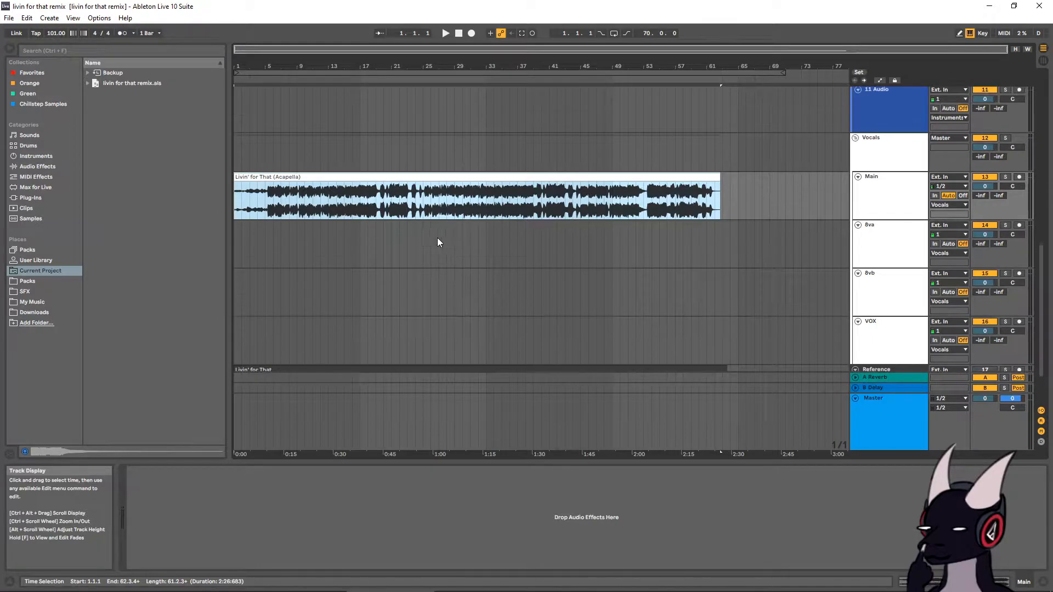
{"action": "left_click", "coordinate": [384, 215]}
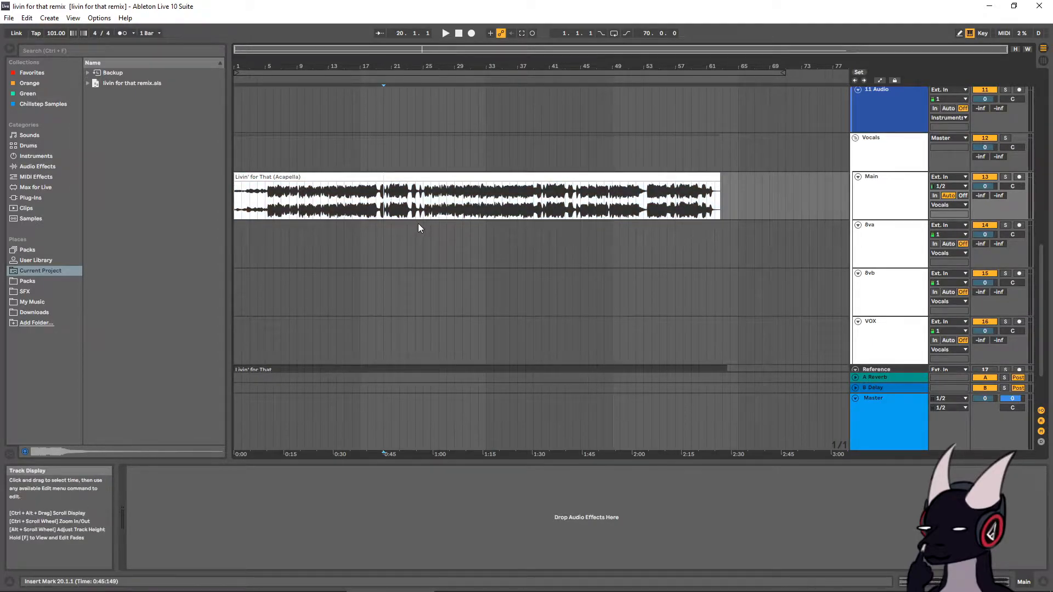
{"action": "scroll", "coordinate": [420, 225], "scroll_direction": "down", "scroll_amount": 3}
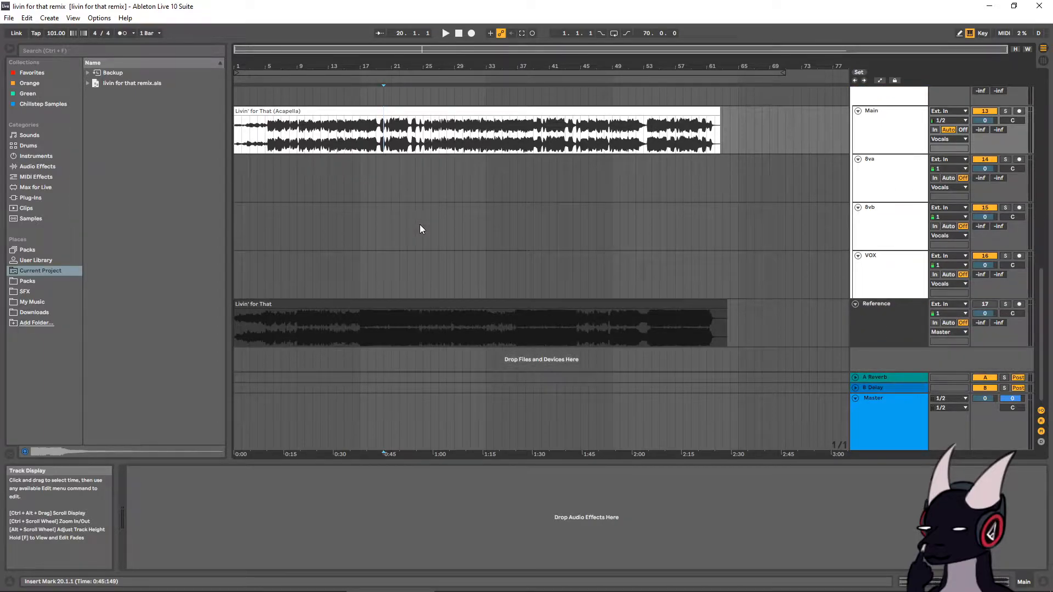
{"action": "left_click", "coordinate": [406, 112]}
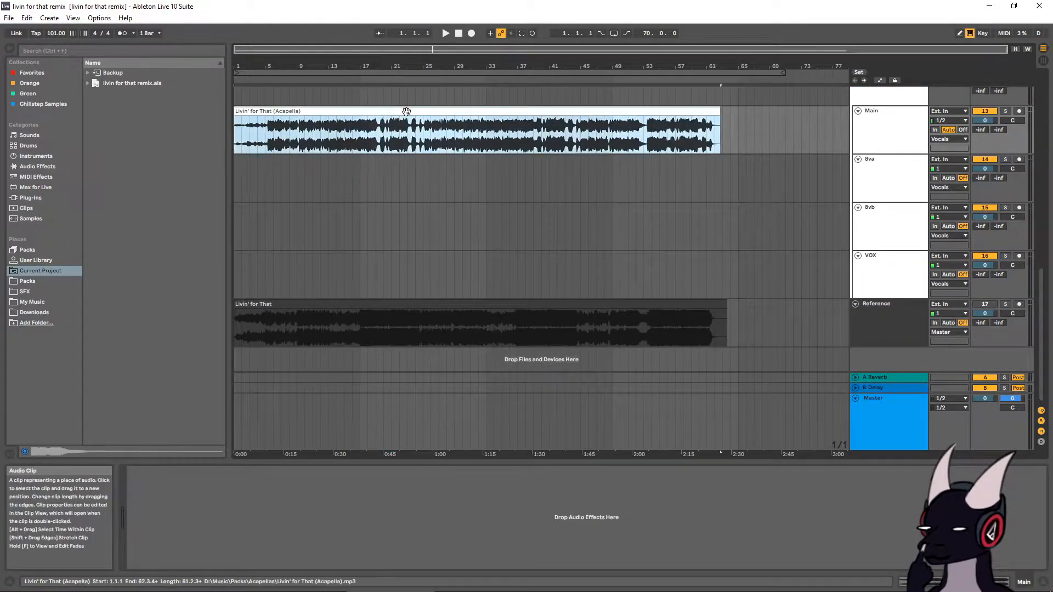
Open the sample properties of the Livin' for That clip on the Reference track
{"action": "left_click", "coordinate": [400, 304]}
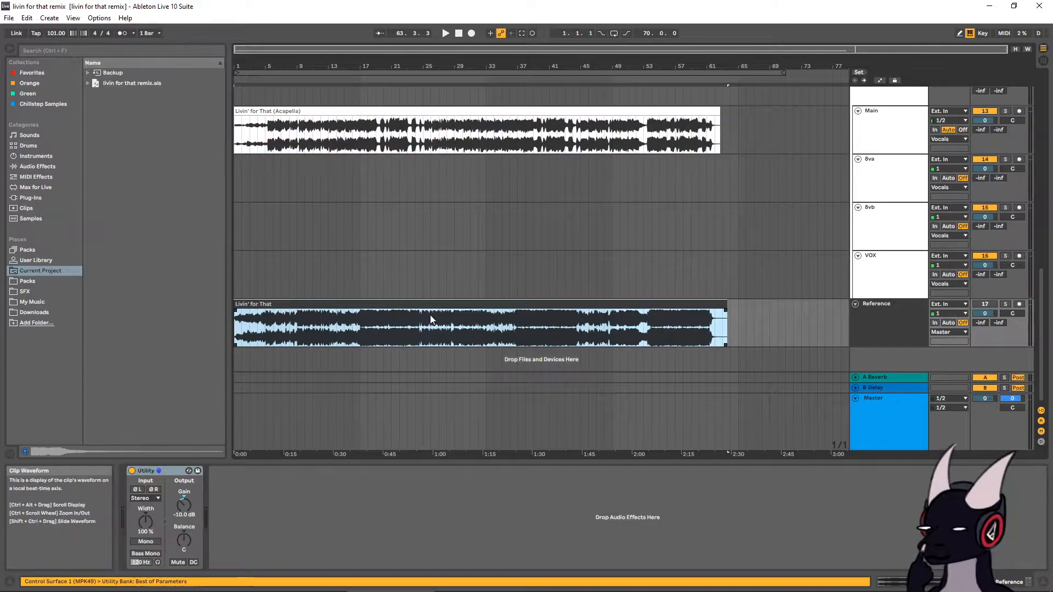
{"action": "double_click", "coordinate": [442, 306]}
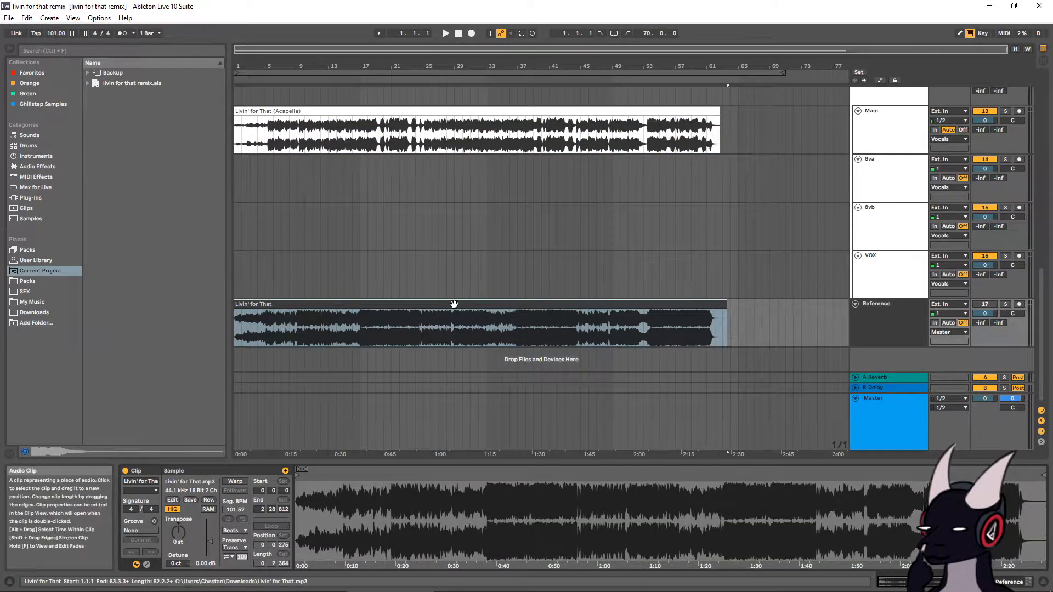
{"action": "left_click", "coordinate": [422, 325]}
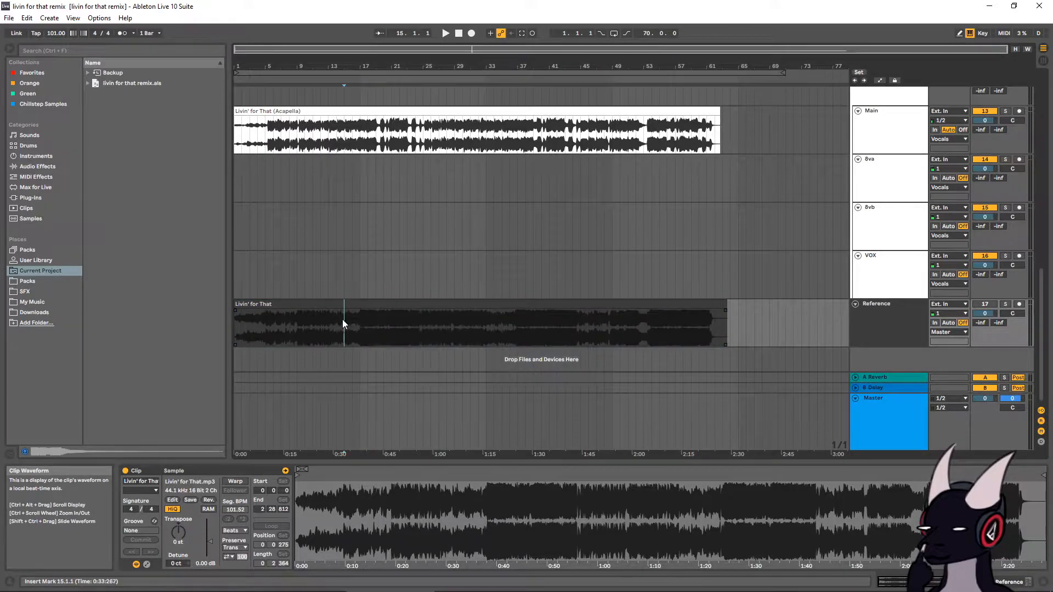
Solo the Reference track and listen to the Livin' for That clip from bar 17
{"action": "left_click_drag", "start_coordinate": [342, 324], "coordinate": [478, 333]}
{"action": "left_click", "coordinate": [512, 332]}
{"action": "left_click_drag", "start_coordinate": [362, 331], "coordinate": [508, 321]}
{"action": "left_click", "coordinate": [902, 318]}
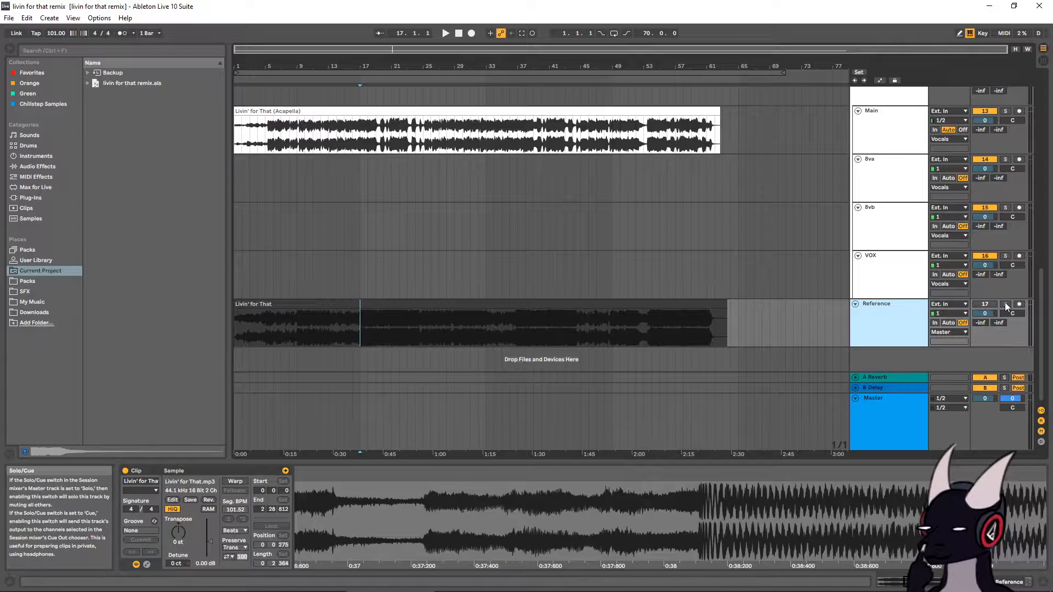
{"action": "left_click", "coordinate": [1005, 304]}
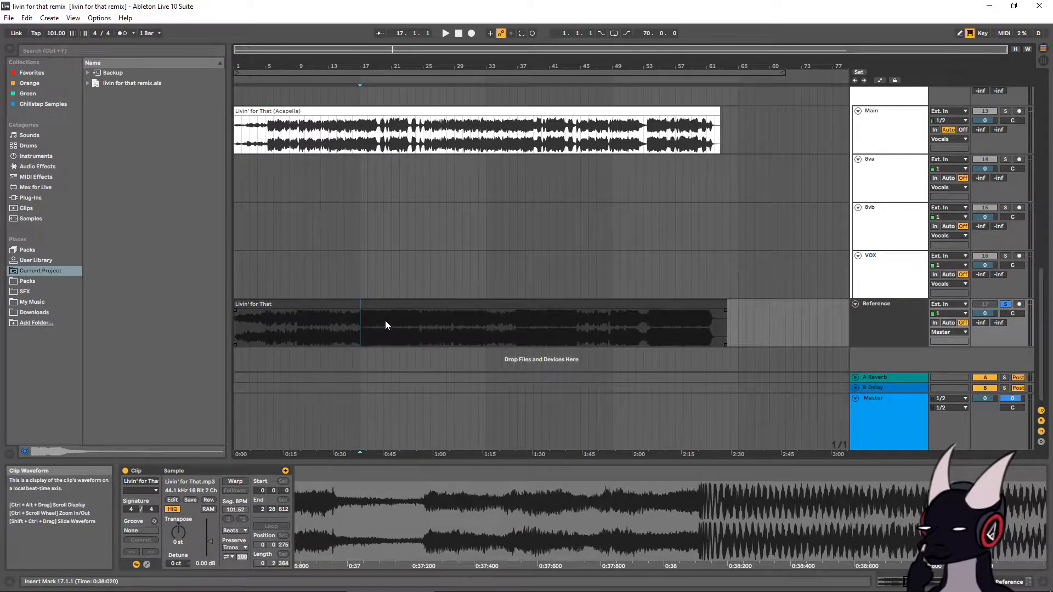
{"action": "key", "text": "space"}
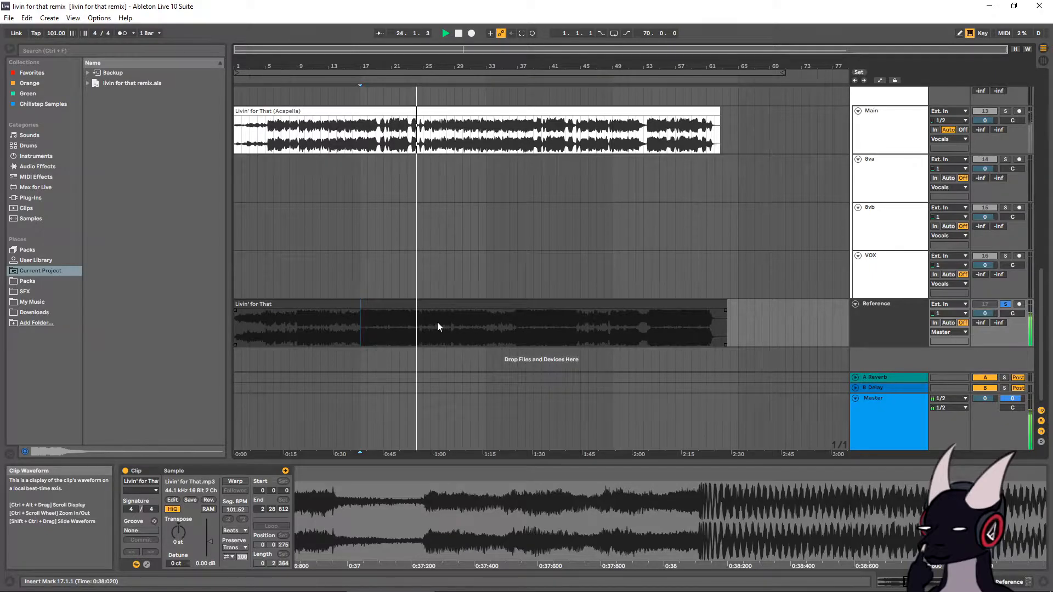
{"action": "key", "text": "space"}
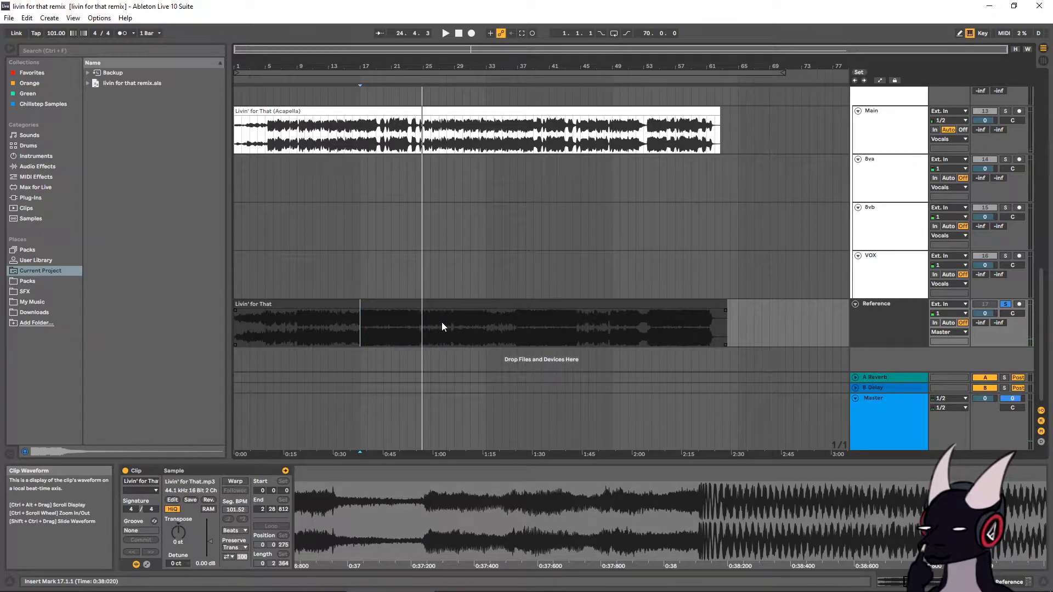
Show the acapella clip's sample properties and compare its waveform with the reference song's waveform
{"action": "scroll", "coordinate": [500, 226], "scroll_direction": "up", "scroll_amount": 3}
{"action": "left_click", "coordinate": [406, 210]}
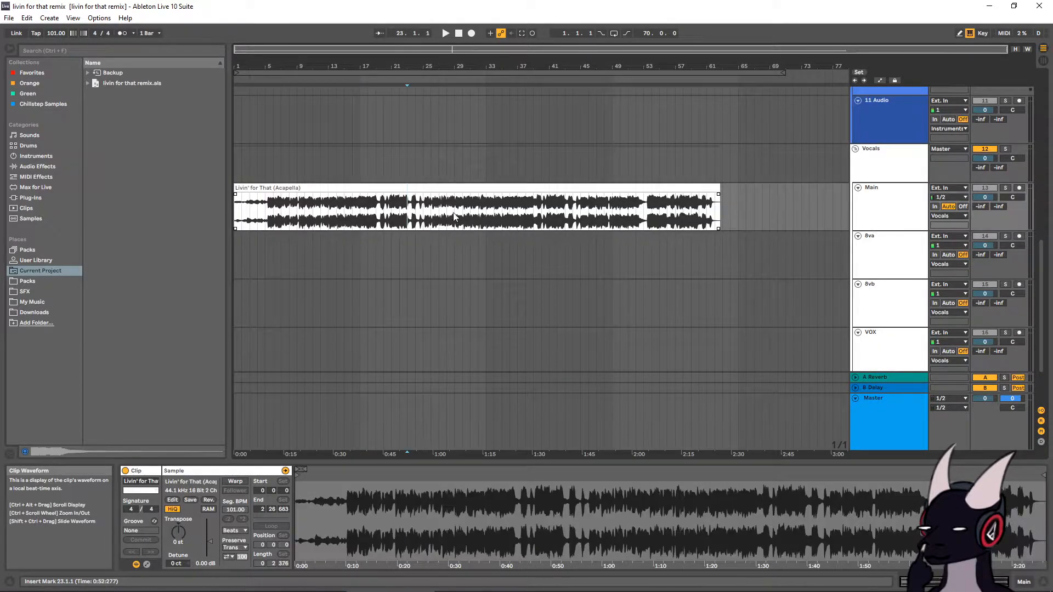
{"action": "scroll", "coordinate": [439, 214], "scroll_direction": "down", "scroll_amount": 3}
{"action": "scroll", "coordinate": [505, 224], "scroll_direction": "up", "scroll_amount": 3}
{"action": "scroll", "coordinate": [627, 252], "scroll_direction": "down", "scroll_amount": 3}
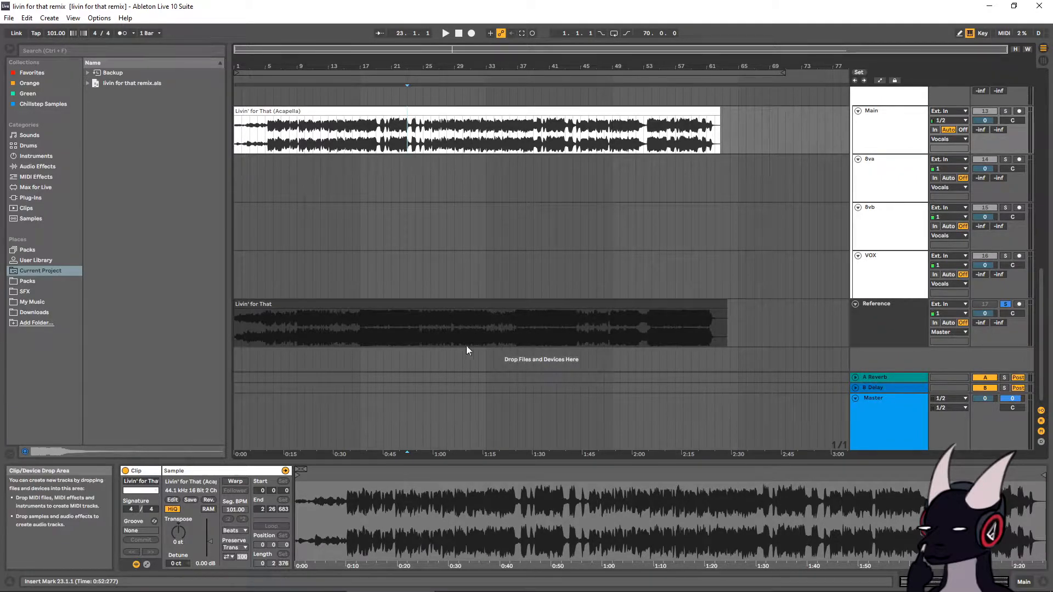
{"action": "scroll", "coordinate": [383, 294], "scroll_direction": "up", "scroll_amount": 3}
{"action": "scroll", "coordinate": [390, 274], "scroll_direction": "down", "scroll_amount": 3}
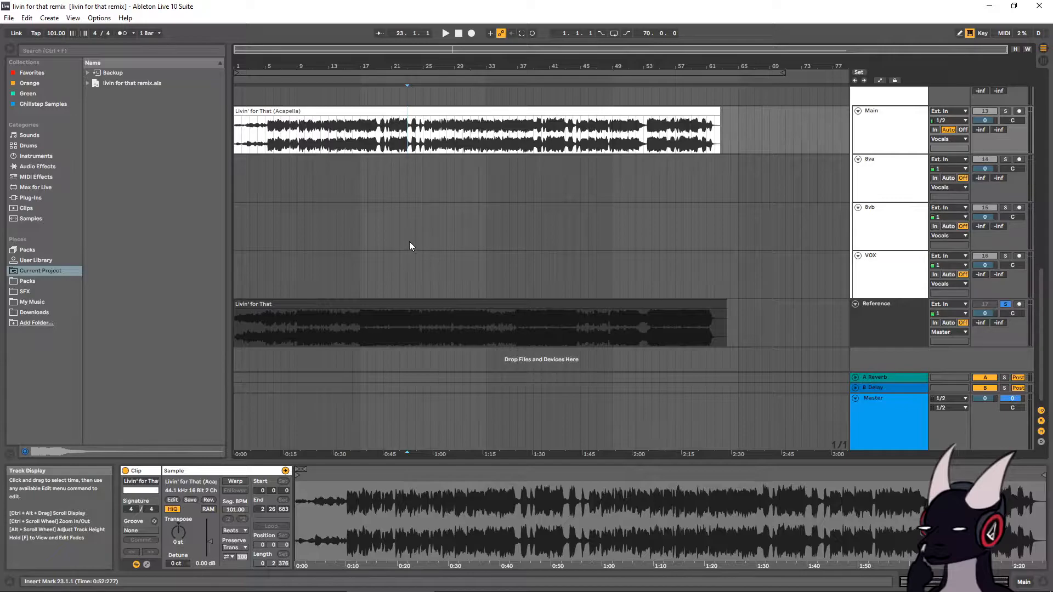
Listen to short passages of the reference song starting at bar 5 and bar 11
{"action": "left_click", "coordinate": [273, 324]}
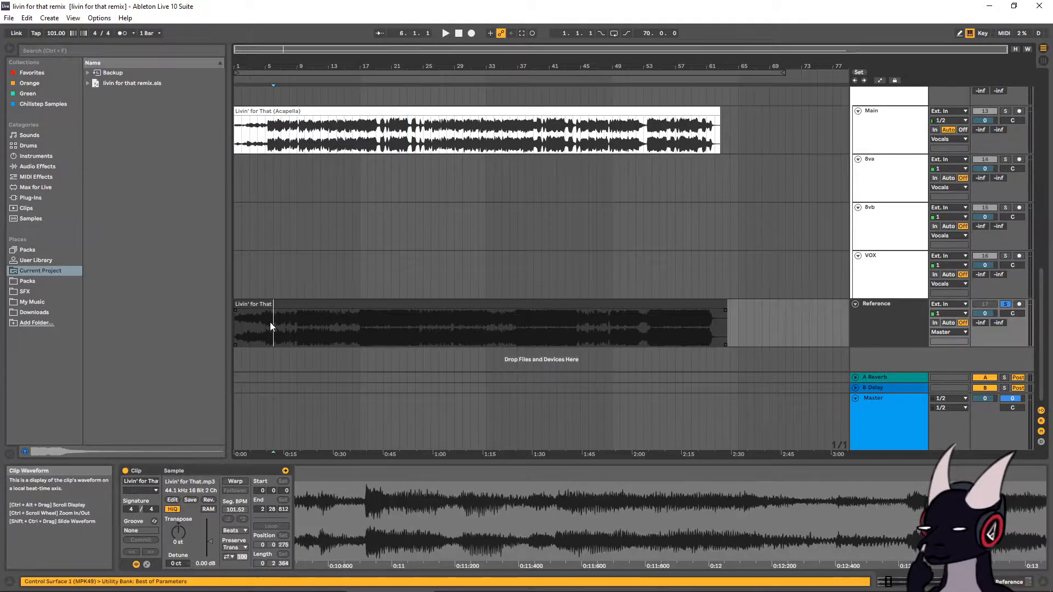
{"action": "left_click", "coordinate": [266, 321]}
{"action": "key", "text": "space"}
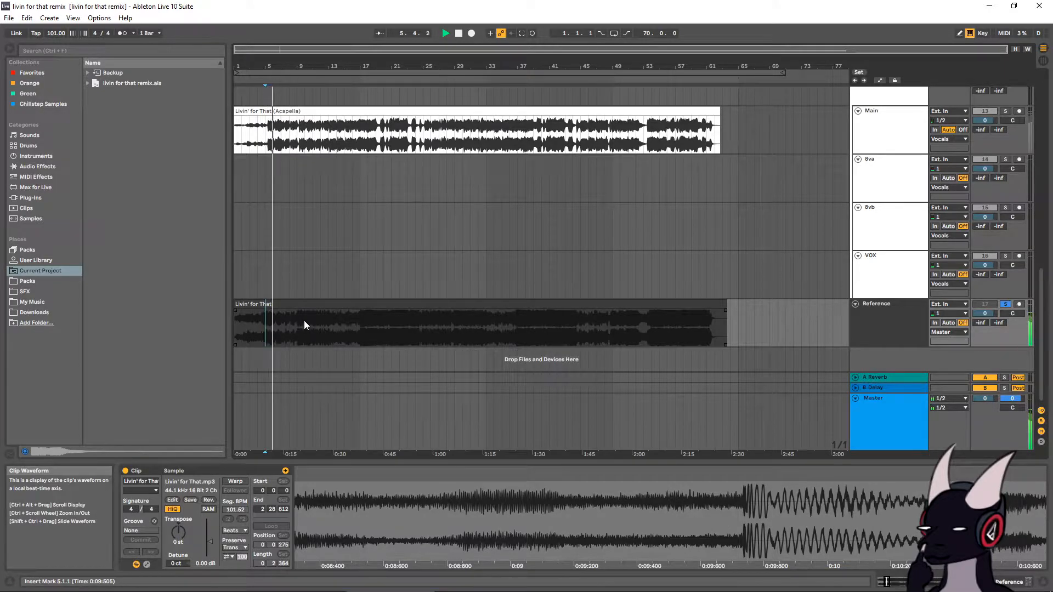
{"action": "key", "text": "space"}
{"action": "left_click", "coordinate": [309, 319]}
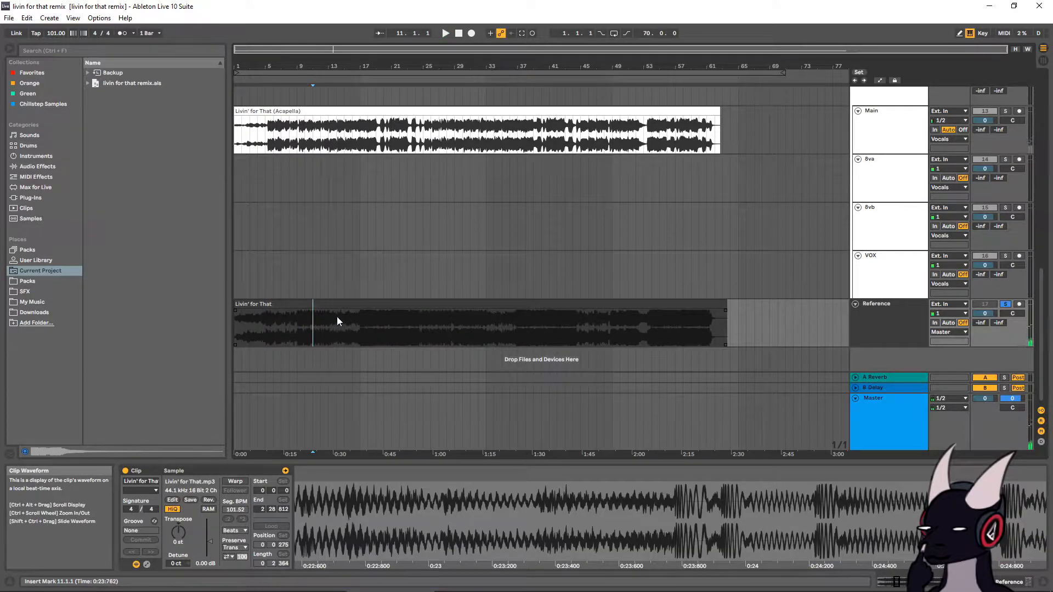
{"action": "key", "text": "space"}
Listen to the reference song's passages starting at bar 13 and bar 17
{"action": "left_click", "coordinate": [330, 318]}
{"action": "key", "text": "space"}
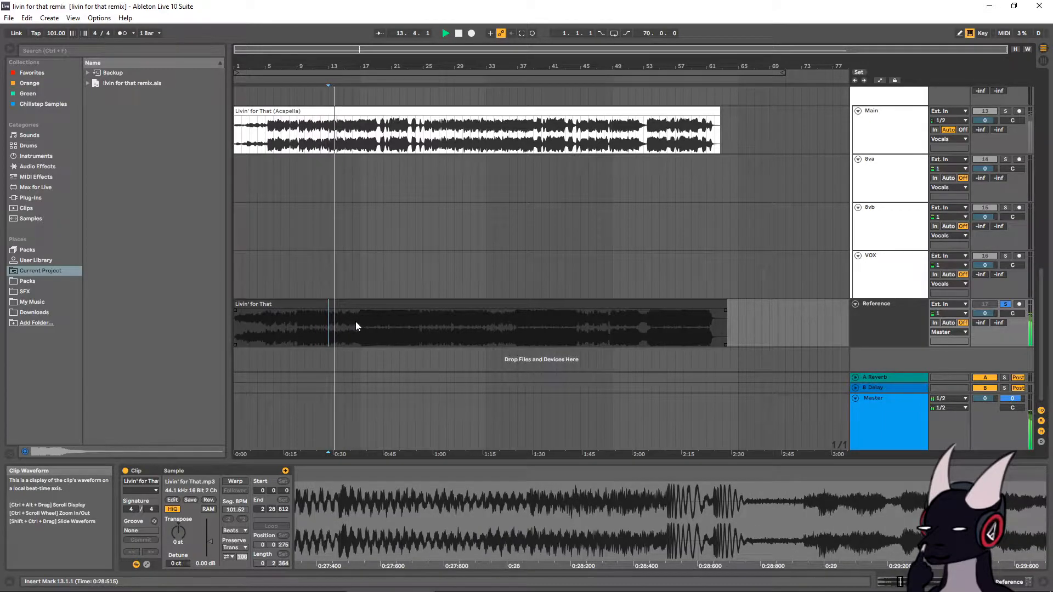
{"action": "key", "text": "space"}
{"action": "left_click", "coordinate": [358, 320]}
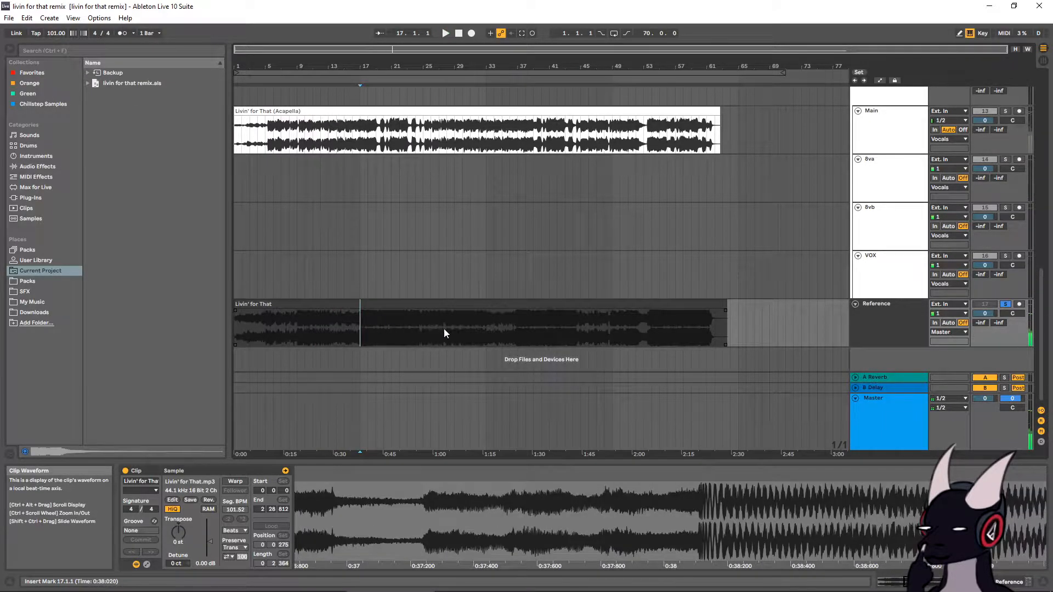
{"action": "key", "text": "space"}
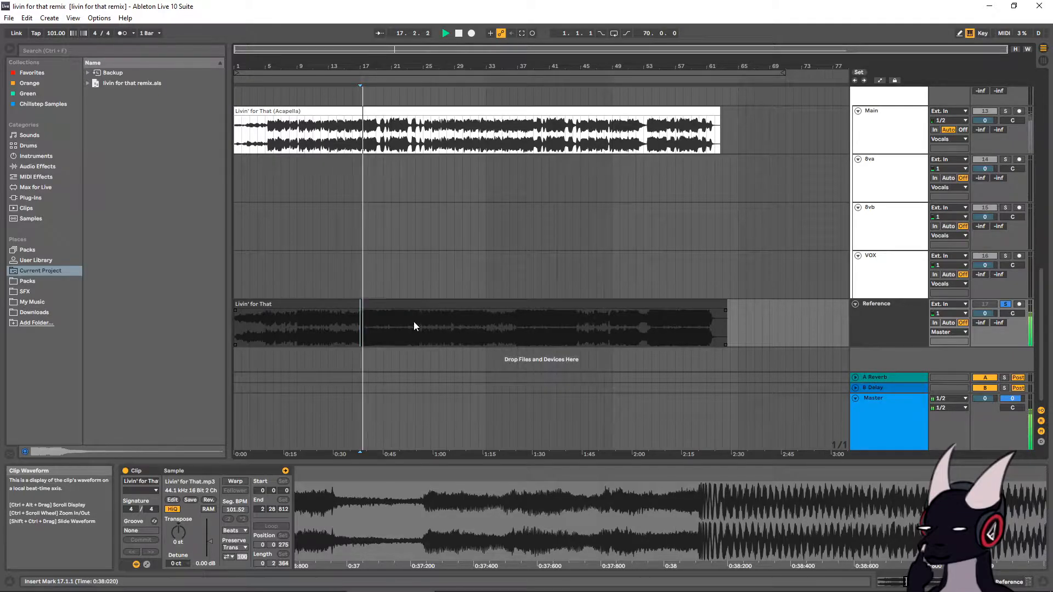
{"action": "key", "text": "space"}
{"action": "left_click", "coordinate": [406, 322]}
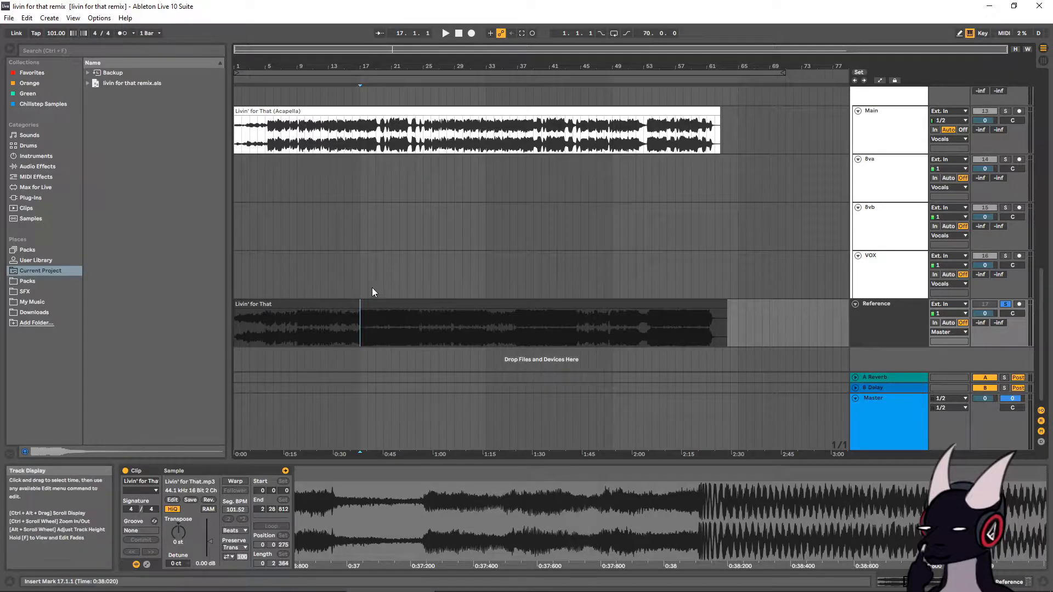
Check the reference song's positions at bars 12 and 17, and play it again from bar 13
{"action": "left_click", "coordinate": [324, 327]}
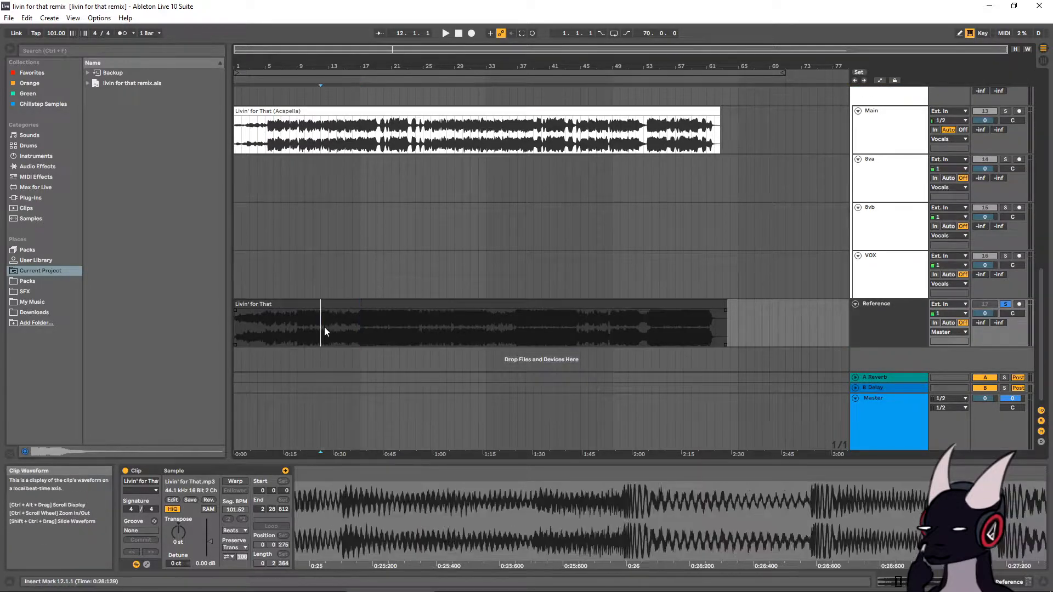
{"action": "left_click", "coordinate": [358, 322]}
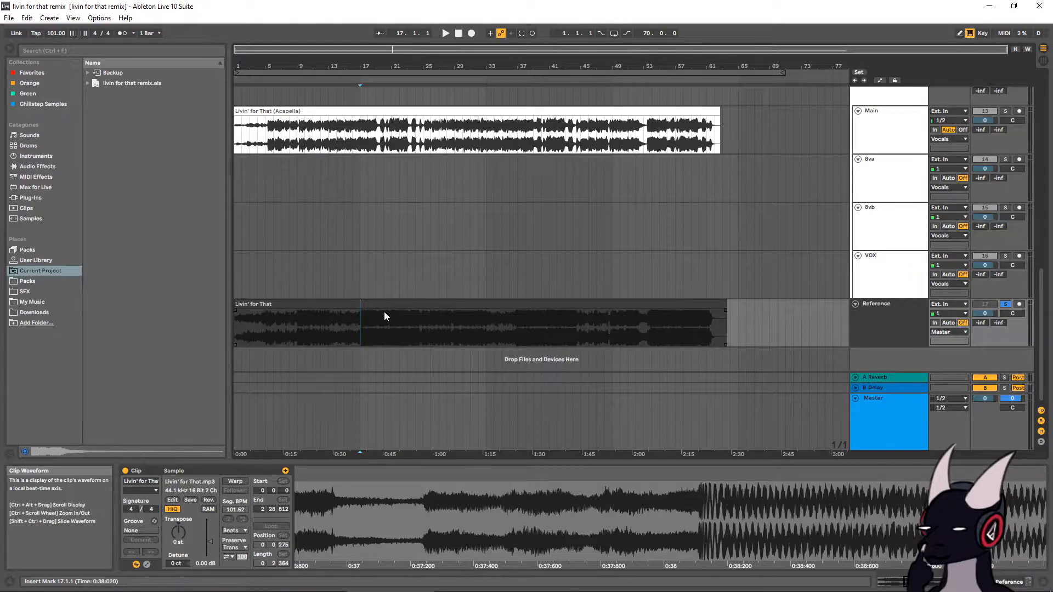
{"action": "left_click", "coordinate": [329, 318]}
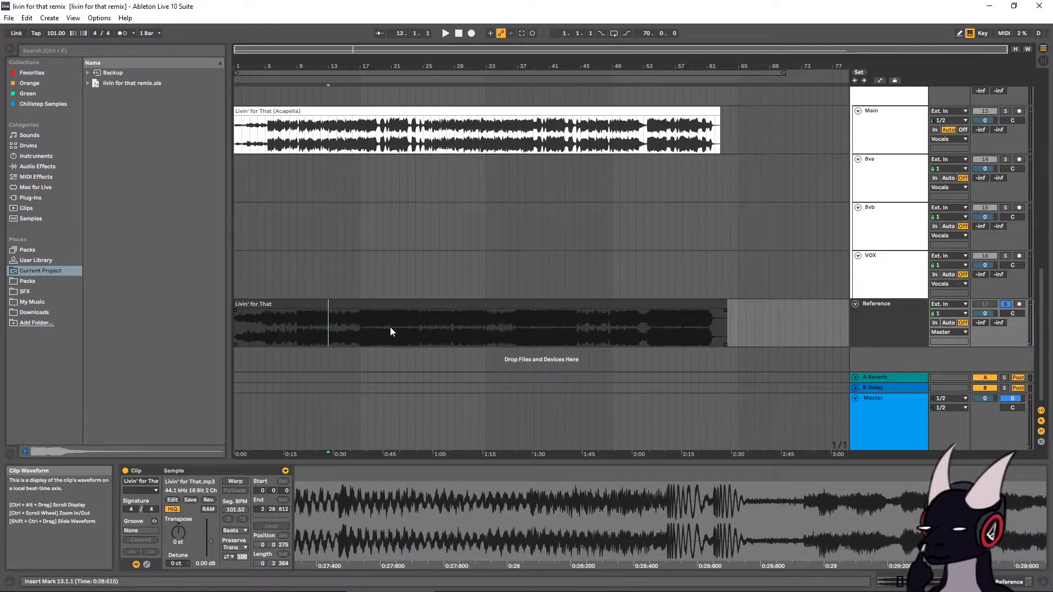
{"action": "key", "text": "space"}
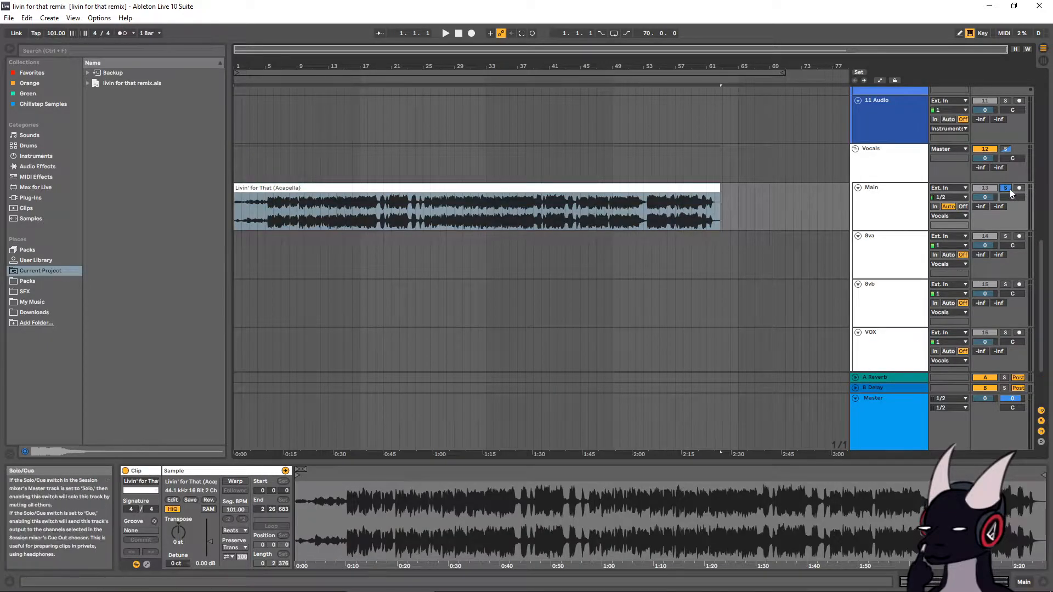
Turn off solo on the Main vocal track and switch on the metronome
{"action": "left_click", "coordinate": [1005, 188]}
{"action": "left_click", "coordinate": [557, 188]}
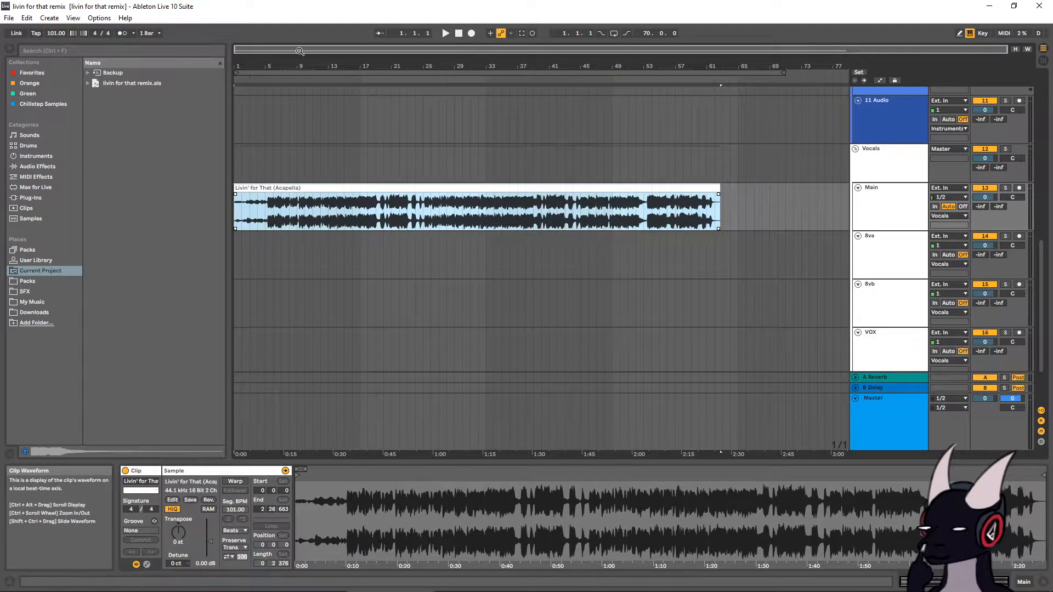
{"action": "left_click_drag", "start_coordinate": [244, 63], "coordinate": [243, 145]}
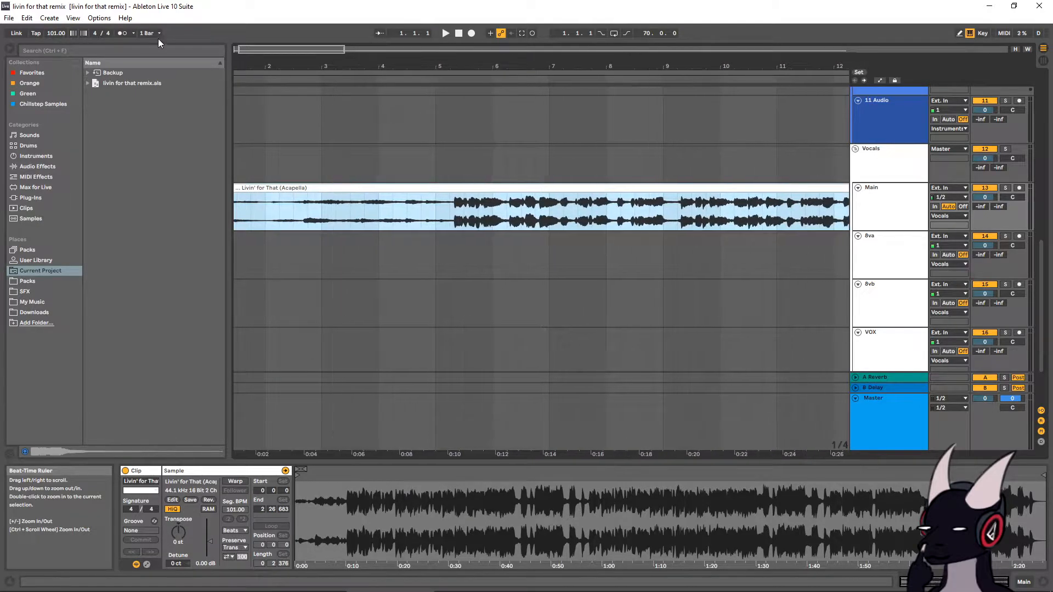
{"action": "left_click", "coordinate": [124, 34]}
Play the acapella from bar 5 and set its clip start offset to 114 ms to align it with the metronome
{"action": "left_click", "coordinate": [417, 213]}
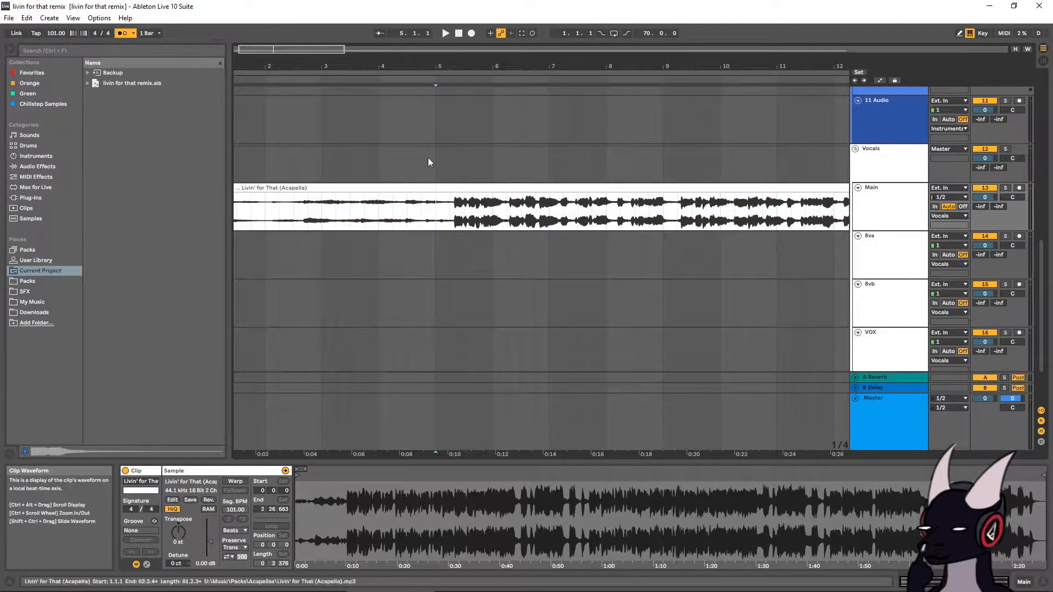
{"action": "left_click_drag", "start_coordinate": [412, 67], "coordinate": [412, 40]}
{"action": "key", "text": "space"}
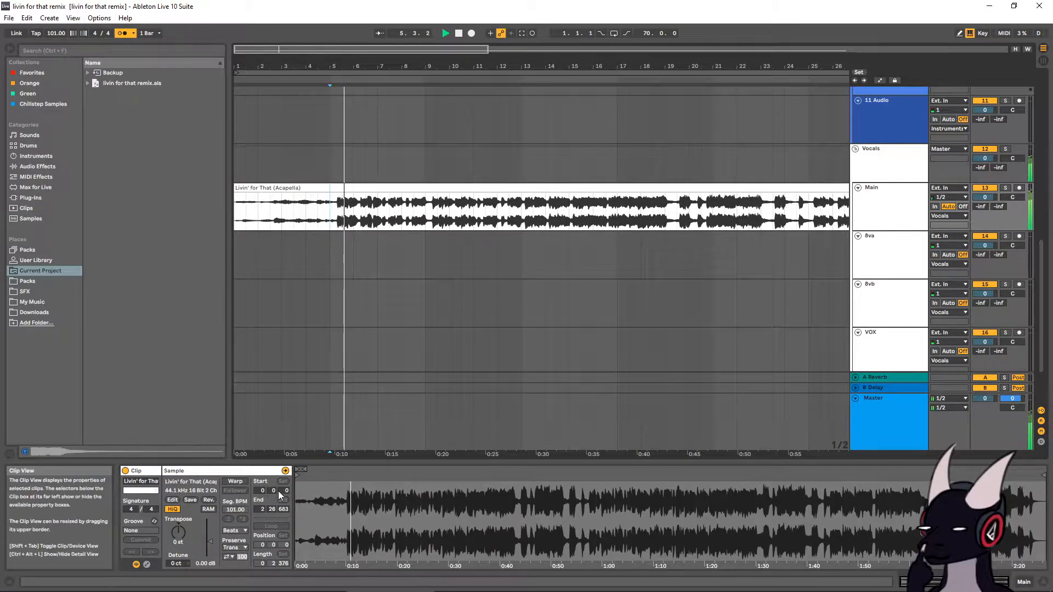
{"action": "left_click_drag", "start_coordinate": [284, 490], "coordinate": [285, 482]}
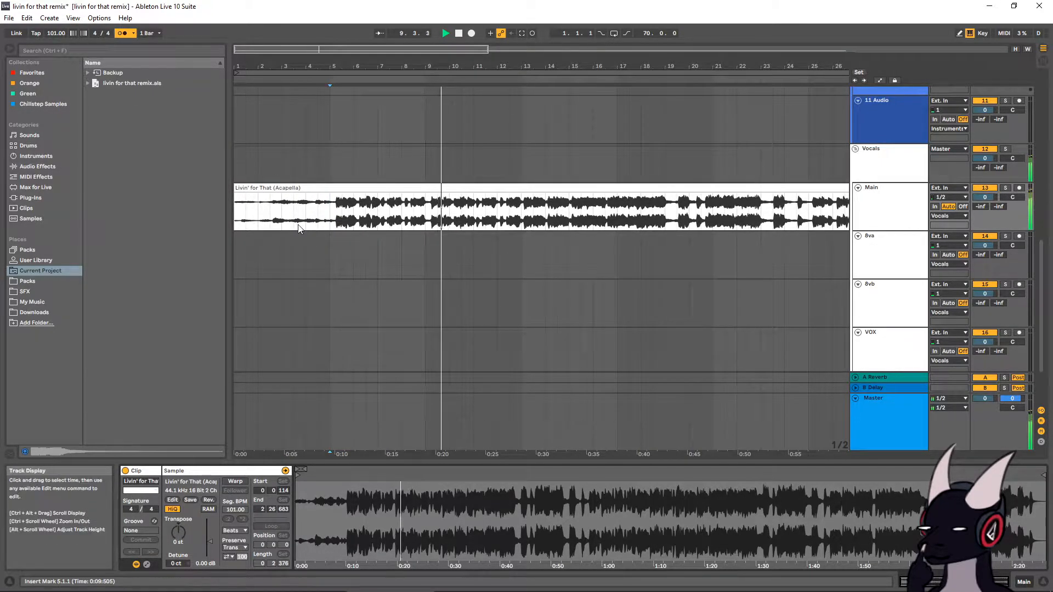
Turn off the metronome and stop playback
{"action": "left_click", "coordinate": [126, 35]}
{"action": "key", "text": "space"}
Split the acapella clip on the Main vocal track at bar 5
{"action": "left_click_drag", "start_coordinate": [449, 66], "coordinate": [449, 22]}
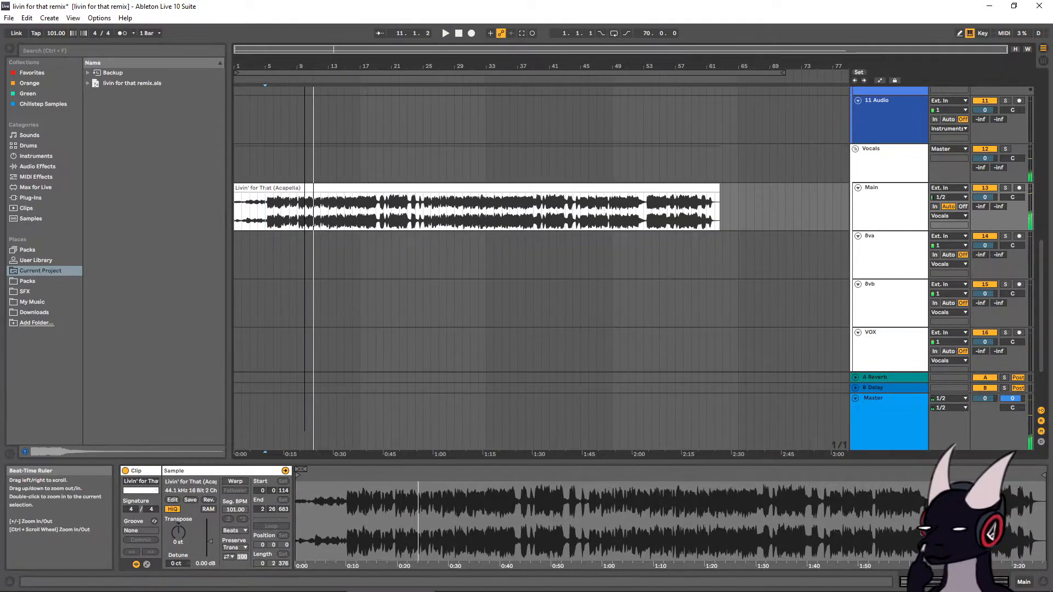
{"action": "scroll", "coordinate": [334, 281], "scroll_direction": "down", "scroll_amount": 6}
{"action": "scroll", "coordinate": [338, 265], "scroll_direction": "up", "scroll_amount": 8}
{"action": "scroll", "coordinate": [337, 264], "scroll_direction": "down", "scroll_amount": 1}
{"action": "left_click", "coordinate": [269, 224]}
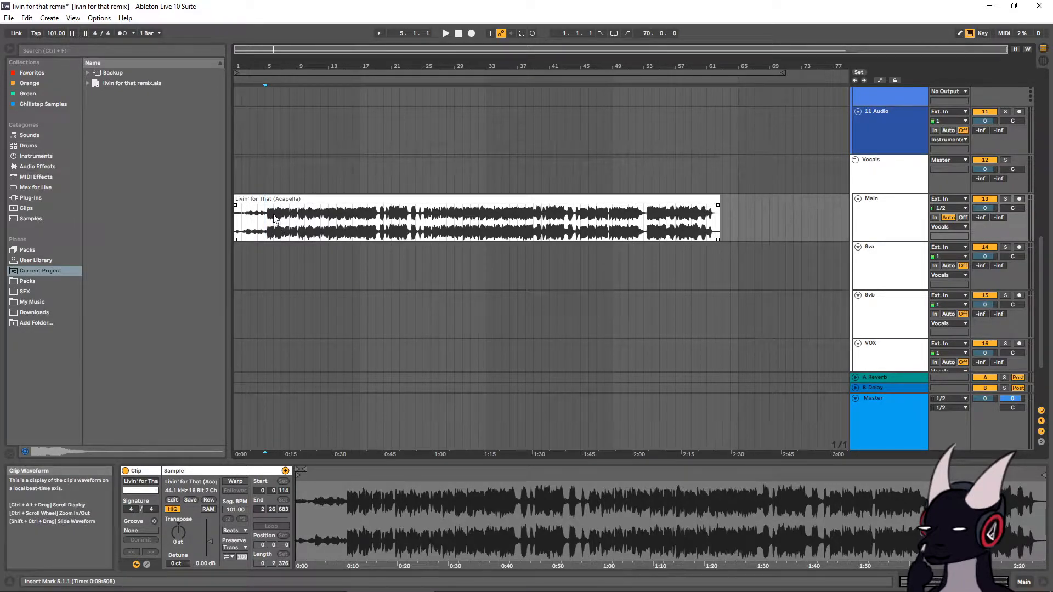
{"action": "left_click_drag", "start_coordinate": [271, 68], "coordinate": [300, 217]}
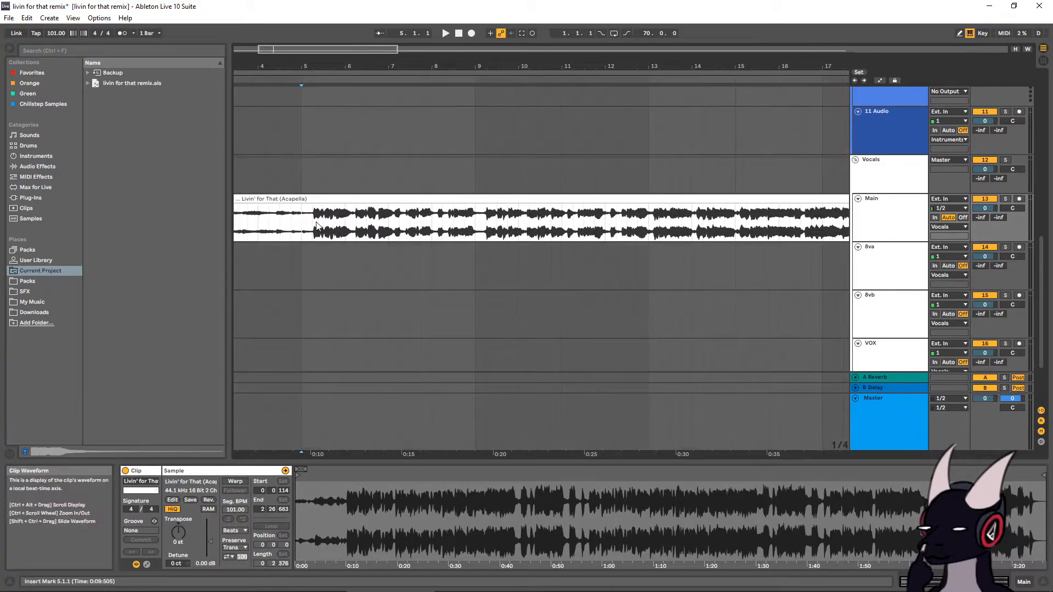
{"action": "key", "text": "ctrl+e"}
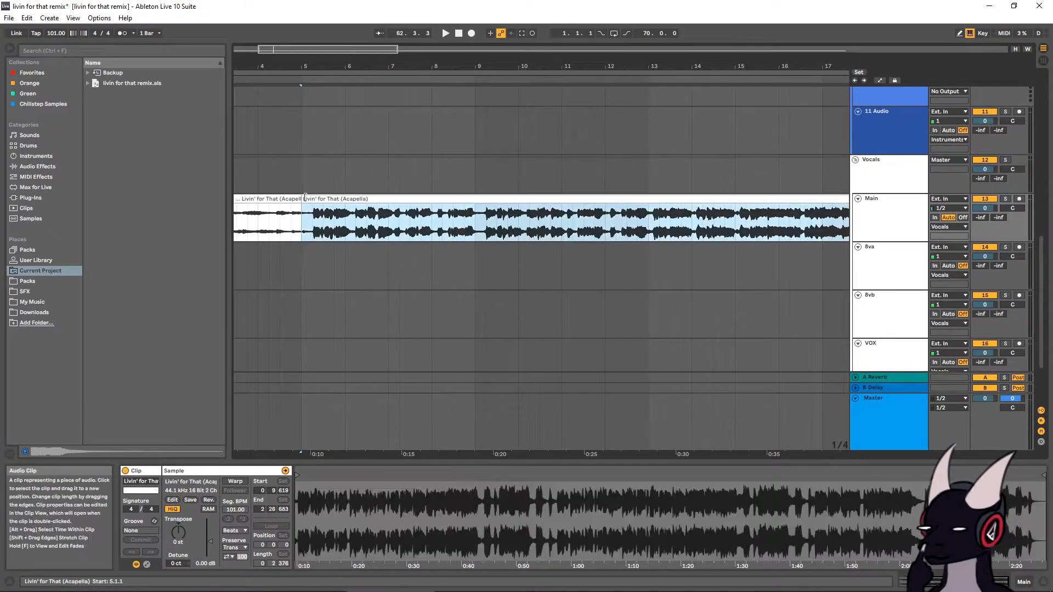
Add a locator at bar 5 to mark where the vocal starts
{"action": "right_click", "coordinate": [301, 84]}
{"action": "left_click", "coordinate": [329, 106]}
{"action": "left_click", "coordinate": [403, 129]}
Play the acapella from bar 17 and add a locator named C there
{"action": "scroll", "coordinate": [340, 121], "scroll_direction": "down", "scroll_amount": 3}
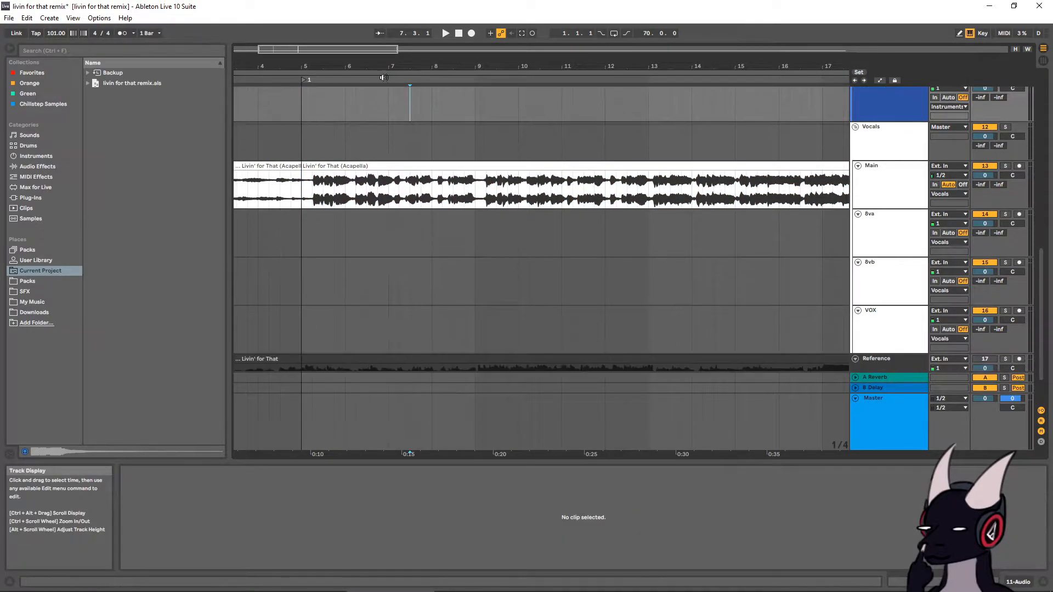
{"action": "left_click_drag", "start_coordinate": [324, 68], "coordinate": [323, 27]}
{"action": "left_click", "coordinate": [391, 193]}
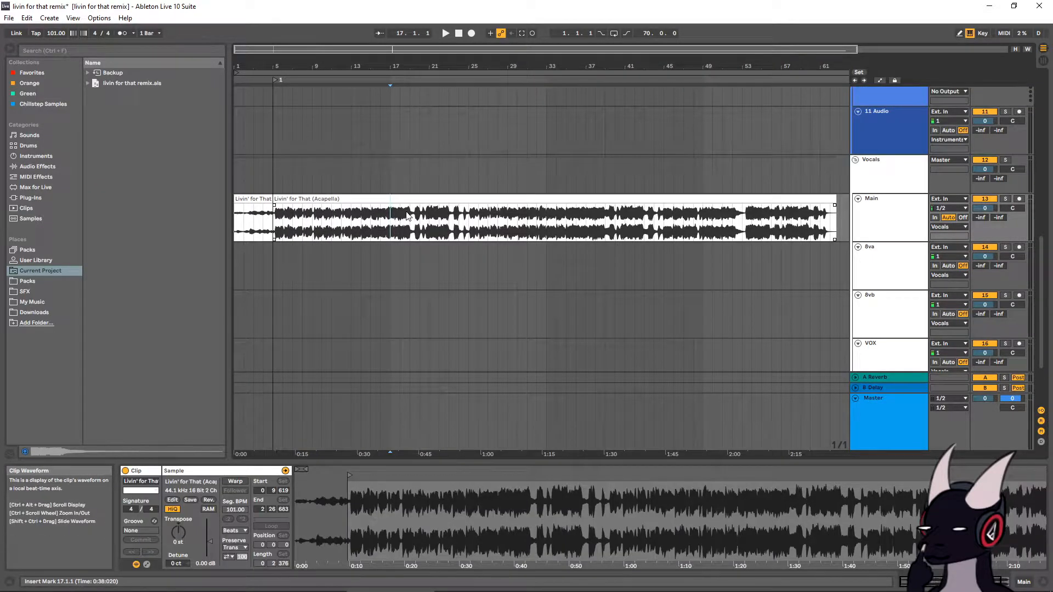
{"action": "key", "text": "space"}
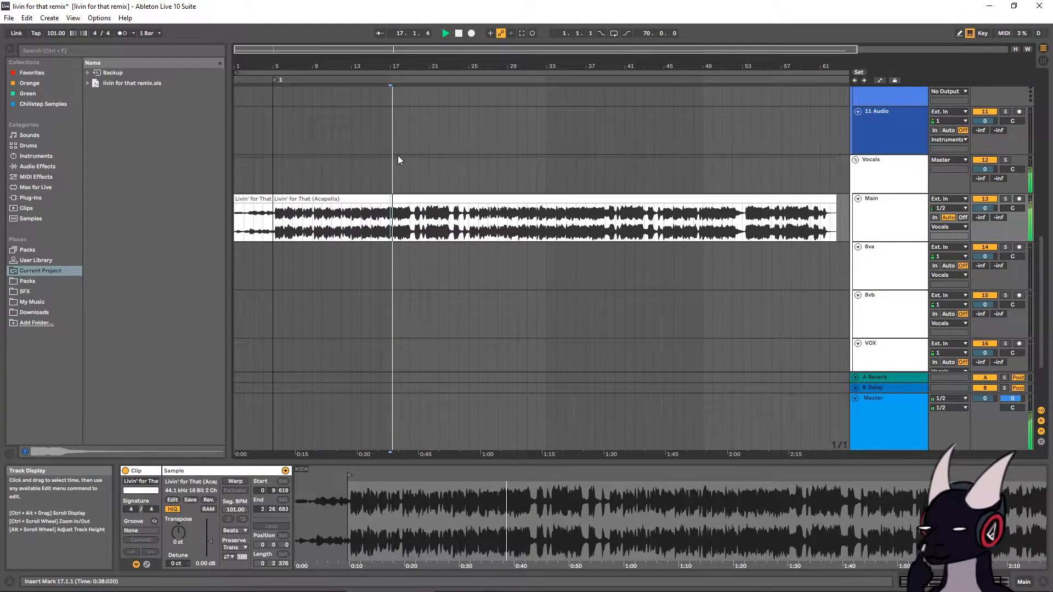
{"action": "right_click", "coordinate": [390, 81]}
{"action": "left_click", "coordinate": [407, 108]}
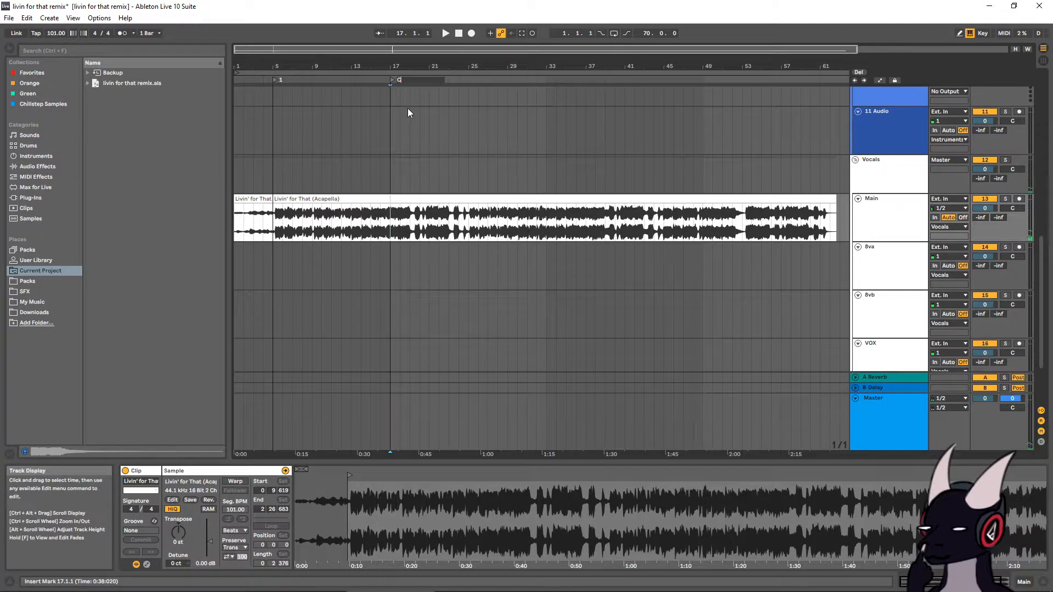
{"action": "type", "text": "C"}
{"action": "key", "text": "Return"}
Add a locator named B at bar 13
{"action": "left_click", "coordinate": [349, 81]}
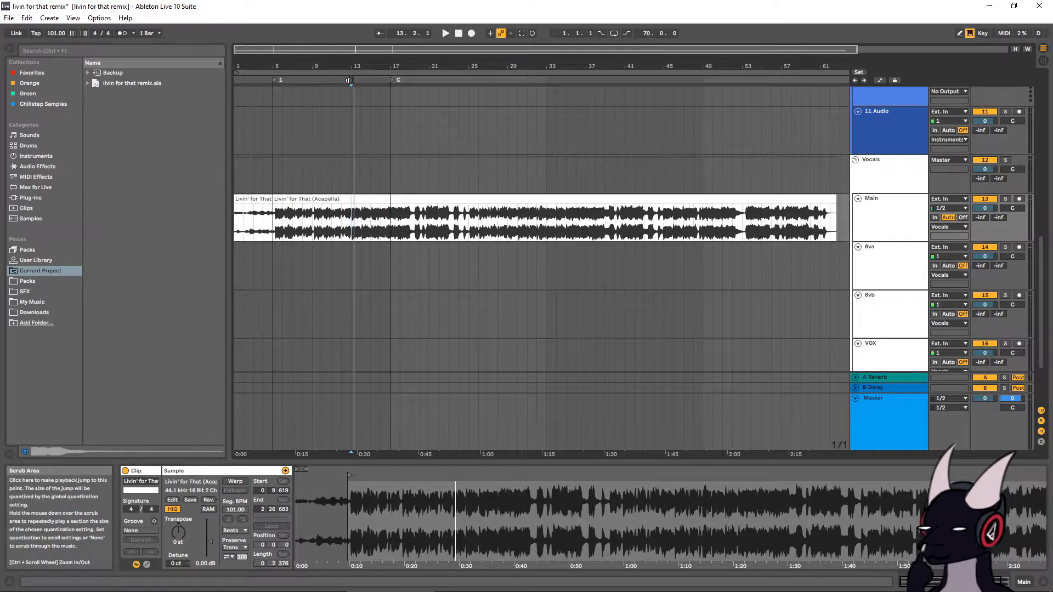
{"action": "right_click", "coordinate": [349, 81]}
{"action": "left_click", "coordinate": [381, 106]}
{"action": "type", "text": "B"}
{"action": "key", "text": "Return"}
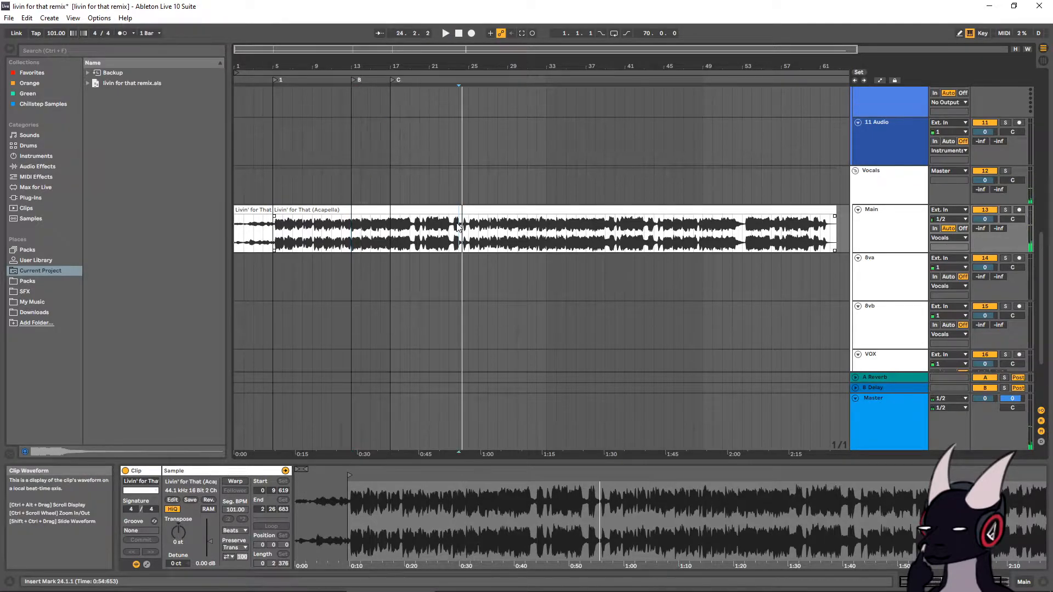
Listen to the acapella around bar 24, then add a locator and split the clip at bar 25
{"action": "left_click_drag", "start_coordinate": [469, 67], "coordinate": [475, 80]}
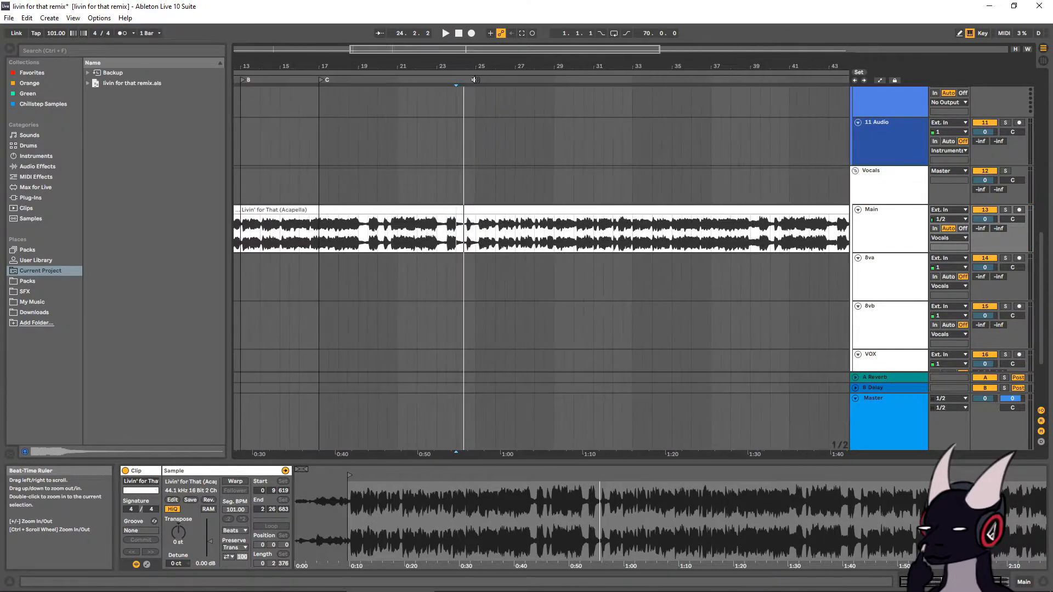
{"action": "key", "text": "space"}
{"action": "key", "text": "space"}
{"action": "left_click", "coordinate": [475, 226]}
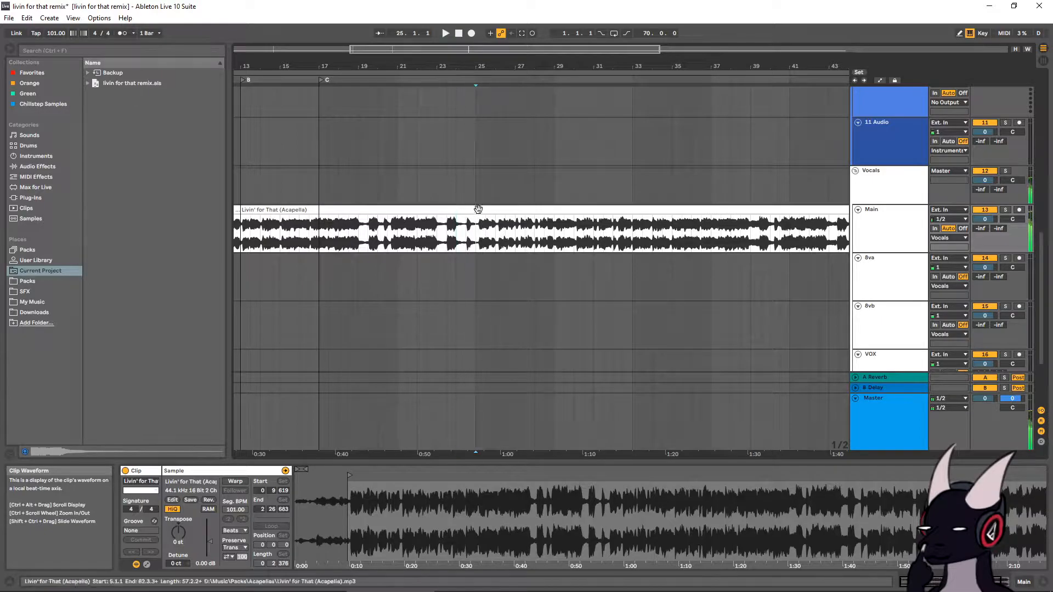
{"action": "right_click", "coordinate": [473, 77]}
{"action": "left_click", "coordinate": [489, 113]}
{"action": "key", "text": "ctrl+e"}
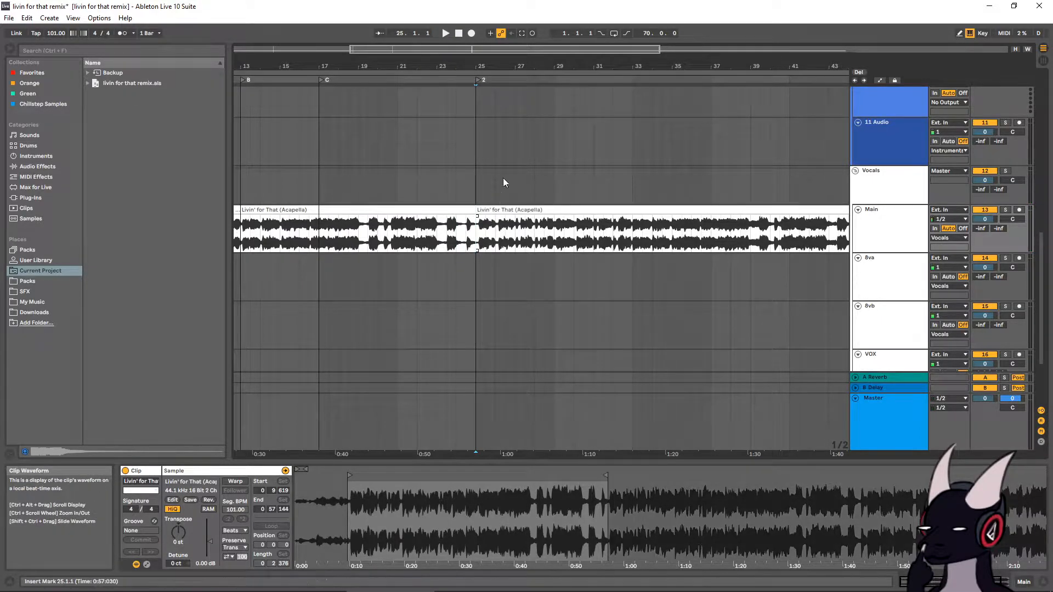
Check the section lengths by selecting the time ranges starting at bars 5, 17 and 25
{"action": "left_click_drag", "start_coordinate": [484, 65], "coordinate": [485, 16]}
{"action": "left_click", "coordinate": [269, 137]}
{"action": "left_click_drag", "start_coordinate": [269, 141], "coordinate": [331, 147]}
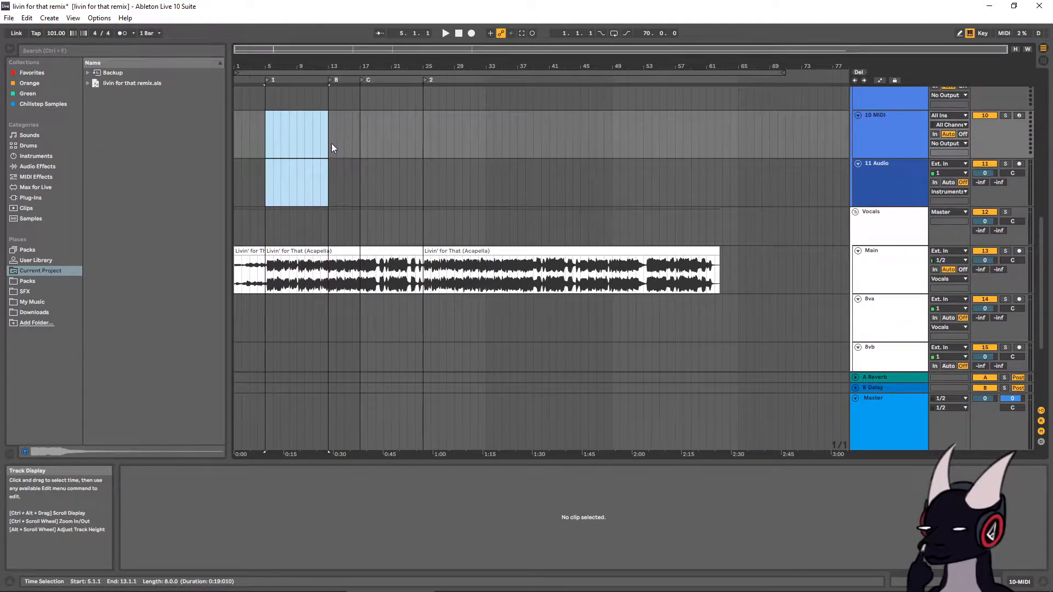
{"action": "scroll", "coordinate": [331, 143], "scroll_direction": "down", "scroll_amount": 1}
{"action": "left_click", "coordinate": [333, 145]}
{"action": "left_click", "coordinate": [363, 141]}
{"action": "left_click_drag", "start_coordinate": [363, 146], "coordinate": [427, 106]}
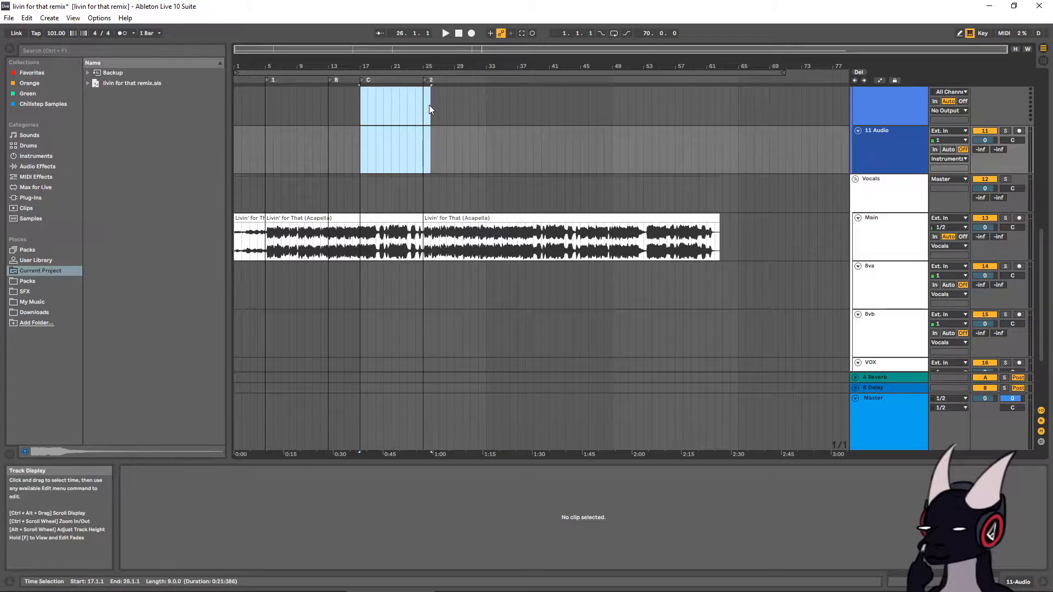
{"action": "left_click", "coordinate": [423, 143]}
{"action": "left_click_drag", "start_coordinate": [421, 146], "coordinate": [487, 105]}
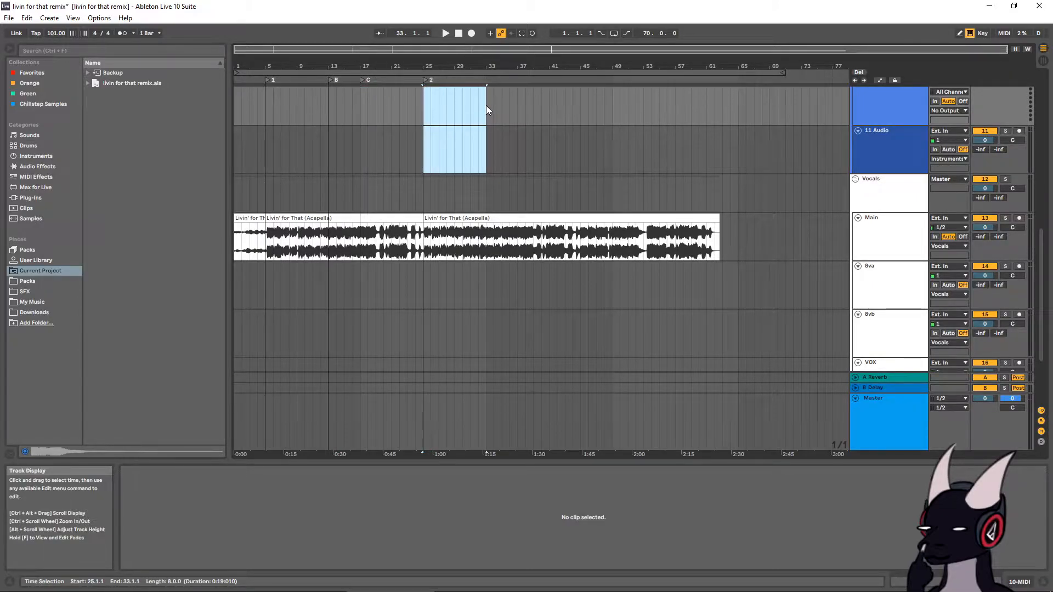
Move the second acapella part to bar 33 and add a locator there
{"action": "left_click_drag", "start_coordinate": [447, 223], "coordinate": [509, 223]}
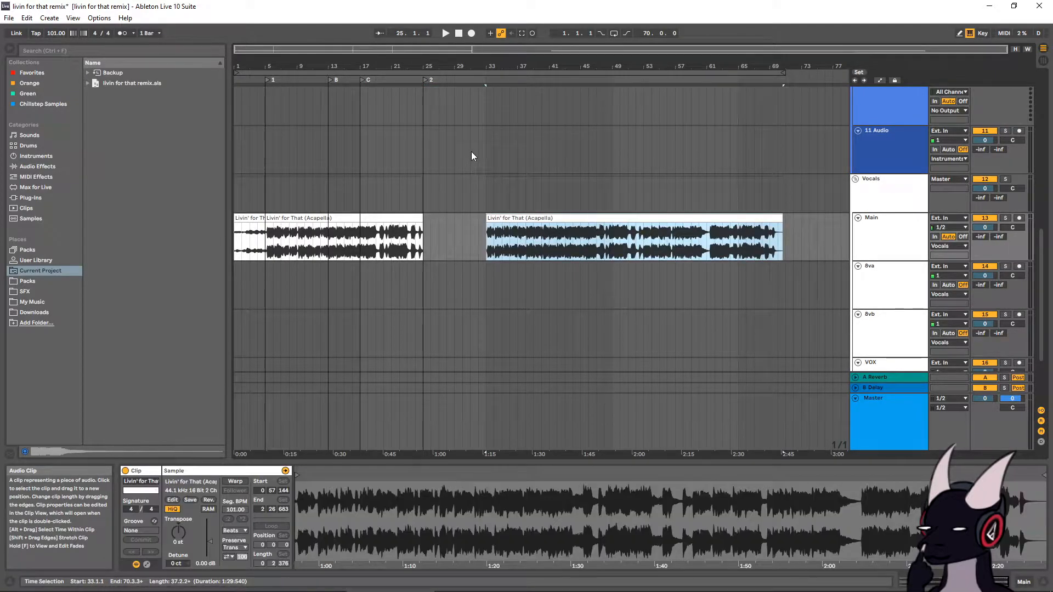
{"action": "right_click", "coordinate": [487, 80]}
{"action": "left_click", "coordinate": [497, 105]}
{"action": "left_click", "coordinate": [506, 145]}
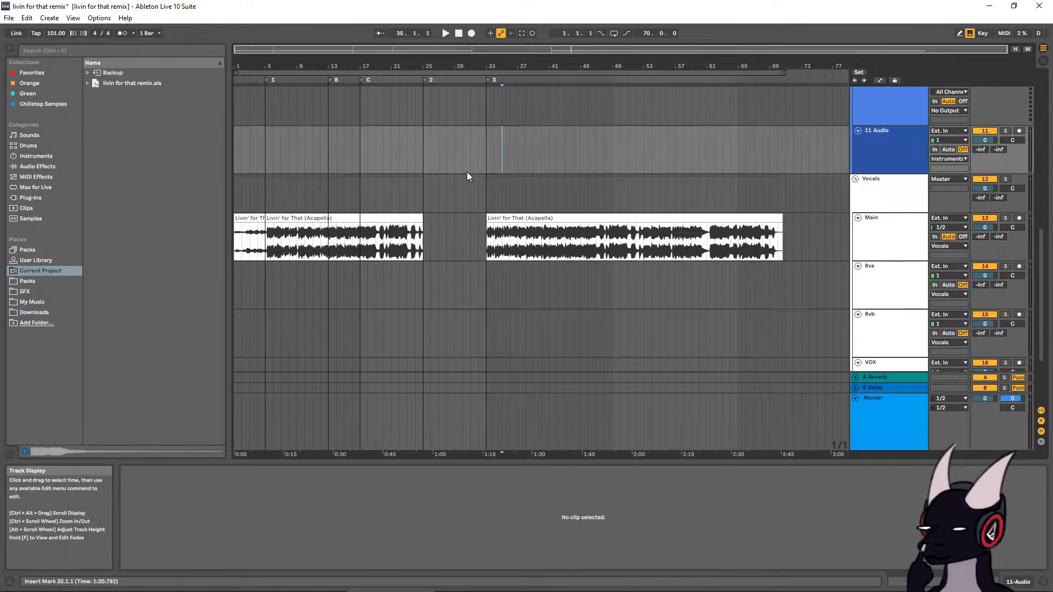
Check the kick and snare pads in the Drum Rack and insert an empty MIDI clip on Kick / Snare from bar 17 to 25
{"action": "scroll", "coordinate": [465, 178], "scroll_direction": "down", "scroll_amount": 3}
{"action": "scroll", "coordinate": [484, 213], "scroll_direction": "up", "scroll_amount": 1}
{"action": "scroll", "coordinate": [471, 215], "scroll_direction": "down", "scroll_amount": 2}
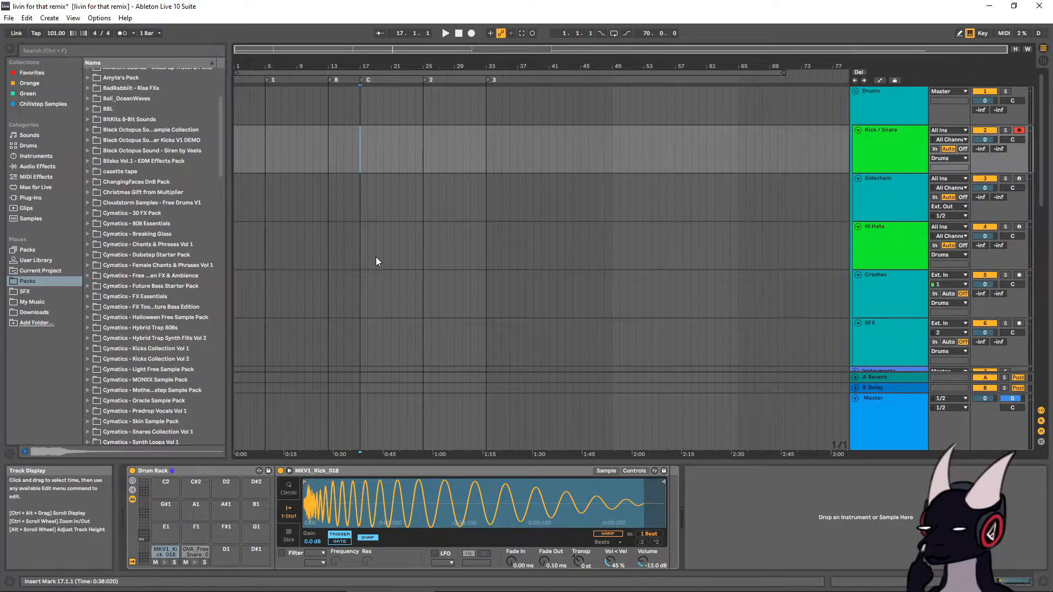
{"action": "left_click", "coordinate": [166, 552]}
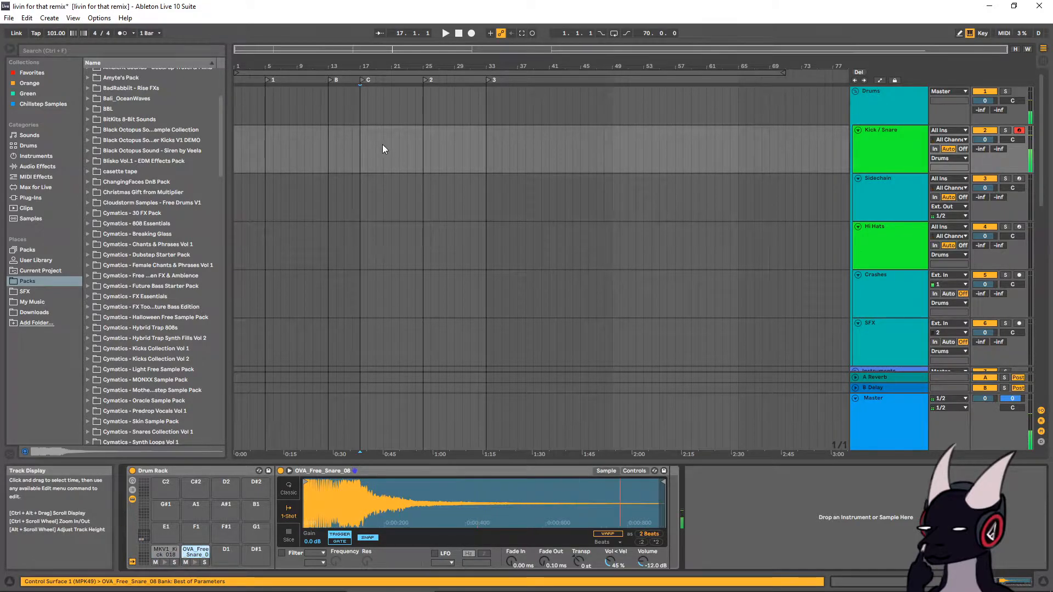
{"action": "left_click_drag", "start_coordinate": [362, 151], "coordinate": [383, 144]}
{"action": "key", "text": "ctrl+shift+m"}
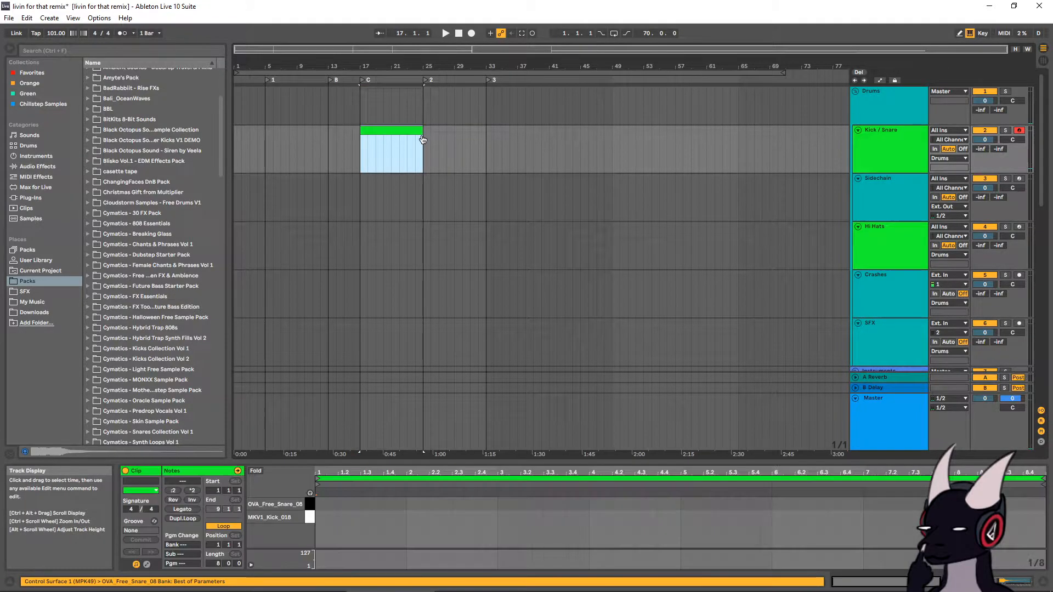
Record a kick and snare pattern on the Kick / Snare track from bar 17 to bar 25
{"action": "scroll", "coordinate": [403, 175], "scroll_direction": "down", "scroll_amount": 3}
{"action": "scroll", "coordinate": [403, 174], "scroll_direction": "up", "scroll_amount": 3}
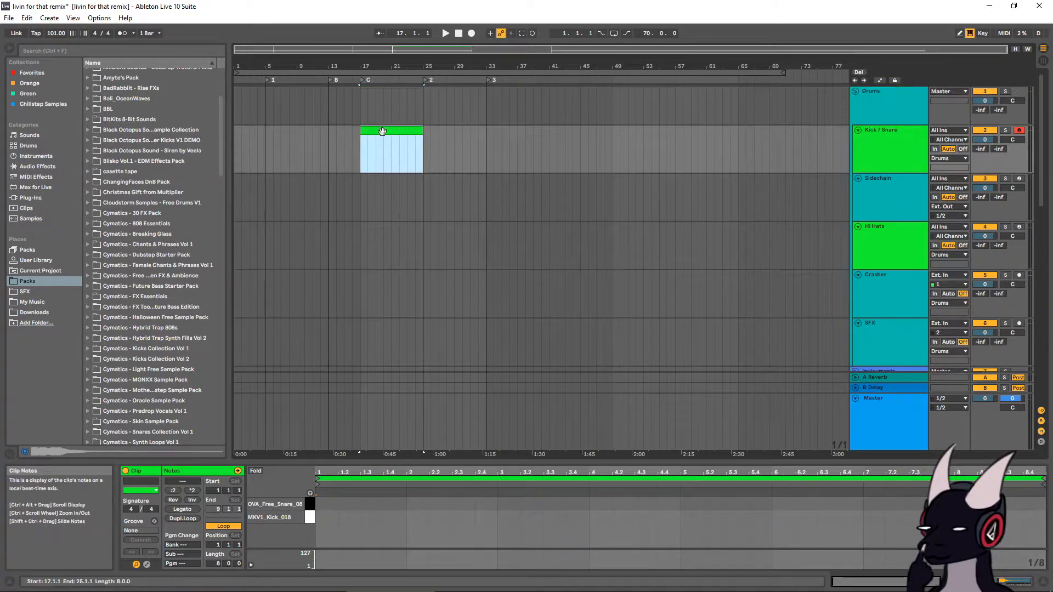
{"action": "left_click", "coordinate": [471, 34]}
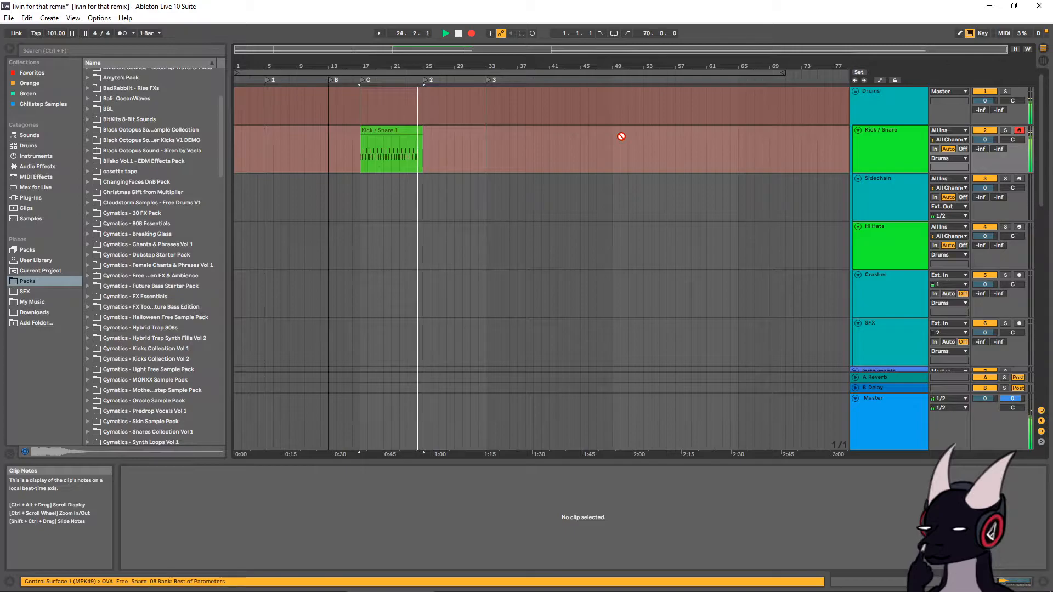
{"action": "key", "text": "space"}
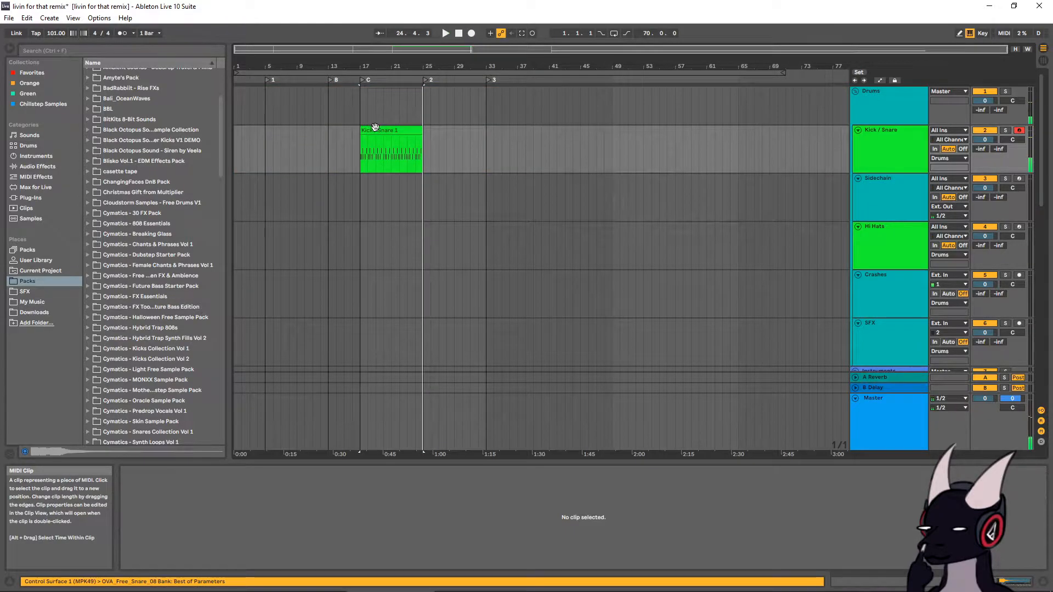
Open the recorded Kick / Snare clip in an enlarged note editor and quantize all its notes
{"action": "left_click", "coordinate": [369, 131]}
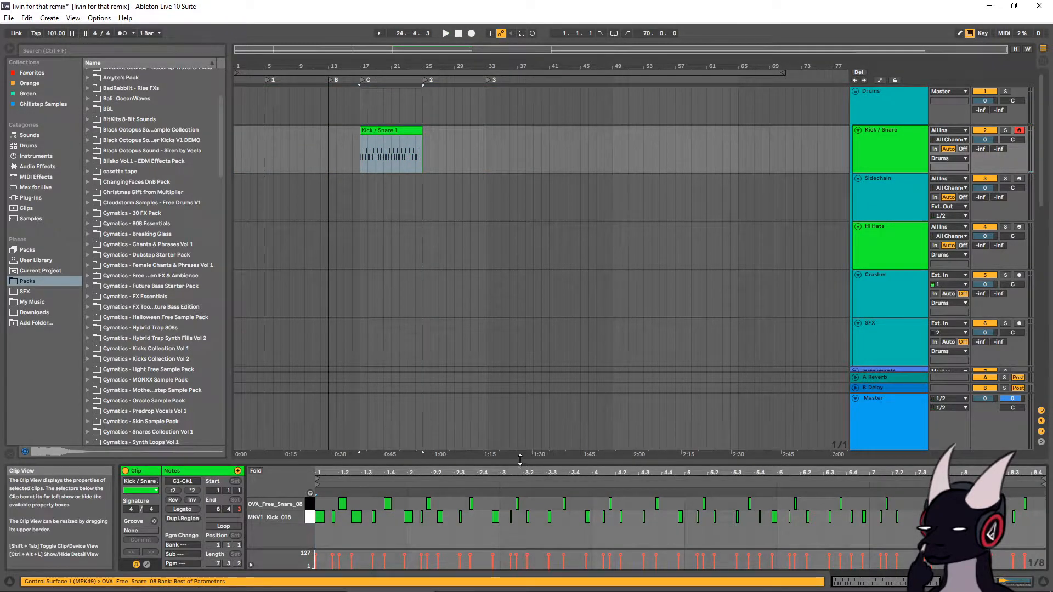
{"action": "left_click_drag", "start_coordinate": [518, 465], "coordinate": [538, 357]}
{"action": "left_click", "coordinate": [551, 442]}
{"action": "key", "text": "ctrl+a"}
{"action": "key", "text": "ctrl+u"}
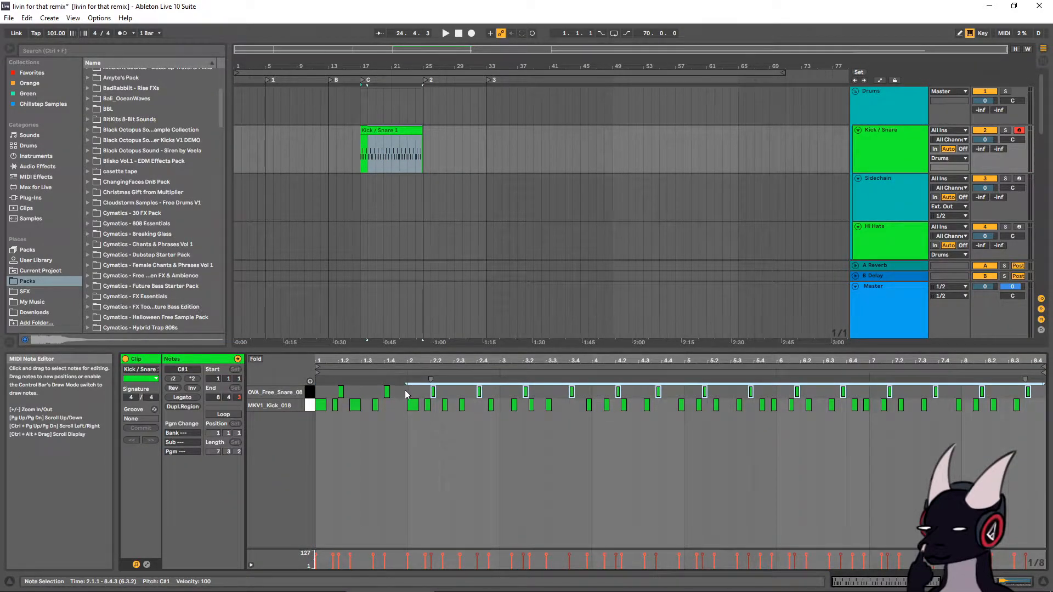
Delete the snare notes after the clip's first bar and duplicate the first bar's snares across the remaining seven bars
{"action": "key", "text": "Delete"}
{"action": "left_click_drag", "start_coordinate": [406, 393], "coordinate": [311, 395]}
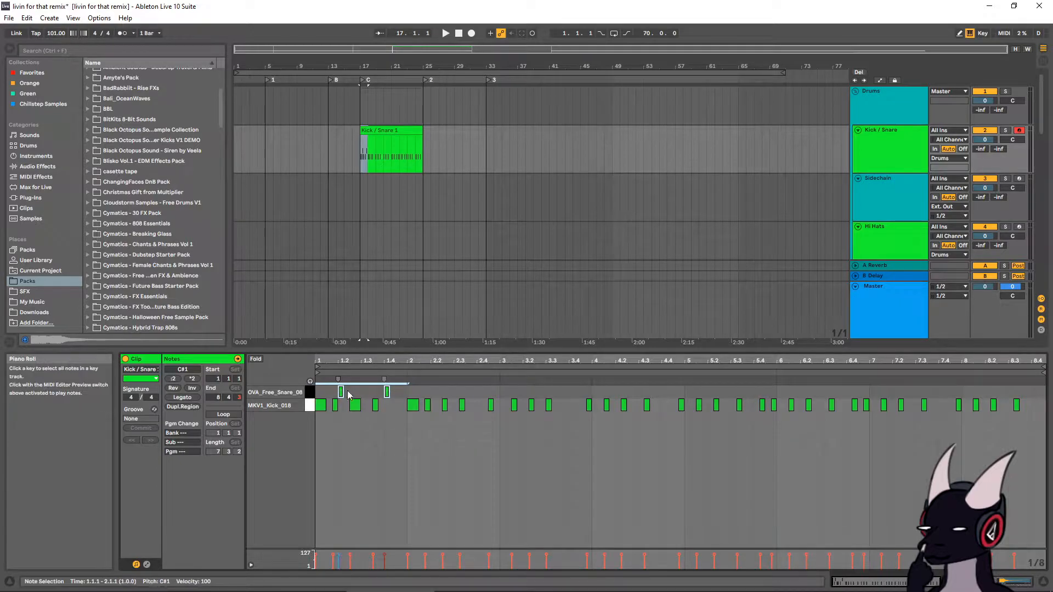
{"action": "key", "text": "ctrl+d"}
{"action": "key", "text": "ctrl+d"}
{"action": "key", "text": "ctrl+d"}
{"action": "key", "text": "ctrl+d"}
{"action": "key", "text": "ctrl+d"}
{"action": "key", "text": "ctrl+d"}
{"action": "key", "text": "ctrl+d"}
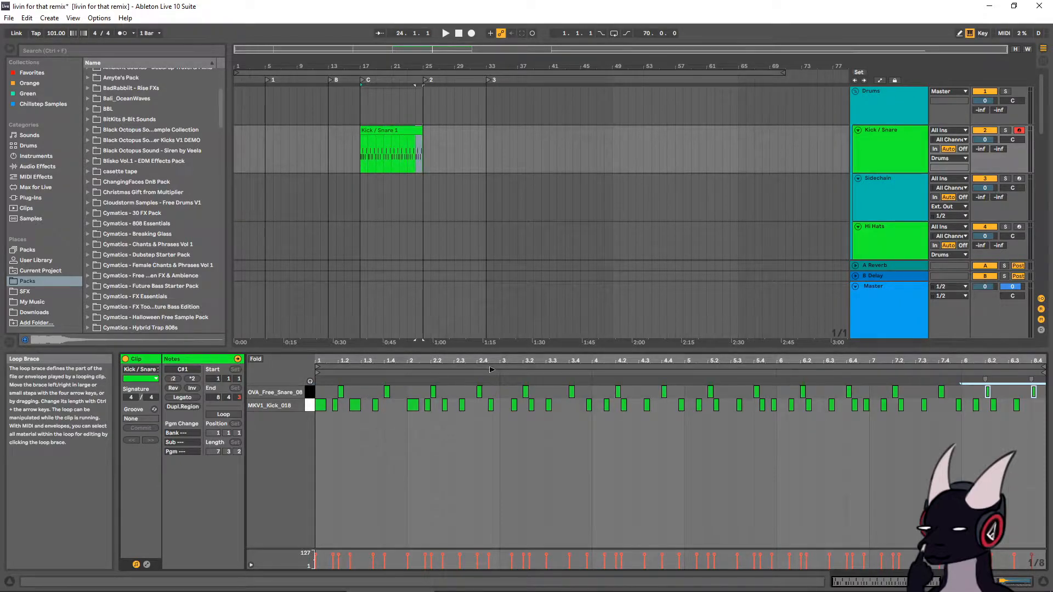
Duplicate the kick notes of the clip's first four bars into bars 5 to 8
{"action": "left_click_drag", "start_coordinate": [675, 409], "coordinate": [319, 409]}
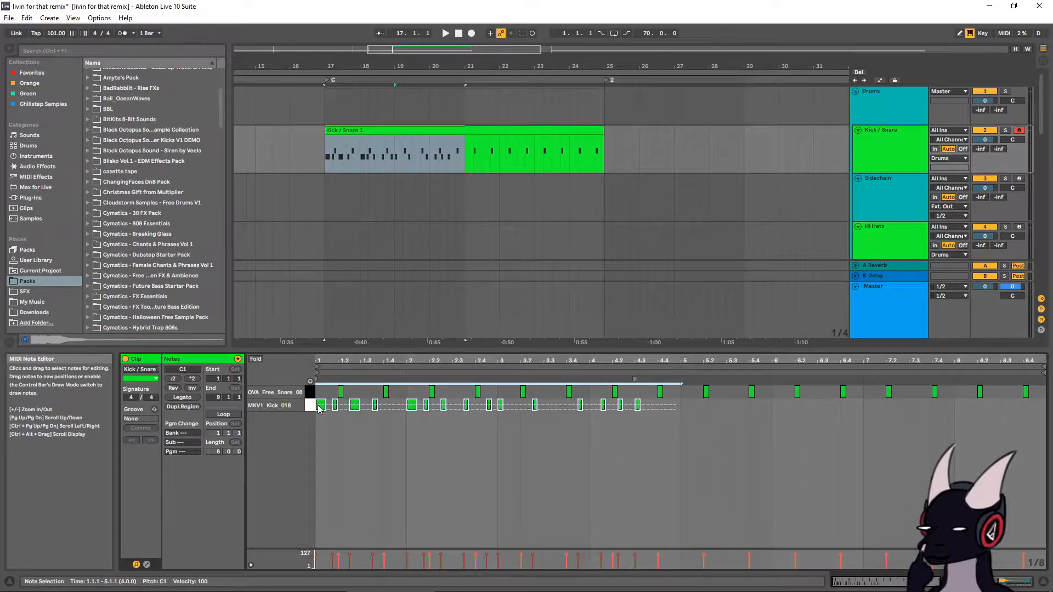
{"action": "key", "text": "ctrl+d"}
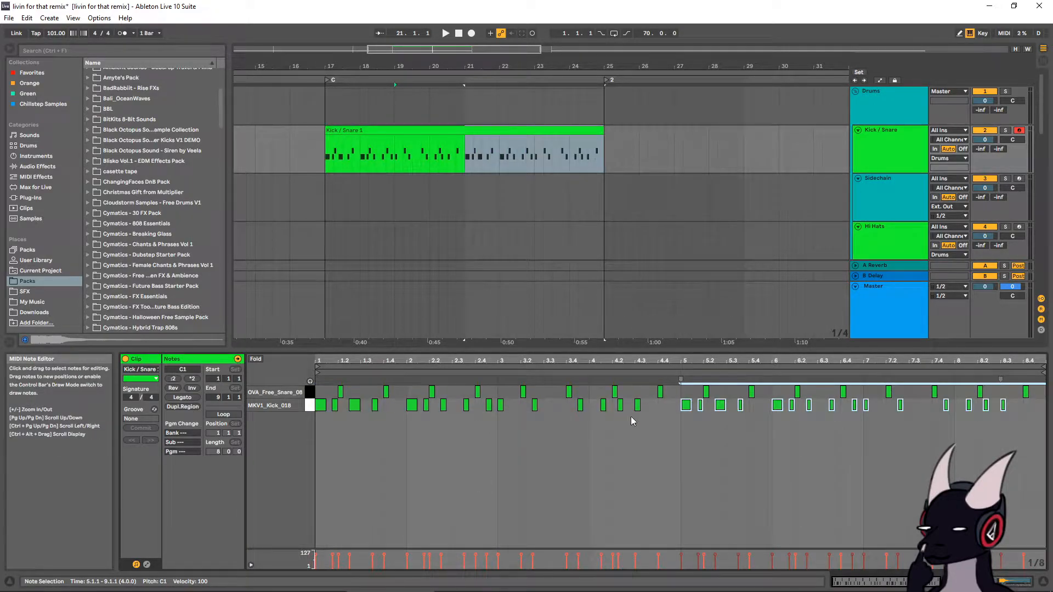
{"action": "left_click", "coordinate": [490, 141]}
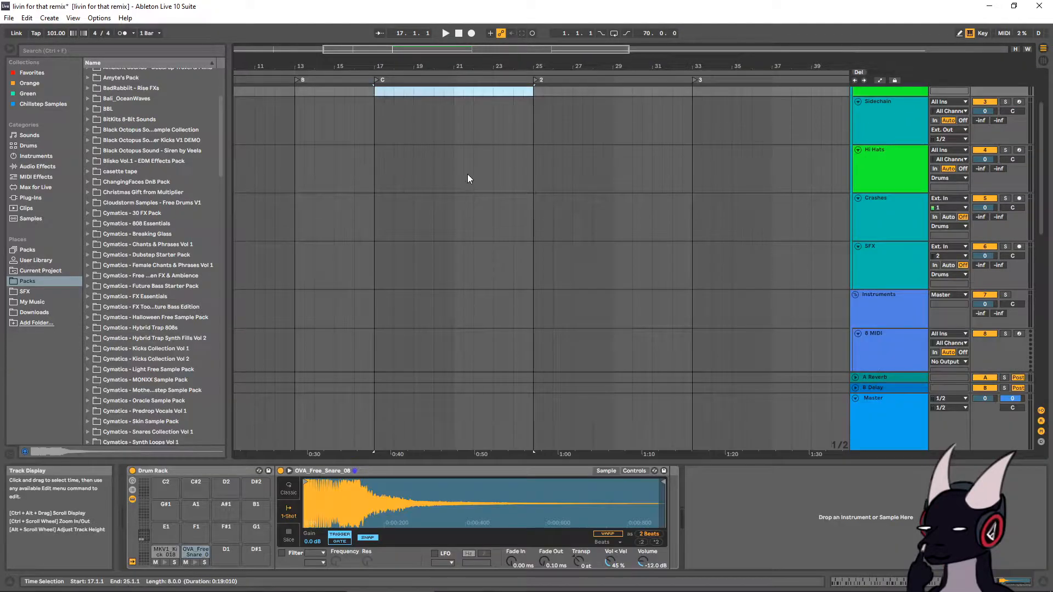
Place the insert mark at bar 17 on the Main vocal track and look over the instrument and vocal tracks
{"action": "scroll", "coordinate": [467, 174], "scroll_direction": "down", "scroll_amount": 2}
{"action": "scroll", "coordinate": [439, 209], "scroll_direction": "down", "scroll_amount": 8}
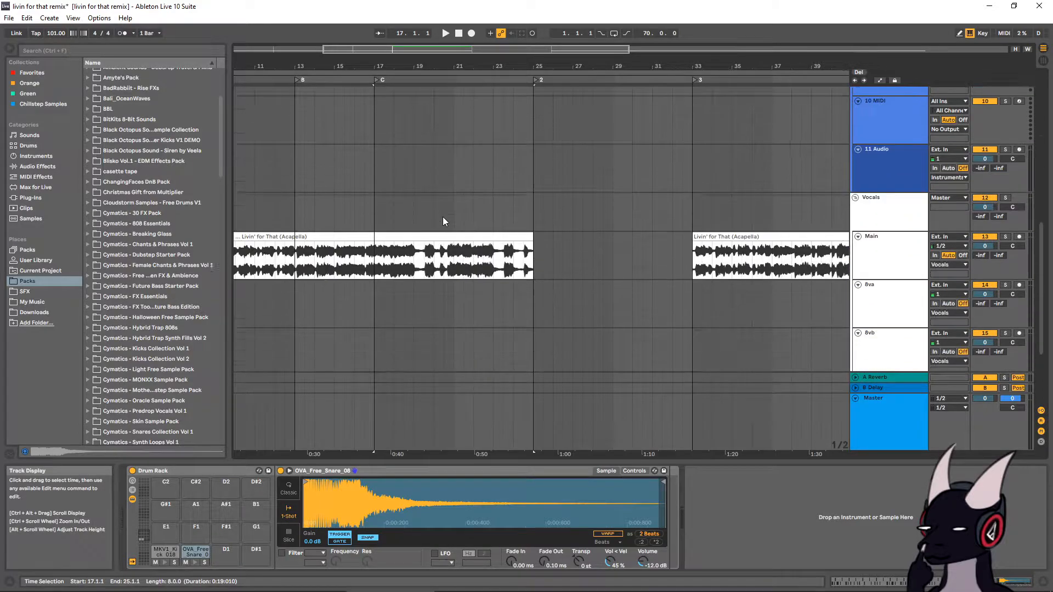
{"action": "left_click", "coordinate": [379, 250]}
{"action": "scroll", "coordinate": [454, 206], "scroll_direction": "up", "scroll_amount": 5}
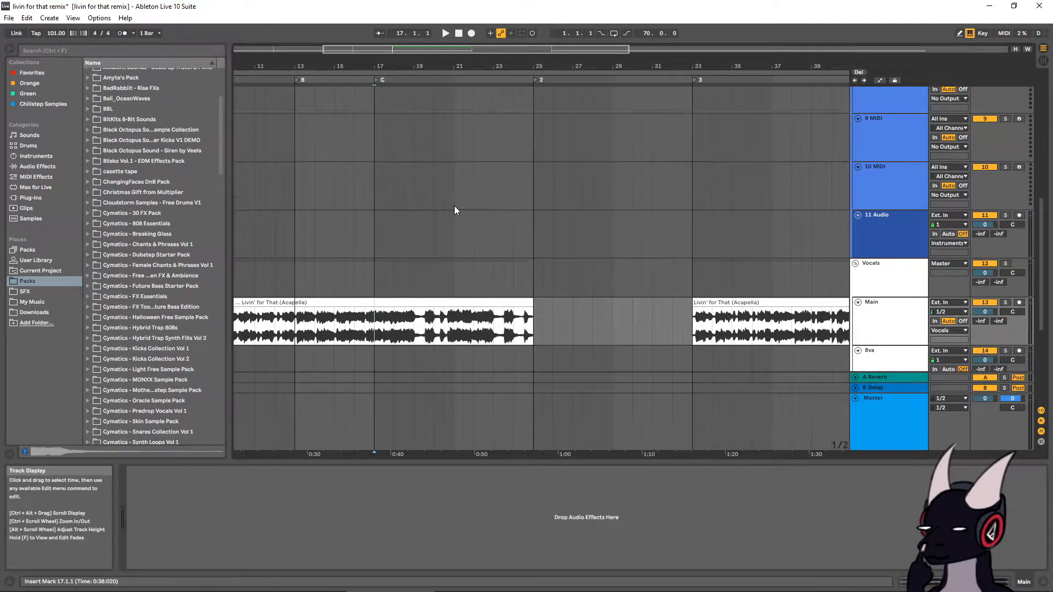
{"action": "scroll", "coordinate": [470, 206], "scroll_direction": "up", "scroll_amount": 3}
{"action": "scroll", "coordinate": [476, 209], "scroll_direction": "down", "scroll_amount": 5}
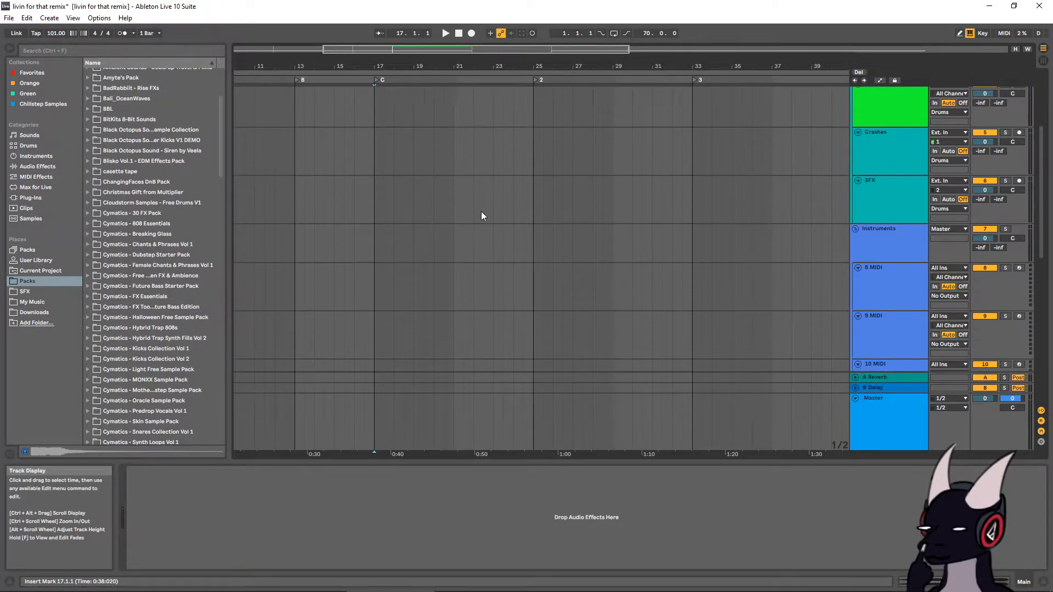
{"action": "scroll", "coordinate": [482, 220], "scroll_direction": "down", "scroll_amount": 5}
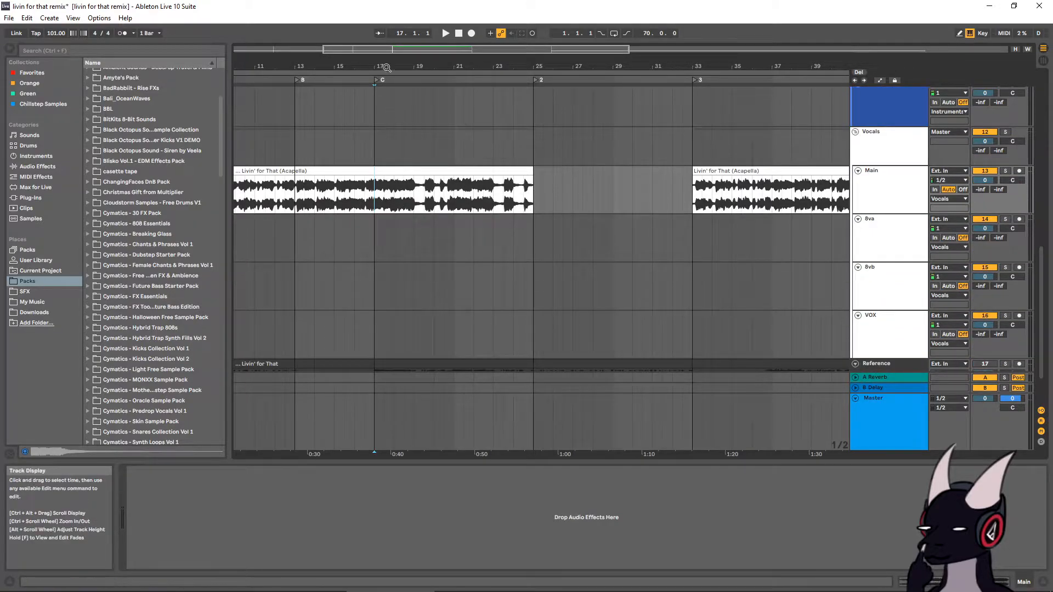
Listen to the section C acapella on the Main vocal track
{"action": "left_click", "coordinate": [383, 71]}
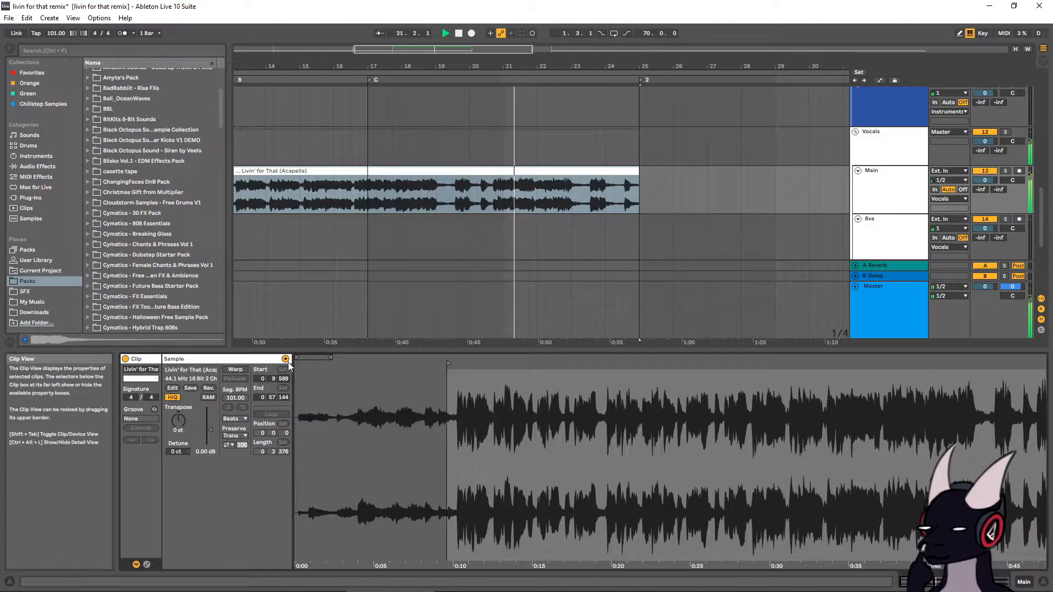
{"action": "left_click_drag", "start_coordinate": [283, 378], "coordinate": [283, 400]}
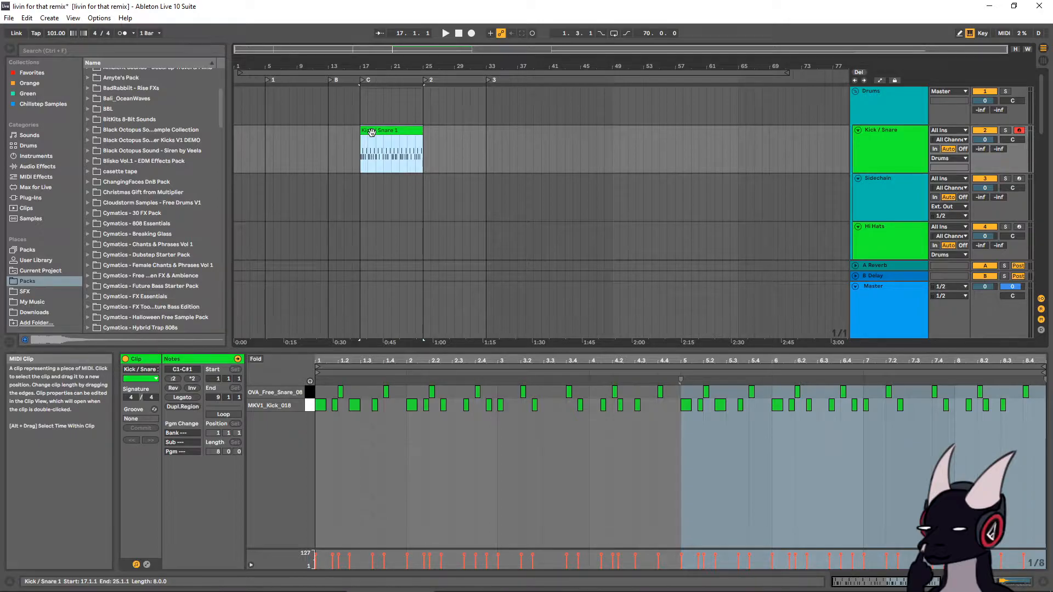
Move the Kick / Snare clip from section C to bar 25 and rename the locator there as D
{"action": "left_click_drag", "start_coordinate": [371, 132], "coordinate": [438, 142]}
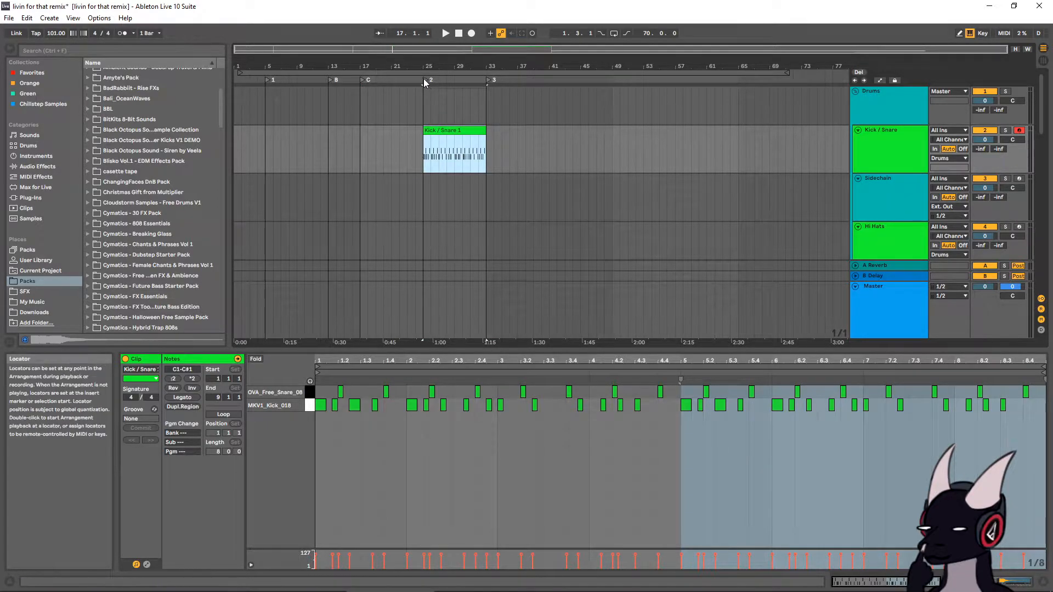
{"action": "right_click", "coordinate": [423, 79]}
{"action": "left_click", "coordinate": [442, 92]}
{"action": "type", "text": "D"}
Insert an empty eight-bar MIDI clip on the Kick / Snare track from bar 17 to bar 25
{"action": "left_click", "coordinate": [366, 140]}
{"action": "left_click_drag", "start_coordinate": [368, 144], "coordinate": [416, 144]}
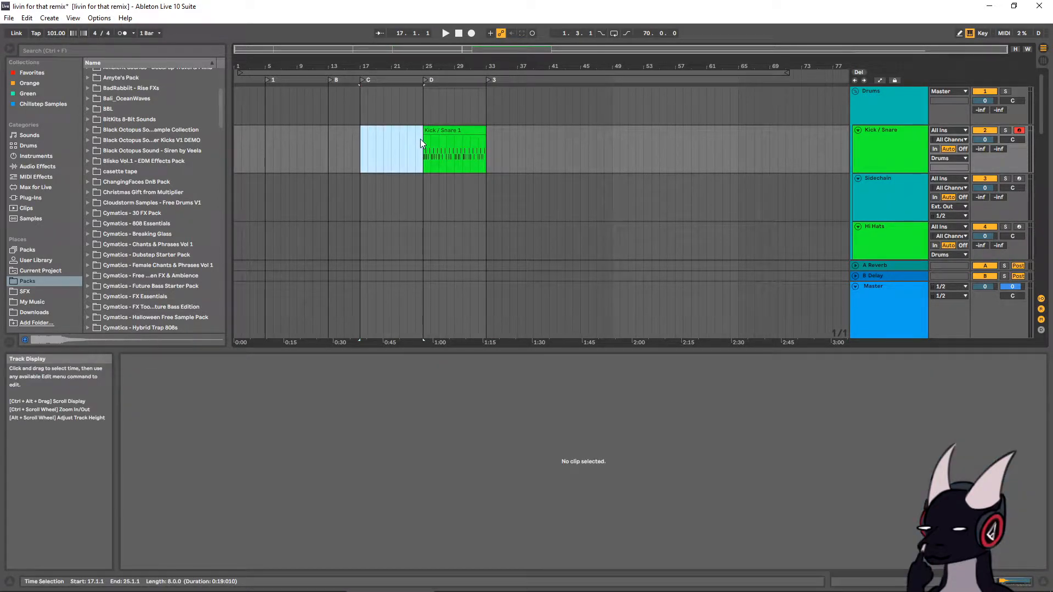
{"action": "key", "text": "ctrl+shift+m"}
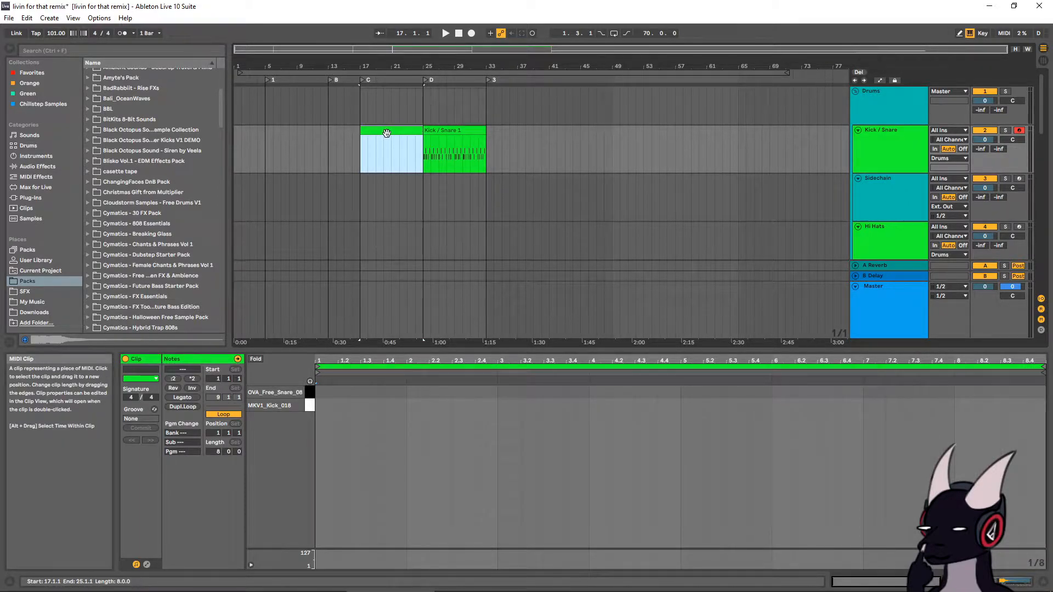
Browse the packs' buildup samples and place Cymatics FX Essentials Buildup Drum Loop 1 - 100 BPM on the SFX track at bar 17
{"action": "scroll", "coordinate": [164, 194], "scroll_direction": "down", "scroll_amount": 3}
{"action": "scroll", "coordinate": [193, 196], "scroll_direction": "up", "scroll_amount": 3}
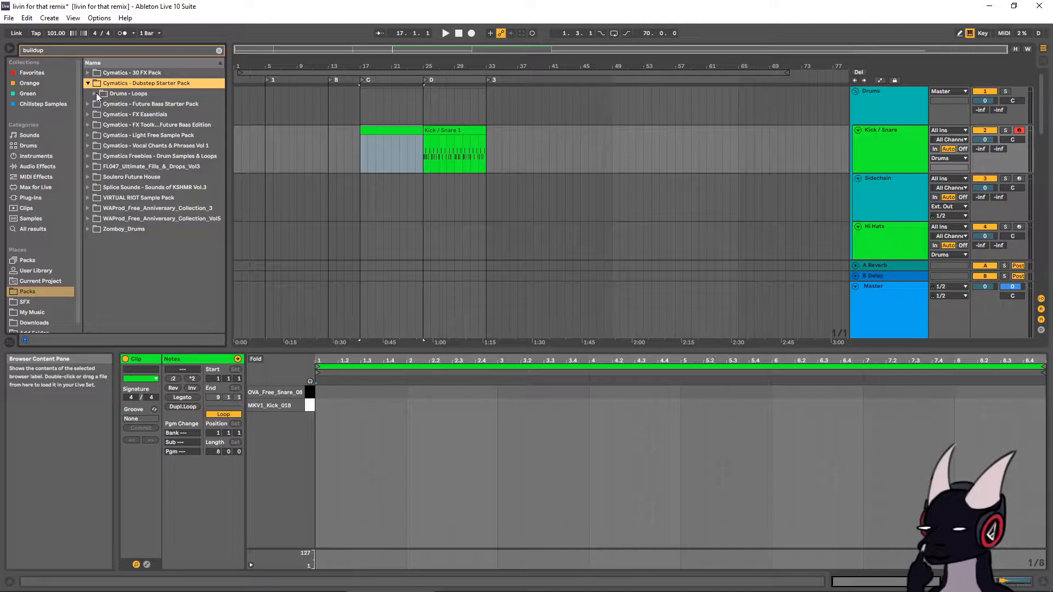
{"action": "left_click", "coordinate": [97, 94]}
{"action": "left_click", "coordinate": [101, 104]}
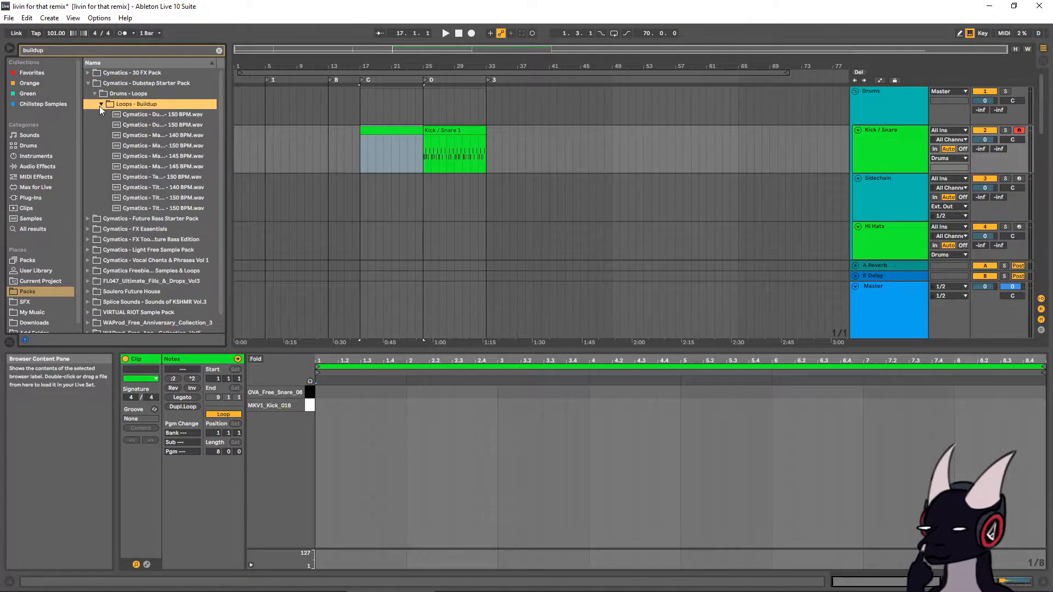
{"action": "left_click", "coordinate": [87, 82]}
{"action": "left_click", "coordinate": [88, 93]}
{"action": "left_click", "coordinate": [95, 103]}
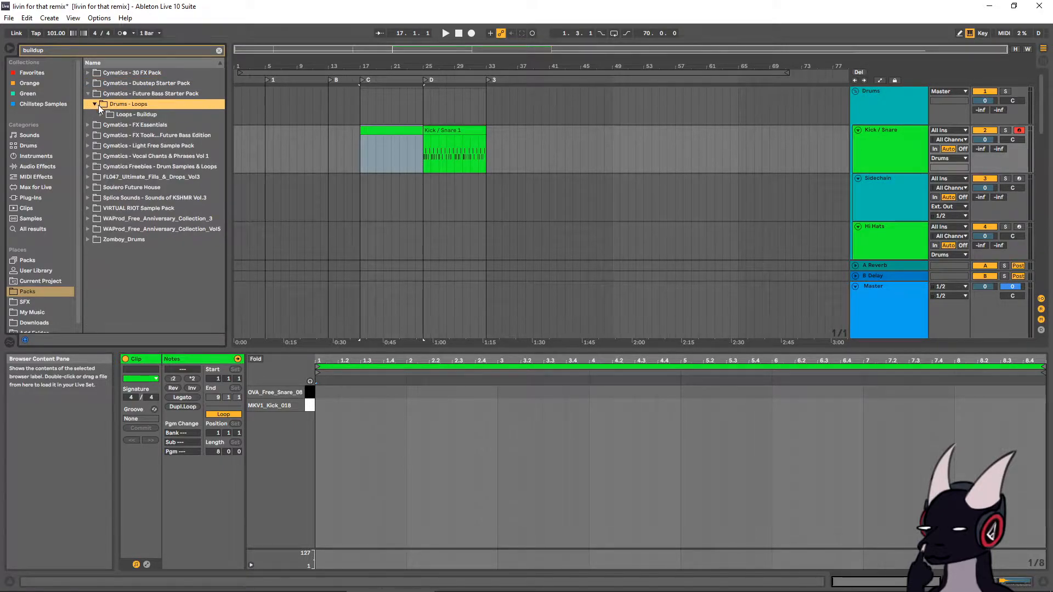
{"action": "left_click", "coordinate": [102, 114]}
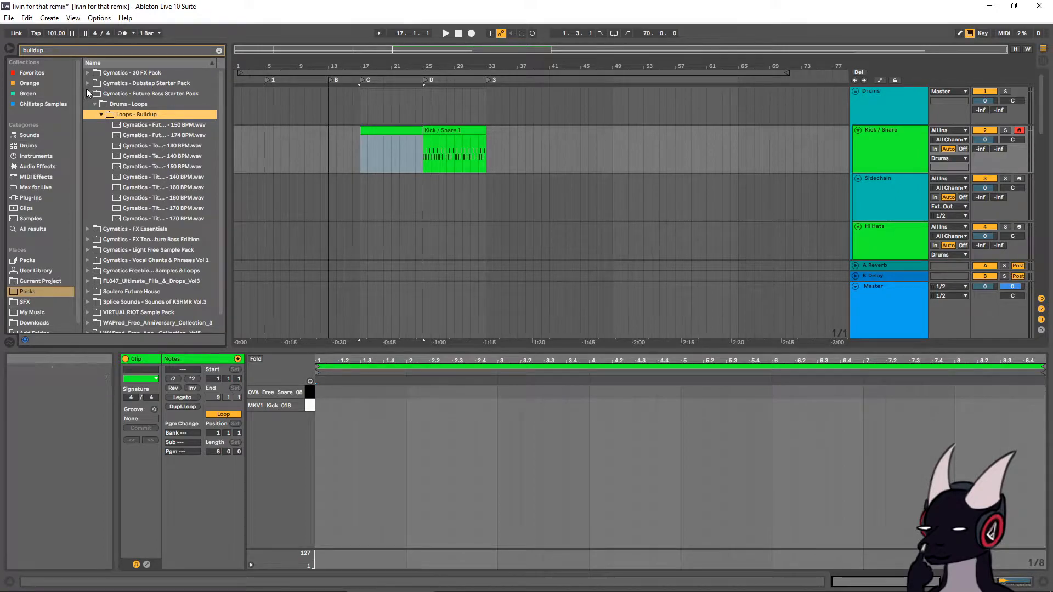
{"action": "left_click", "coordinate": [88, 93]}
{"action": "left_click", "coordinate": [87, 104]}
{"action": "left_click", "coordinate": [94, 114]}
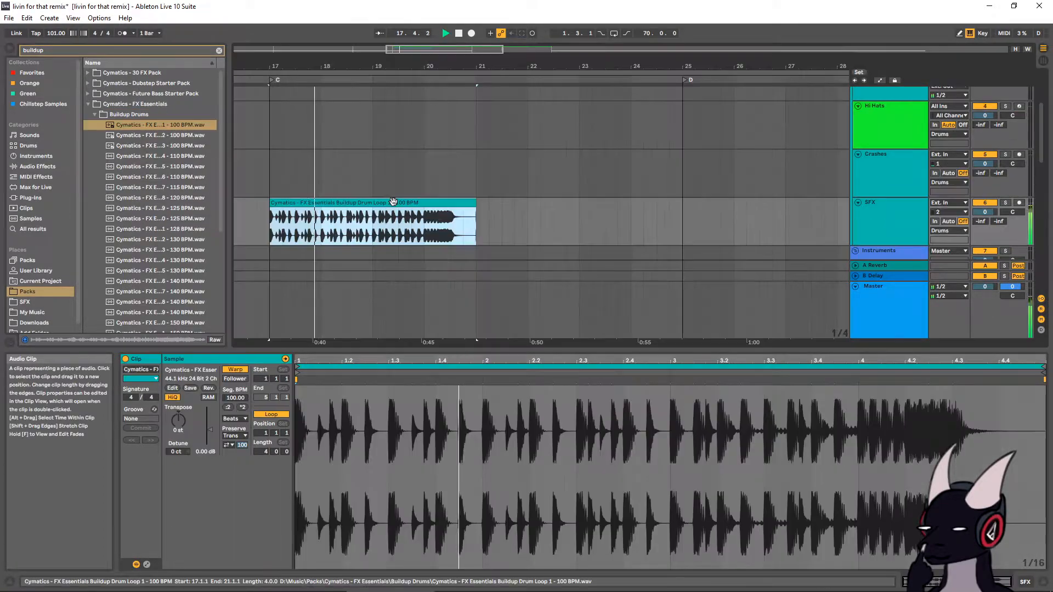
Split the buildup loop at bar 19, move its second half to bar 21, and duplicate the first half into the gap
{"action": "left_click", "coordinate": [371, 220]}
{"action": "key", "text": "space"}
{"action": "key", "text": "ctrl+e"}
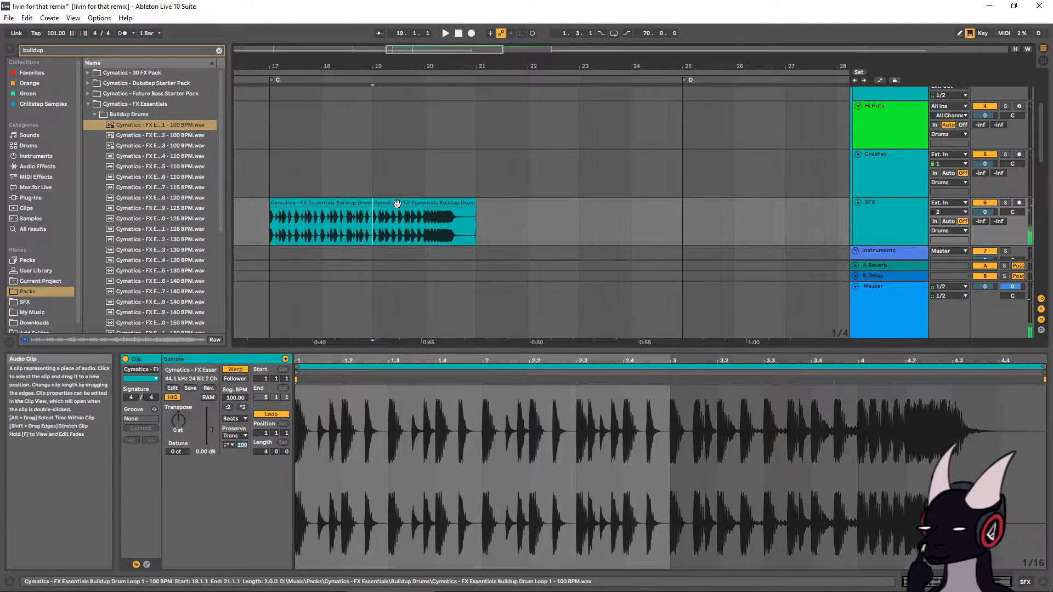
{"action": "left_click_drag", "start_coordinate": [399, 208], "coordinate": [502, 208]}
{"action": "left_click", "coordinate": [350, 209]}
{"action": "key", "text": "ctrl+d"}
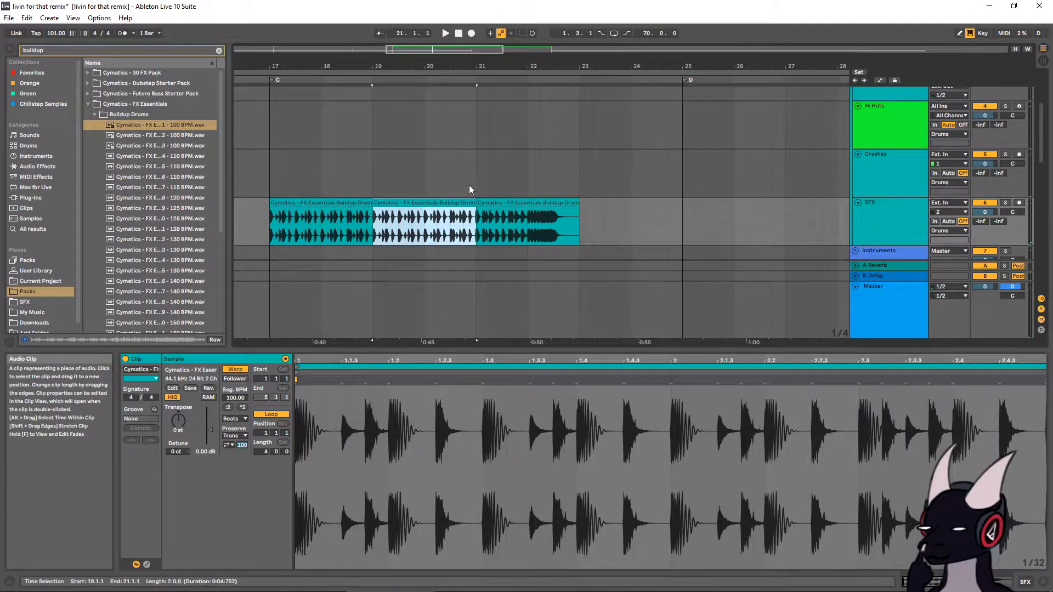
Divide the last buildup clip at bar 22 and repeat its pieces so the SFX buildup runs up to bar 25
{"action": "scroll", "coordinate": [475, 165], "scroll_direction": "up", "scroll_amount": 2}
{"action": "scroll", "coordinate": [477, 176], "scroll_direction": "down", "scroll_amount": 4}
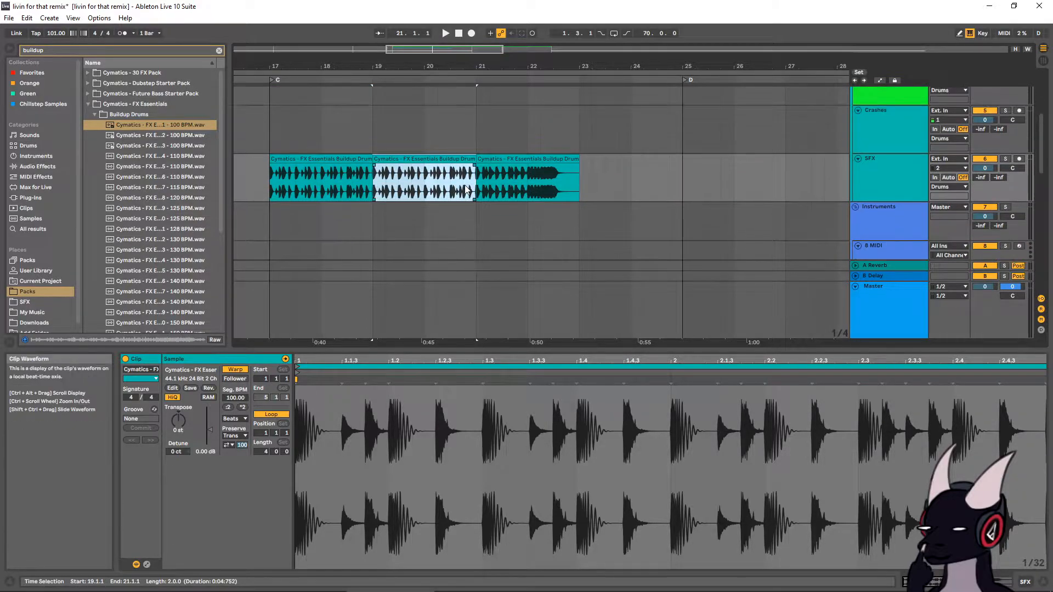
{"action": "left_click", "coordinate": [529, 173]}
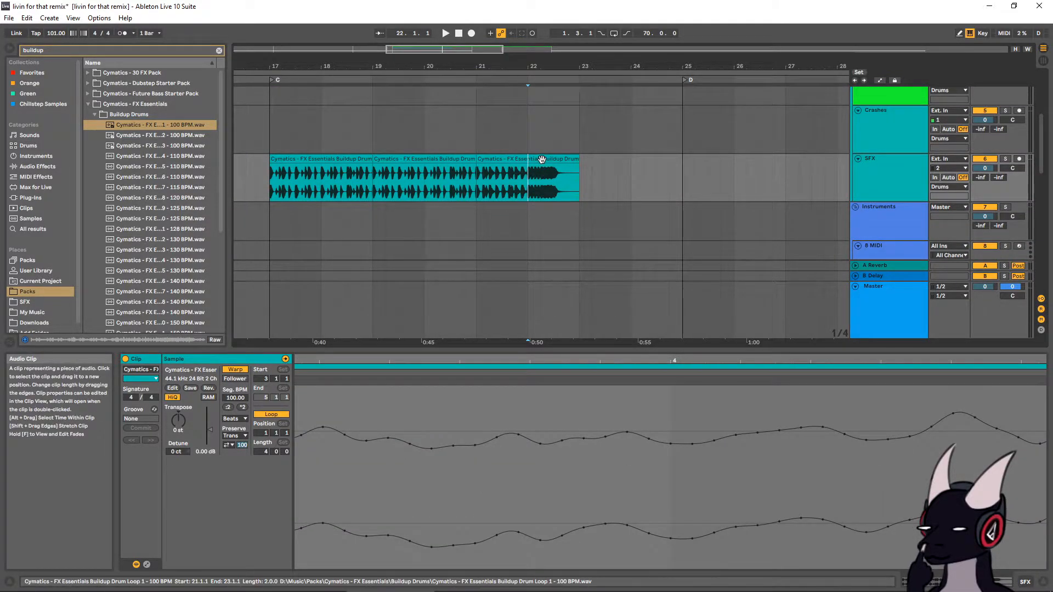
{"action": "scroll", "coordinate": [542, 159], "scroll_direction": "up", "scroll_amount": 4}
{"action": "scroll", "coordinate": [564, 159], "scroll_direction": "down", "scroll_amount": 2}
{"action": "scroll", "coordinate": [548, 173], "scroll_direction": "down", "scroll_amount": 2}
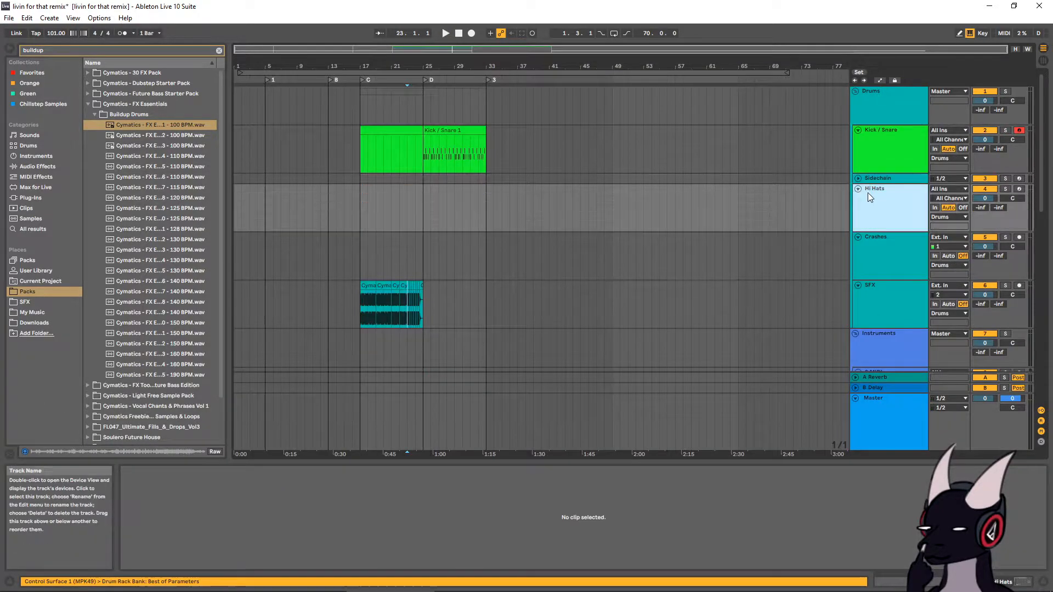
Fold the Hi Hats, Crashes and SFX tracks
{"action": "left_click", "coordinate": [858, 189]}
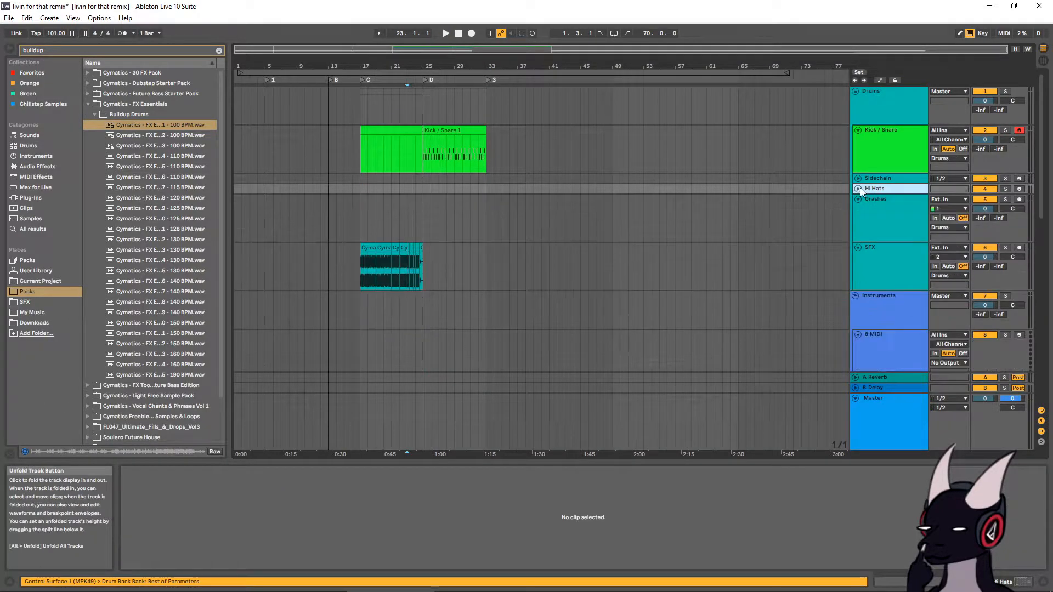
{"action": "left_click", "coordinate": [863, 212]}
{"action": "left_click", "coordinate": [857, 199]}
{"action": "left_click", "coordinate": [871, 232]}
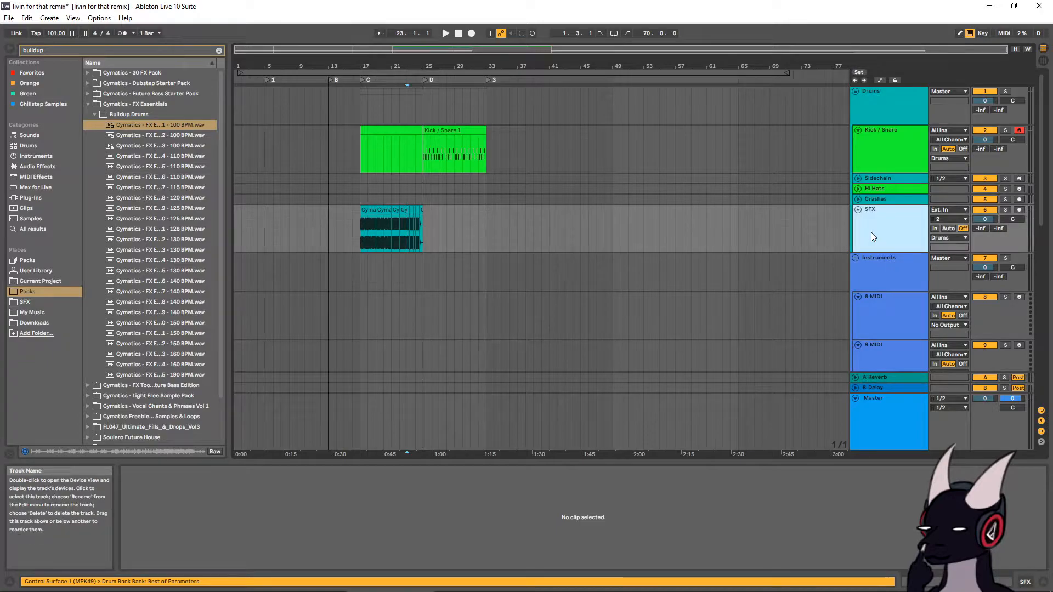
{"action": "left_click", "coordinate": [858, 210]}
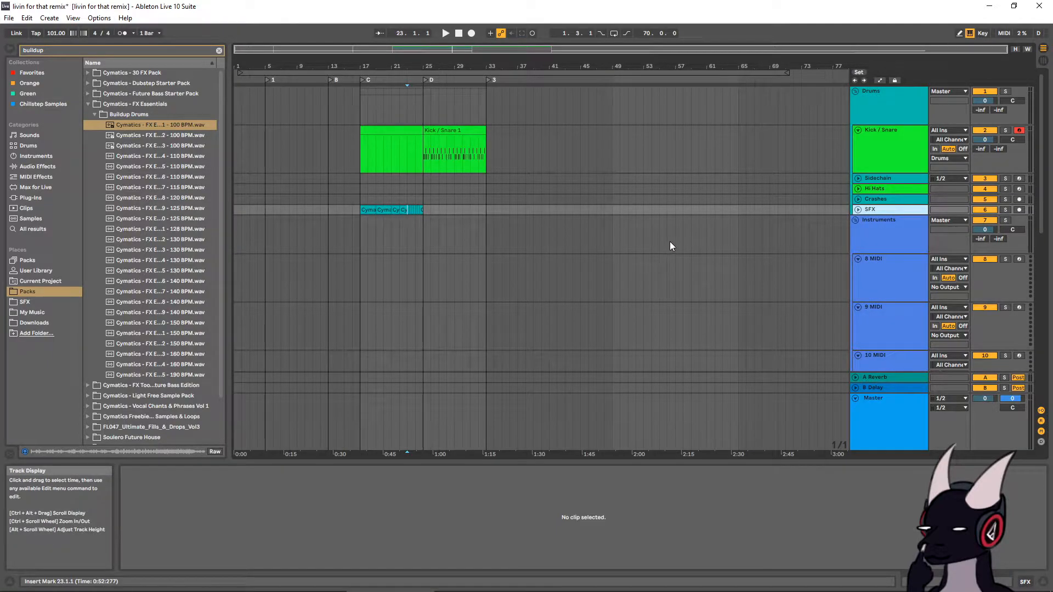
Review the drum, instrument and vocal tracks, highlighting bars 5 to 33 across the drum and instrument tracks
{"action": "scroll", "coordinate": [603, 233], "scroll_direction": "down", "scroll_amount": 4}
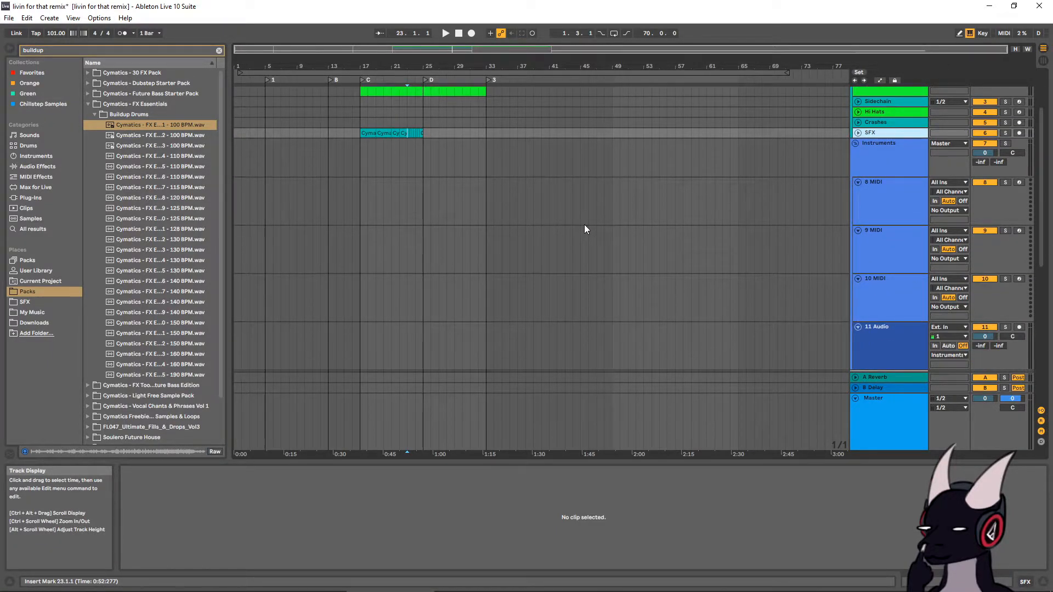
{"action": "scroll", "coordinate": [513, 214], "scroll_direction": "up", "scroll_amount": 4}
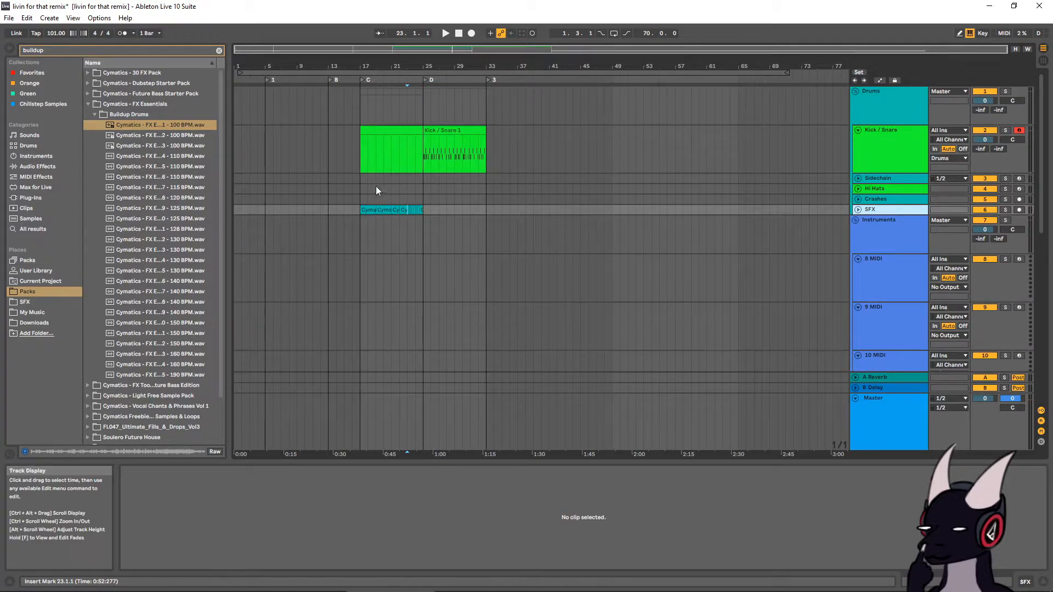
{"action": "scroll", "coordinate": [410, 173], "scroll_direction": "down", "scroll_amount": 7}
{"action": "scroll", "coordinate": [456, 195], "scroll_direction": "down", "scroll_amount": 8}
{"action": "scroll", "coordinate": [460, 198], "scroll_direction": "up", "scroll_amount": 4}
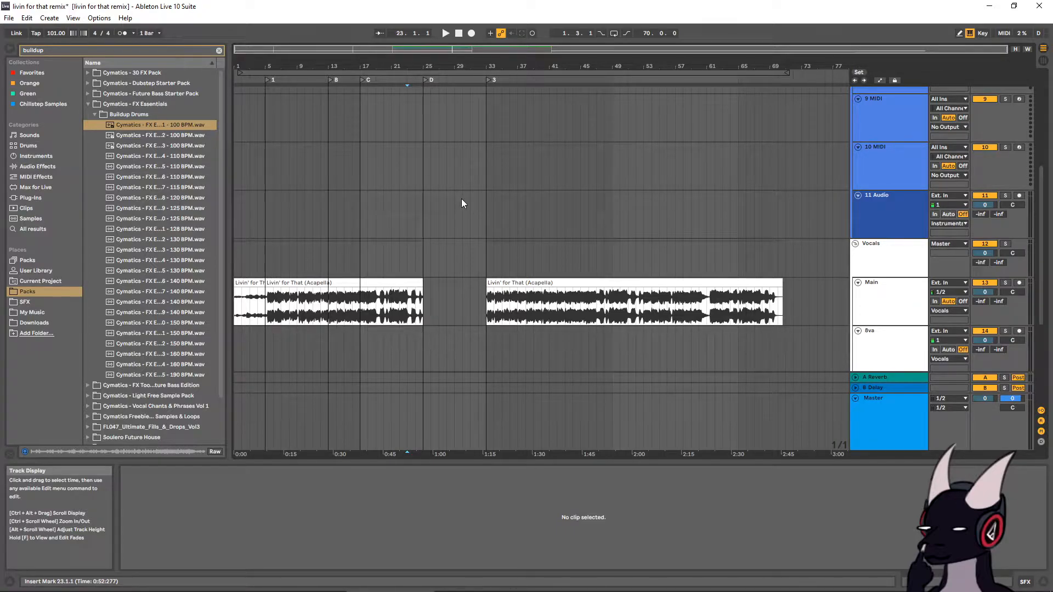
{"action": "left_click_drag", "start_coordinate": [265, 148], "coordinate": [481, 234]}
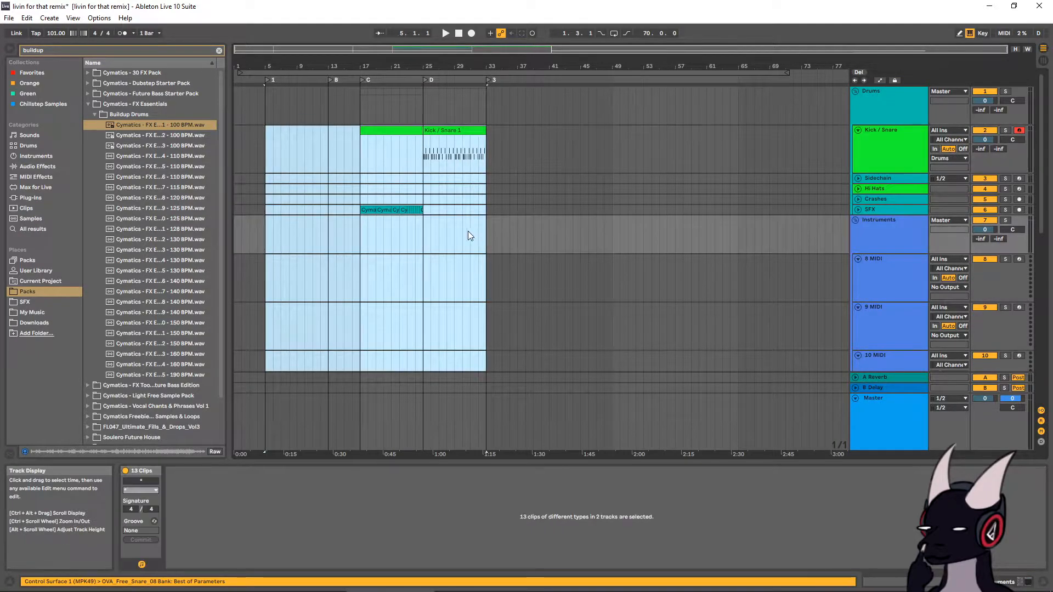
{"action": "scroll", "coordinate": [452, 220], "scroll_direction": "down", "scroll_amount": 3}
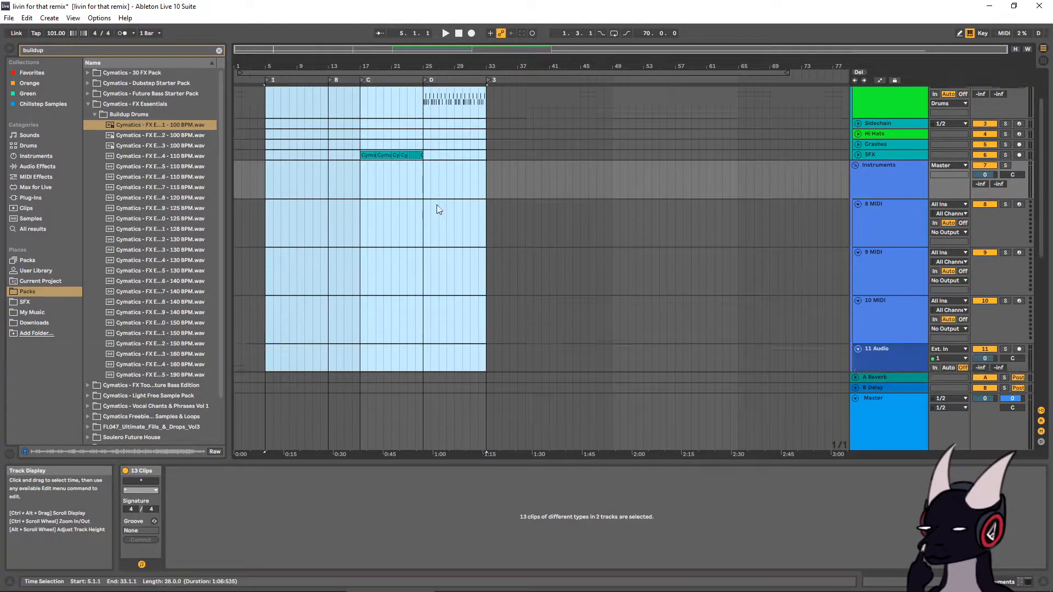
{"action": "scroll", "coordinate": [439, 198], "scroll_direction": "down", "scroll_amount": 10}
{"action": "scroll", "coordinate": [393, 159], "scroll_direction": "up", "scroll_amount": 3}
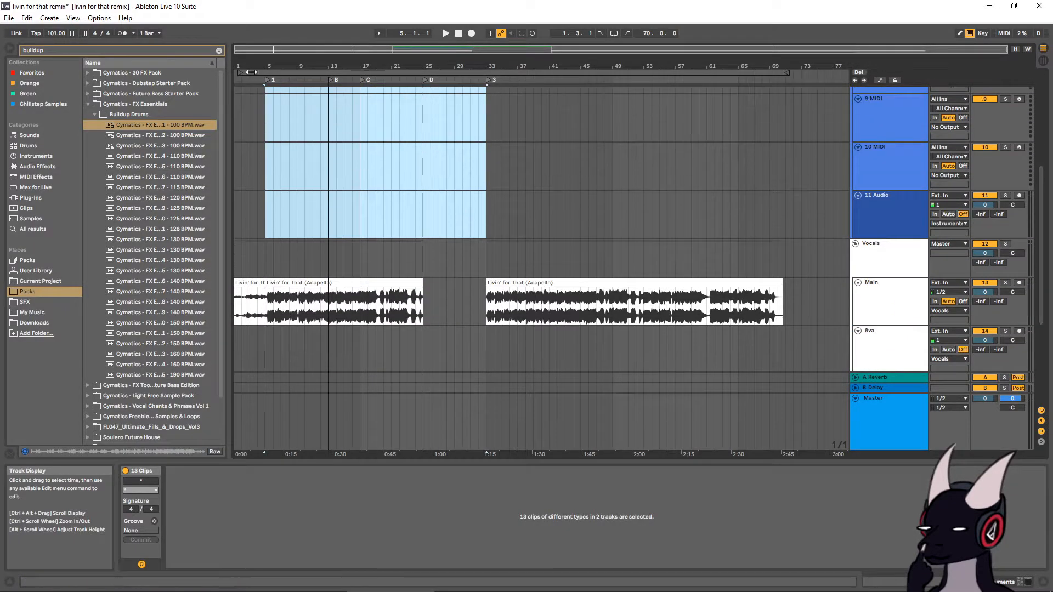
{"action": "scroll", "coordinate": [466, 107], "scroll_direction": "up", "scroll_amount": 9}
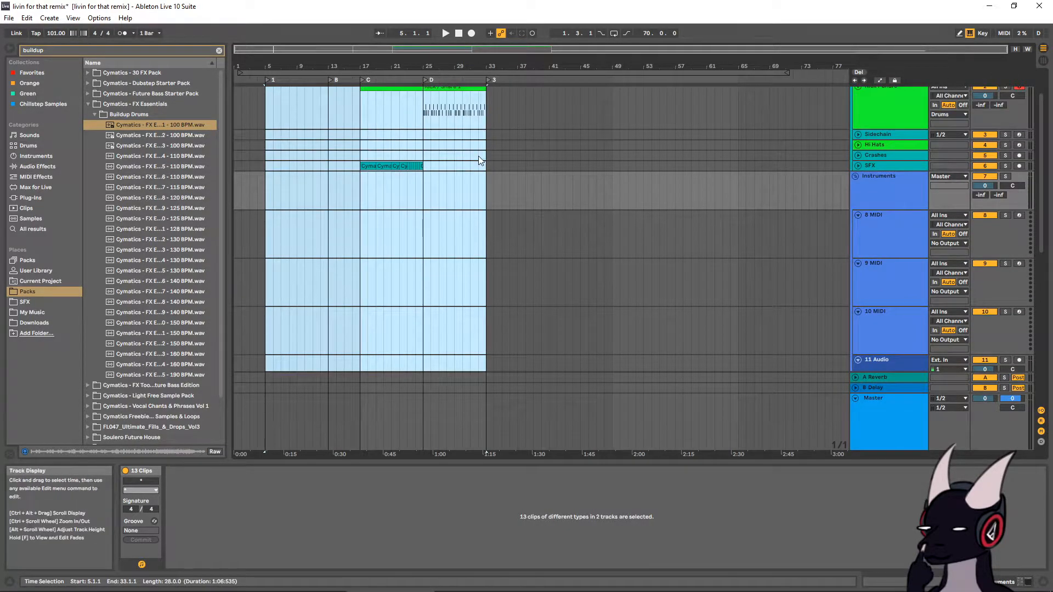
{"action": "scroll", "coordinate": [479, 161], "scroll_direction": "down", "scroll_amount": 6}
{"action": "scroll", "coordinate": [480, 238], "scroll_direction": "up", "scroll_amount": 3}
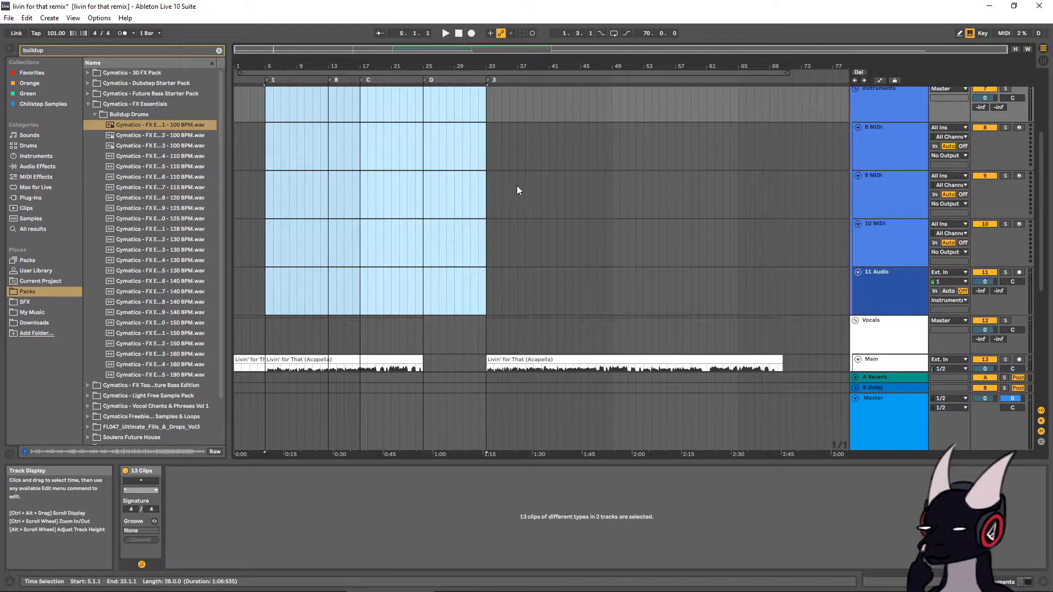
{"action": "scroll", "coordinate": [442, 232], "scroll_direction": "down", "scroll_amount": 2}
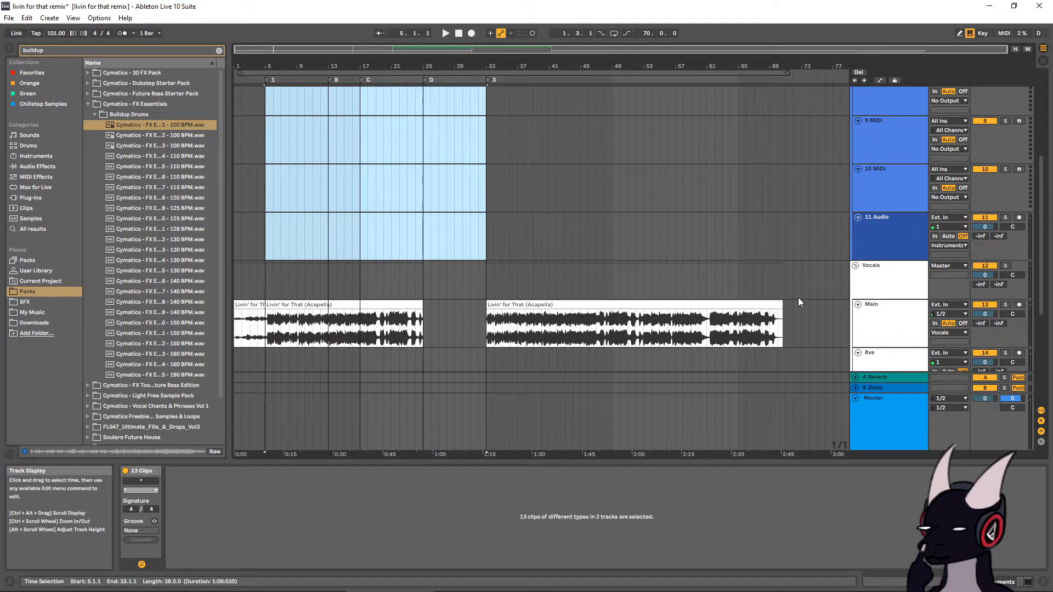
{"action": "scroll", "coordinate": [551, 235], "scroll_direction": "down", "scroll_amount": 3}
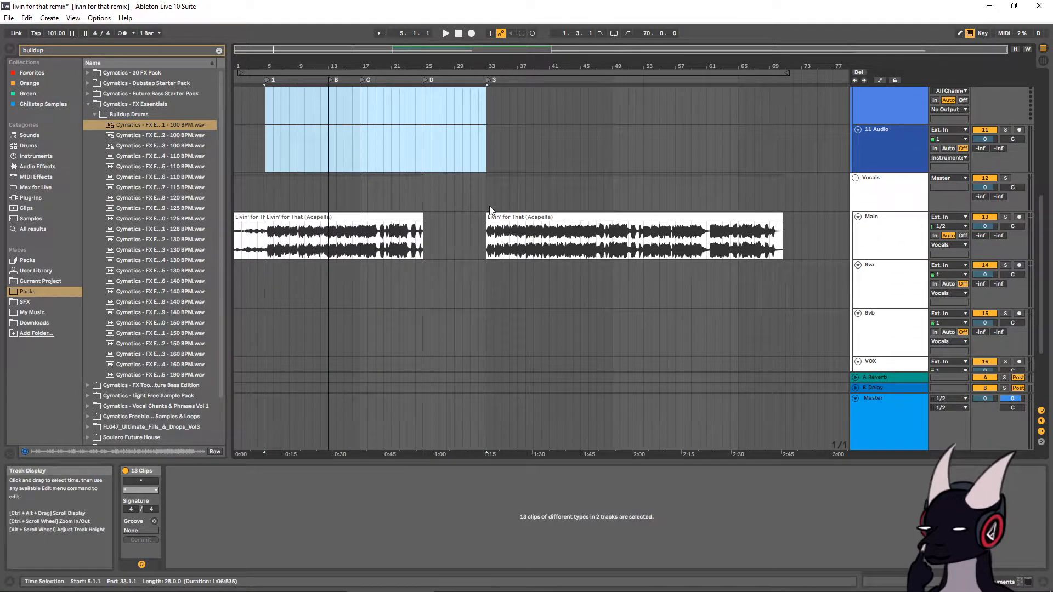
{"action": "scroll", "coordinate": [445, 226], "scroll_direction": "up", "scroll_amount": 1}
{"action": "scroll", "coordinate": [455, 222], "scroll_direction": "down", "scroll_amount": 2}
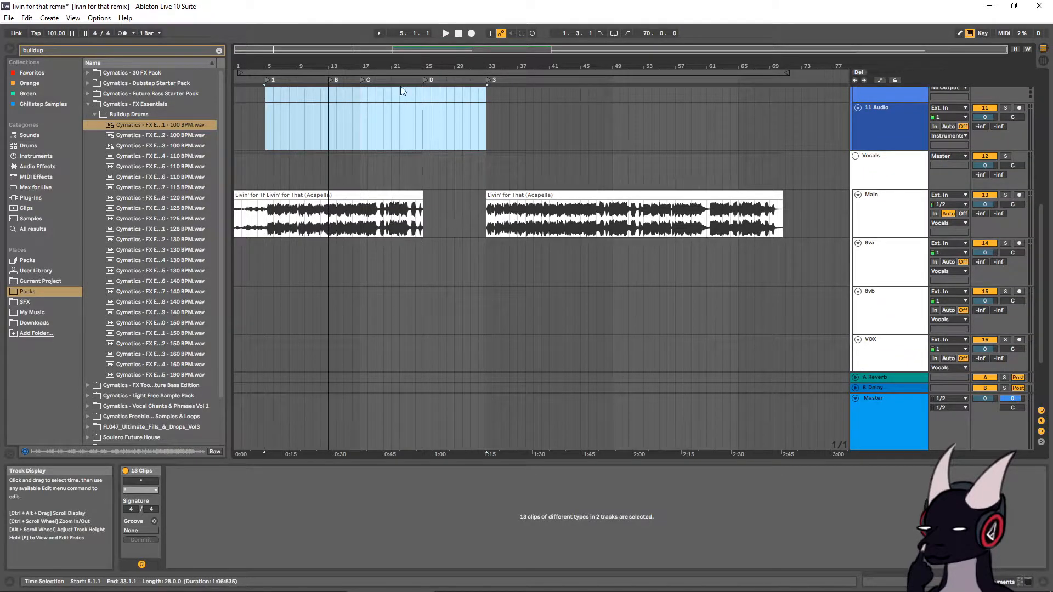
Separate the acapella between bars 17 and 25 on the Main track and copy that section to the 8va track at bar 25
{"action": "left_click_drag", "start_coordinate": [393, 61], "coordinate": [390, 141]}
{"action": "left_click", "coordinate": [303, 228]}
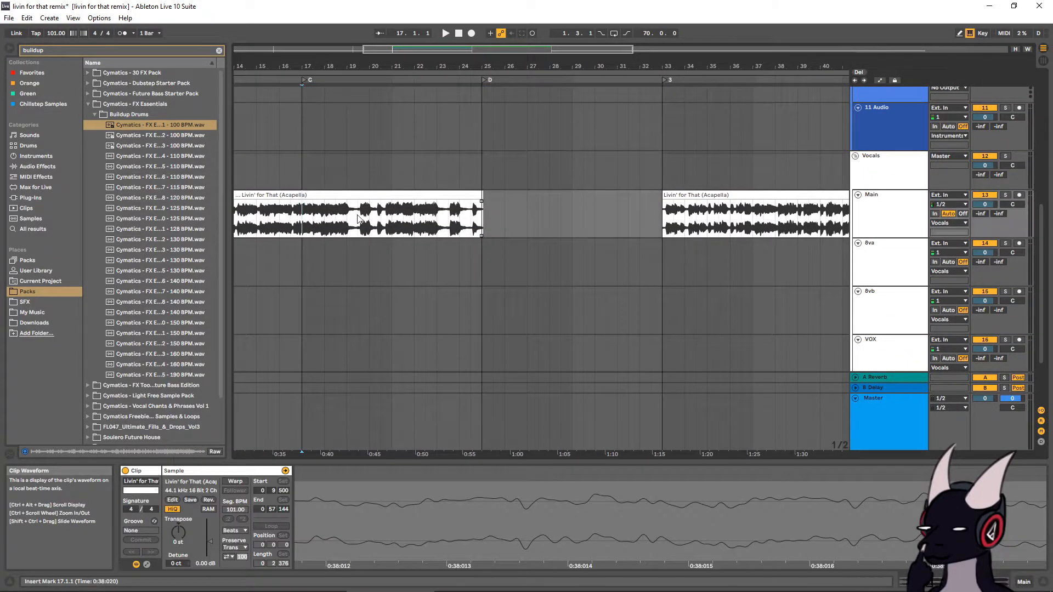
{"action": "scroll", "coordinate": [501, 204], "scroll_direction": "down", "scroll_amount": 2}
{"action": "scroll", "coordinate": [427, 218], "scroll_direction": "up", "scroll_amount": 1}
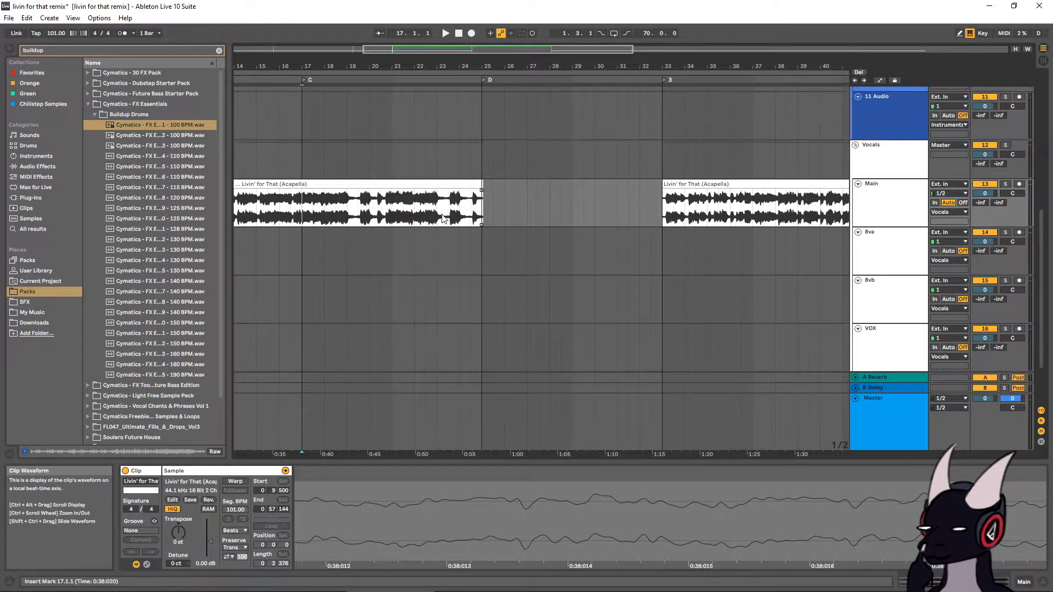
{"action": "left_click", "coordinate": [482, 185]}
{"action": "left_click_drag", "start_coordinate": [481, 186], "coordinate": [479, 185]}
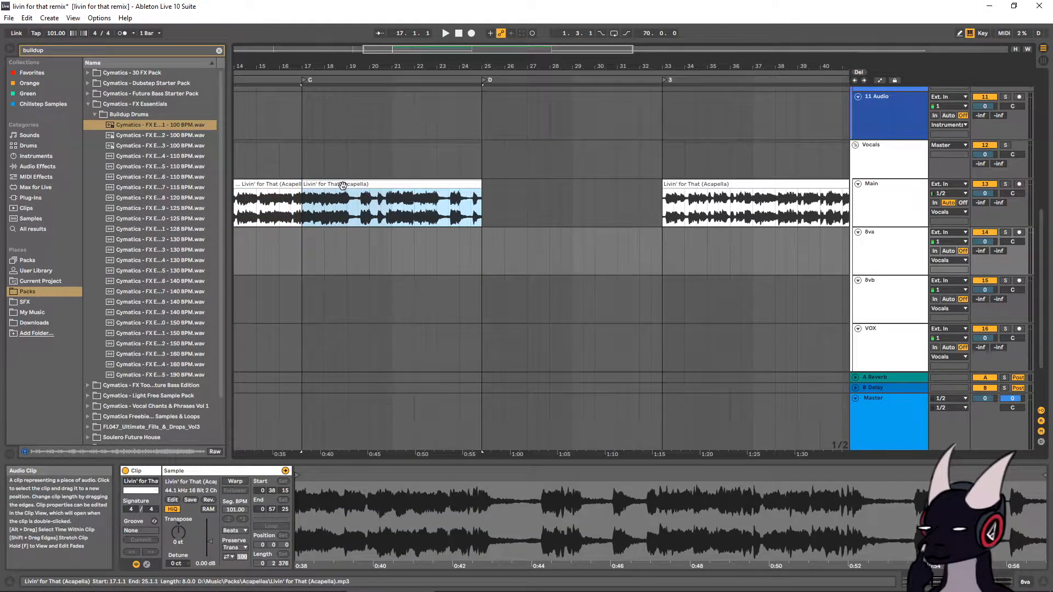
{"action": "left_click_drag", "start_coordinate": [342, 185], "coordinate": [542, 233]}
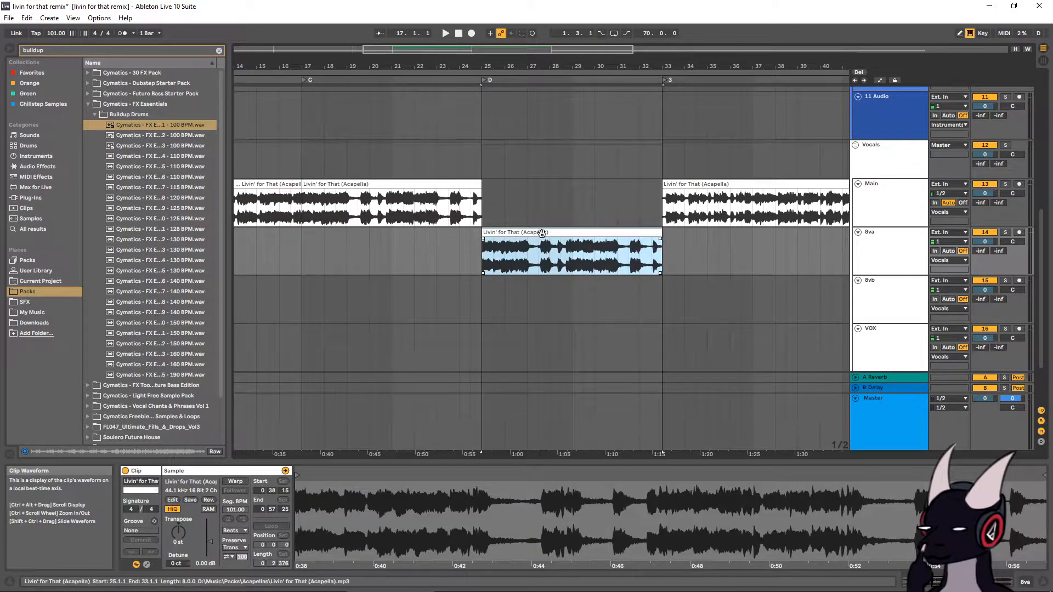
Clear the browser search and load the Soundtoys LittleAlterBoy plug-in onto the 8va track
{"action": "scroll", "coordinate": [835, 232], "scroll_direction": "down", "scroll_amount": 2}
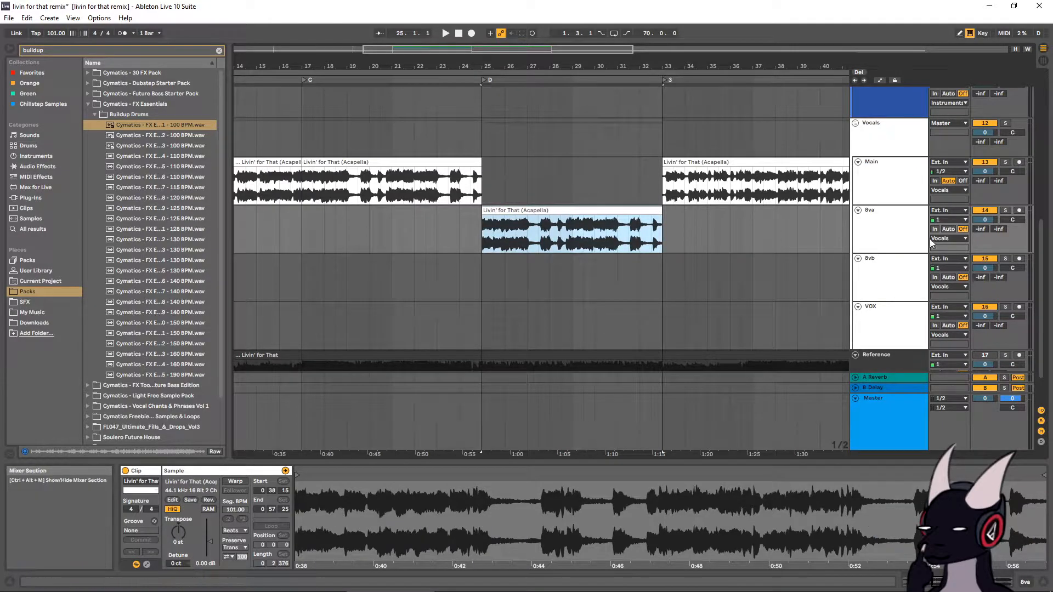
{"action": "left_click", "coordinate": [931, 243]}
{"action": "left_click", "coordinate": [34, 196]}
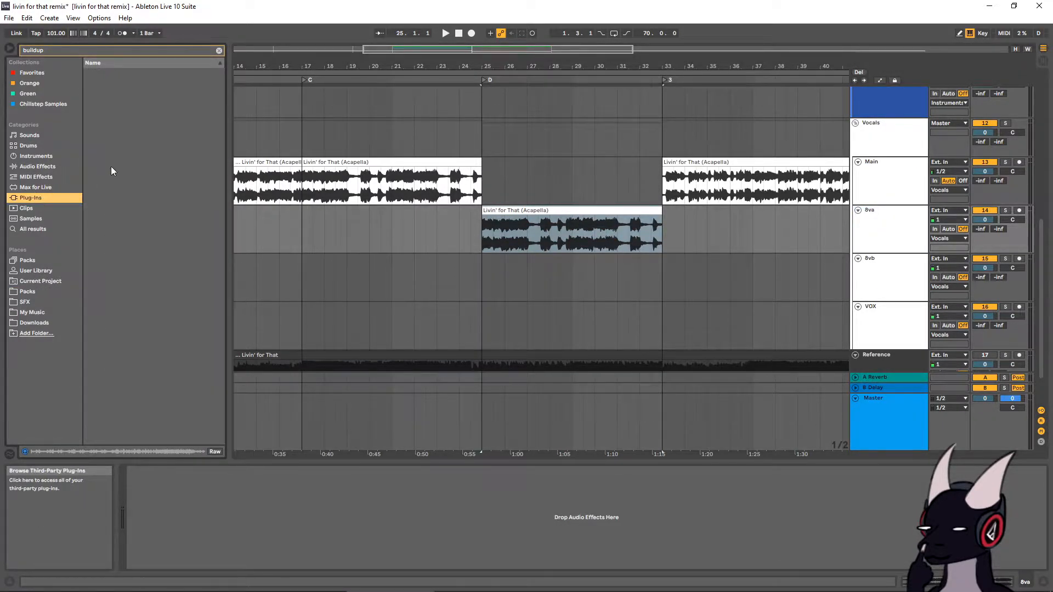
{"action": "left_click", "coordinate": [218, 50]}
{"action": "scroll", "coordinate": [116, 203], "scroll_direction": "up", "scroll_amount": 2}
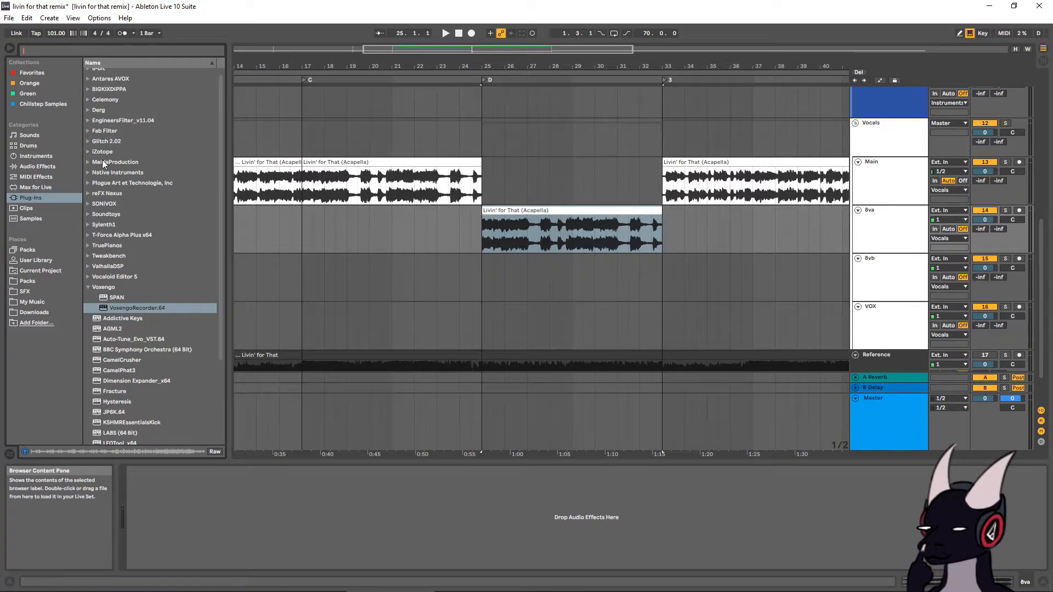
{"action": "left_click", "coordinate": [91, 214]}
{"action": "scroll", "coordinate": [126, 247], "scroll_direction": "down", "scroll_amount": 2}
{"action": "left_click_drag", "start_coordinate": [125, 254], "coordinate": [514, 248]}
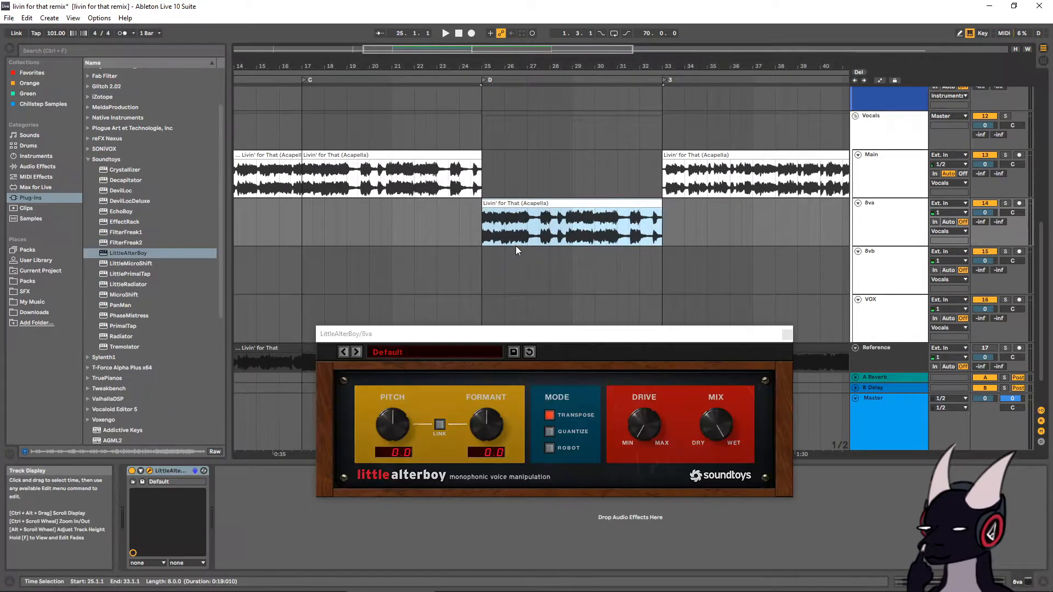
Set LittleAlterBoy's pitch to 12.0 and formant to -3.1 while listening to the 8va clip from bar 25
{"action": "left_click", "coordinate": [513, 203]}
{"action": "key", "text": "space"}
{"action": "mouse_move", "coordinate": [488, 339]}
{"action": "left_mouse_down"}
{"action": "mouse_move", "coordinate": [508, 335]}
{"action": "mouse_move", "coordinate": [507, 345]}
{"action": "left_mouse_up"}
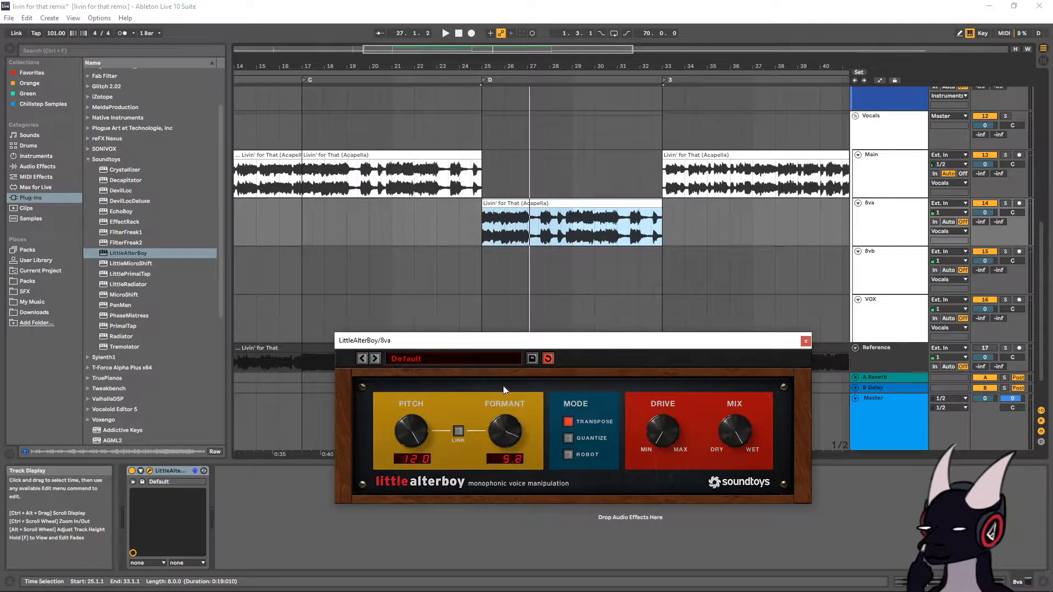
{"action": "left_click", "coordinate": [510, 203]}
{"action": "key", "text": "space"}
{"action": "mouse_move", "coordinate": [508, 434]}
{"action": "left_mouse_down"}
{"action": "mouse_move", "coordinate": [512, 370]}
{"action": "mouse_move", "coordinate": [524, 485]}
{"action": "mouse_move", "coordinate": [503, 407]}
{"action": "mouse_move", "coordinate": [515, 451]}
{"action": "left_mouse_up"}
{"action": "key", "text": "space"}
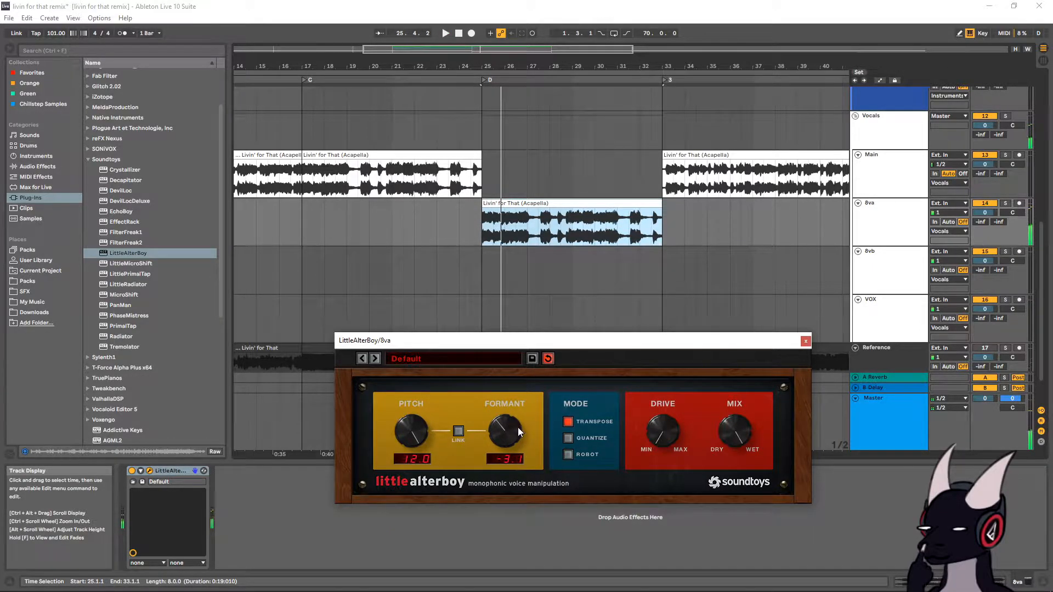
Solo the 8va track, separate a short slice at the start of its bar 25 clip and copy it to the 8vb track
{"action": "scroll", "coordinate": [541, 230], "scroll_direction": "down", "scroll_amount": 2}
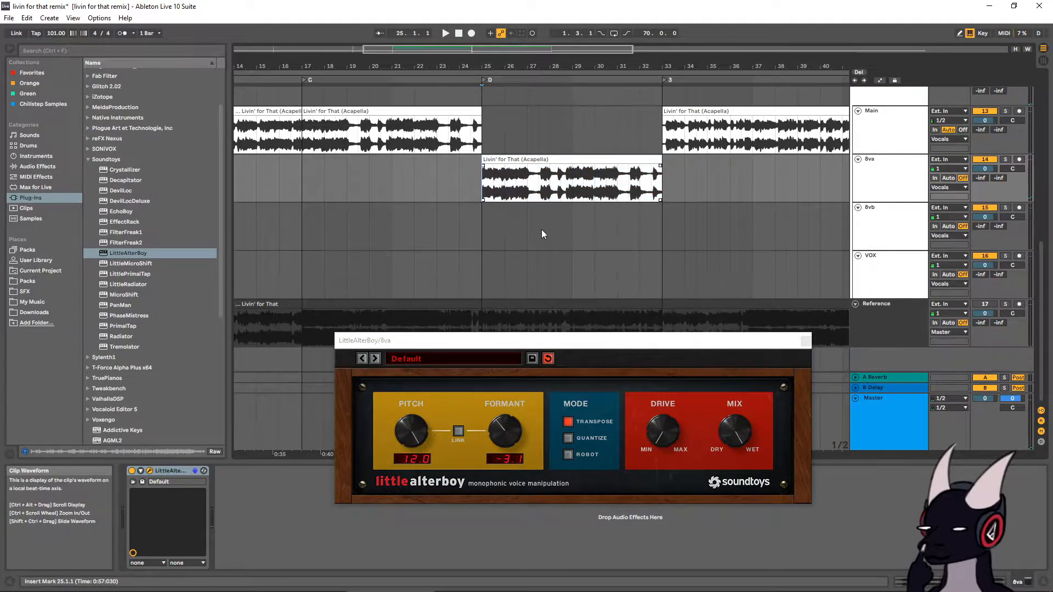
{"action": "scroll", "coordinate": [541, 228], "scroll_direction": "up", "scroll_amount": 2}
{"action": "scroll", "coordinate": [532, 236], "scroll_direction": "down", "scroll_amount": 1}
{"action": "scroll", "coordinate": [492, 193], "scroll_direction": "up", "scroll_amount": 1}
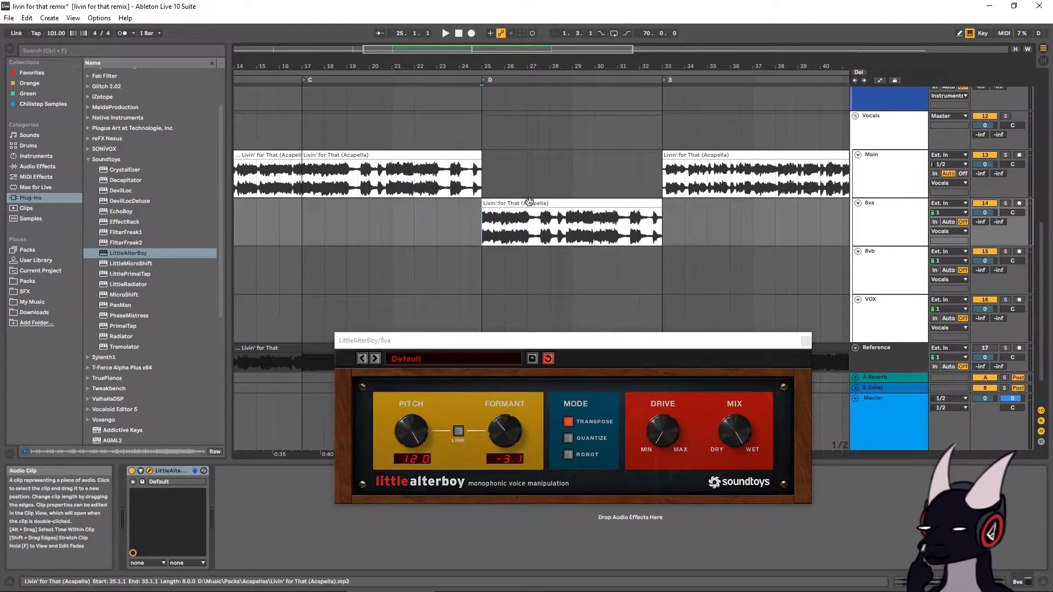
{"action": "scroll", "coordinate": [505, 135], "scroll_direction": "down", "scroll_amount": 1}
{"action": "left_click_drag", "start_coordinate": [509, 66], "coordinate": [674, 181]}
{"action": "left_click", "coordinate": [1004, 182]}
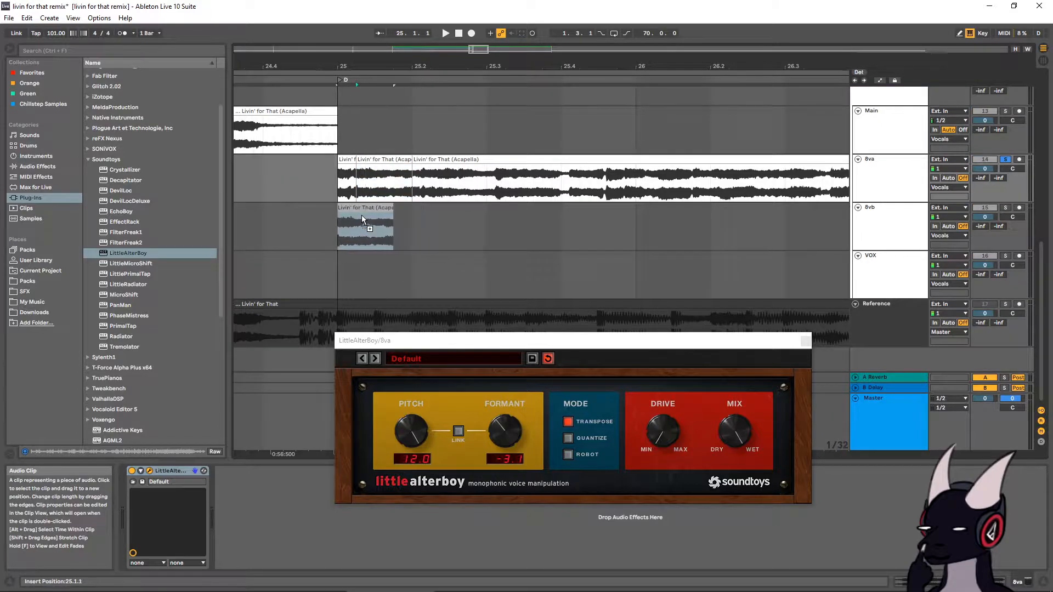
{"action": "left_click", "coordinate": [366, 214]}
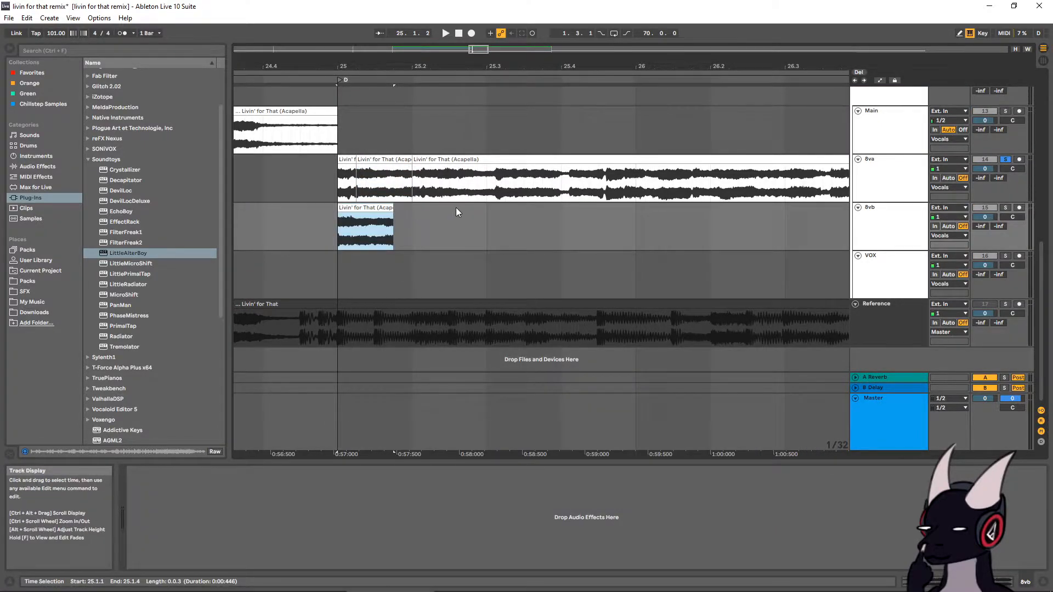
Insert a new audio track below 8va and name it Vocal Chops
{"action": "scroll", "coordinate": [438, 212], "scroll_direction": "up", "scroll_amount": 1}
{"action": "scroll", "coordinate": [439, 212], "scroll_direction": "down", "scroll_amount": 1}
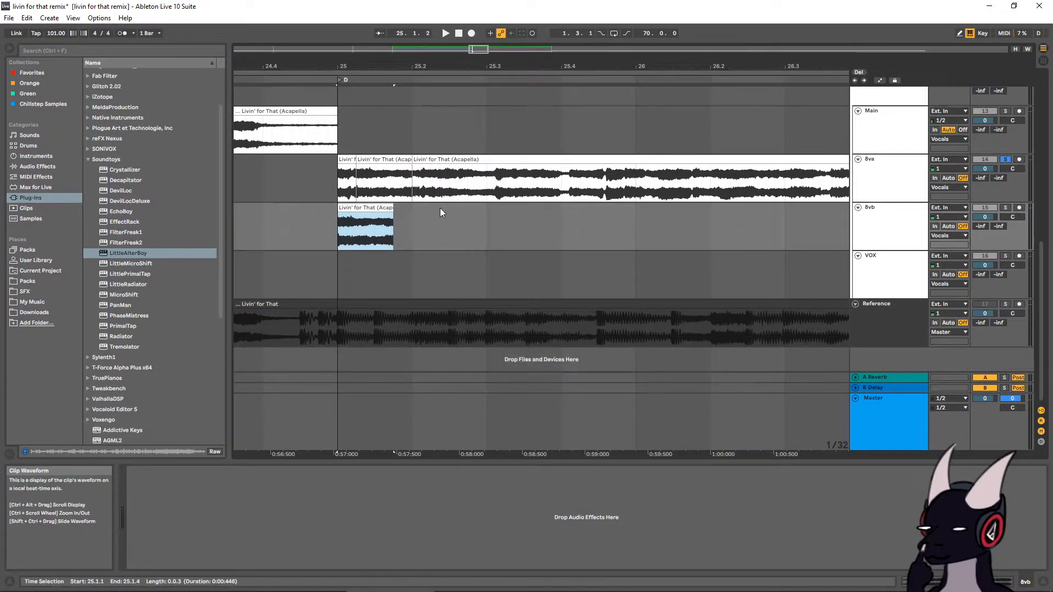
{"action": "left_click_drag", "start_coordinate": [401, 68], "coordinate": [408, 67]}
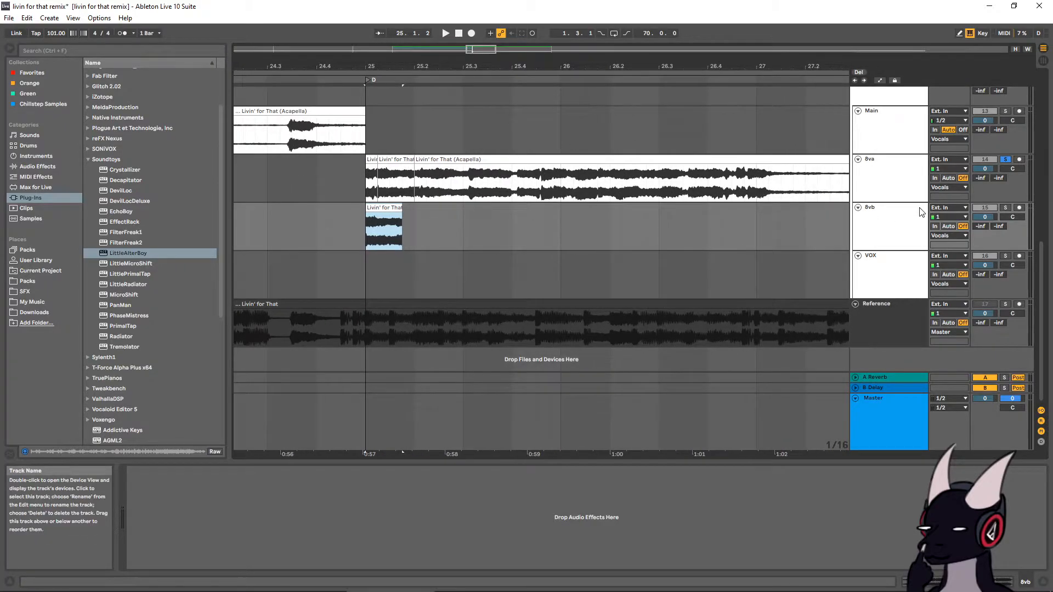
{"action": "left_click", "coordinate": [890, 229]}
{"action": "scroll", "coordinate": [603, 234], "scroll_direction": "up", "scroll_amount": 1}
{"action": "scroll", "coordinate": [545, 233], "scroll_direction": "down", "scroll_amount": 1}
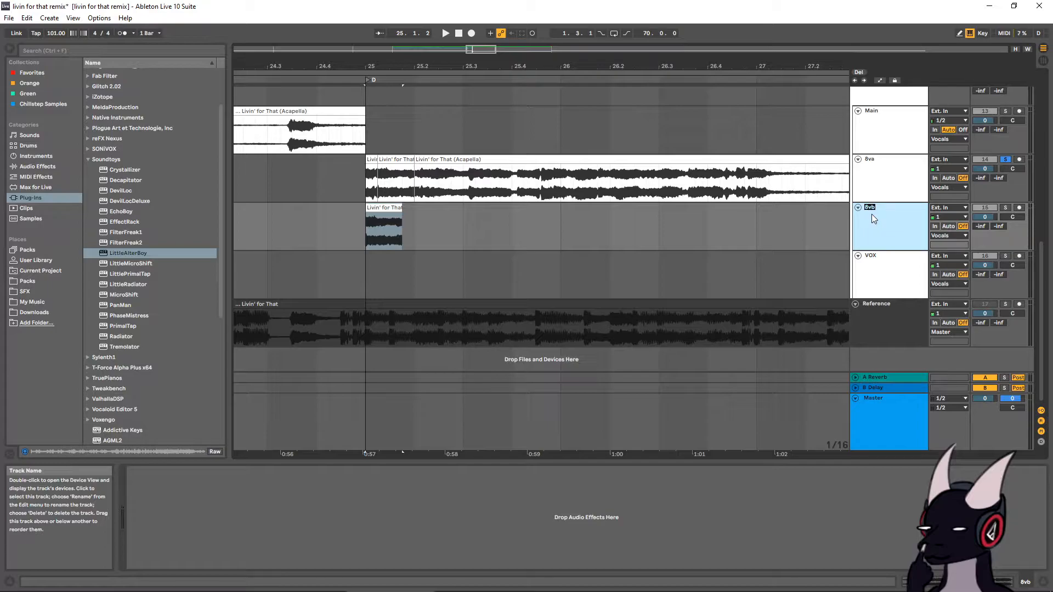
{"action": "left_click", "coordinate": [883, 184]}
{"action": "key", "text": "ctrl+t"}
{"action": "left_click", "coordinate": [886, 211]}
{"action": "key", "text": "ctrl+r"}
{"action": "type", "text": "VOcal"}
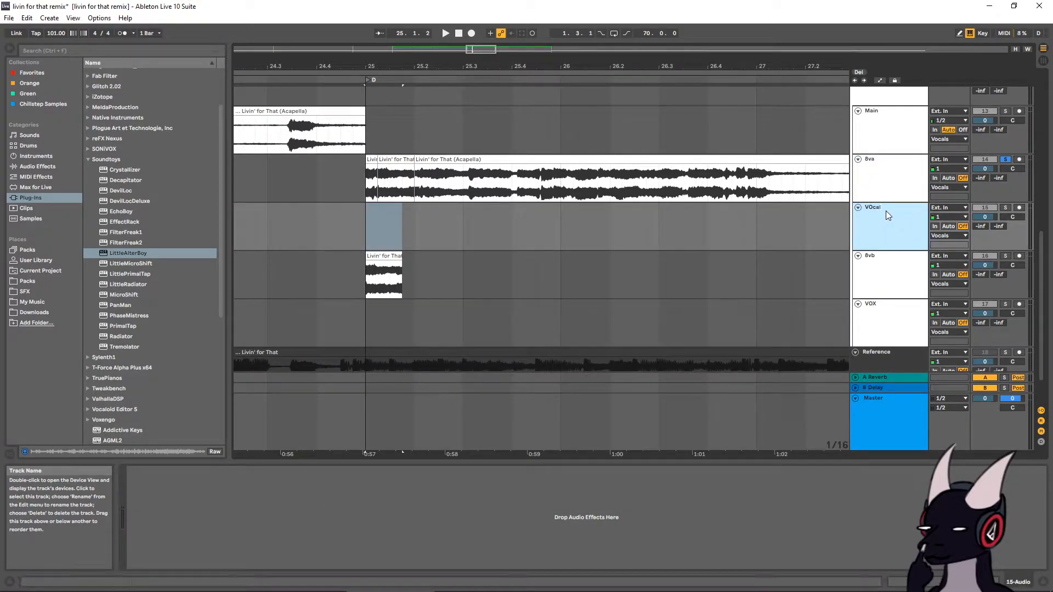
{"action": "key", "text": "BackSpace"}
{"action": "type", "text": "ocal"}
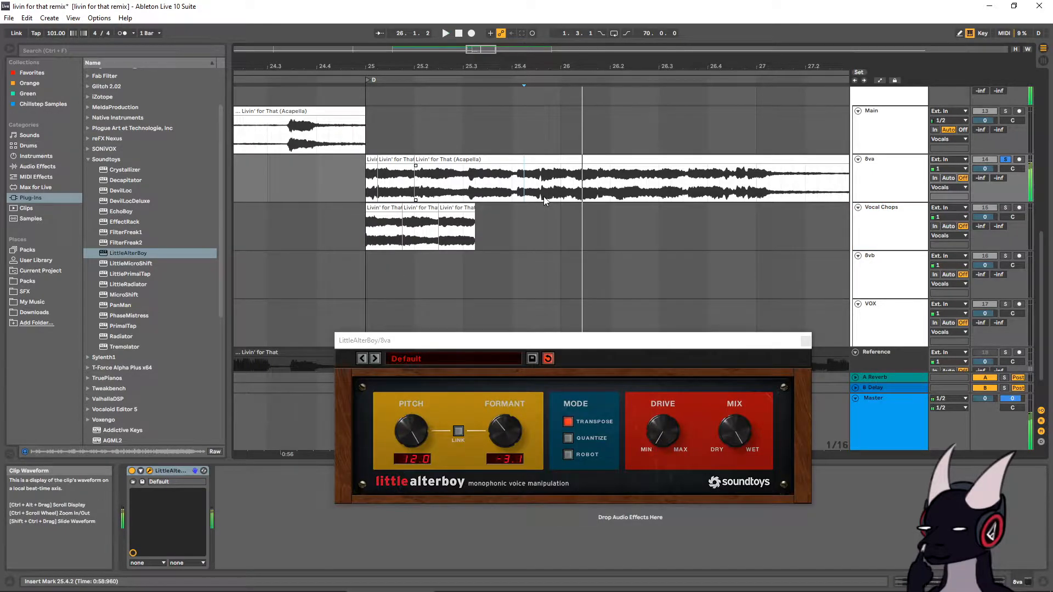
Solo the Main track and listen to the original acapella in section C
{"action": "scroll", "coordinate": [570, 188], "scroll_direction": "up", "scroll_amount": 3}
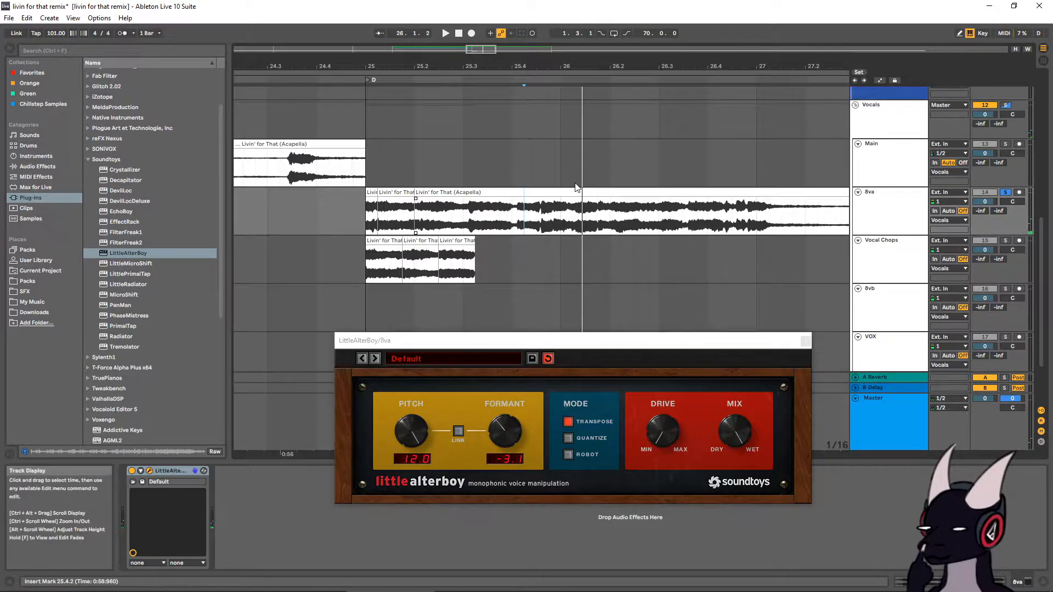
{"action": "left_click_drag", "start_coordinate": [472, 65], "coordinate": [477, 12]}
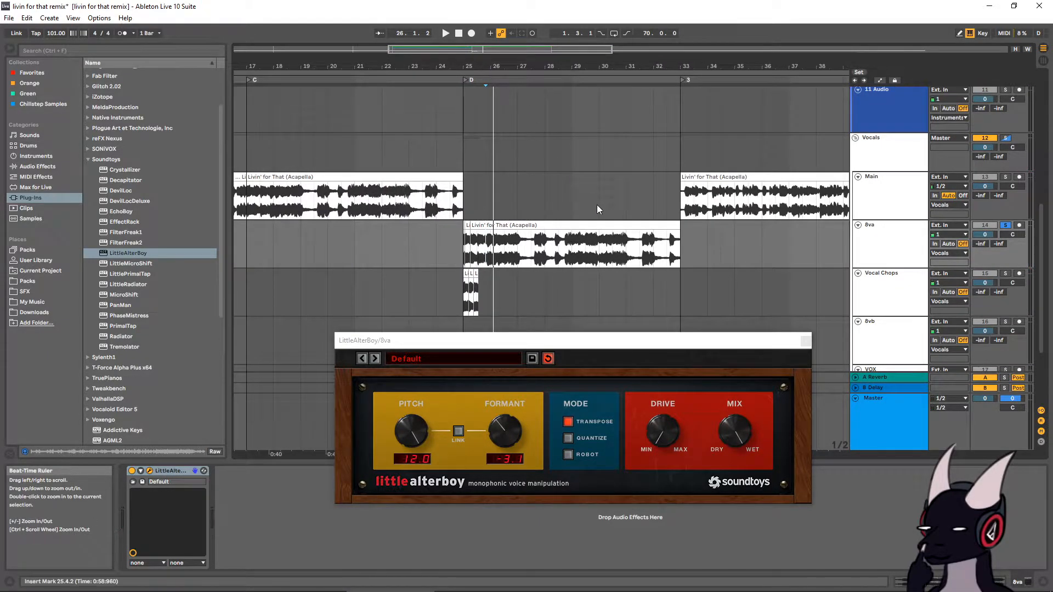
{"action": "left_click", "coordinate": [1005, 177]}
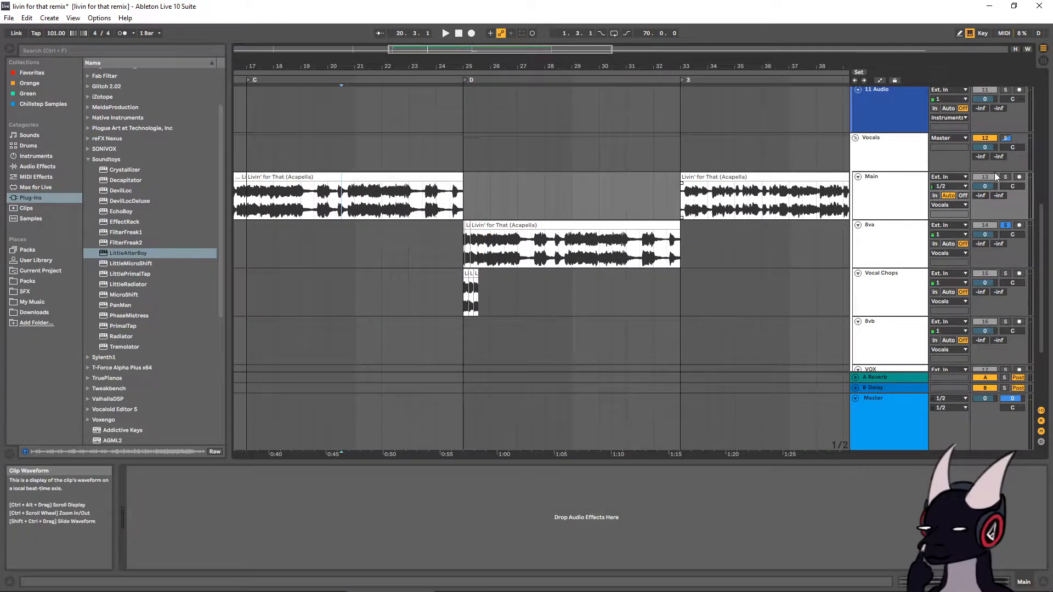
{"action": "left_click", "coordinate": [341, 198]}
{"action": "mouse_move", "coordinate": [305, 67]}
{"action": "left_mouse_down"}
{"action": "mouse_move", "coordinate": [247, 94]}
{"action": "mouse_move", "coordinate": [427, 82]}
{"action": "left_mouse_up"}
{"action": "left_click", "coordinate": [362, 200]}
{"action": "key", "text": "space"}
{"action": "key", "text": "space"}
Solo 8va to find its phrases and lay out six short acapella slices on Vocal Chops between bars 25 and 27
{"action": "left_click_drag", "start_coordinate": [508, 66], "coordinate": [378, 51]}
{"action": "left_click", "coordinate": [536, 239]}
{"action": "left_click_drag", "start_coordinate": [526, 66], "coordinate": [519, 217]}
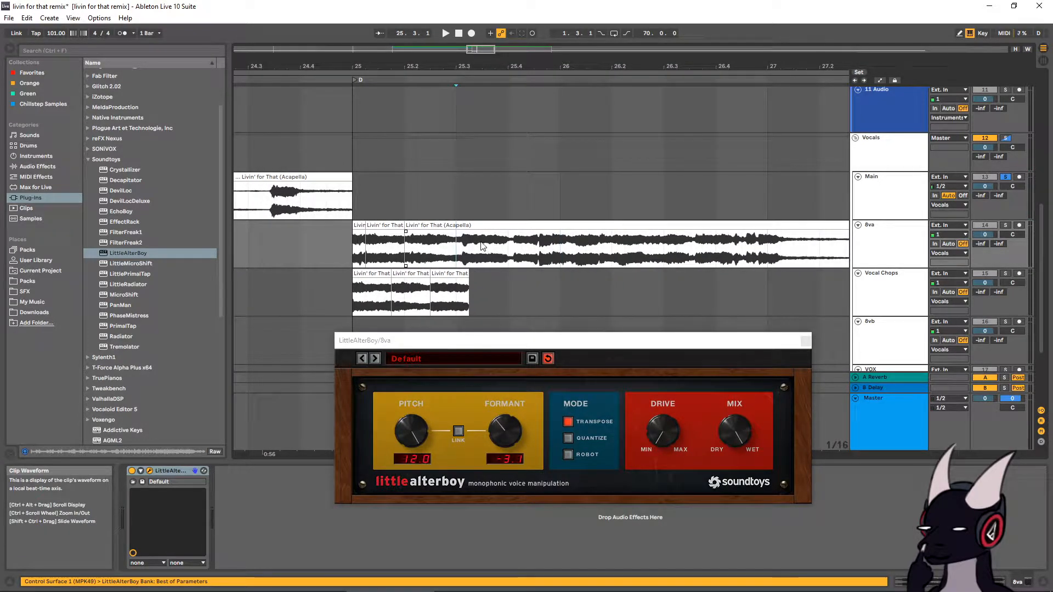
{"action": "left_click", "coordinate": [1005, 225]}
{"action": "key", "text": "space"}
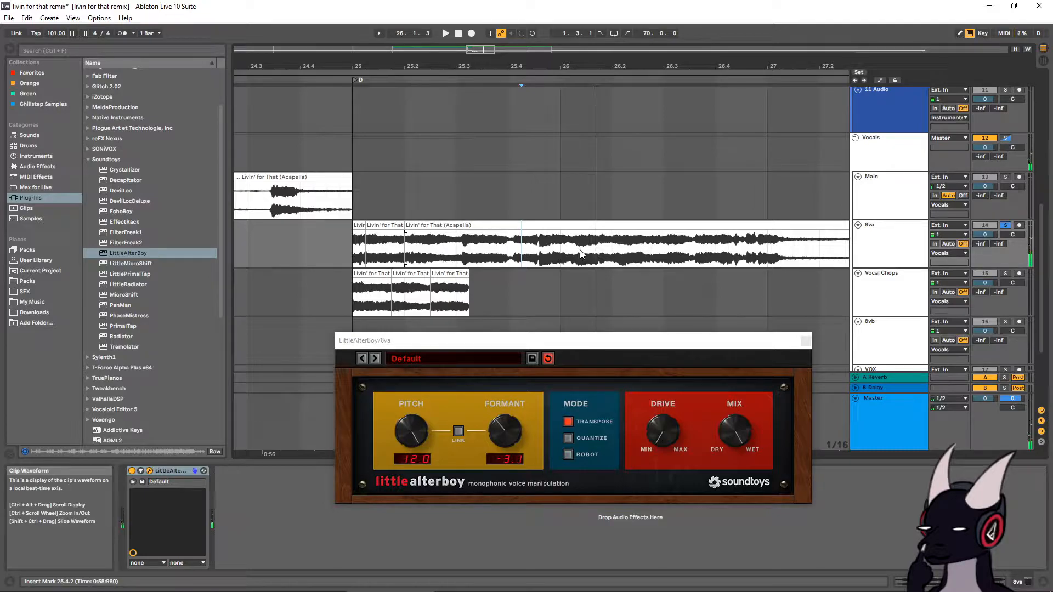
{"action": "left_click_drag", "start_coordinate": [575, 250], "coordinate": [495, 284]}
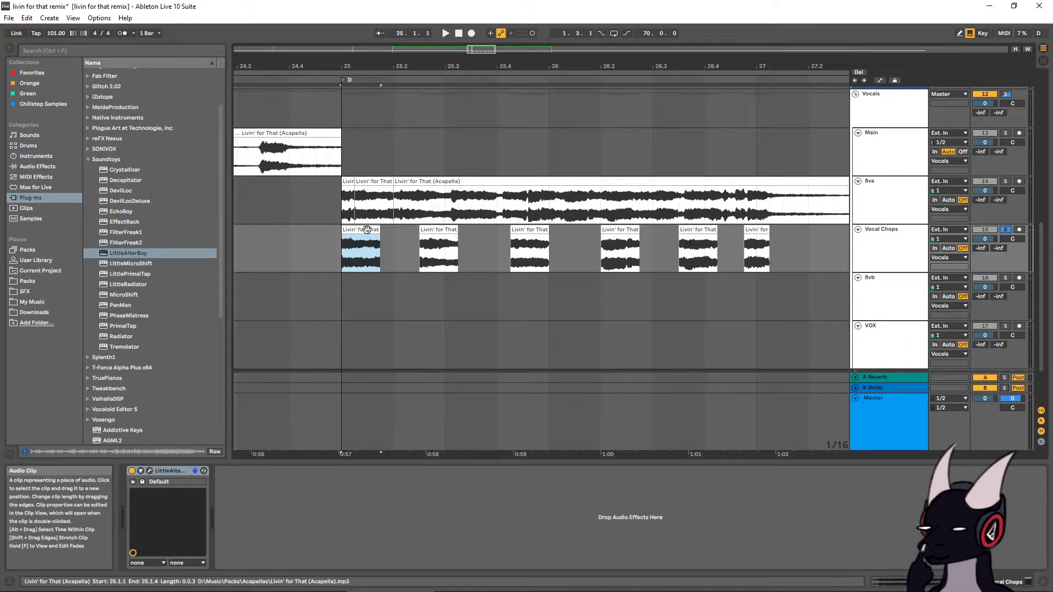
Play through the six vocal chops between bars 25 and 27 in order, twice
{"action": "key", "text": "space"}
{"action": "left_click", "coordinate": [438, 232]}
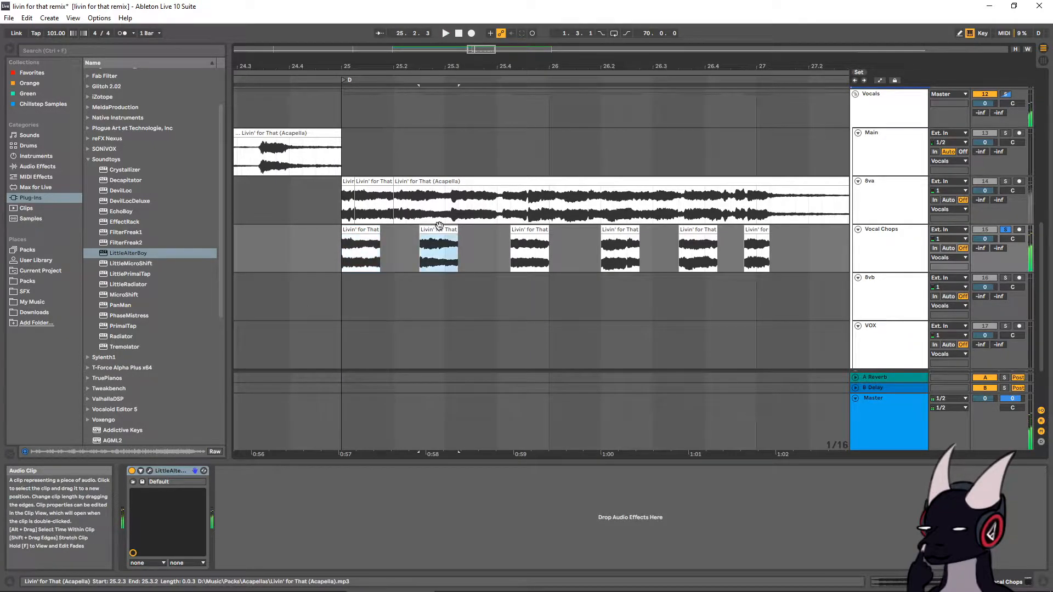
{"action": "left_click", "coordinate": [532, 230]}
{"action": "left_click", "coordinate": [619, 230]}
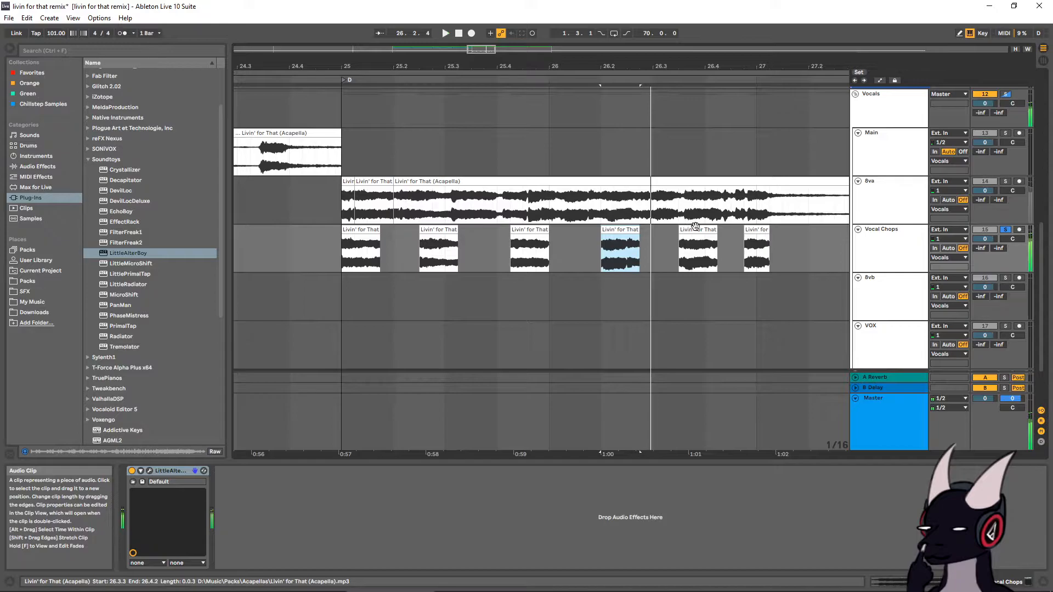
{"action": "left_click", "coordinate": [695, 229]}
{"action": "left_click", "coordinate": [756, 231]}
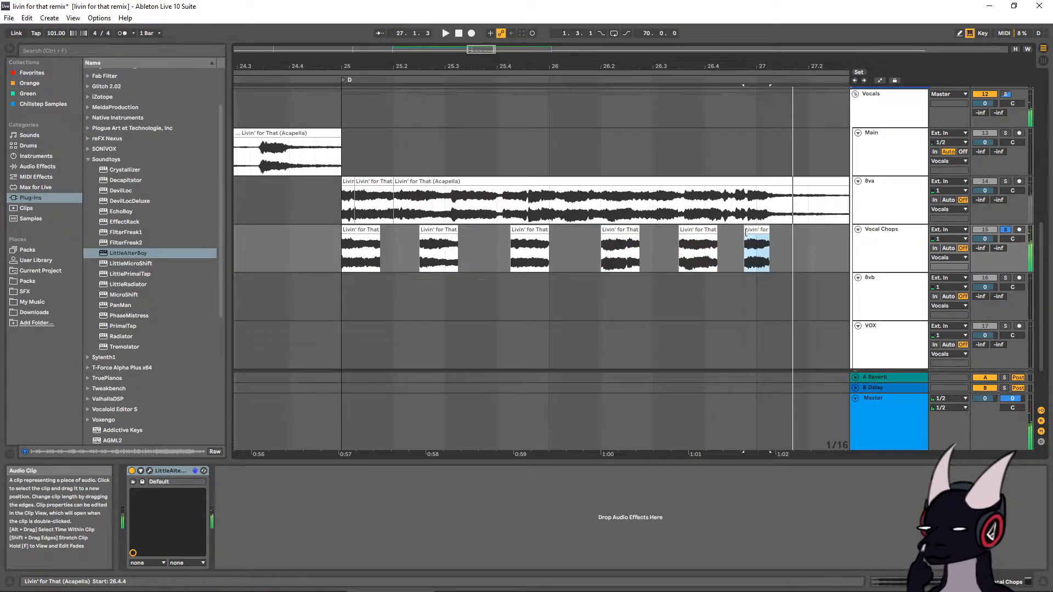
{"action": "left_click", "coordinate": [352, 231]}
{"action": "left_click", "coordinate": [442, 232]}
{"action": "left_click", "coordinate": [522, 230]}
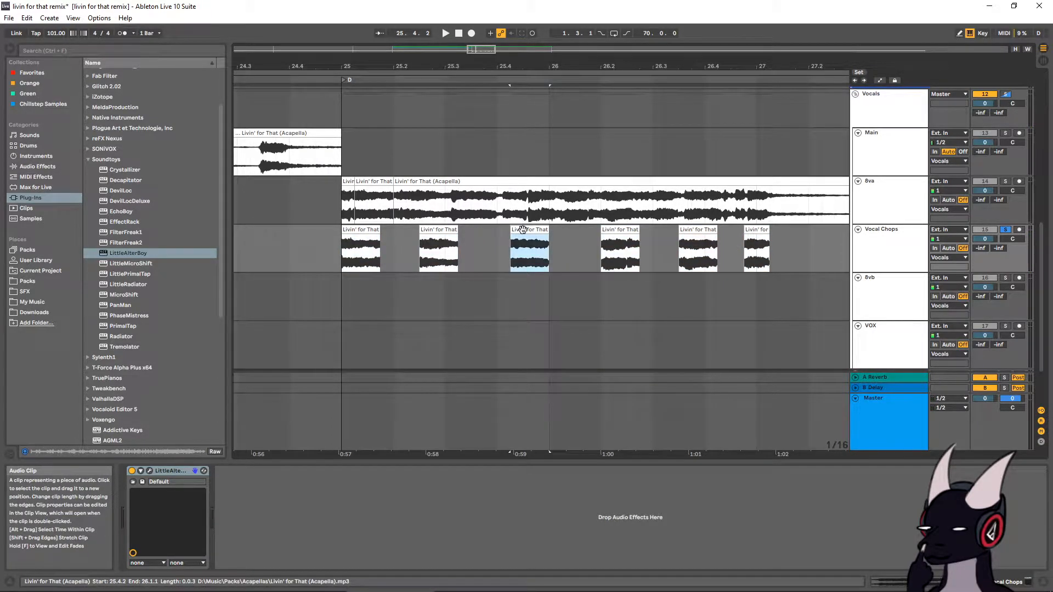
{"action": "left_click", "coordinate": [634, 230]}
{"action": "left_click", "coordinate": [696, 230]}
{"action": "left_click", "coordinate": [752, 227]}
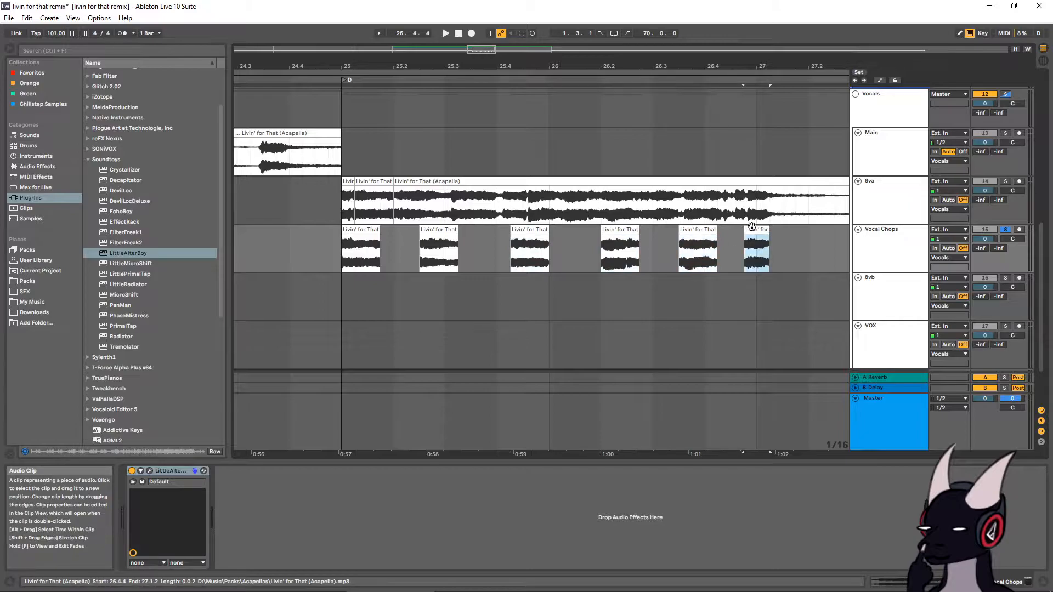
Copy the Main acapella clips covering bars 5 to 25 and the clip starting at bar 33 to the 8va track
{"action": "left_click", "coordinate": [431, 72]}
{"action": "left_click_drag", "start_coordinate": [418, 64], "coordinate": [536, 27]}
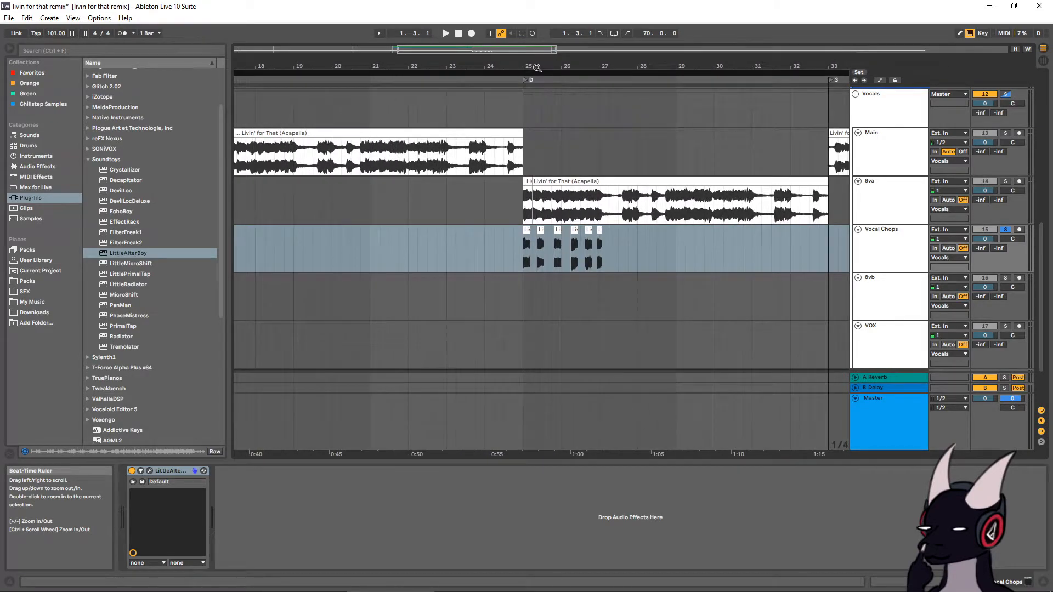
{"action": "left_click_drag", "start_coordinate": [553, 67], "coordinate": [548, 16]}
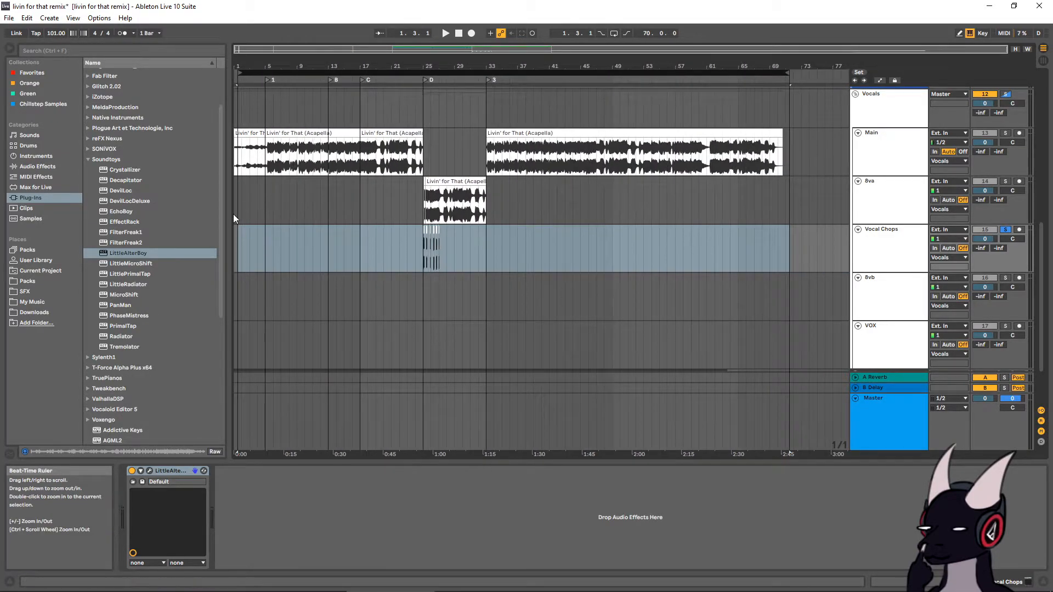
{"action": "left_click", "coordinate": [305, 133]}
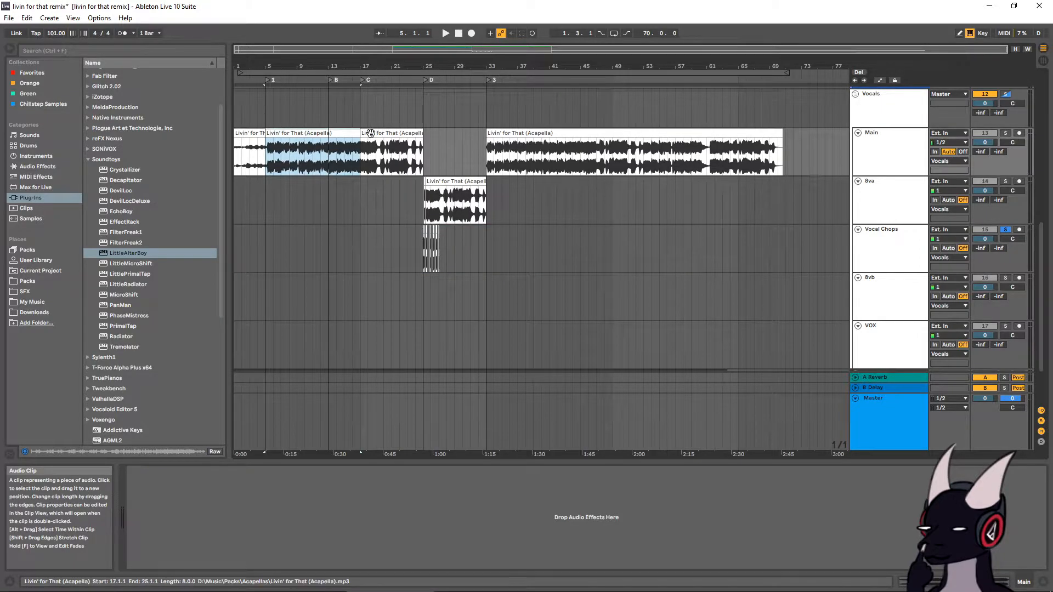
{"action": "left_click", "coordinate": [388, 134], "text": "shift"}
{"action": "left_click_drag", "start_coordinate": [388, 134], "coordinate": [396, 193]}
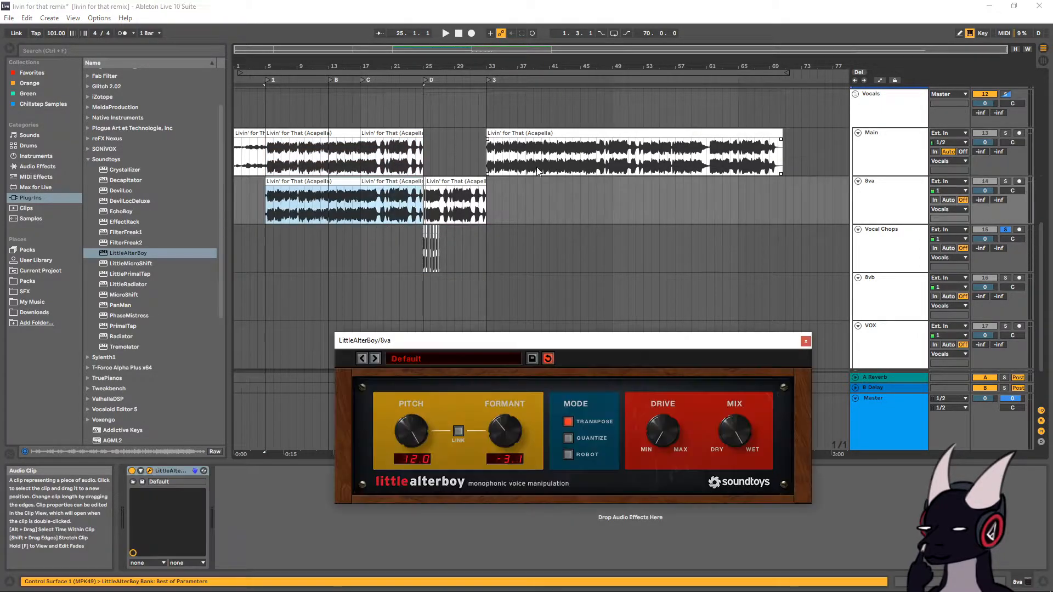
{"action": "left_click", "coordinate": [545, 132]}
{"action": "left_click_drag", "start_coordinate": [545, 133], "coordinate": [545, 199]}
Solo the 8va track and set LittleAlterBoy's formant to 3.2 while listening from the start of section 1
{"action": "left_click", "coordinate": [267, 197]}
{"action": "left_click_drag", "start_coordinate": [273, 66], "coordinate": [391, 181]}
{"action": "left_click", "coordinate": [342, 208]}
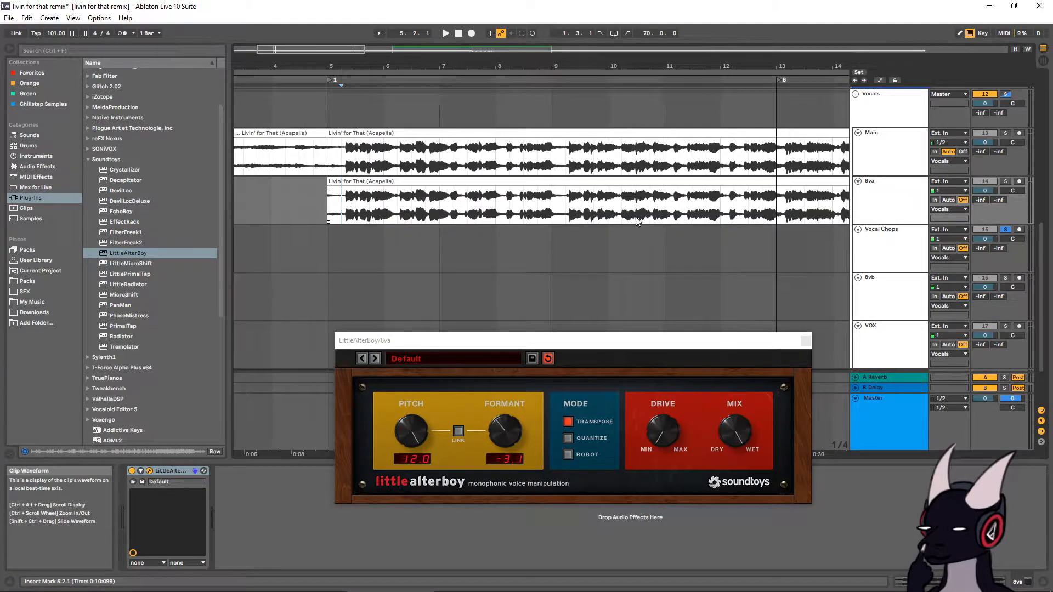
{"action": "key", "text": "space"}
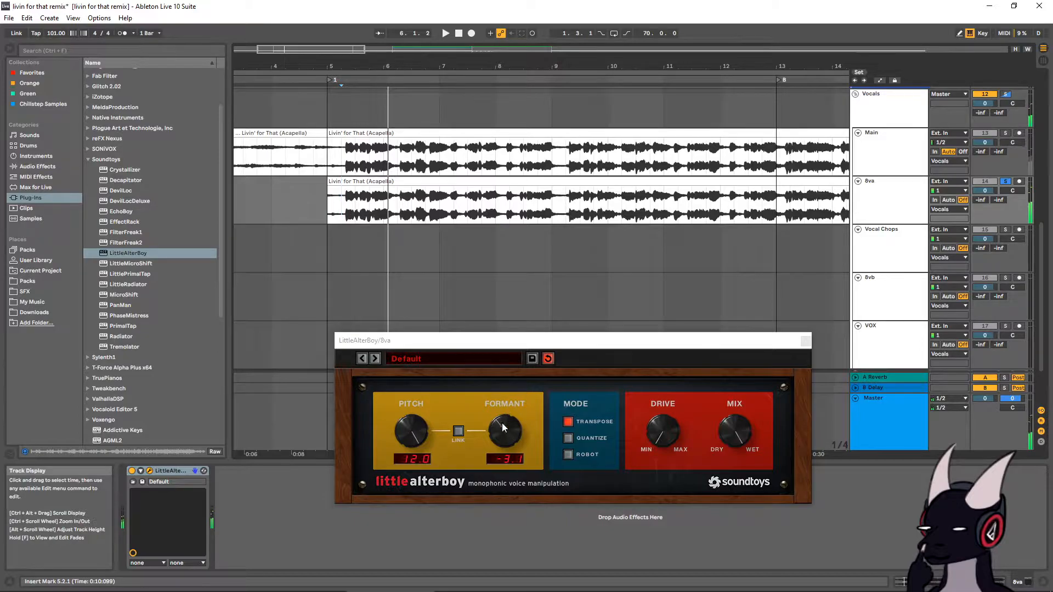
{"action": "left_click_drag", "start_coordinate": [503, 423], "coordinate": [512, 407]}
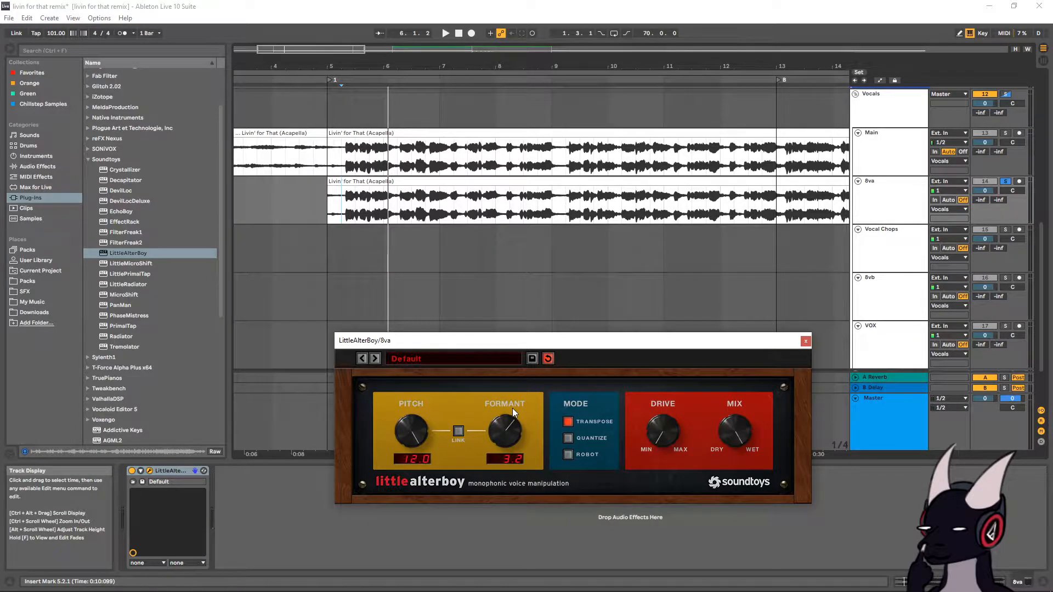
{"action": "left_click", "coordinate": [497, 2]}
{"action": "key", "text": "space"}
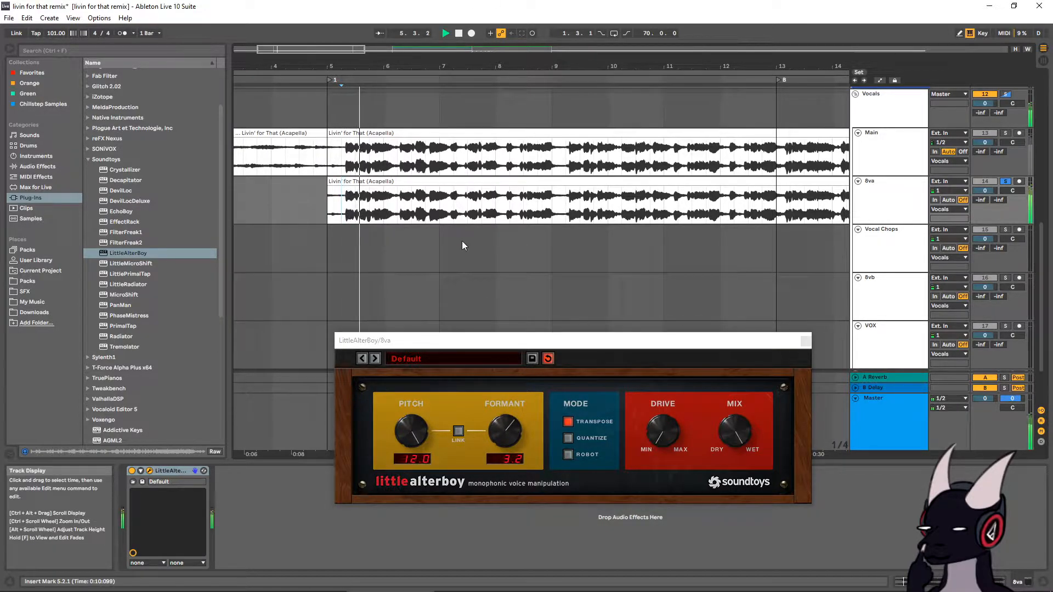
{"action": "key", "text": "space"}
{"action": "left_click", "coordinate": [507, 422]}
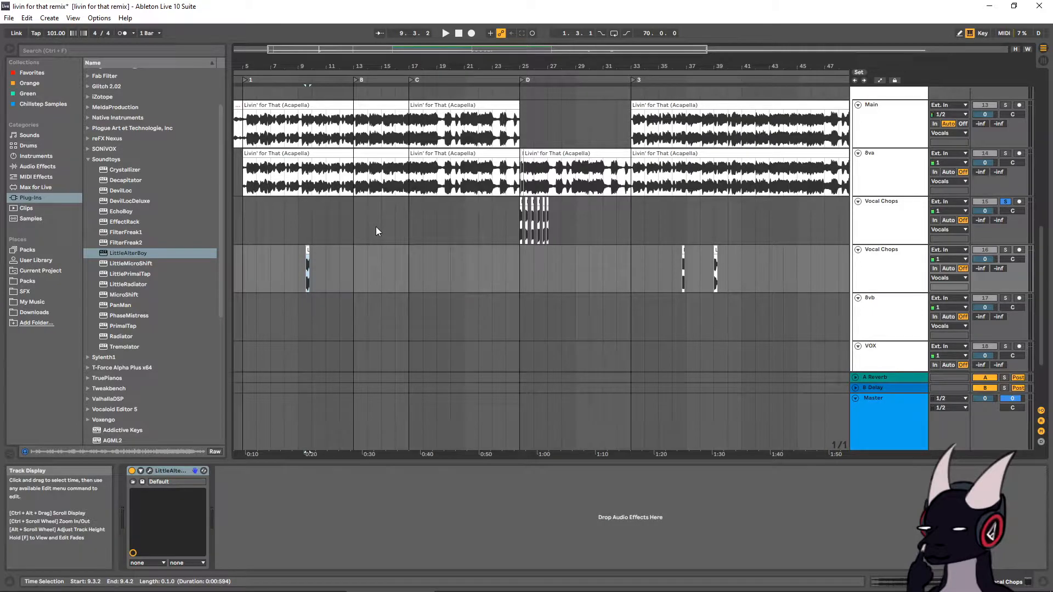
Warp the first acapella clip on the 8va track, transpose it up 12 semitones and set its warp mode to Complex Pro
{"action": "scroll", "coordinate": [399, 215], "scroll_direction": "down", "scroll_amount": 6}
{"action": "scroll", "coordinate": [403, 216], "scroll_direction": "up", "scroll_amount": 5}
{"action": "scroll", "coordinate": [402, 216], "scroll_direction": "down", "scroll_amount": 1}
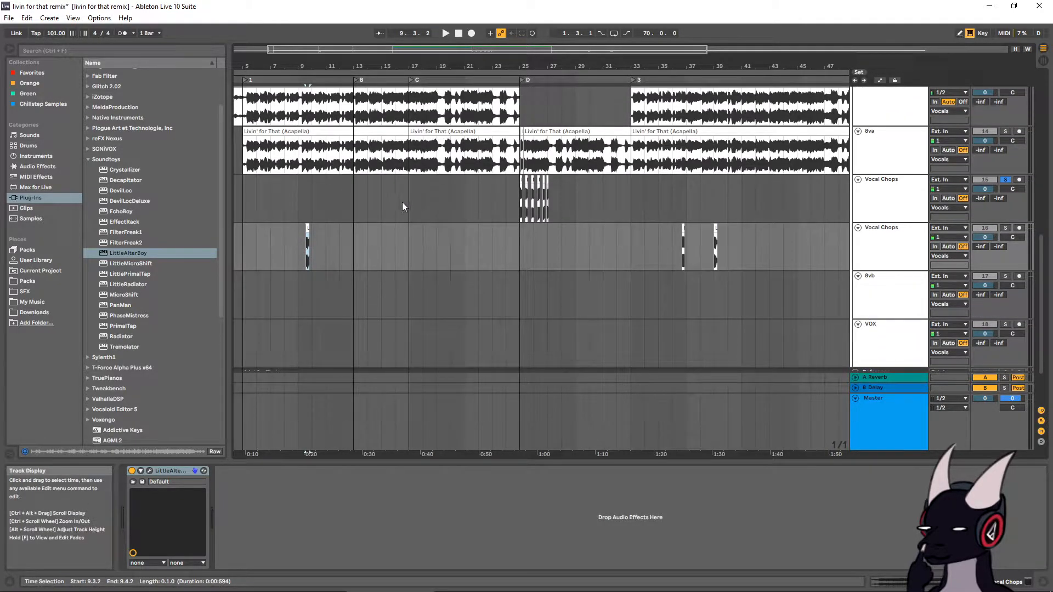
{"action": "left_click", "coordinate": [405, 166]}
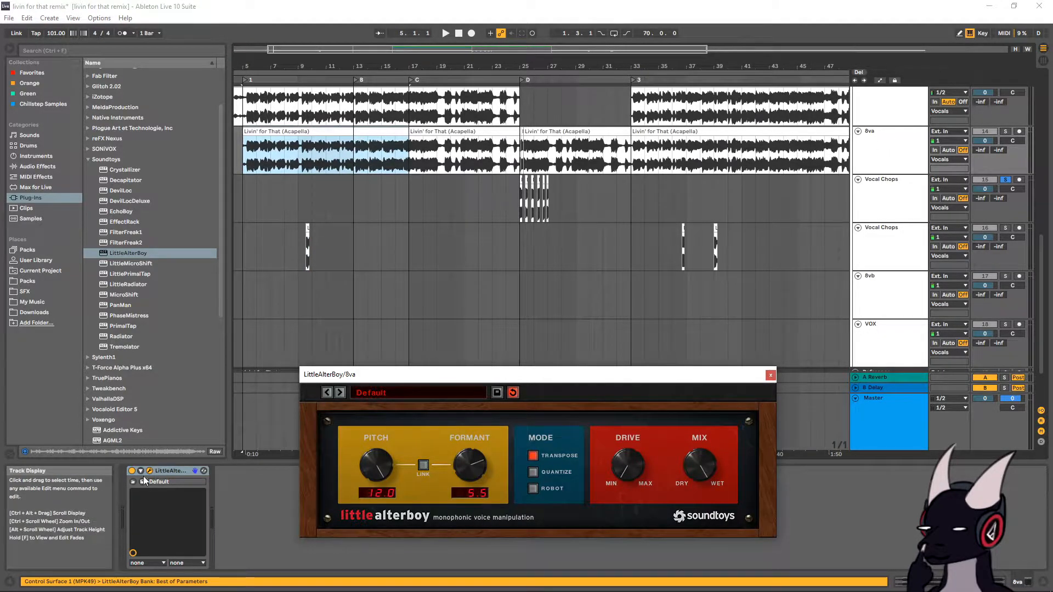
{"action": "double_click", "coordinate": [377, 139]}
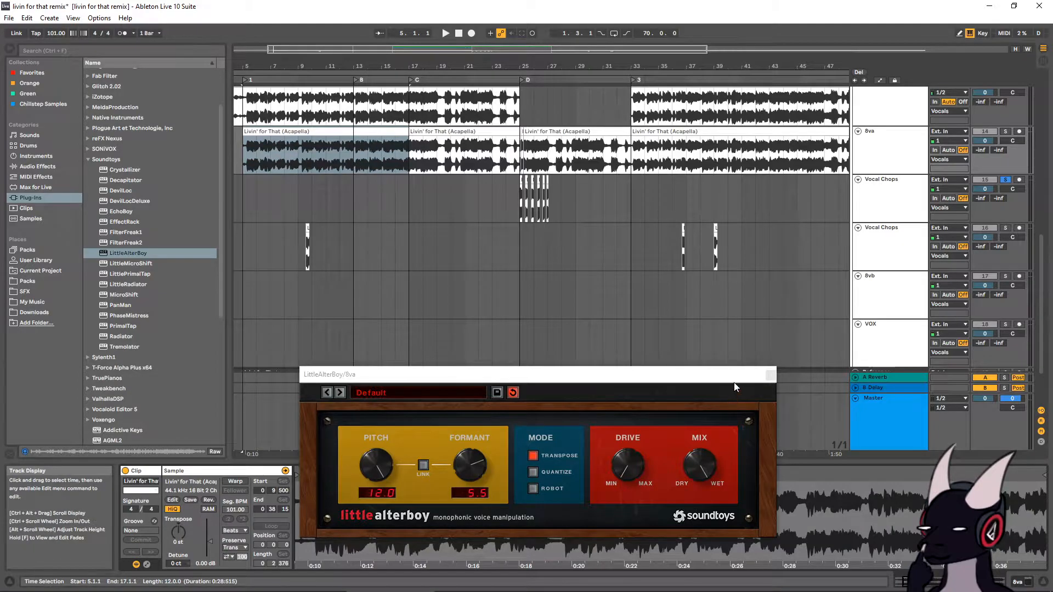
{"action": "left_click", "coordinate": [770, 375]}
{"action": "left_click", "coordinate": [236, 481]}
{"action": "left_click_drag", "start_coordinate": [175, 536], "coordinate": [201, 502]}
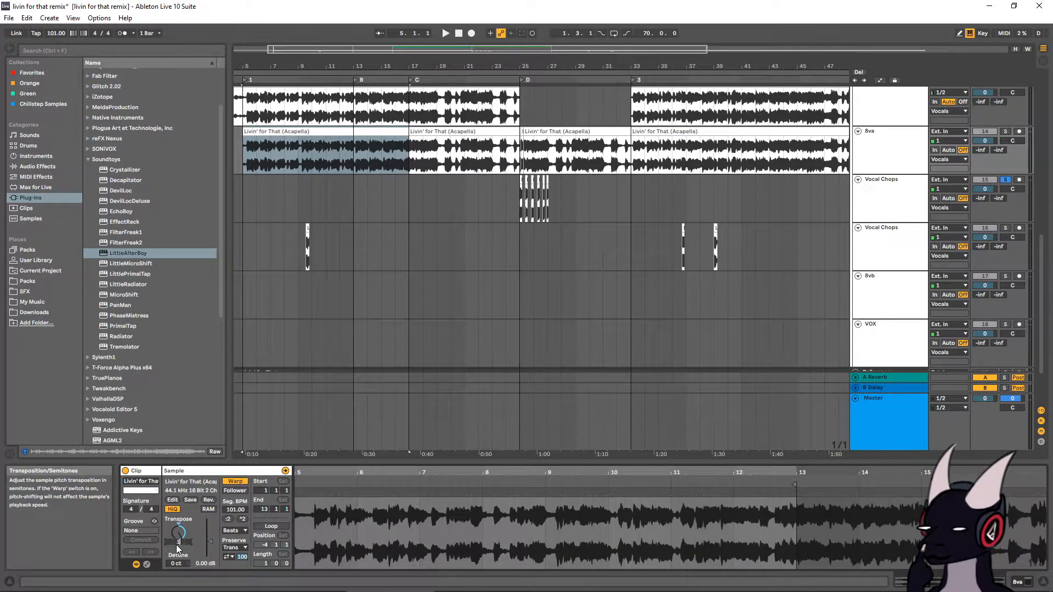
{"action": "left_click", "coordinate": [233, 531]}
{"action": "left_click", "coordinate": [236, 579]}
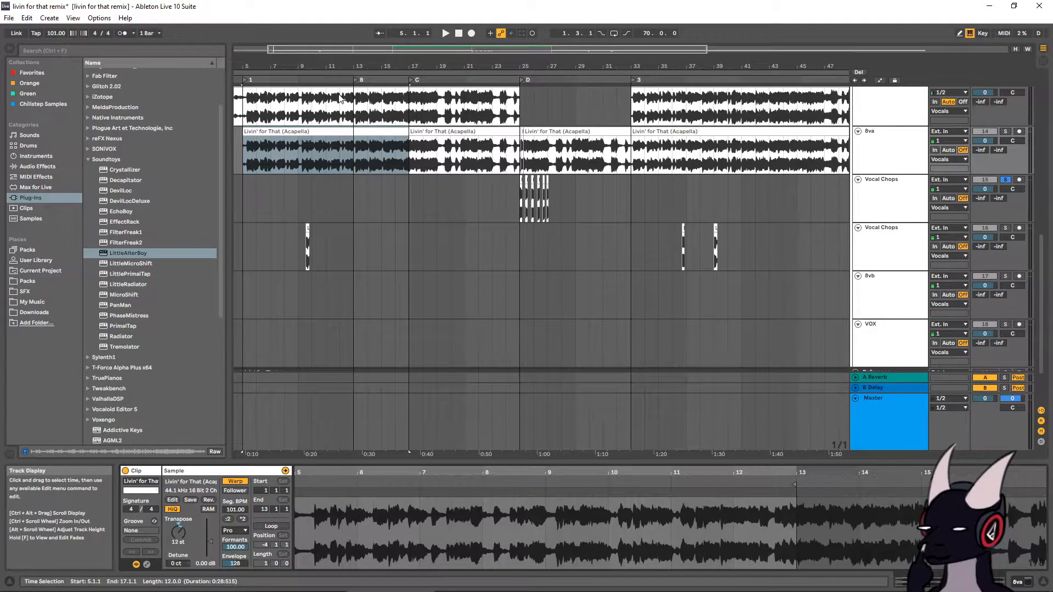
Play the transposed 8va clip and compare the Complex, Texture, Tones and Beats warp modes, ending on Complex Pro
{"action": "left_click", "coordinate": [310, 162]}
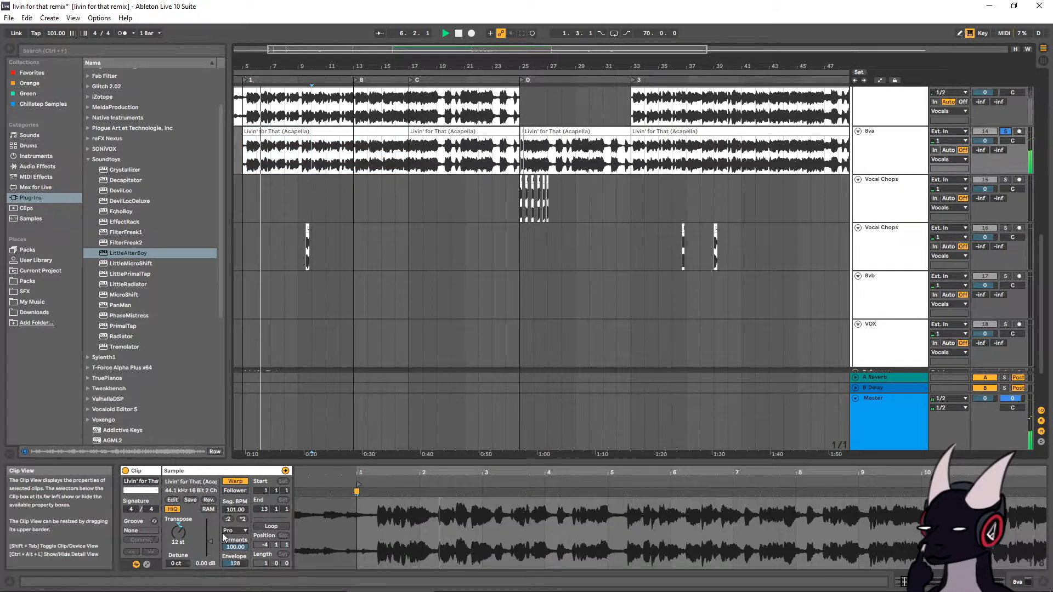
{"action": "left_click", "coordinate": [235, 531]}
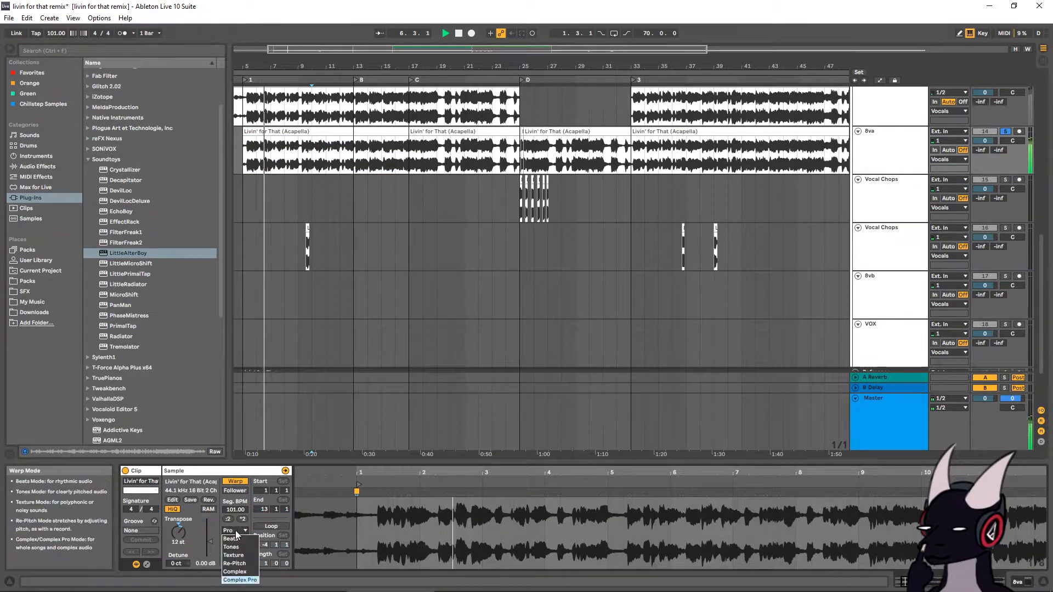
{"action": "left_click", "coordinate": [236, 572]}
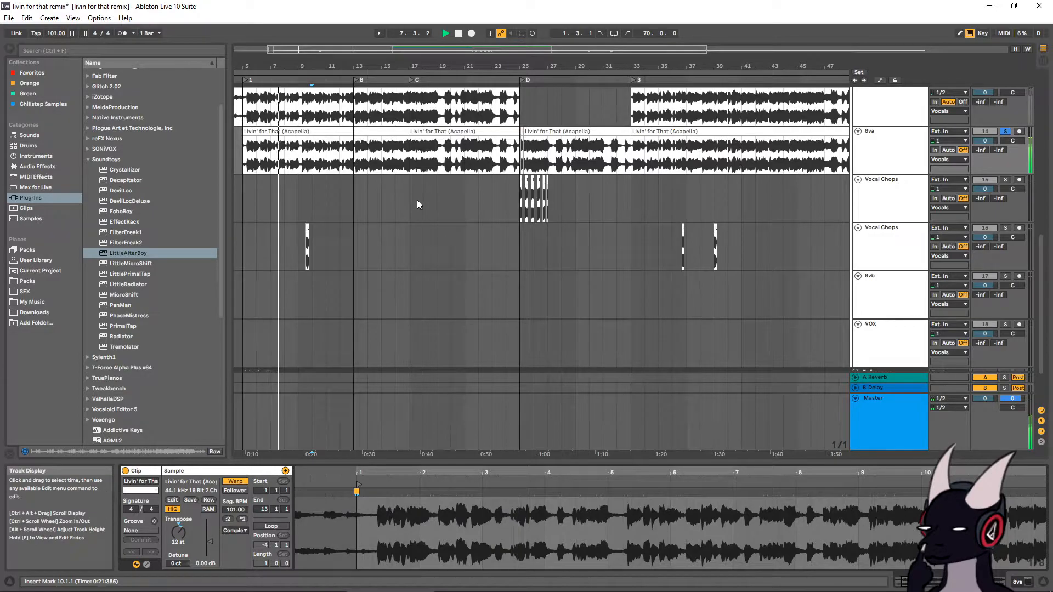
{"action": "left_click", "coordinate": [233, 531]}
{"action": "left_click", "coordinate": [235, 563]}
{"action": "left_click", "coordinate": [236, 530]}
{"action": "left_click", "coordinate": [235, 546]}
{"action": "left_click", "coordinate": [235, 531]}
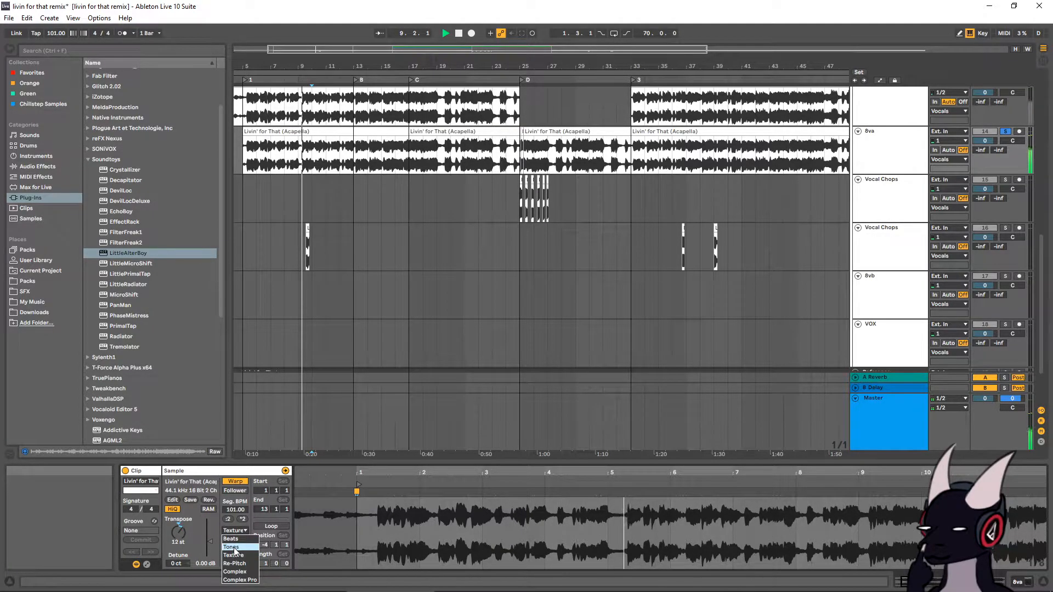
{"action": "left_click", "coordinate": [239, 533]}
{"action": "left_click", "coordinate": [237, 530]}
{"action": "left_click", "coordinate": [231, 539]}
{"action": "left_click", "coordinate": [235, 531]}
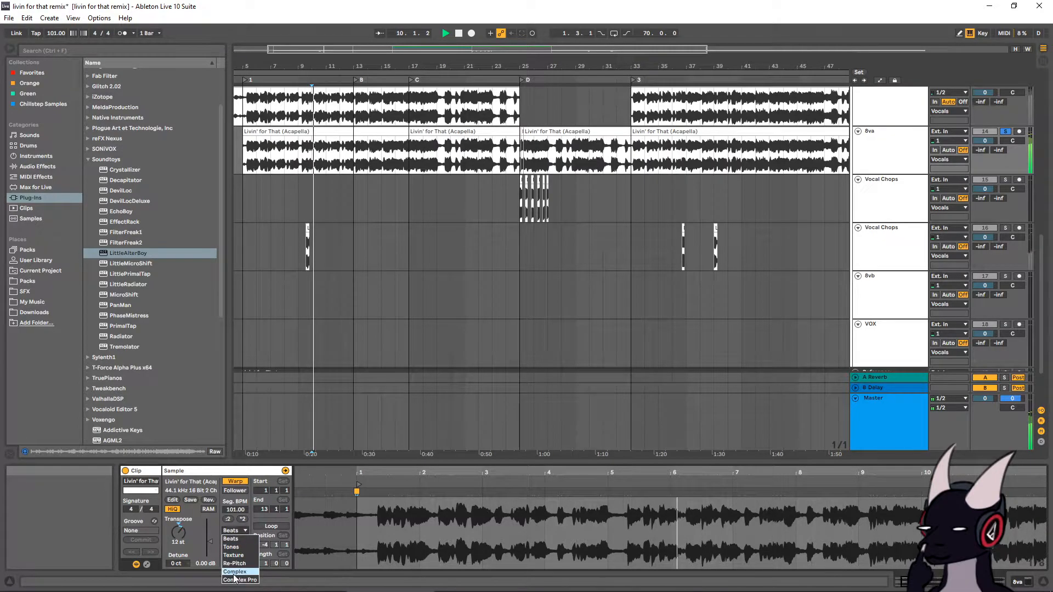
{"action": "left_click", "coordinate": [236, 581]}
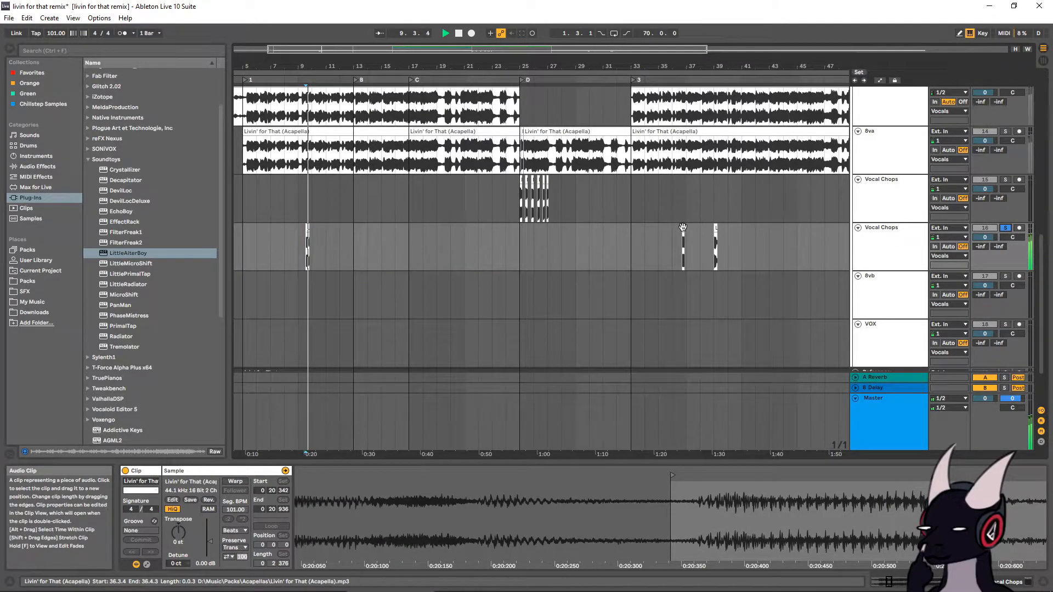
Play the single vocal chops at bars 36 and 39 on the lower Vocal Chops track
{"action": "left_click", "coordinate": [715, 228]}
{"action": "left_click", "coordinate": [719, 228]}
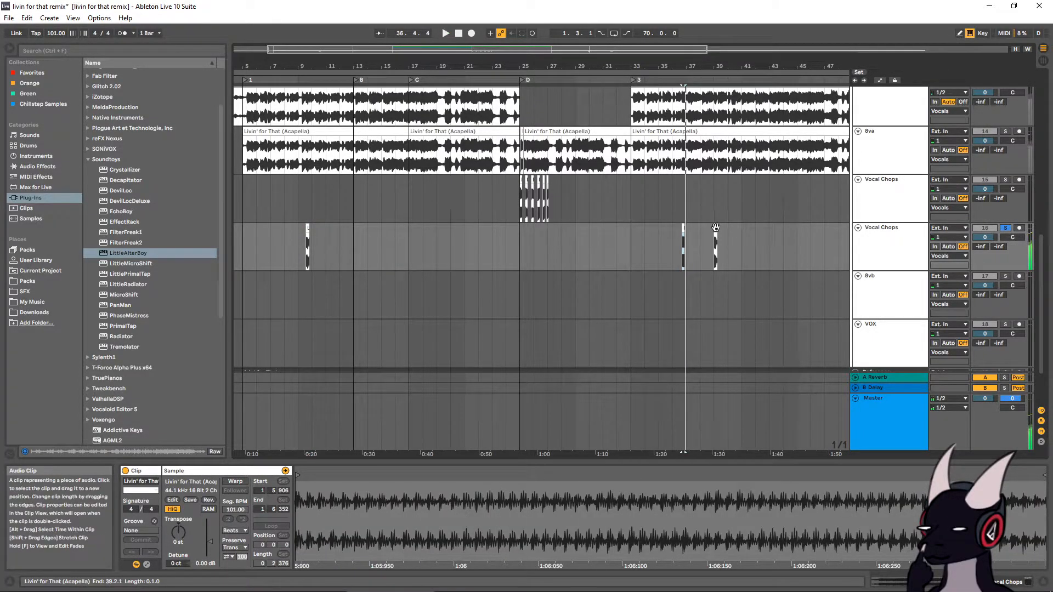
{"action": "key", "text": "space"}
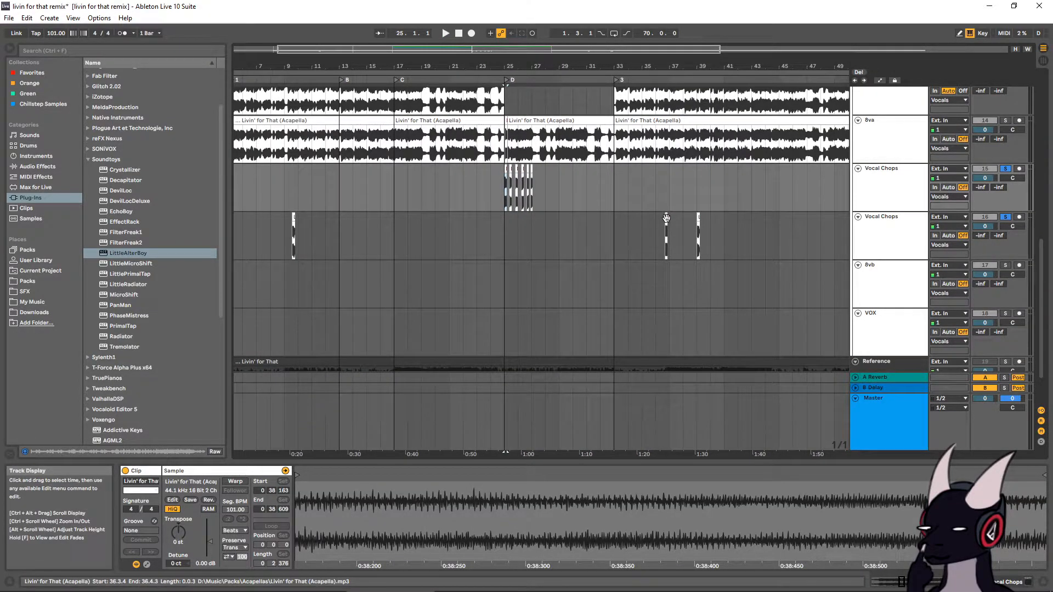
{"action": "left_click", "coordinate": [666, 217]}
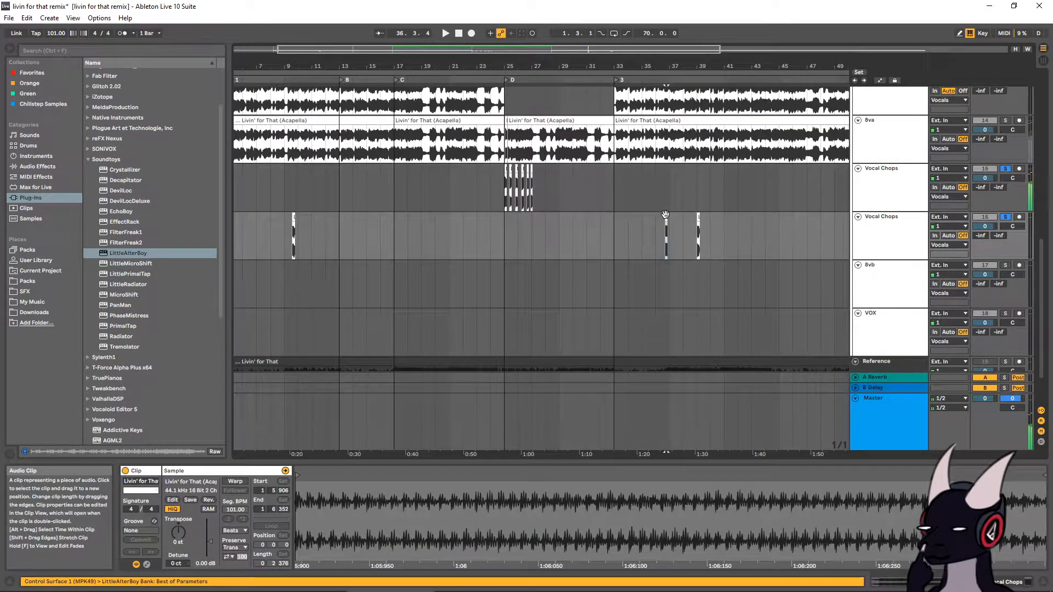
{"action": "key", "text": "space"}
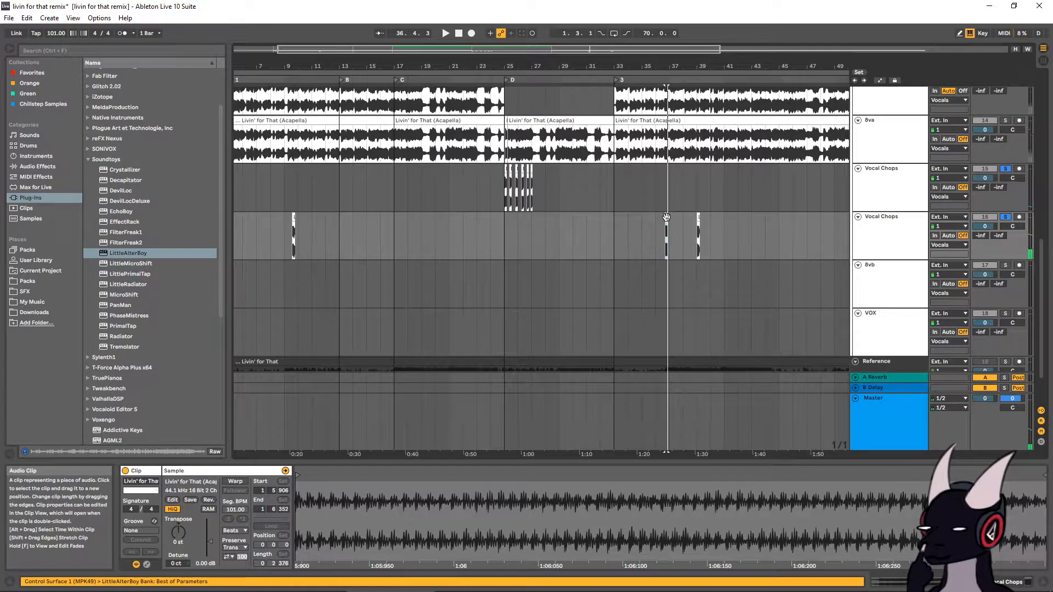
{"action": "left_click", "coordinate": [669, 204]}
{"action": "left_click_drag", "start_coordinate": [668, 200], "coordinate": [665, 191]}
{"action": "key", "text": "space"}
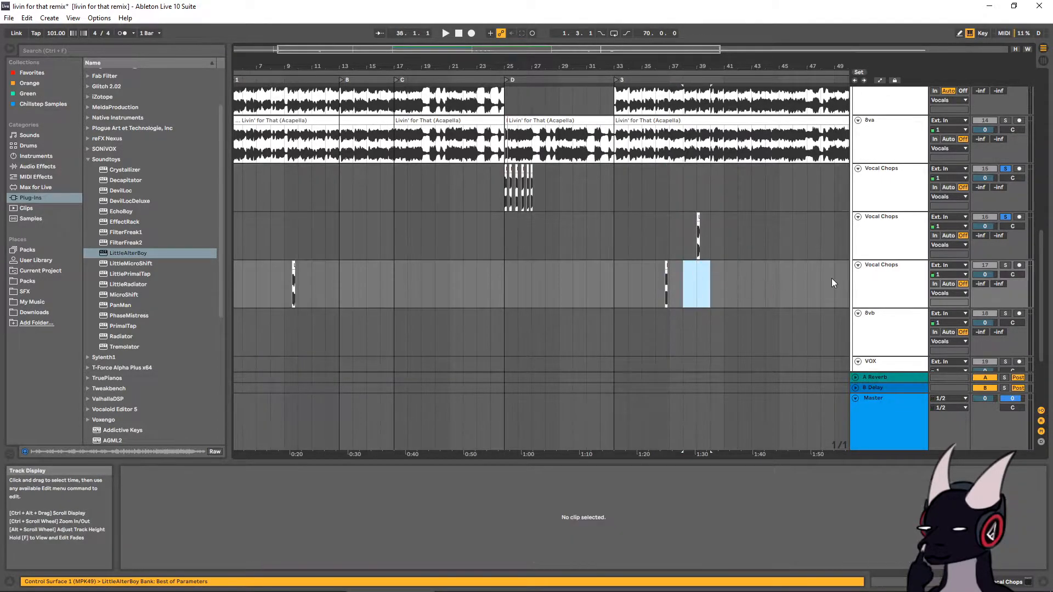
Check LittleAlterBoy's settings on the third Vocal Chops track and play the chop at bar 9
{"action": "double_click", "coordinate": [879, 275]}
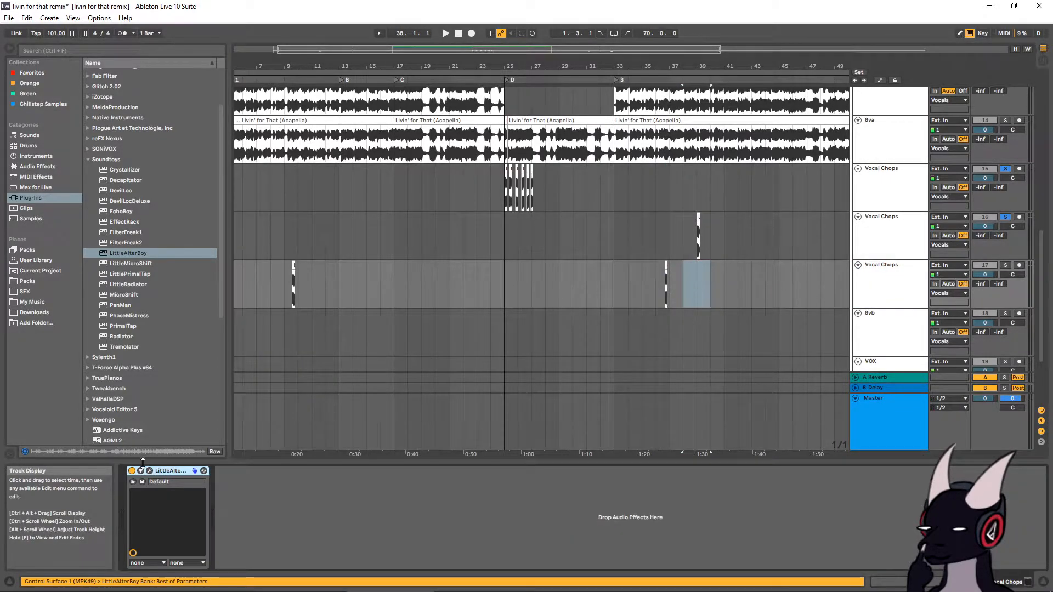
{"action": "left_click", "coordinate": [151, 470]}
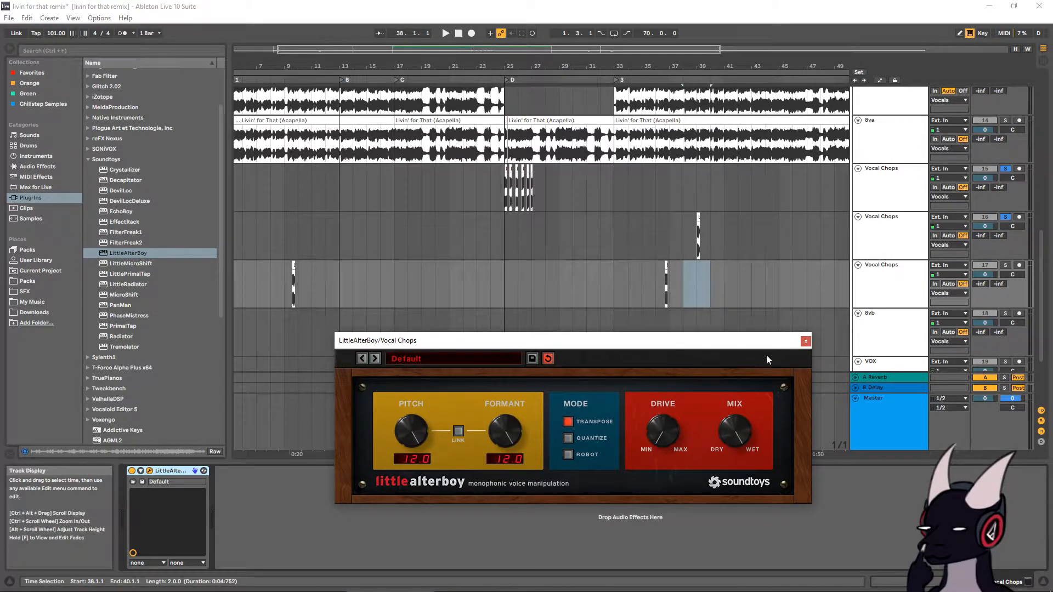
{"action": "left_click", "coordinate": [805, 341]}
{"action": "left_click", "coordinate": [292, 283]}
{"action": "key", "text": "space"}
{"action": "key", "text": "space"}
Warp the bar 9 vocal chop in Complex mode, transpose it up 12 semitones and play it
{"action": "double_click", "coordinate": [293, 281]}
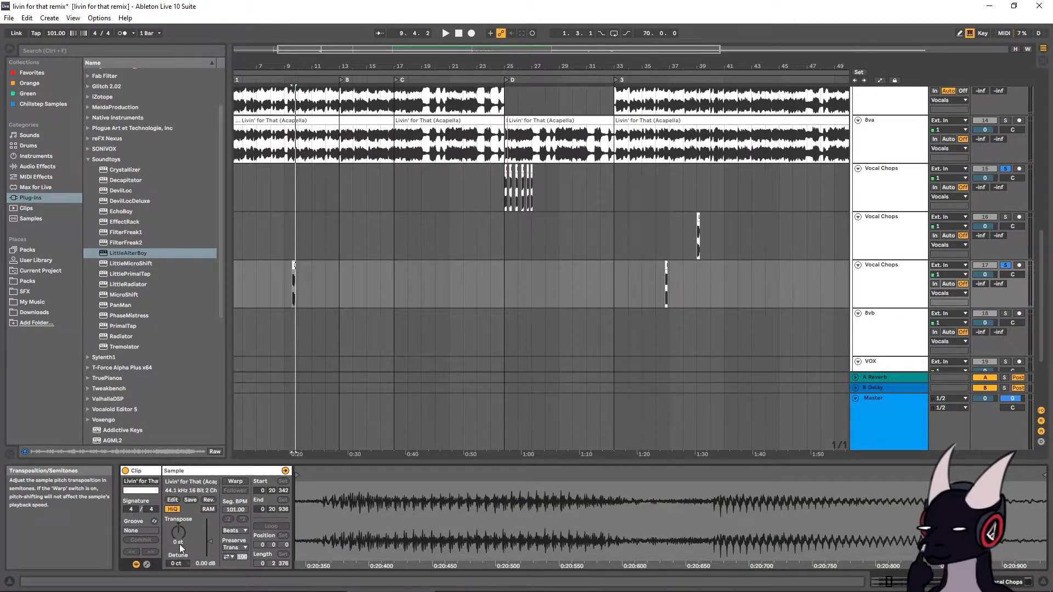
{"action": "left_click", "coordinate": [233, 481]}
{"action": "left_click", "coordinate": [235, 530]}
{"action": "left_click", "coordinate": [236, 565]}
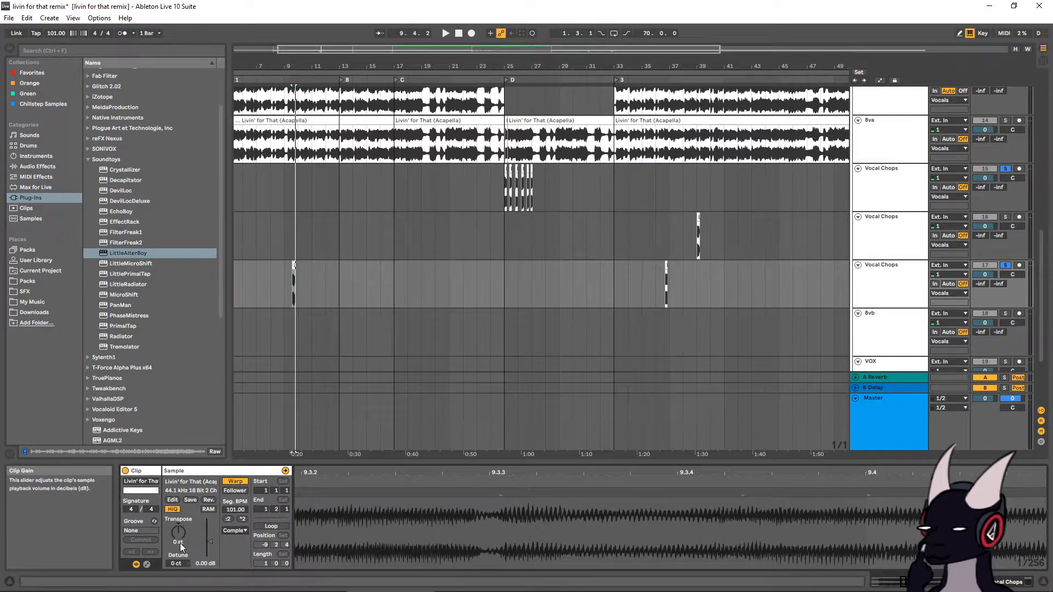
{"action": "key", "text": "space"}
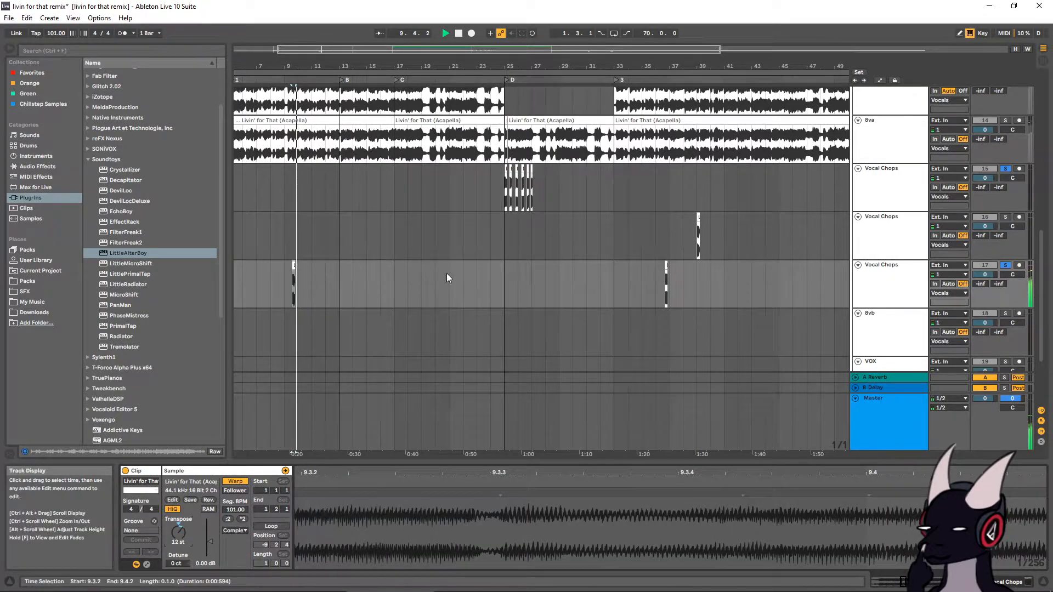
{"action": "left_click", "coordinate": [665, 267]}
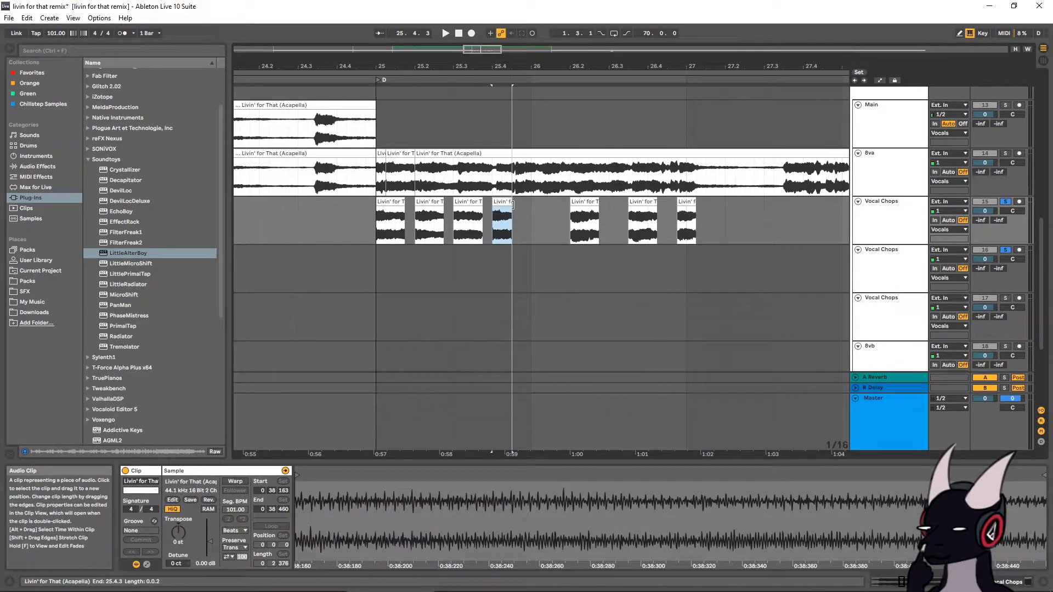
Duplicate the short chop in beat 25.4 on the first Vocal Chops track so the copy directly follows it at 25.4.3
{"action": "left_click_drag", "start_coordinate": [514, 205], "coordinate": [527, 202]}
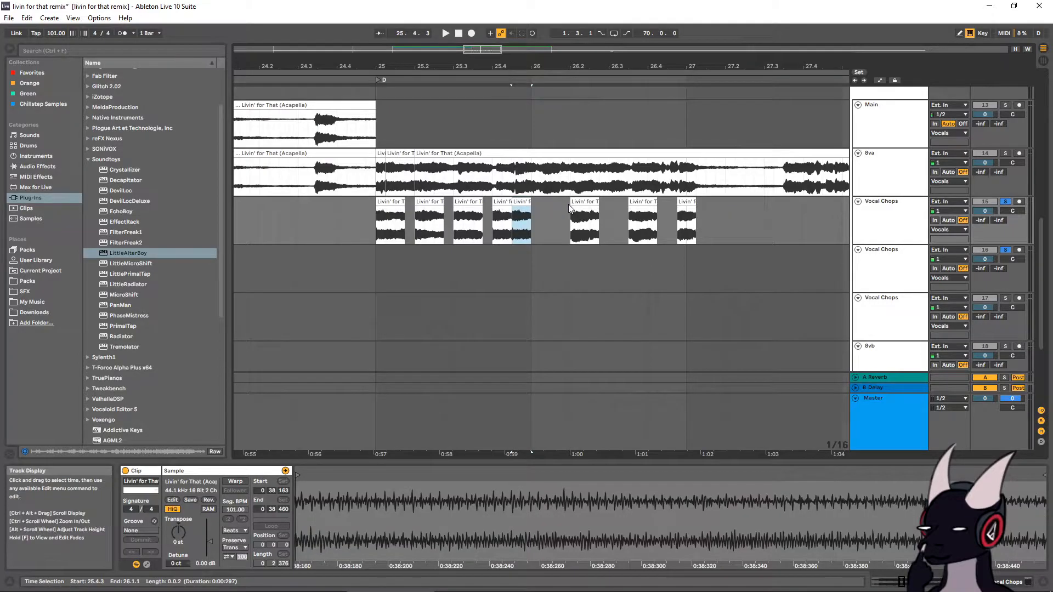
{"action": "scroll", "coordinate": [543, 222], "scroll_direction": "down", "scroll_amount": 2}
{"action": "scroll", "coordinate": [539, 228], "scroll_direction": "up", "scroll_amount": 2}
{"action": "scroll", "coordinate": [570, 220], "scroll_direction": "up", "scroll_amount": 1}
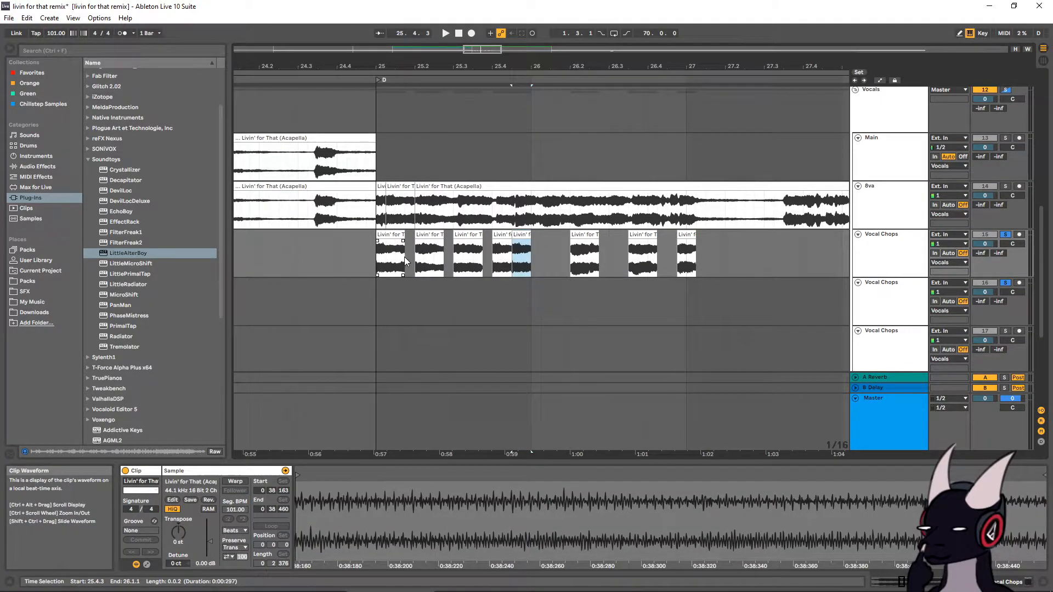
{"action": "scroll", "coordinate": [434, 260], "scroll_direction": "down", "scroll_amount": 1}
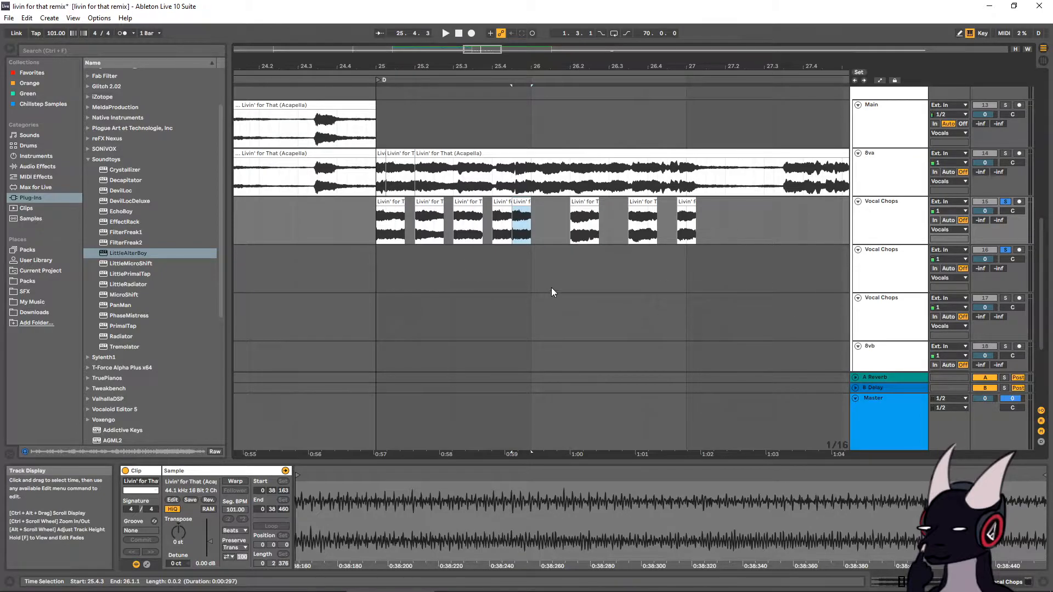
{"action": "scroll", "coordinate": [549, 288], "scroll_direction": "up", "scroll_amount": 1}
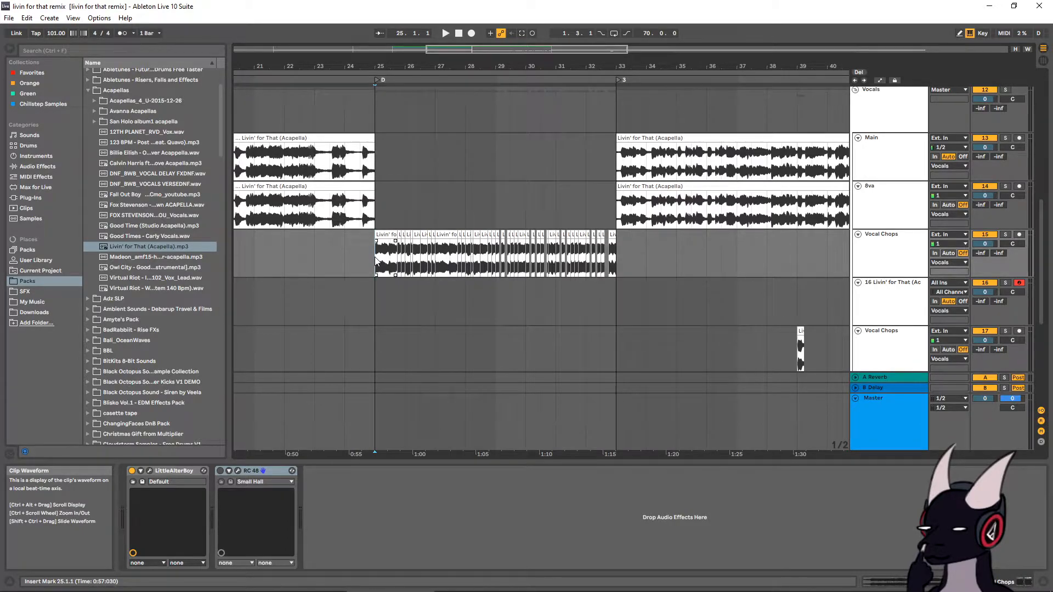
Play the finished vocal chop arrangement in section D from bar 25 and again from bar 29
{"action": "key", "text": "space"}
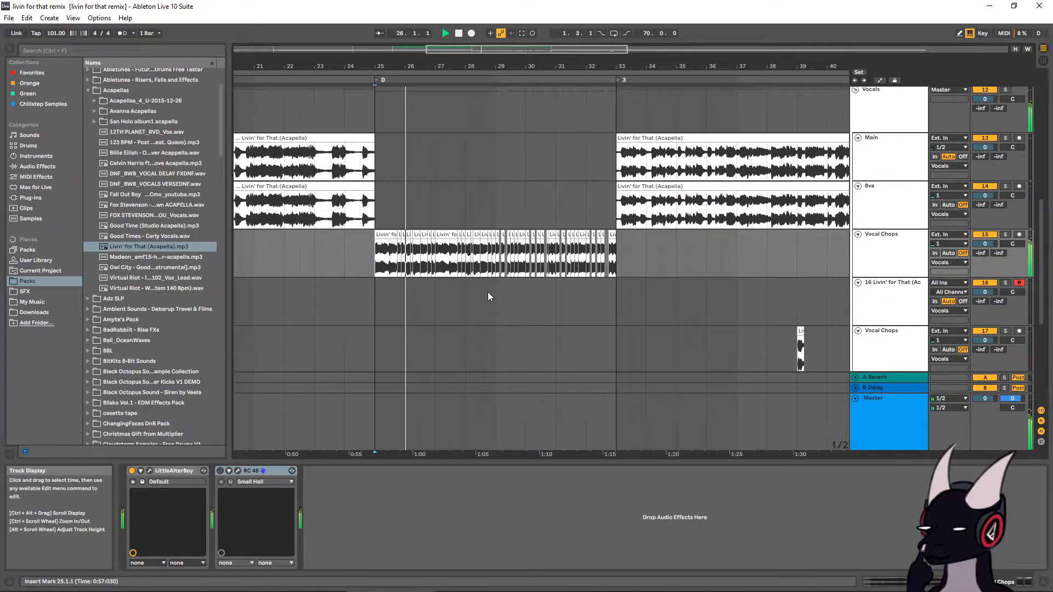
{"action": "key", "text": "space"}
{"action": "left_click", "coordinate": [497, 261]}
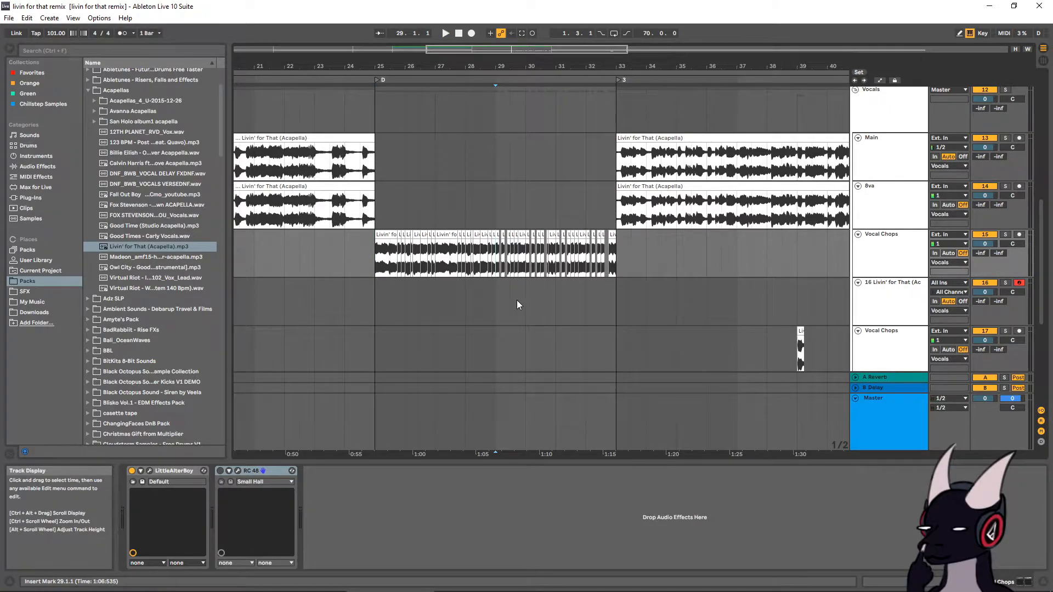
{"action": "scroll", "coordinate": [499, 268], "scroll_direction": "down", "scroll_amount": 2}
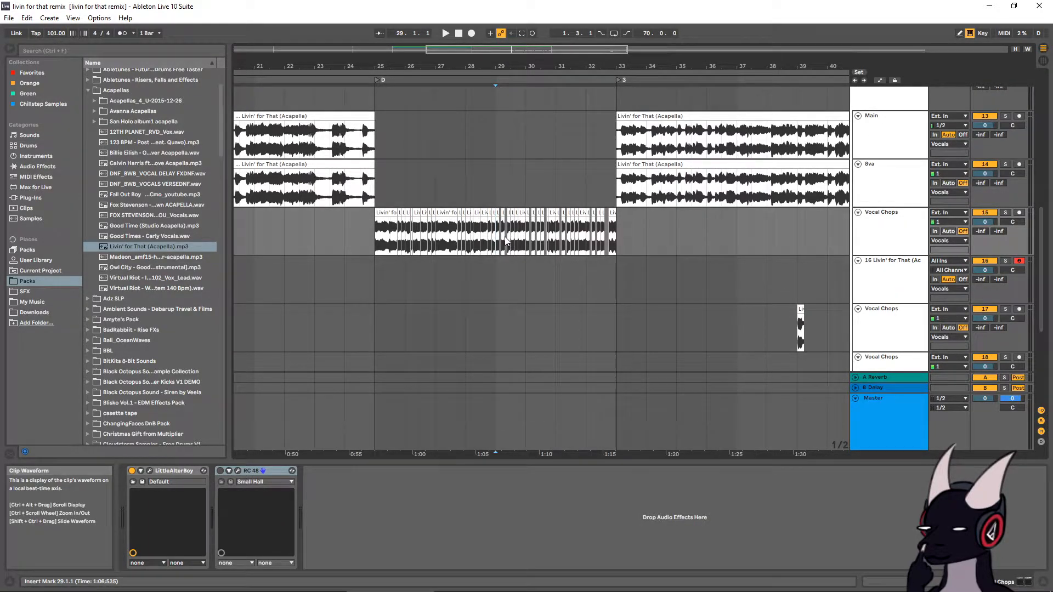
{"action": "left_click_drag", "start_coordinate": [367, 67], "coordinate": [416, 38]}
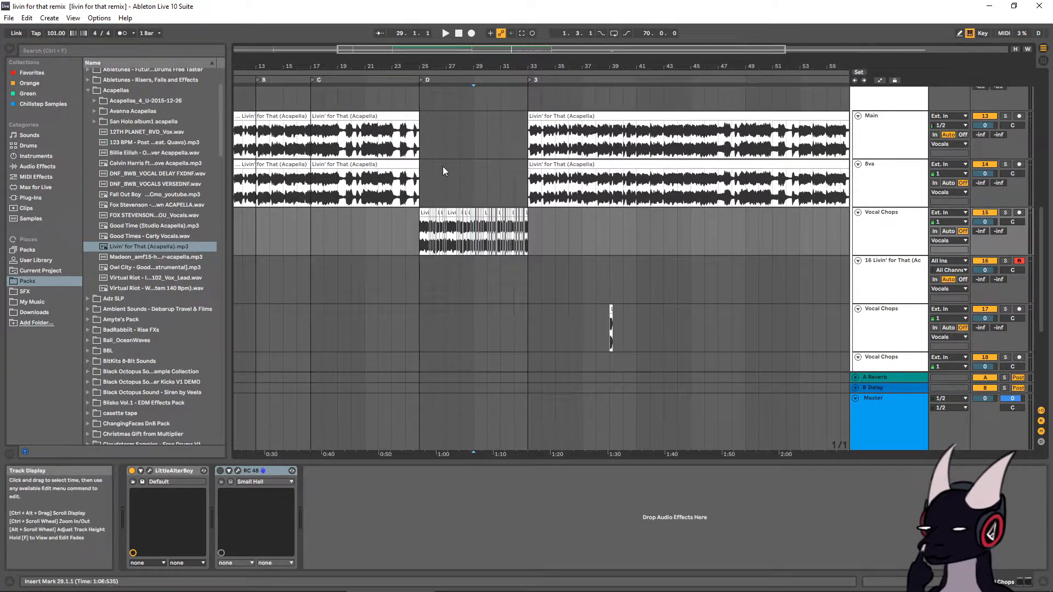
{"action": "left_click_drag", "start_coordinate": [473, 66], "coordinate": [473, 97]}
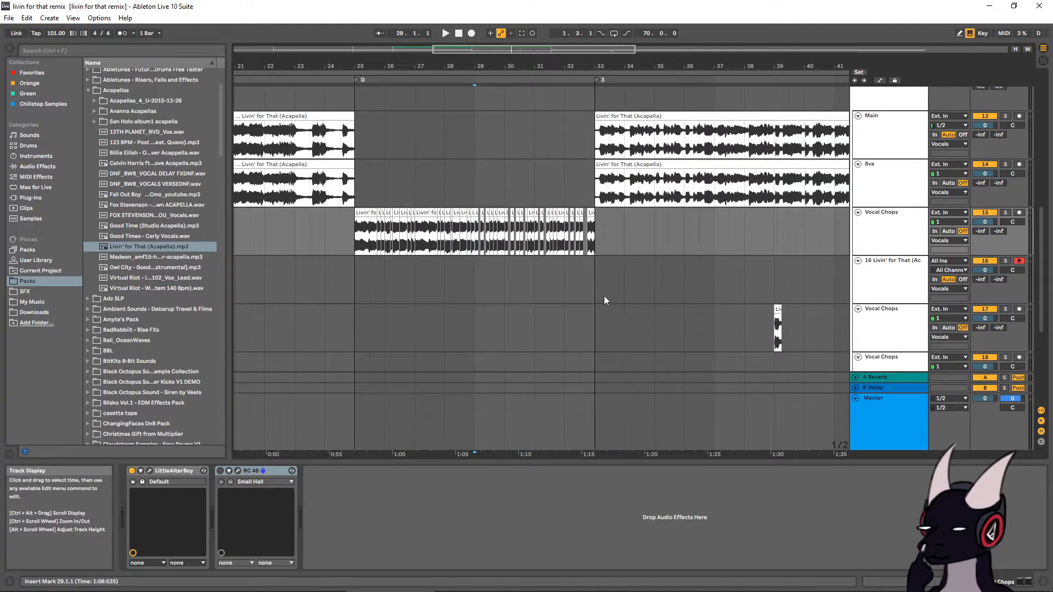
{"action": "key", "text": "space"}
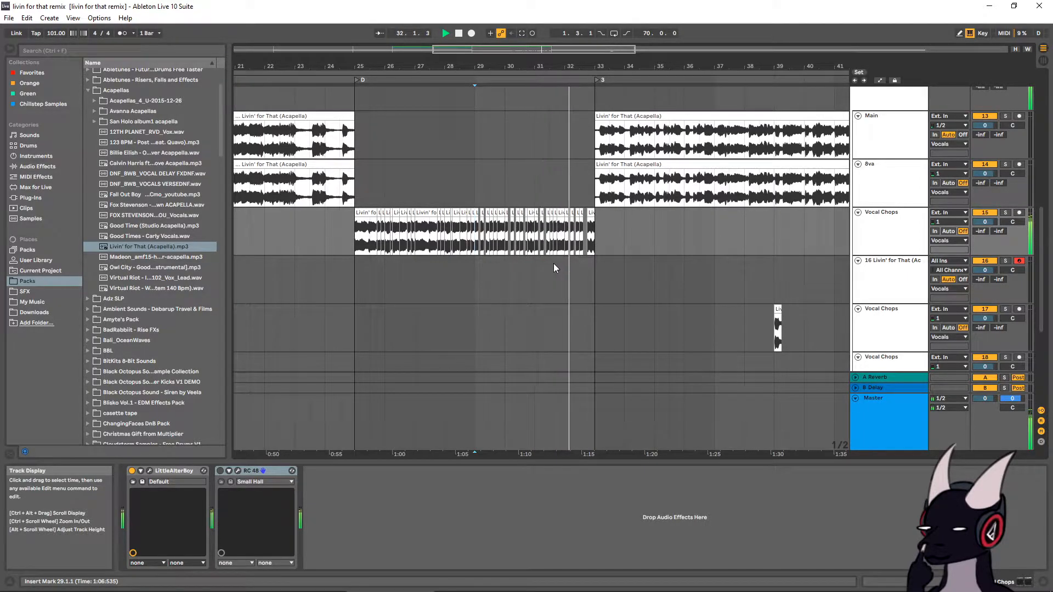
{"action": "key", "text": "space"}
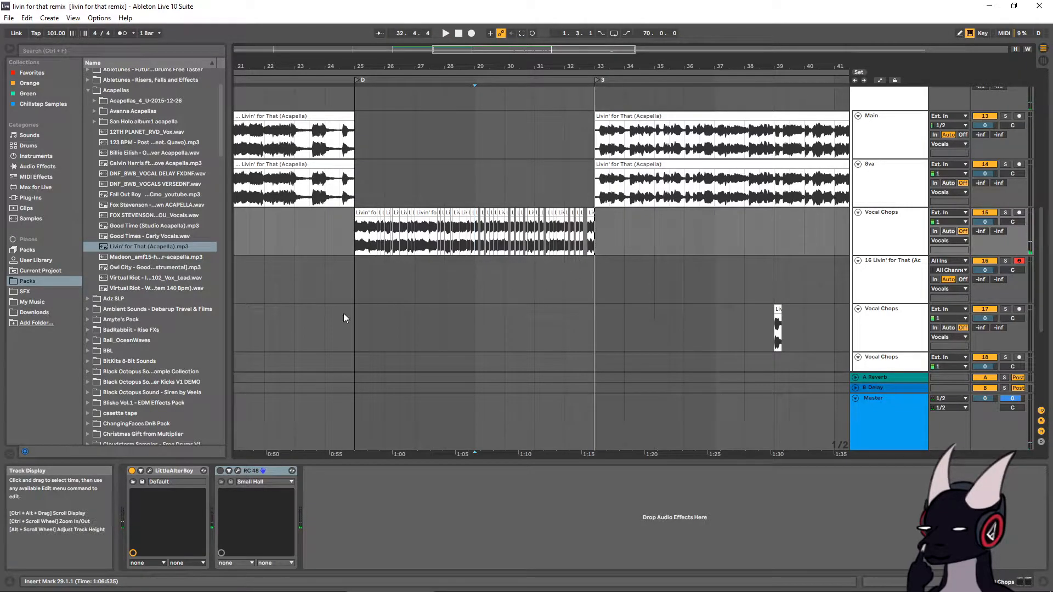
Bypass LittleAlterBoy on the first Vocal Chops track and play section D from bar 25
{"action": "left_click", "coordinate": [359, 211]}
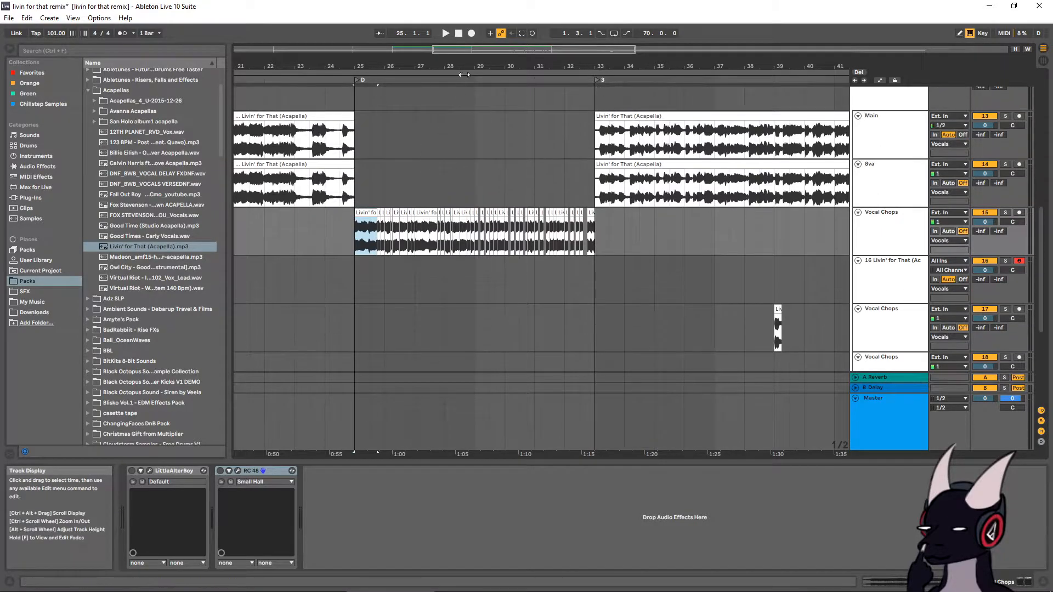
{"action": "left_click_drag", "start_coordinate": [464, 75], "coordinate": [465, 68]}
{"action": "key", "text": "space"}
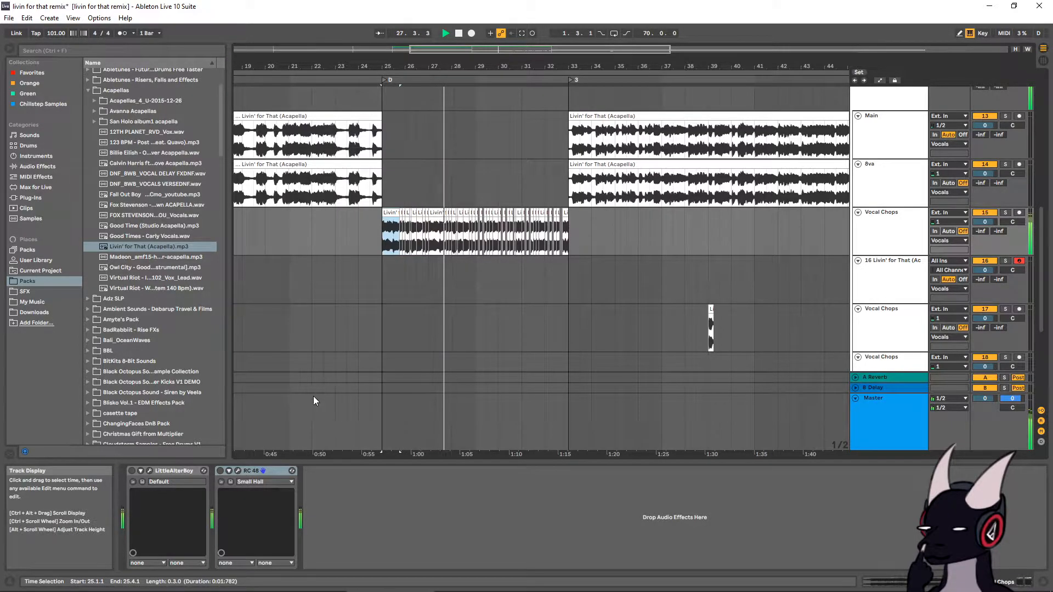
Re-enable LittleAlterBoy on the first Vocal Chops track, set its pitch to 12.0 and formant to -1.7, and save the set
{"action": "left_click", "coordinate": [134, 471]}
{"action": "key", "text": "space"}
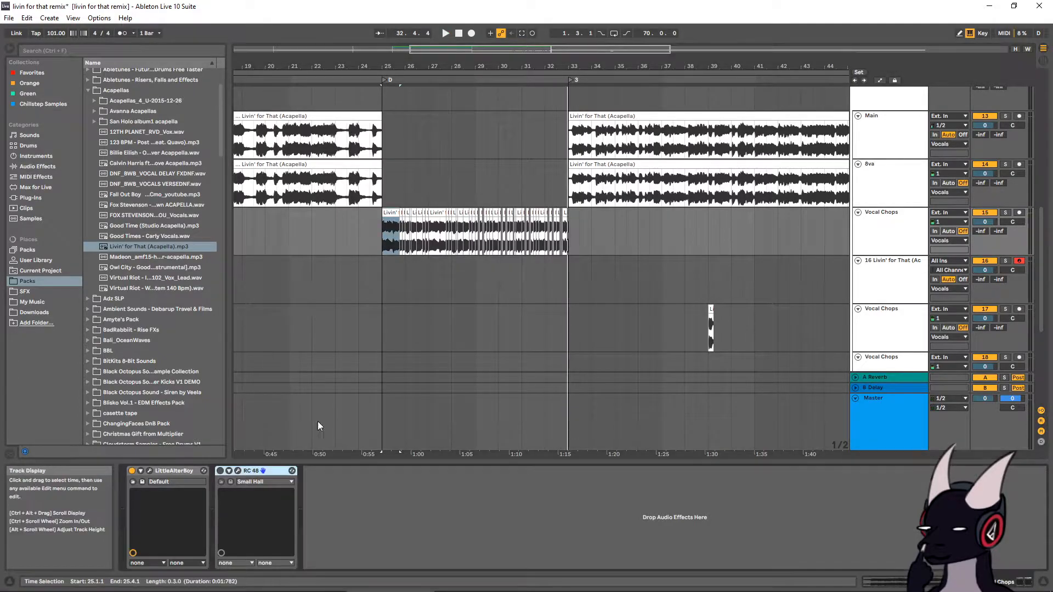
{"action": "left_click", "coordinate": [150, 470]}
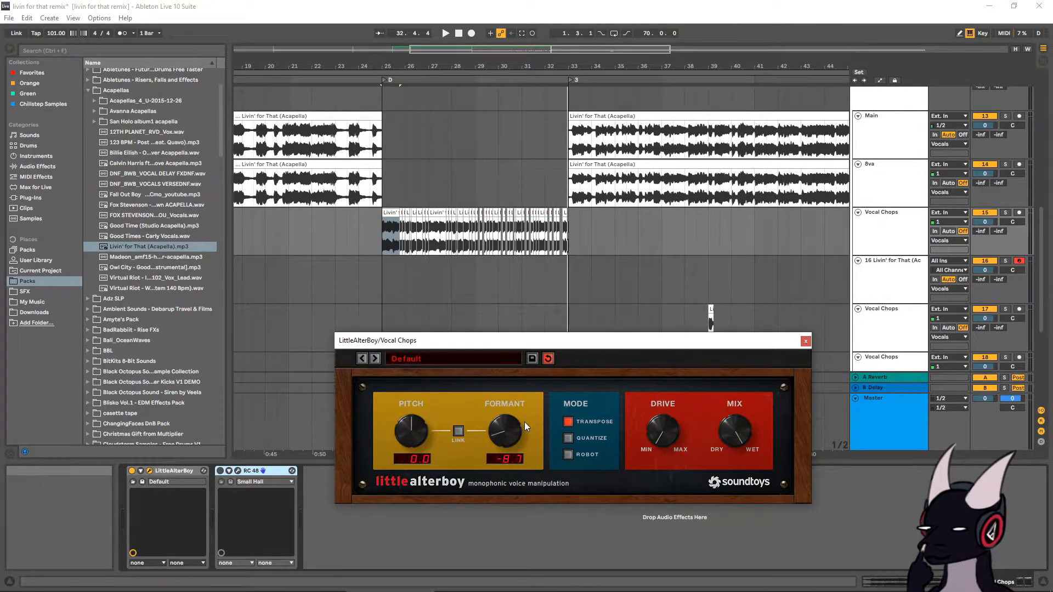
{"action": "key", "text": "space"}
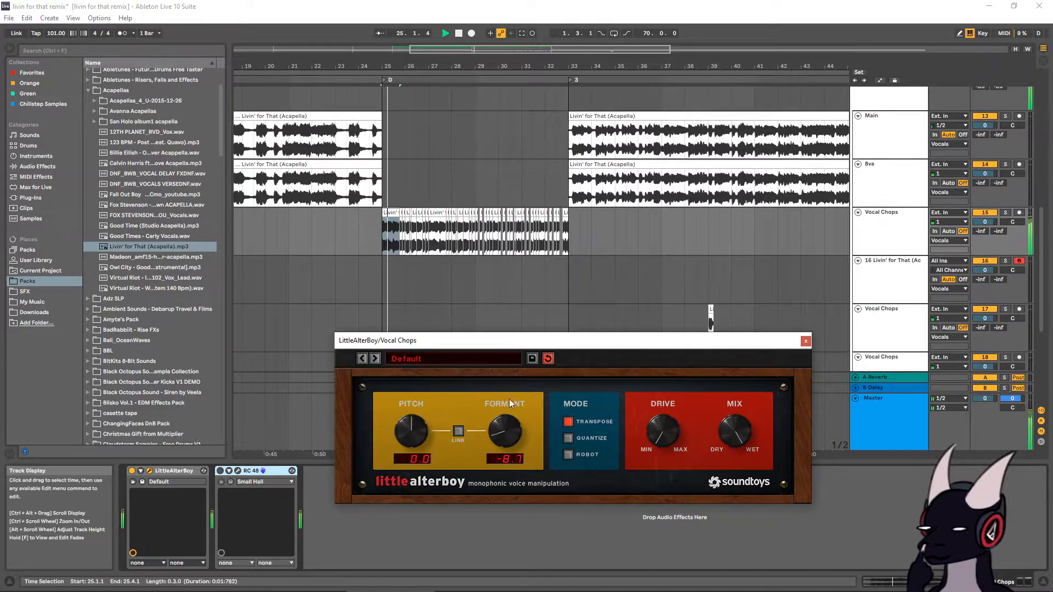
{"action": "mouse_move", "coordinate": [508, 427]}
{"action": "left_mouse_down"}
{"action": "mouse_move", "coordinate": [516, 446]}
{"action": "mouse_move", "coordinate": [508, 411]}
{"action": "mouse_move", "coordinate": [518, 414]}
{"action": "left_mouse_up"}
{"action": "key", "text": "space"}
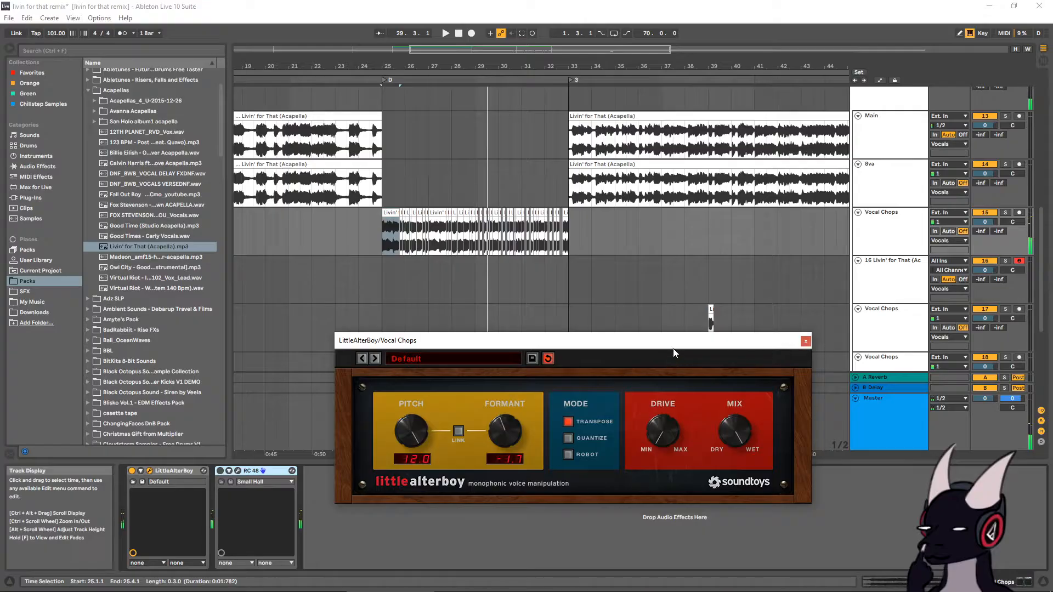
{"action": "left_click_drag", "start_coordinate": [673, 348], "coordinate": [684, 298]}
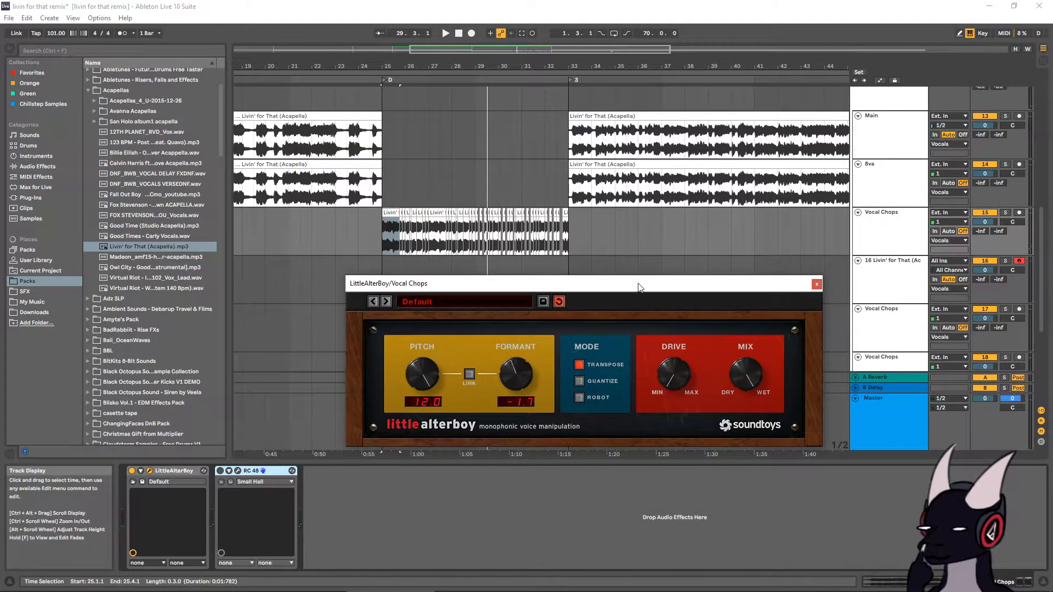
{"action": "left_click_drag", "start_coordinate": [642, 293], "coordinate": [631, 339]}
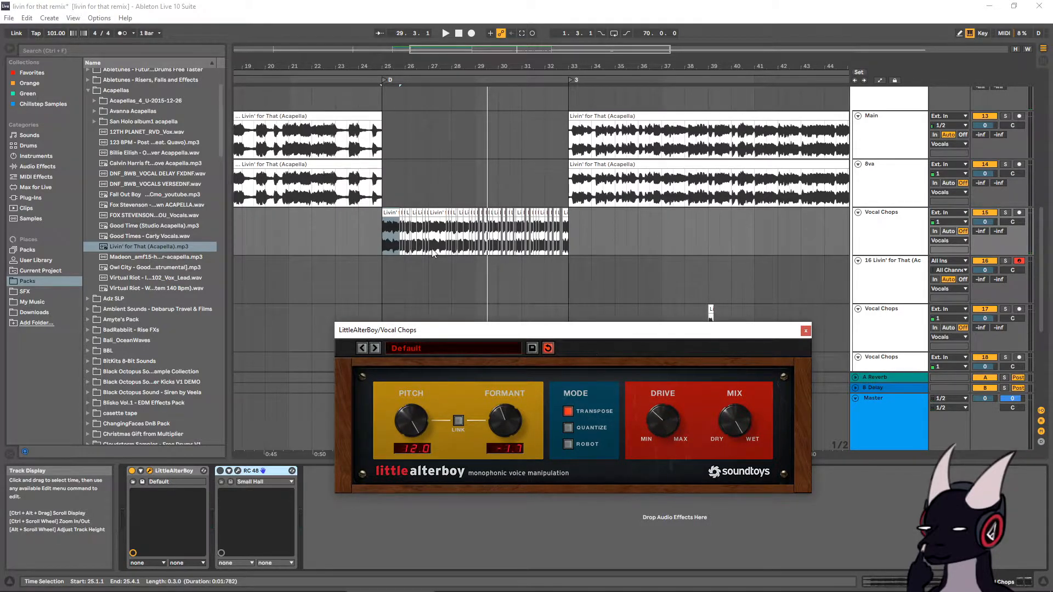
{"action": "key", "text": "ctrl+s"}
Raise LittleAlterBoy's drive and adjust its mix while playing the vocal chops in section D from bar 25
{"action": "key", "text": "space"}
{"action": "mouse_move", "coordinate": [666, 420]}
{"action": "left_mouse_down"}
{"action": "mouse_move", "coordinate": [674, 379]}
{"action": "mouse_move", "coordinate": [671, 434]}
{"action": "left_mouse_up"}
{"action": "key", "text": "space"}
{"action": "key", "text": "space"}
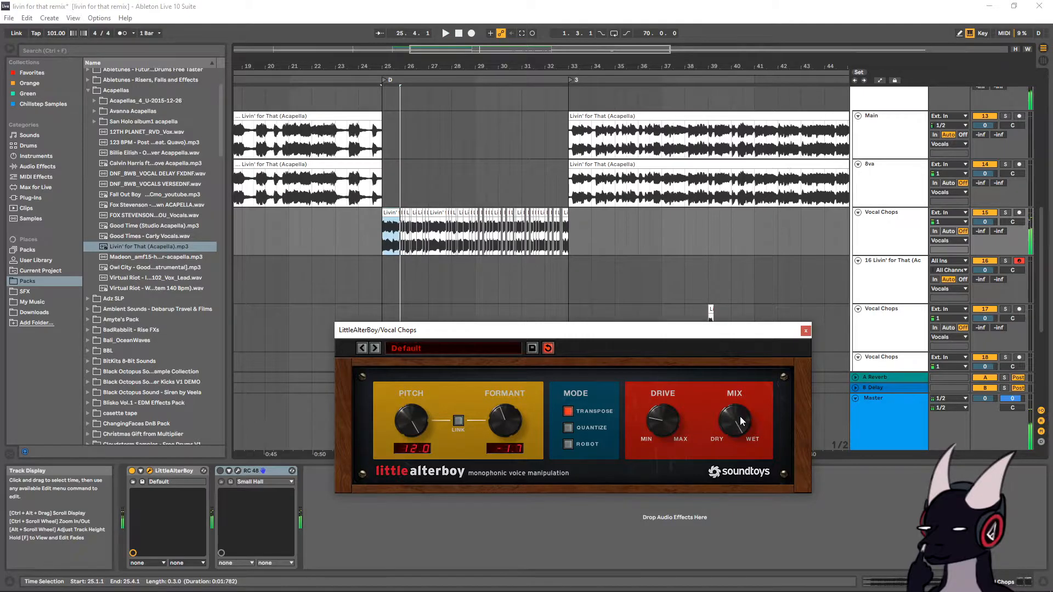
{"action": "left_click_drag", "start_coordinate": [745, 456], "coordinate": [749, 476]}
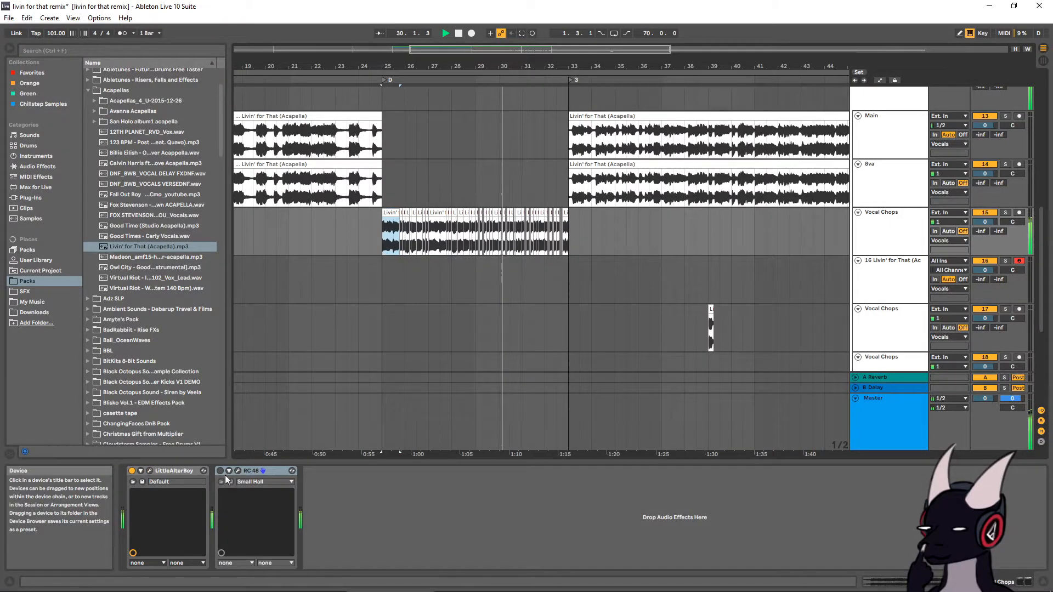
Enable RC 48 with the Pop Vocal preset and add a Ping Pong Delay with 16% feedback and 29% dry/wet, then audition from bar 31
{"action": "left_click", "coordinate": [220, 471]}
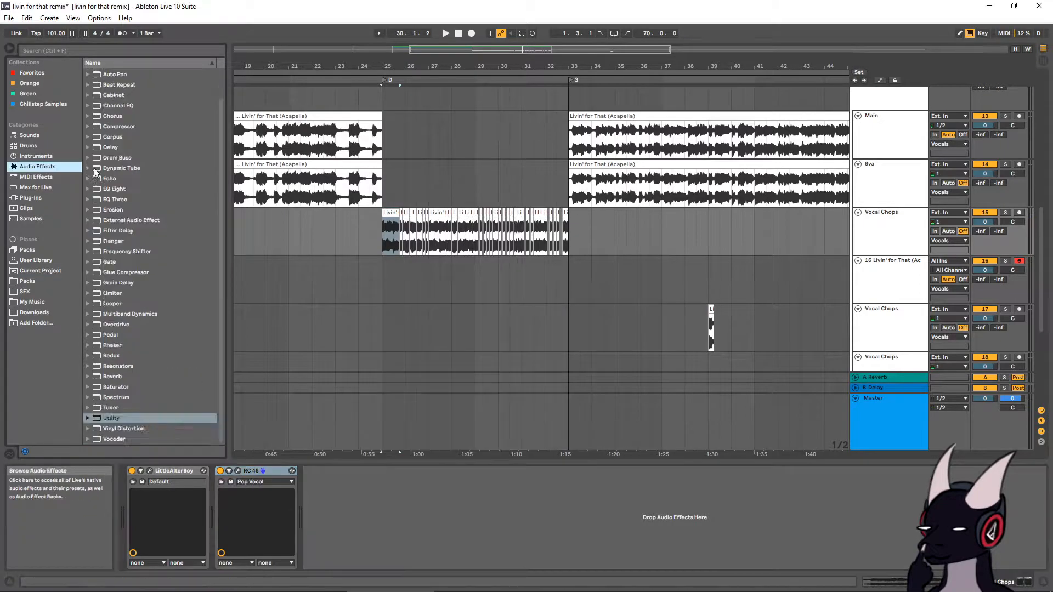
{"action": "scroll", "coordinate": [113, 173], "scroll_direction": "up", "scroll_amount": 2}
{"action": "left_click_drag", "start_coordinate": [112, 178], "coordinate": [419, 544]}
{"action": "left_click_drag", "start_coordinate": [338, 554], "coordinate": [338, 580]}
{"action": "key", "text": "space"}
{"action": "left_click_drag", "start_coordinate": [487, 553], "coordinate": [492, 555]}
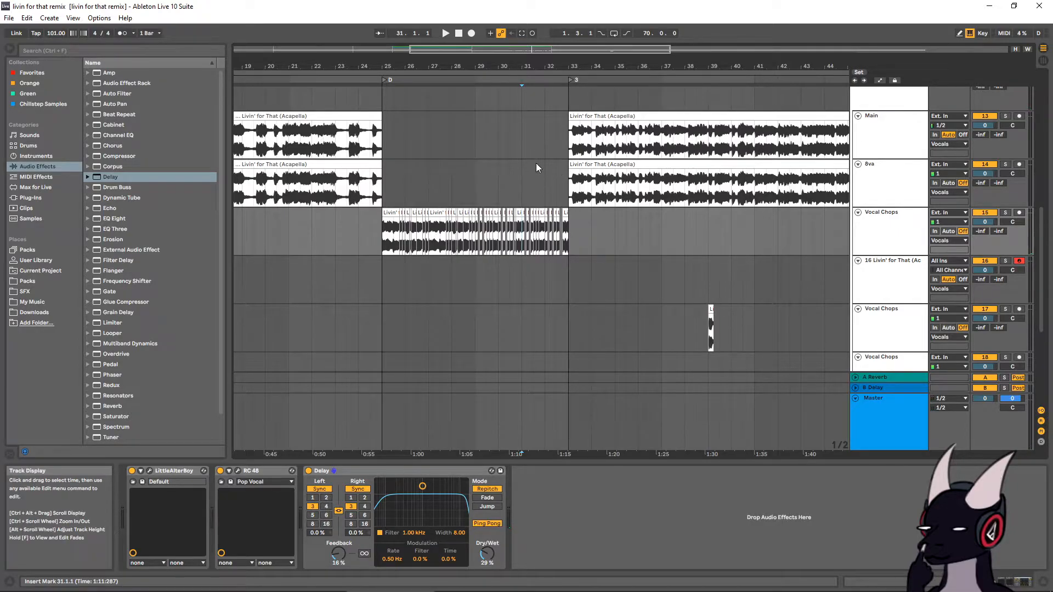
{"action": "key", "text": "space"}
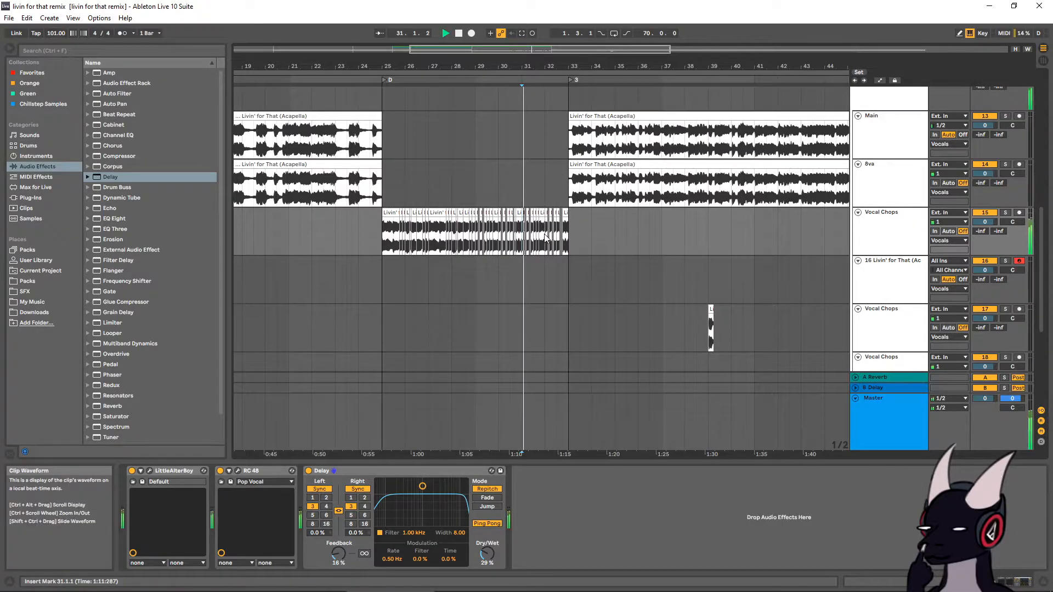
{"action": "key", "text": "space"}
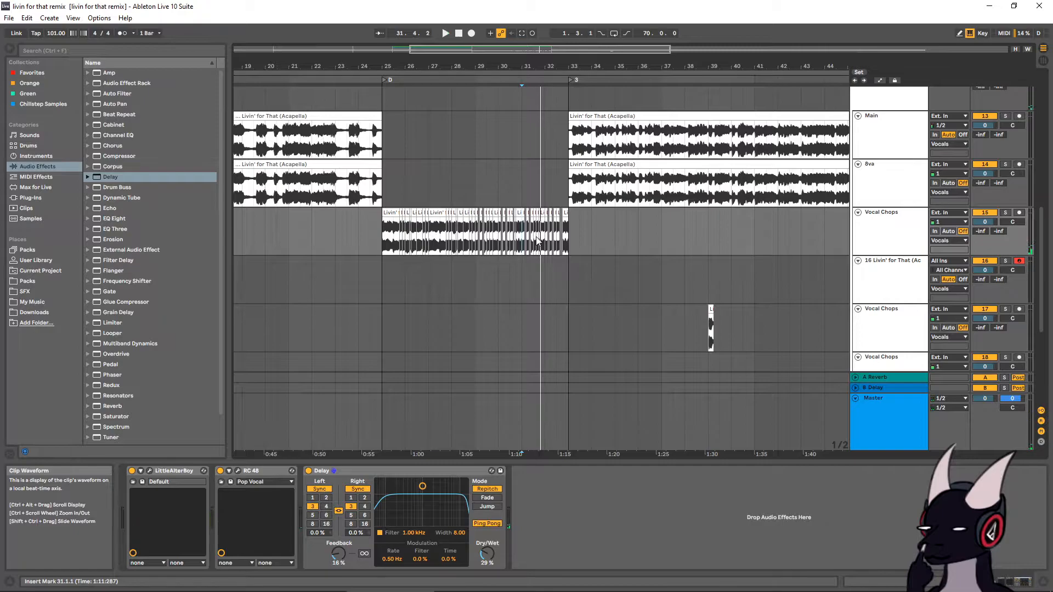
{"action": "scroll", "coordinate": [573, 235], "scroll_direction": "down", "scroll_amount": 1}
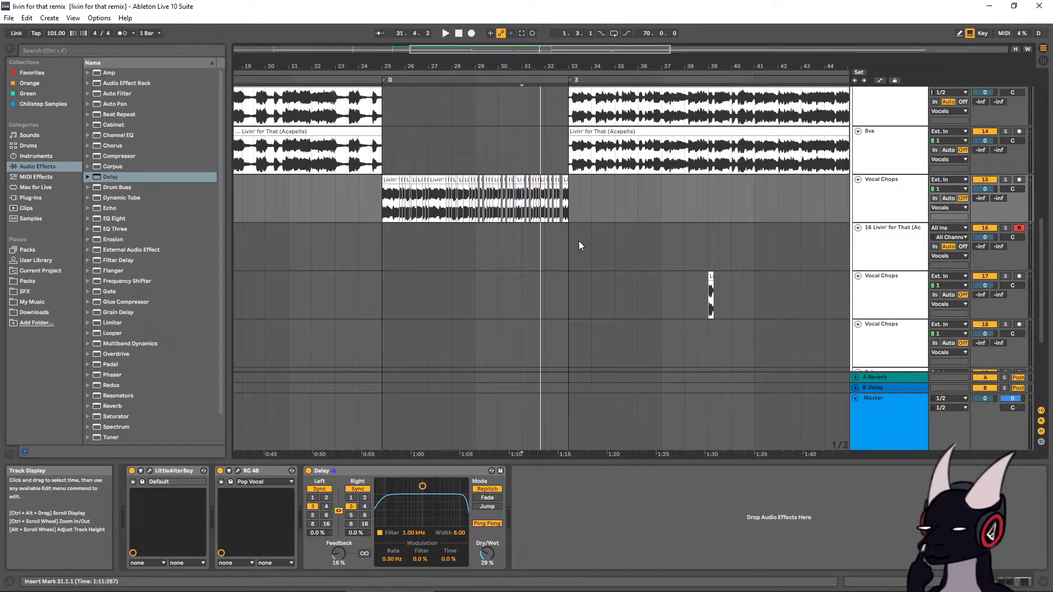
{"action": "scroll", "coordinate": [578, 242], "scroll_direction": "up", "scroll_amount": 1}
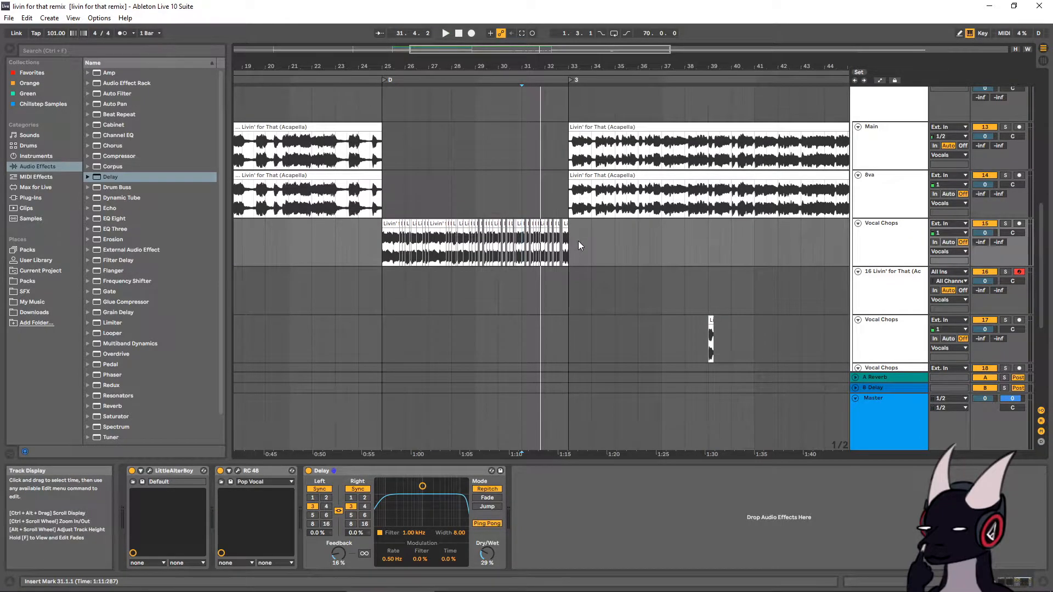
{"action": "scroll", "coordinate": [581, 240], "scroll_direction": "up", "scroll_amount": 1}
{"action": "scroll", "coordinate": [584, 239], "scroll_direction": "down", "scroll_amount": 1}
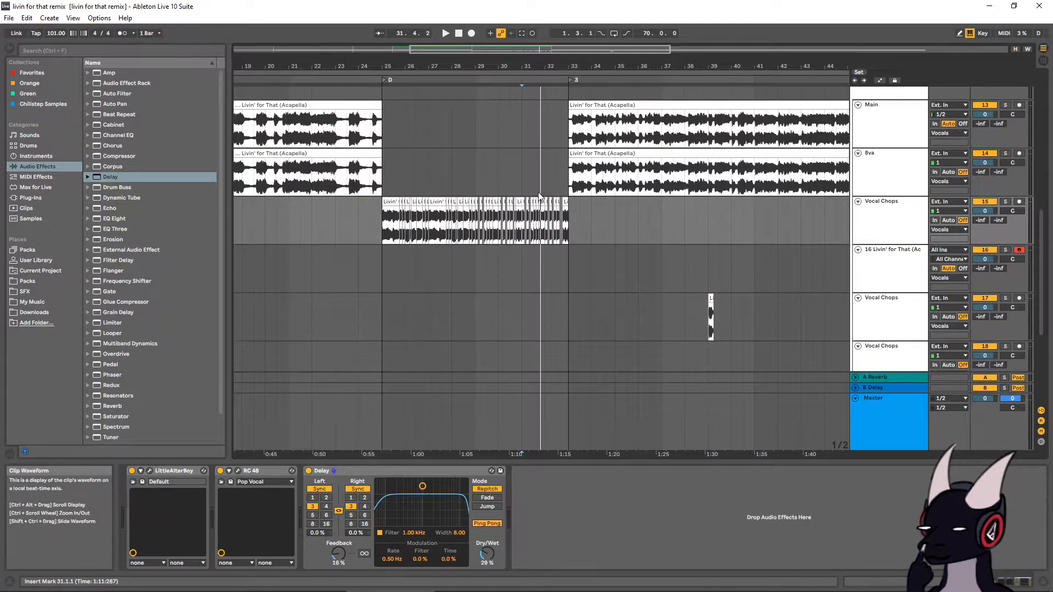
{"action": "left_click_drag", "start_coordinate": [432, 67], "coordinate": [436, 33]}
{"action": "scroll", "coordinate": [471, 219], "scroll_direction": "up", "scroll_amount": 2}
{"action": "scroll", "coordinate": [469, 219], "scroll_direction": "down", "scroll_amount": 1}
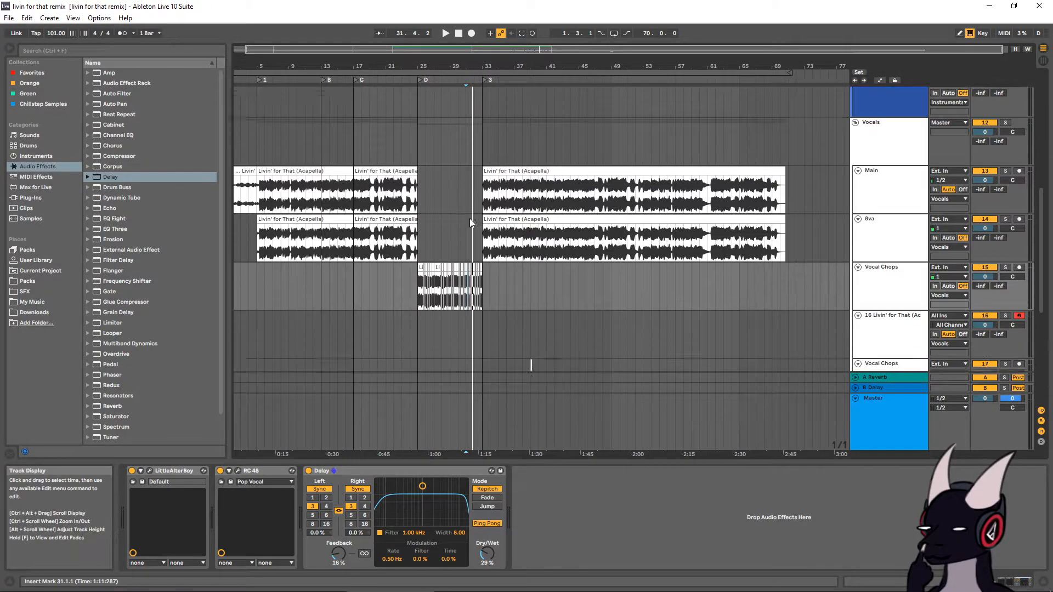
{"action": "left_click", "coordinate": [354, 228]}
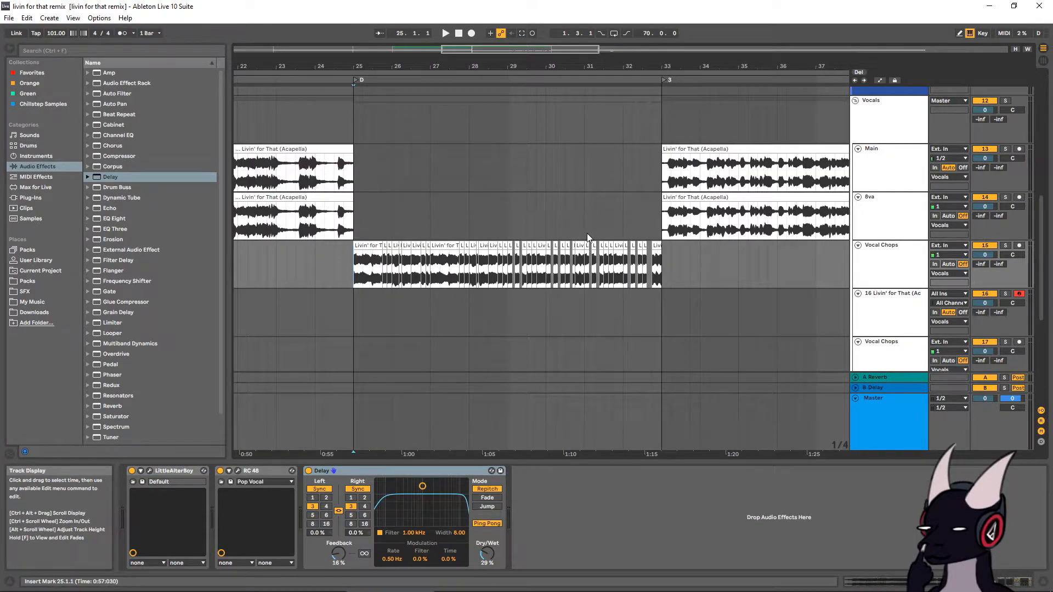
{"action": "left_click", "coordinate": [883, 272]}
Create an empty 8-bar MIDI clip on the 8 MIDI track across section D, from bar 25 to 33, and save the set
{"action": "left_click_drag", "start_coordinate": [440, 66], "coordinate": [444, 14]}
{"action": "scroll", "coordinate": [504, 231], "scroll_direction": "up", "scroll_amount": 2}
{"action": "scroll", "coordinate": [500, 233], "scroll_direction": "up", "scroll_amount": 3}
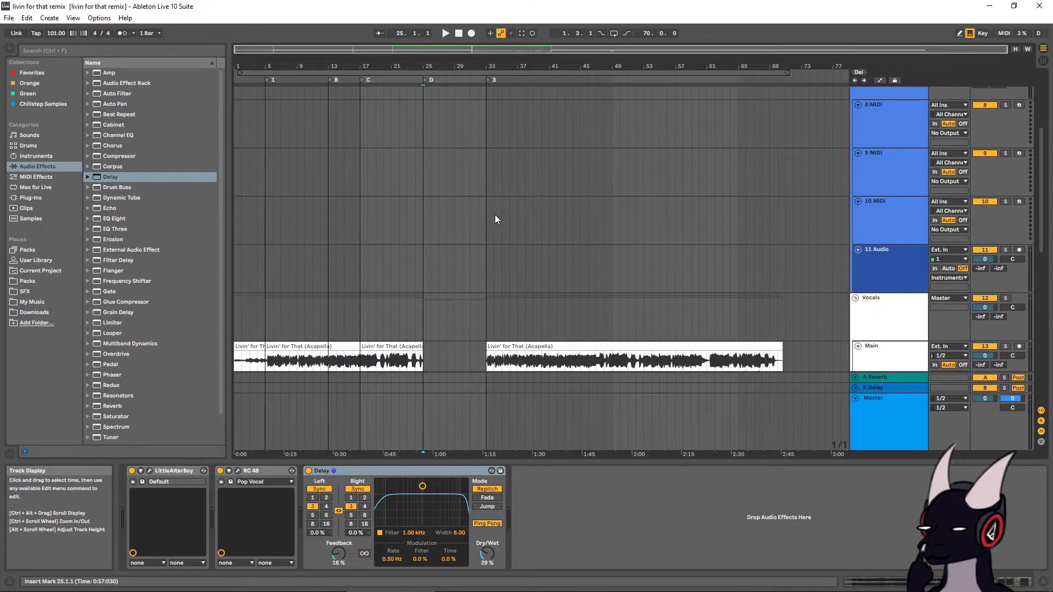
{"action": "left_click_drag", "start_coordinate": [425, 204], "coordinate": [484, 193]}
{"action": "key", "text": "ctrl+shift+m"}
{"action": "scroll", "coordinate": [864, 176], "scroll_direction": "down", "scroll_amount": 1}
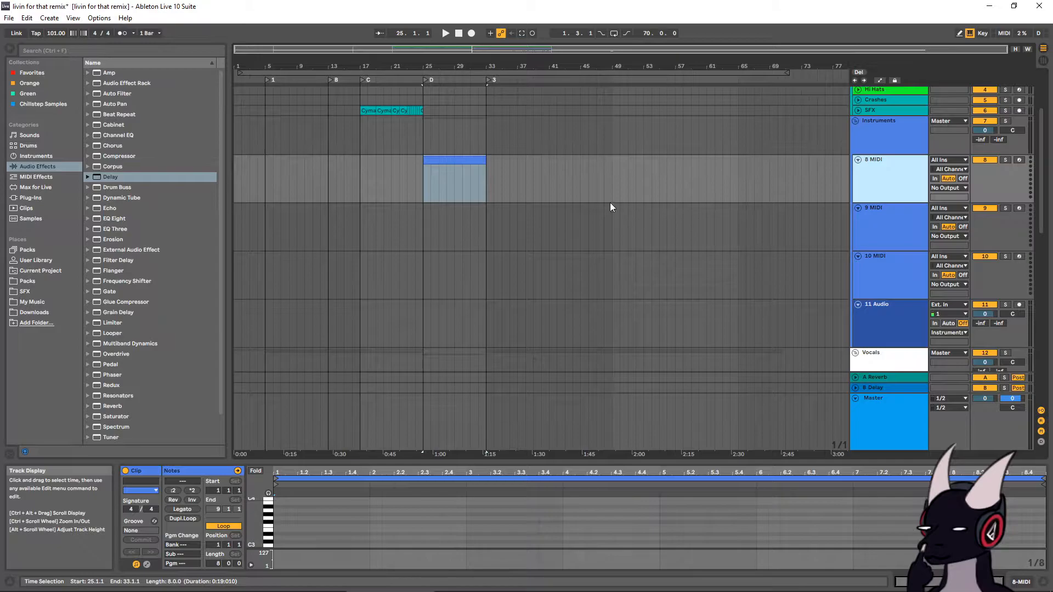
{"action": "scroll", "coordinate": [621, 199], "scroll_direction": "down", "scroll_amount": 1}
{"action": "scroll", "coordinate": [621, 196], "scroll_direction": "up", "scroll_amount": 2}
{"action": "scroll", "coordinate": [620, 195], "scroll_direction": "down", "scroll_amount": 5}
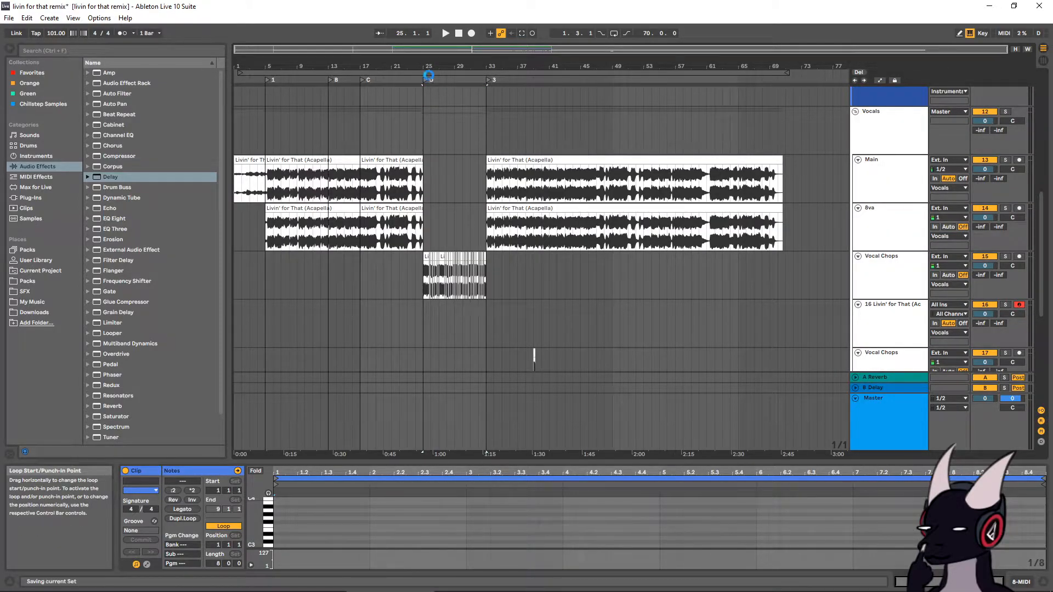
{"action": "scroll", "coordinate": [485, 160], "scroll_direction": "up", "scroll_amount": 5}
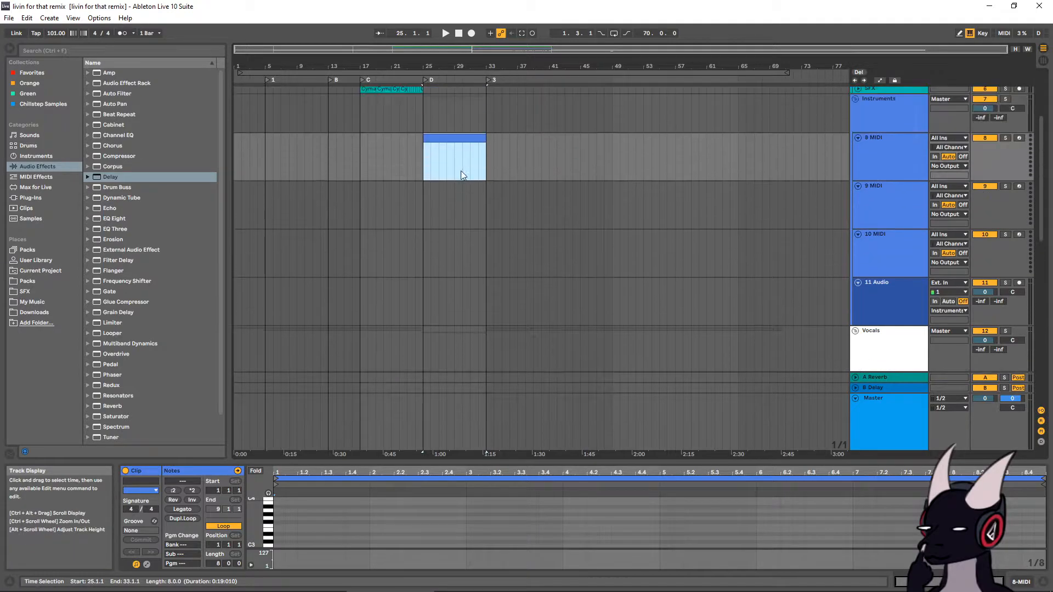
{"action": "scroll", "coordinate": [463, 175], "scroll_direction": "up", "scroll_amount": 1}
Load Massive onto the 8 MIDI track and open its section D clip for note editing
{"action": "left_click_drag", "start_coordinate": [448, 461], "coordinate": [460, 288]}
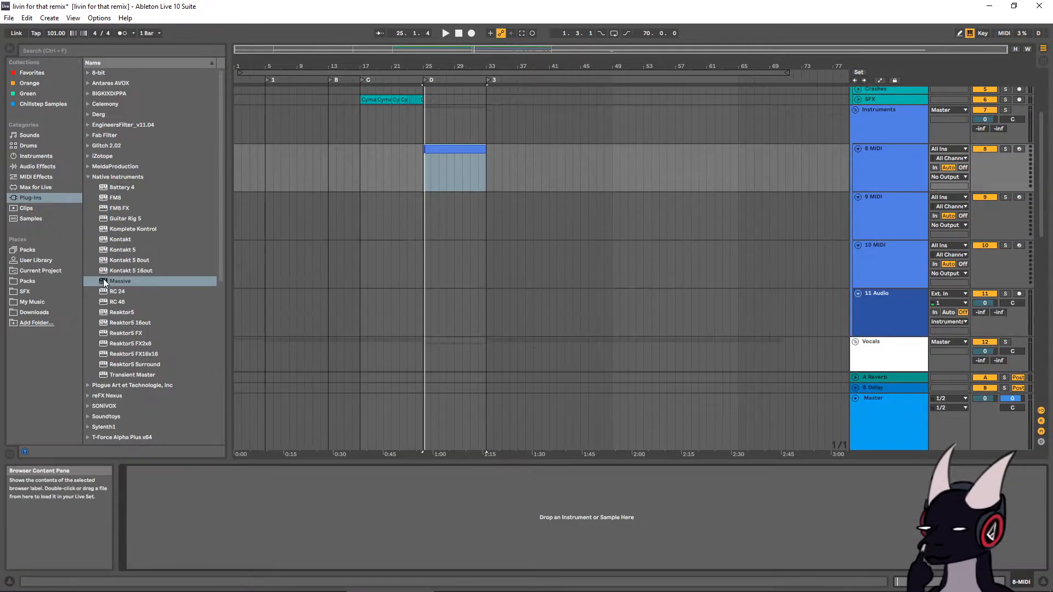
{"action": "left_click_drag", "start_coordinate": [104, 279], "coordinate": [386, 464]}
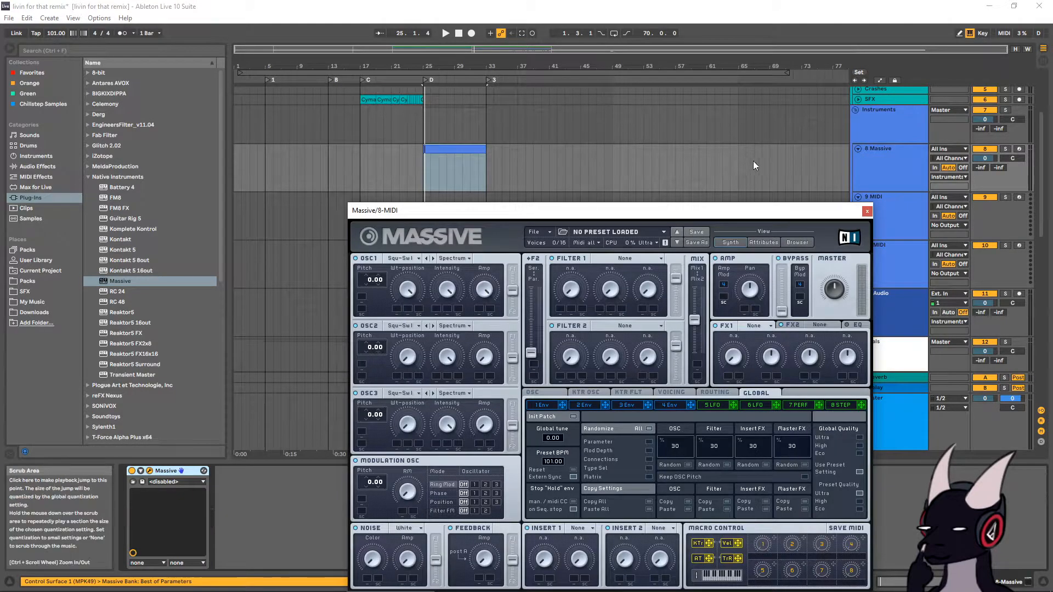
{"action": "left_click", "coordinate": [867, 211]}
{"action": "left_click", "coordinate": [462, 147]}
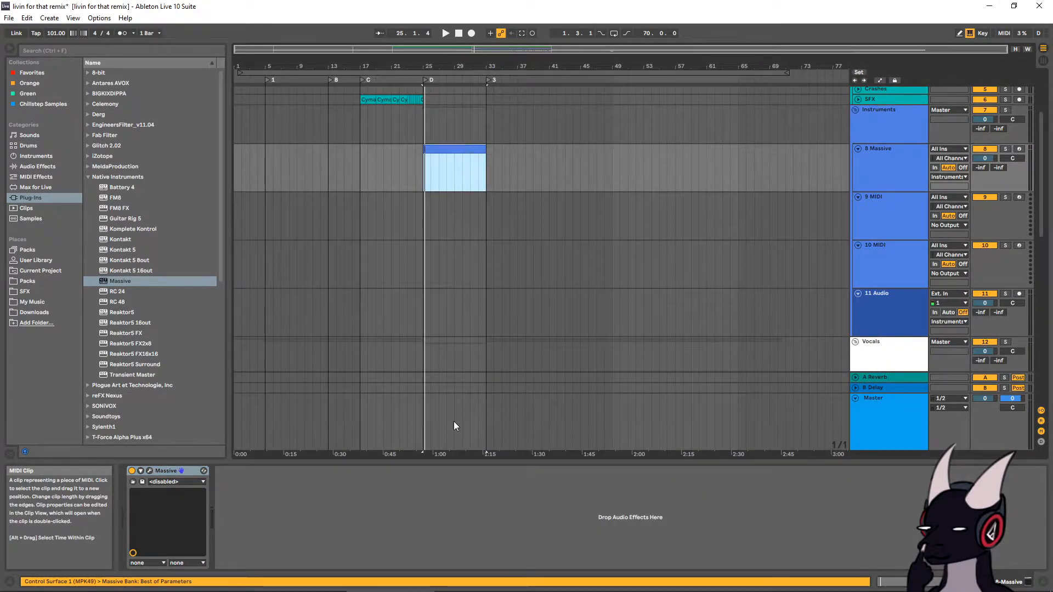
{"action": "double_click", "coordinate": [454, 147]}
{"action": "scroll", "coordinate": [304, 385], "scroll_direction": "up", "scroll_amount": 2}
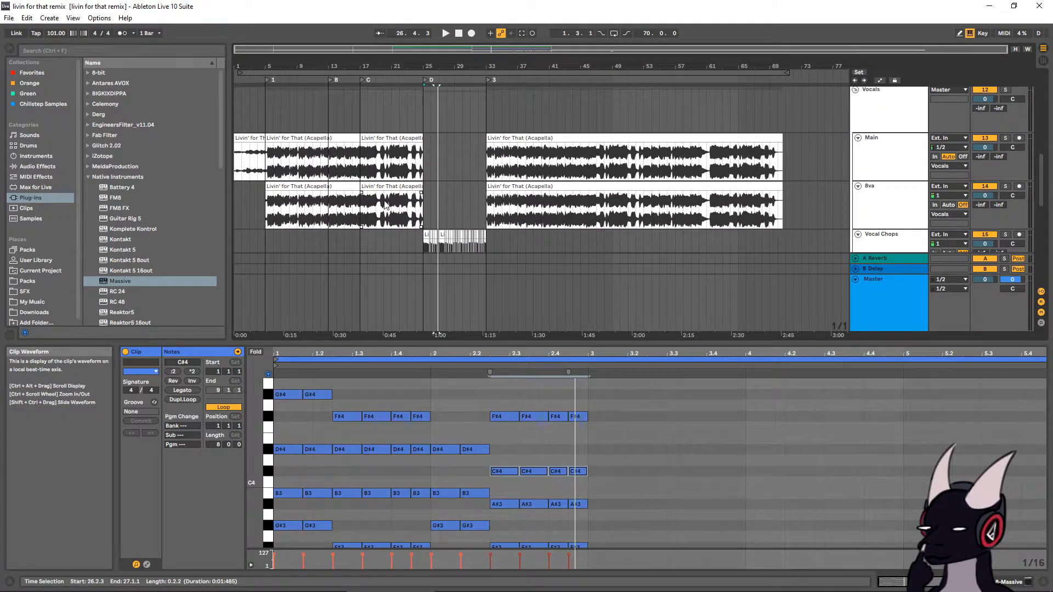
Solo the Main vocal track and play section C from bar 17
{"action": "left_click", "coordinate": [361, 209]}
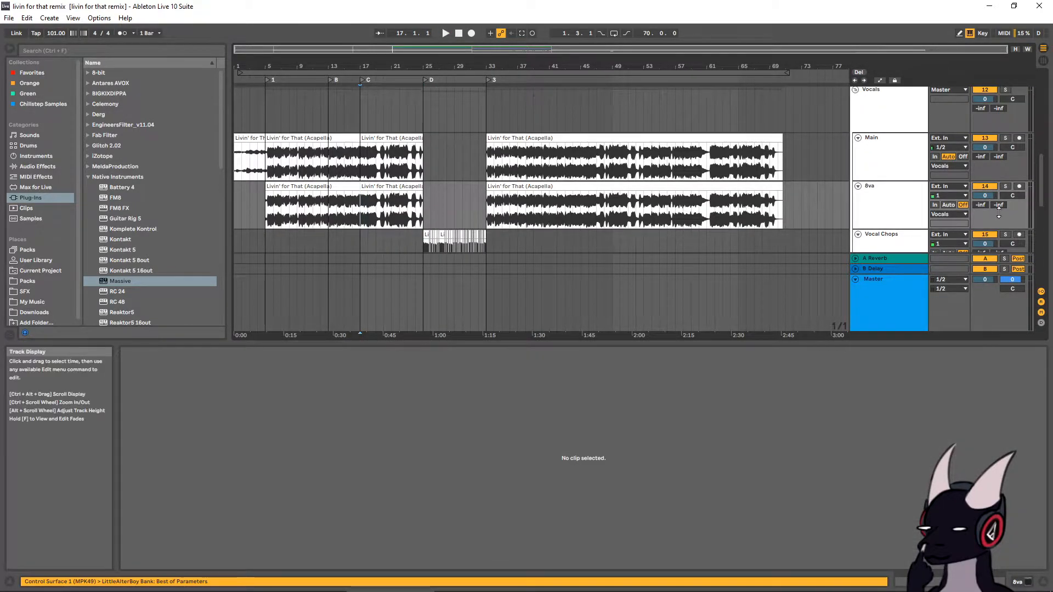
{"action": "left_click", "coordinate": [1005, 186]}
{"action": "left_click", "coordinate": [1005, 139]}
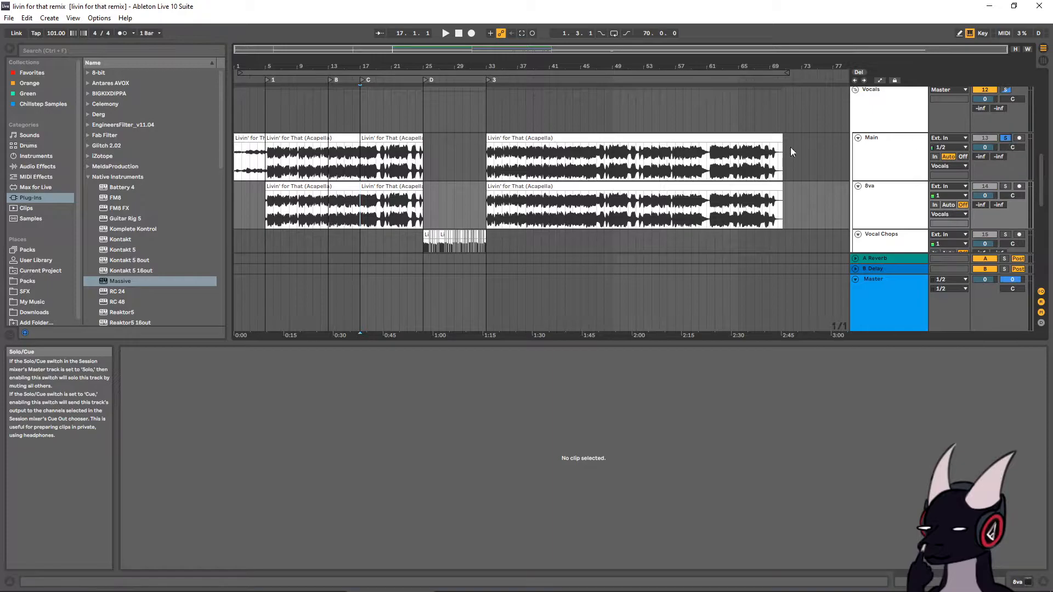
{"action": "key", "text": "space"}
Play the Reference track through section C up to bar 25 with the TruePianos track armed to work out the chords
{"action": "scroll", "coordinate": [995, 218], "scroll_direction": "down", "scroll_amount": 5}
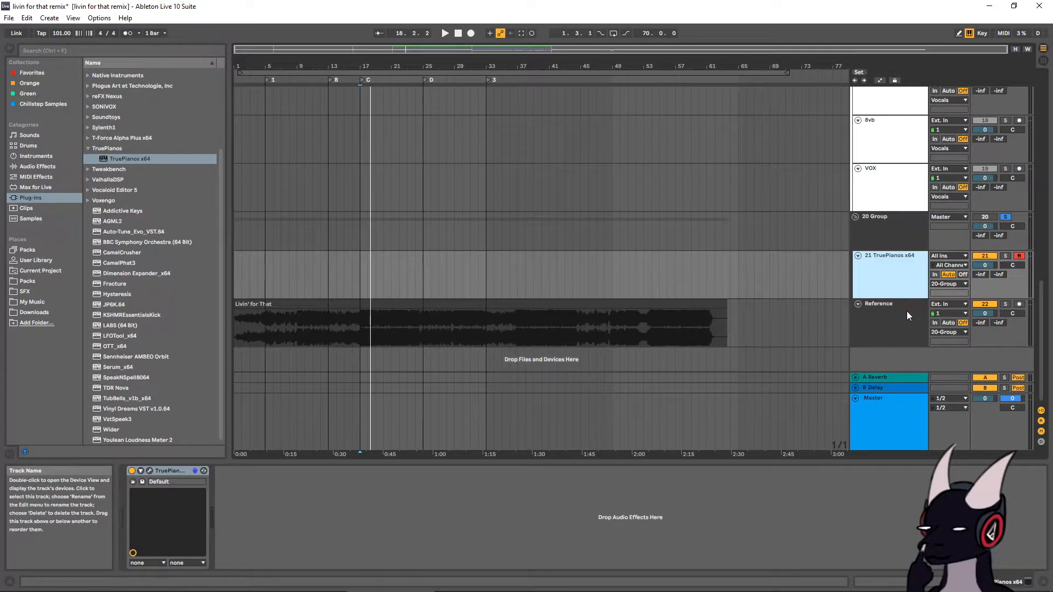
{"action": "key", "text": "space"}
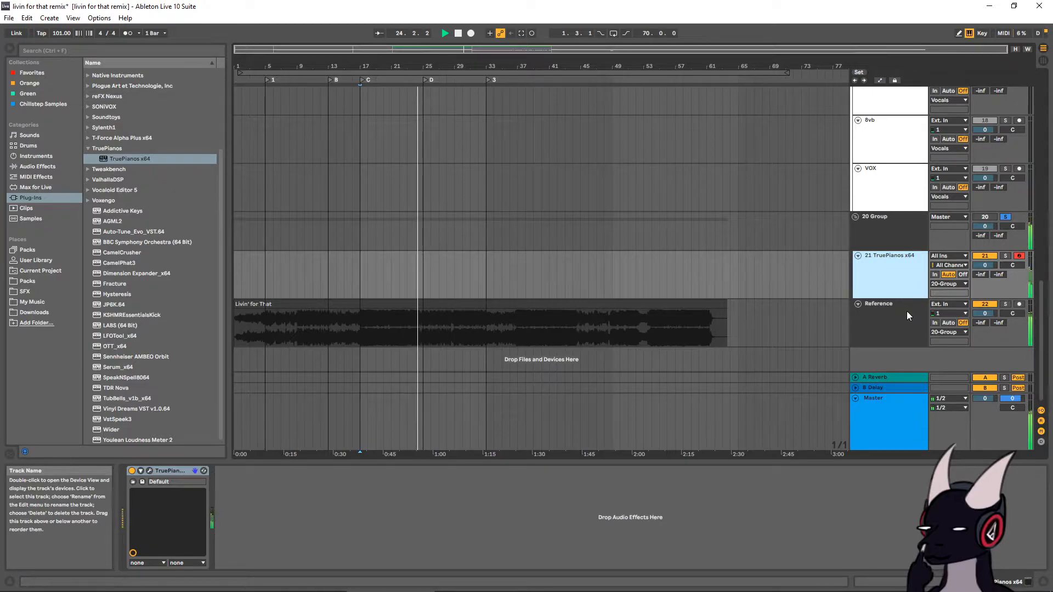
{"action": "key", "text": "space"}
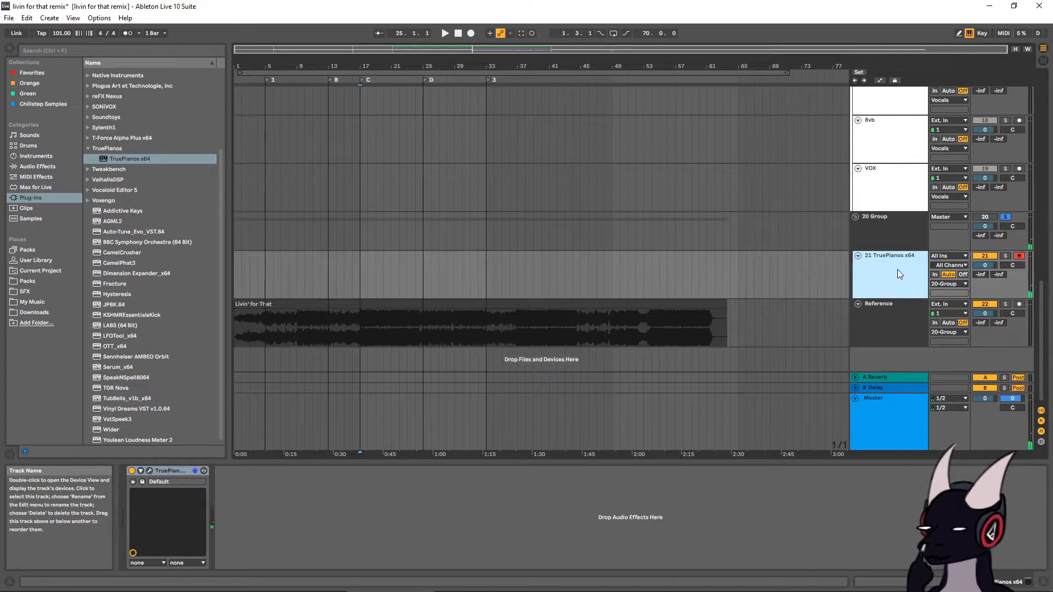
{"action": "key", "text": "space"}
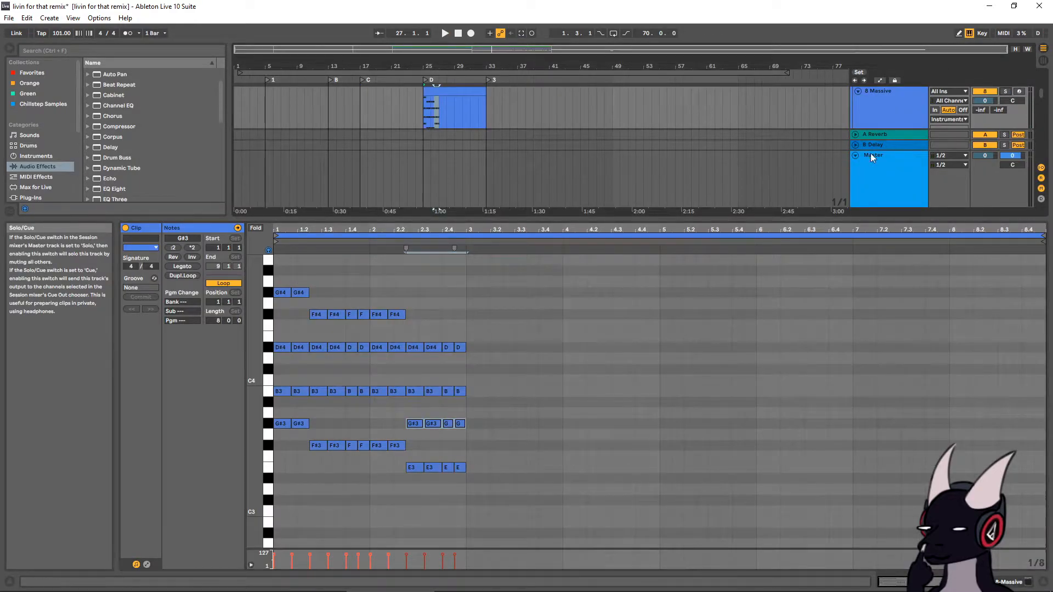
Play the Massive clip and duplicate its two-bar chord pattern into bars 3 and 4 of the clip
{"action": "key", "text": "space"}
{"action": "key", "text": "ctrl+shift+t"}
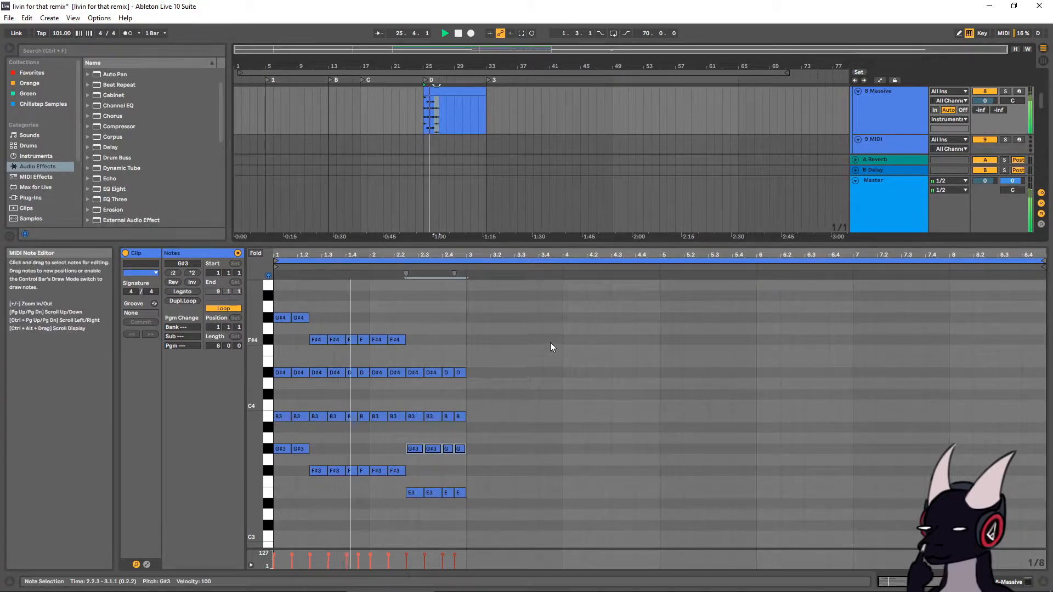
{"action": "scroll", "coordinate": [546, 349], "scroll_direction": "down", "scroll_amount": 1}
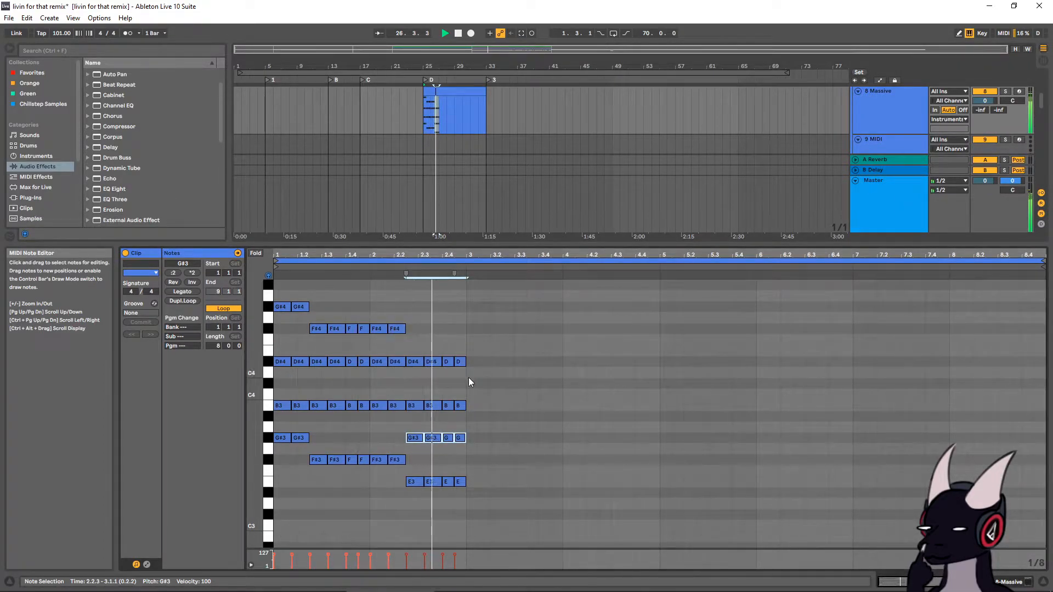
{"action": "left_click_drag", "start_coordinate": [455, 492], "coordinate": [284, 299]}
{"action": "key", "text": "ctrl+d"}
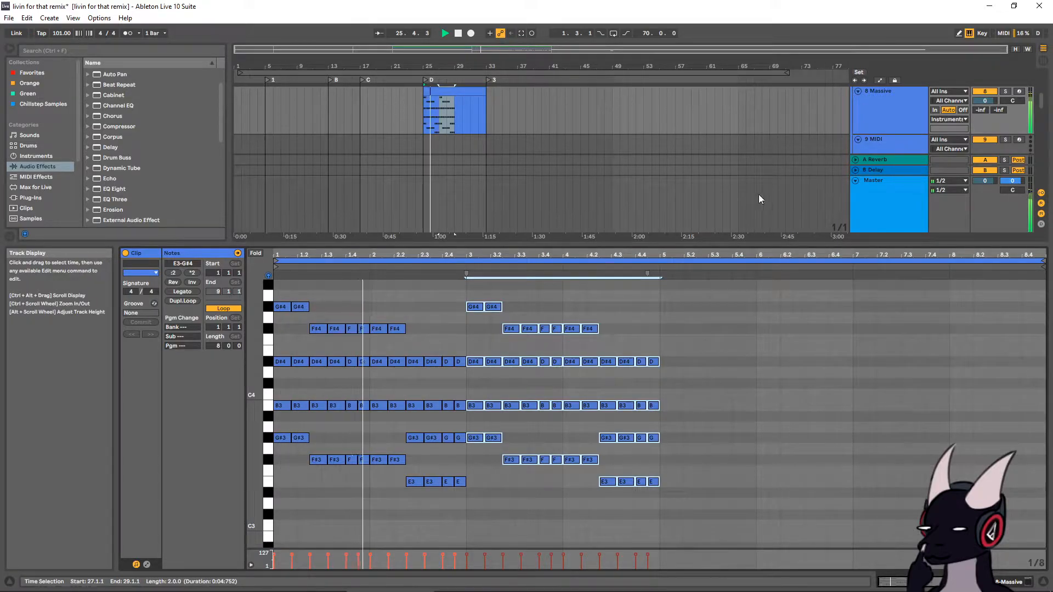
Delete the two F#4 notes and the last four D#4 notes from bar 2 of the Massive clip
{"action": "left_click_drag", "start_coordinate": [368, 345], "coordinate": [461, 384]}
{"action": "key", "text": "Delete"}
{"action": "left_click", "coordinate": [432, 336]}
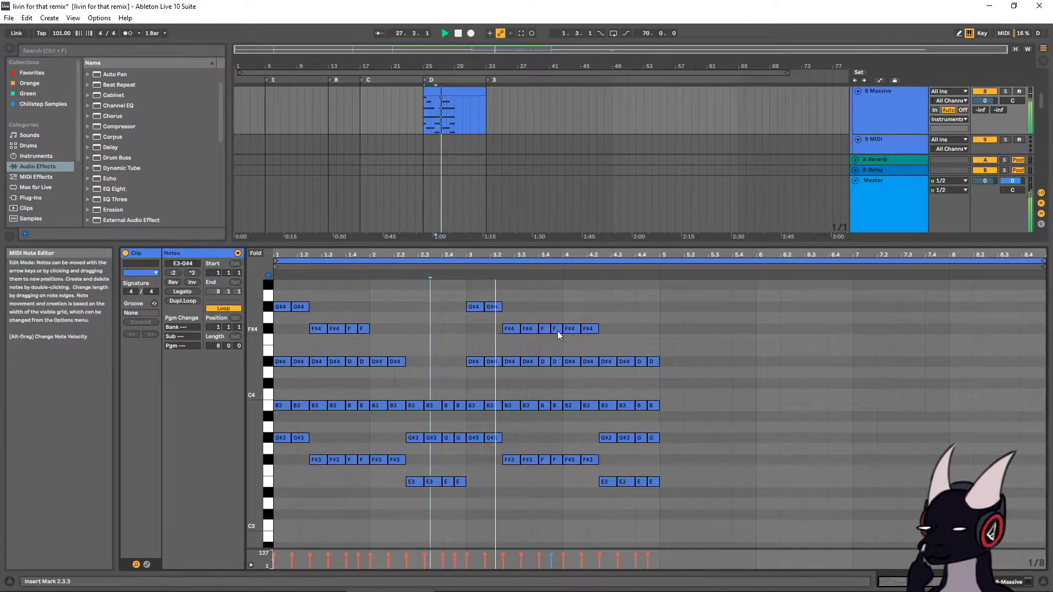
Delete the last two F#4 notes and the last four D#4 notes from bar 4 of the Massive clip
{"action": "left_click_drag", "start_coordinate": [565, 314], "coordinate": [654, 381]}
{"action": "key", "text": "Delete"}
{"action": "key", "text": "Delete"}
{"action": "key", "text": "space"}
{"action": "left_click_drag", "start_coordinate": [607, 250], "coordinate": [613, 255]}
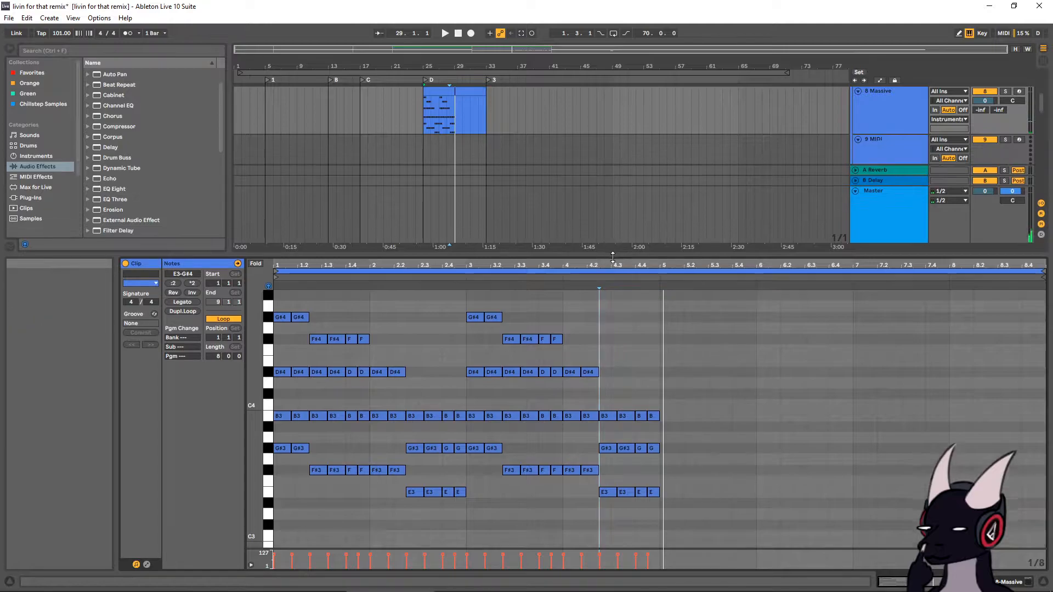
{"action": "left_click", "coordinate": [900, 106]}
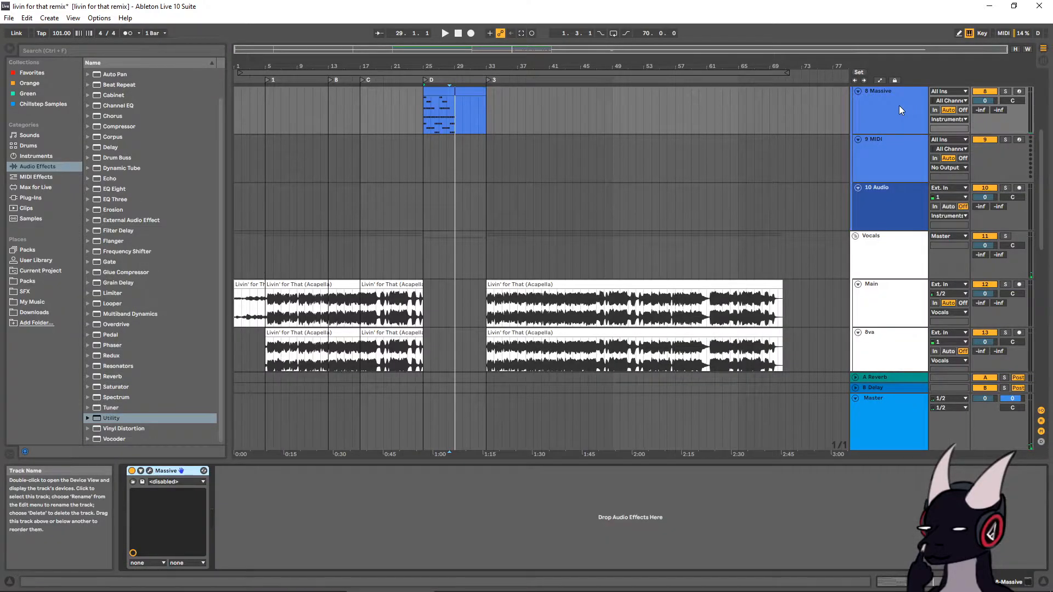
{"action": "left_click", "coordinate": [149, 471]}
{"action": "left_click_drag", "start_coordinate": [563, 217], "coordinate": [435, 172]}
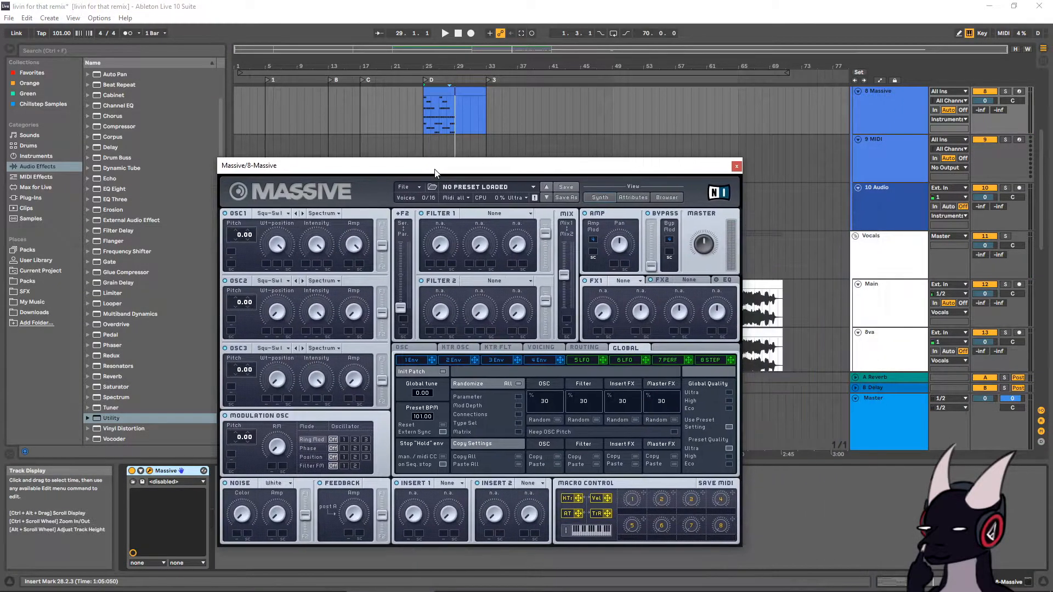
{"action": "left_click", "coordinate": [668, 198]}
{"action": "left_click", "coordinate": [604, 198]}
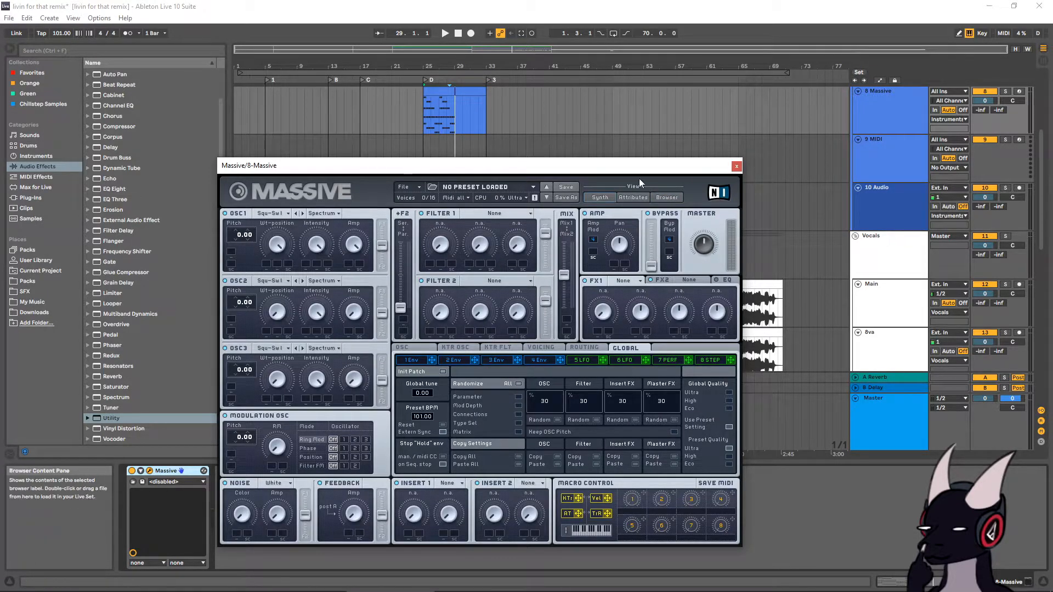
{"action": "left_click", "coordinate": [735, 166]}
Replace the Massive instrument on track 8 with the Serum_x64 plug-in
{"action": "left_click", "coordinate": [39, 197]}
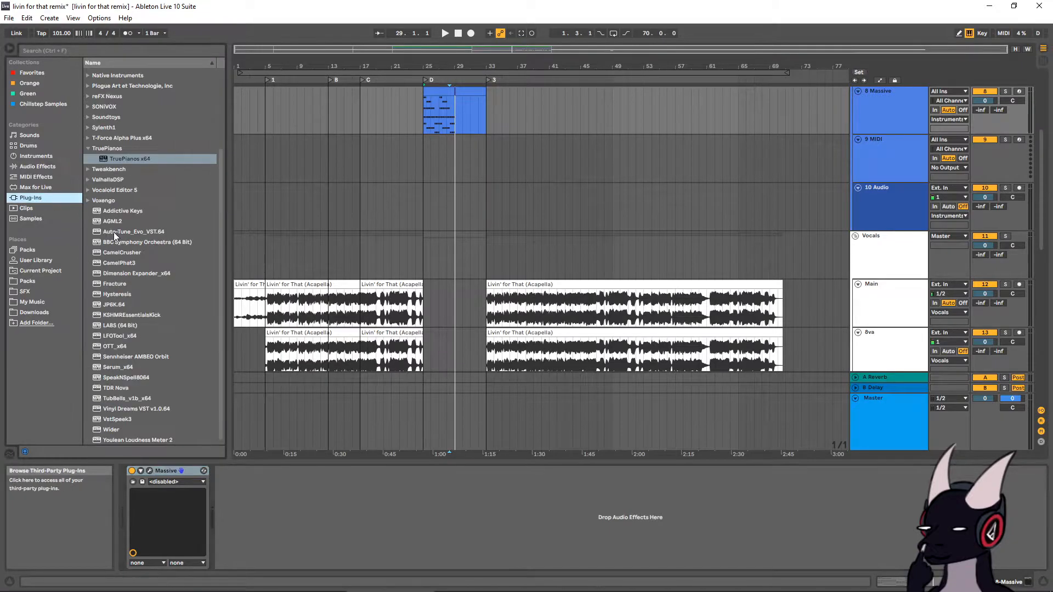
{"action": "scroll", "coordinate": [118, 301], "scroll_direction": "up", "scroll_amount": 4}
{"action": "scroll", "coordinate": [123, 322], "scroll_direction": "down", "scroll_amount": 4}
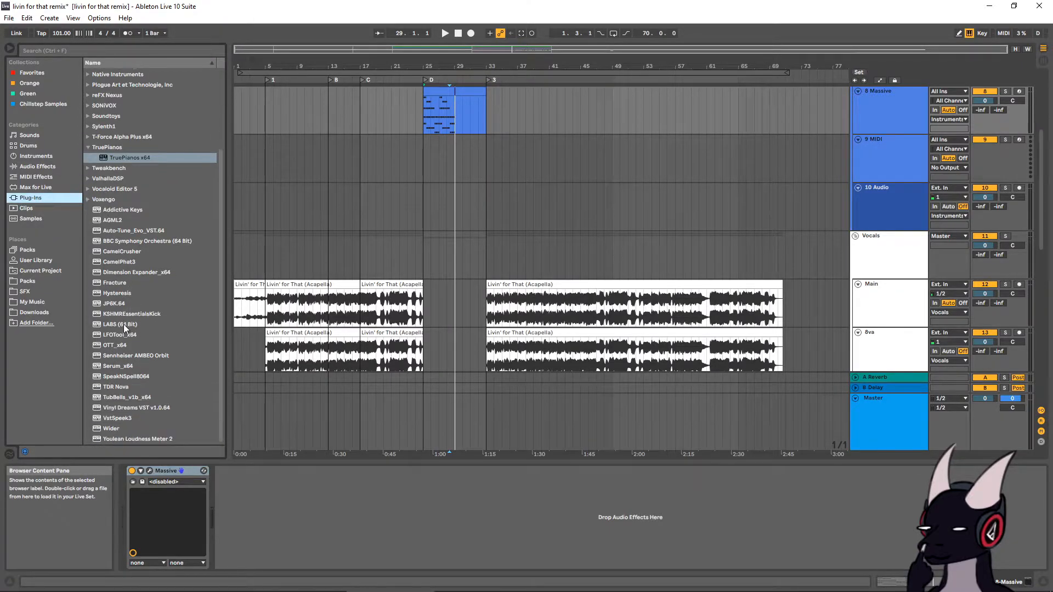
{"action": "double_click", "coordinate": [116, 366]}
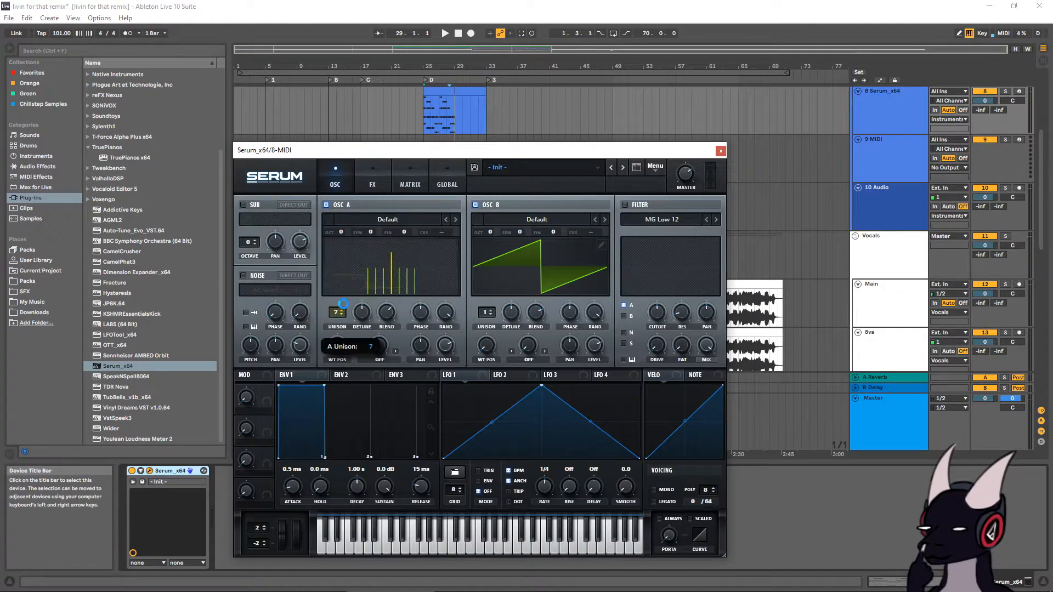
Set Serum's unison to 7 on oscillator A and 5 on oscillator B, reduce both detunes and lower the master level
{"action": "left_click_drag", "start_coordinate": [485, 312], "coordinate": [495, 285]}
{"action": "left_click_drag", "start_coordinate": [360, 312], "coordinate": [369, 339]}
{"action": "mouse_move", "coordinate": [511, 312]}
{"action": "left_mouse_down"}
{"action": "mouse_move", "coordinate": [517, 291]}
{"action": "mouse_move", "coordinate": [511, 349]}
{"action": "mouse_move", "coordinate": [508, 320]}
{"action": "left_mouse_up"}
{"action": "key", "text": "space"}
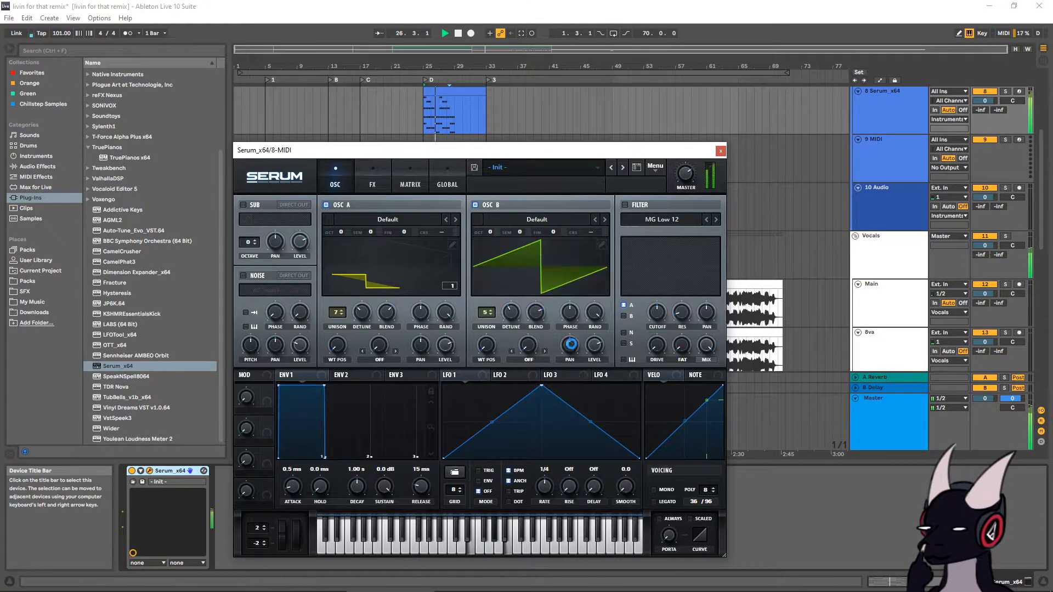
{"action": "mouse_move", "coordinate": [685, 175]}
{"action": "left_mouse_down"}
{"action": "mouse_move", "coordinate": [692, 201]}
{"action": "mouse_move", "coordinate": [693, 192]}
{"action": "left_mouse_up"}
{"action": "left_click", "coordinate": [720, 151]}
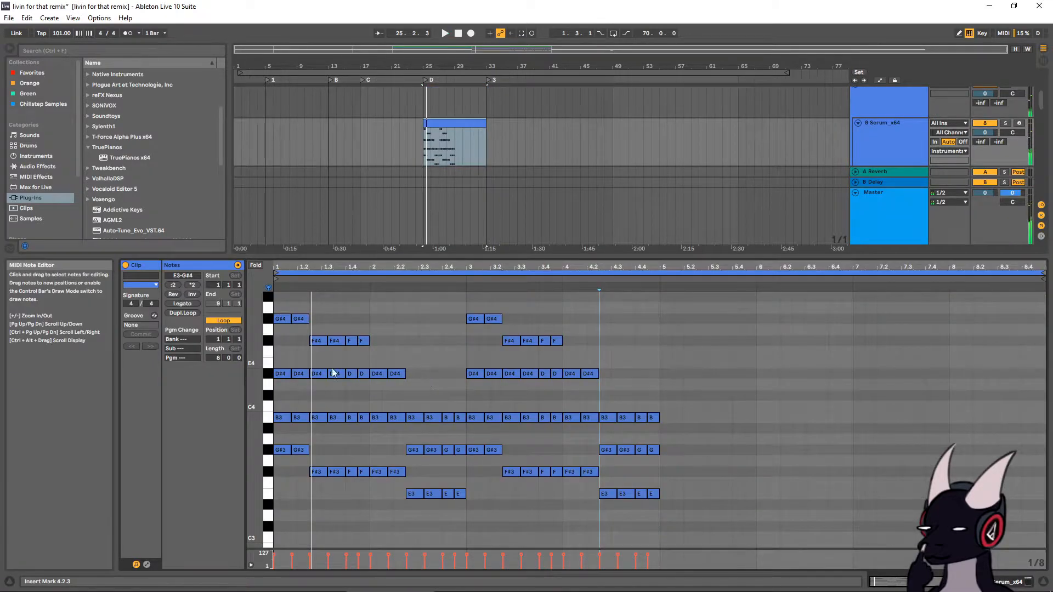
Replace the first two G#4 notes in bar 1 of the Serum clip with F#4 notes and play the chords
{"action": "left_click_drag", "start_coordinate": [280, 360], "coordinate": [302, 341]}
{"action": "scroll", "coordinate": [368, 356], "scroll_direction": "up", "scroll_amount": 2}
{"action": "scroll", "coordinate": [288, 359], "scroll_direction": "down", "scroll_amount": 3}
{"action": "key", "text": "Delete"}
{"action": "scroll", "coordinate": [330, 330], "scroll_direction": "down", "scroll_amount": 4}
{"action": "scroll", "coordinate": [356, 324], "scroll_direction": "up", "scroll_amount": 3}
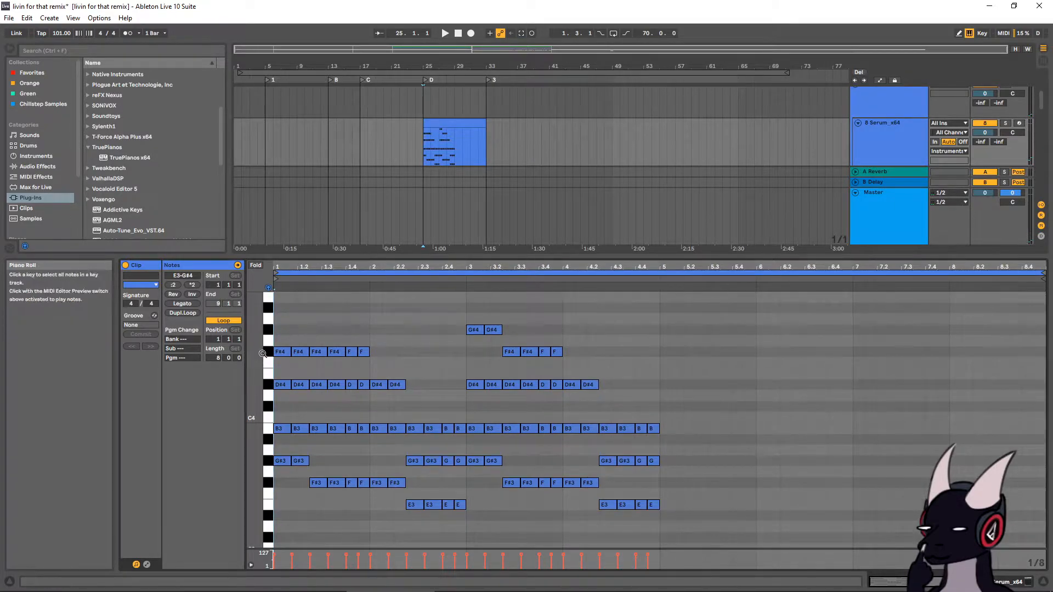
{"action": "left_click_drag", "start_coordinate": [253, 354], "coordinate": [263, 354]}
{"action": "scroll", "coordinate": [371, 365], "scroll_direction": "down", "scroll_amount": 4}
{"action": "scroll", "coordinate": [371, 365], "scroll_direction": "up", "scroll_amount": 2}
{"action": "key", "text": "space"}
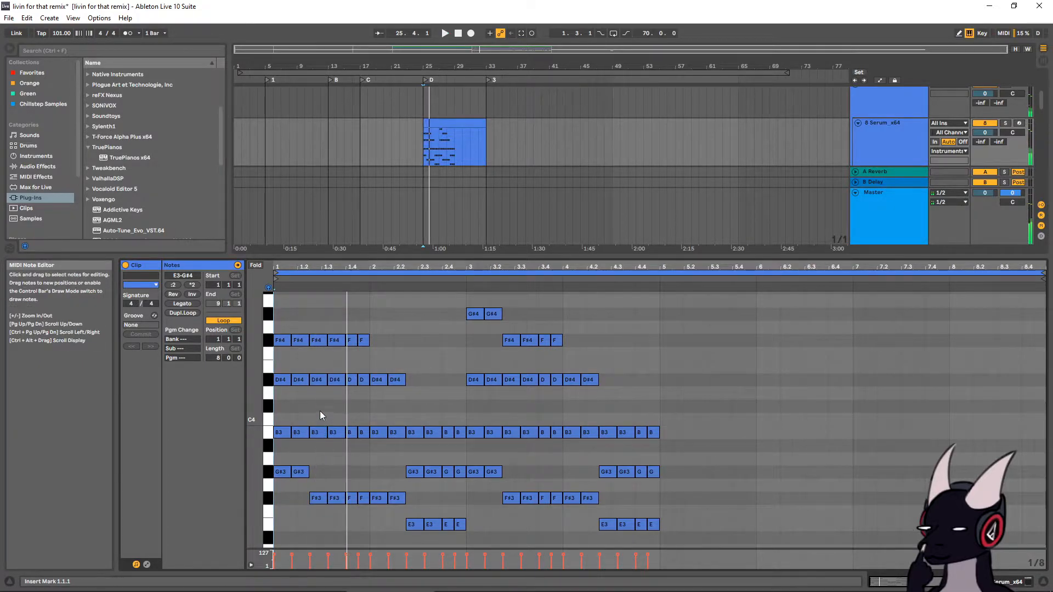
Lower the last four D#4 notes of bar 1 to C#4 and play the changed chord
{"action": "left_click", "coordinate": [317, 449]}
{"action": "left_click_drag", "start_coordinate": [317, 448], "coordinate": [361, 436]}
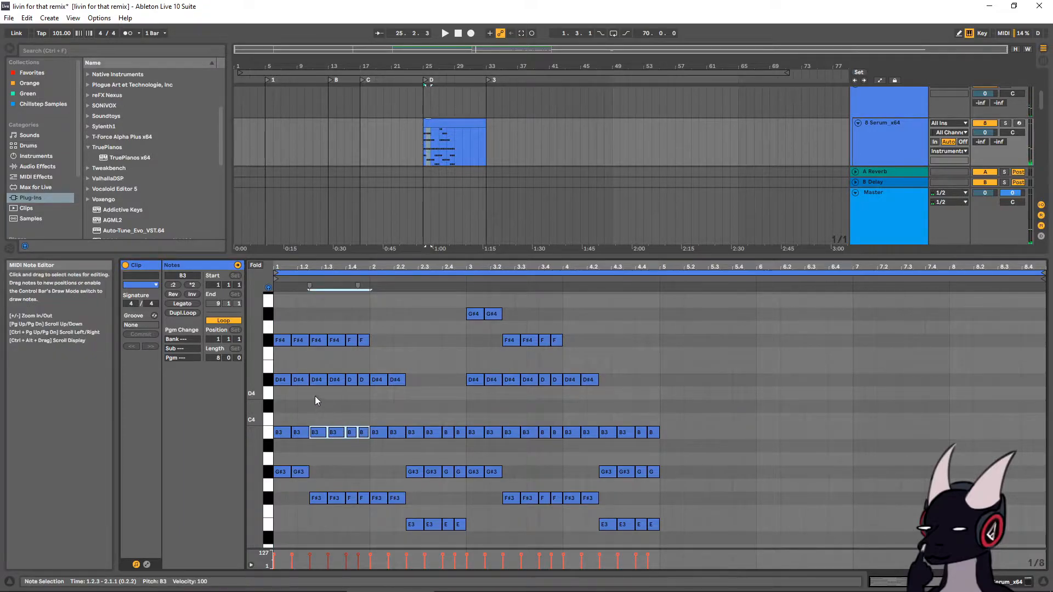
{"action": "left_click_drag", "start_coordinate": [318, 399], "coordinate": [367, 380]}
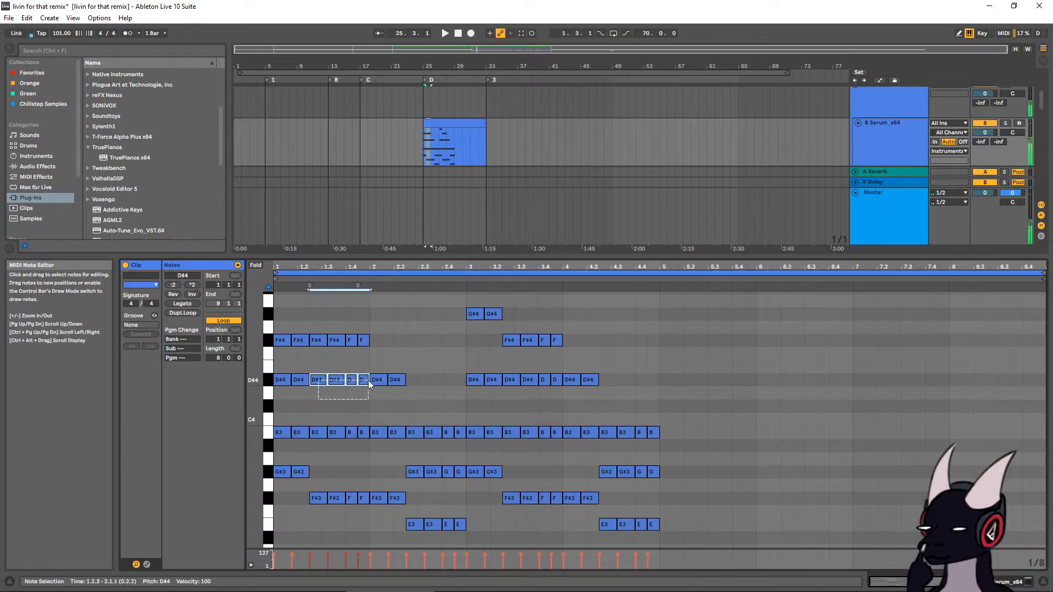
{"action": "key", "text": "Down"}
{"action": "key", "text": "Down"}
{"action": "key", "text": "space"}
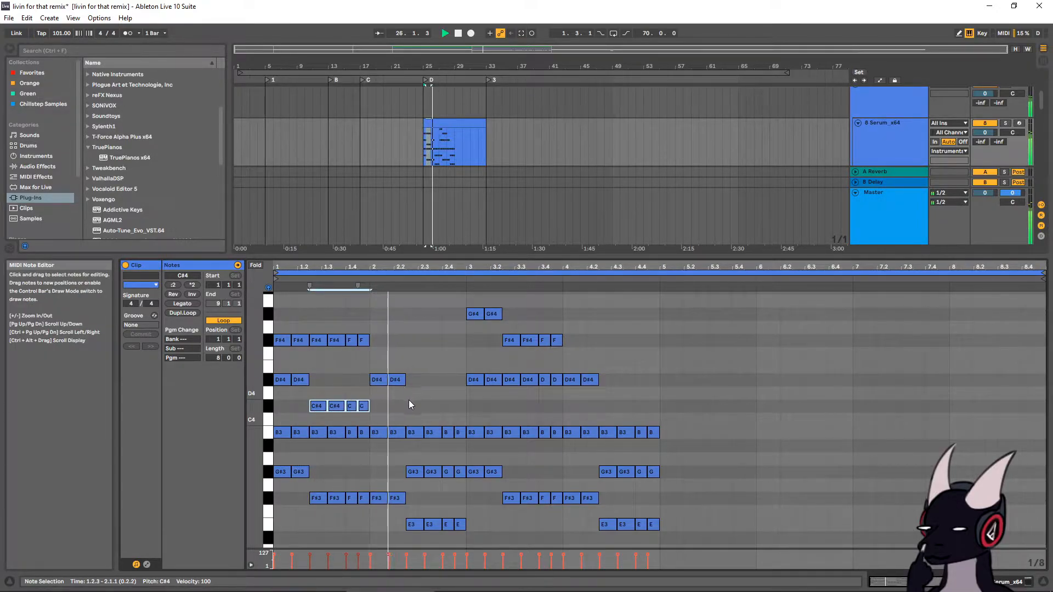
Copy the G#3 and F#3 notes from bar 1 and the start of bar 2 down an octave to G#2 and F#2
{"action": "scroll", "coordinate": [383, 417], "scroll_direction": "down", "scroll_amount": 2}
{"action": "scroll", "coordinate": [329, 411], "scroll_direction": "down", "scroll_amount": 3}
{"action": "key", "text": "space"}
{"action": "left_click_drag", "start_coordinate": [294, 436], "coordinate": [366, 379]}
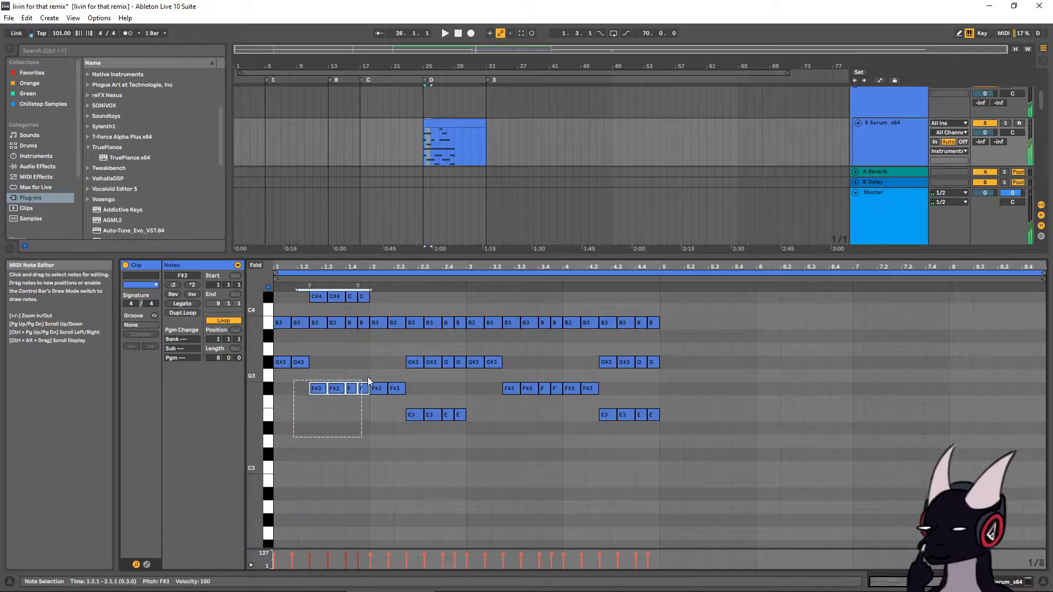
{"action": "left_click_drag", "start_coordinate": [286, 412], "coordinate": [364, 354]}
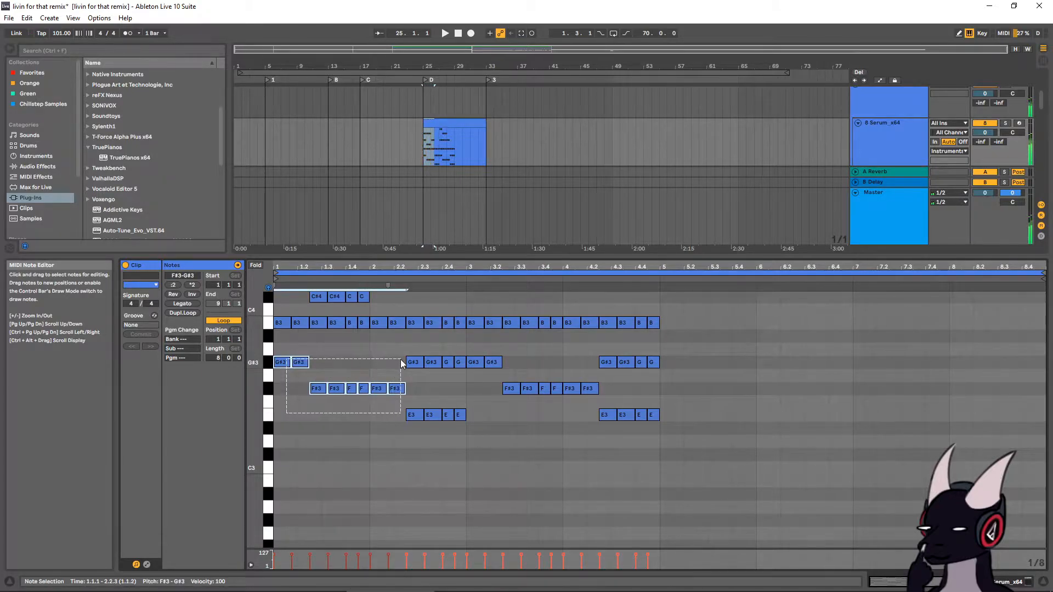
{"action": "left_click_drag", "start_coordinate": [290, 367], "coordinate": [292, 525]}
{"action": "key", "text": "space"}
{"action": "scroll", "coordinate": [383, 462], "scroll_direction": "down", "scroll_amount": 3}
{"action": "scroll", "coordinate": [380, 455], "scroll_direction": "up", "scroll_amount": 1}
{"action": "key", "text": "space"}
Raise the two F#2 notes at the start of bar 2 to B2 and add E2 bass notes under the bar's second half
{"action": "left_click_drag", "start_coordinate": [378, 478], "coordinate": [402, 515]}
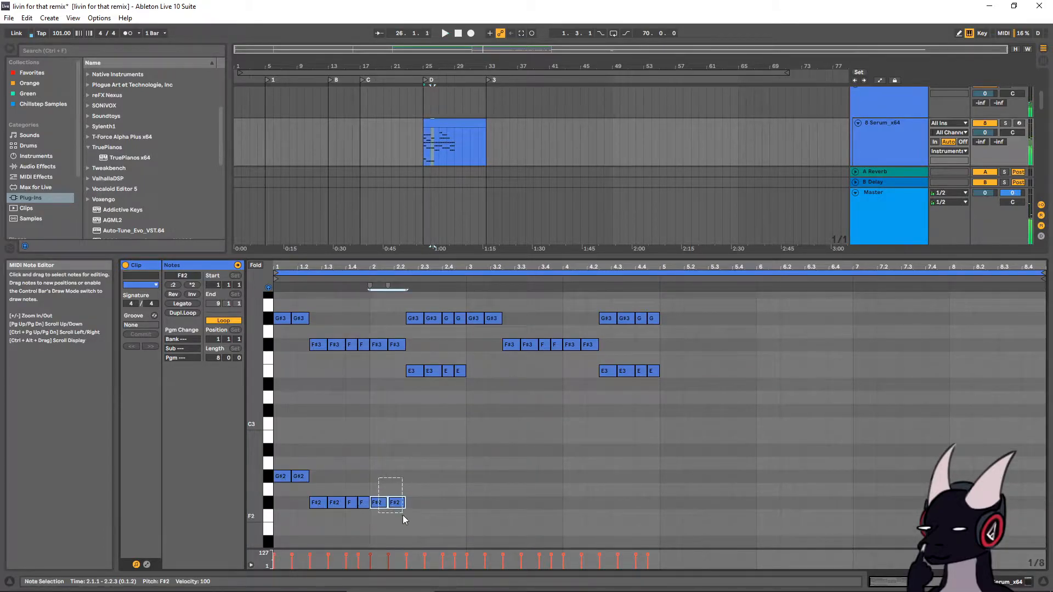
{"action": "key", "text": "Up"}
{"action": "key", "text": "Up"}
{"action": "key", "text": "Up"}
{"action": "key", "text": "Up"}
{"action": "key", "text": "Up"}
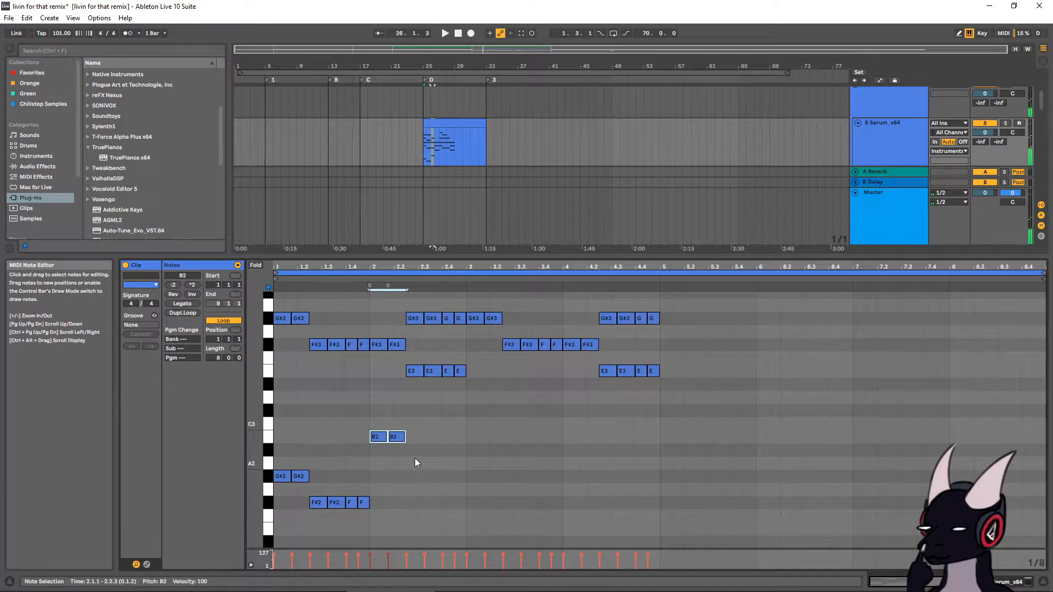
{"action": "left_click_drag", "start_coordinate": [377, 436], "coordinate": [410, 530]}
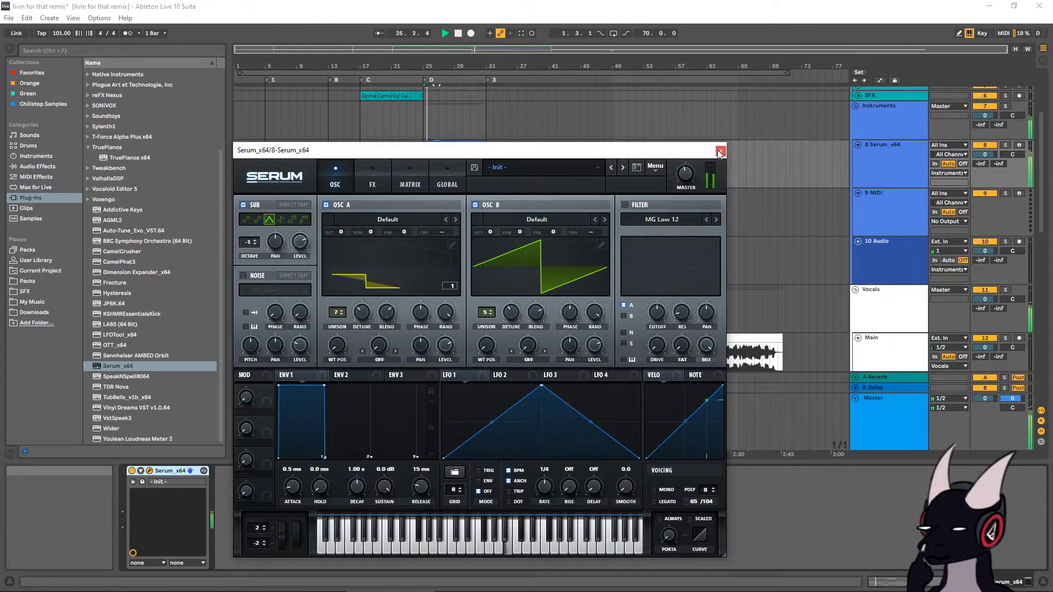
Set Serum's noise oscillator to the BrightWhite noise while the chords play
{"action": "left_click", "coordinate": [719, 152]}
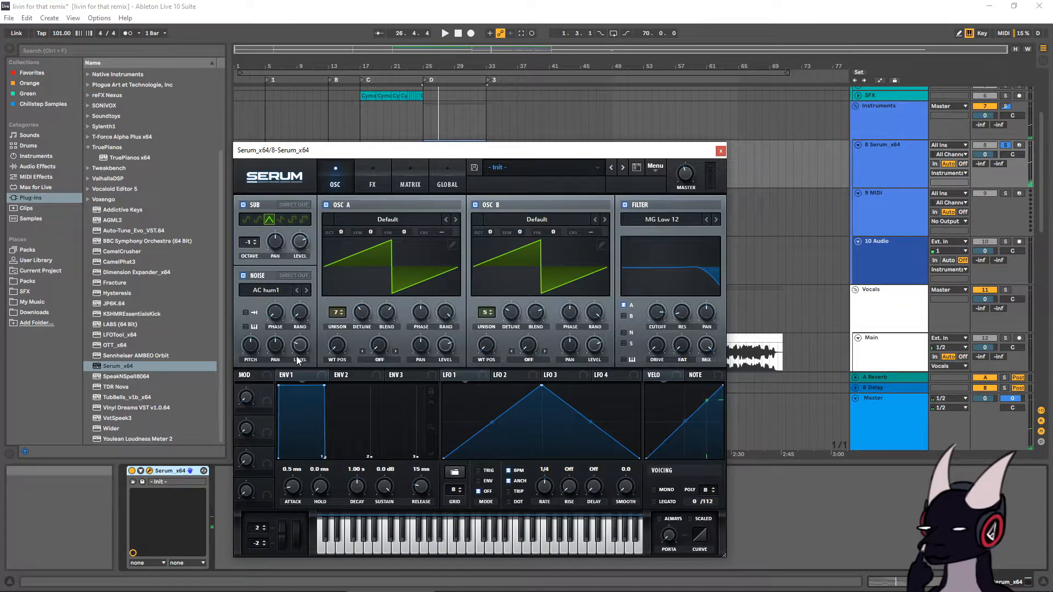
{"action": "key", "text": "space"}
{"action": "left_click", "coordinate": [266, 290]}
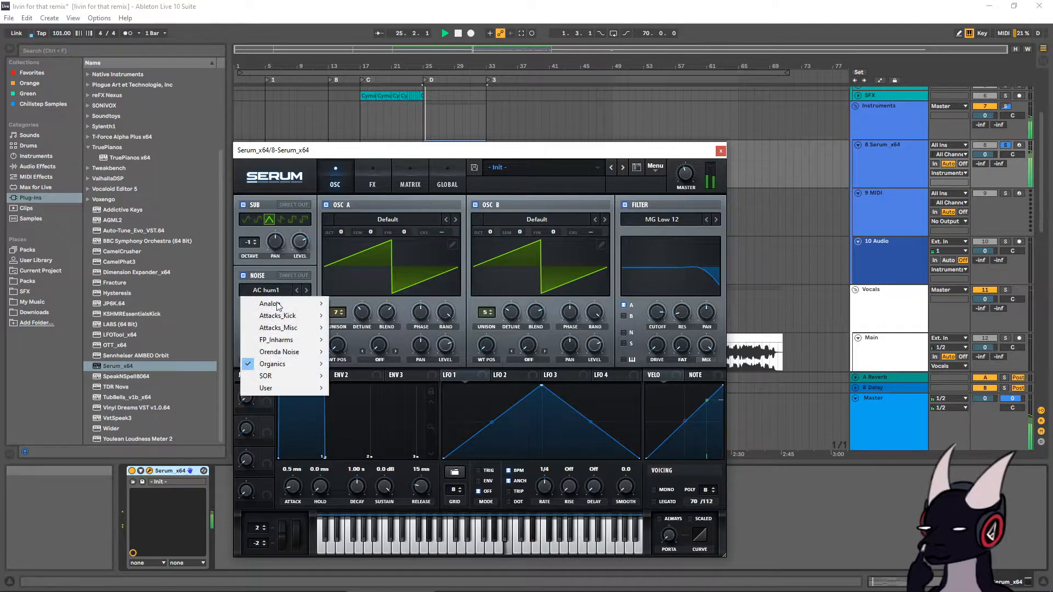
{"action": "mouse_move", "coordinate": [290, 303]}
{"action": "left_click", "coordinate": [364, 352]}
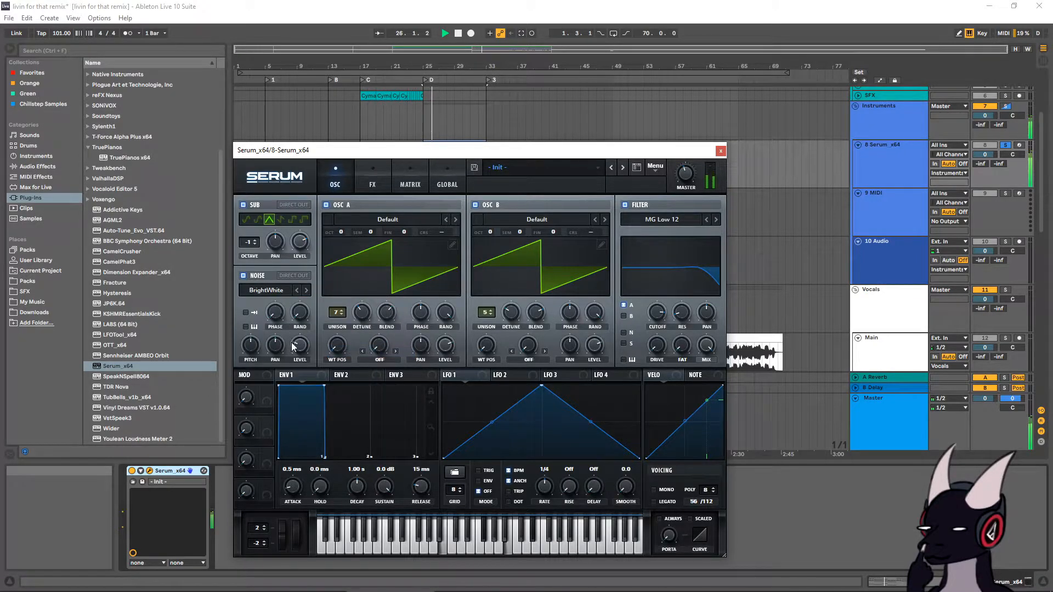
{"action": "mouse_move", "coordinate": [298, 344]}
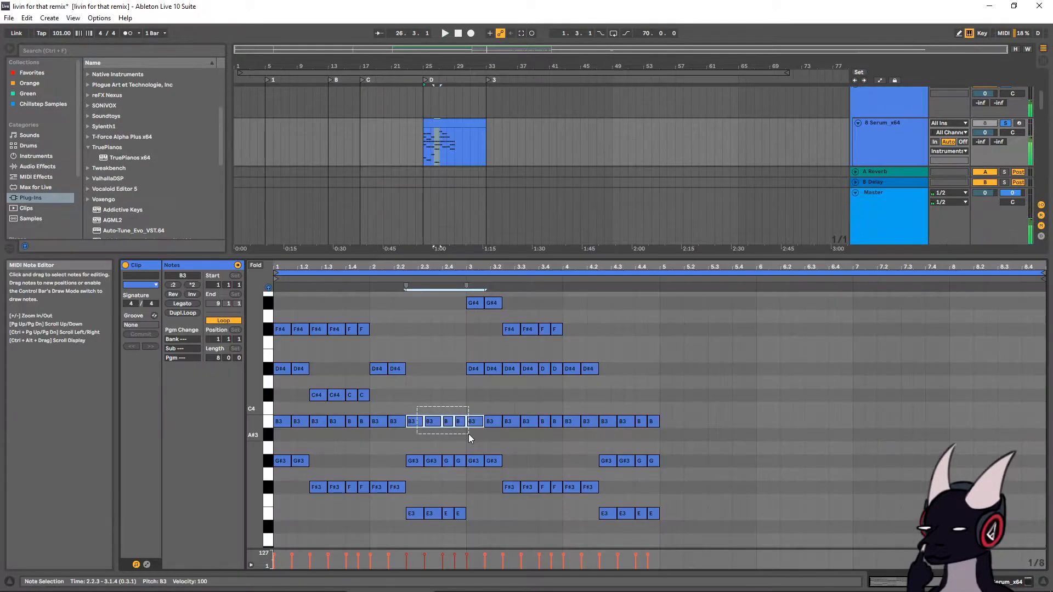
Try copying the four C#4 notes from bar 1 into the second half of bar 2 and play the result
{"action": "left_click", "coordinate": [408, 395]}
{"action": "left_click_drag", "start_coordinate": [409, 398], "coordinate": [413, 397]}
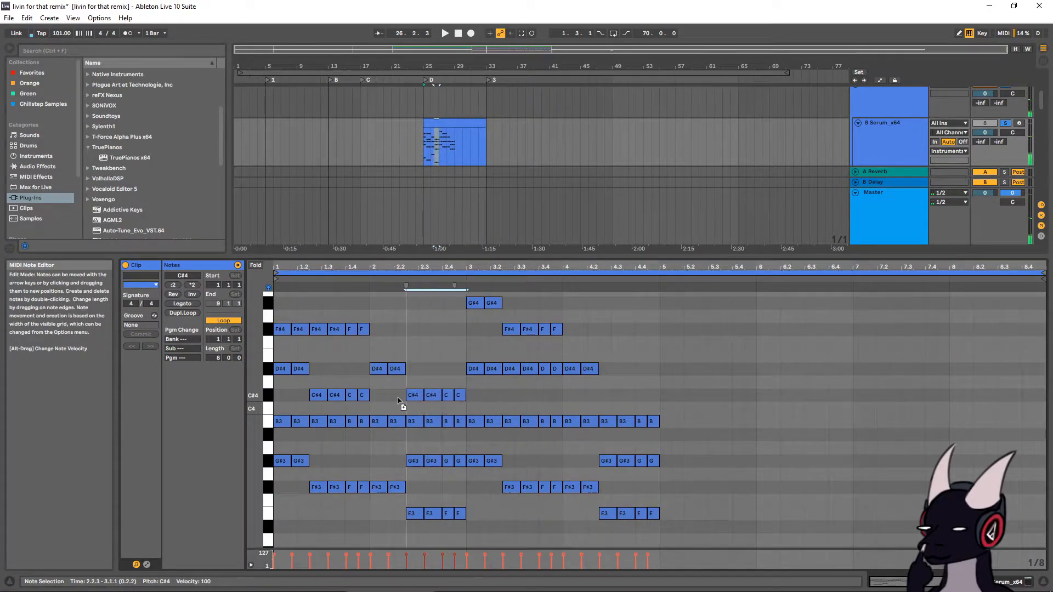
{"action": "key", "text": "space"}
{"action": "scroll", "coordinate": [468, 418], "scroll_direction": "down", "scroll_amount": 2}
{"action": "scroll", "coordinate": [468, 417], "scroll_direction": "down", "scroll_amount": 5}
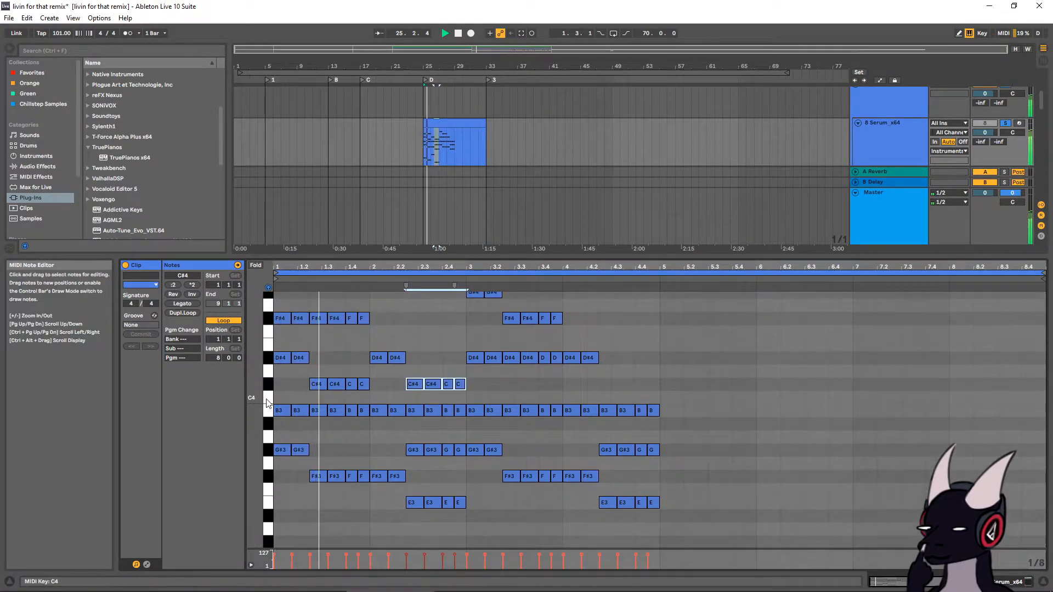
{"action": "scroll", "coordinate": [436, 406], "scroll_direction": "up", "scroll_amount": 1}
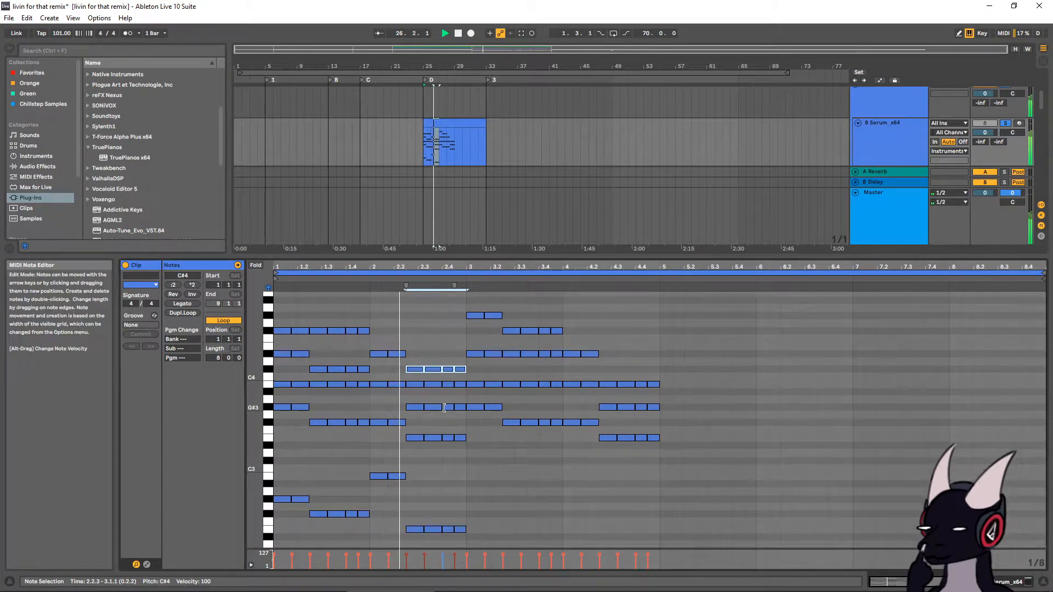
Delete the four C#4 notes from the second half of bar 2 and repeat the two-bar pattern through bar 8
{"action": "scroll", "coordinate": [438, 407], "scroll_direction": "down", "scroll_amount": 2}
{"action": "key", "text": "space"}
{"action": "left_click_drag", "start_coordinate": [413, 332], "coordinate": [462, 354]}
{"action": "key", "text": "space"}
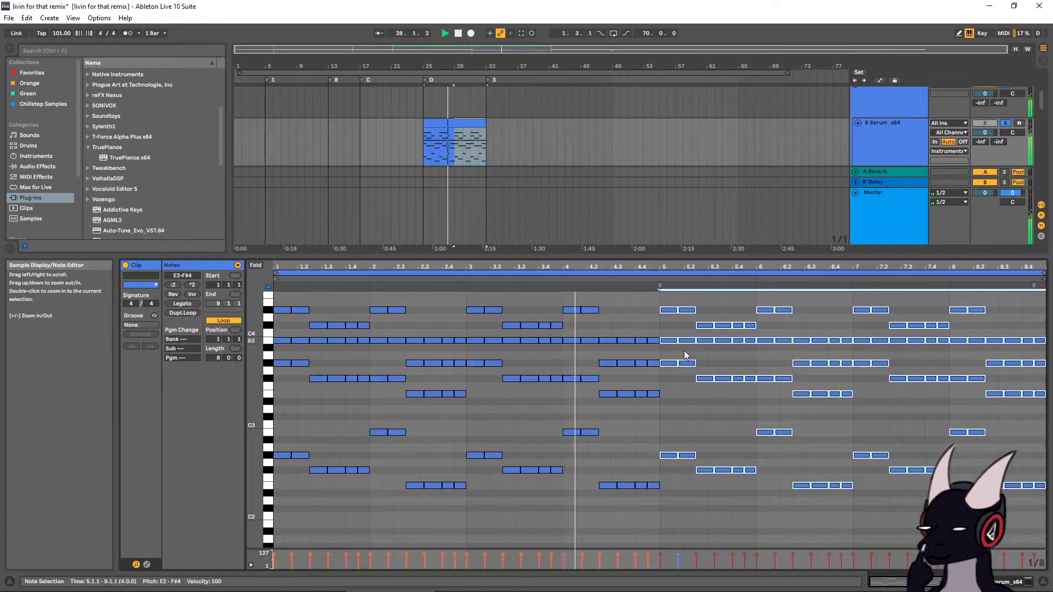
Rework the chords from clip bar 5 onward into a separate four-bar clip at bar 29 with a shorter, more broken rhythm
{"action": "scroll", "coordinate": [684, 355], "scroll_direction": "up", "scroll_amount": 3}
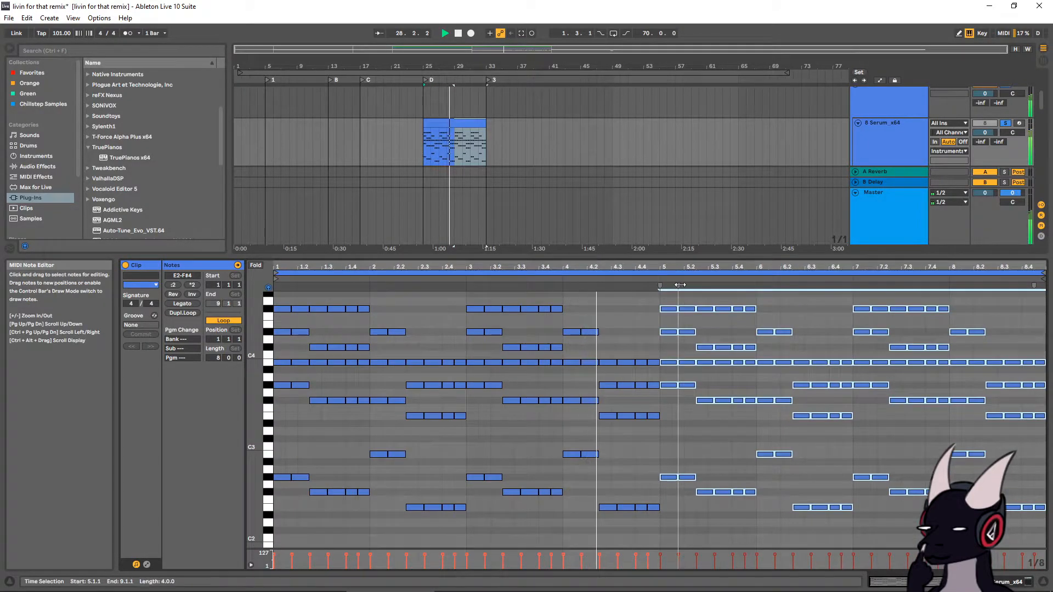
{"action": "scroll", "coordinate": [612, 320], "scroll_direction": "up", "scroll_amount": 4}
{"action": "left_click_drag", "start_coordinate": [613, 321], "coordinate": [692, 510]}
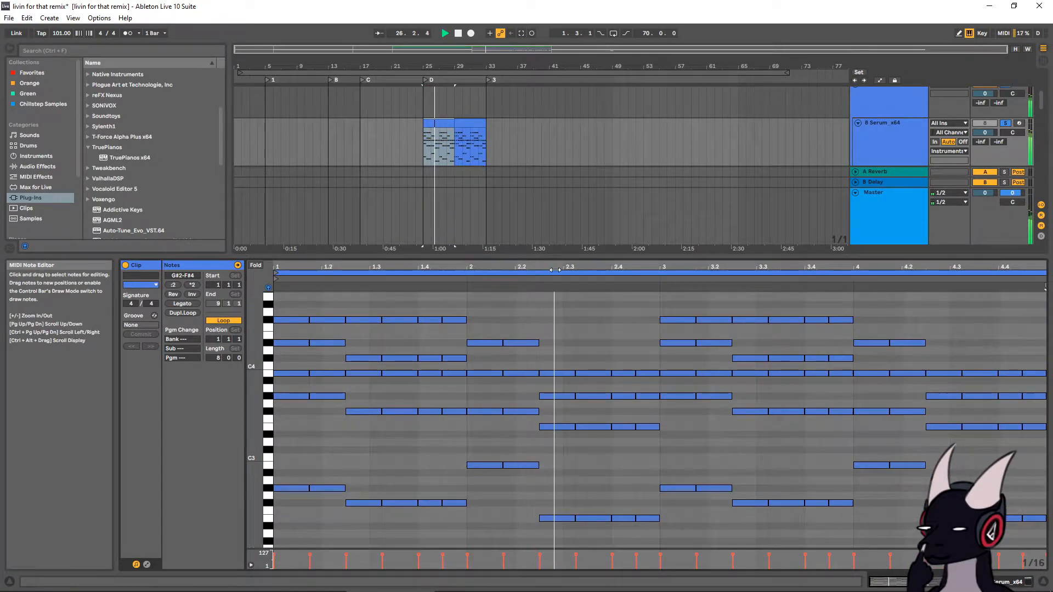
{"action": "left_click", "coordinate": [470, 123]}
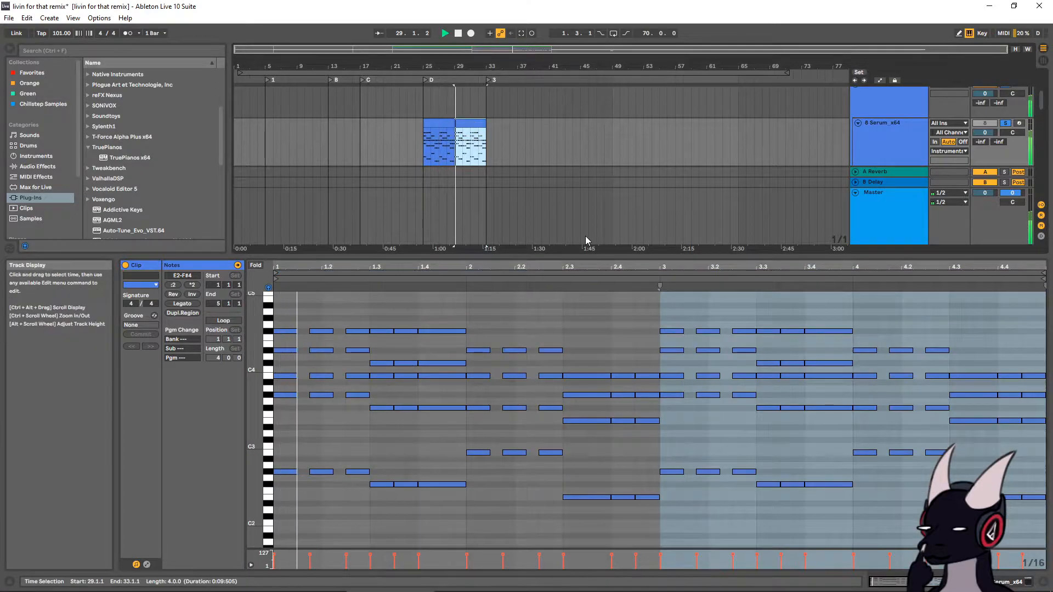
Save the Live Set, shrink the note editor and turn off the Serum track's solo
{"action": "left_click_drag", "start_coordinate": [527, 255], "coordinate": [528, 382]}
{"action": "scroll", "coordinate": [556, 215], "scroll_direction": "down", "scroll_amount": 5}
{"action": "key", "text": "ctrl+s"}
{"action": "scroll", "coordinate": [488, 214], "scroll_direction": "up", "scroll_amount": 8}
{"action": "left_click", "coordinate": [1005, 189]}
{"action": "scroll", "coordinate": [455, 172], "scroll_direction": "down", "scroll_amount": 1}
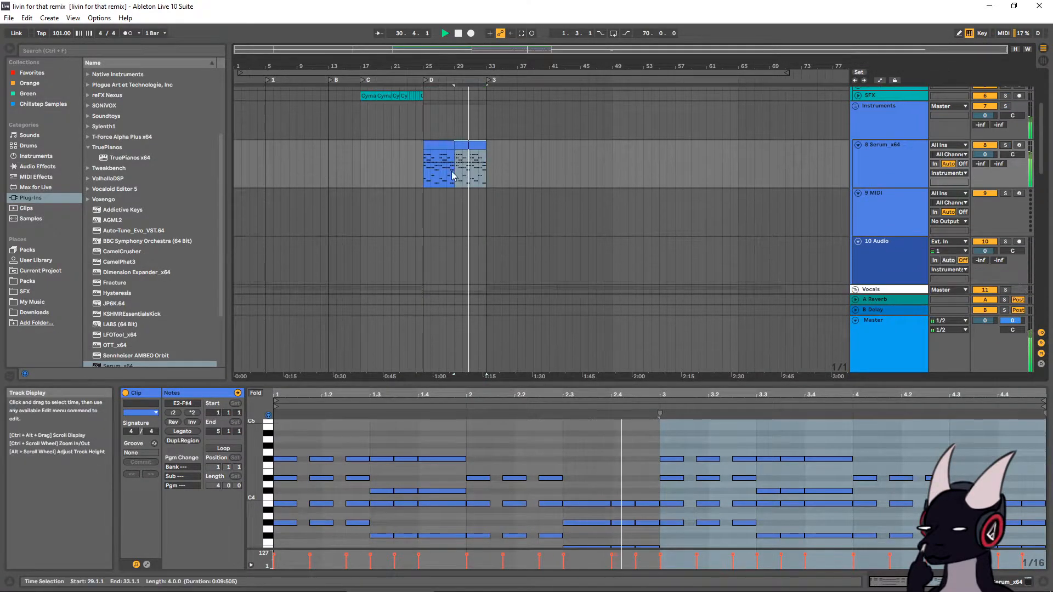
Play section D from bar 25 to hear the Serum chords together with the vocal chops
{"action": "left_click", "coordinate": [440, 146]}
{"action": "key", "text": "space"}
{"action": "key", "text": "space"}
{"action": "scroll", "coordinate": [563, 198], "scroll_direction": "down", "scroll_amount": 1}
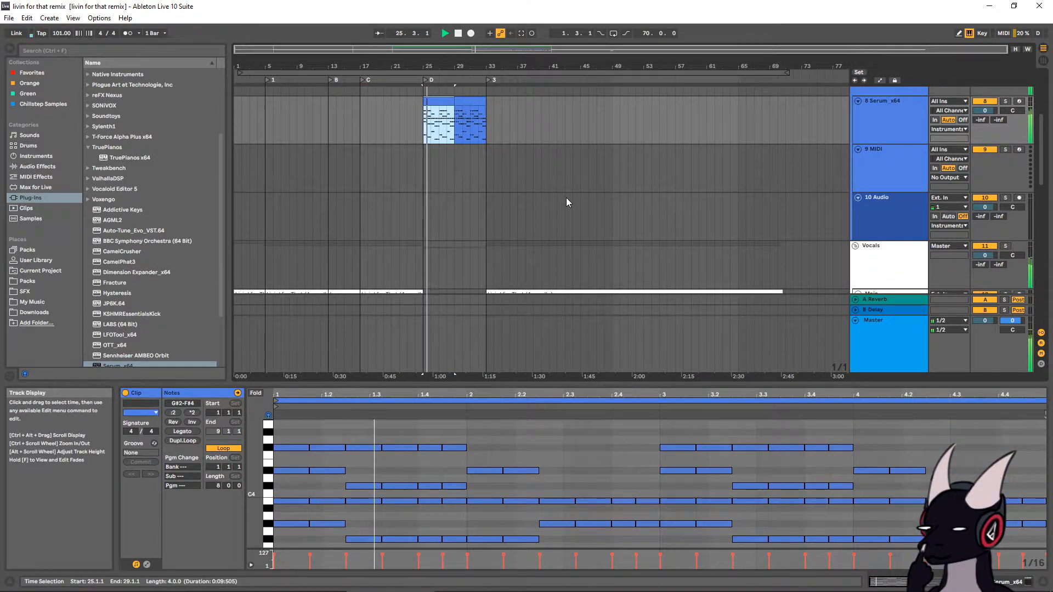
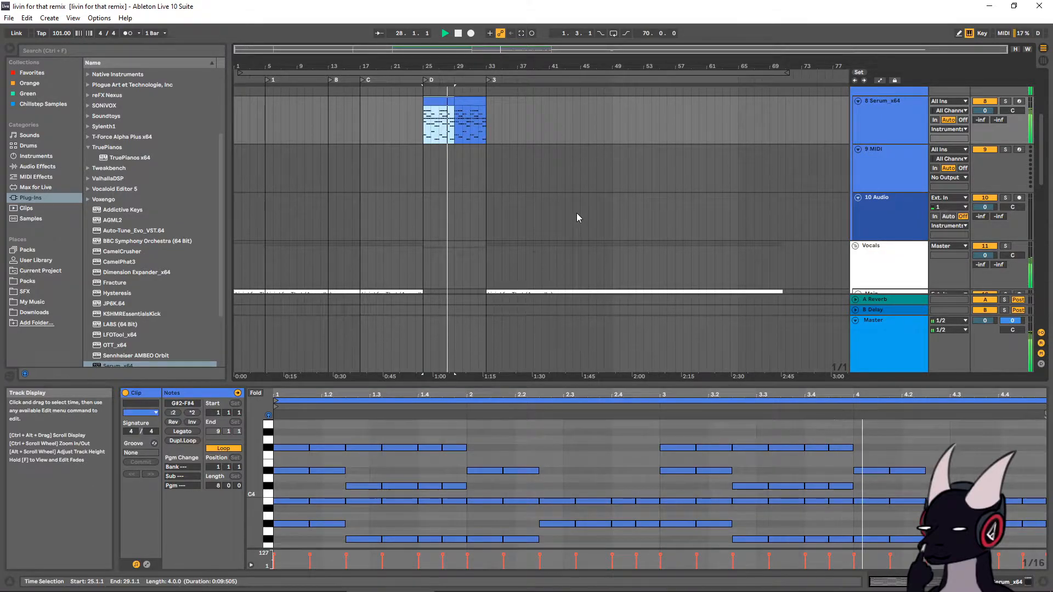
{"action": "scroll", "coordinate": [537, 176], "scroll_direction": "up", "scroll_amount": 1}
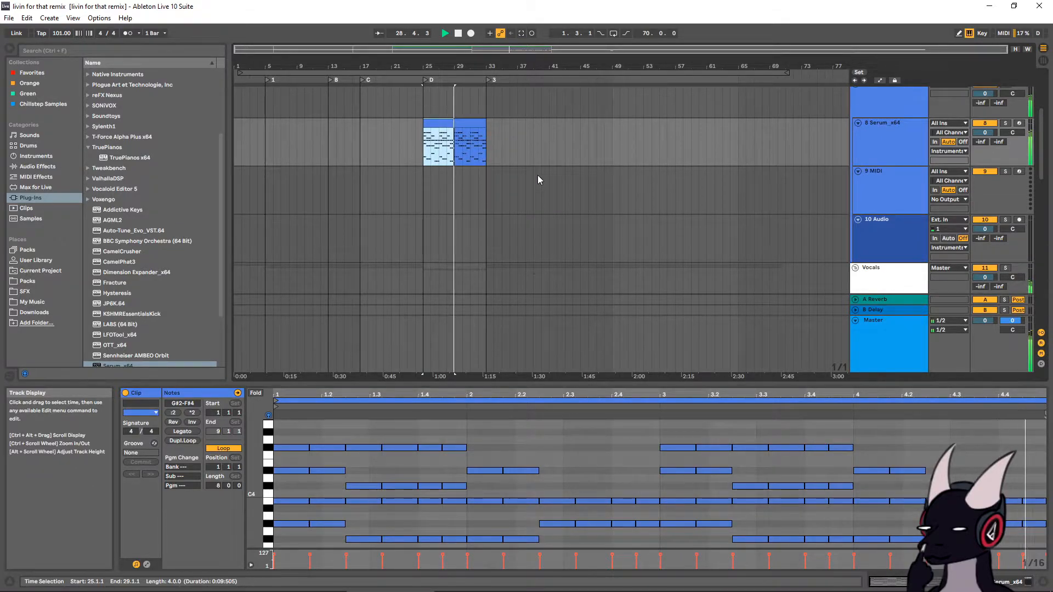
{"action": "scroll", "coordinate": [538, 176], "scroll_direction": "down", "scroll_amount": 3}
{"action": "scroll", "coordinate": [493, 250], "scroll_direction": "down", "scroll_amount": 2}
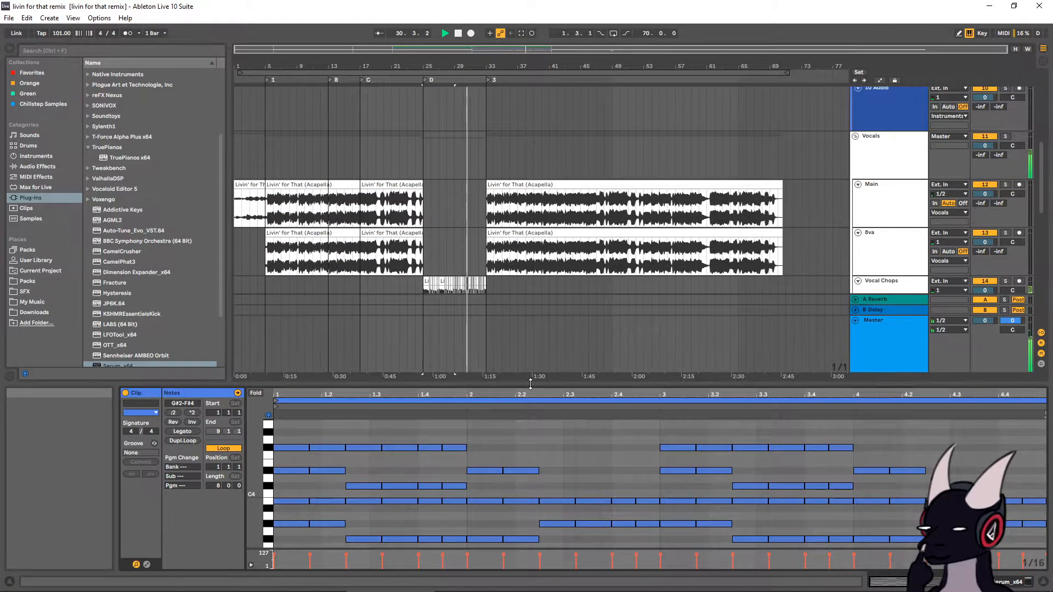
Move the four-bar Serum clip from bar 29 out to bar 61 and repeat the bar 25 chords through bar 33
{"action": "left_click_drag", "start_coordinate": [529, 384], "coordinate": [531, 452]}
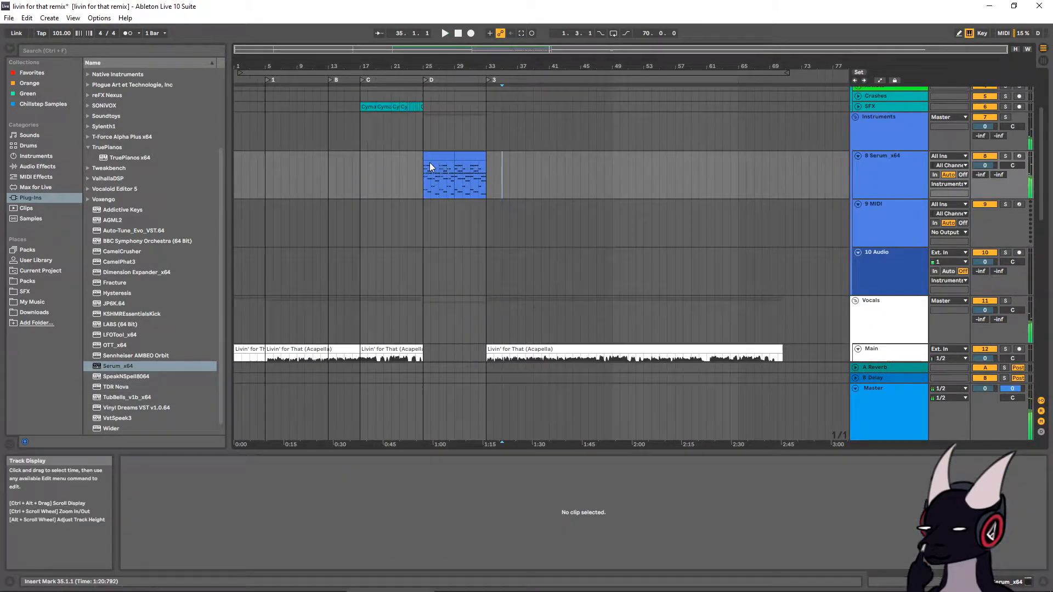
{"action": "left_click", "coordinate": [429, 160]}
{"action": "scroll", "coordinate": [520, 204], "scroll_direction": "down", "scroll_amount": 4}
{"action": "key", "text": "space"}
{"action": "scroll", "coordinate": [497, 207], "scroll_direction": "up", "scroll_amount": 5}
{"action": "mouse_move", "coordinate": [439, 179]}
{"action": "left_mouse_down"}
{"action": "mouse_move", "coordinate": [731, 179]}
{"action": "mouse_move", "coordinate": [439, 184]}
{"action": "left_mouse_up"}
Delete the vocal chops from bar 29 to bar 33
{"action": "scroll", "coordinate": [494, 192], "scroll_direction": "down", "scroll_amount": 4}
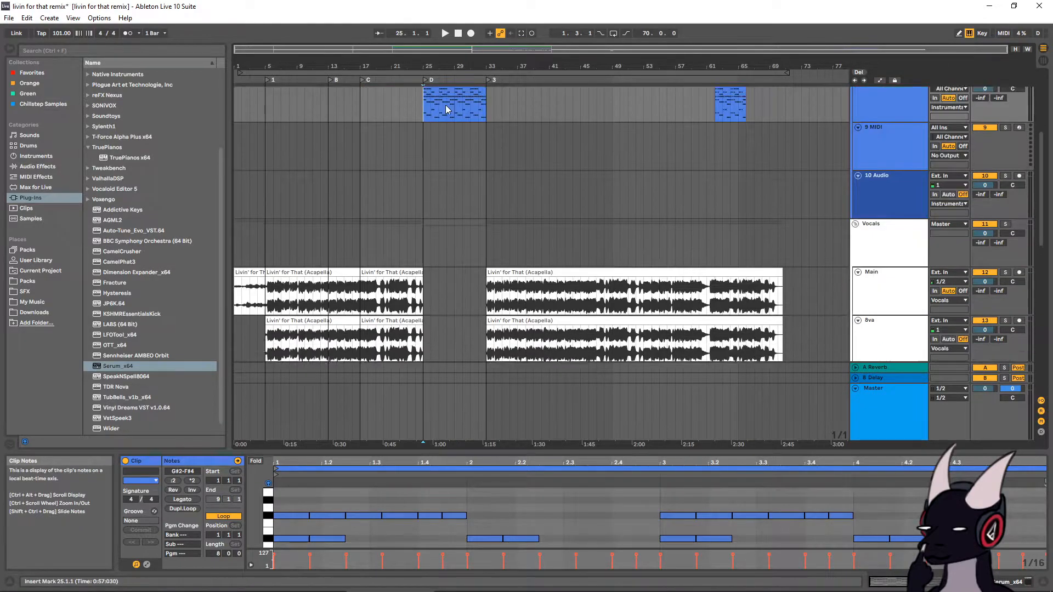
{"action": "scroll", "coordinate": [490, 299], "scroll_direction": "down", "scroll_amount": 4}
{"action": "left_click_drag", "start_coordinate": [448, 63], "coordinate": [422, 136]}
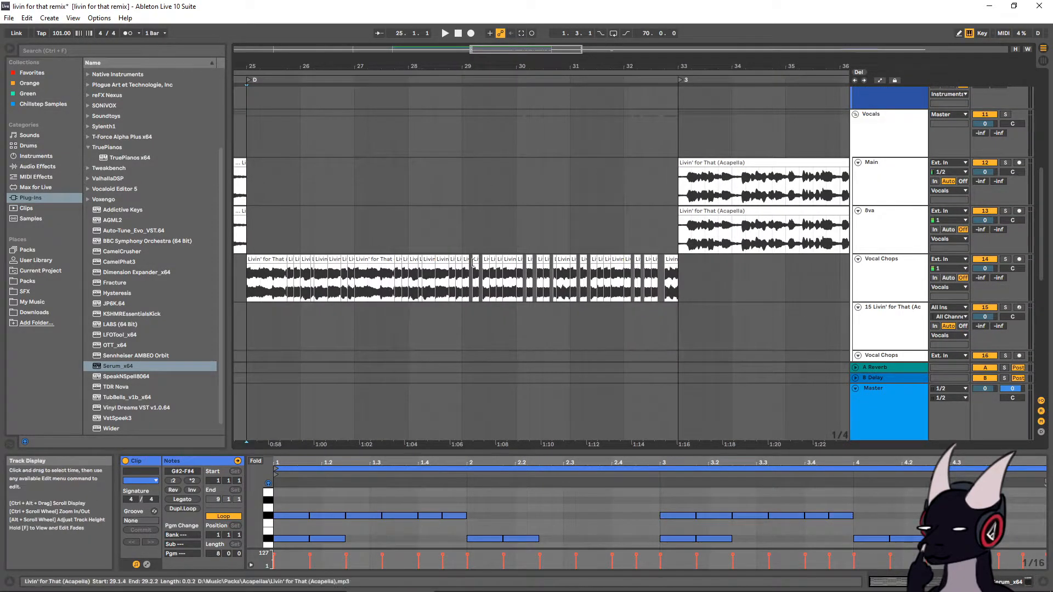
{"action": "left_click", "coordinate": [466, 282]}
{"action": "left_click", "coordinate": [670, 260], "text": "shift"}
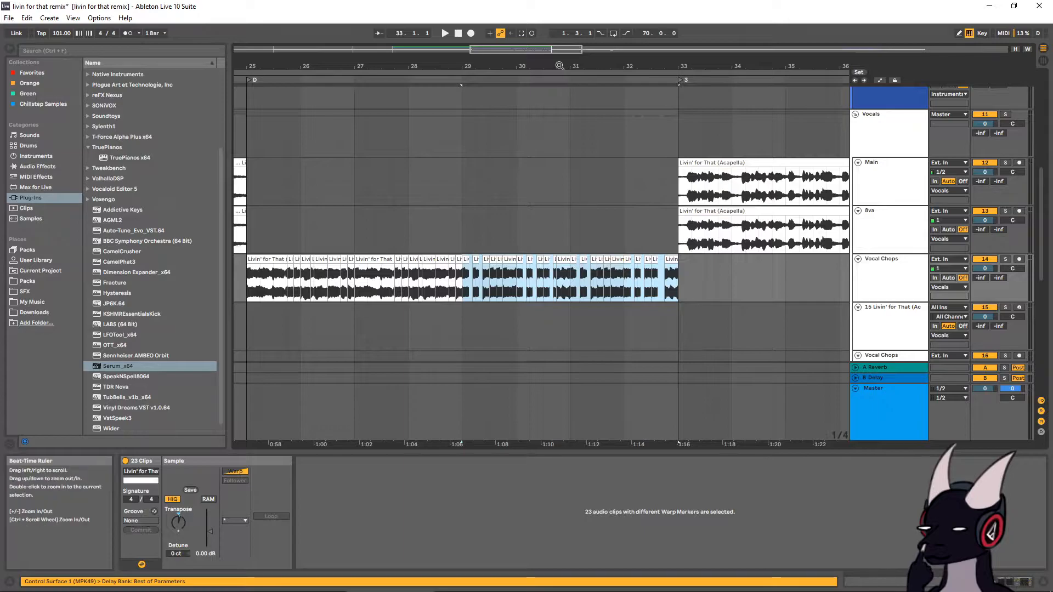
{"action": "left_click_drag", "start_coordinate": [559, 65], "coordinate": [530, 22]}
{"action": "key", "text": "Delete"}
Duplicate the vocal chops from bars 25 to 29 into bars 29 to 33 and save the Live Set
{"action": "left_click_drag", "start_coordinate": [510, 65], "coordinate": [454, 188]}
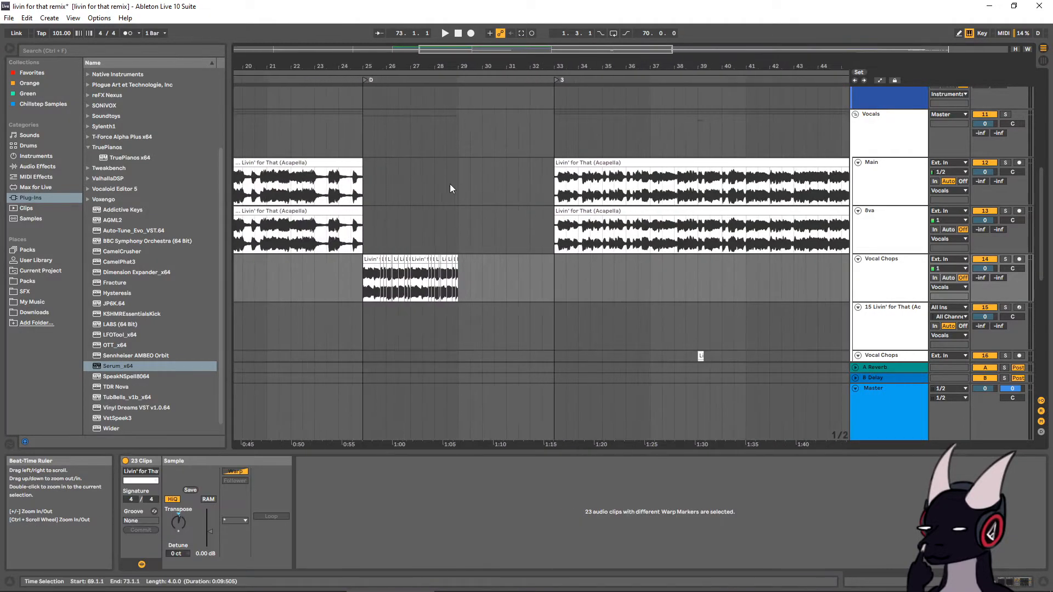
{"action": "left_click", "coordinate": [370, 260]}
{"action": "left_click", "coordinate": [455, 261], "text": "shift"}
{"action": "key", "text": "ctrl+d"}
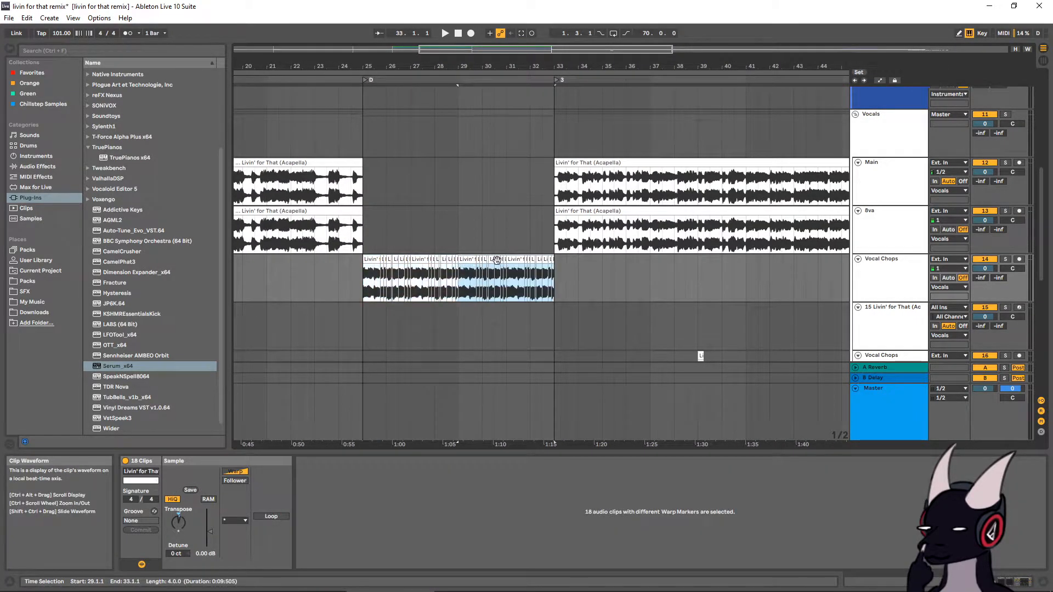
{"action": "scroll", "coordinate": [458, 248], "scroll_direction": "up", "scroll_amount": 2}
{"action": "left_click", "coordinate": [448, 171]}
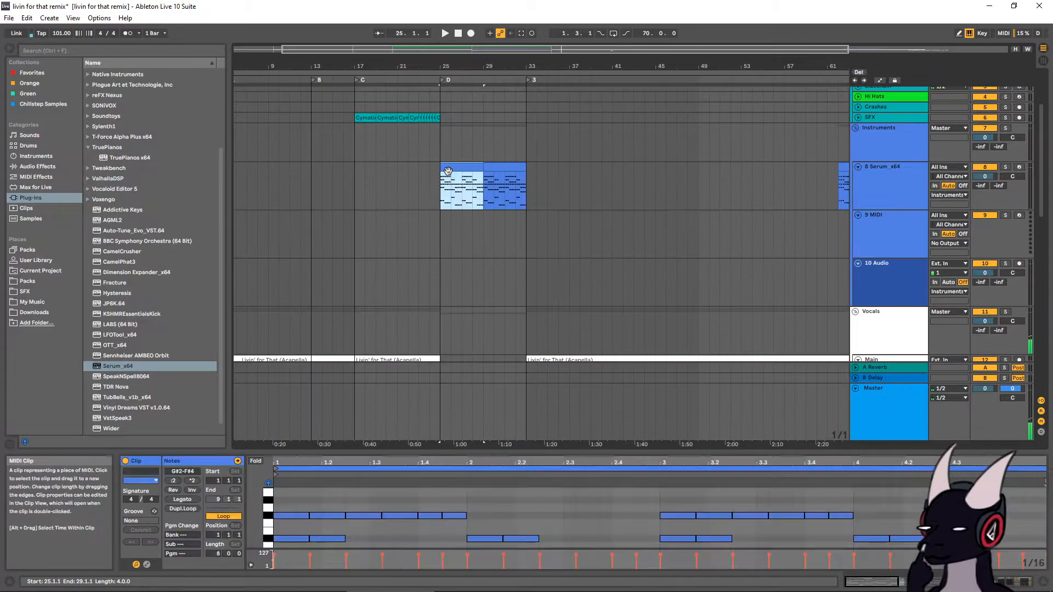
{"action": "key", "text": "ctrl+s"}
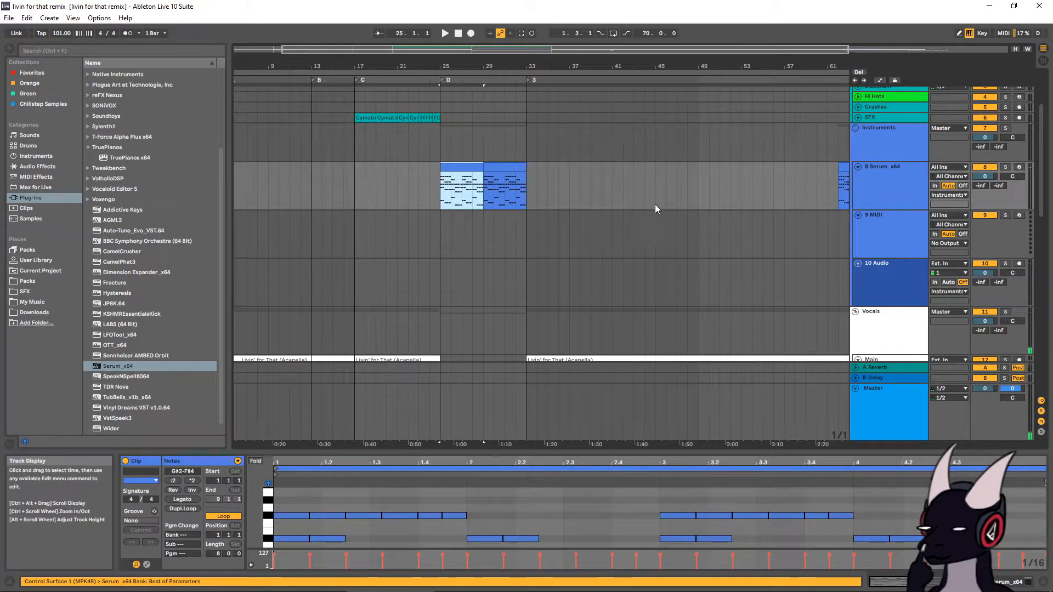
With the Serum chords soloed and playing, adjust the unison detune of oscillators A and B, setting B to about 0.10
{"action": "left_click", "coordinate": [906, 203]}
{"action": "left_click", "coordinate": [448, 168]}
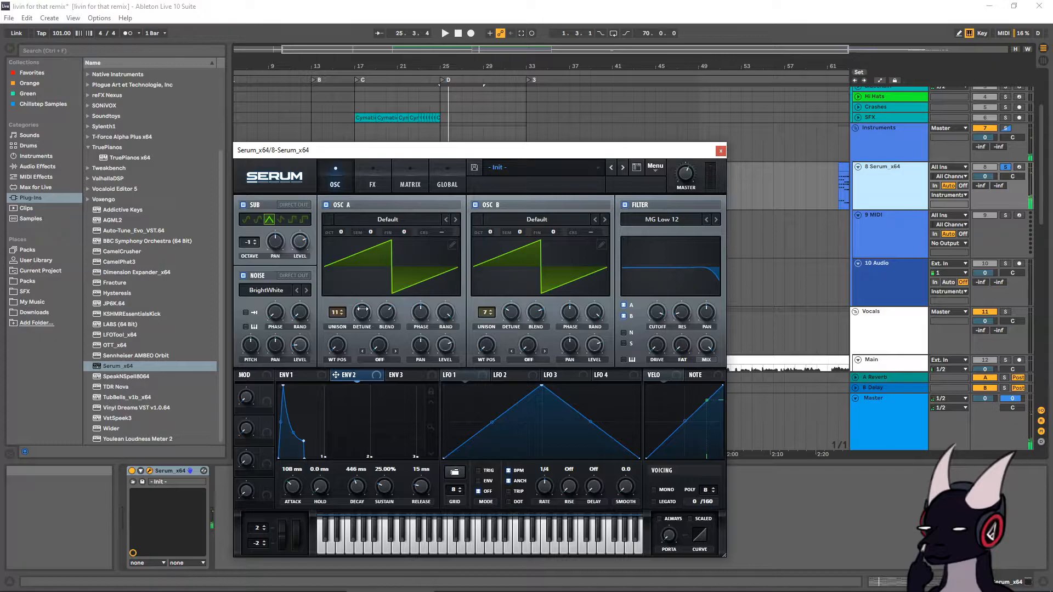
{"action": "left_click_drag", "start_coordinate": [385, 292], "coordinate": [388, 313]}
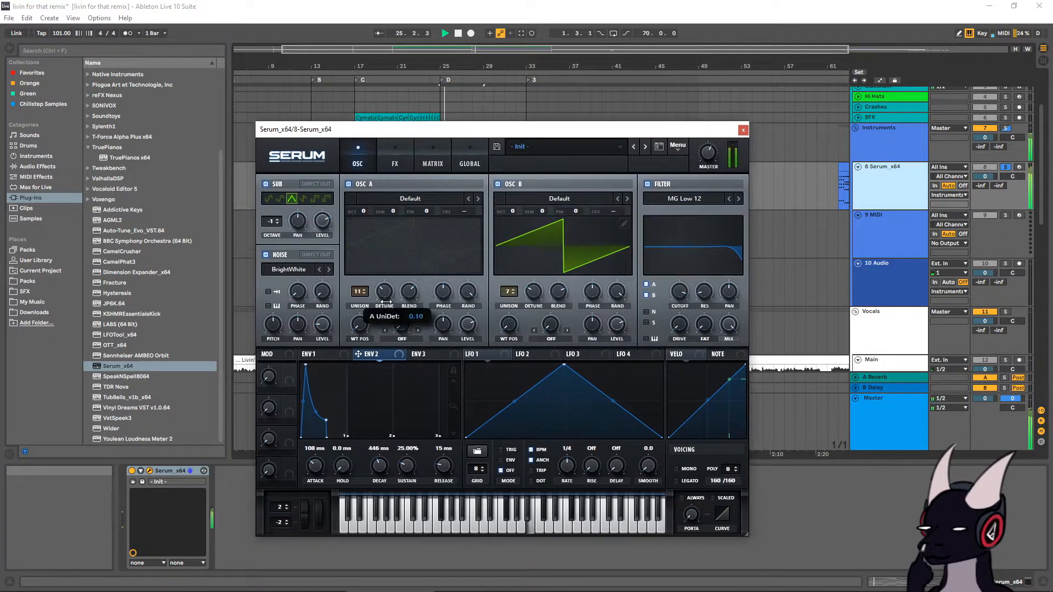
{"action": "scroll", "coordinate": [390, 298], "scroll_direction": "up", "scroll_amount": 2}
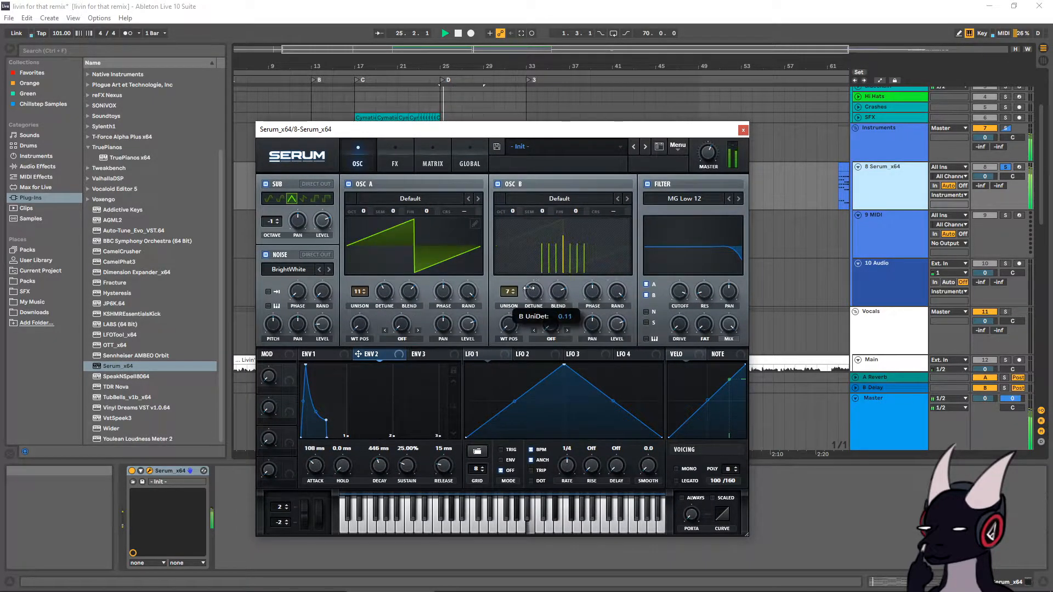
{"action": "left_click_drag", "start_coordinate": [533, 292], "coordinate": [535, 266]}
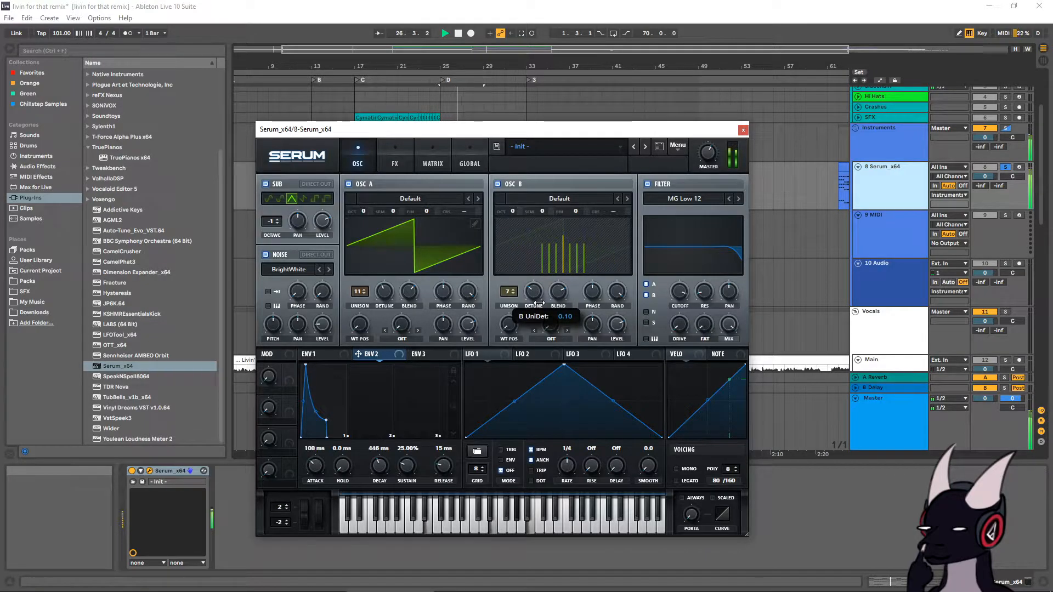
{"action": "left_click_drag", "start_coordinate": [385, 291], "coordinate": [385, 277]}
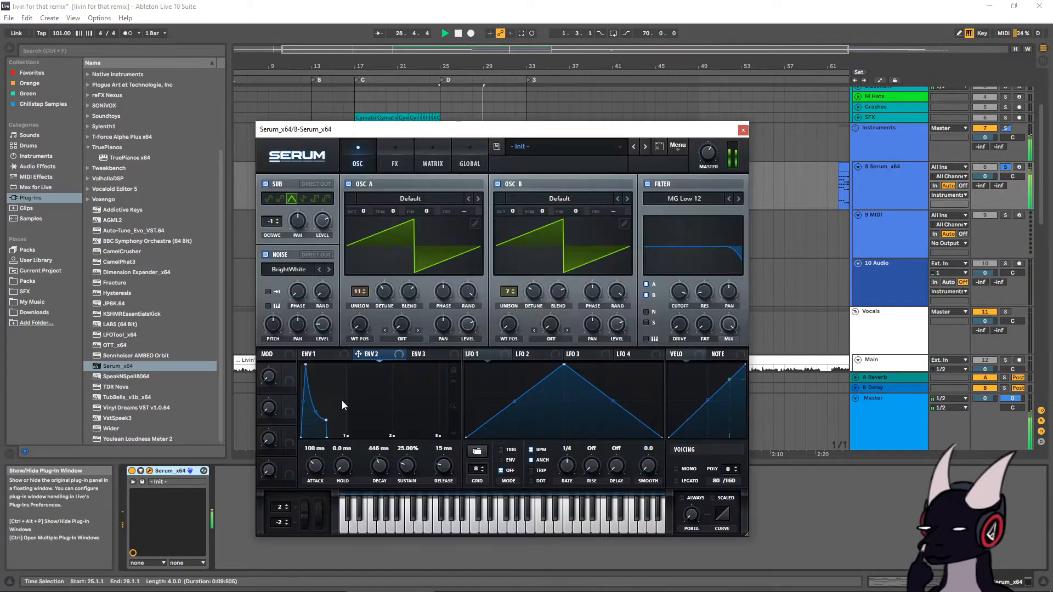
{"action": "key", "text": "space"}
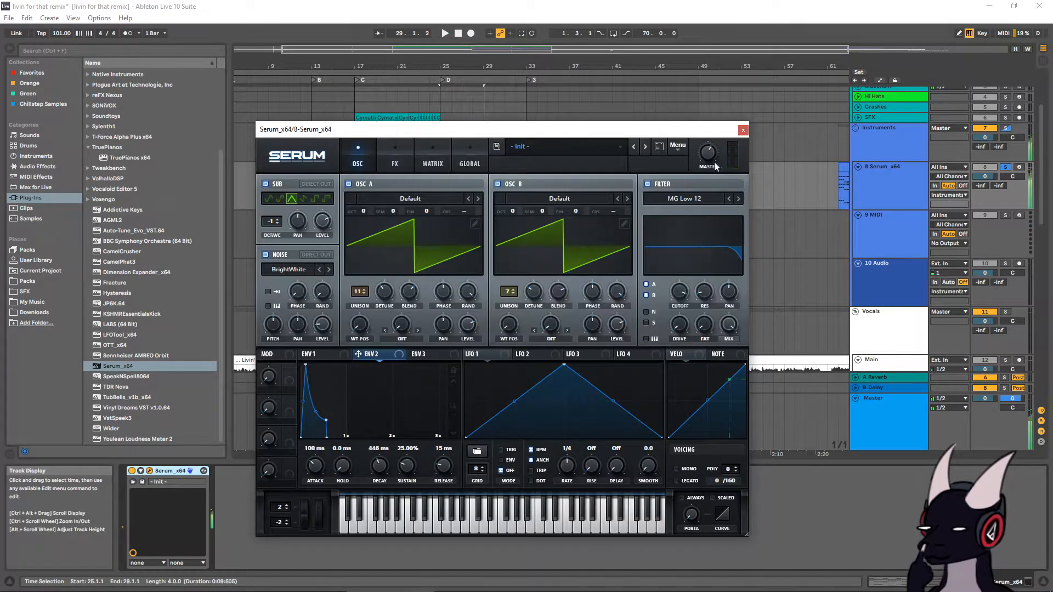
Set the gain of Serum's compressor effect to 7.1 dB while playing the chords
{"action": "left_click", "coordinate": [395, 159]}
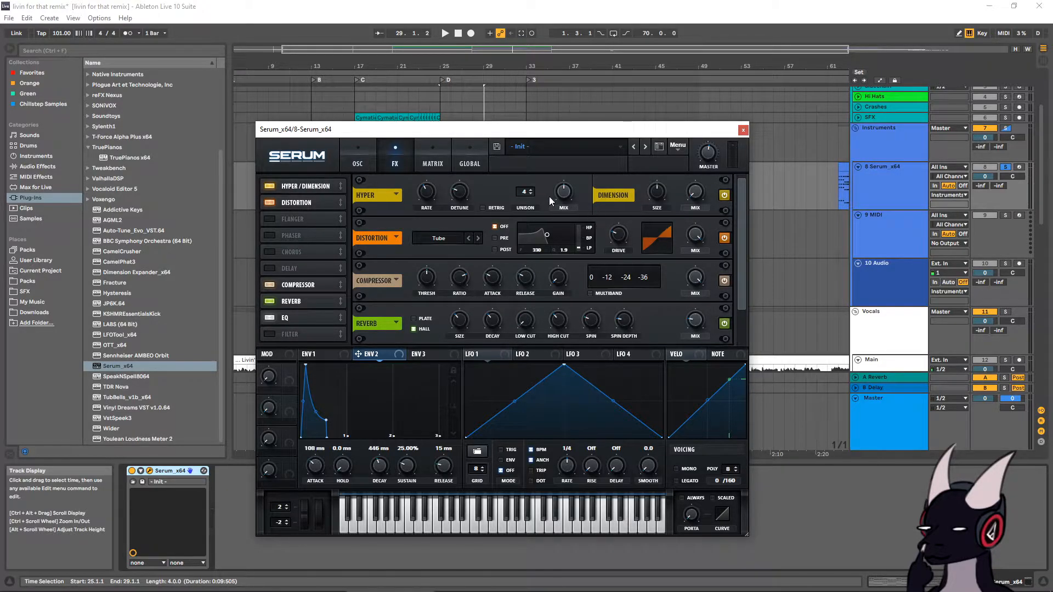
{"action": "scroll", "coordinate": [554, 204], "scroll_direction": "down", "scroll_amount": 2}
{"action": "key", "text": "space"}
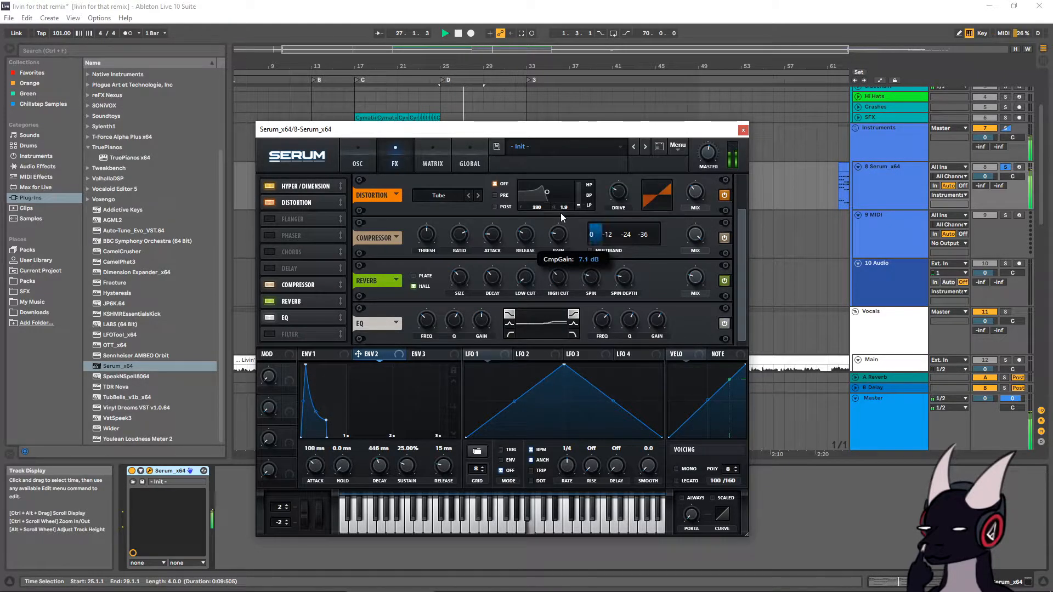
{"action": "left_click", "coordinate": [480, 132]}
{"action": "left_click_drag", "start_coordinate": [479, 134], "coordinate": [479, 182]}
In the Sidechain track's Kick / Snare clip, merge the C#1 notes into C1 and transpose all notes up two octaves to C3
{"action": "left_click", "coordinate": [823, 180]}
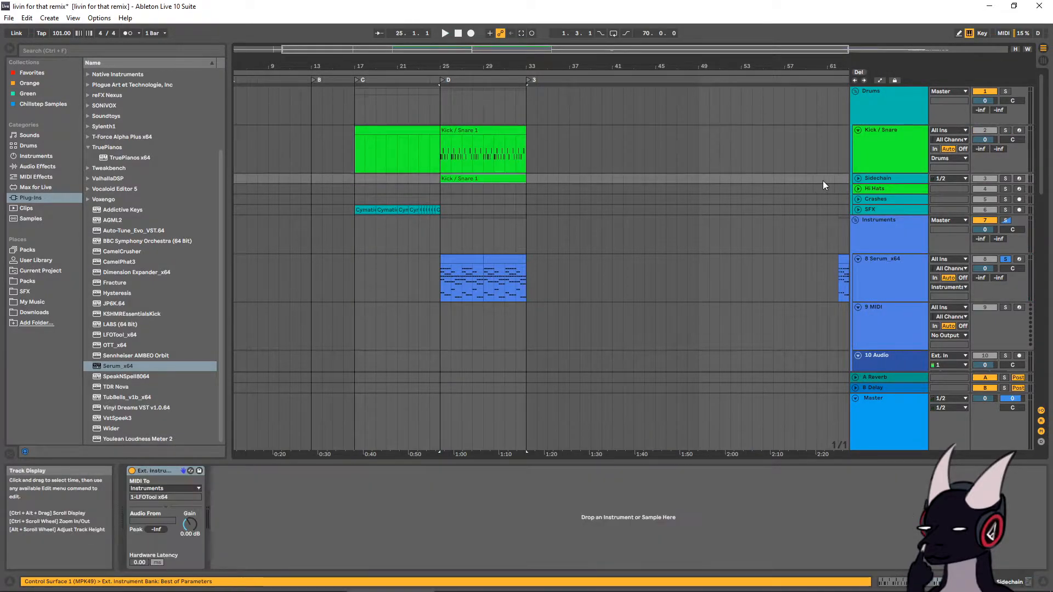
{"action": "left_click", "coordinate": [858, 178]}
{"action": "left_click", "coordinate": [483, 200]}
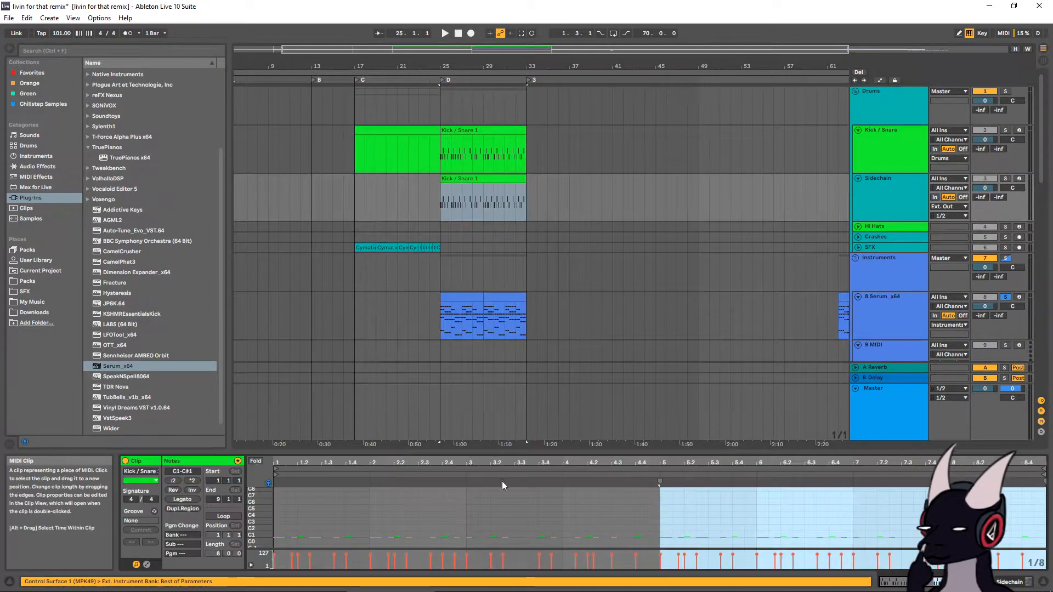
{"action": "double_click", "coordinate": [519, 456]}
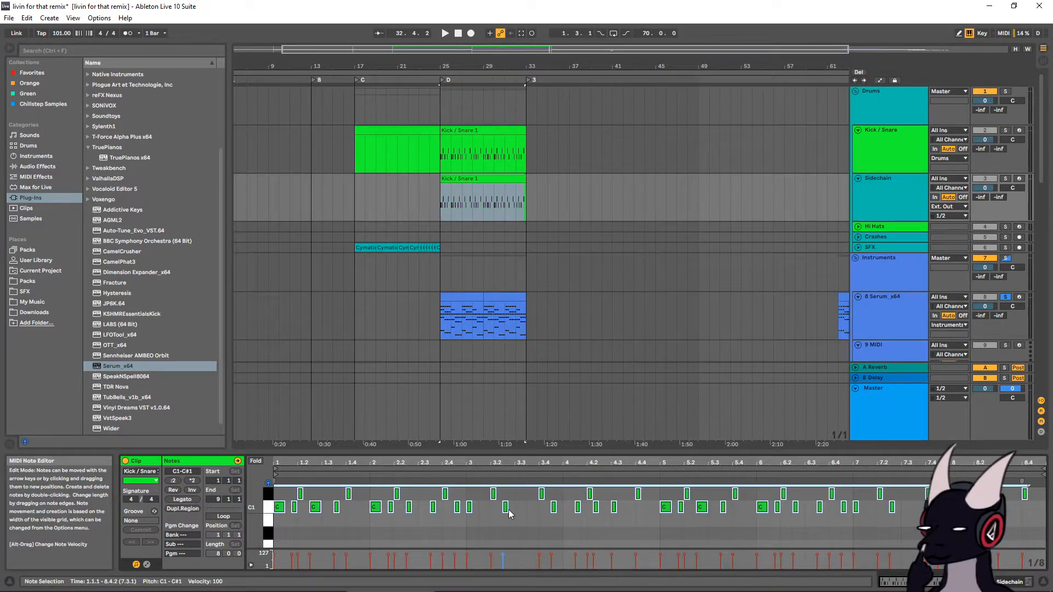
{"action": "left_click", "coordinate": [269, 496]}
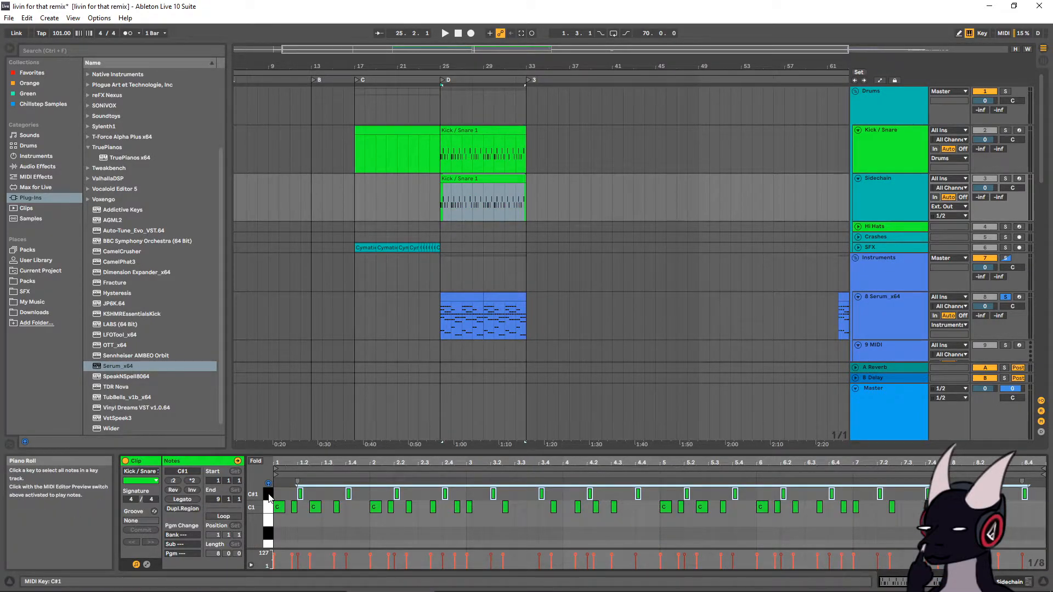
{"action": "key", "text": "Down"}
{"action": "left_click", "coordinate": [266, 505]}
{"action": "key", "text": "shift+Up"}
{"action": "key", "text": "shift+Up"}
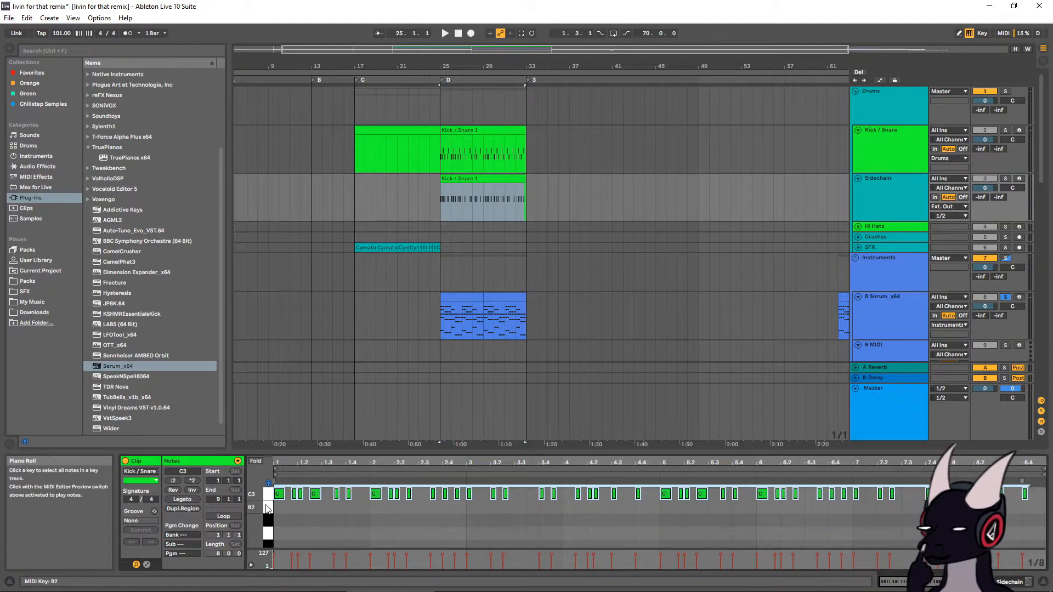
Reshape the LFOTool curve on the Instruments group with a rise over the first quarter, a higher start point and an adjusted bend
{"action": "scroll", "coordinate": [651, 235], "scroll_direction": "down", "scroll_amount": 3}
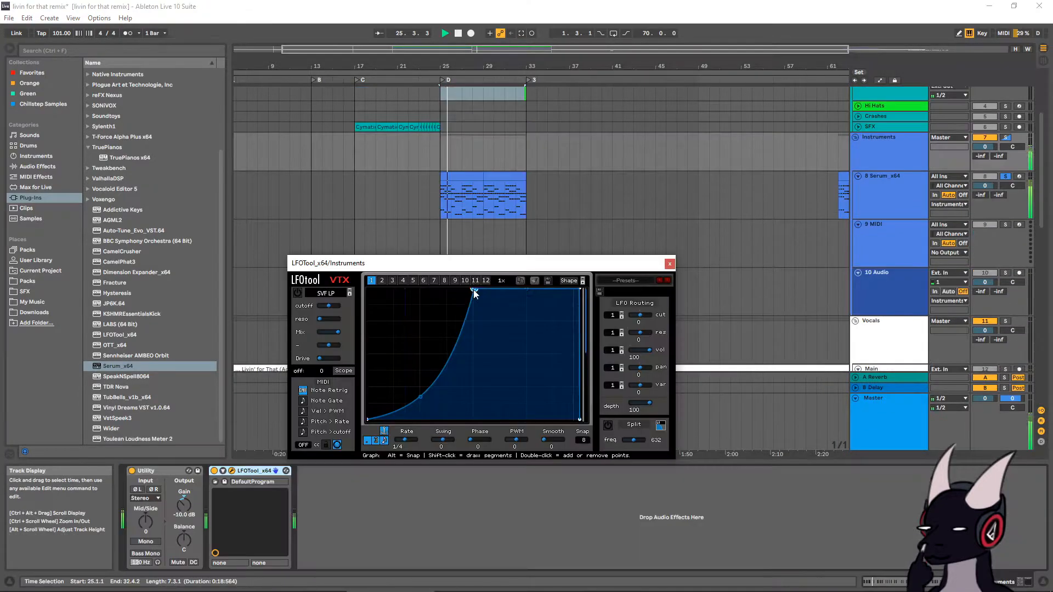
{"action": "left_click_drag", "start_coordinate": [475, 290], "coordinate": [420, 254]}
{"action": "key", "text": "space"}
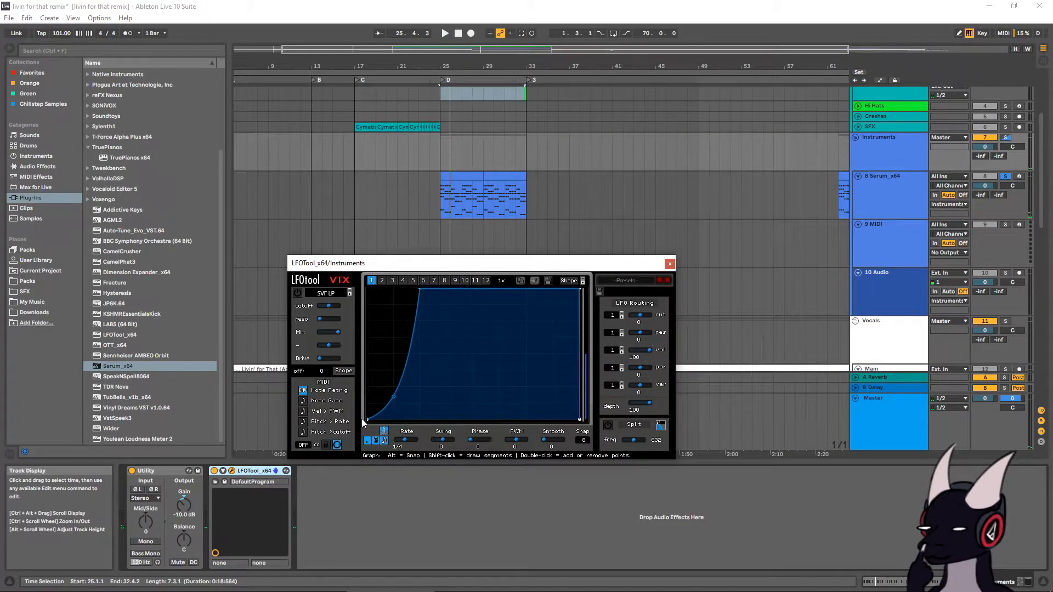
{"action": "left_click_drag", "start_coordinate": [372, 415], "coordinate": [357, 369]}
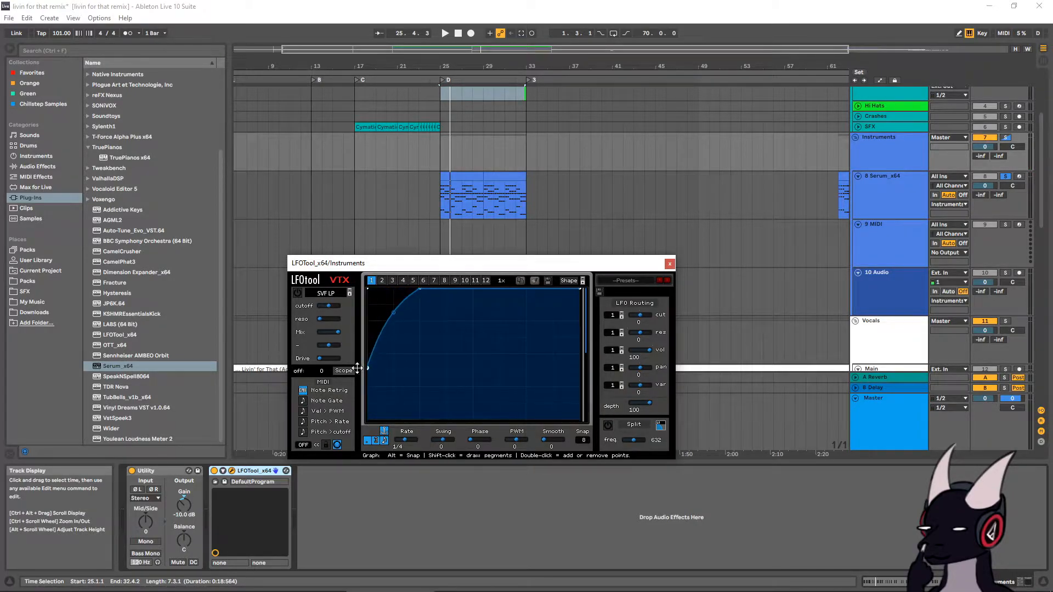
{"action": "left_click_drag", "start_coordinate": [393, 318], "coordinate": [394, 355]}
{"action": "key", "text": "space"}
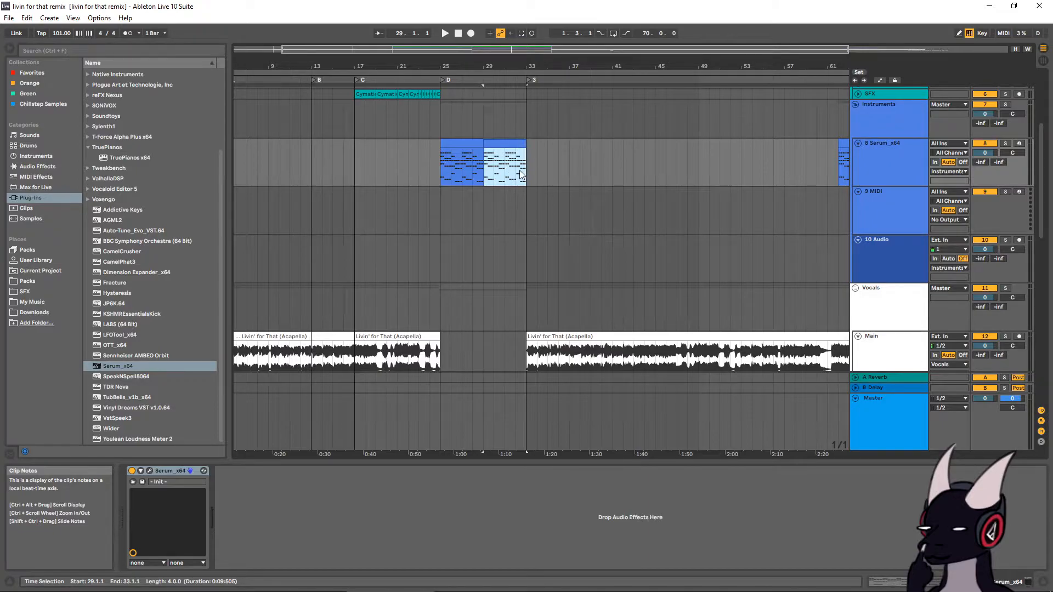
Add OTT and CamelCrusher after Serum on the Serum track and close their plug-in windows
{"action": "scroll", "coordinate": [519, 170], "scroll_direction": "up", "scroll_amount": 1}
{"action": "left_click", "coordinate": [870, 161]}
{"action": "left_click_drag", "start_coordinate": [114, 345], "coordinate": [281, 506]}
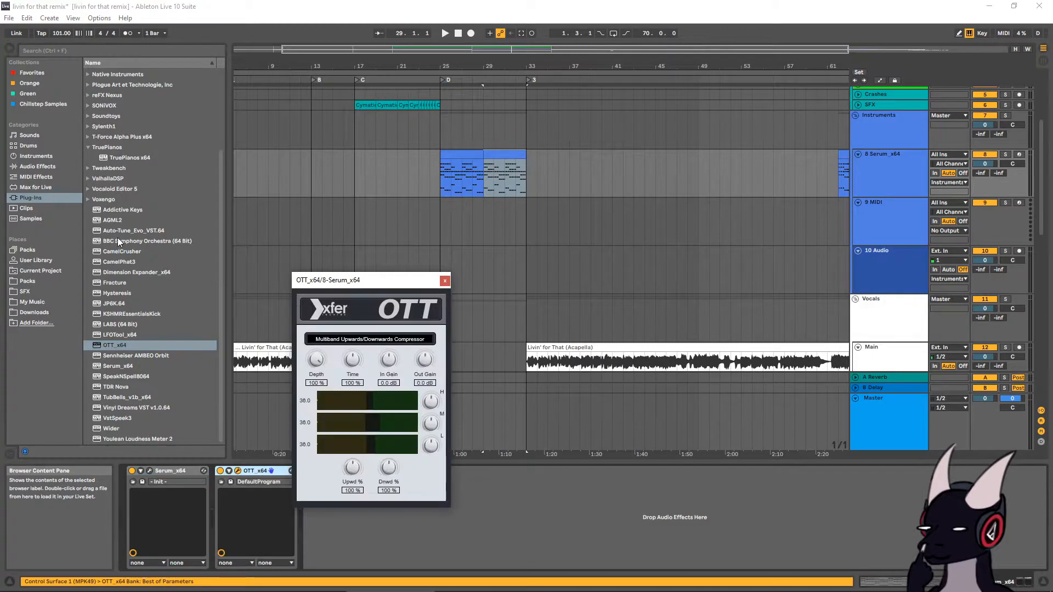
{"action": "left_click_drag", "start_coordinate": [121, 252], "coordinate": [454, 488]}
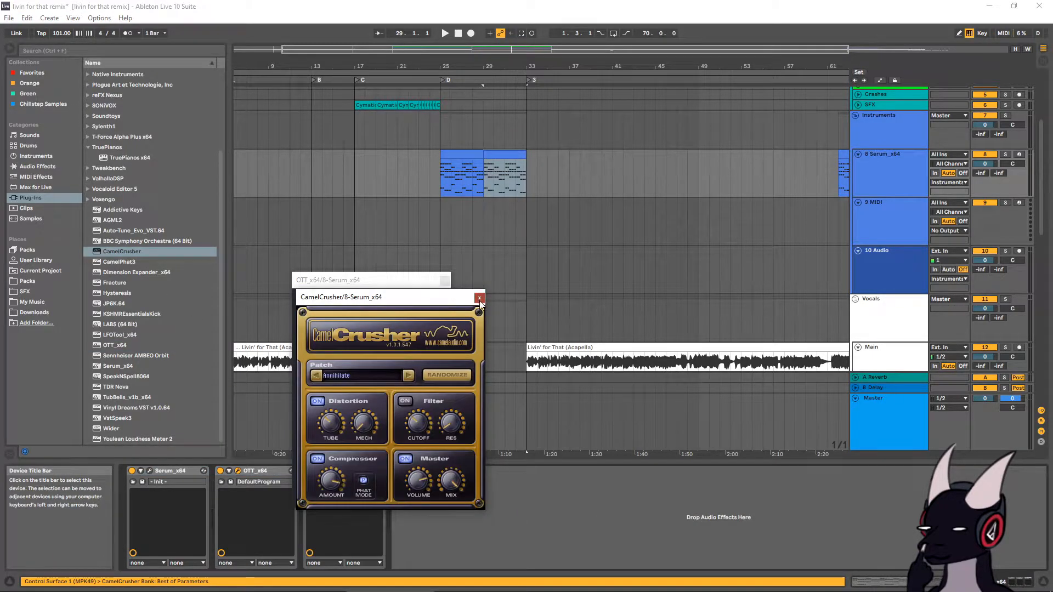
{"action": "left_click", "coordinate": [479, 298]}
{"action": "left_click", "coordinate": [445, 281]}
Add FabFilter Pro-Q 3 at the end of the Serum track's effect chain
{"action": "left_click", "coordinate": [44, 166]}
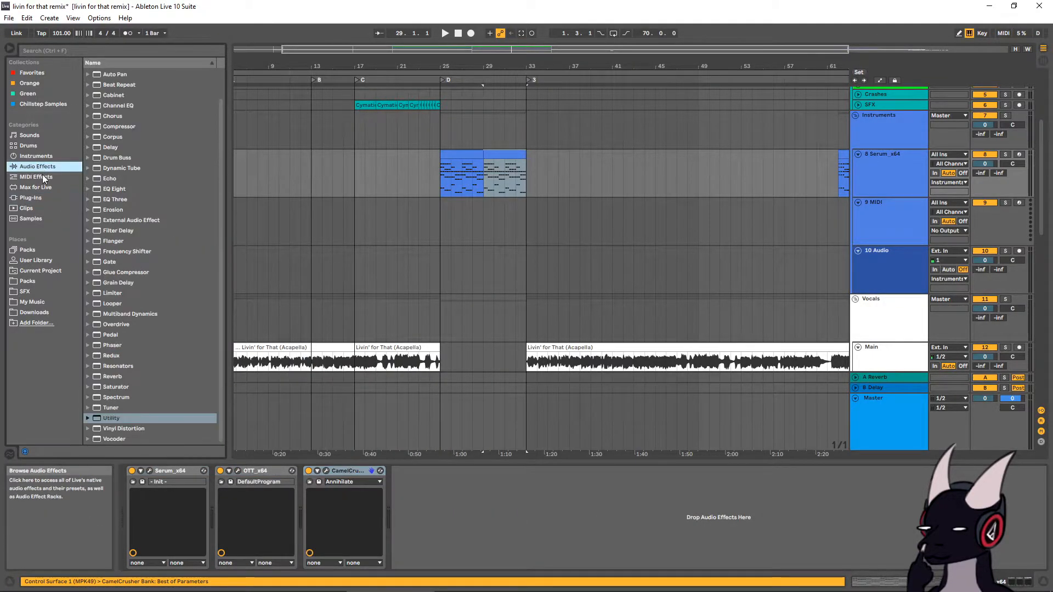
{"action": "left_click", "coordinate": [113, 188]}
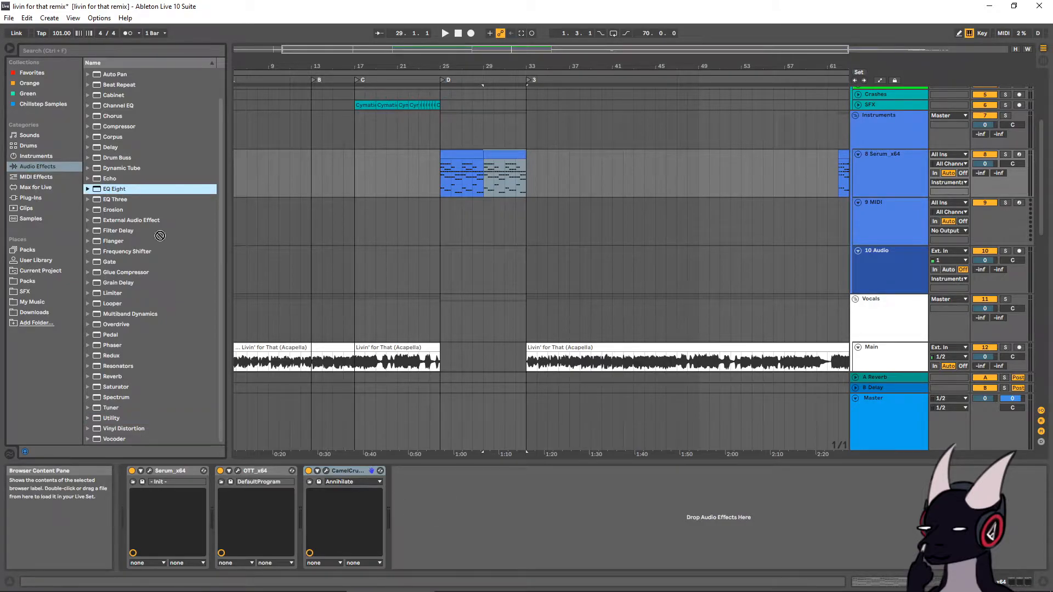
{"action": "left_click", "coordinate": [26, 197]}
{"action": "scroll", "coordinate": [124, 177], "scroll_direction": "up", "scroll_amount": 3}
{"action": "left_click", "coordinate": [116, 136]}
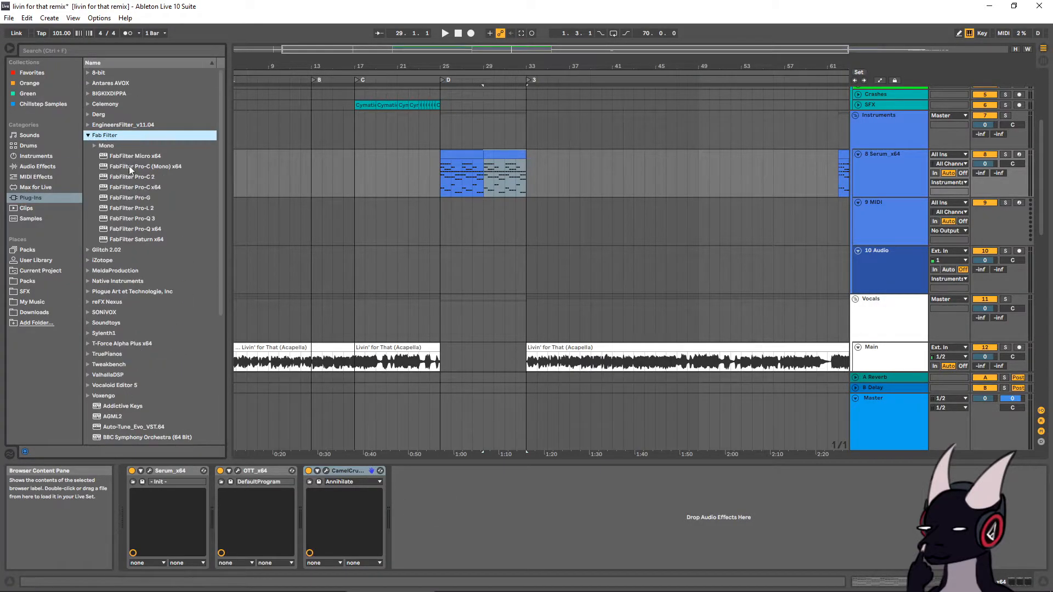
{"action": "scroll", "coordinate": [124, 161], "scroll_direction": "down", "scroll_amount": 1}
{"action": "double_click", "coordinate": [137, 186]}
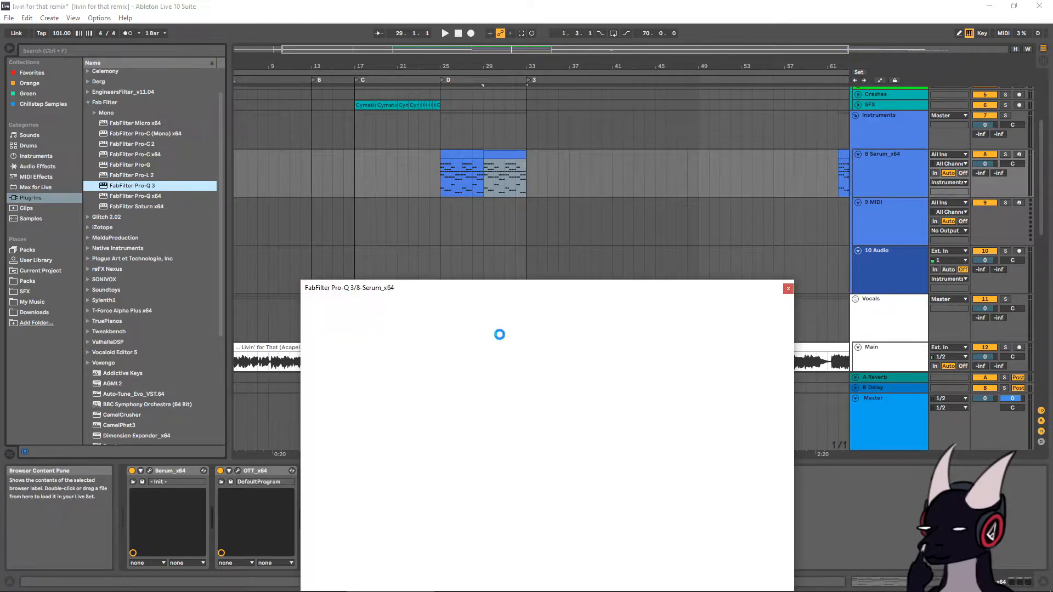
With CamelCrusher and Pro-Q 3 switched off, compare the chords with OTT on and off and set OTT's depth to 35%
{"action": "left_click", "coordinate": [238, 471]}
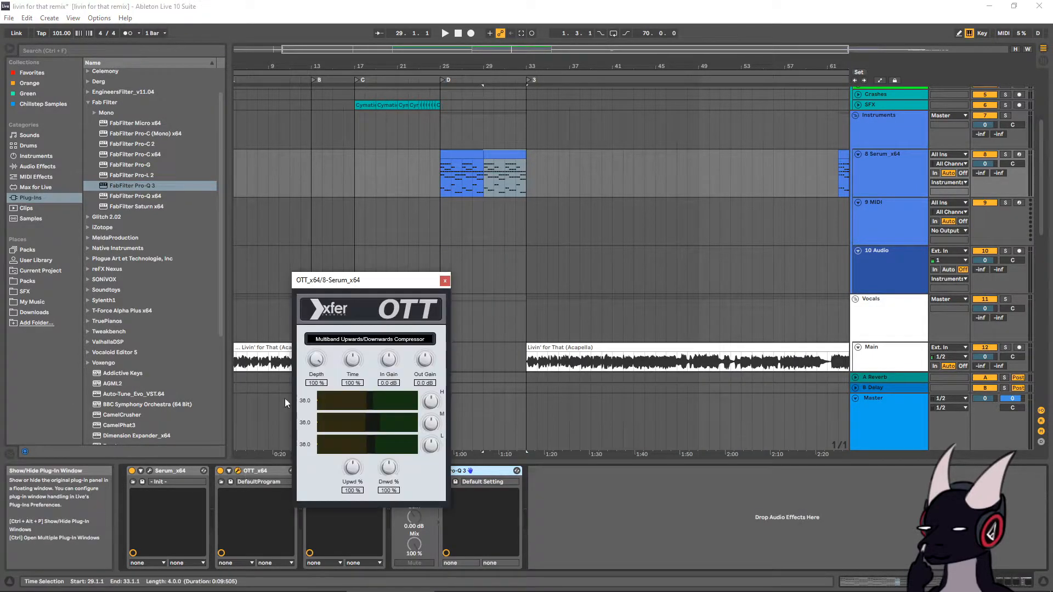
{"action": "left_click", "coordinate": [444, 280]}
{"action": "left_click", "coordinate": [221, 471]}
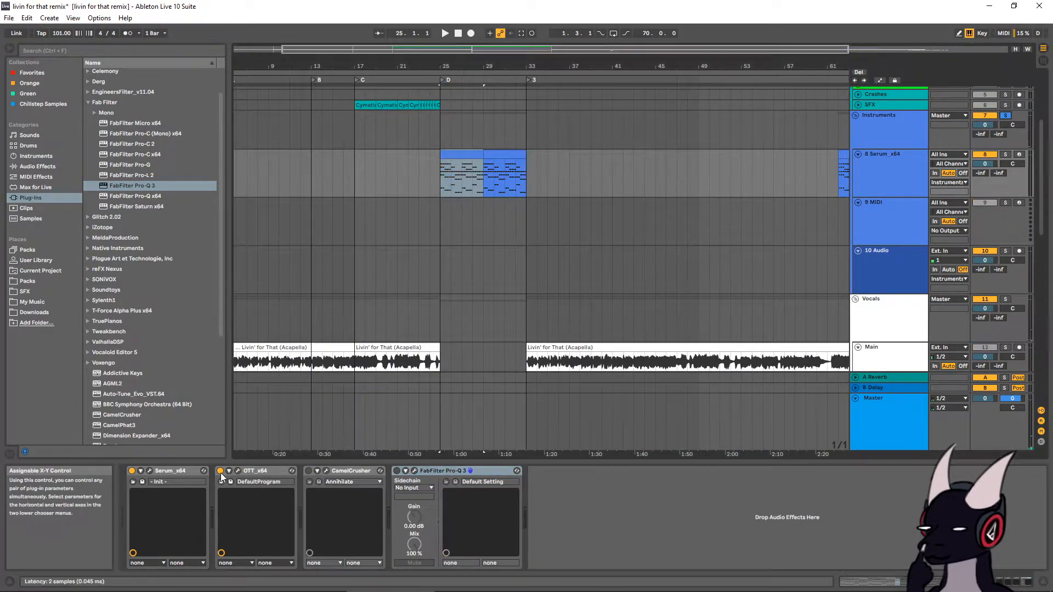
{"action": "key", "text": "space"}
{"action": "left_click", "coordinate": [221, 471]}
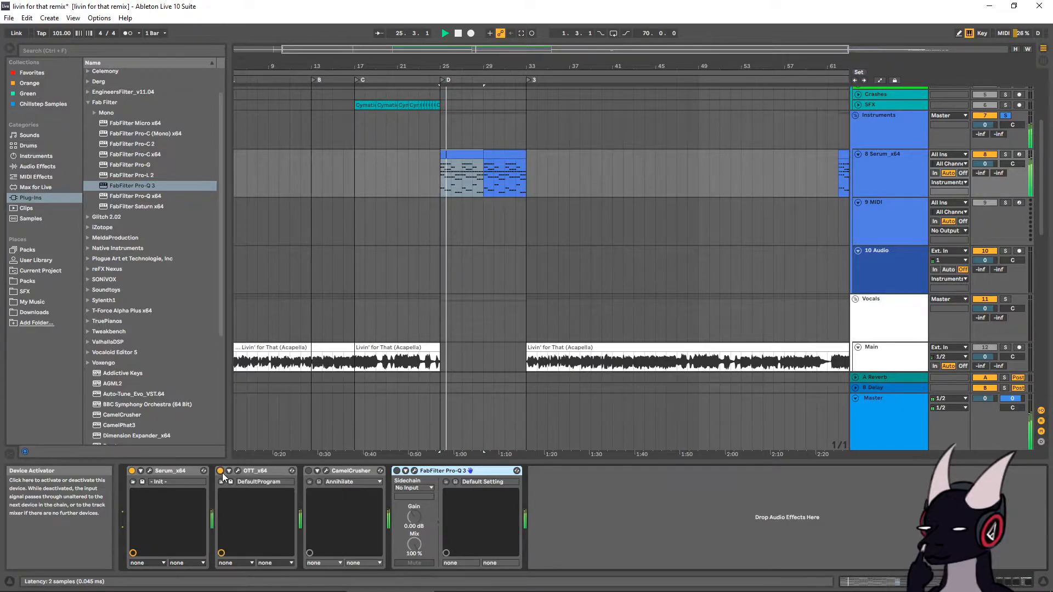
{"action": "left_click", "coordinate": [238, 472]}
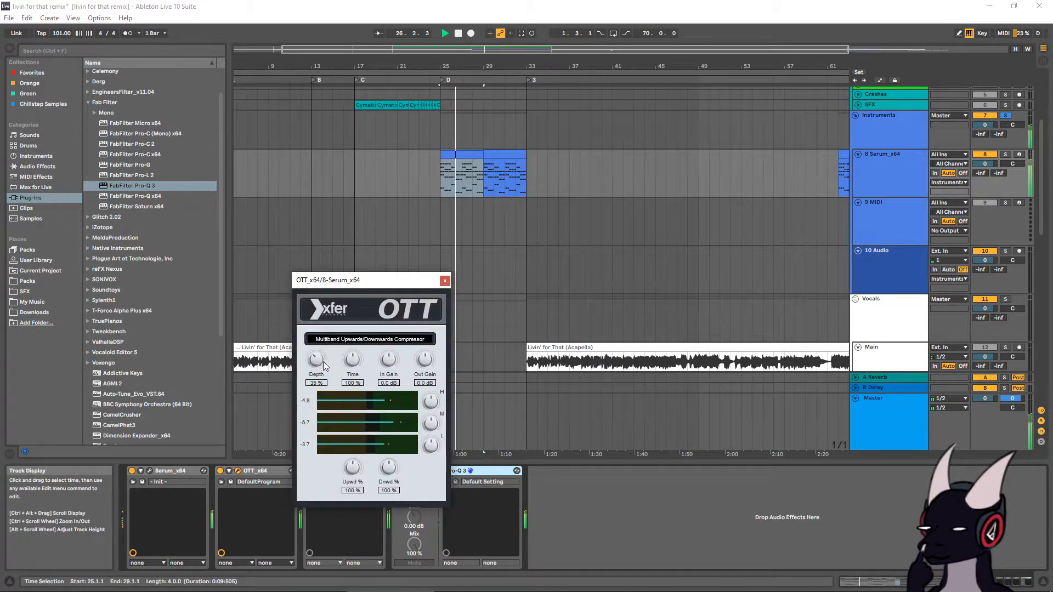
With CamelCrusher switched on after OTT, load its British Clean patch and lower the master volume
{"action": "left_click", "coordinate": [444, 281]}
{"action": "left_click", "coordinate": [326, 472]}
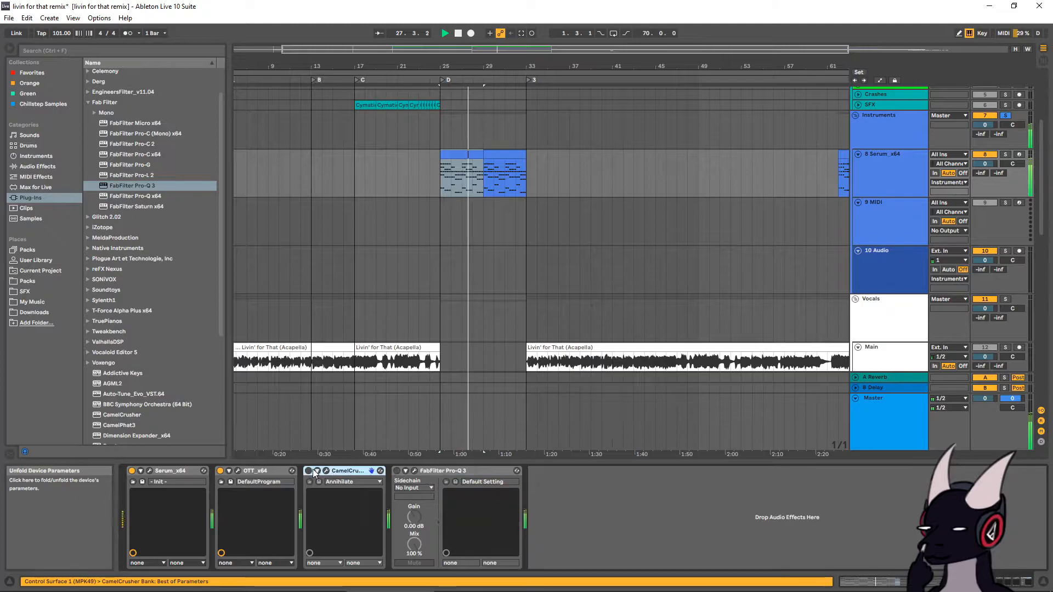
{"action": "left_click", "coordinate": [353, 375]}
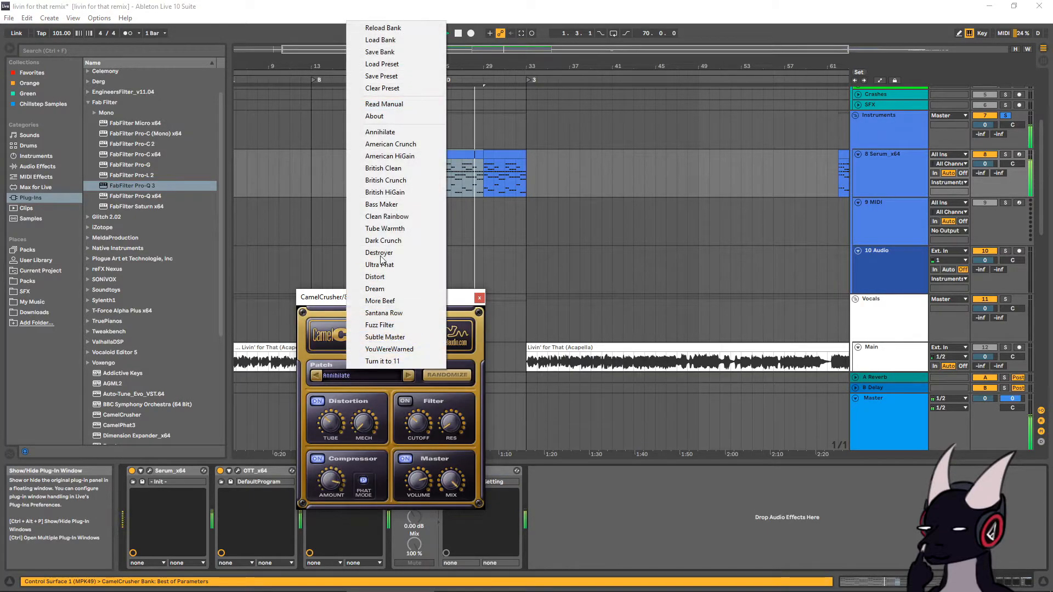
{"action": "left_click", "coordinate": [390, 170]}
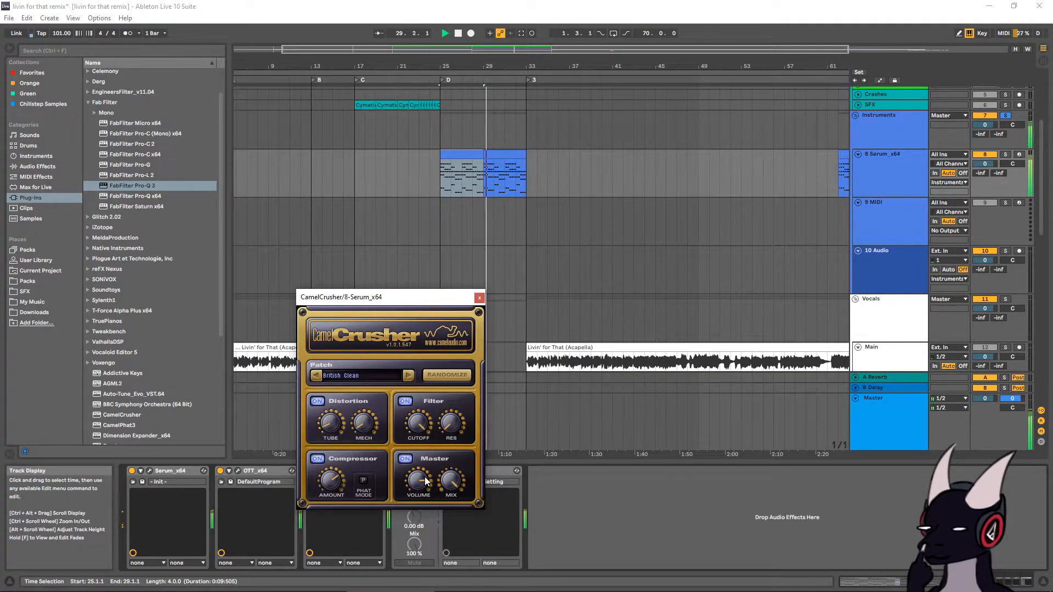
{"action": "left_click_drag", "start_coordinate": [420, 483], "coordinate": [419, 495]}
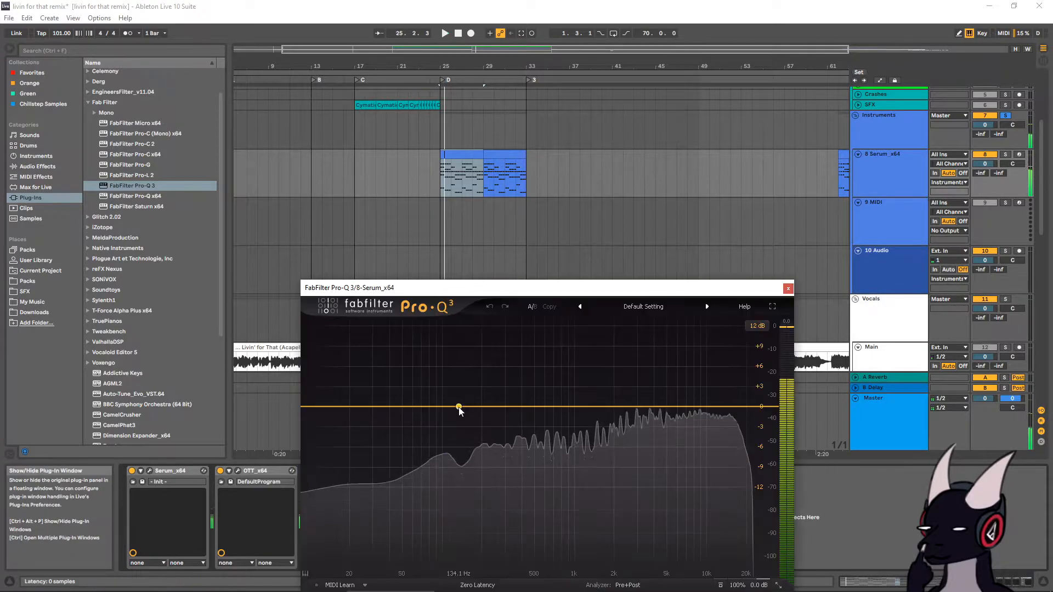
Add a 24 dB/oct low cut at about 150 Hz in the Serum track's Pro-Q 3 while listening to the chords
{"action": "left_click_drag", "start_coordinate": [496, 293], "coordinate": [494, 198]}
{"action": "right_click", "coordinate": [464, 313]}
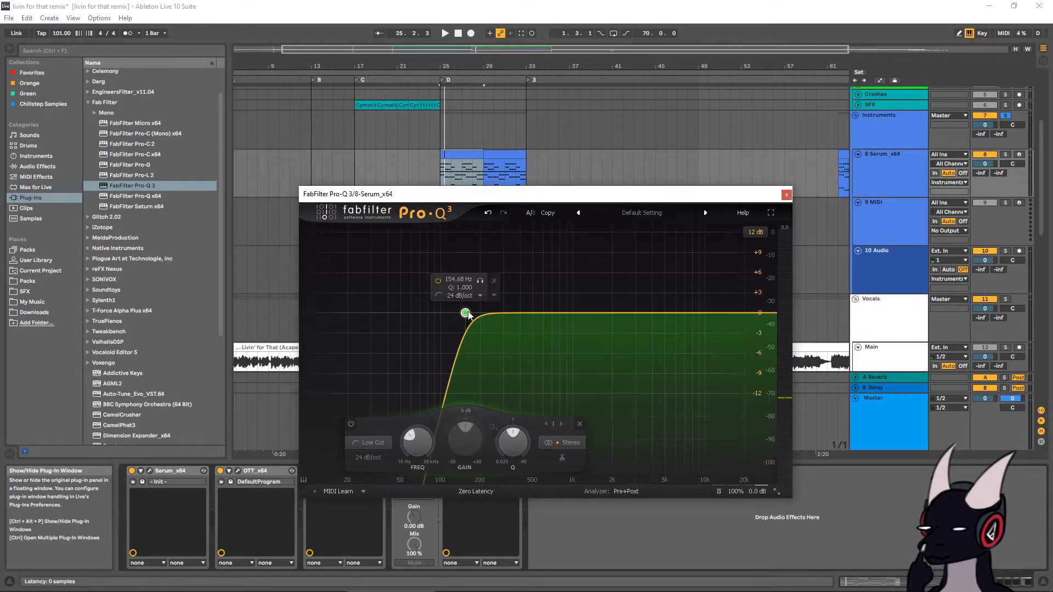
{"action": "key", "text": "space"}
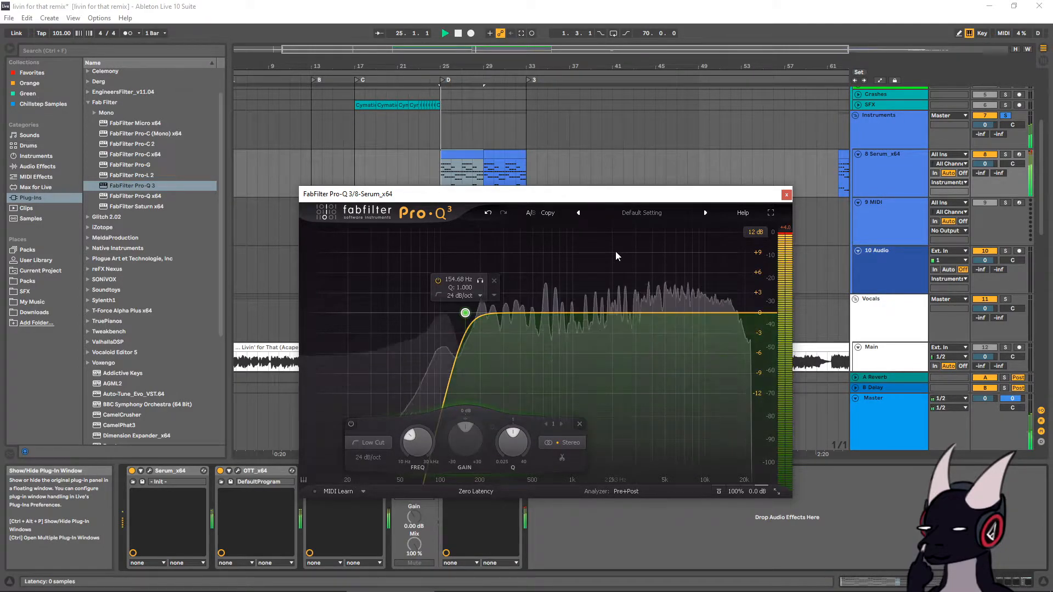
{"action": "left_click_drag", "start_coordinate": [466, 312], "coordinate": [462, 312]}
{"action": "key", "text": "space"}
{"action": "left_click", "coordinate": [786, 195]}
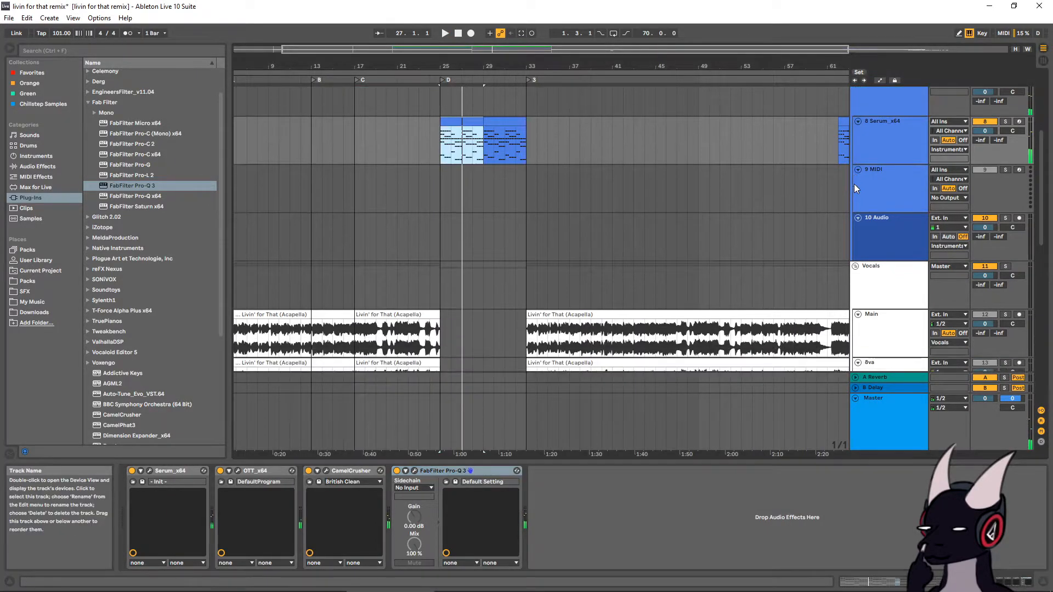
Load Massive on the empty MIDI track below the Serum track
{"action": "scroll", "coordinate": [854, 183], "scroll_direction": "up", "scroll_amount": 1}
{"action": "left_click", "coordinate": [889, 227]}
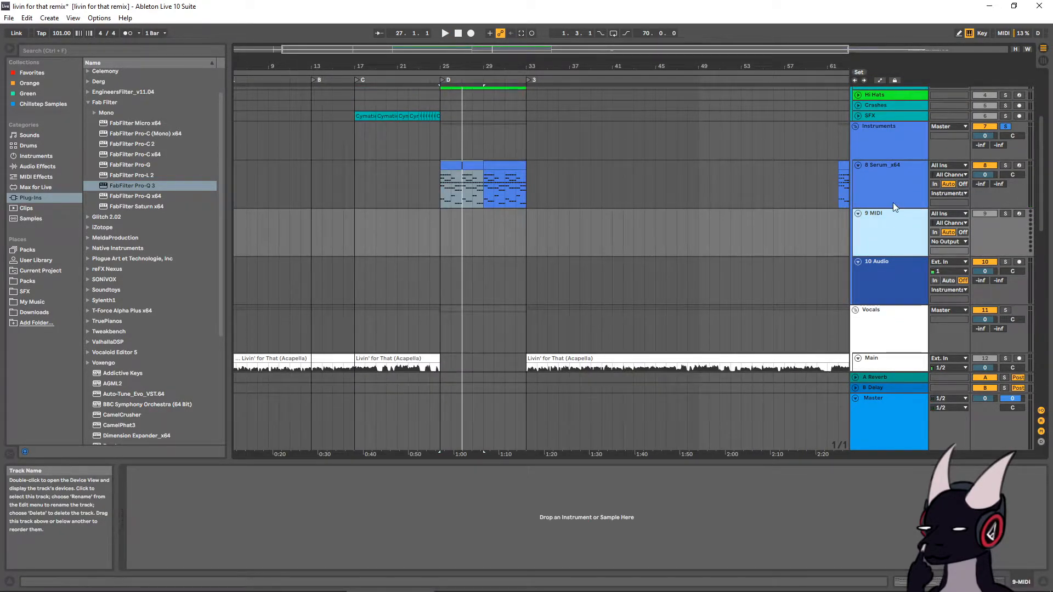
{"action": "left_click", "coordinate": [896, 192]}
{"action": "left_click", "coordinate": [897, 229]}
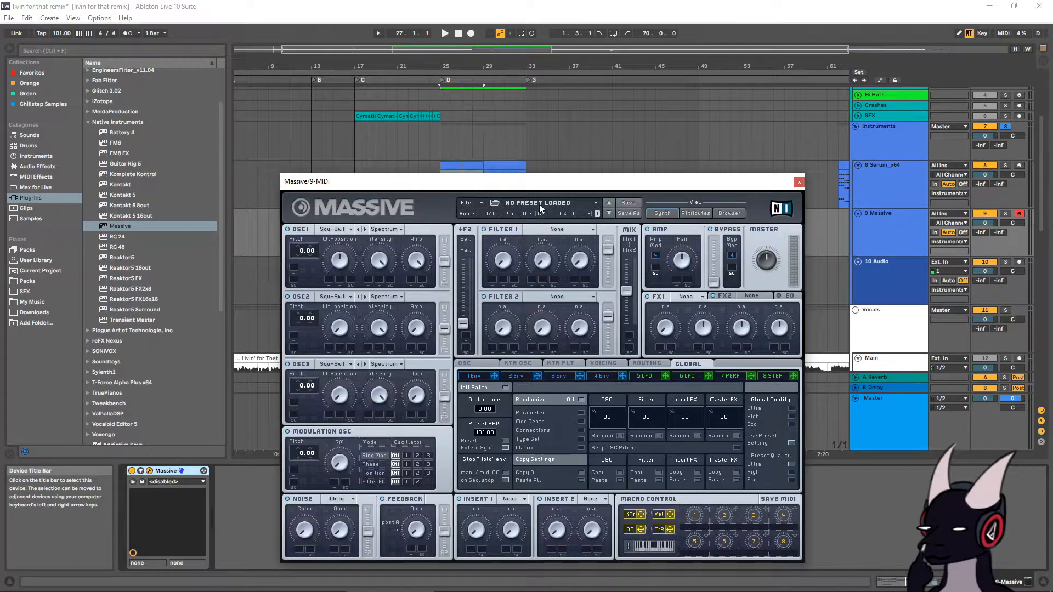
Load the Sub Bass preset from the Amyte Sounds folder in Massive and return to the synth view
{"action": "left_click", "coordinate": [540, 204]}
{"action": "left_click", "coordinate": [732, 214]}
{"action": "scroll", "coordinate": [340, 416], "scroll_direction": "down", "scroll_amount": 3}
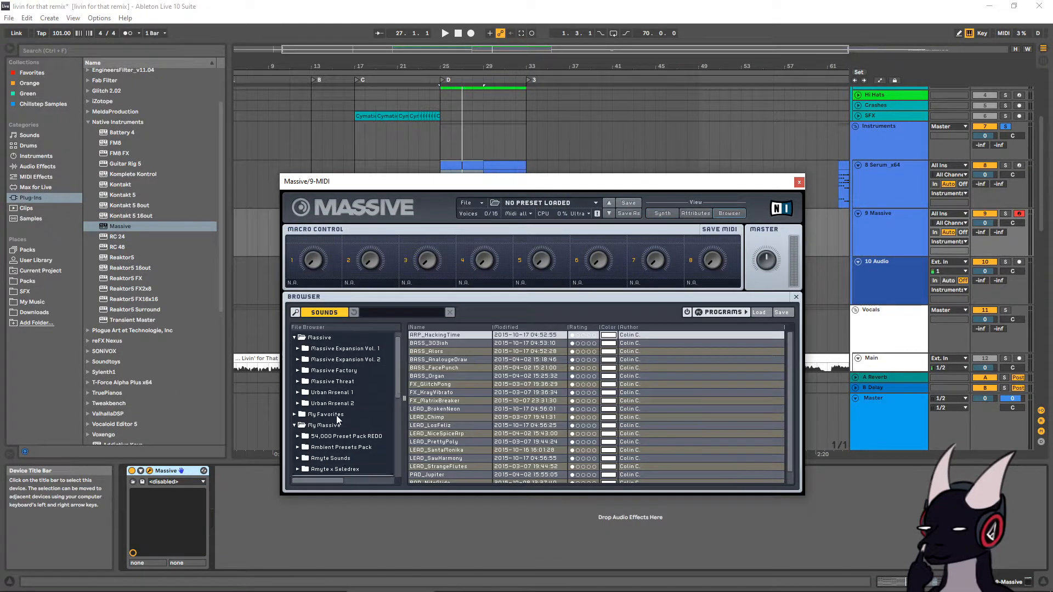
{"action": "left_click", "coordinate": [330, 414]}
{"action": "left_click", "coordinate": [439, 426]}
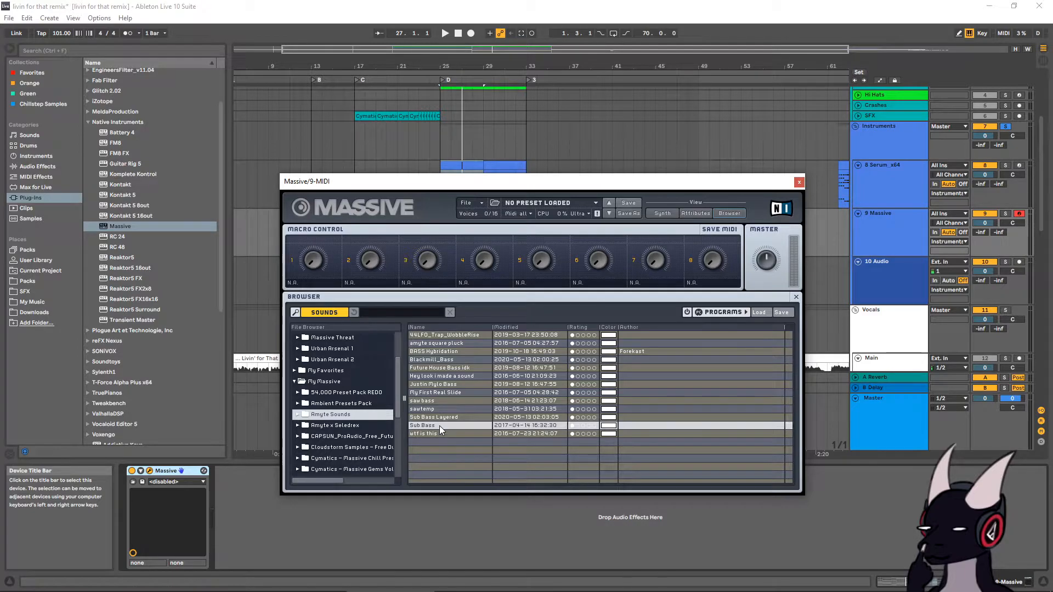
{"action": "left_click", "coordinate": [662, 214]}
{"action": "left_click_drag", "start_coordinate": [577, 185], "coordinate": [514, 163]}
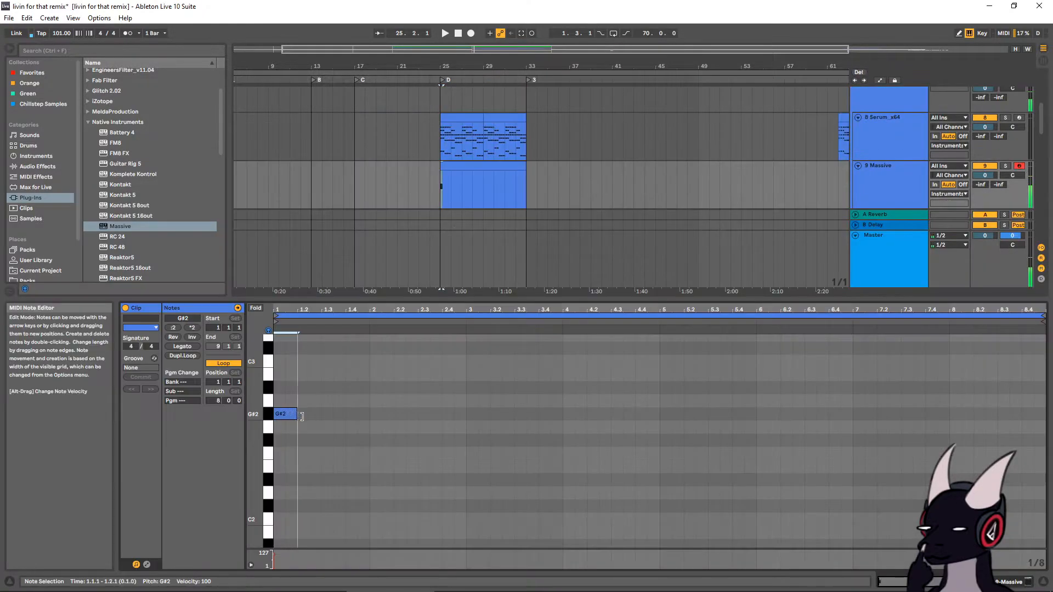
Copy the first Serum chord clip of section D onto the Massive track and delete all notes except the lowest line
{"action": "left_click_drag", "start_coordinate": [302, 418], "coordinate": [314, 419]}
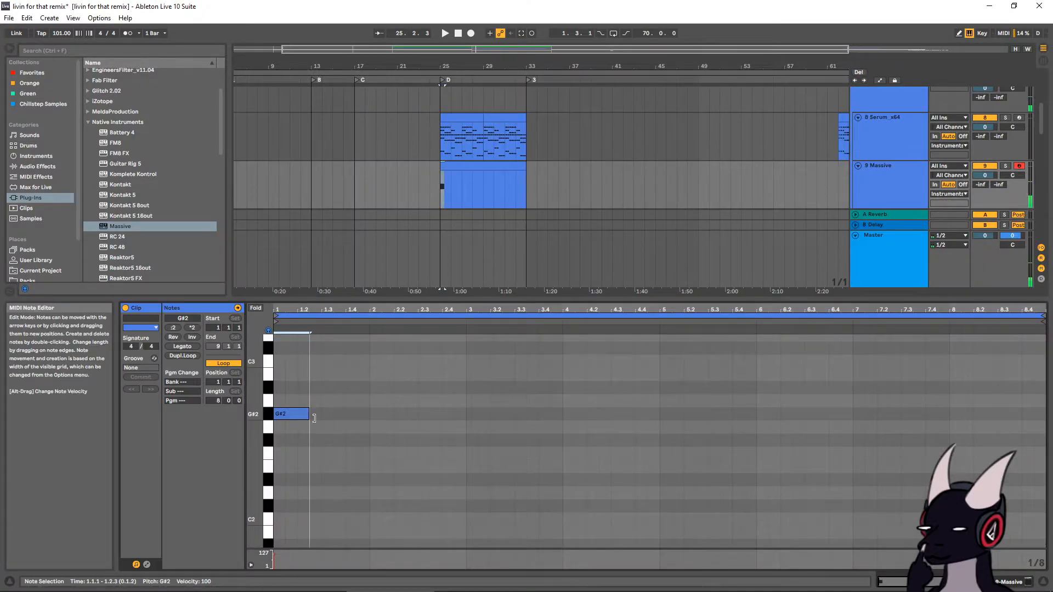
{"action": "left_click_drag", "start_coordinate": [465, 117], "coordinate": [464, 165], "text": "ctrl"}
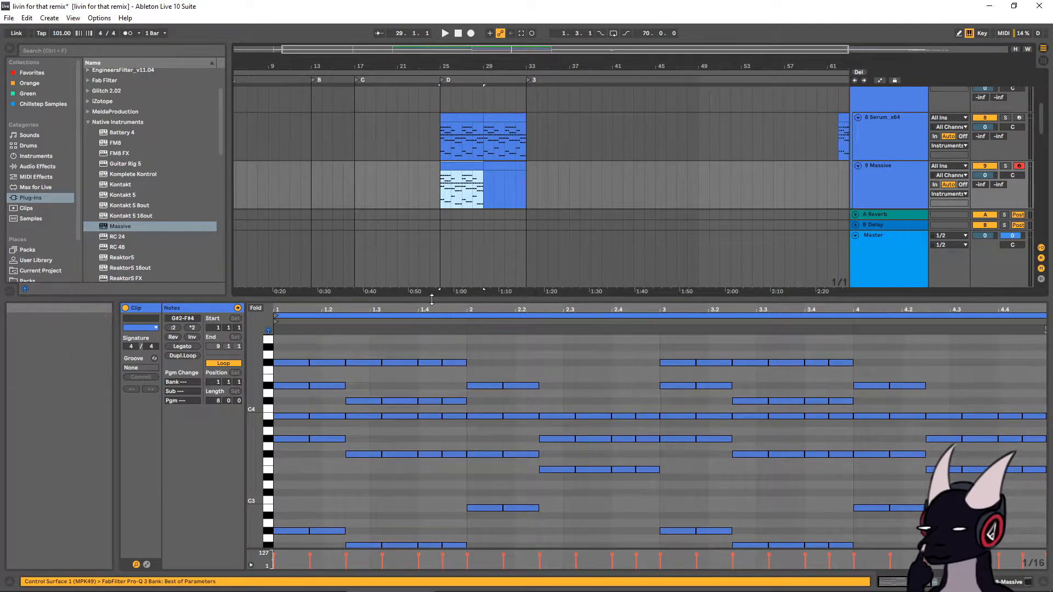
{"action": "left_click_drag", "start_coordinate": [430, 299], "coordinate": [422, 186]}
{"action": "scroll", "coordinate": [390, 269], "scroll_direction": "up", "scroll_amount": 3}
{"action": "left_click_drag", "start_coordinate": [295, 265], "coordinate": [1043, 414]}
{"action": "key", "text": "Delete"}
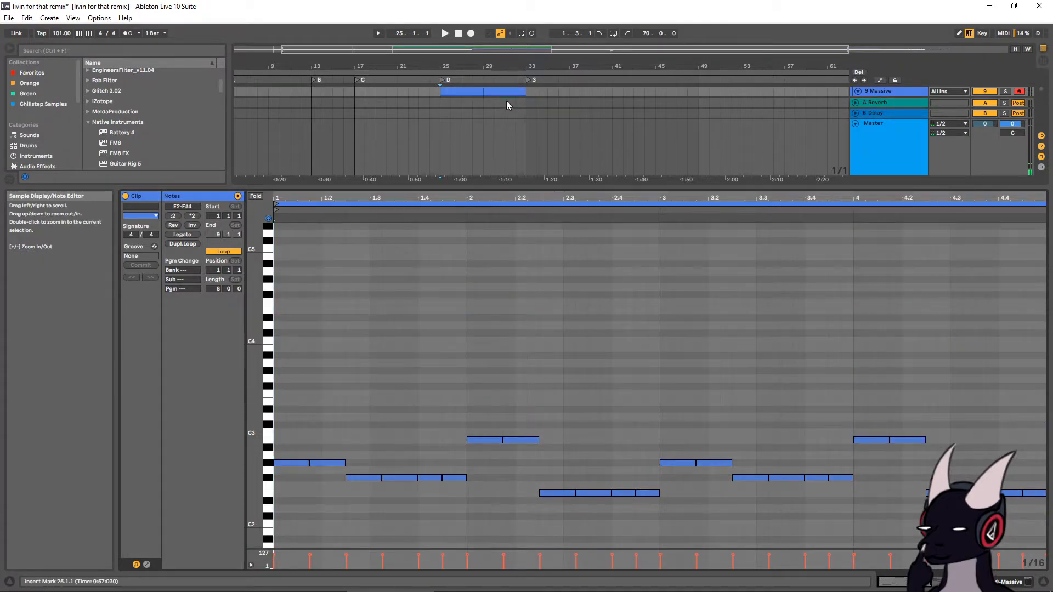
Duplicate the Massive bass clip so it also fills the second half of section D
{"action": "left_click_drag", "start_coordinate": [502, 188], "coordinate": [505, 254]}
{"action": "scroll", "coordinate": [473, 124], "scroll_direction": "up", "scroll_amount": 1}
{"action": "left_click", "coordinate": [474, 117]}
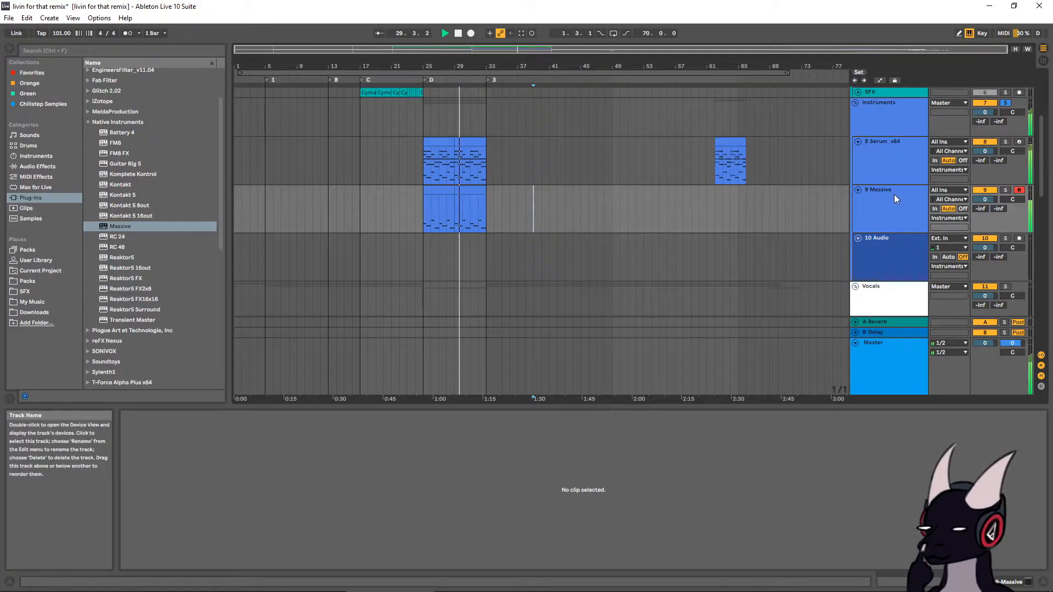
Duplicate the Massive track with its Saturator and set the copy's OSC1 wavetable to Square-Saw, checking it in playback
{"action": "left_click", "coordinate": [893, 194]}
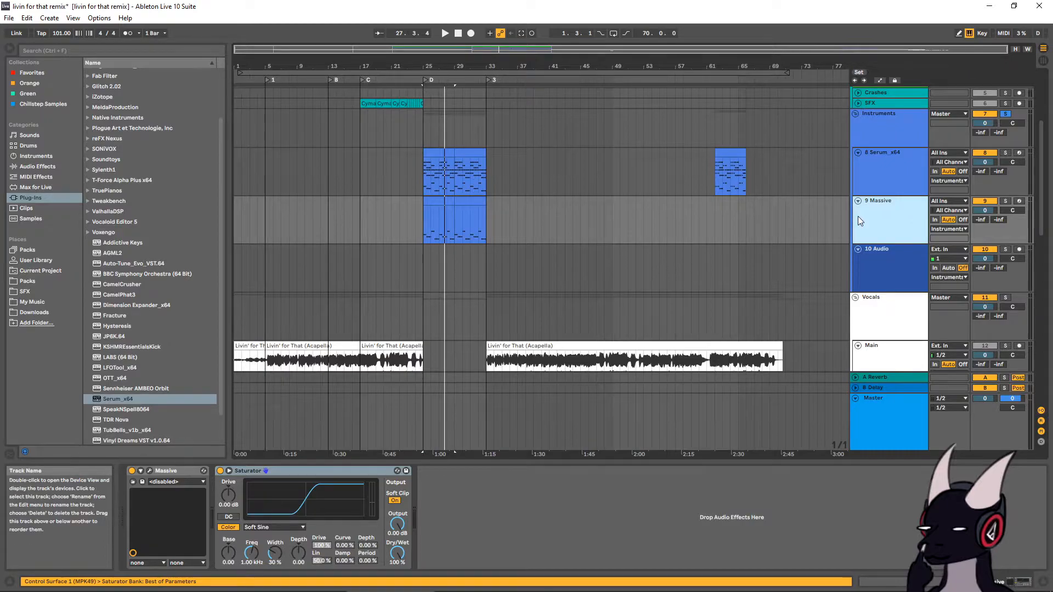
{"action": "key", "text": "ctrl+d"}
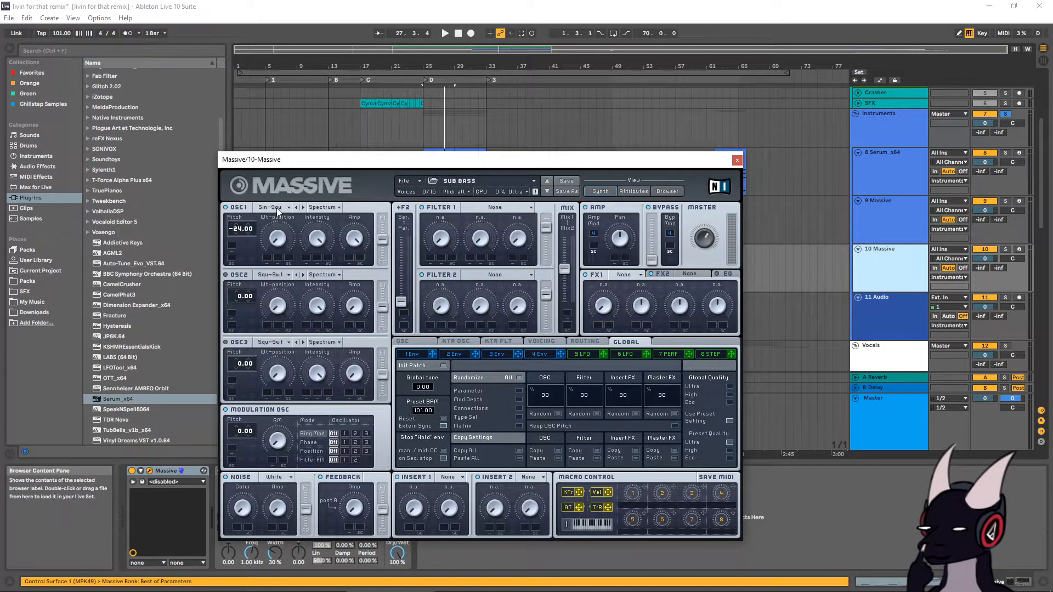
{"action": "left_click", "coordinate": [276, 208]}
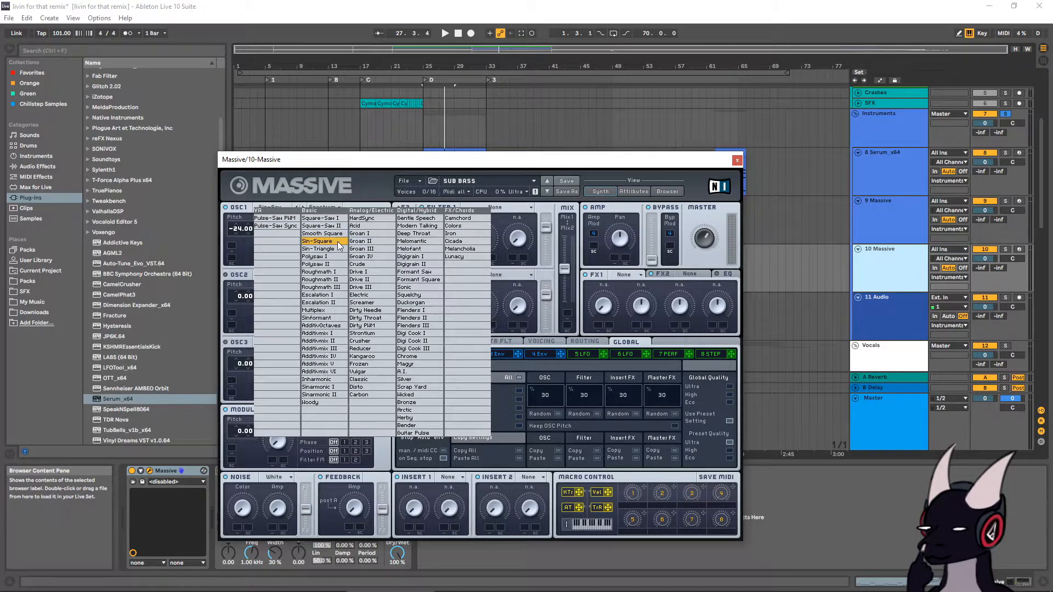
{"action": "left_click", "coordinate": [335, 227]}
{"action": "key", "text": "space"}
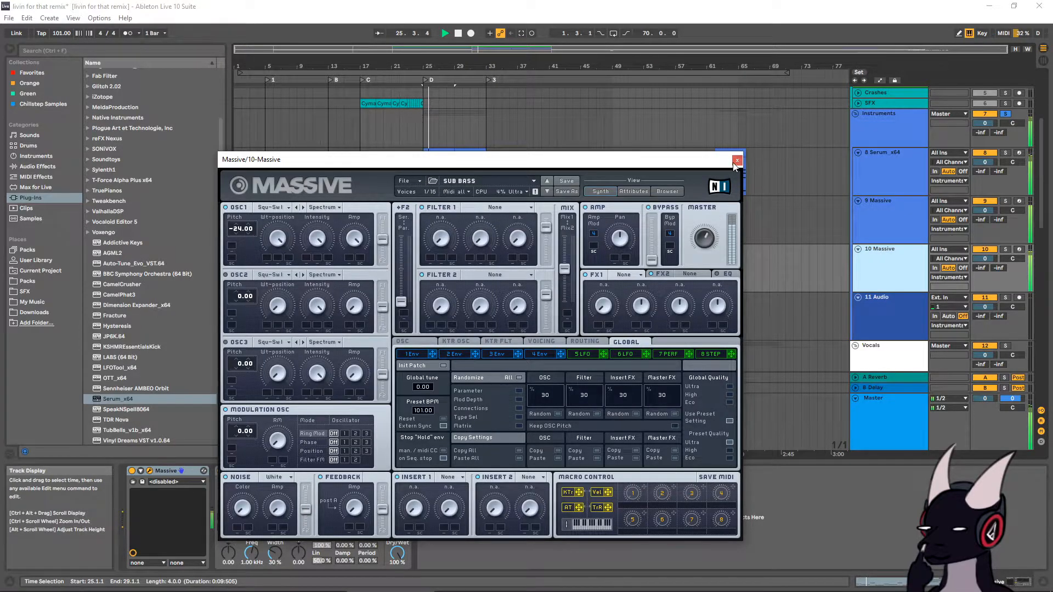
{"action": "left_click", "coordinate": [737, 160]}
Review the drum, chord, bass and vocal tracks arranged around section D
{"action": "scroll", "coordinate": [450, 192], "scroll_direction": "up", "scroll_amount": 1}
{"action": "left_click", "coordinate": [444, 180]}
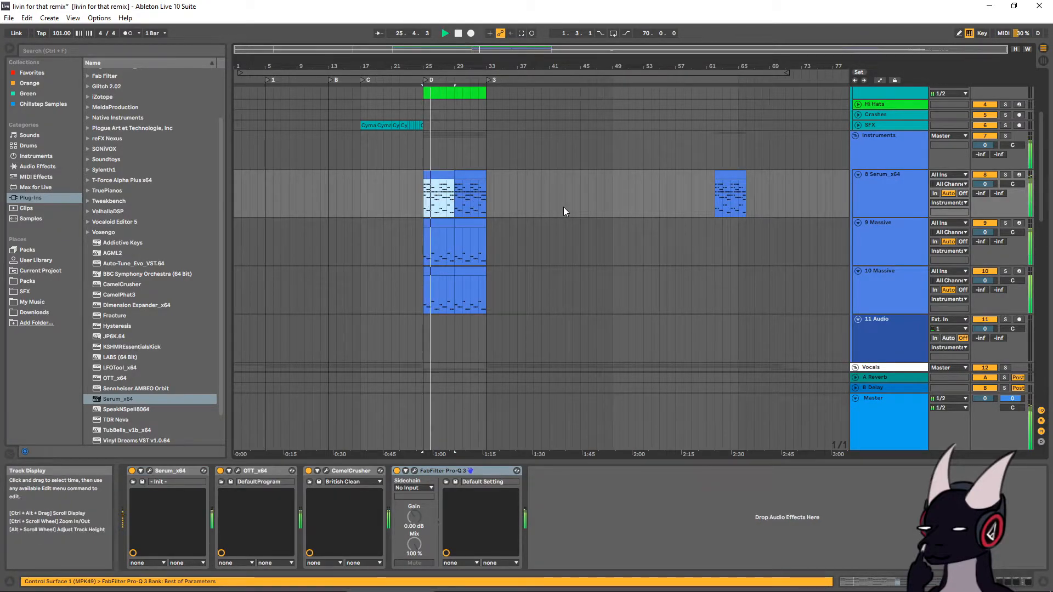
{"action": "scroll", "coordinate": [527, 235], "scroll_direction": "down", "scroll_amount": 2}
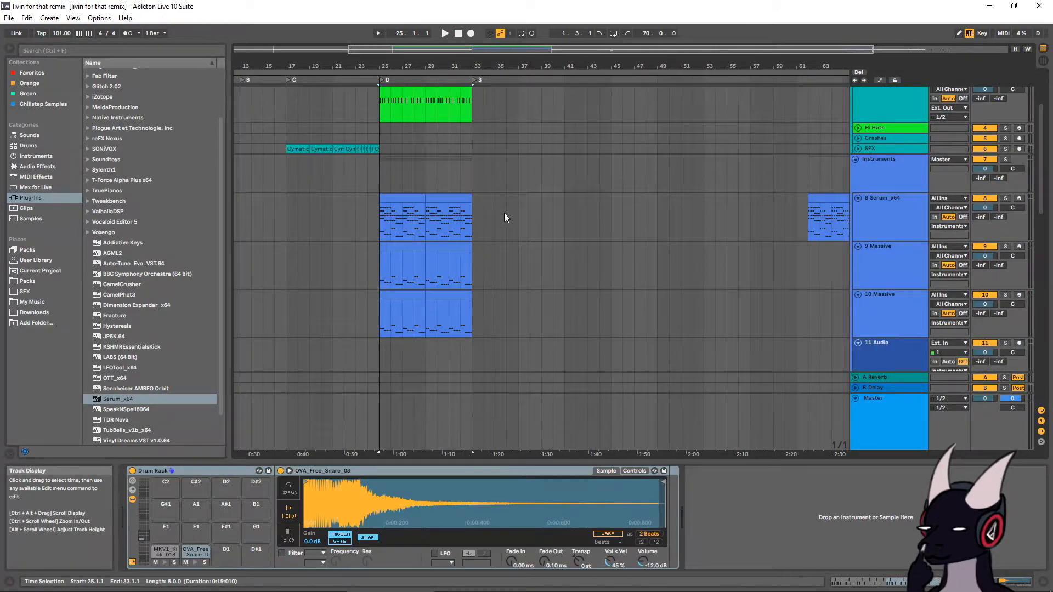
{"action": "scroll", "coordinate": [501, 209], "scroll_direction": "down", "scroll_amount": 2}
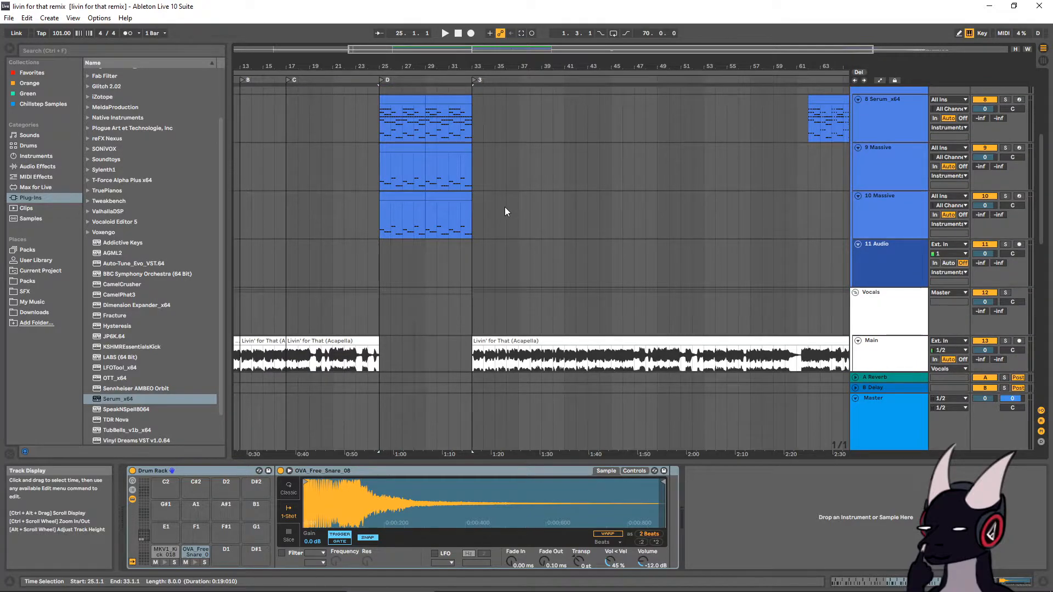
{"action": "scroll", "coordinate": [517, 202], "scroll_direction": "down", "scroll_amount": 3}
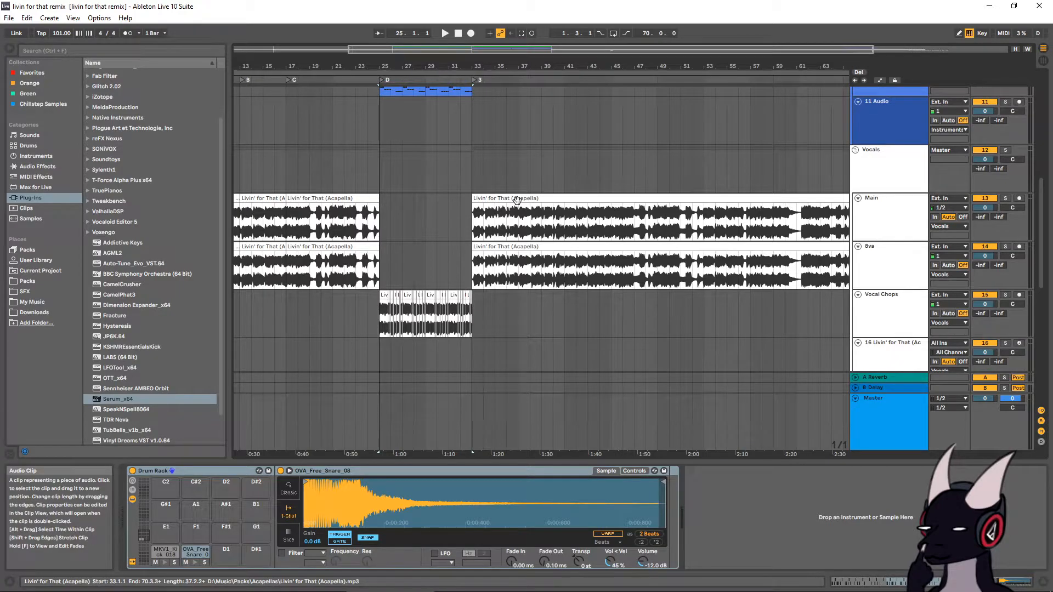
{"action": "scroll", "coordinate": [504, 198], "scroll_direction": "up", "scroll_amount": 5}
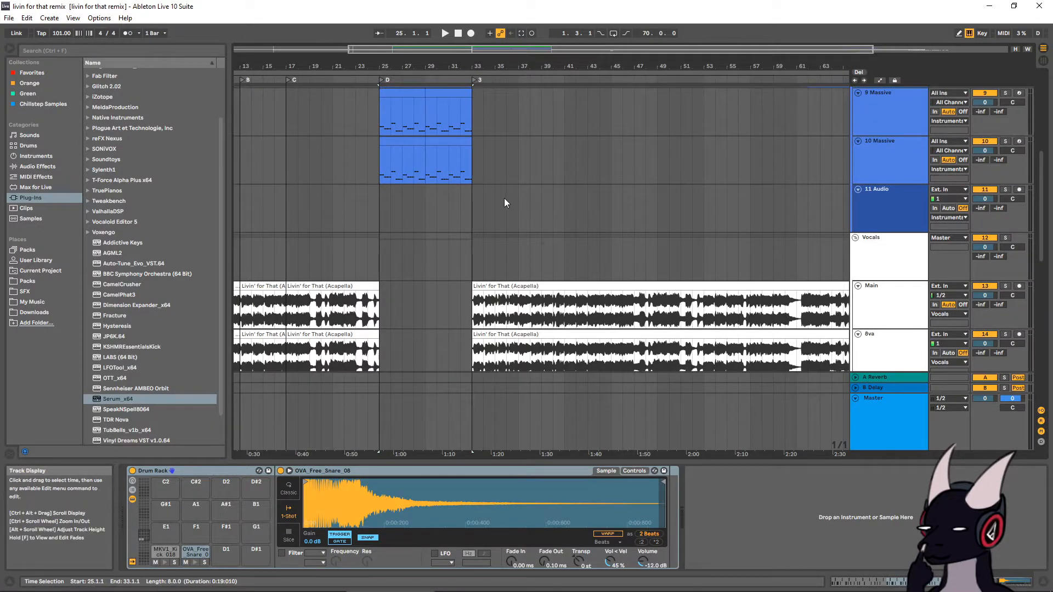
{"action": "scroll", "coordinate": [503, 201], "scroll_direction": "up", "scroll_amount": 1}
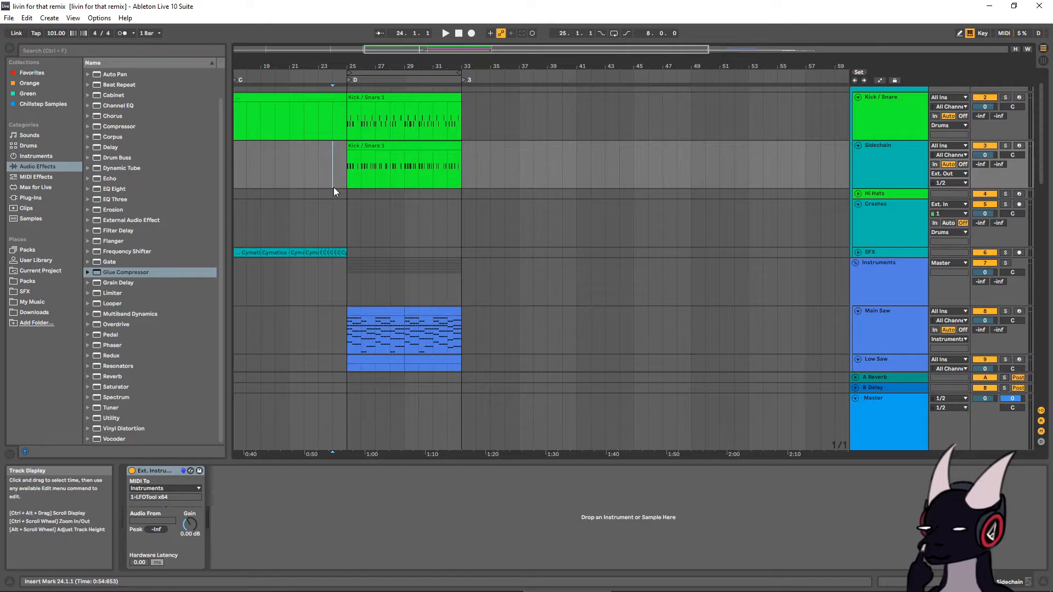
Look over the finished saw, noise, bass and sub layers and examine the Main Saw track's effect chain
{"action": "scroll", "coordinate": [335, 190], "scroll_direction": "down", "scroll_amount": 1}
{"action": "scroll", "coordinate": [334, 189], "scroll_direction": "down", "scroll_amount": 5}
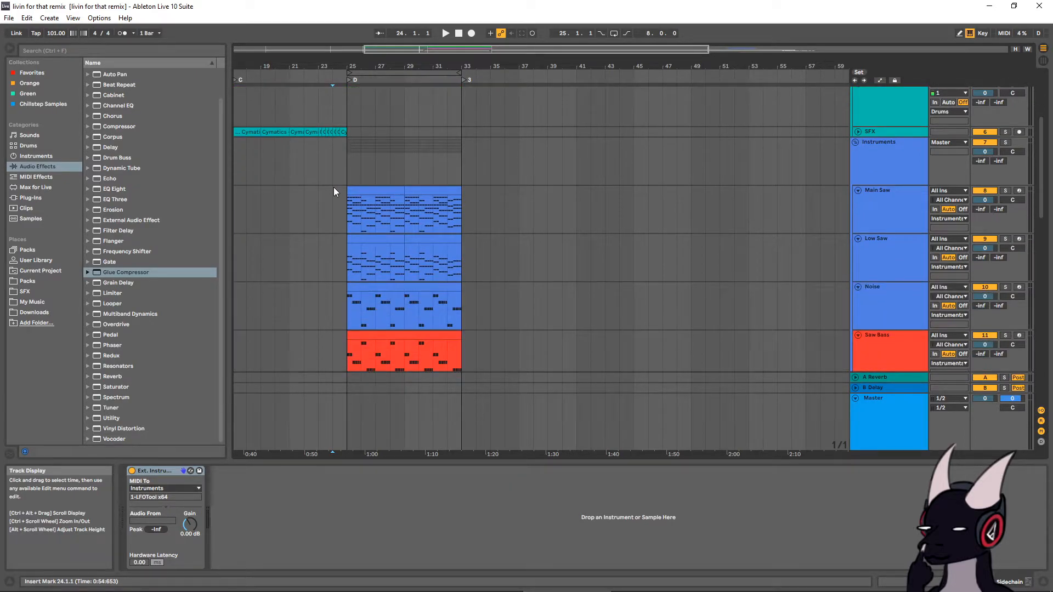
{"action": "scroll", "coordinate": [326, 197], "scroll_direction": "down", "scroll_amount": 1}
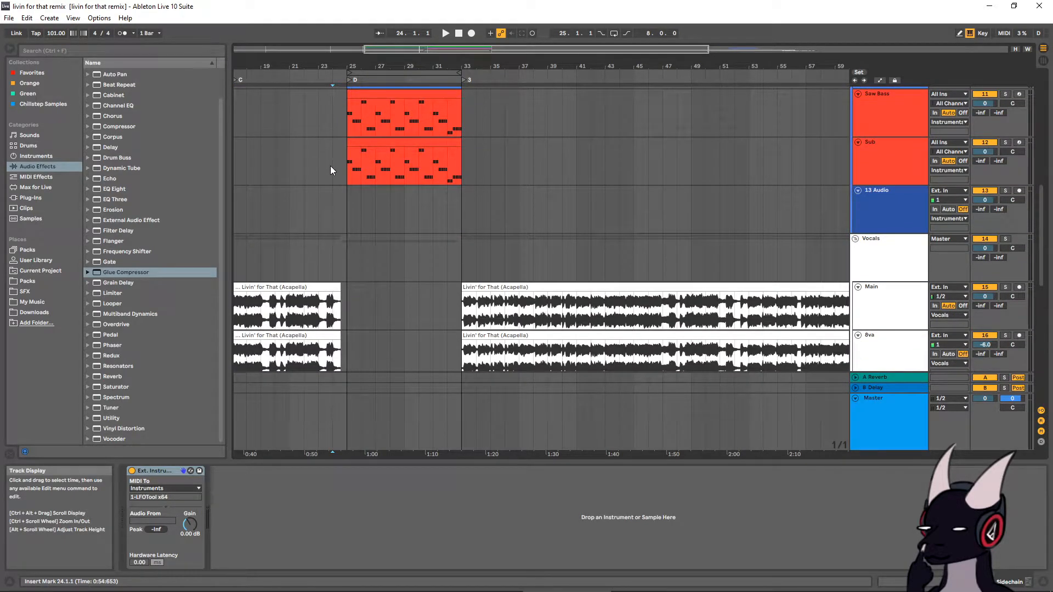
{"action": "scroll", "coordinate": [330, 166], "scroll_direction": "up", "scroll_amount": 4}
{"action": "left_click", "coordinate": [330, 144]}
{"action": "scroll", "coordinate": [332, 151], "scroll_direction": "up", "scroll_amount": 1}
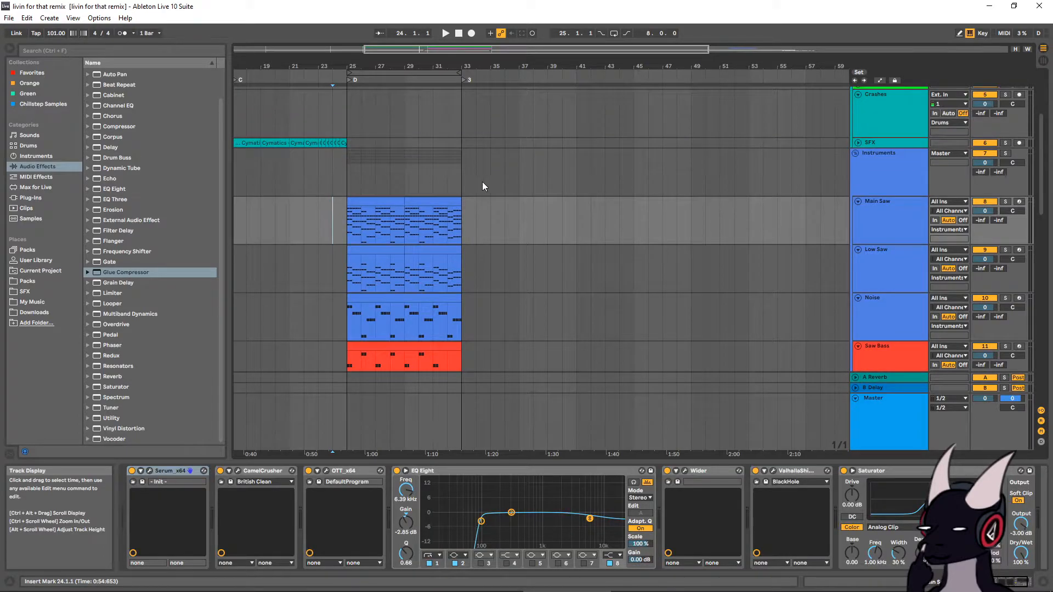
{"action": "scroll", "coordinate": [504, 185], "scroll_direction": "down", "scroll_amount": 2}
{"action": "scroll", "coordinate": [528, 186], "scroll_direction": "up", "scroll_amount": 1}
Play section D from bar 24 and examine the instrument layers and the Saw Bass track's effect chain
{"action": "key", "text": "space"}
{"action": "scroll", "coordinate": [537, 185], "scroll_direction": "down", "scroll_amount": 2}
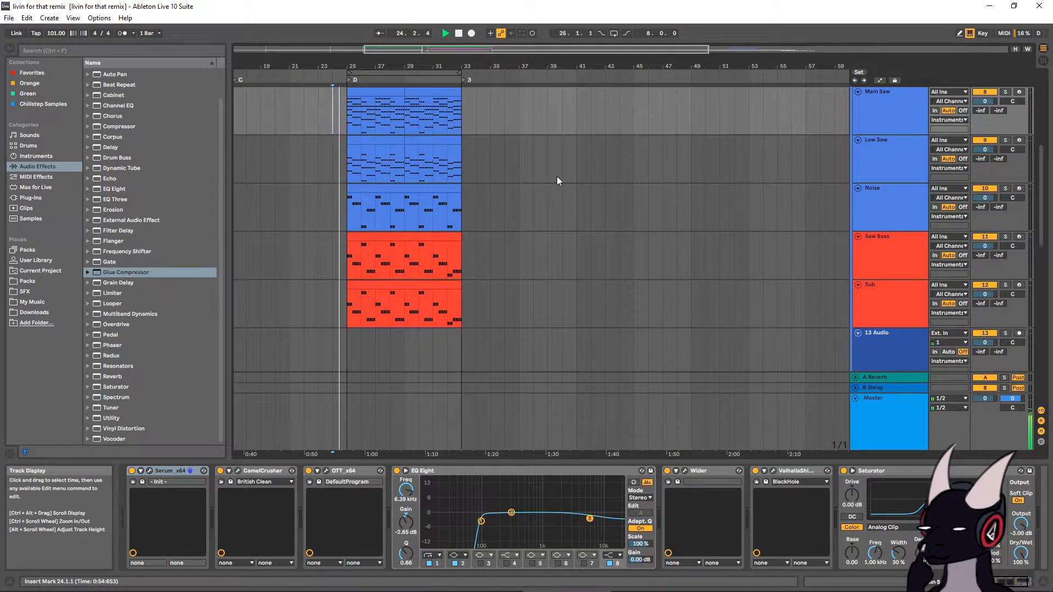
{"action": "scroll", "coordinate": [565, 174], "scroll_direction": "up", "scroll_amount": 2}
{"action": "scroll", "coordinate": [568, 177], "scroll_direction": "down", "scroll_amount": 3}
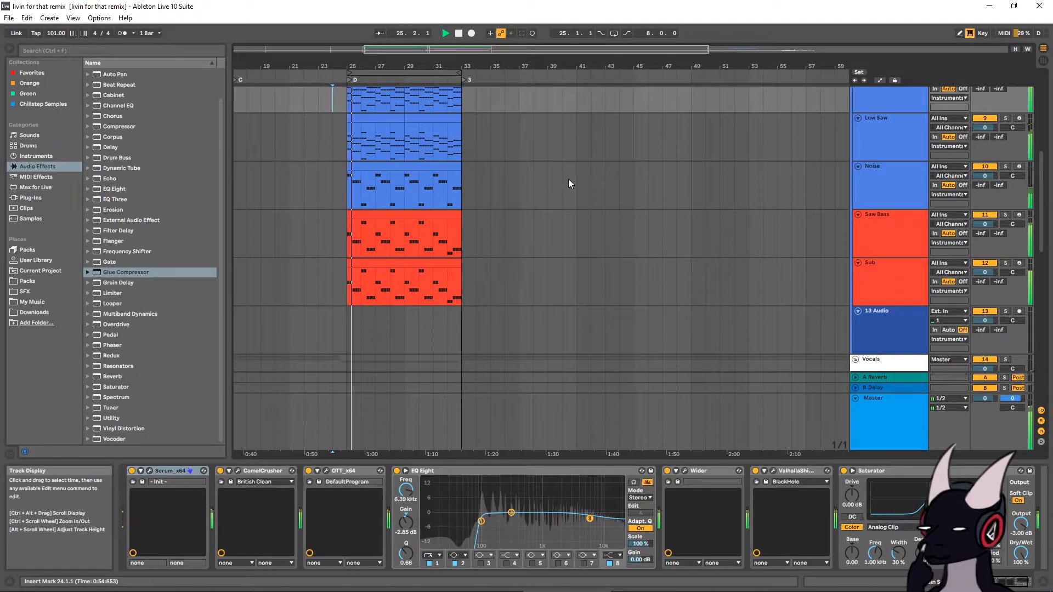
{"action": "scroll", "coordinate": [569, 179], "scroll_direction": "down", "scroll_amount": 3}
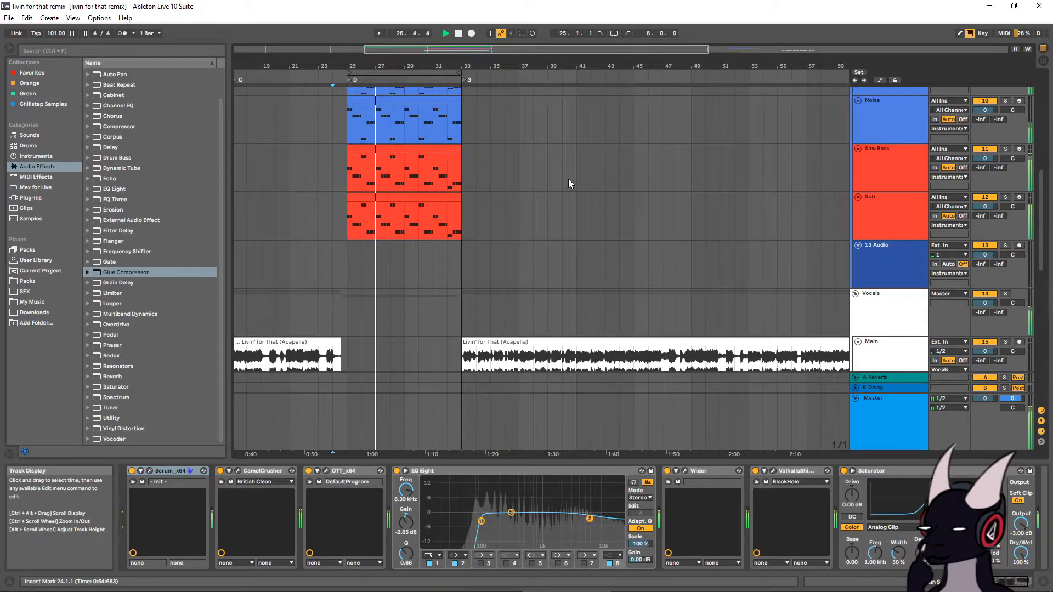
{"action": "right_click", "coordinate": [568, 180]}
{"action": "left_click", "coordinate": [530, 180]}
{"action": "scroll", "coordinate": [512, 178], "scroll_direction": "up", "scroll_amount": 4}
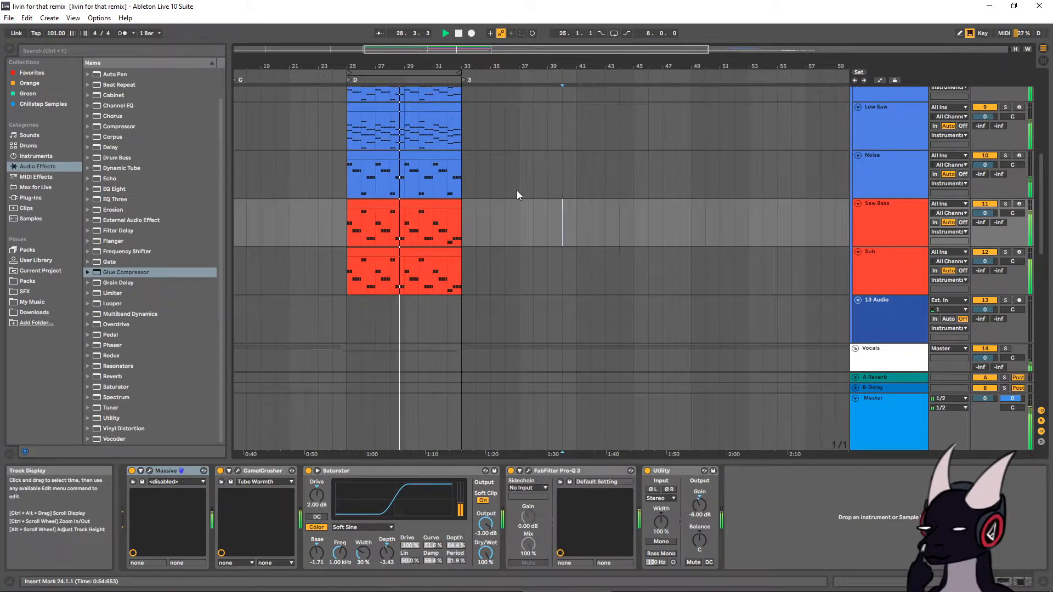
{"action": "scroll", "coordinate": [517, 190], "scroll_direction": "down", "scroll_amount": 4}
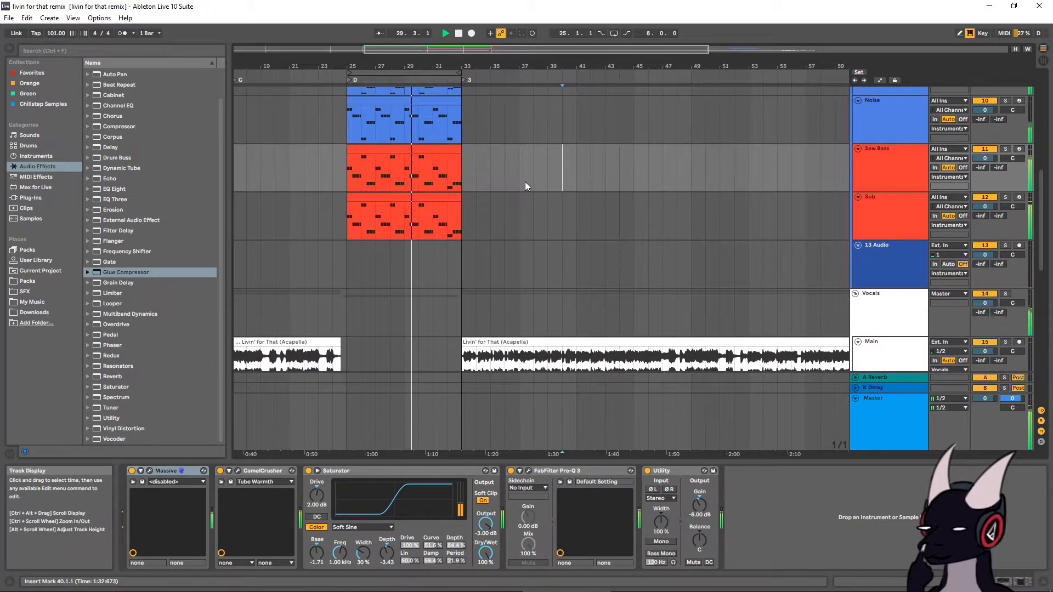
{"action": "scroll", "coordinate": [524, 184], "scroll_direction": "down", "scroll_amount": 2}
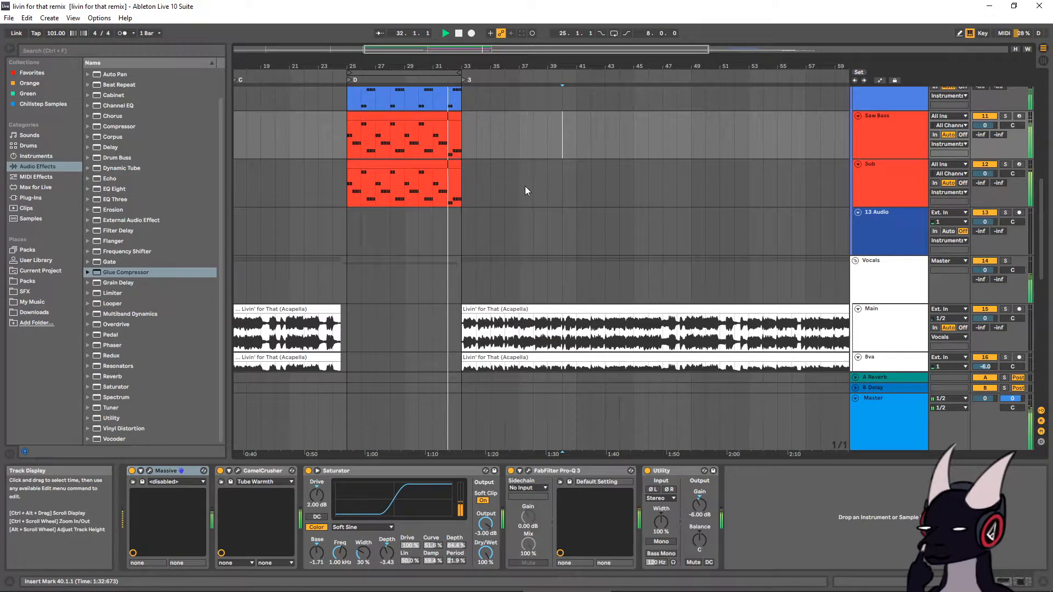
Stop playback and examine the vocal tracks around section D and the Vocal Chops track's effect chain
{"action": "scroll", "coordinate": [525, 187], "scroll_direction": "down", "scroll_amount": 4}
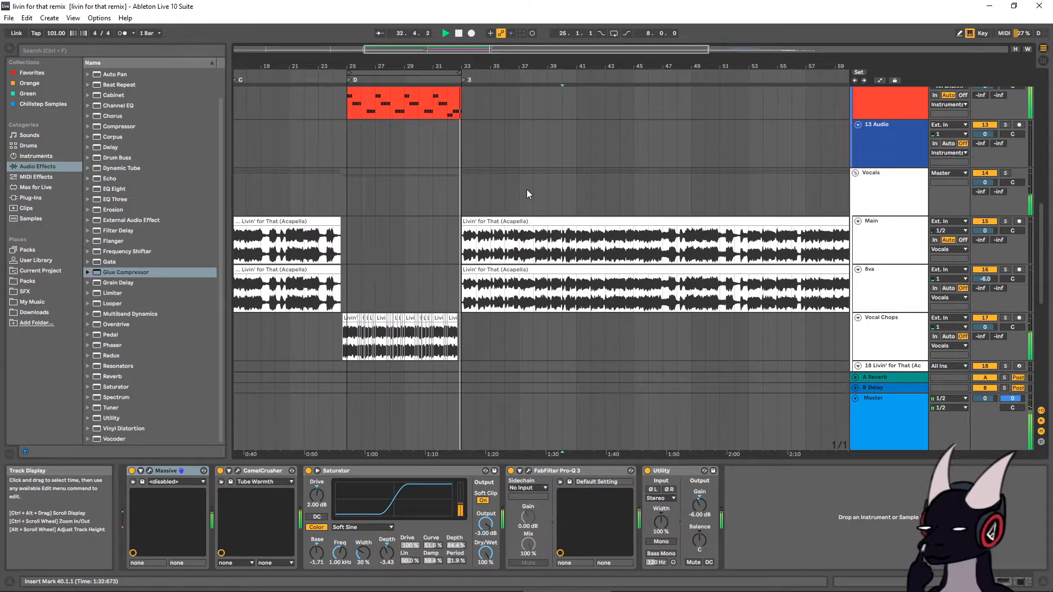
{"action": "key", "text": "space"}
{"action": "left_click", "coordinate": [531, 191]}
{"action": "scroll", "coordinate": [492, 200], "scroll_direction": "down", "scroll_amount": 2}
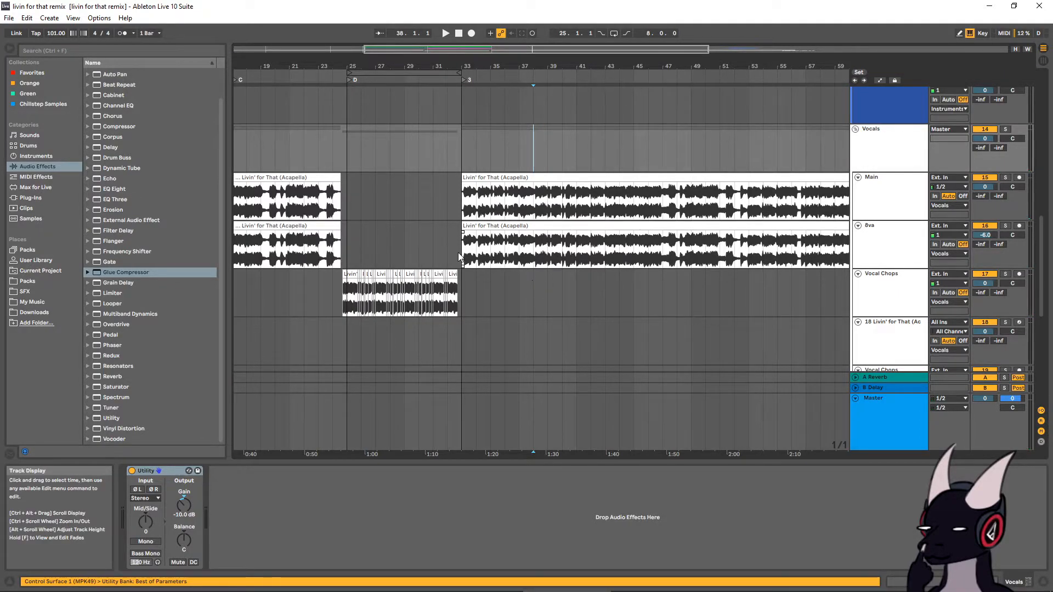
{"action": "scroll", "coordinate": [360, 291], "scroll_direction": "up", "scroll_amount": 2}
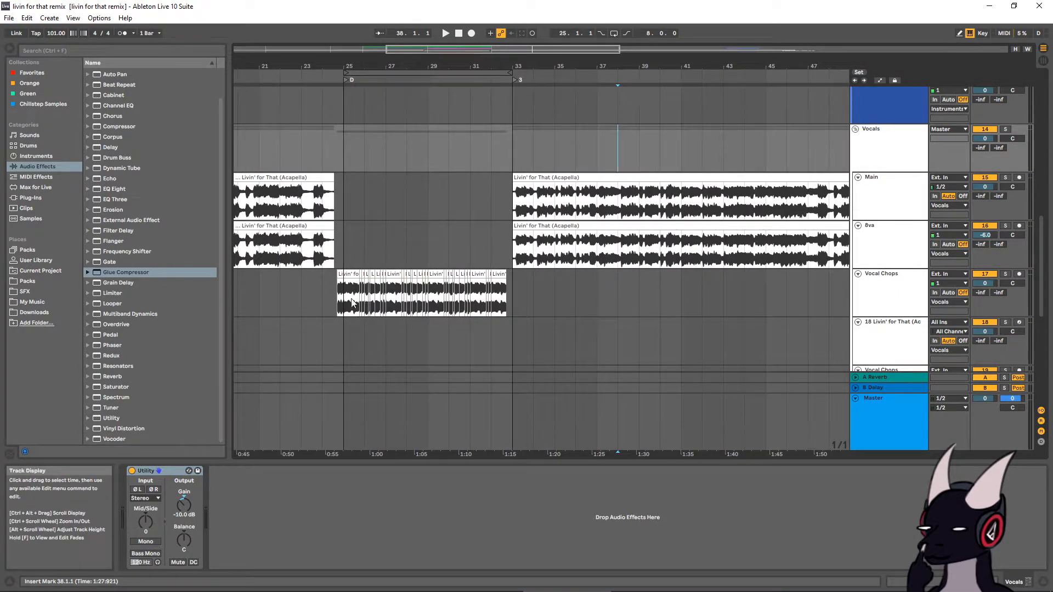
{"action": "left_click", "coordinate": [873, 297]}
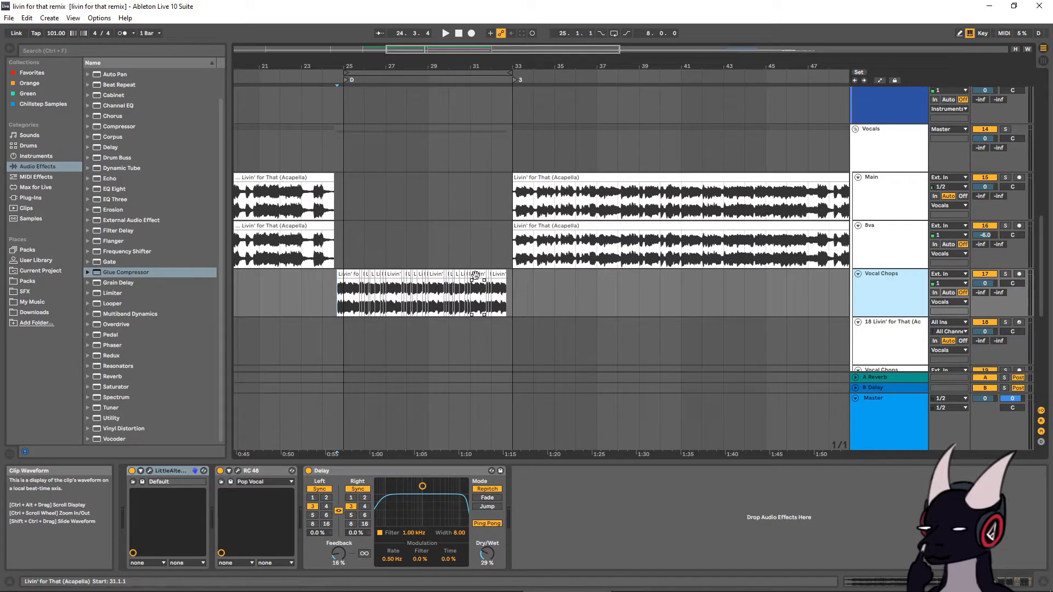
{"action": "scroll", "coordinate": [483, 274], "scroll_direction": "up", "scroll_amount": 2}
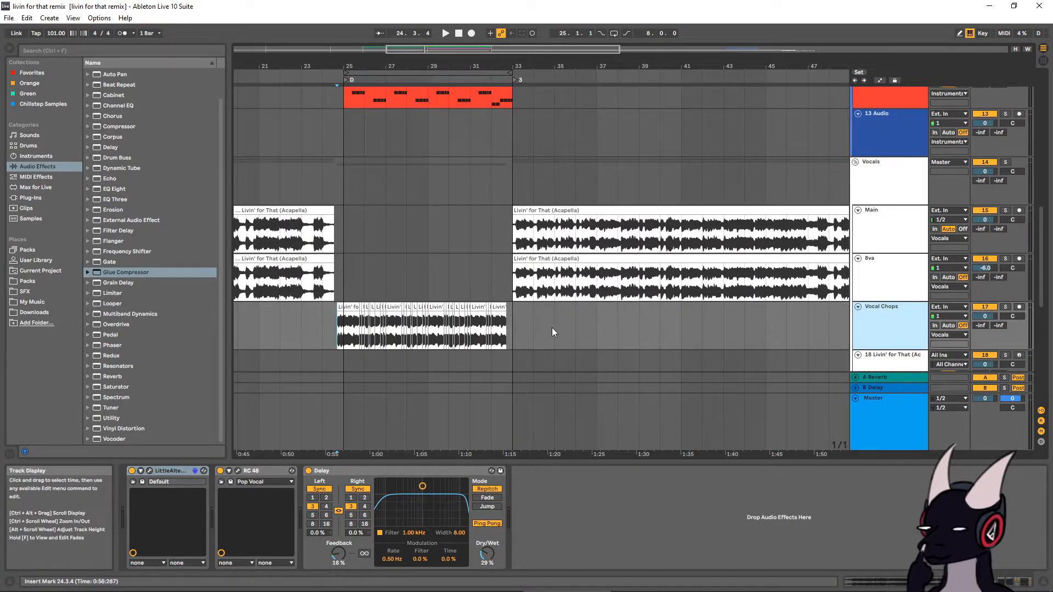
{"action": "left_click", "coordinate": [533, 328]}
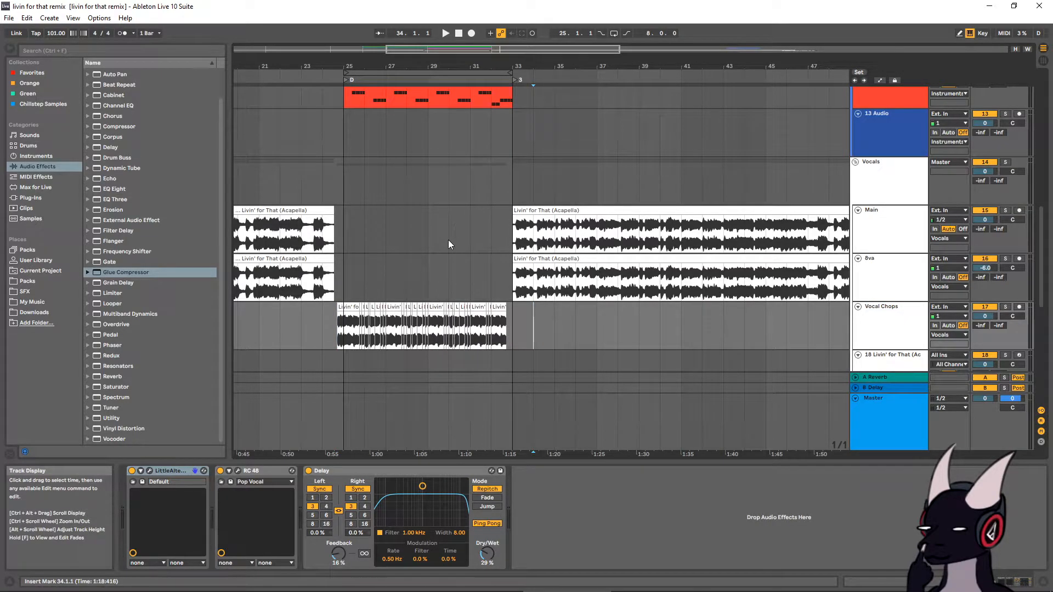
Solo the Main Saw, Low Saw, Noise and Saw Bass tracks together
{"action": "scroll", "coordinate": [435, 217], "scroll_direction": "up", "scroll_amount": 8}
{"action": "left_click", "coordinate": [881, 291]}
{"action": "left_click", "coordinate": [738, 160]}
{"action": "left_click", "coordinate": [900, 159]}
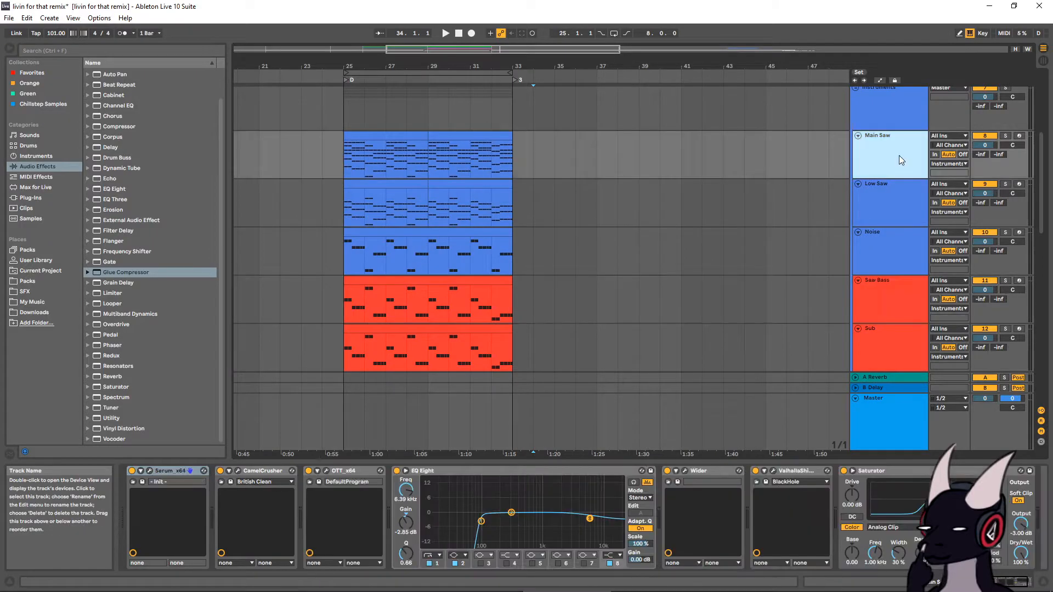
{"action": "left_click", "coordinate": [900, 286], "text": "shift"}
{"action": "left_click", "coordinate": [1005, 281]}
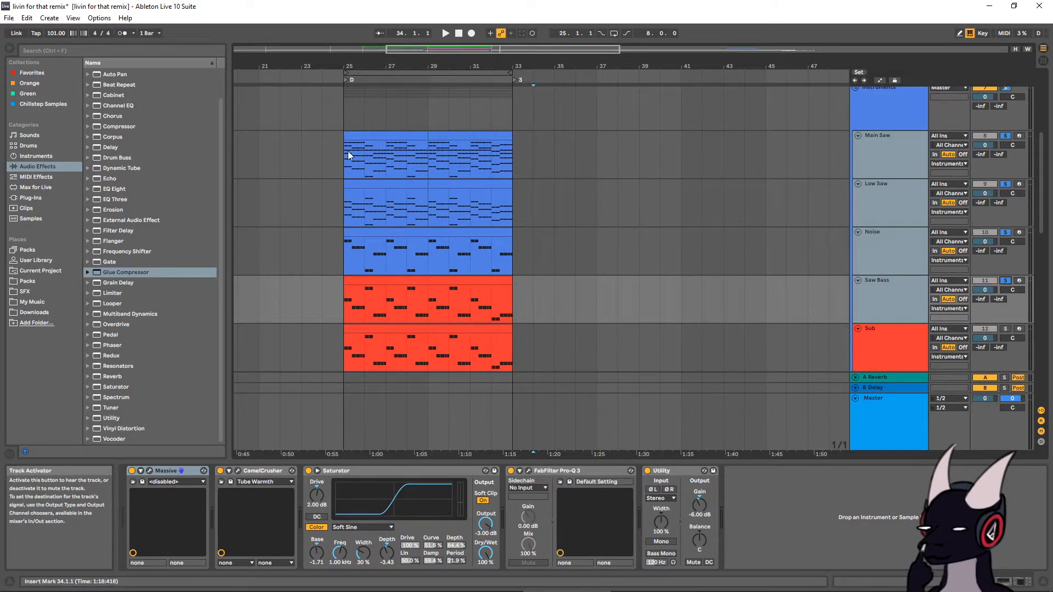
Play the soloed saw, noise and bass layers briefly from bar 25
{"action": "left_click", "coordinate": [396, 137]}
{"action": "scroll", "coordinate": [516, 195], "scroll_direction": "down", "scroll_amount": 2}
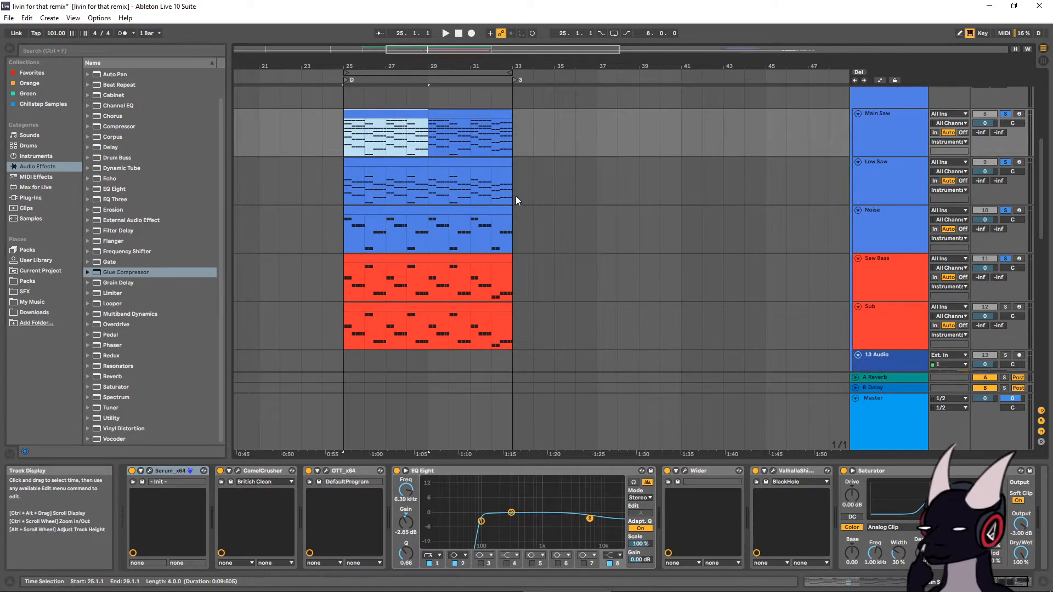
{"action": "scroll", "coordinate": [516, 196], "scroll_direction": "up", "scroll_amount": 3}
{"action": "key", "text": "space"}
{"action": "scroll", "coordinate": [548, 256], "scroll_direction": "down", "scroll_amount": 2}
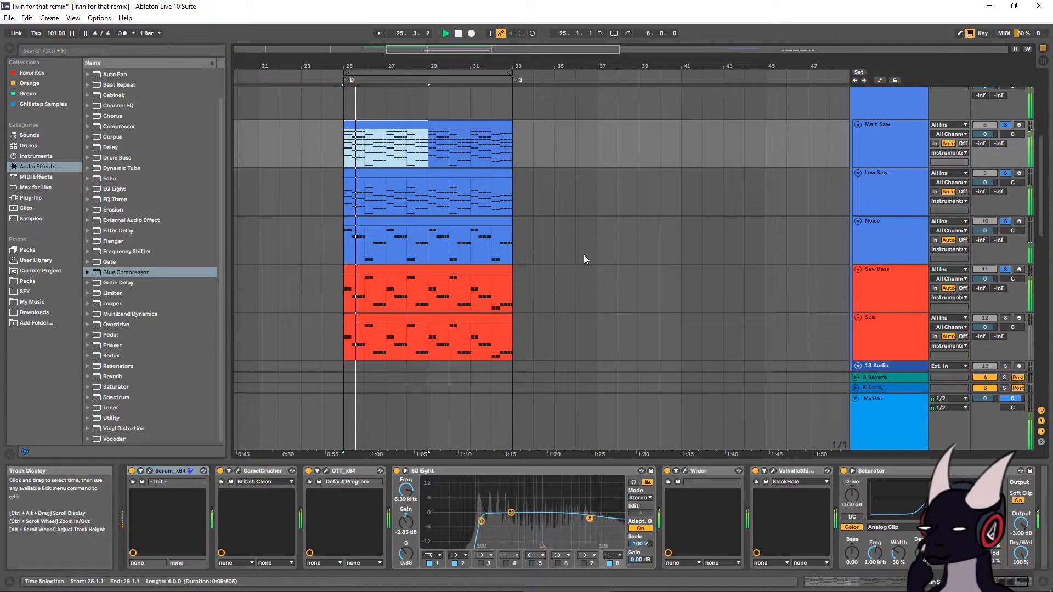
{"action": "key", "text": "space"}
Examine the Low Saw track's effect chain and its FabFilter Pro-Q 3
{"action": "scroll", "coordinate": [601, 238], "scroll_direction": "up", "scroll_amount": 1}
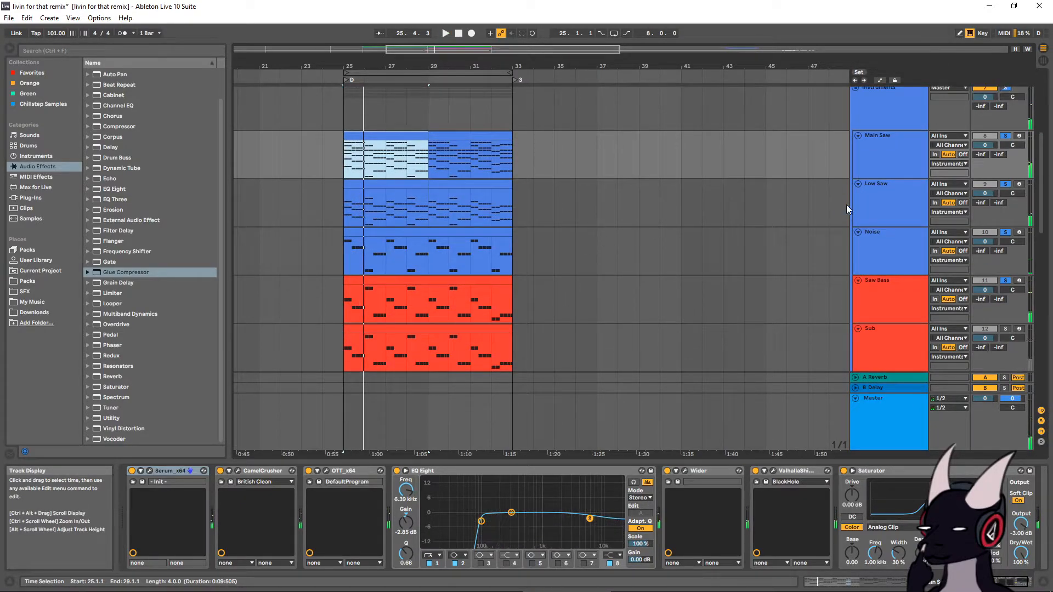
{"action": "left_click", "coordinate": [889, 204]}
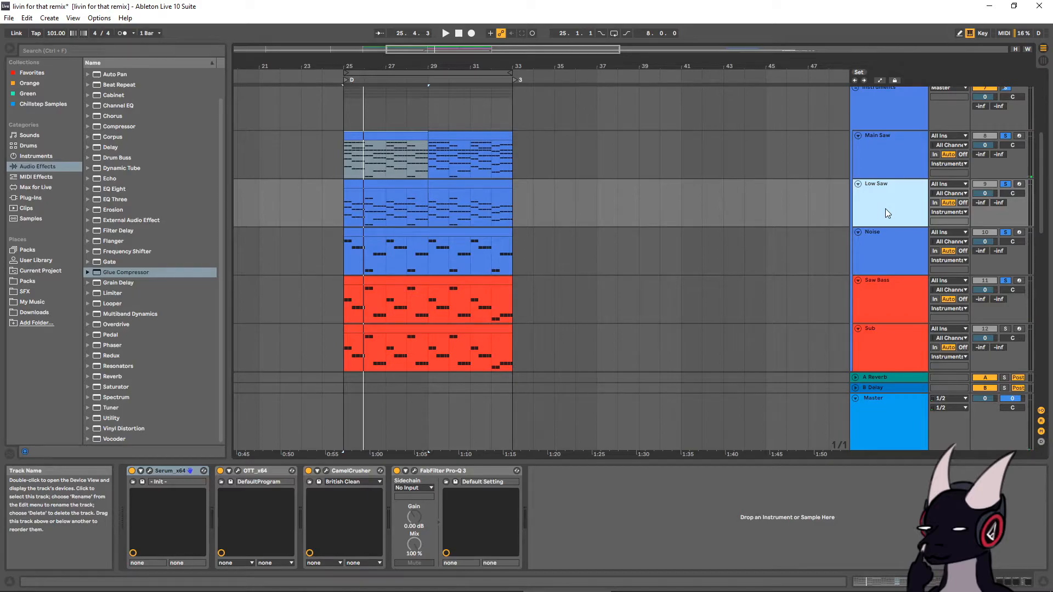
{"action": "left_click", "coordinate": [415, 470]}
{"action": "left_click", "coordinate": [932, 147]}
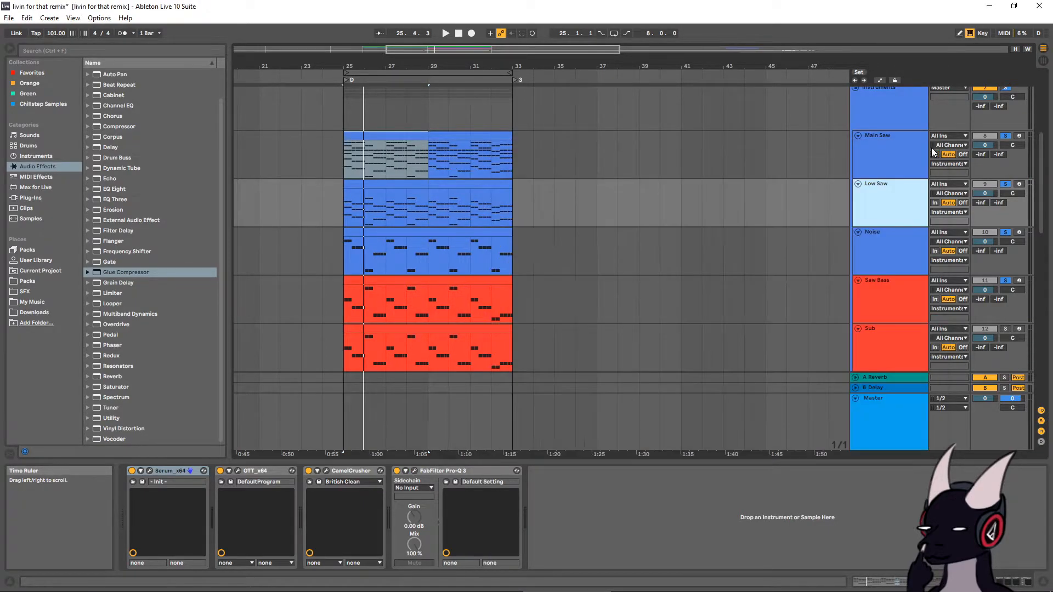
Select the Low Saw clip in bars 25–29 and, in turn, the Noise clip in bars 25–33
{"action": "left_click", "coordinate": [394, 183]}
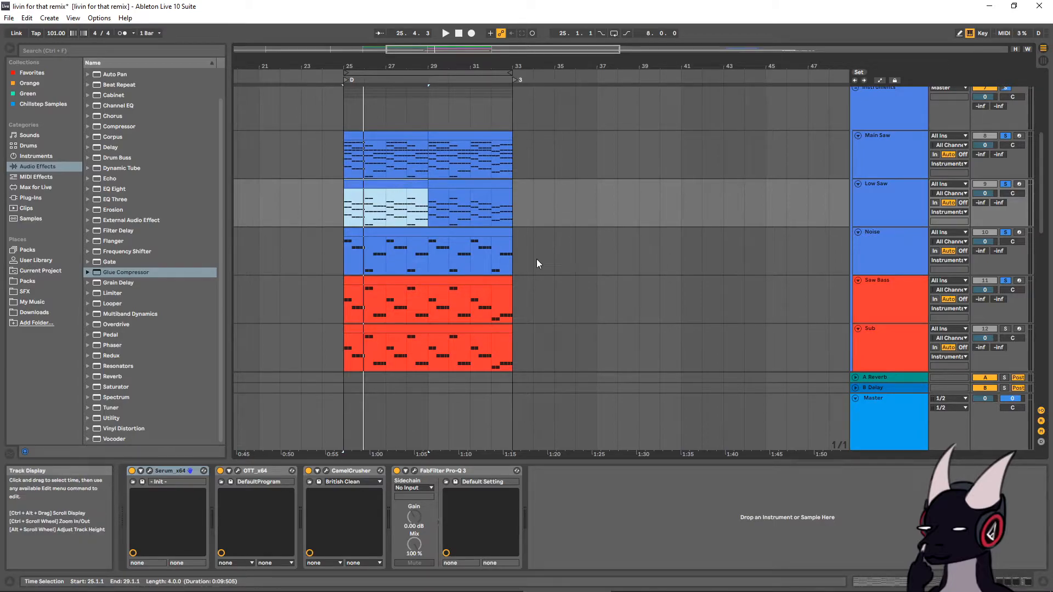
{"action": "left_click", "coordinate": [391, 247]}
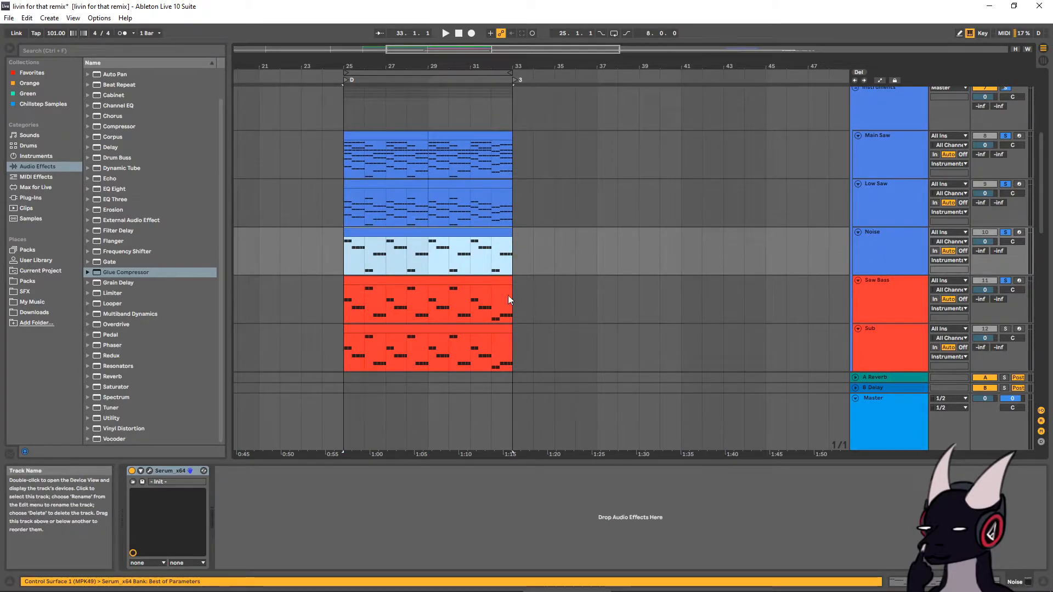
{"action": "key", "text": "ctrl+t"}
{"action": "scroll", "coordinate": [389, 264], "scroll_direction": "up", "scroll_amount": 3}
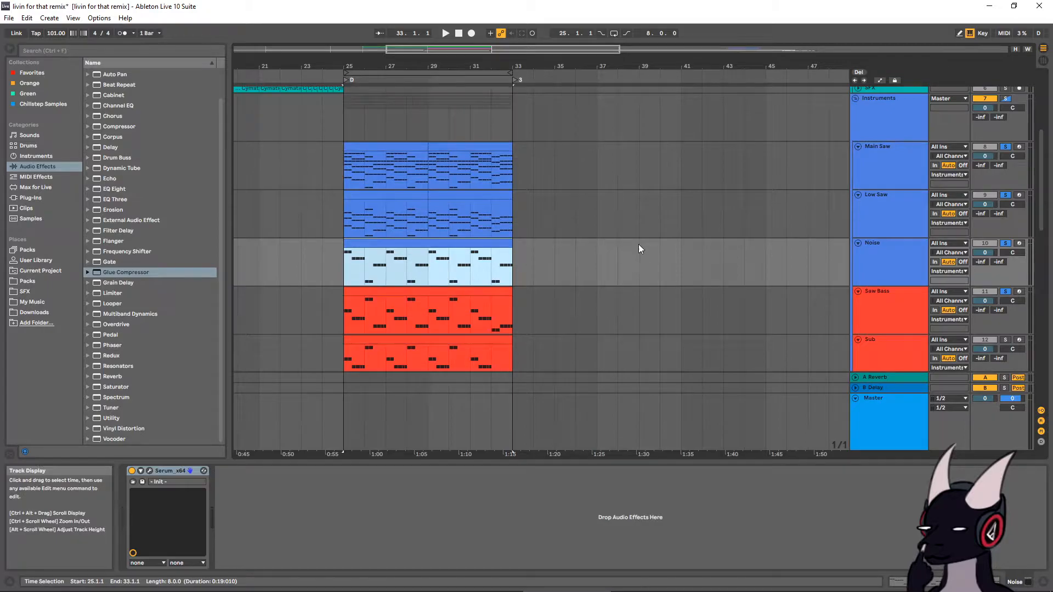
Open the Serum instrument on the Main Saw track to review its oscillator settings, and close it
{"action": "left_click", "coordinate": [900, 170]}
{"action": "left_click", "coordinate": [149, 470]}
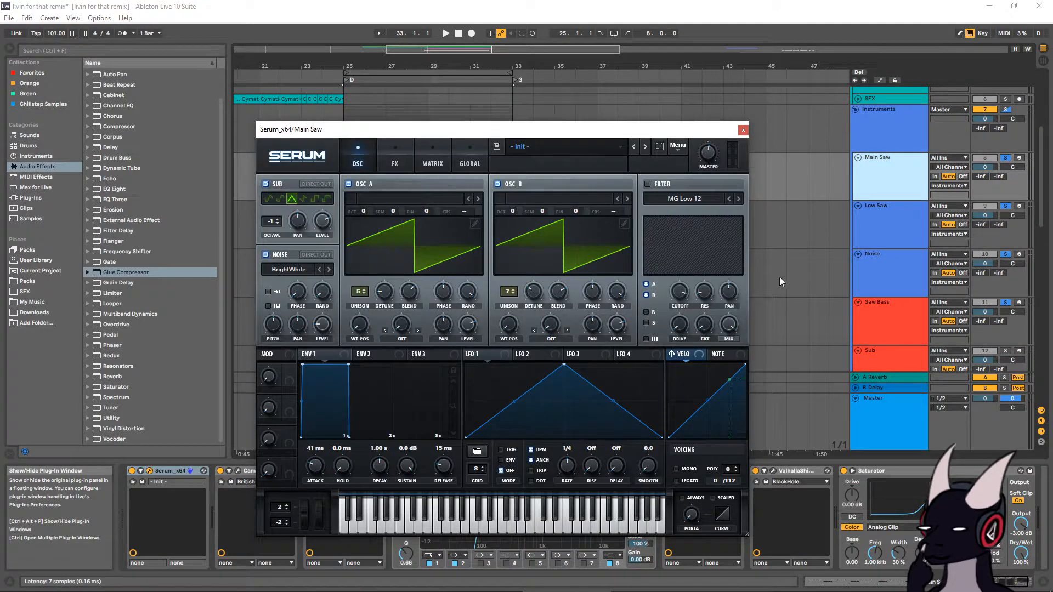
{"action": "left_click", "coordinate": [742, 130]}
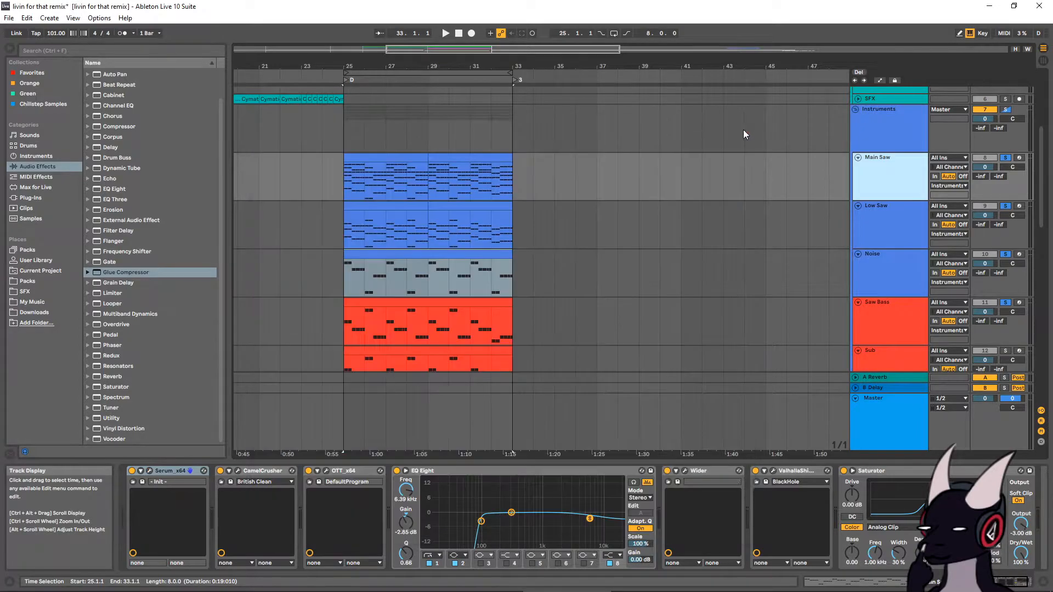
Open the first Main Saw clip in the note editor and review its chord notes across the octaves
{"action": "double_click", "coordinate": [388, 158]}
{"action": "scroll", "coordinate": [285, 403], "scroll_direction": "up", "scroll_amount": 1}
{"action": "scroll", "coordinate": [308, 449], "scroll_direction": "up", "scroll_amount": 3}
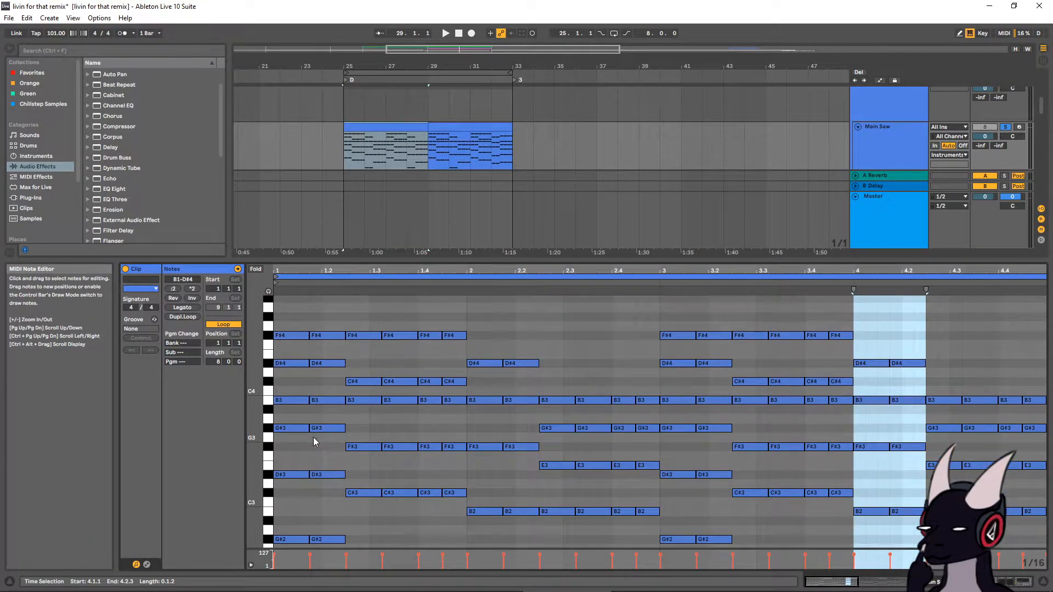
{"action": "scroll", "coordinate": [320, 469], "scroll_direction": "down", "scroll_amount": 4}
{"action": "scroll", "coordinate": [567, 144], "scroll_direction": "down", "scroll_amount": 3}
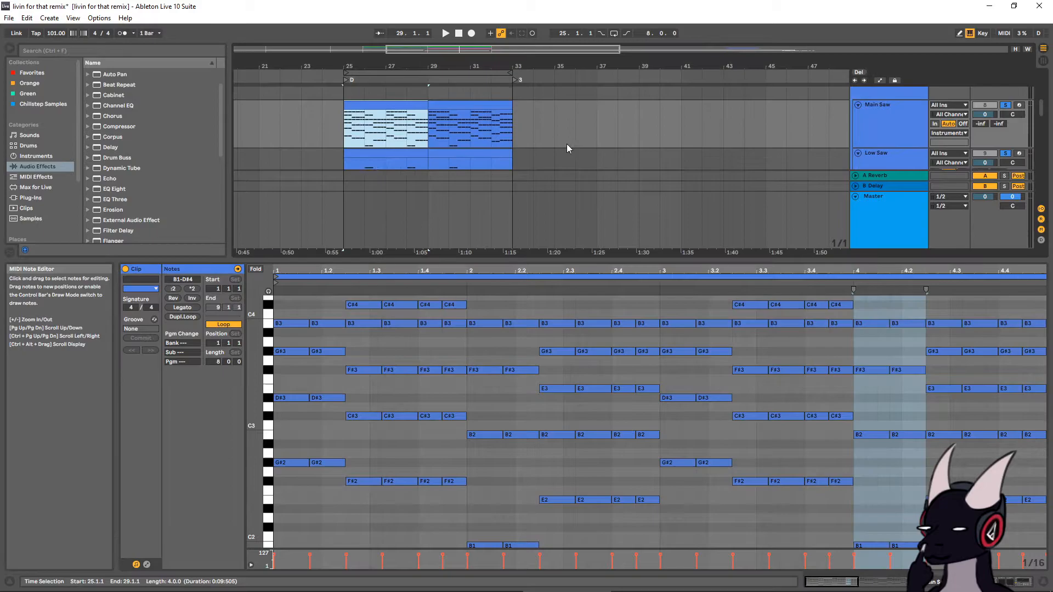
Solo the Main Saw track, play it back from bar 25 and enlarge the arrangement area above the note editor
{"action": "scroll", "coordinate": [567, 152], "scroll_direction": "up", "scroll_amount": 2}
{"action": "left_click", "coordinate": [1007, 117]}
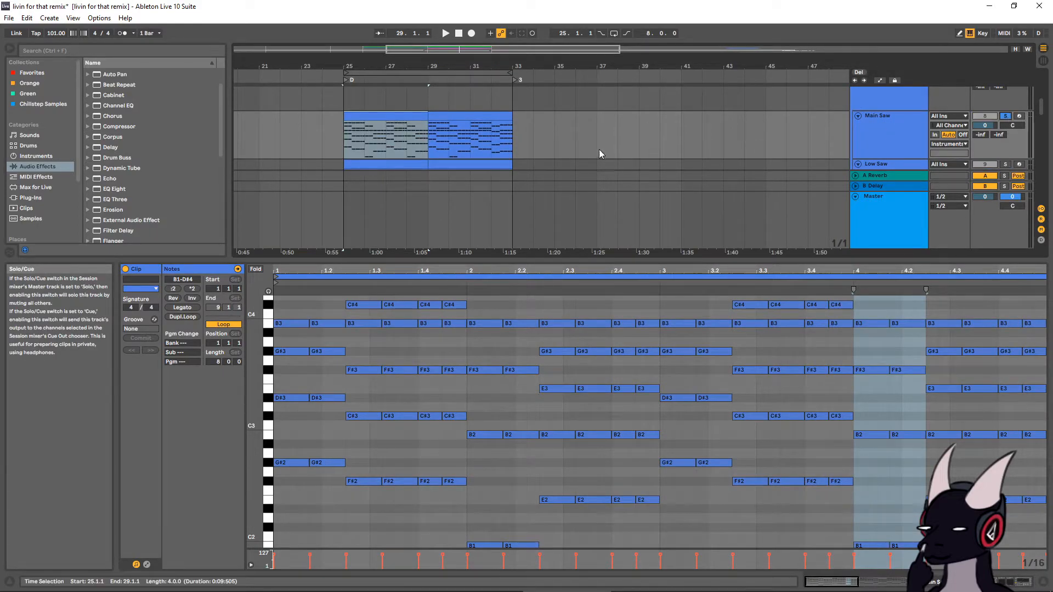
{"action": "key", "text": "space"}
{"action": "left_click_drag", "start_coordinate": [545, 276], "coordinate": [547, 363]}
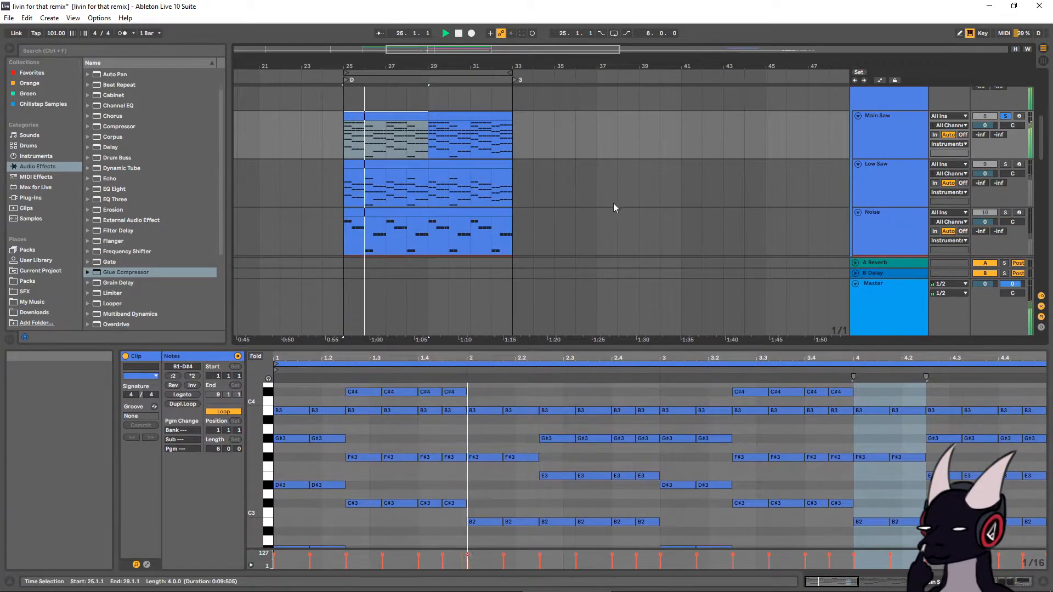
{"action": "key", "text": "space"}
Solo the Low Saw track and show the notes of its first clip in bars 25–29
{"action": "left_click", "coordinate": [893, 167]}
{"action": "left_click", "coordinate": [1006, 165]}
{"action": "left_click", "coordinate": [907, 175]}
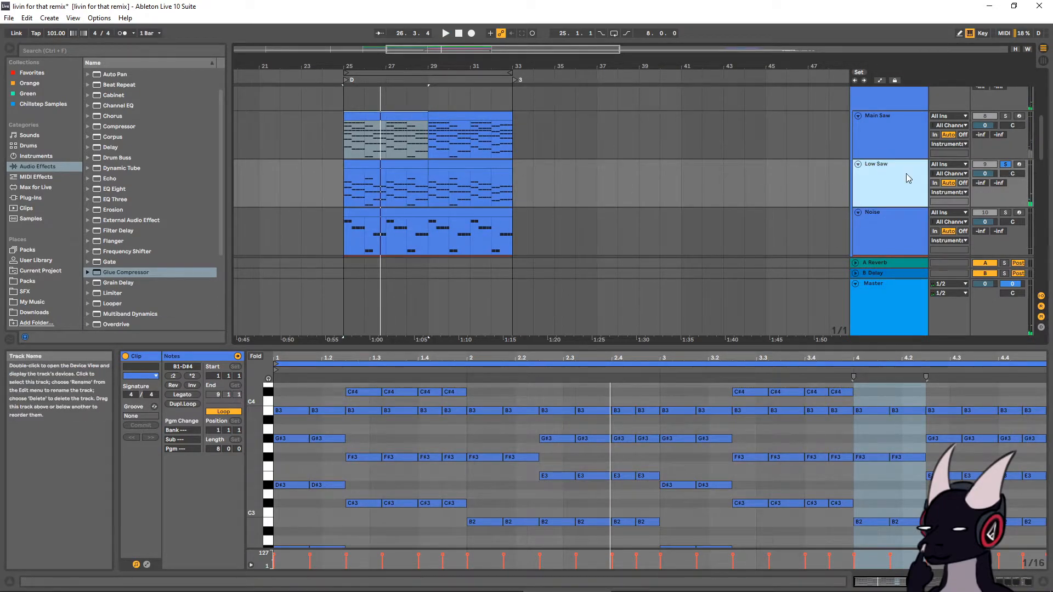
{"action": "left_click", "coordinate": [350, 178]}
Show the Low Saw track's device chain, open its Serum instrument to review the oscillators and filter, and close it
{"action": "left_click", "coordinate": [897, 175]}
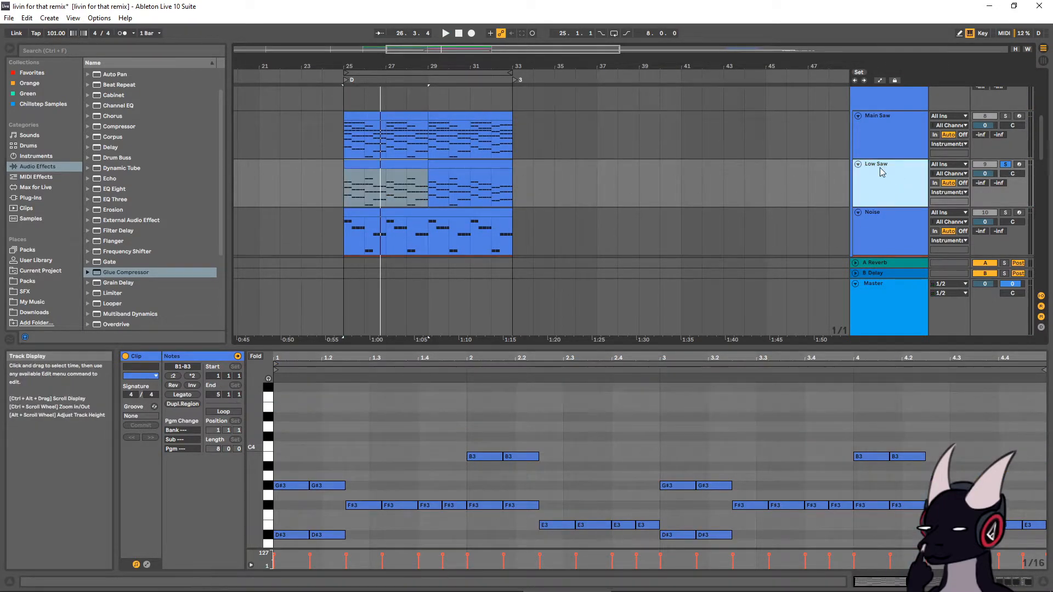
{"action": "double_click", "coordinate": [880, 167]}
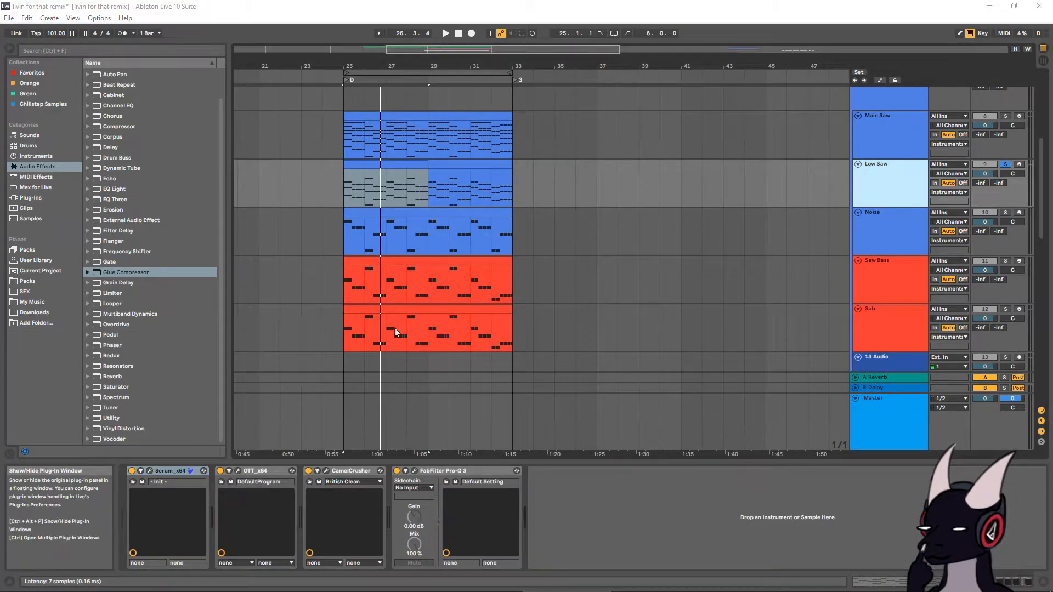
{"action": "key", "text": "ctrl+alt+p"}
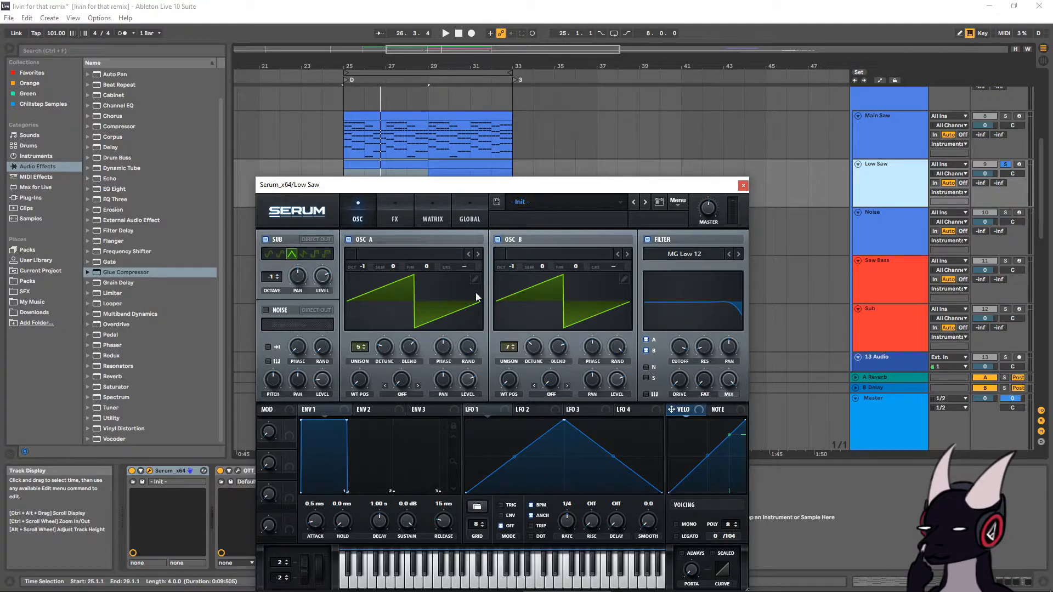
{"action": "left_click", "coordinate": [744, 185]}
Play the Low Saw track with FabFilter Pro-Q 3 open and adjust the bell band to 390.33 Hz, +3.27 dB
{"action": "key", "text": "space"}
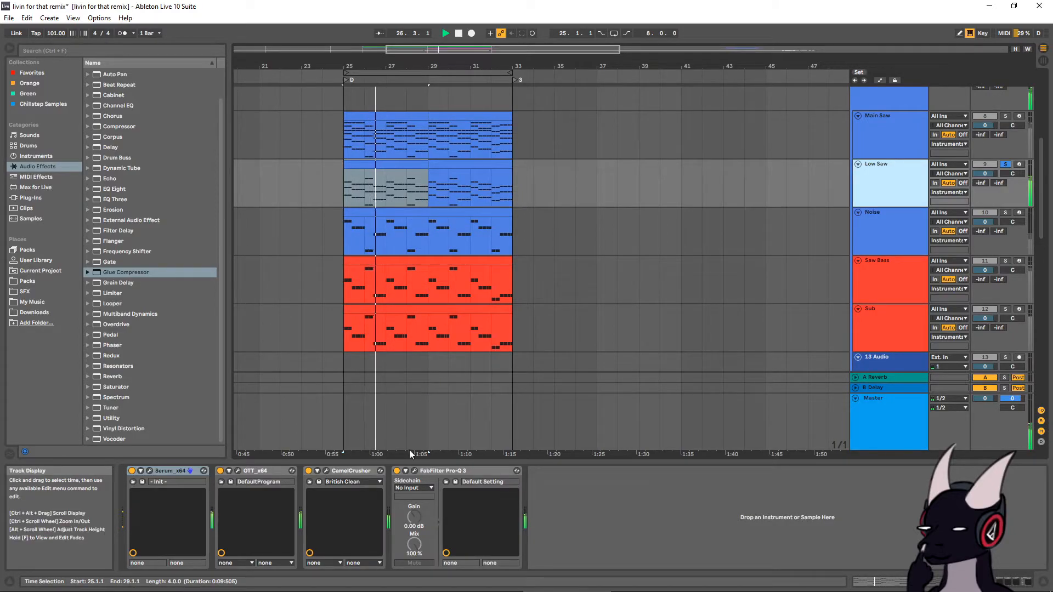
{"action": "left_click", "coordinate": [414, 470]}
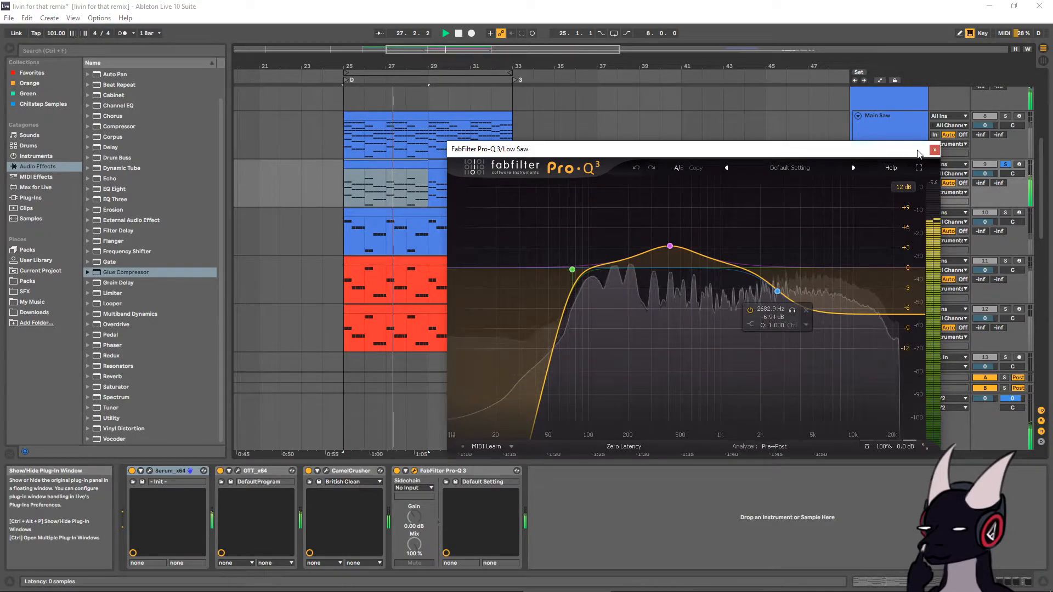
{"action": "key", "text": "space"}
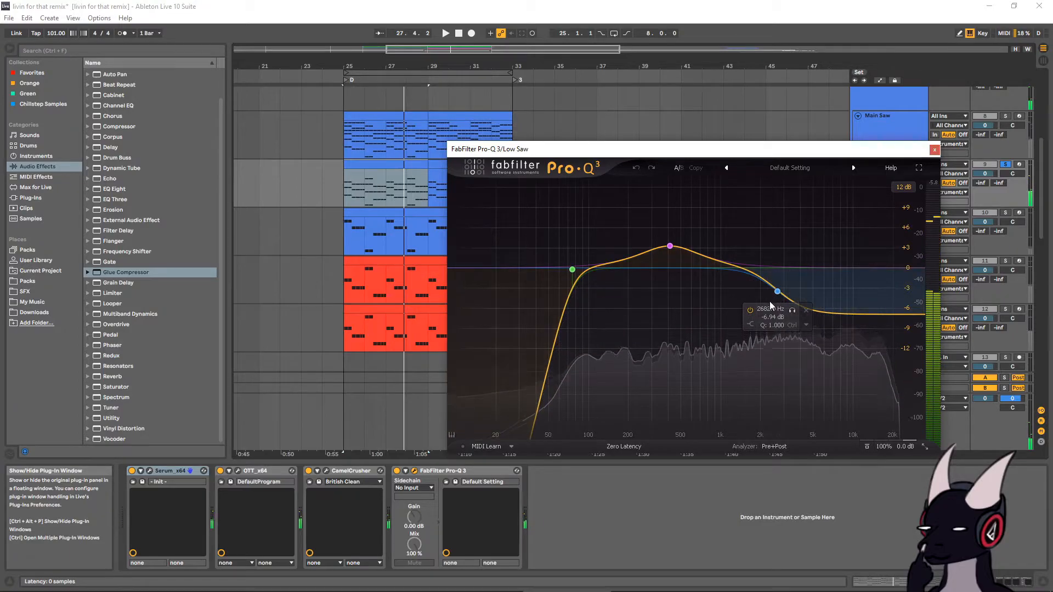
{"action": "left_click_drag", "start_coordinate": [670, 247], "coordinate": [667, 248]}
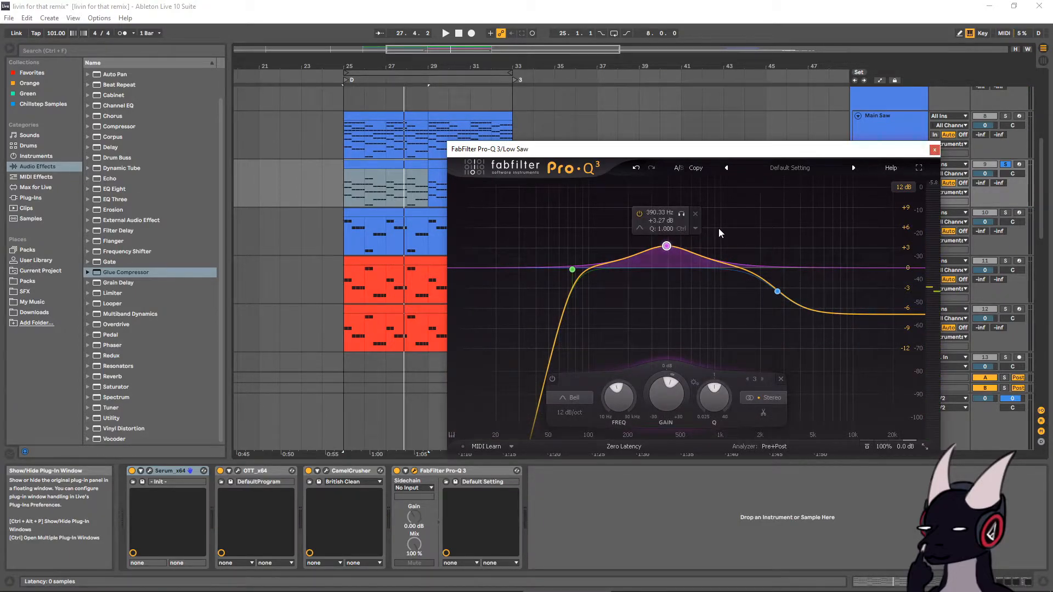
{"action": "left_click", "coordinate": [935, 150]}
Solo the Noise track and open its Serum instrument to review the BrightWhite noise settings, and close it
{"action": "scroll", "coordinate": [483, 235], "scroll_direction": "up", "scroll_amount": 1}
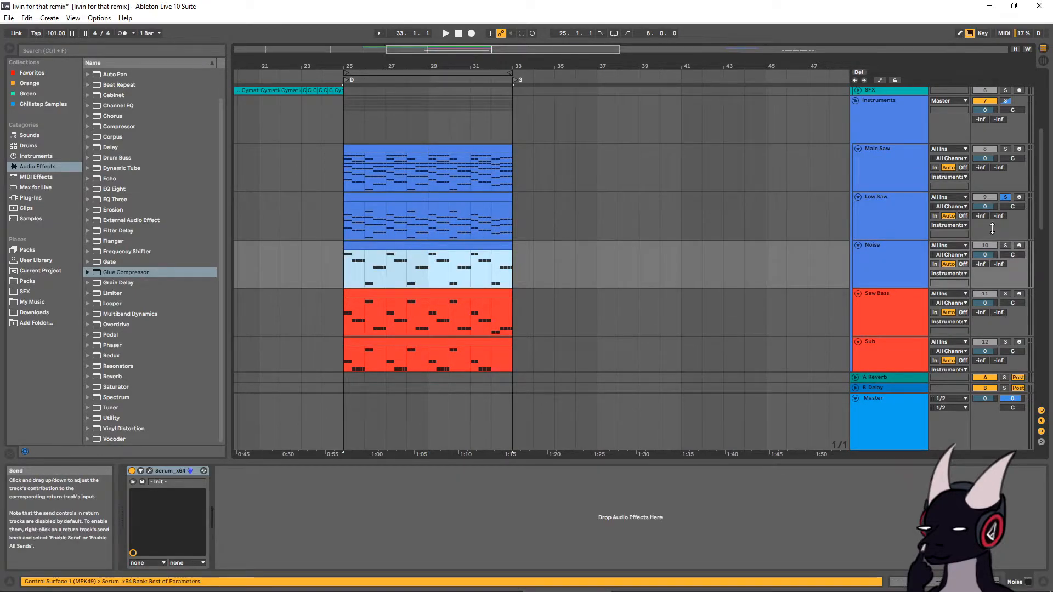
{"action": "left_click", "coordinate": [1006, 246]}
{"action": "left_click", "coordinate": [893, 264]}
{"action": "left_click", "coordinate": [149, 471]}
{"action": "left_click_drag", "start_coordinate": [326, 55], "coordinate": [437, 111]}
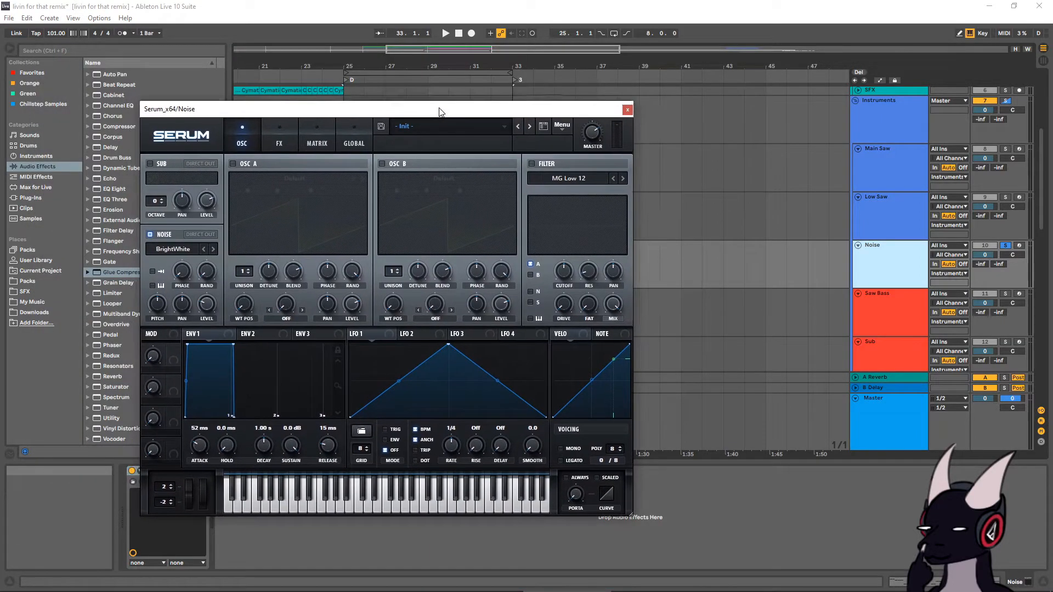
{"action": "left_click", "coordinate": [630, 110]}
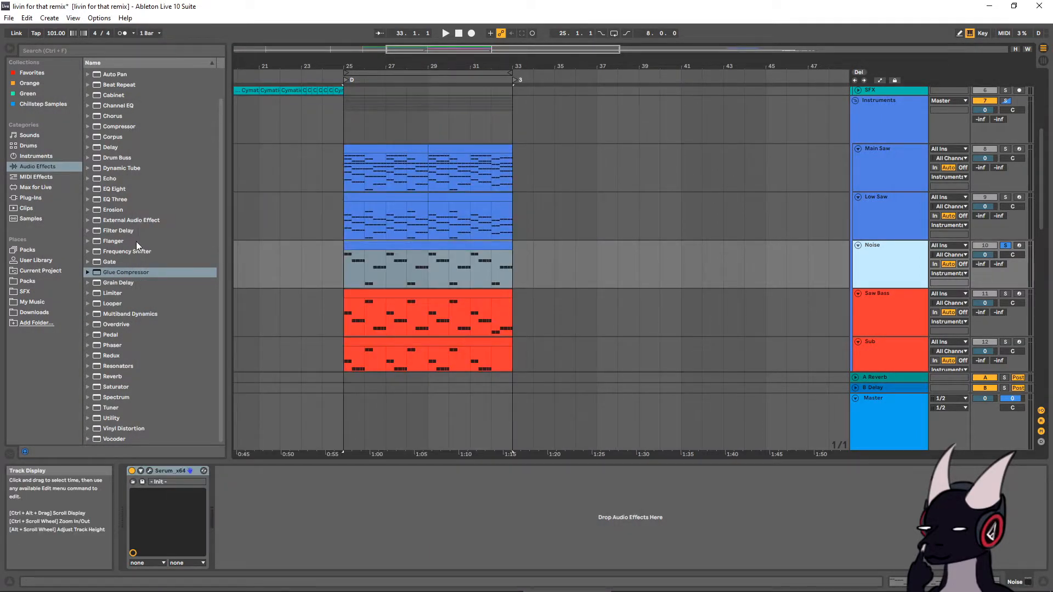
Take the Noise track out of solo and solo the Main Saw and Low Saw tracks together
{"action": "scroll", "coordinate": [157, 247], "scroll_direction": "up", "scroll_amount": 2}
{"action": "scroll", "coordinate": [156, 248], "scroll_direction": "down", "scroll_amount": 2}
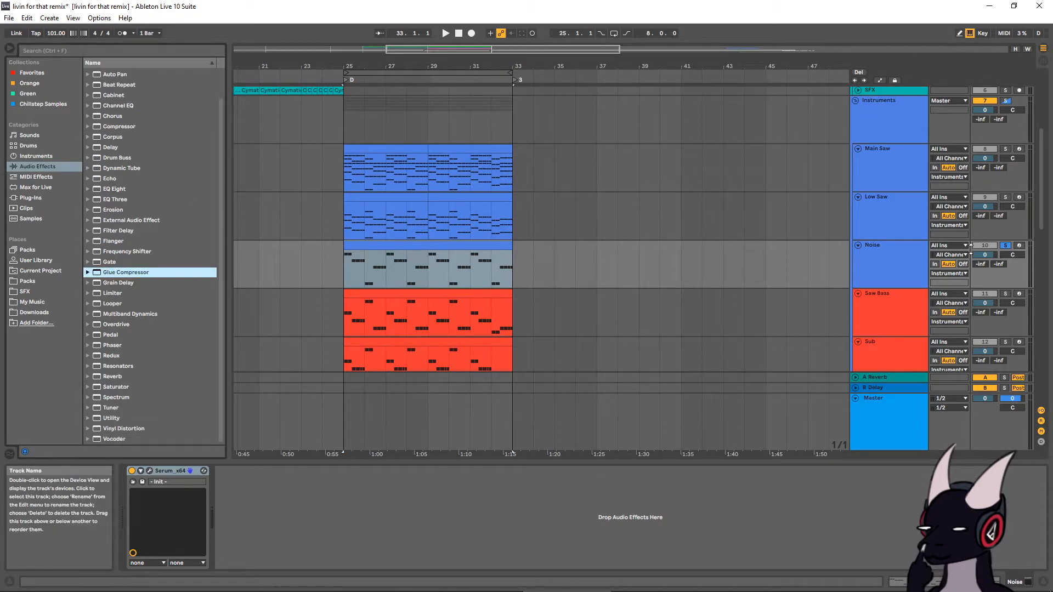
{"action": "left_click", "coordinate": [1005, 244]}
{"action": "left_click", "coordinate": [1005, 150]}
Show the Main Saw track's effect chain and recheck its Serum patch, closing the instrument window again
{"action": "left_click", "coordinate": [883, 166]}
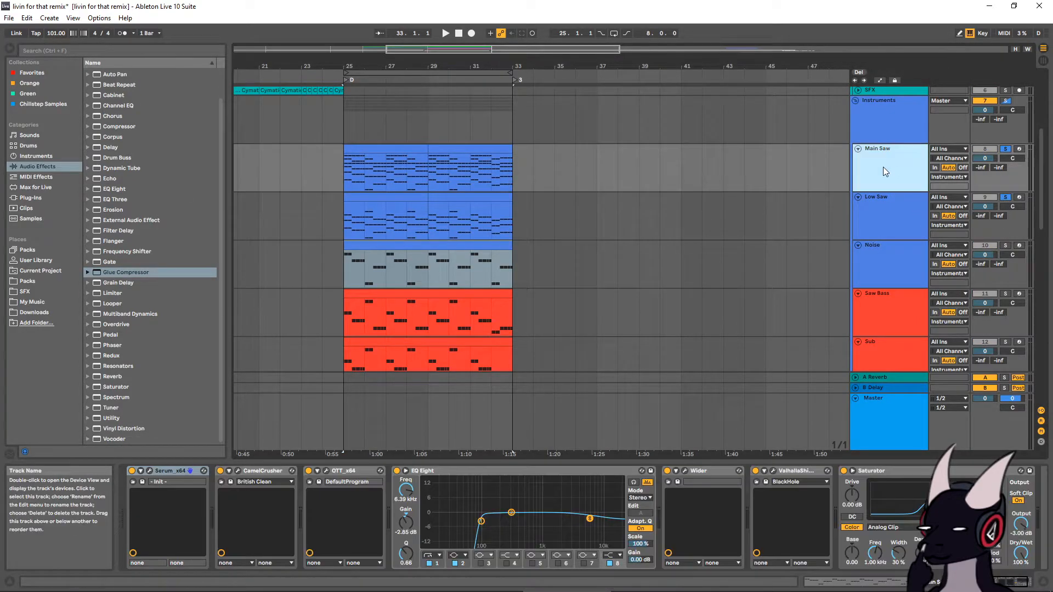
{"action": "left_click", "coordinate": [149, 470]}
{"action": "left_click", "coordinate": [743, 130]}
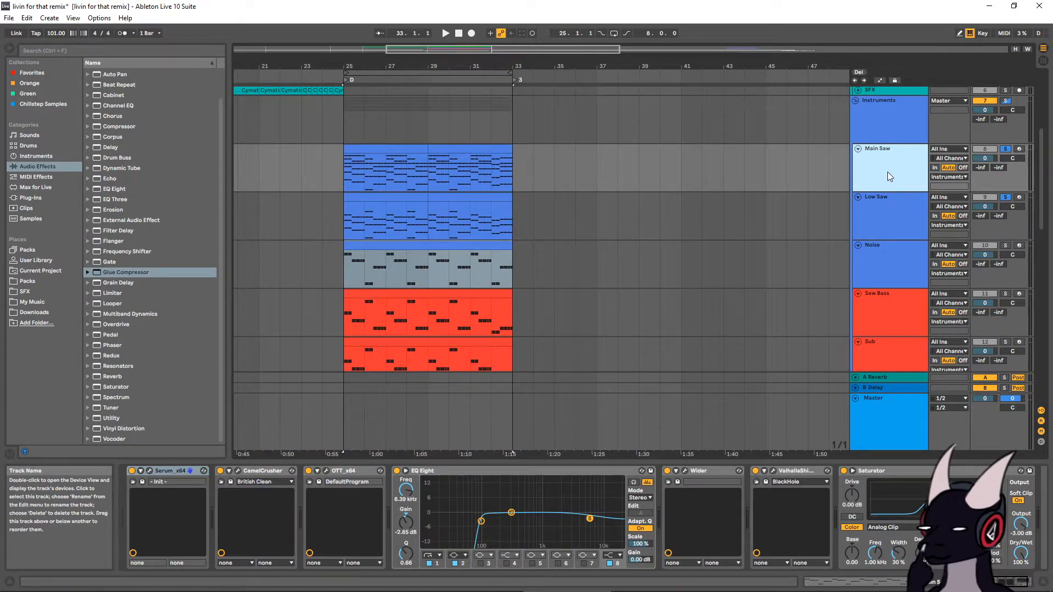
Play the Main Saw and Low Saw layers from bar 25 and add the Noise track to the solo
{"action": "key", "text": "space"}
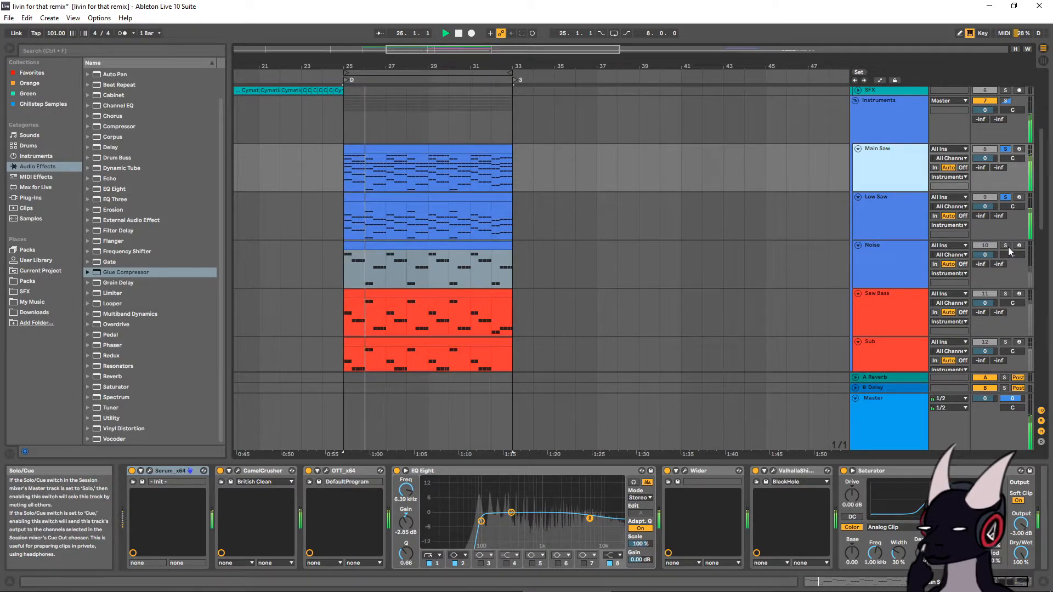
{"action": "left_click", "coordinate": [1007, 246]}
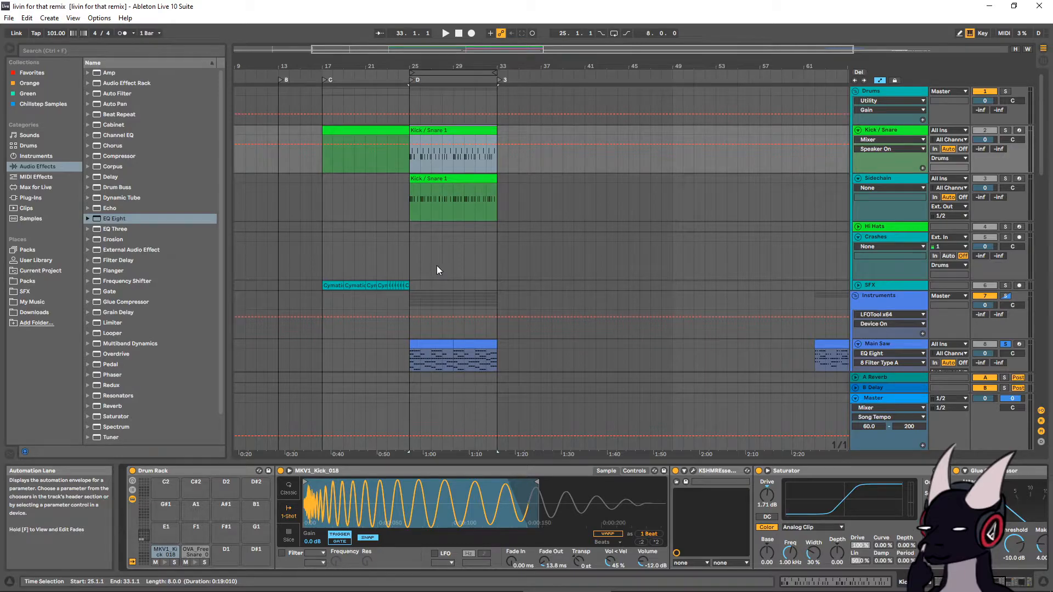
Compare the Sidechain track's external instrument routing with the Kick / Snare track's clip and device chain at bar 25
{"action": "scroll", "coordinate": [436, 266], "scroll_direction": "down", "scroll_amount": 1}
{"action": "scroll", "coordinate": [436, 265], "scroll_direction": "up", "scroll_amount": 1}
{"action": "left_click", "coordinate": [409, 196]}
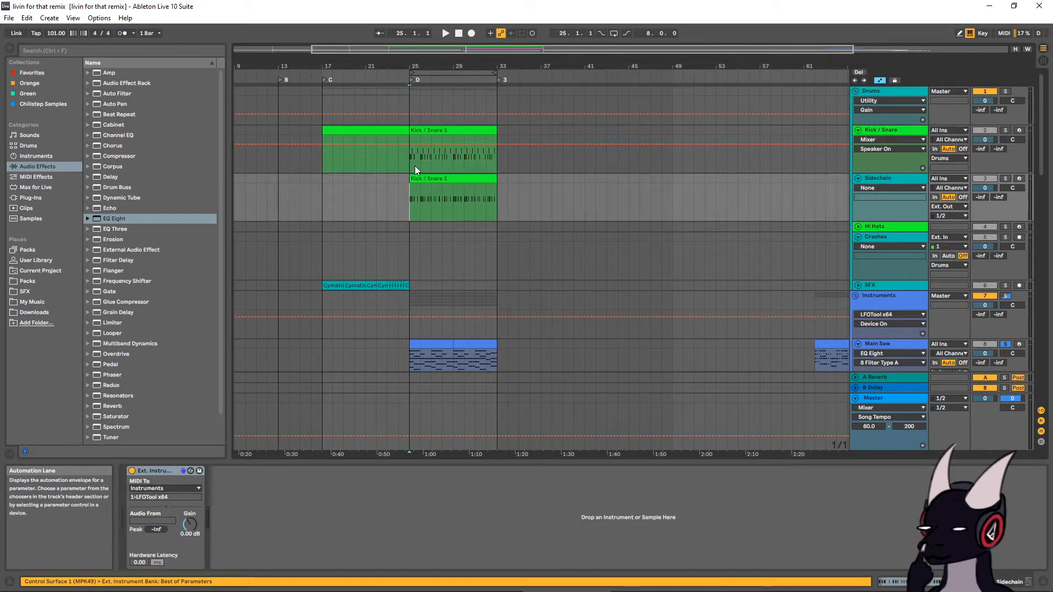
{"action": "left_click", "coordinate": [426, 130]}
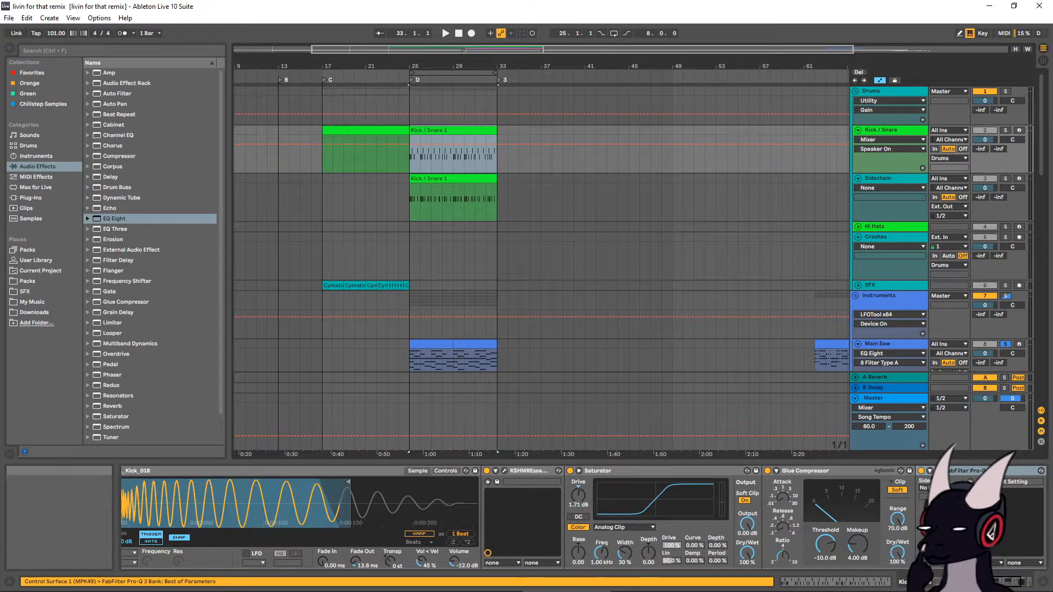
{"action": "scroll", "coordinate": [795, 531], "scroll_direction": "up", "scroll_amount": 3}
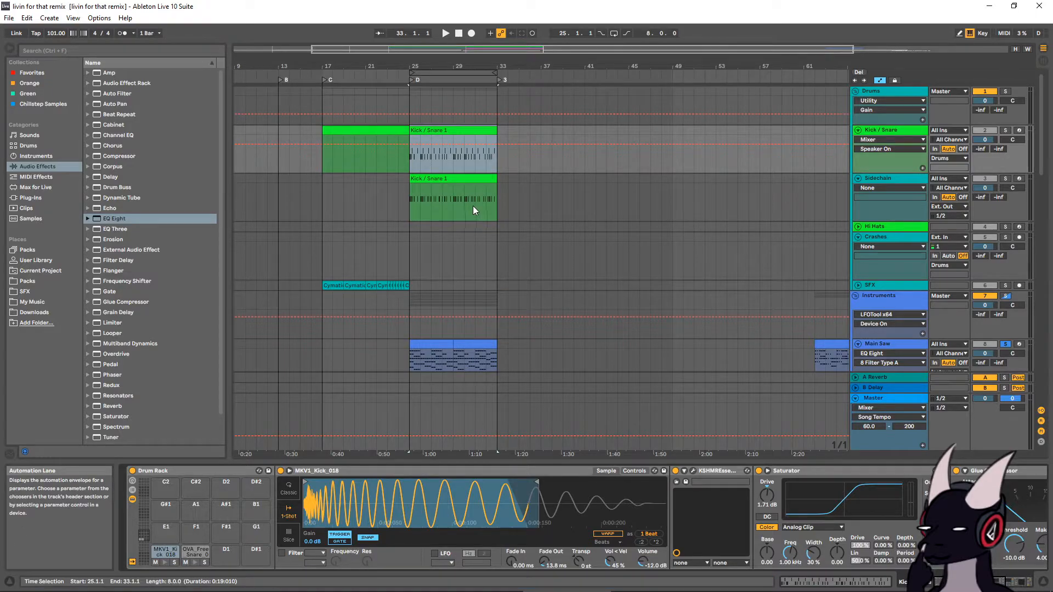
{"action": "left_click", "coordinate": [411, 204]}
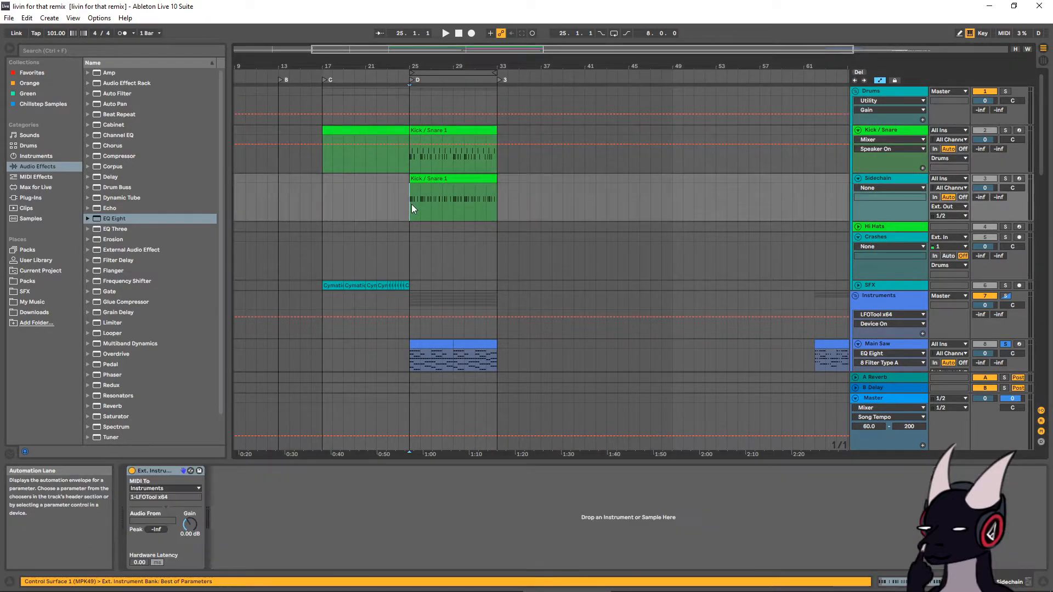
{"action": "left_click", "coordinate": [410, 153]}
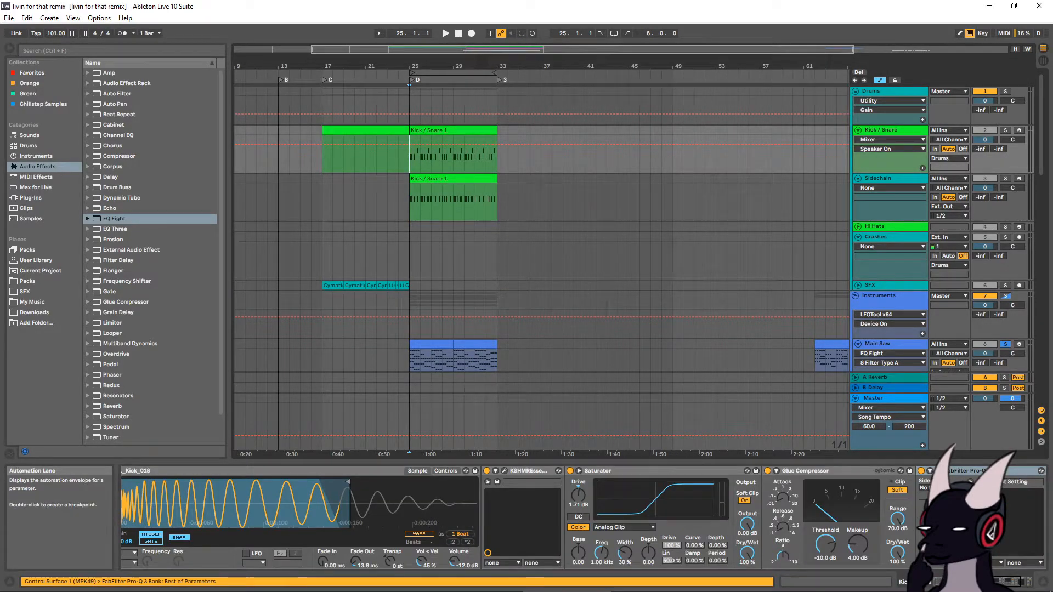
{"action": "scroll", "coordinate": [570, 515], "scroll_direction": "up", "scroll_amount": 3}
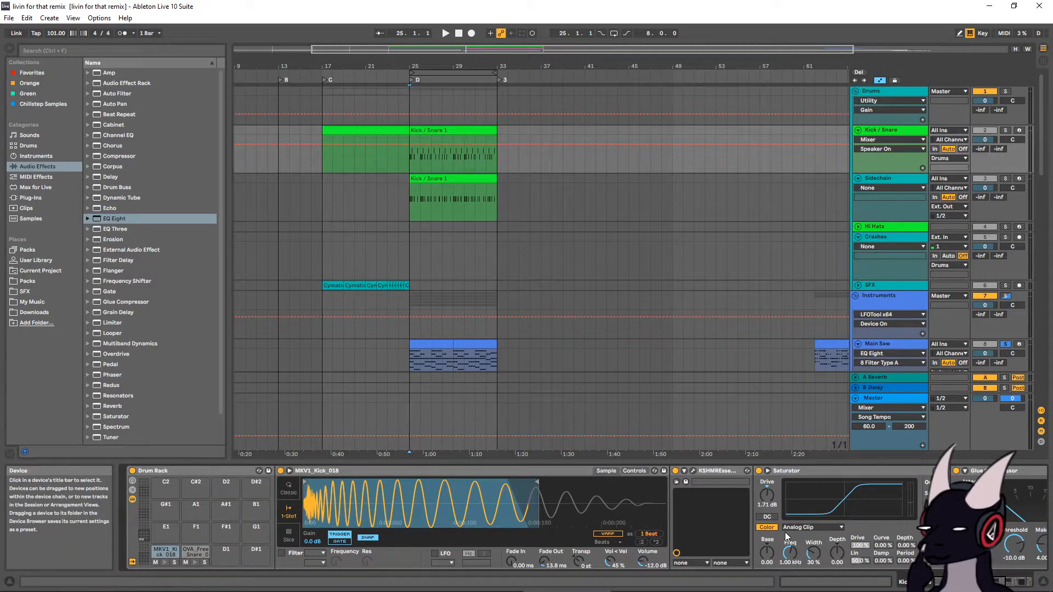
Examine the KSHMR Essentials Kick plug-in on the Kick / Snare track, close it and review the effects after it
{"action": "scroll", "coordinate": [489, 515], "scroll_direction": "down", "scroll_amount": 5}
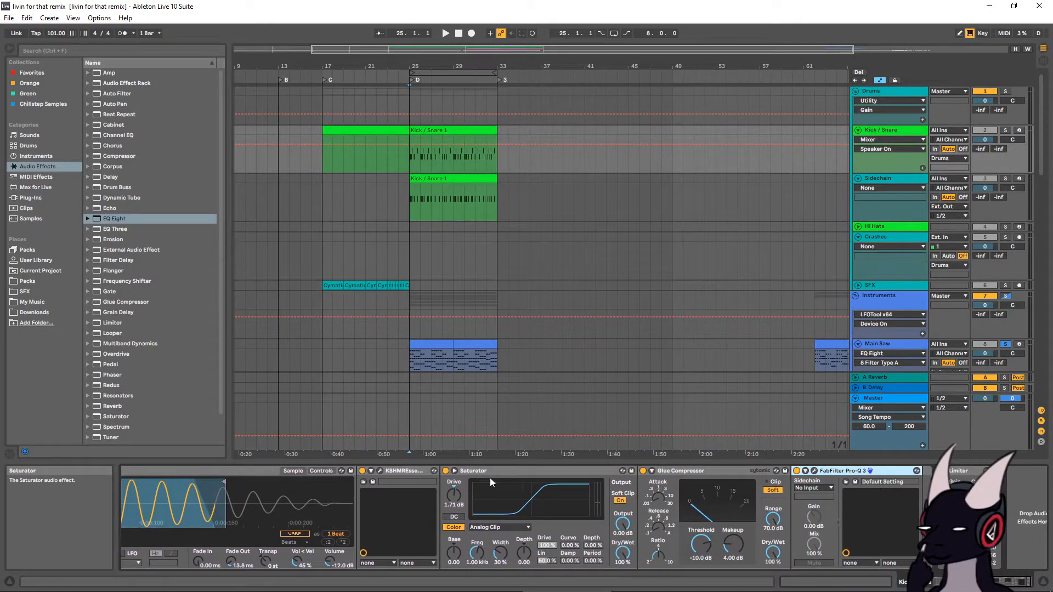
{"action": "left_click", "coordinate": [380, 471]}
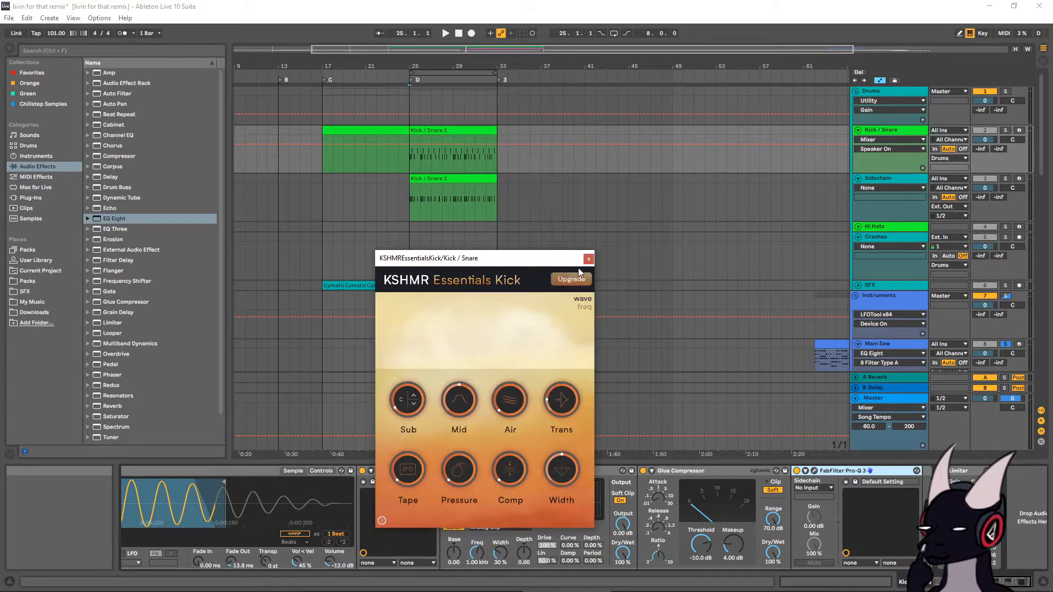
{"action": "left_click", "coordinate": [589, 256]}
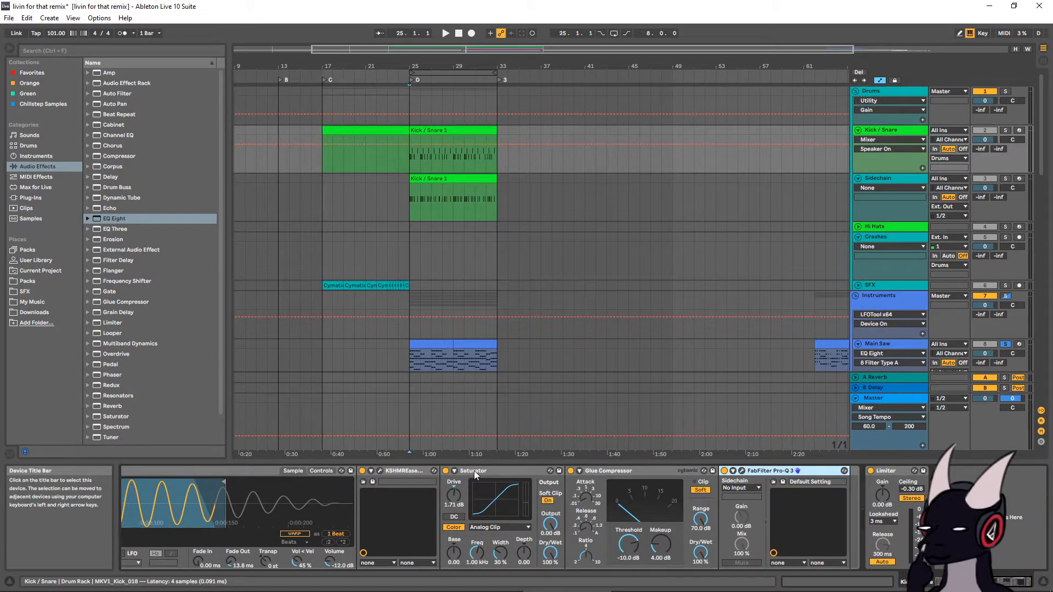
{"action": "scroll", "coordinate": [549, 493], "scroll_direction": "down", "scroll_amount": 1}
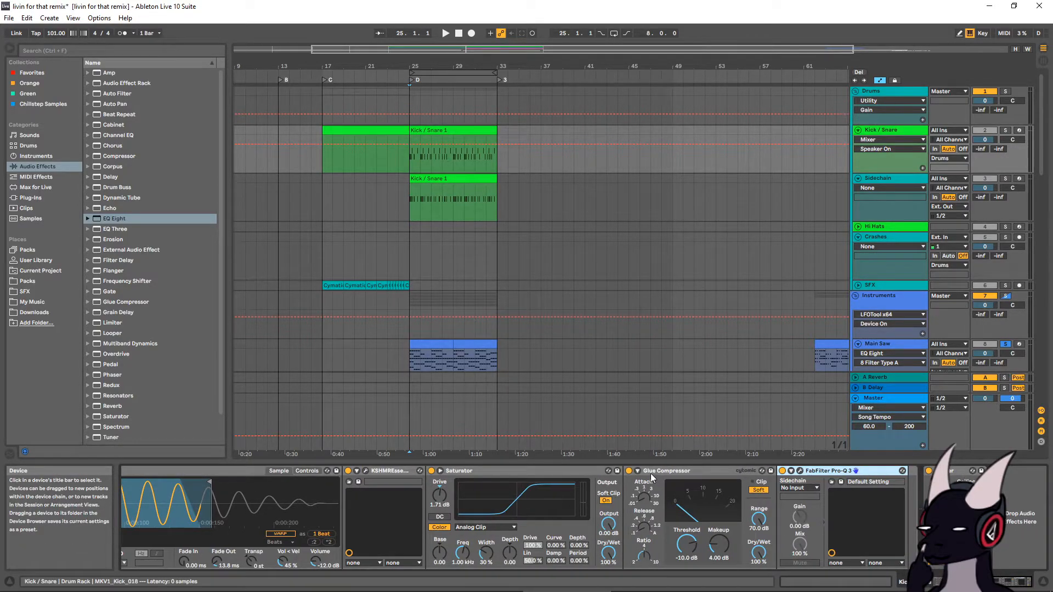
Examine the Glue Compressor and FabFilter Pro-Q 3 curve on the Kick / Snare track, closing the EQ window again
{"action": "left_click", "coordinate": [649, 473]}
{"action": "left_click", "coordinate": [820, 471]}
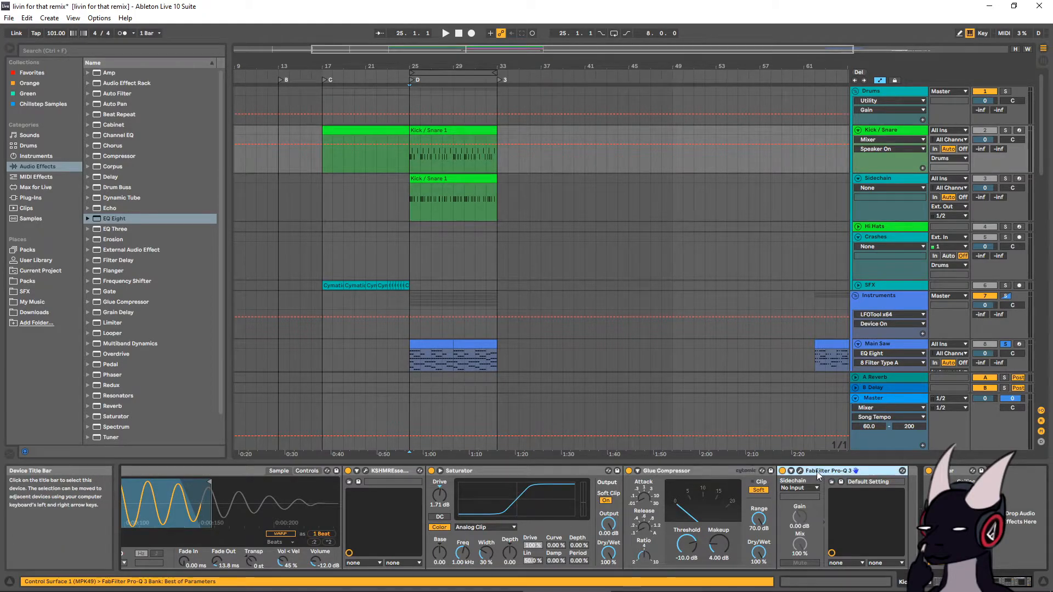
{"action": "left_click", "coordinate": [799, 471]}
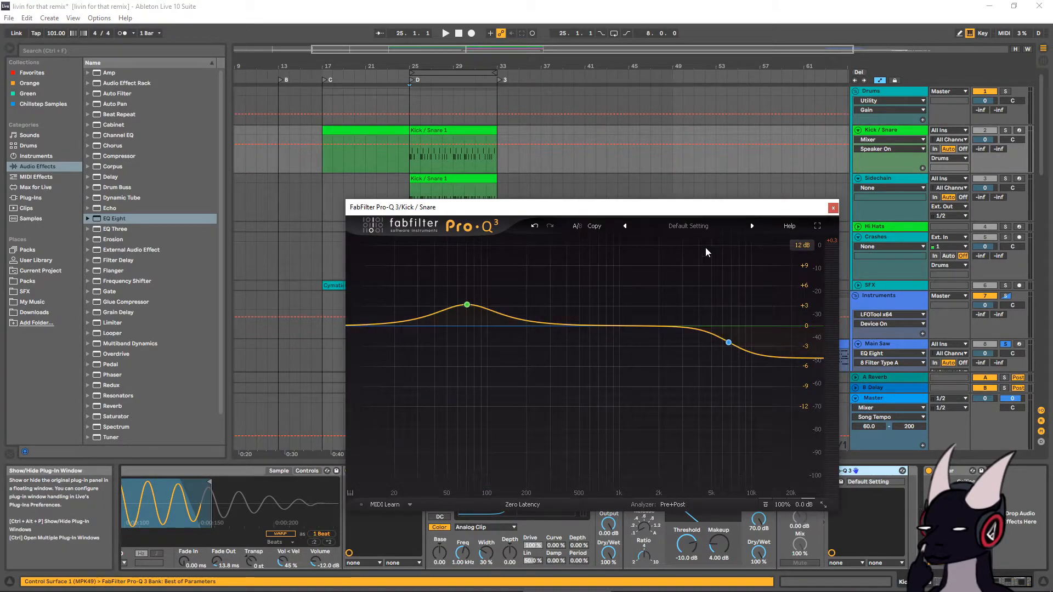
{"action": "left_click", "coordinate": [833, 207]}
{"action": "scroll", "coordinate": [571, 501], "scroll_direction": "up", "scroll_amount": 5}
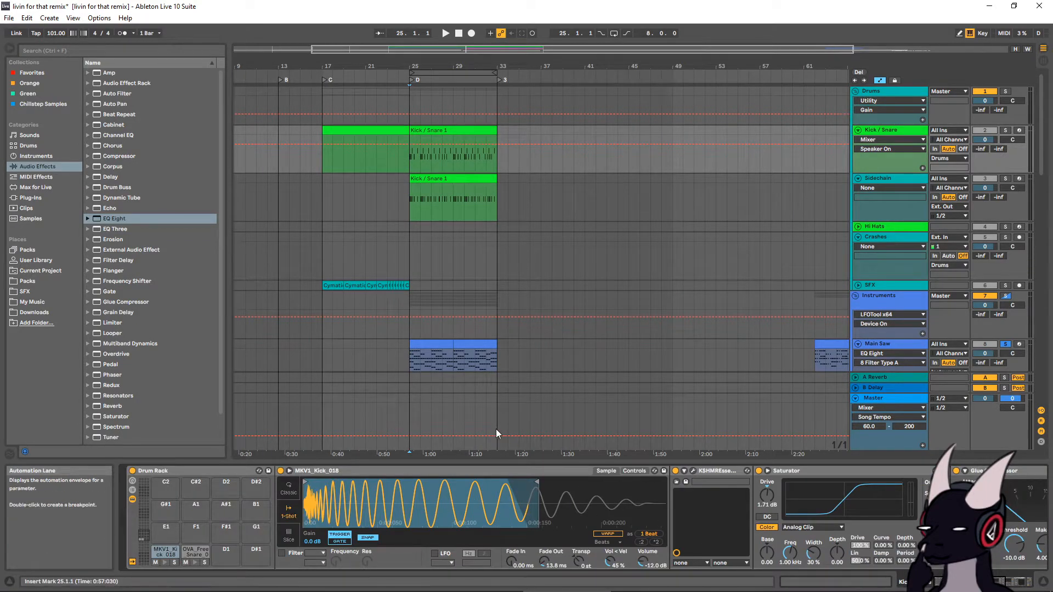
Show the OVA_Free_Snare pad's sampler and EQ Eight, solo the Kick / Snare track and audition the snare
{"action": "left_click", "coordinate": [193, 557]}
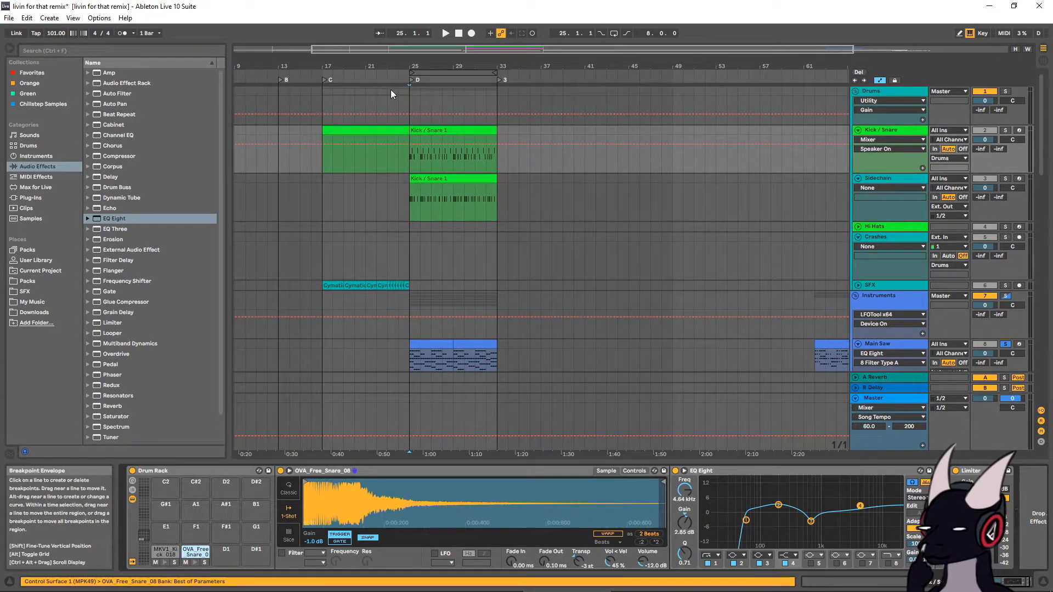
{"action": "left_click_drag", "start_coordinate": [434, 66], "coordinate": [449, 145]}
{"action": "left_click_drag", "start_coordinate": [455, 68], "coordinate": [478, 114]}
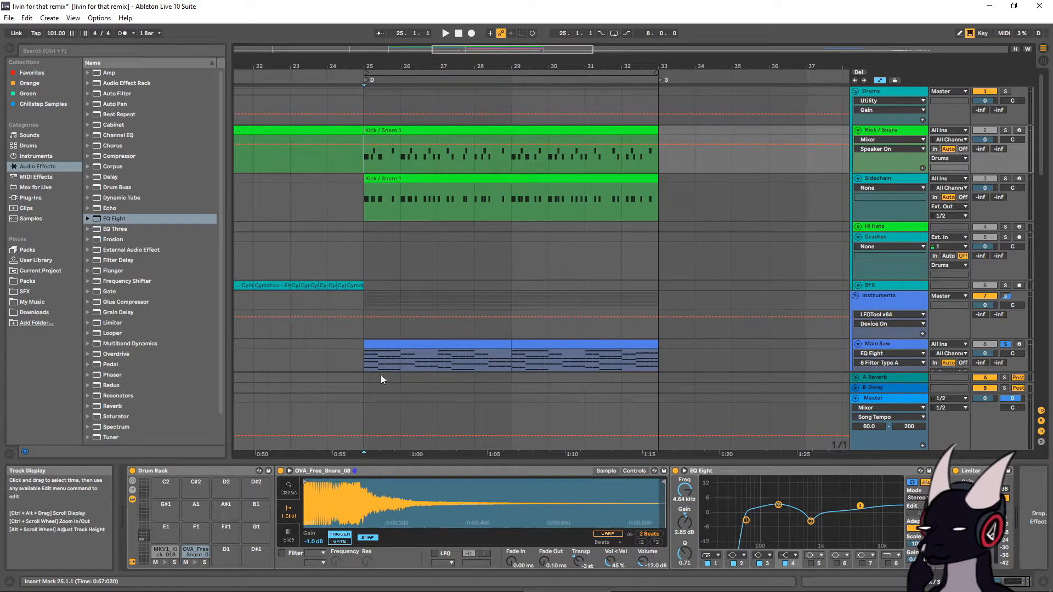
{"action": "left_click", "coordinate": [1005, 131]}
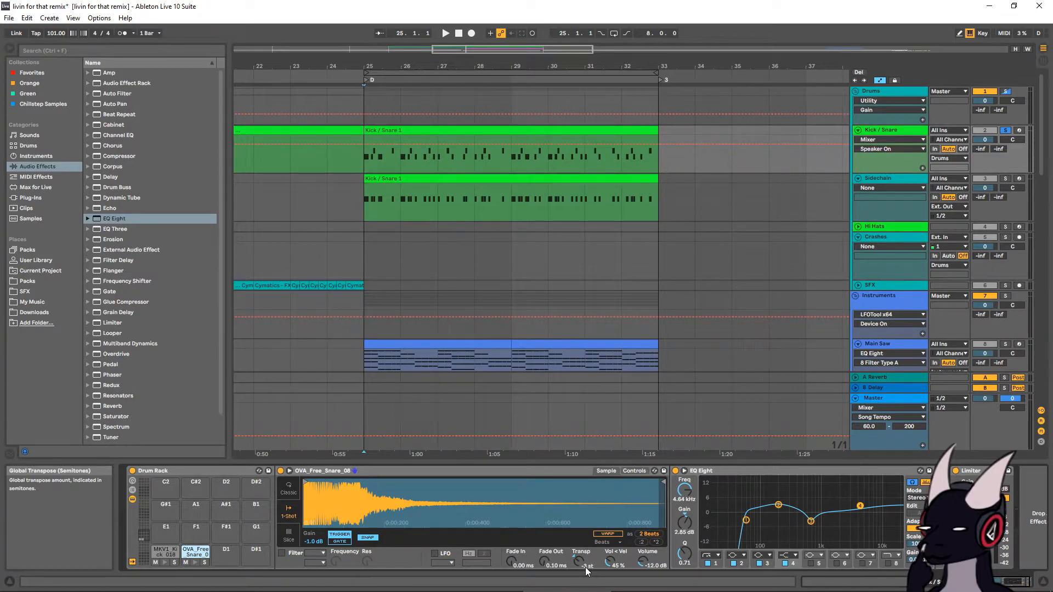
{"action": "left_click", "coordinate": [196, 563]}
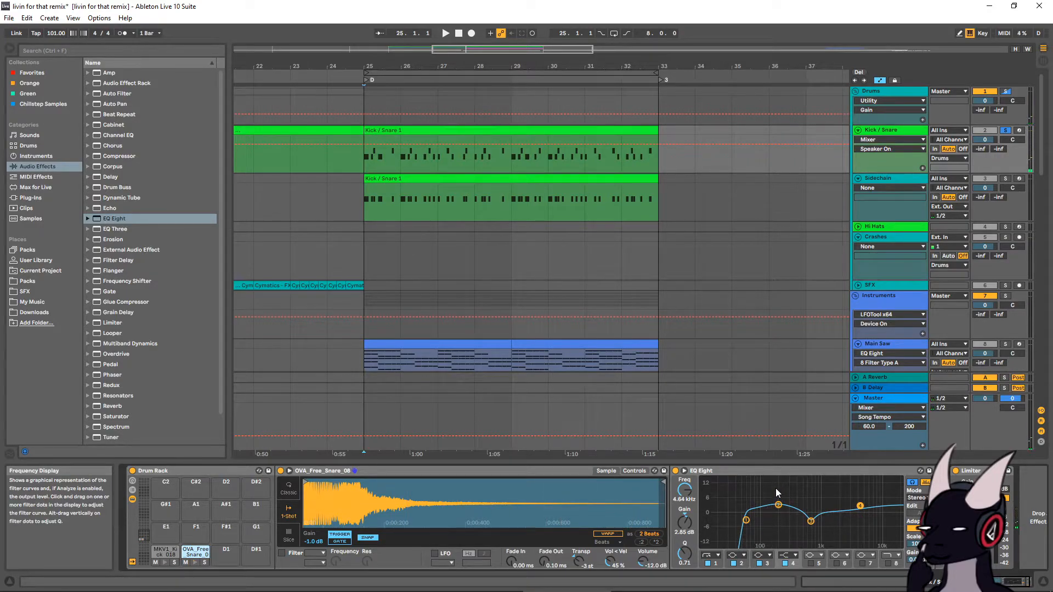
Add a Tuner after the EQ Eight in the snare pad's device chain
{"action": "scroll", "coordinate": [750, 301], "scroll_direction": "down", "scroll_amount": 2}
{"action": "scroll", "coordinate": [752, 301], "scroll_direction": "up", "scroll_amount": 2}
{"action": "left_click", "coordinate": [149, 217]}
{"action": "scroll", "coordinate": [155, 337], "scroll_direction": "down", "scroll_amount": 2}
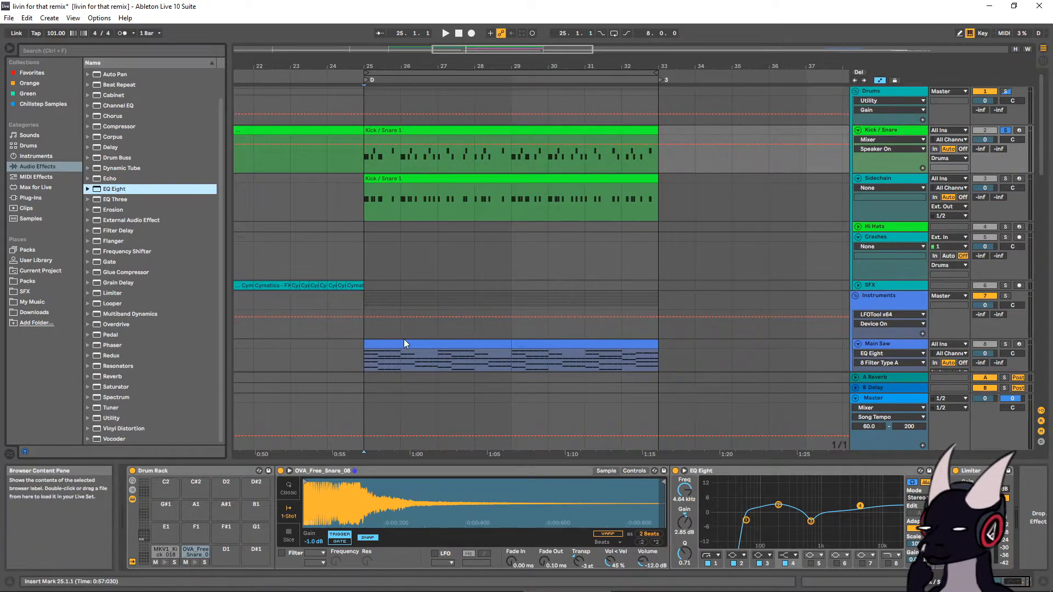
{"action": "left_click", "coordinate": [170, 406]}
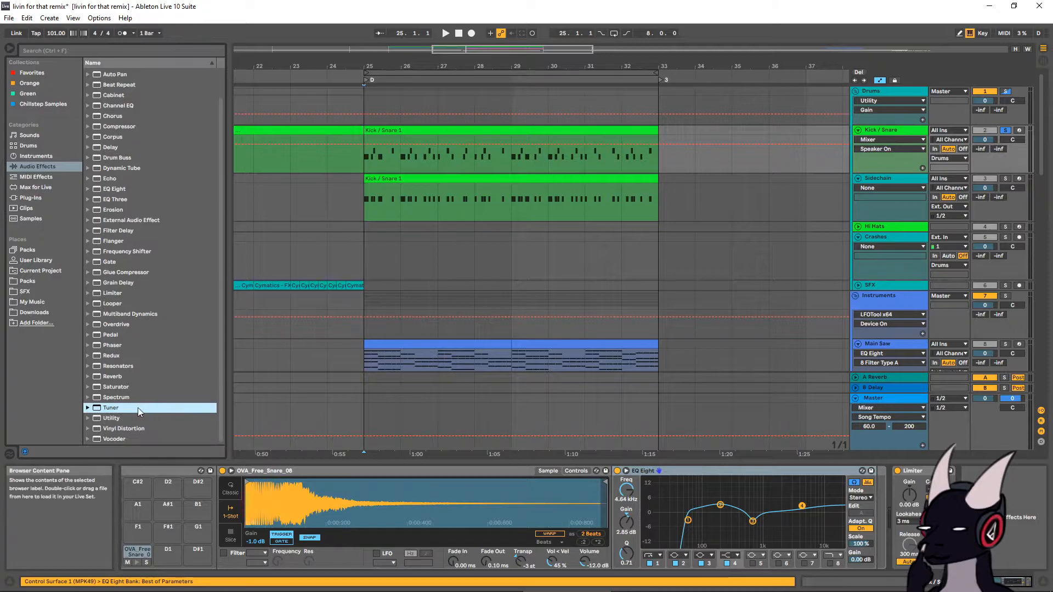
{"action": "left_click_drag", "start_coordinate": [985, 582], "coordinate": [980, 582]}
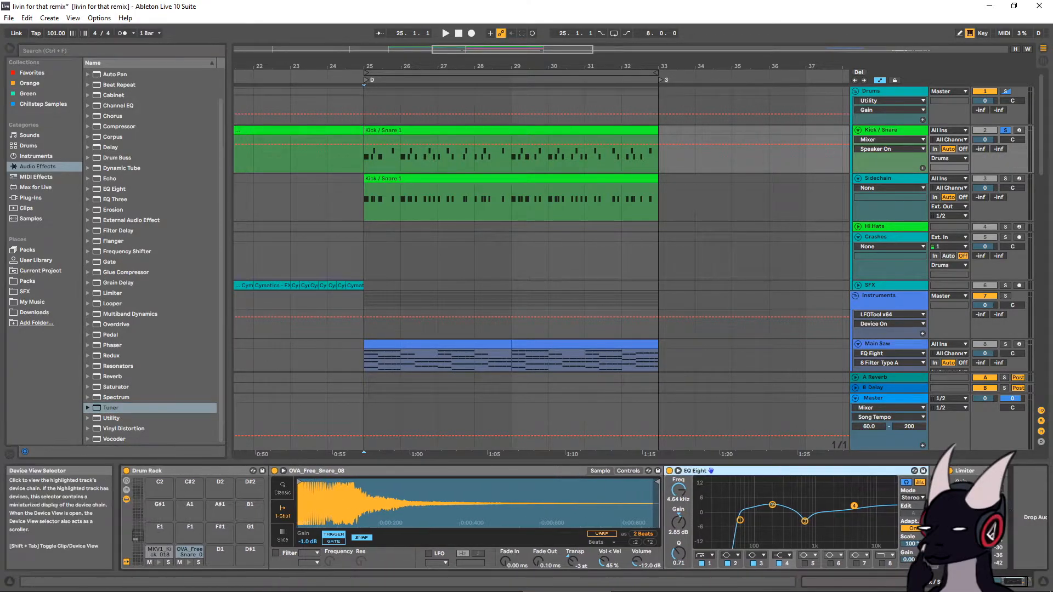
{"action": "left_click_drag", "start_coordinate": [105, 408], "coordinate": [935, 507]}
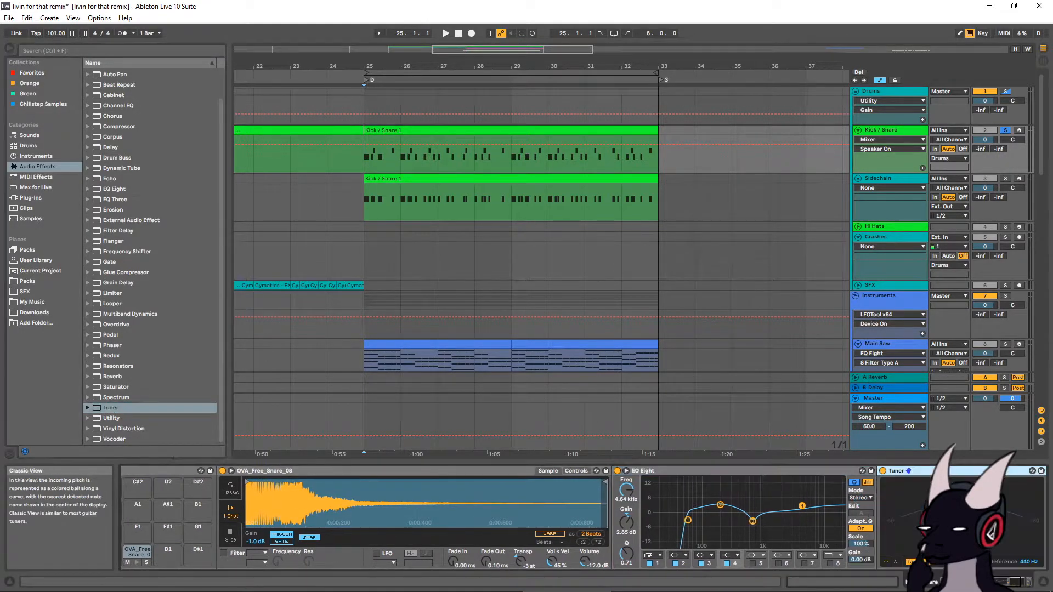
Add a Spectrum to the snare pad's device chain and play the snare pad to check its pitch
{"action": "left_click", "coordinate": [117, 397]}
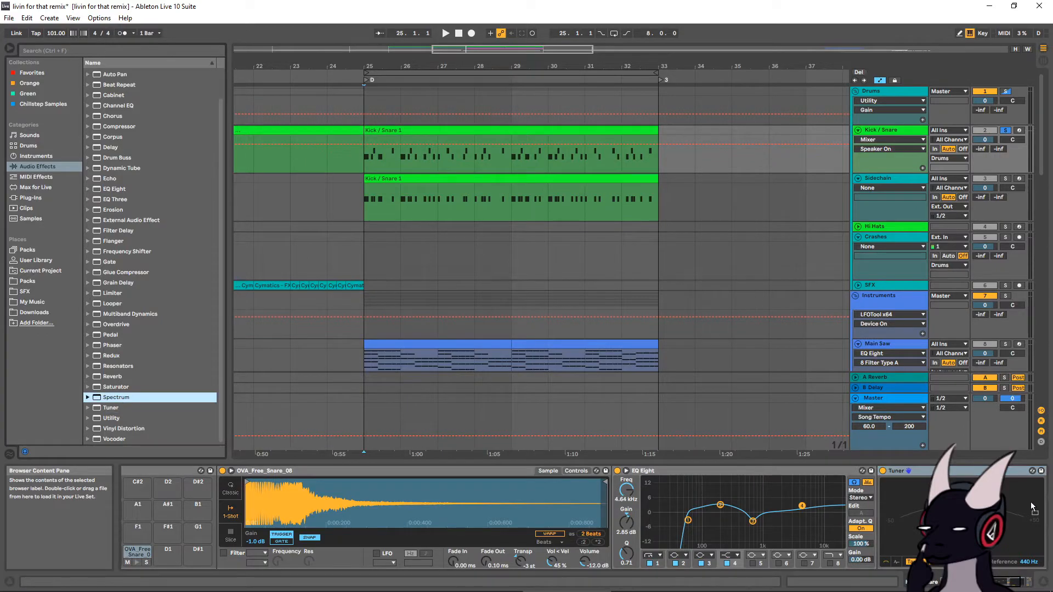
{"action": "left_click_drag", "start_coordinate": [1030, 507], "coordinate": [829, 505]}
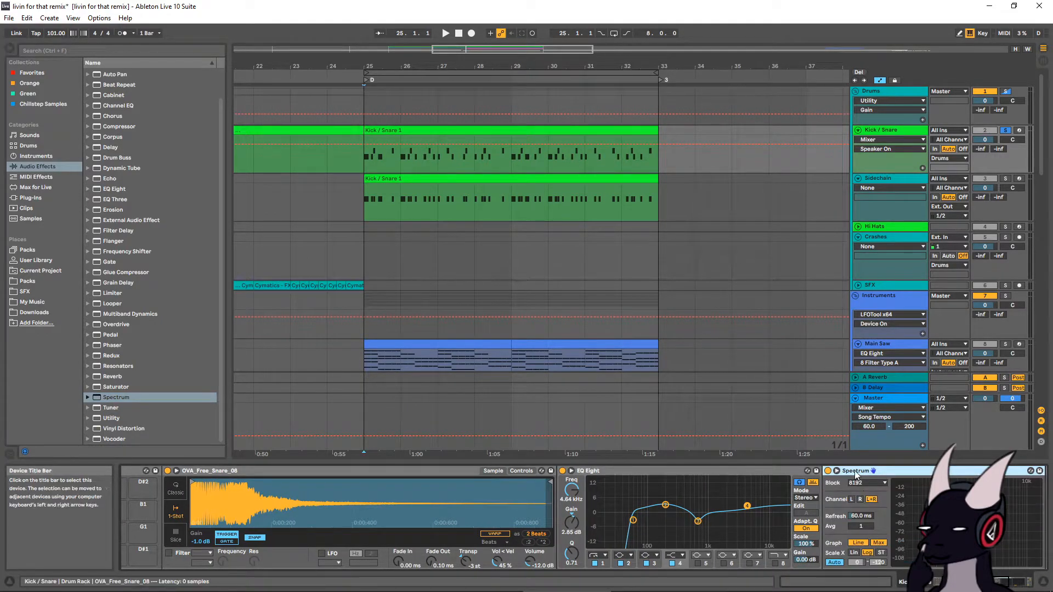
{"action": "double_click", "coordinate": [859, 471]}
{"action": "left_click_drag", "start_coordinate": [1015, 583], "coordinate": [1001, 582]}
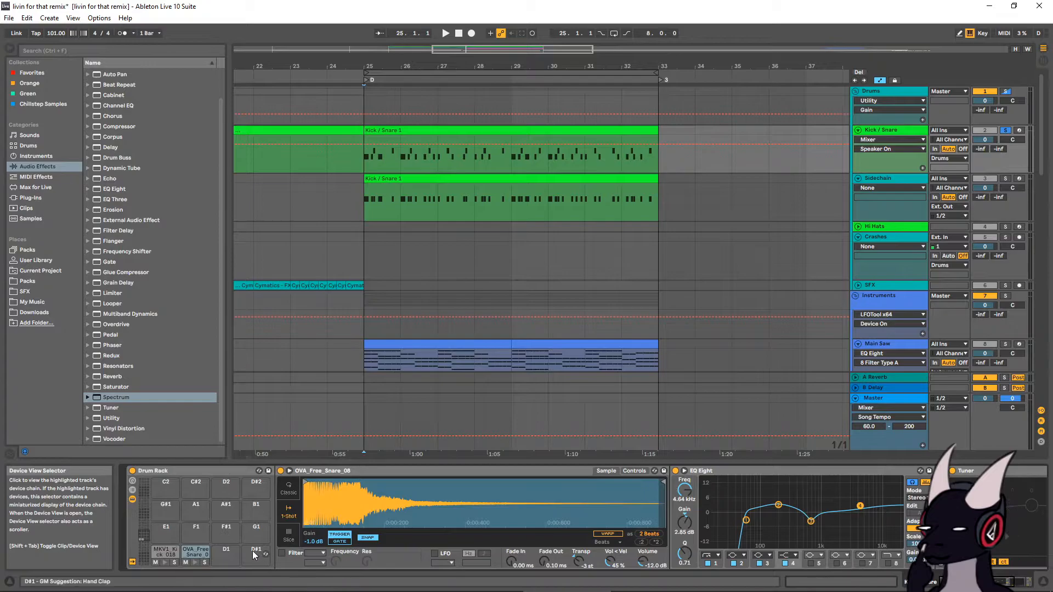
{"action": "left_click", "coordinate": [196, 562]}
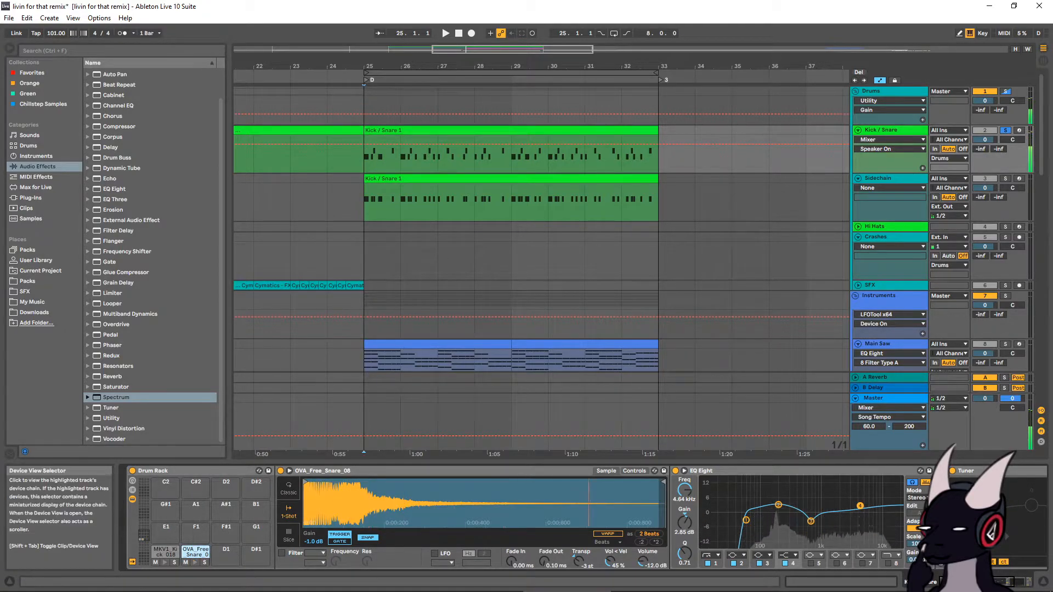
{"action": "left_click", "coordinate": [1016, 582]}
Check the Main Saw's pitch with a Tuner at the end of its chain, arming and soloing the track, and delete that Tuner
{"action": "left_click_drag", "start_coordinate": [110, 408], "coordinate": [1025, 521]}
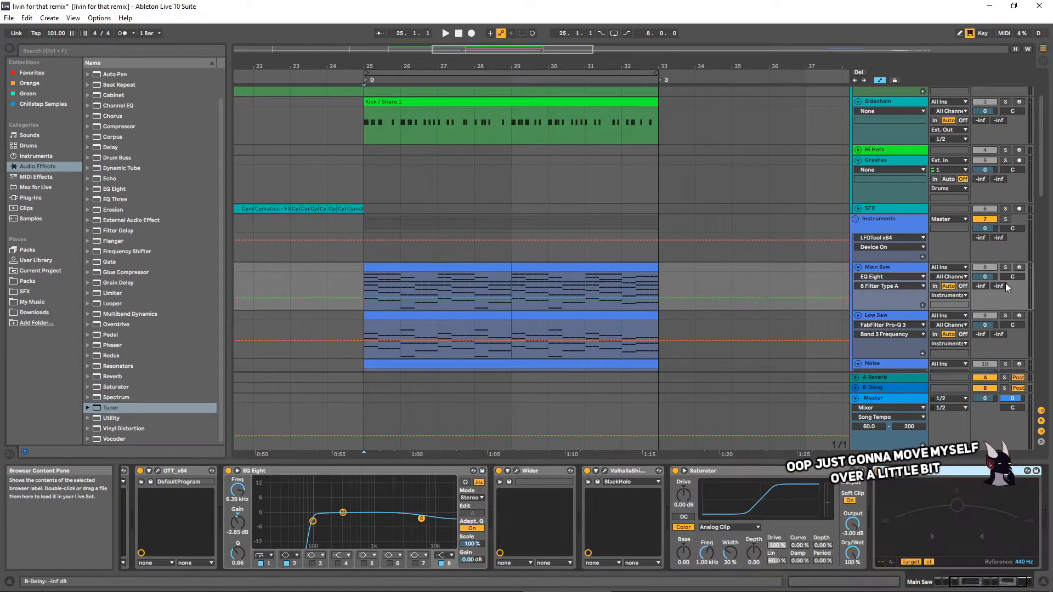
{"action": "left_click", "coordinate": [1018, 267]}
{"action": "left_click", "coordinate": [1006, 267]}
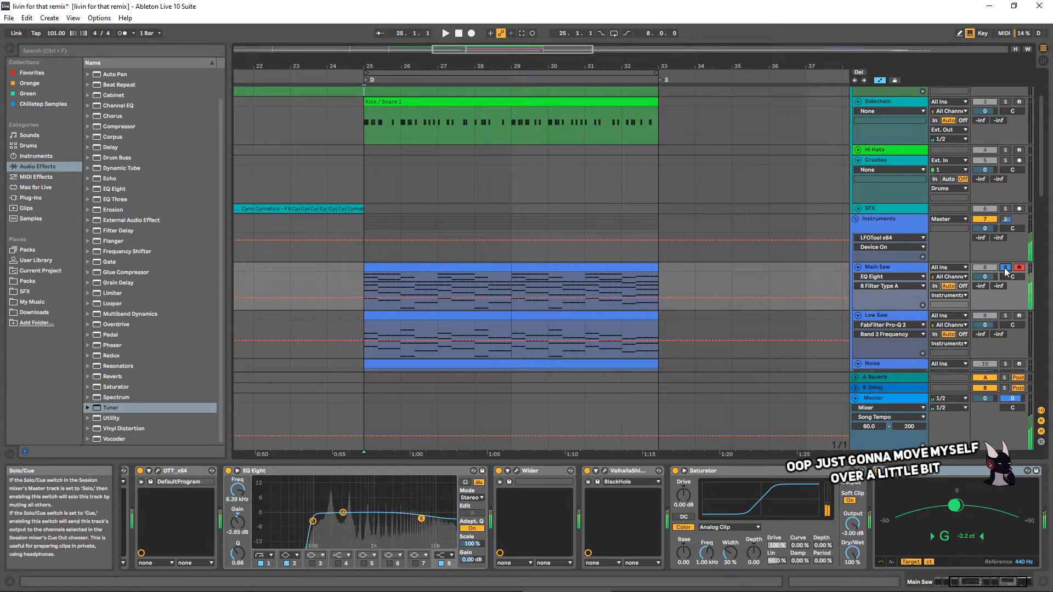
{"action": "left_click", "coordinate": [946, 472]}
{"action": "key", "text": "Delete"}
Return to the Kick / Snare track, enlarge the snare's Spectrum display and audition the snare pad to examine its frequency peak
{"action": "scroll", "coordinate": [752, 258], "scroll_direction": "up", "scroll_amount": 3}
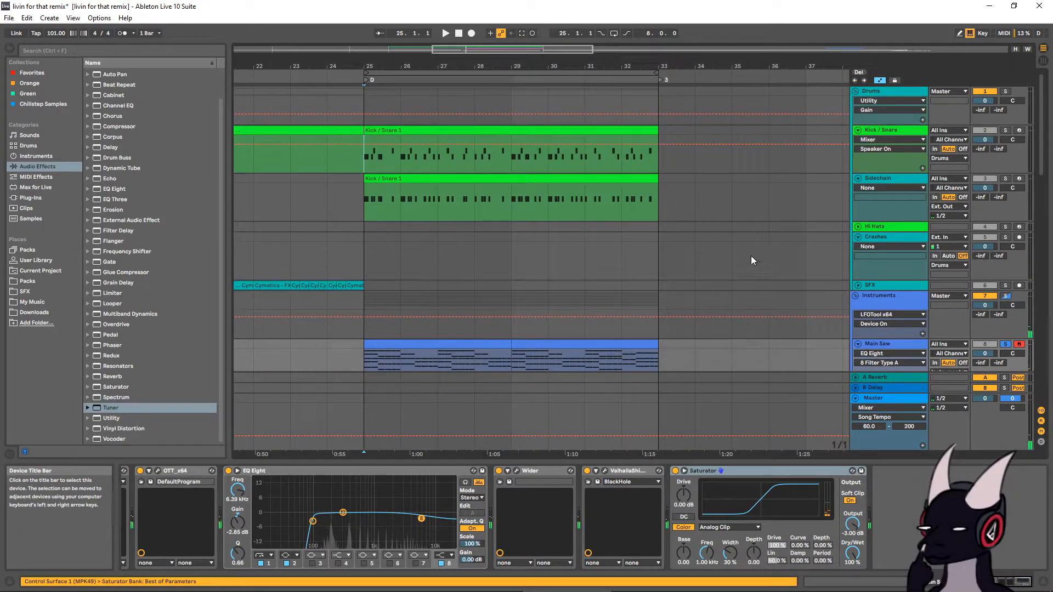
{"action": "left_click", "coordinate": [894, 130]}
{"action": "left_click_drag", "start_coordinate": [731, 526], "coordinate": [731, 528]}
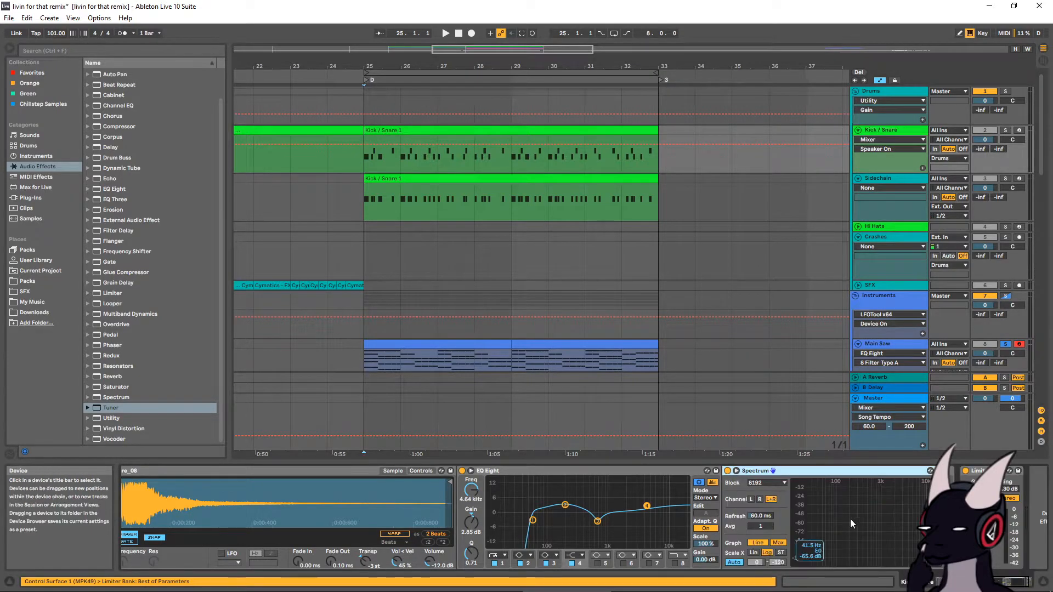
{"action": "left_click", "coordinate": [736, 471]}
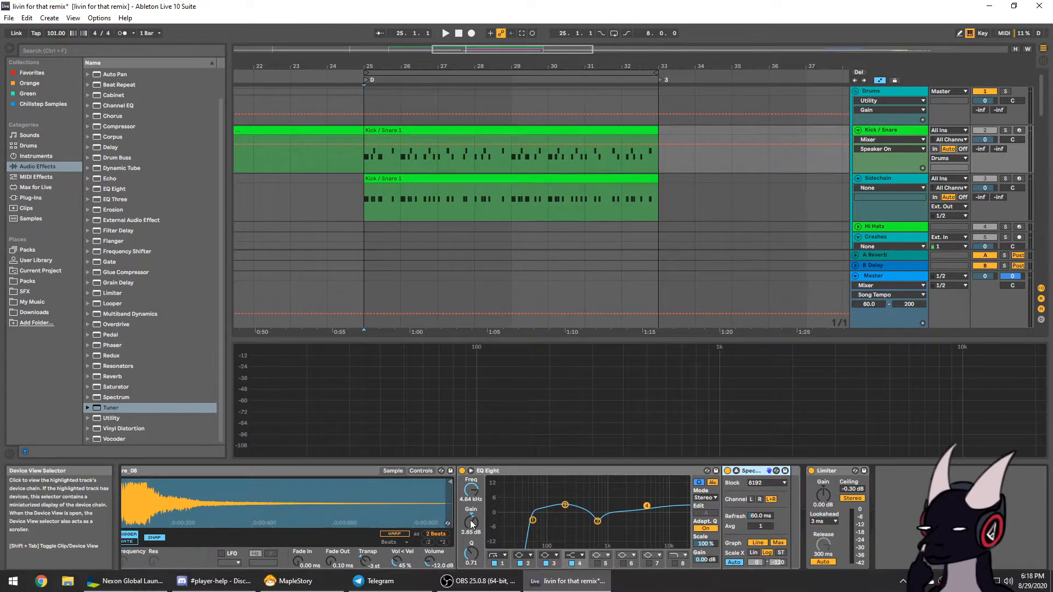
{"action": "scroll", "coordinate": [584, 527], "scroll_direction": "left", "scroll_amount": 2}
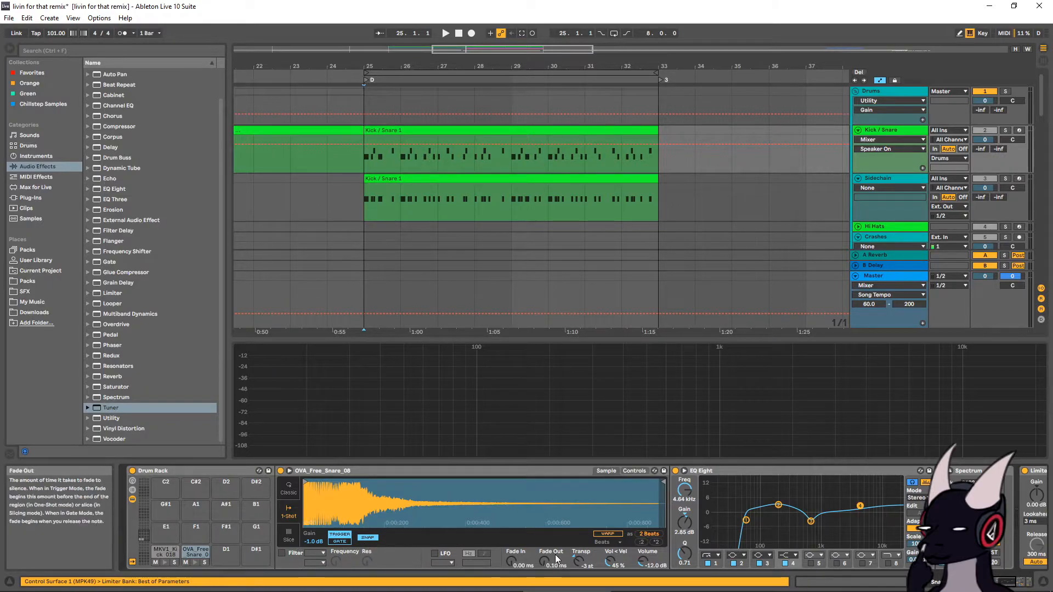
{"action": "left_click", "coordinate": [196, 560]}
{"action": "mouse_move", "coordinate": [557, 345]}
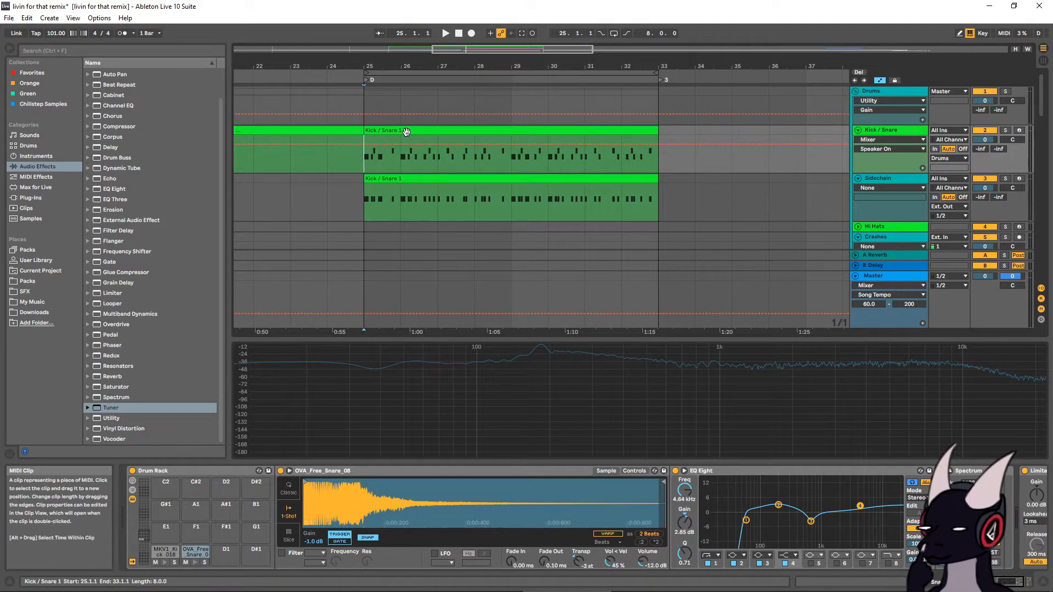
Reset the snare's Transpose to 0 st and play the section from bar 25 to hear the untuned snare
{"action": "left_click", "coordinate": [342, 190]}
{"action": "left_click", "coordinate": [894, 130]}
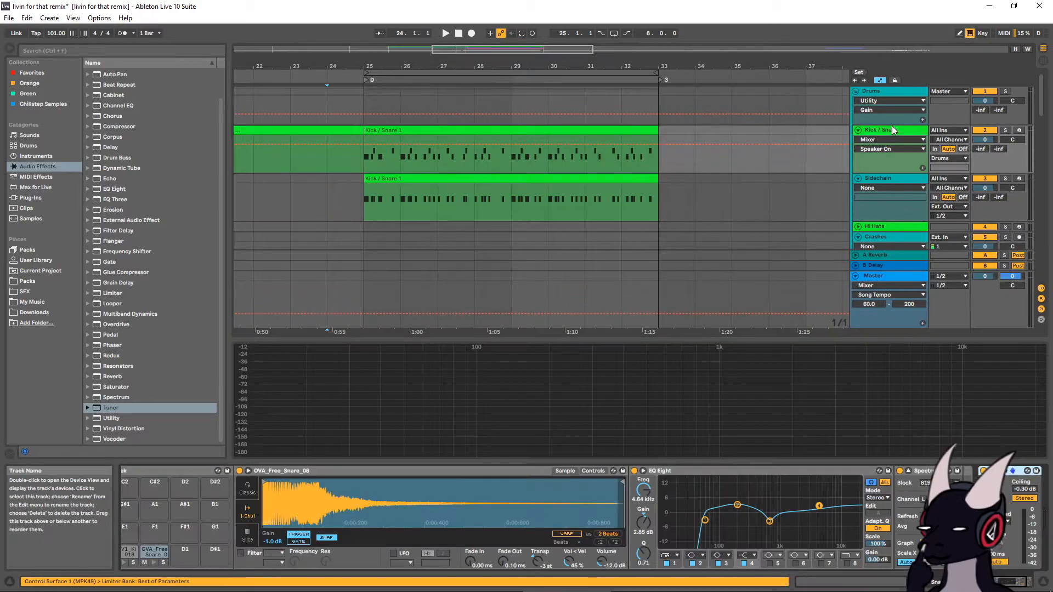
{"action": "scroll", "coordinate": [549, 521], "scroll_direction": "left", "scroll_amount": 1}
{"action": "double_click", "coordinate": [579, 561]}
{"action": "left_click", "coordinate": [341, 205]}
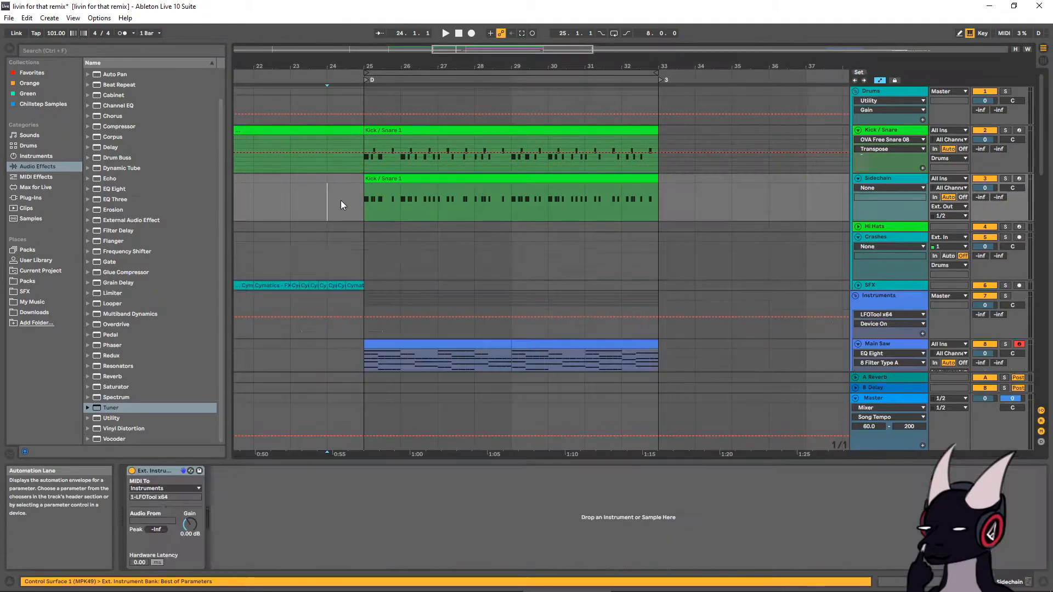
{"action": "left_click", "coordinate": [366, 203]}
{"action": "key", "text": "space"}
{"action": "left_click", "coordinate": [881, 134]}
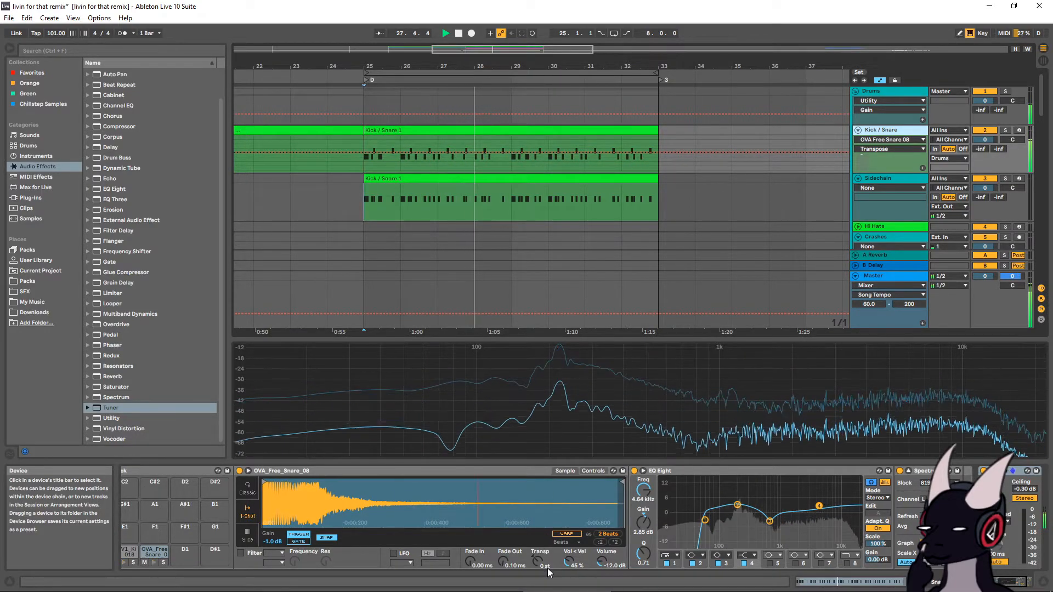
Restore the snare's Transpose to -3 st, play the section from bar 25 again for comparison and stop playback
{"action": "key", "text": "space"}
{"action": "scroll", "coordinate": [547, 568], "scroll_direction": "down", "scroll_amount": 3}
{"action": "key", "text": "space"}
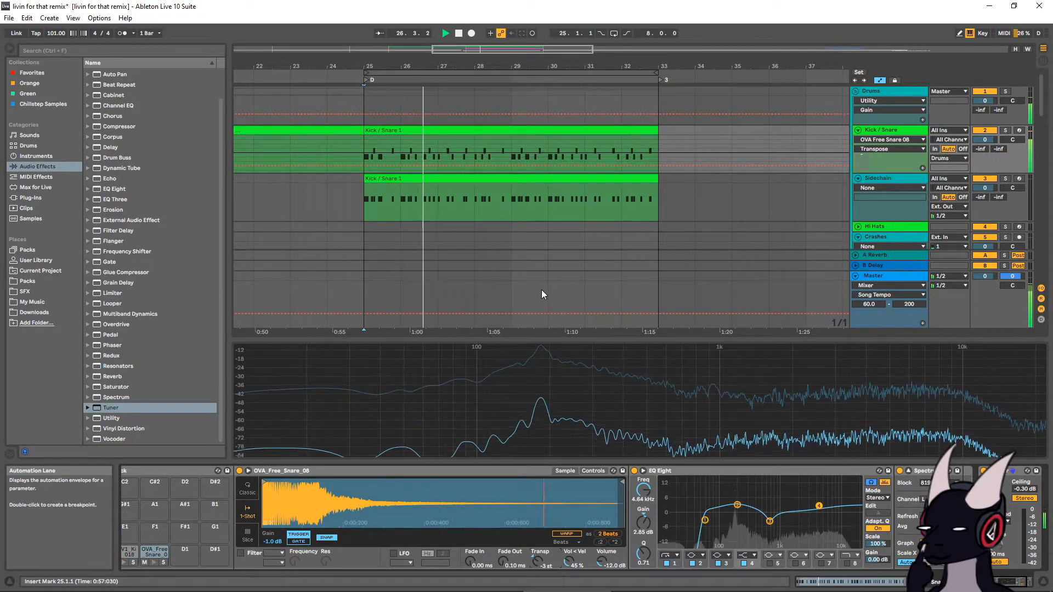
{"action": "left_click", "coordinate": [493, 206]}
{"action": "key", "text": "space"}
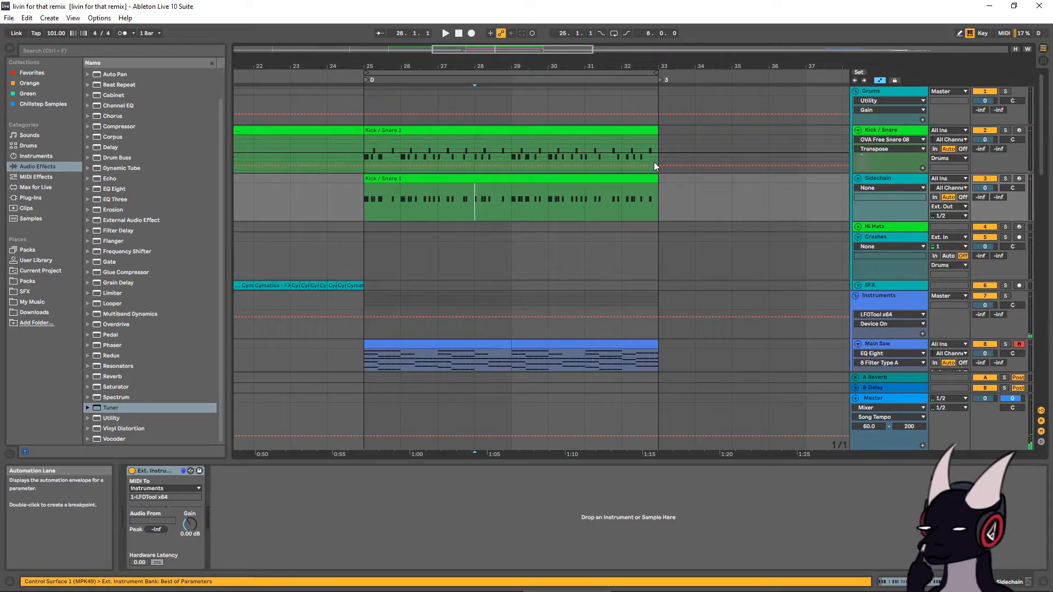
Show the Kick / Snare track's device chain again and look over the devices around the snare's Spectrum
{"action": "left_click", "coordinate": [888, 139]}
{"action": "left_click", "coordinate": [893, 131]}
{"action": "left_click", "coordinate": [892, 130]}
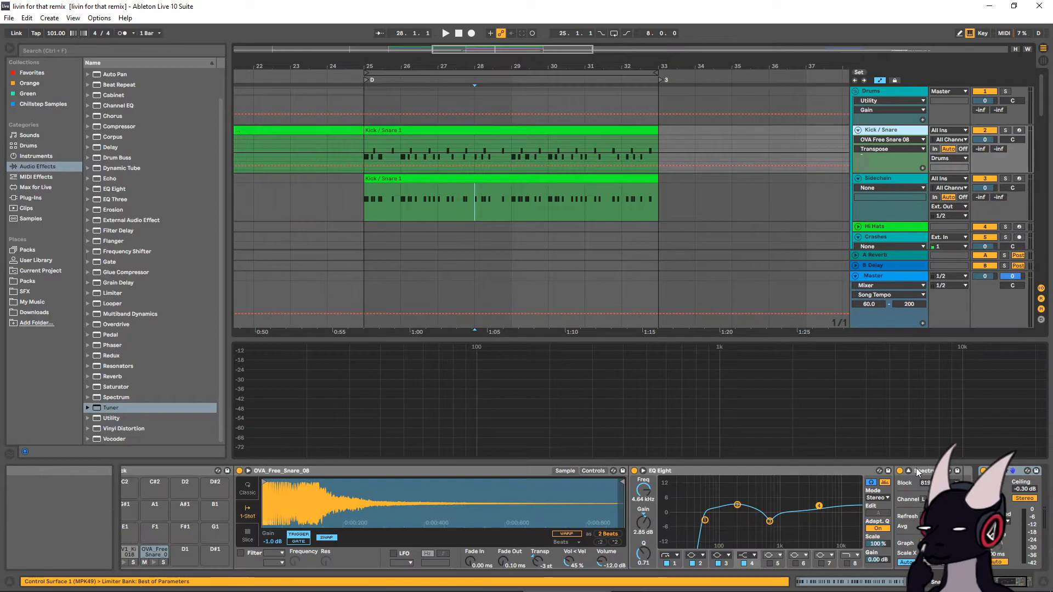
{"action": "left_click", "coordinate": [1010, 582]}
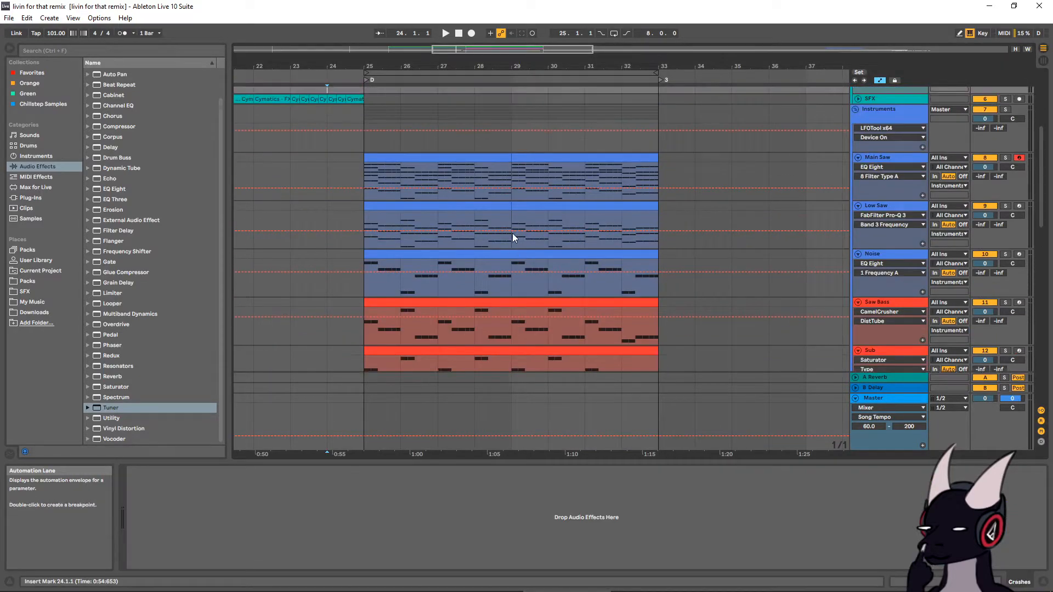
Search the Packs folder for "crash" and place KSHMR Orchestra Crash 03 on the Crashes track at bar 25
{"action": "scroll", "coordinate": [512, 233], "scroll_direction": "up", "scroll_amount": 5}
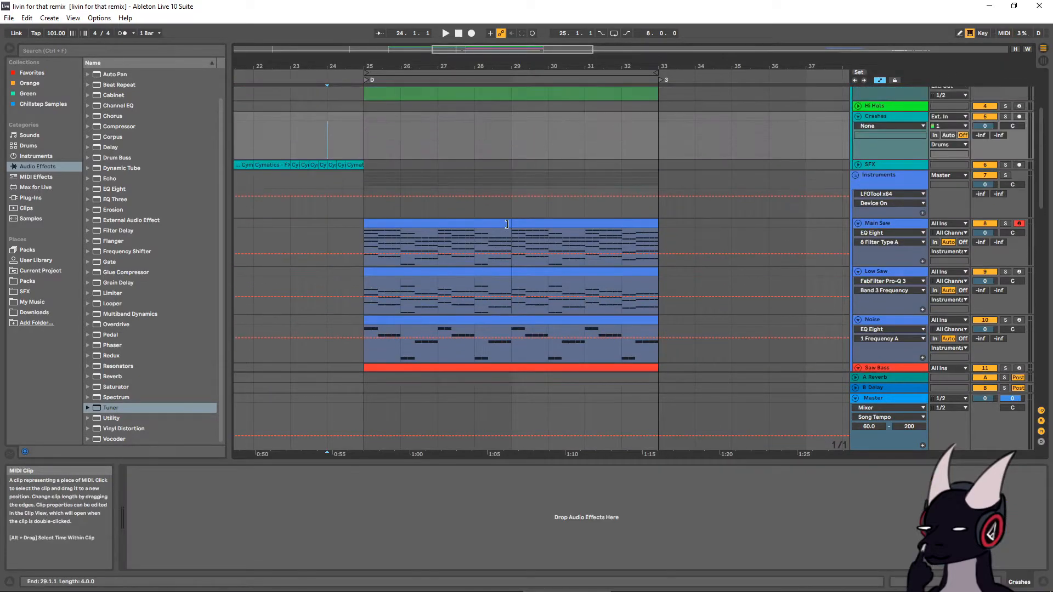
{"action": "left_click", "coordinate": [27, 280]}
{"action": "key", "text": "ctrl+f"}
{"action": "type", "text": "crash"}
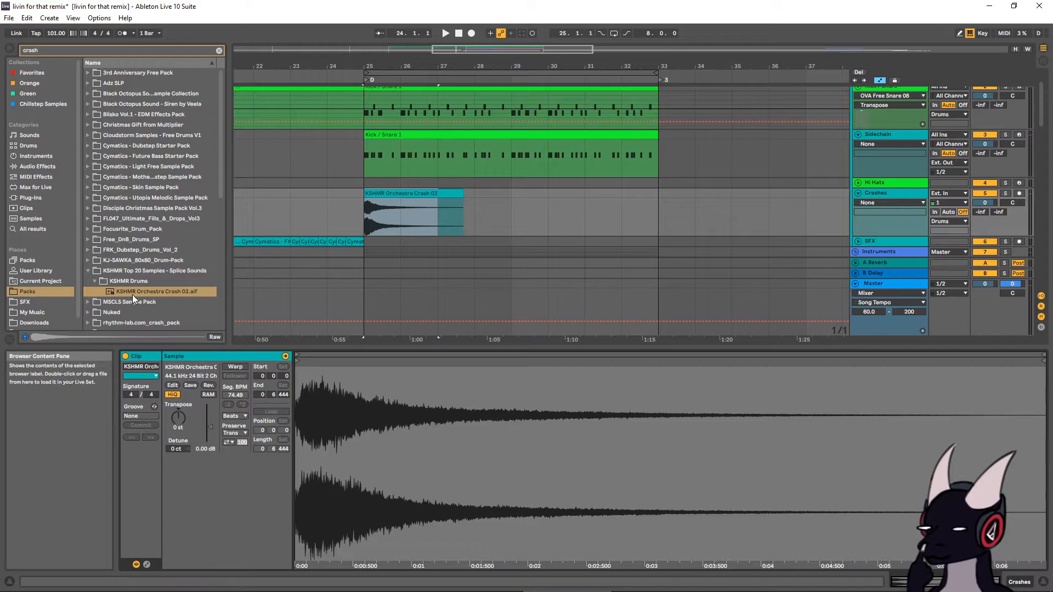
Lower the gain of the KSHMR Orchestra Crash 03 clip to about -6 dB
{"action": "left_click", "coordinate": [424, 194]}
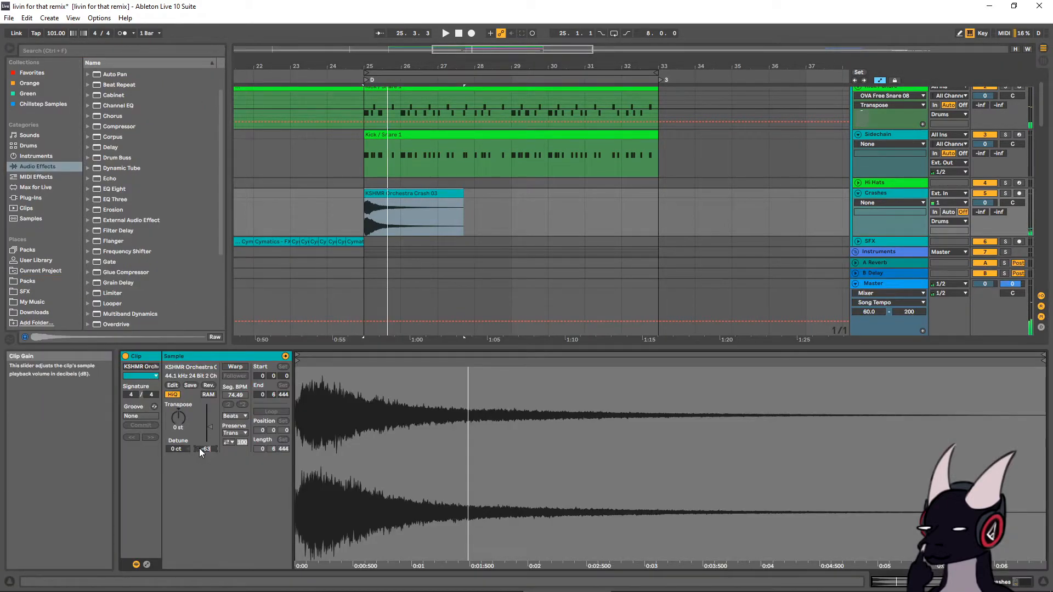
{"action": "key", "text": "Return"}
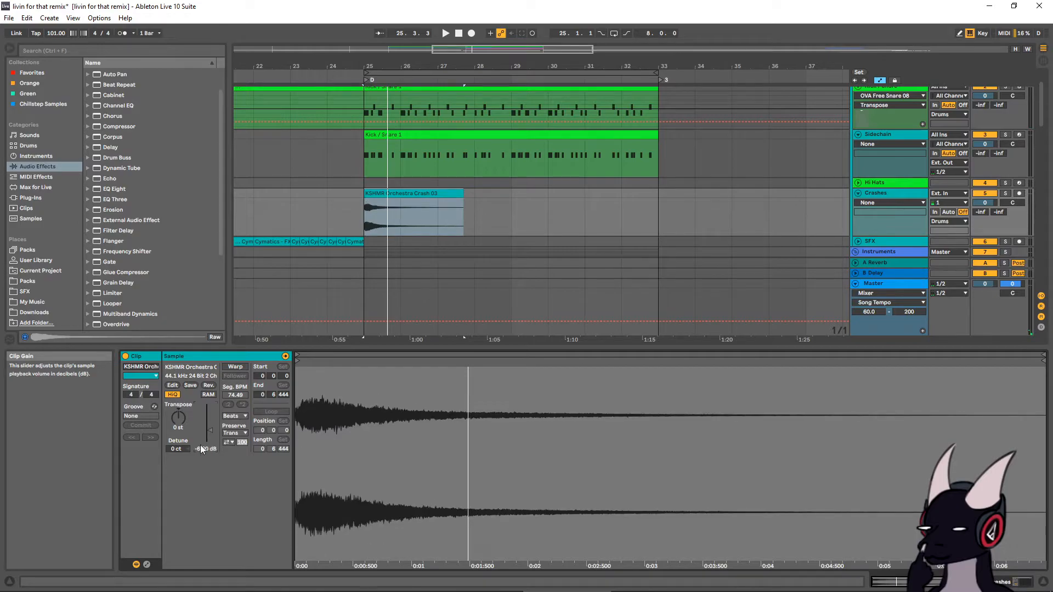
Check the section from bar 25 with a Spectrum on the Crashes track and delete that Spectrum
{"action": "left_click", "coordinate": [365, 215]}
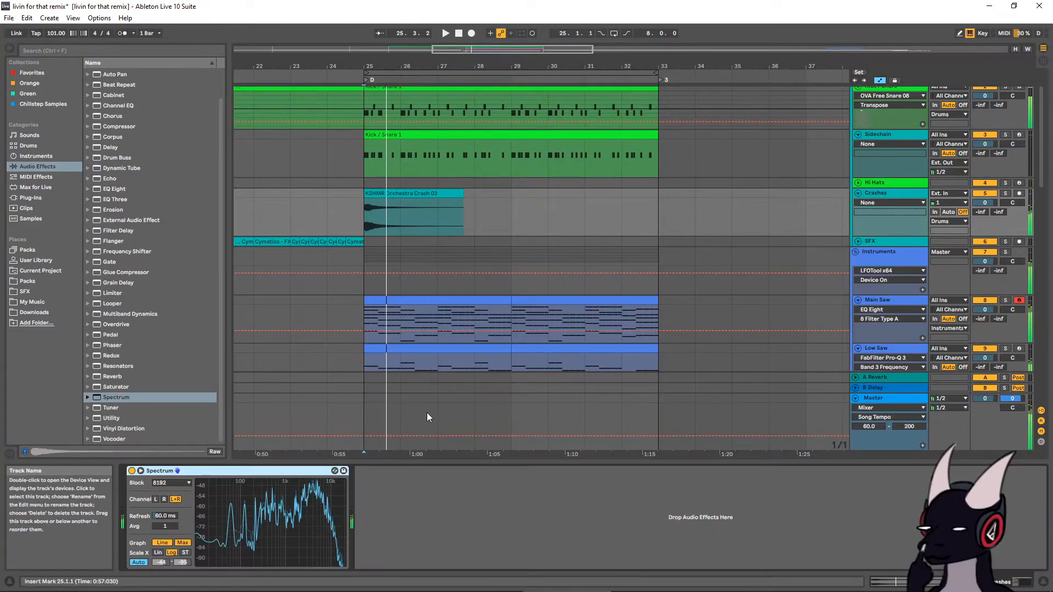
{"action": "left_click", "coordinate": [210, 470]}
{"action": "key", "text": "Delete"}
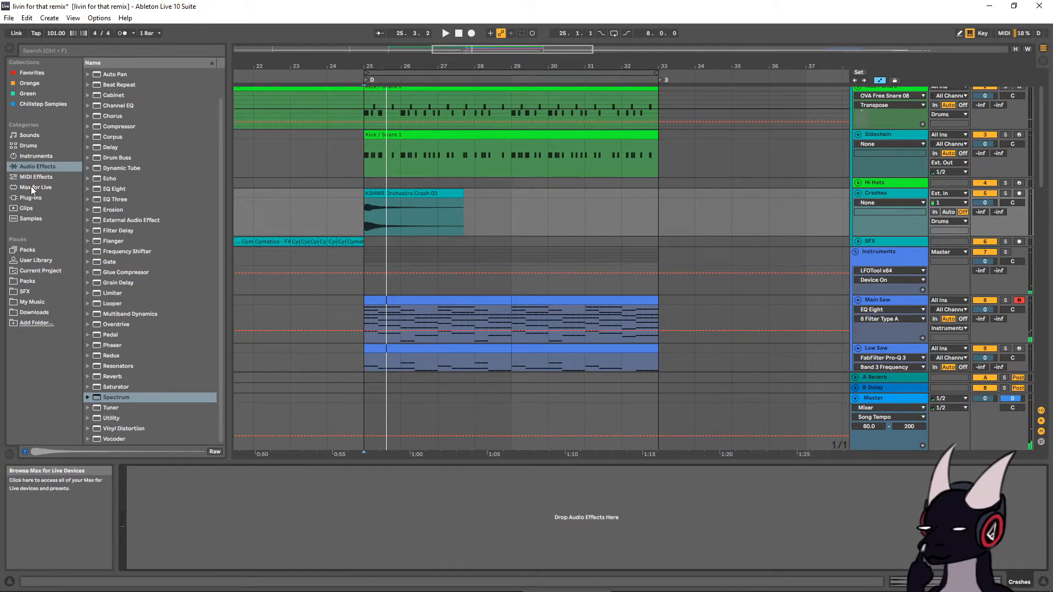
Add an EQ Eight to the Crashes track and start playback at bar 25
{"action": "left_click", "coordinate": [48, 191]}
{"action": "left_click", "coordinate": [38, 197]}
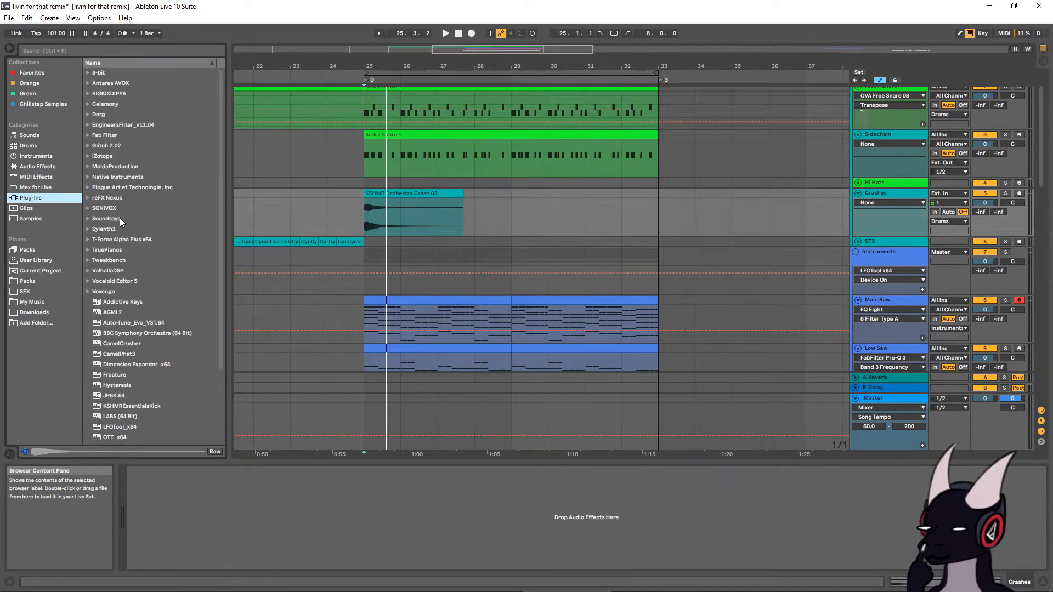
{"action": "left_click", "coordinate": [33, 168]}
{"action": "scroll", "coordinate": [137, 258], "scroll_direction": "up", "scroll_amount": 1}
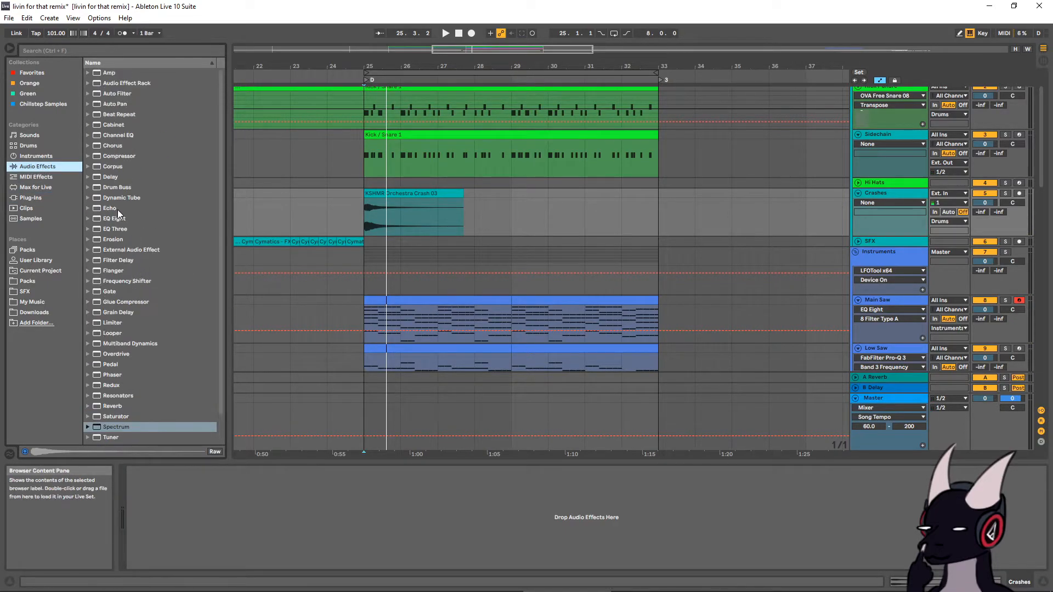
{"action": "left_click_drag", "start_coordinate": [109, 220], "coordinate": [237, 522]}
{"action": "key", "text": "space"}
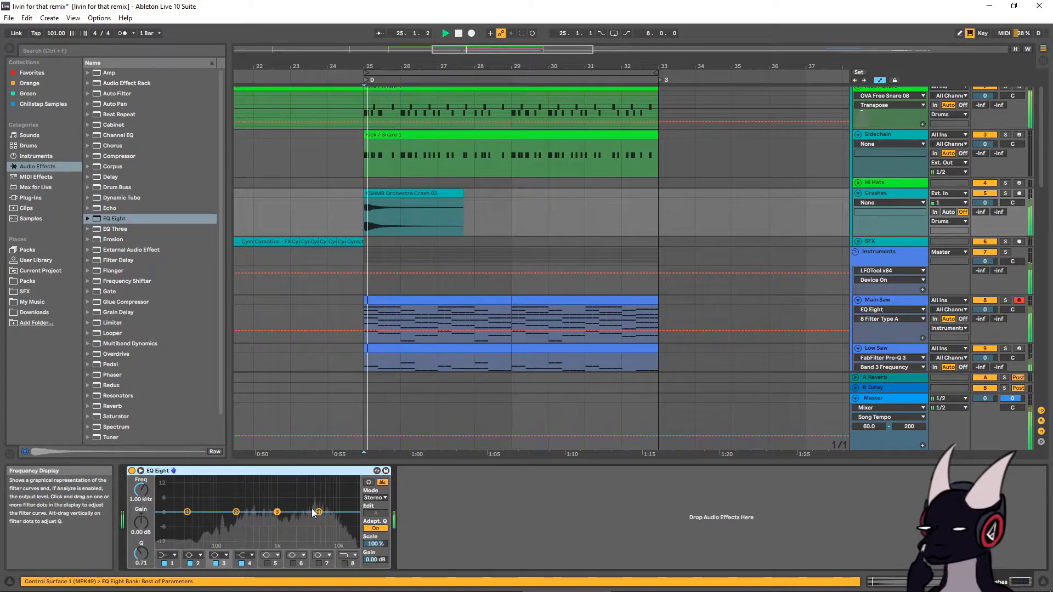
Boost the crash's high end with band 4 of the EQ Eight and check it by playing the section
{"action": "left_click_drag", "start_coordinate": [317, 500], "coordinate": [332, 497]}
{"action": "key", "text": "space"}
{"action": "key", "text": "space"}
{"action": "key", "text": "space"}
{"action": "key", "text": "space"}
{"action": "key", "text": "space"}
{"action": "key", "text": "space"}
{"action": "key", "text": "space"}
{"action": "key", "text": "space"}
Turn band 1 of the Crashes EQ Eight into a low cut at 240 Hz and check it by ear
{"action": "left_click", "coordinate": [167, 555]}
{"action": "left_click", "coordinate": [165, 491]}
{"action": "left_click_drag", "start_coordinate": [141, 490], "coordinate": [141, 461]}
{"action": "key", "text": "space"}
{"action": "key", "text": "space"}
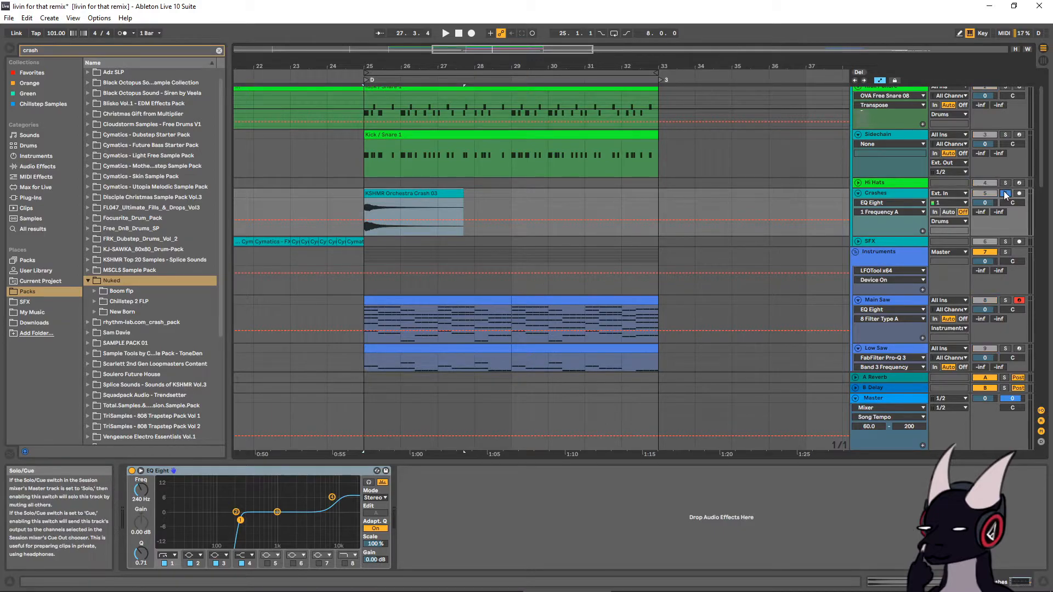
Solo the Crashes track, comparing it with the EQ Eight on and off, and set band 4 to 4.59 dB at 5.87 kHz
{"action": "left_click", "coordinate": [1005, 193]}
{"action": "key", "text": "space"}
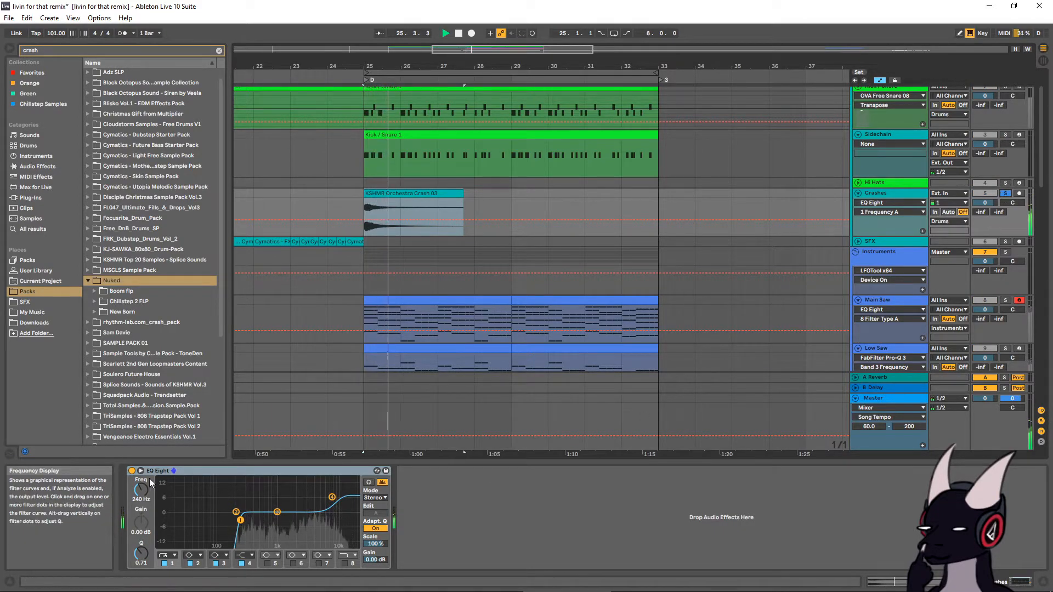
{"action": "left_click", "coordinate": [132, 471]}
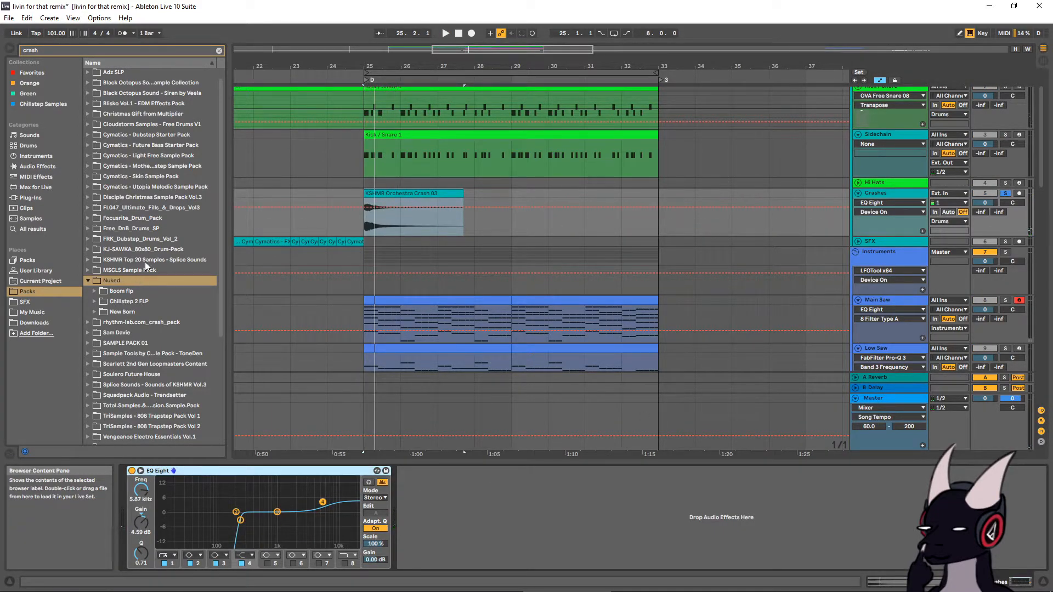
Browse the sample packs for another crash and preview TTSEV1 Crash - 030.wav
{"action": "scroll", "coordinate": [137, 257], "scroll_direction": "down", "scroll_amount": 3}
{"action": "left_click", "coordinate": [87, 185]}
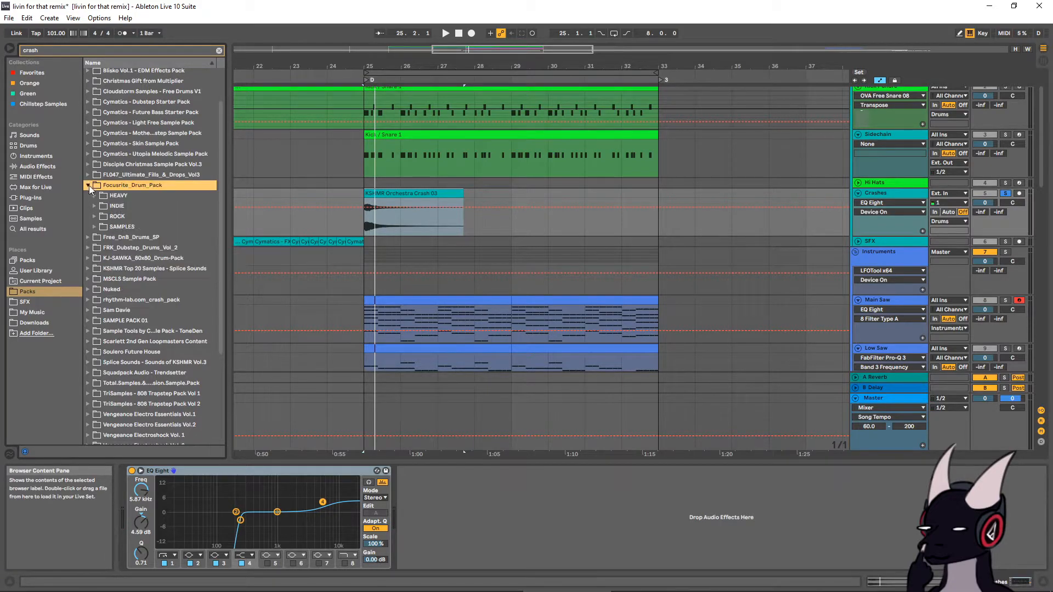
{"action": "left_click", "coordinate": [85, 188]}
{"action": "left_click", "coordinate": [87, 166]}
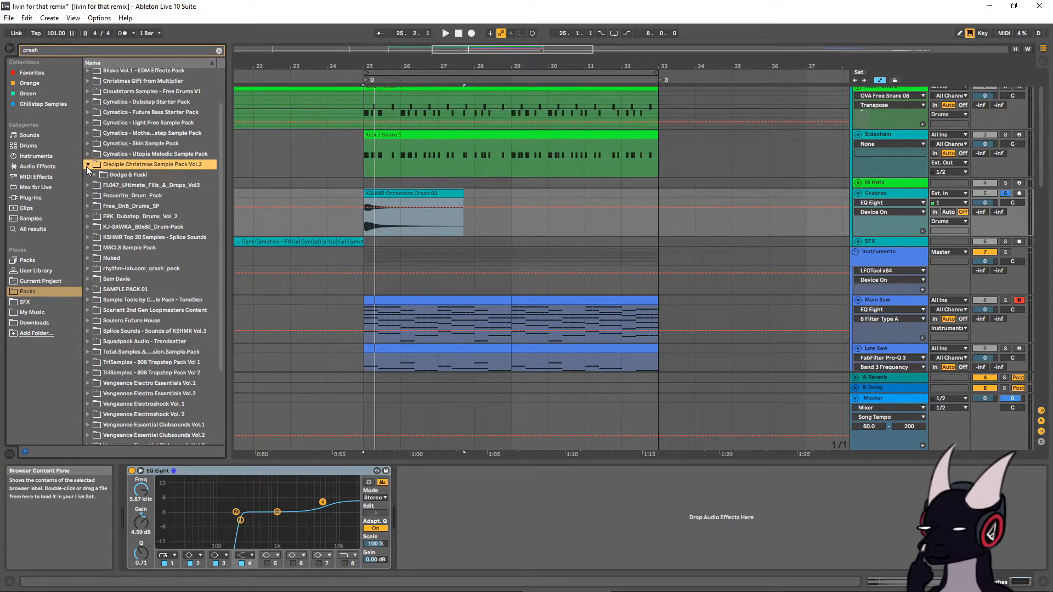
{"action": "left_click", "coordinate": [87, 278]}
{"action": "left_click", "coordinate": [170, 294]}
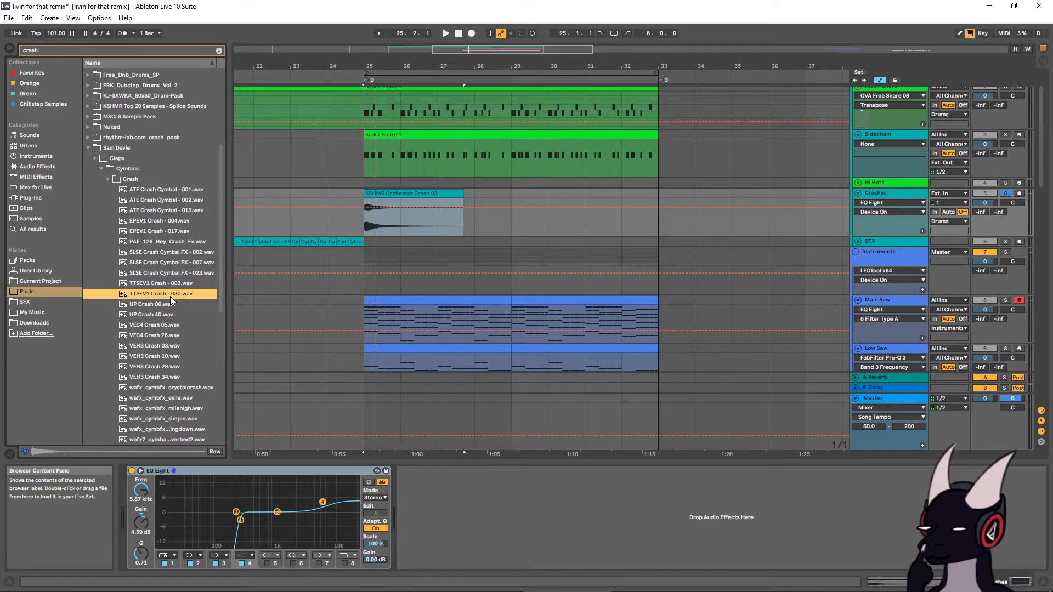
Place TTSEV1 Crash - 030 on a new track at bar 25, with warping off and clip gain at -6 dB
{"action": "left_click_drag", "start_coordinate": [170, 295], "coordinate": [880, 192]}
{"action": "left_click_drag", "start_coordinate": [163, 293], "coordinate": [403, 251]}
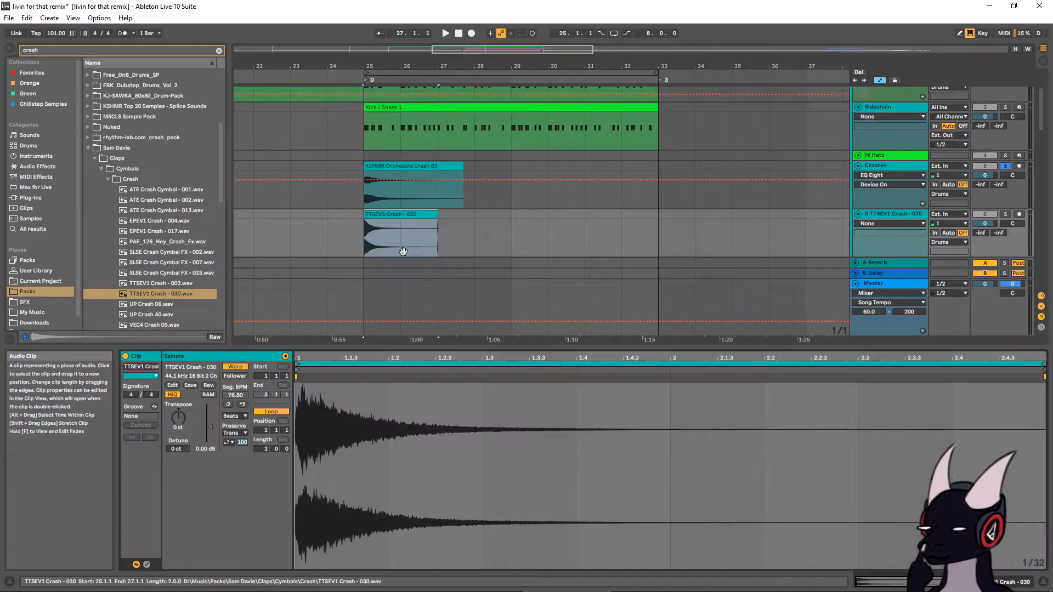
{"action": "left_click", "coordinate": [240, 366]}
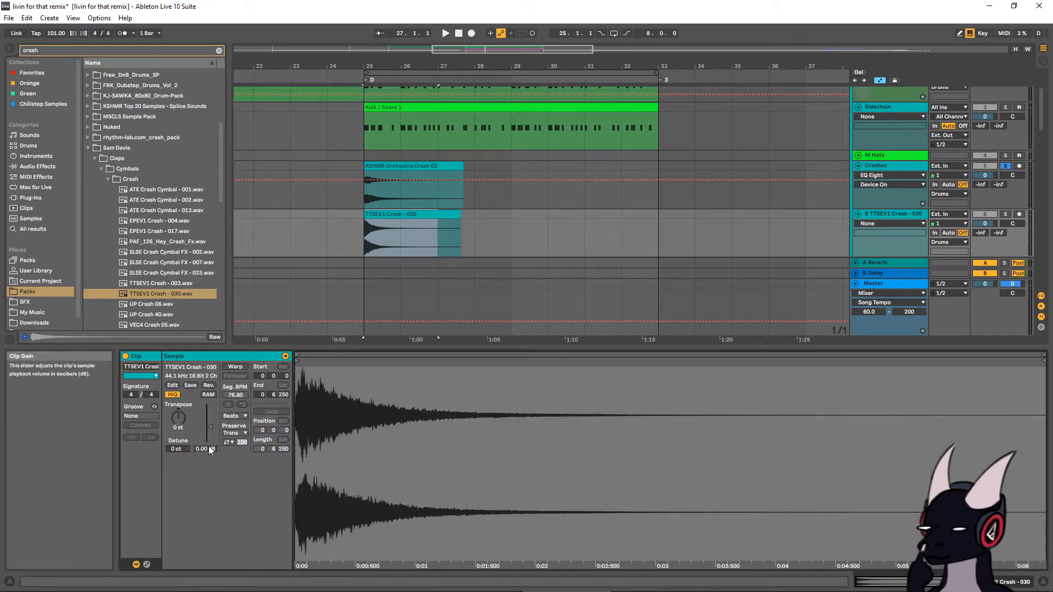
{"action": "left_click_drag", "start_coordinate": [208, 446], "coordinate": [208, 462]}
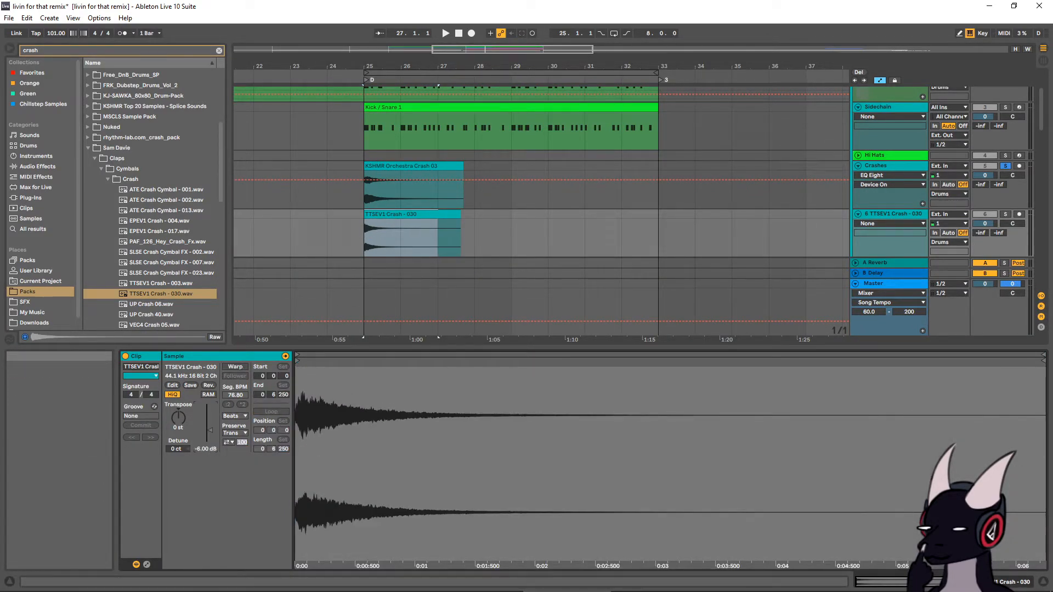
Unsolo the Crashes track and play the section with only the TTSEV1 Crash - 030 layer sounding
{"action": "left_click", "coordinate": [1006, 166]}
{"action": "left_click", "coordinate": [345, 181]}
{"action": "key", "text": "space"}
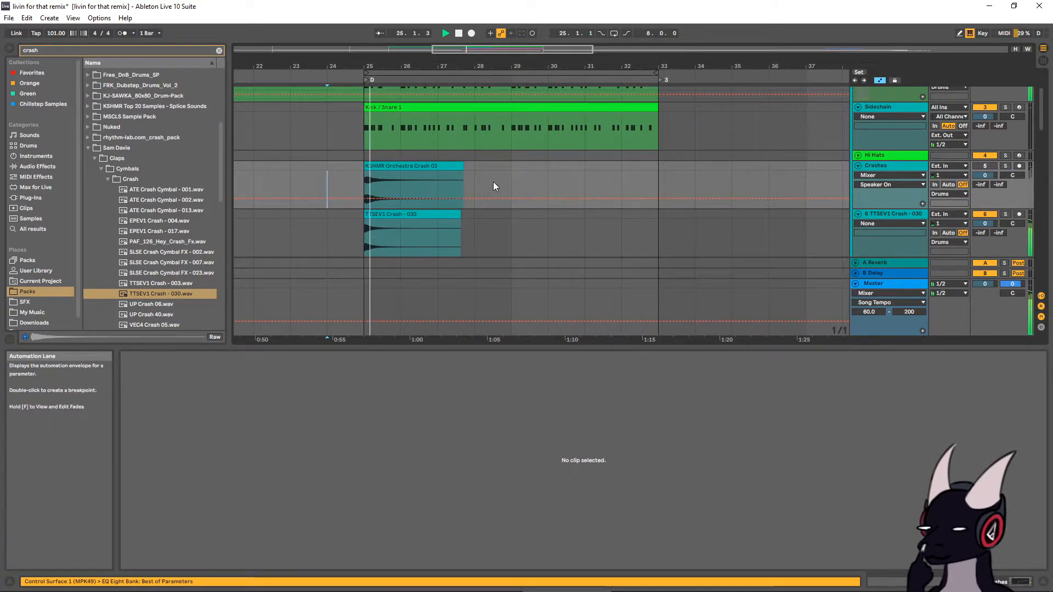
{"action": "left_click", "coordinate": [896, 218]}
{"action": "key", "text": "space"}
Raise the TTSEV1 Crash - 030 clip's gain to -3 dB and play from just before bar 25
{"action": "left_click", "coordinate": [390, 221]}
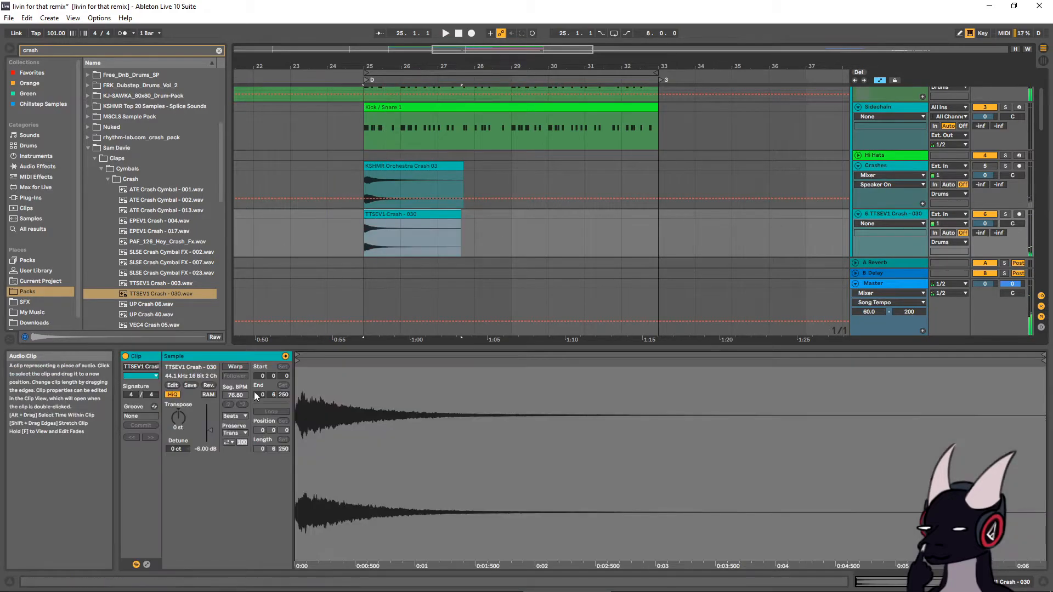
{"action": "left_click", "coordinate": [202, 446]}
{"action": "type", "text": "-3"}
{"action": "key", "text": "Return"}
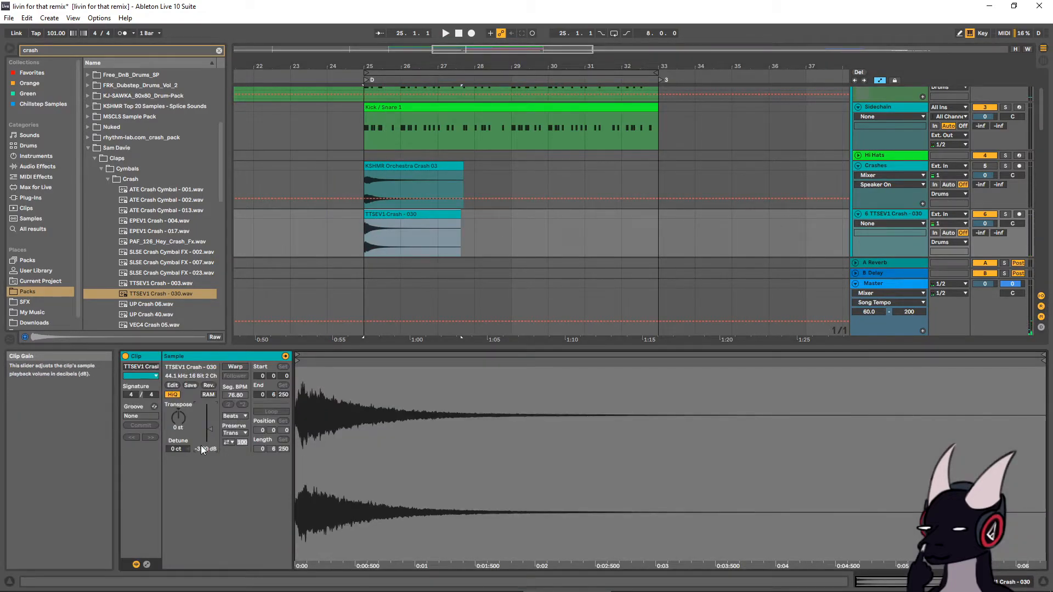
{"action": "left_click", "coordinate": [334, 265]}
{"action": "key", "text": "space"}
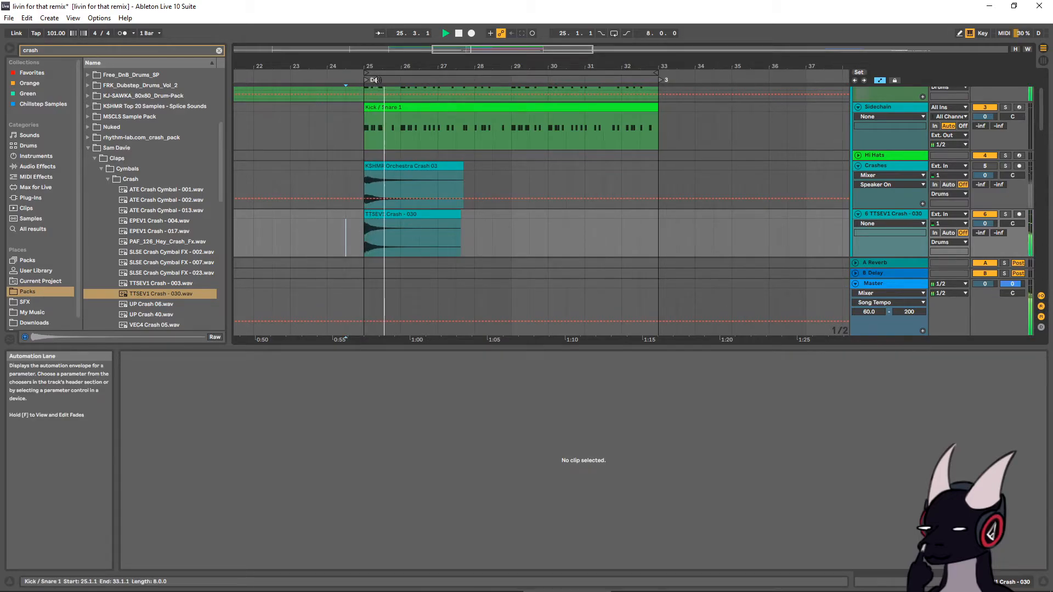
Mute the TTSEV1 Crash - 030 track and listen to the KSHMR crash alone, soloed and within the mix
{"action": "left_click", "coordinate": [986, 166]}
{"action": "left_click", "coordinate": [1005, 166]}
{"action": "left_click", "coordinate": [985, 214]}
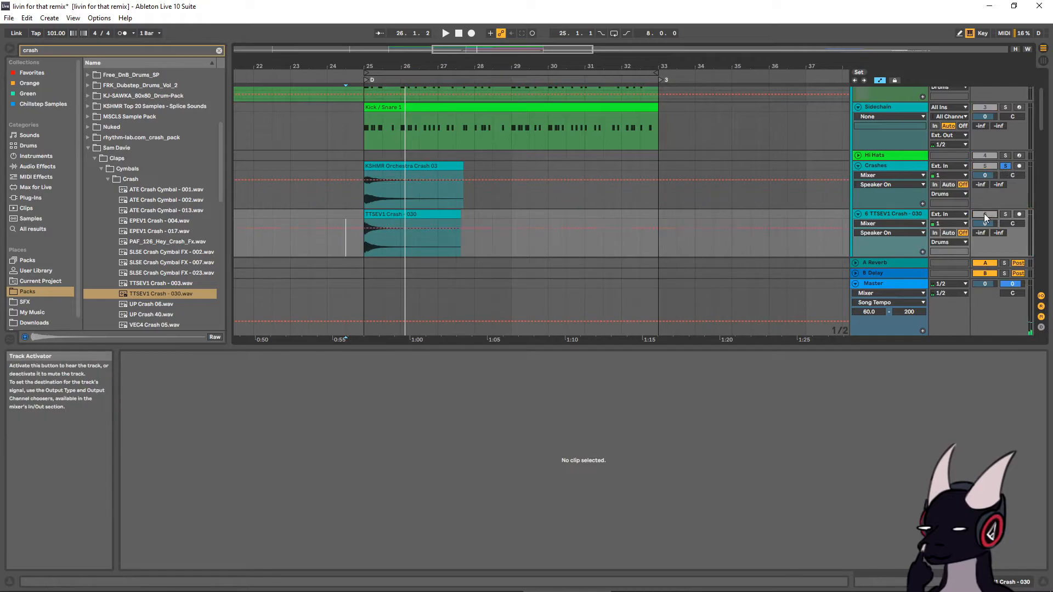
{"action": "left_click", "coordinate": [1006, 166]}
{"action": "left_click", "coordinate": [989, 167]}
{"action": "left_click", "coordinate": [989, 167]}
{"action": "key", "text": "space"}
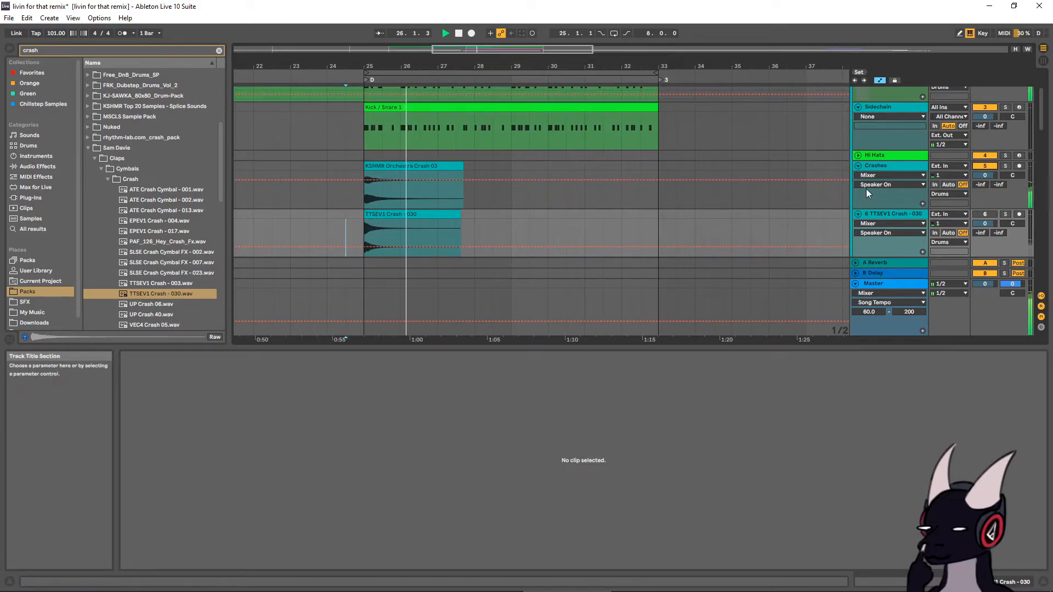
{"action": "key", "text": "space"}
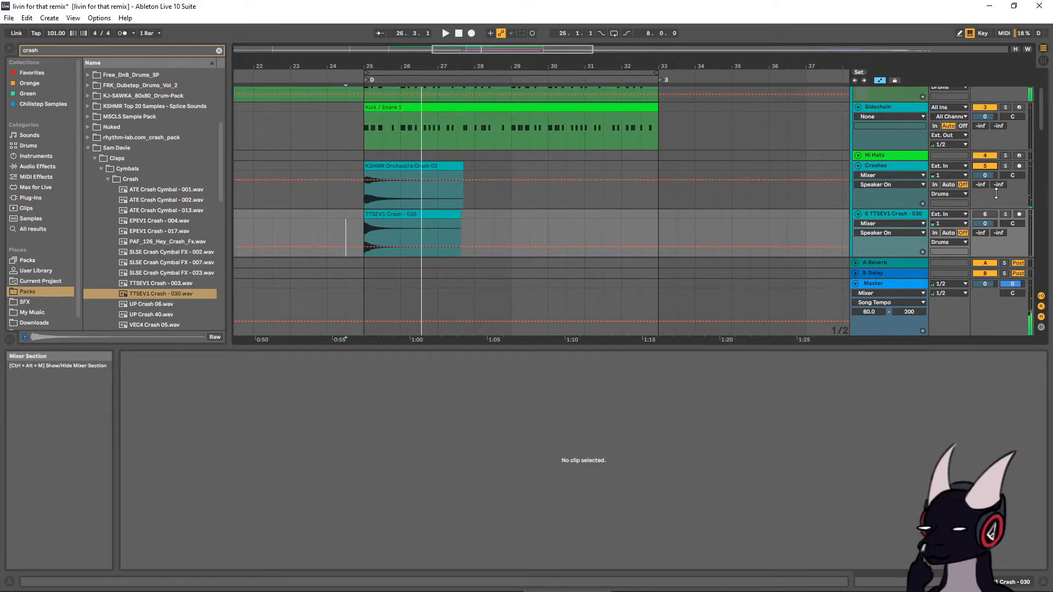
Activate both crash tracks and play the section, toggling the Crashes track to compare the layered sound
{"action": "key", "text": "space"}
{"action": "left_click", "coordinate": [984, 166]}
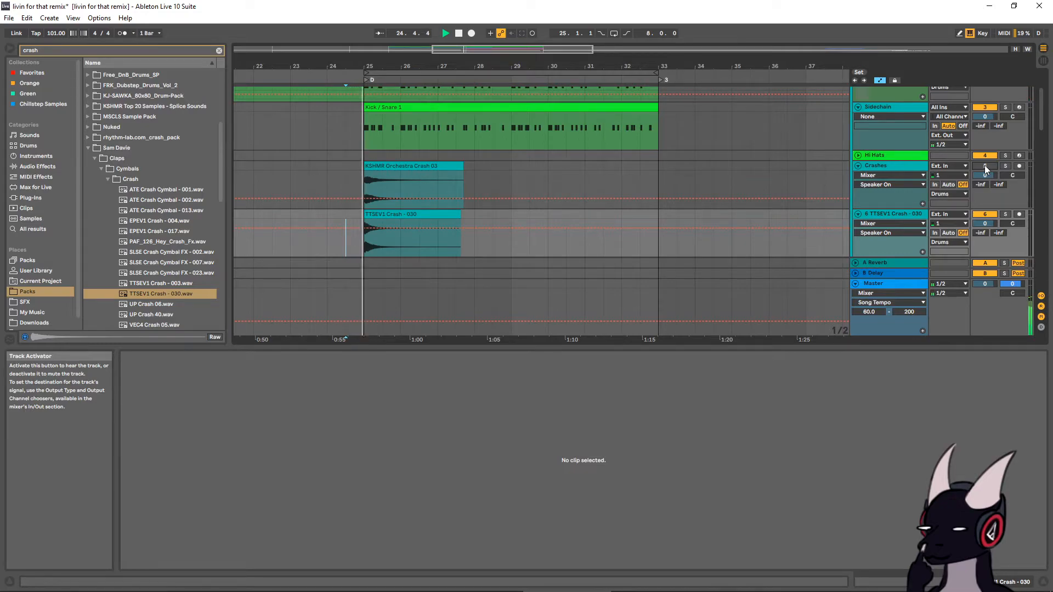
{"action": "left_click", "coordinate": [985, 166]}
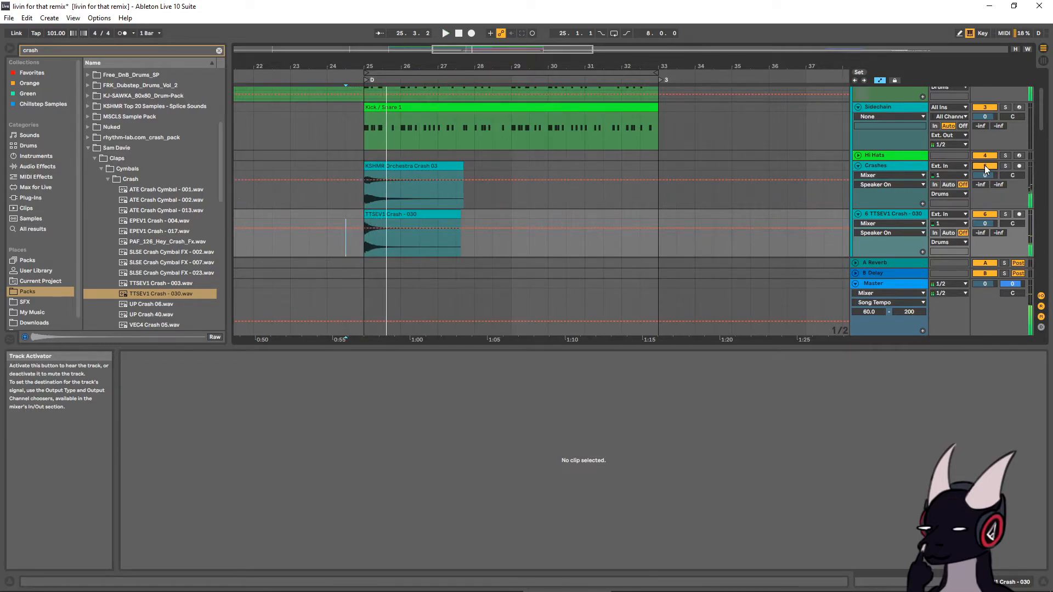
{"action": "key", "text": "space"}
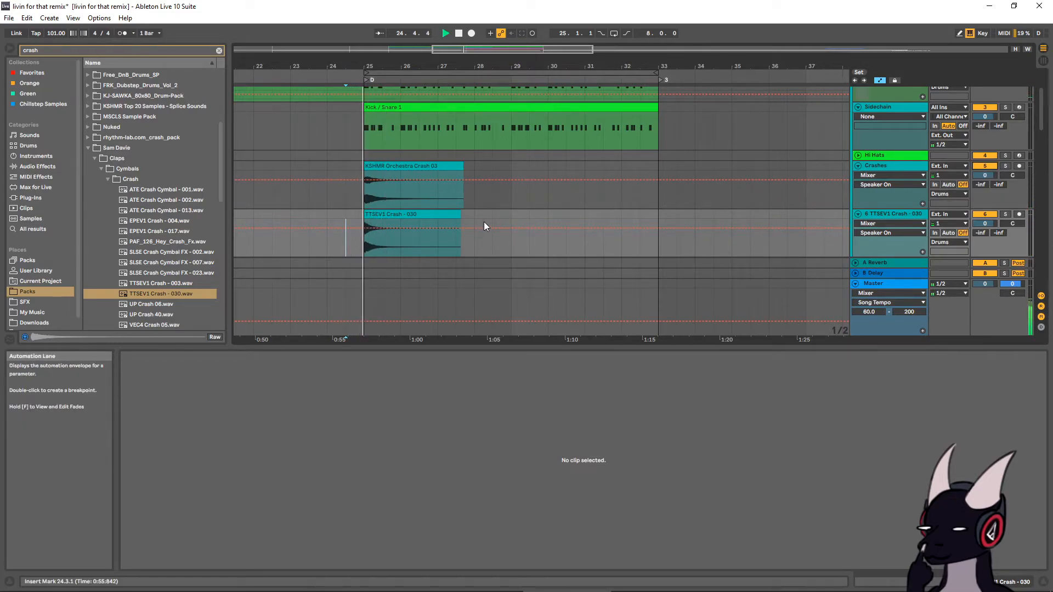
{"action": "left_click", "coordinate": [896, 164]}
{"action": "key", "text": "space"}
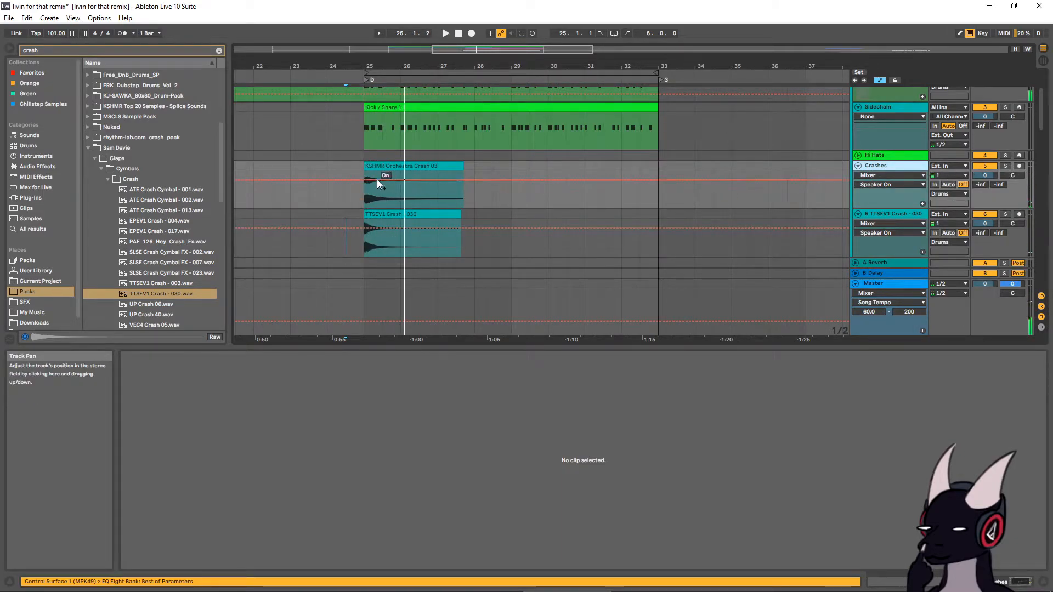
Lower the KSHMR Orchestra Crash 03 clip's gain to -9 dB and save the set
{"action": "left_click", "coordinate": [391, 167]}
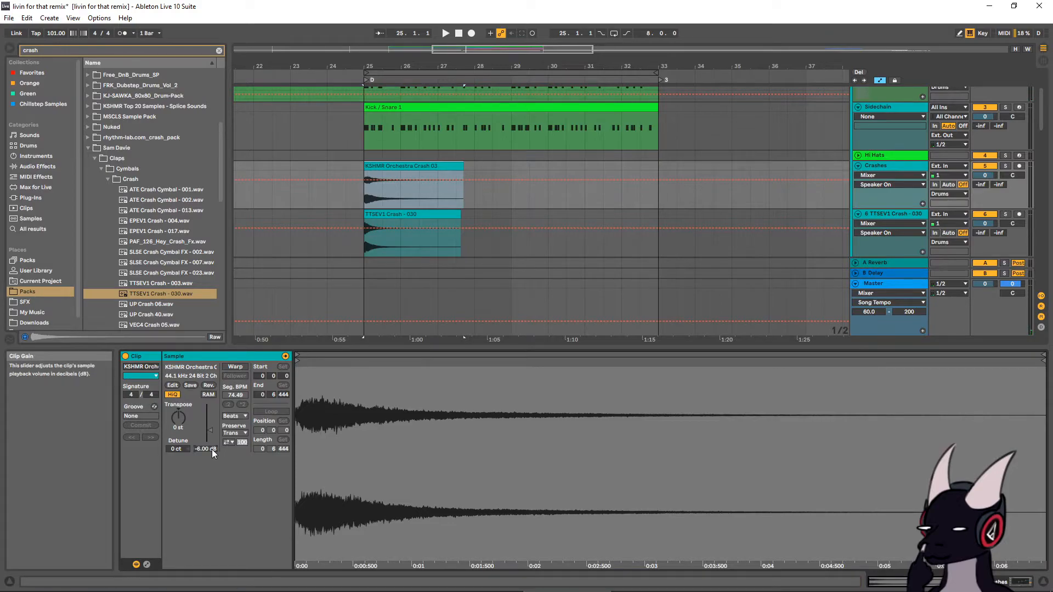
{"action": "left_click", "coordinate": [343, 200]}
{"action": "key", "text": "space"}
{"action": "left_click_drag", "start_coordinate": [386, 66], "coordinate": [401, 127]}
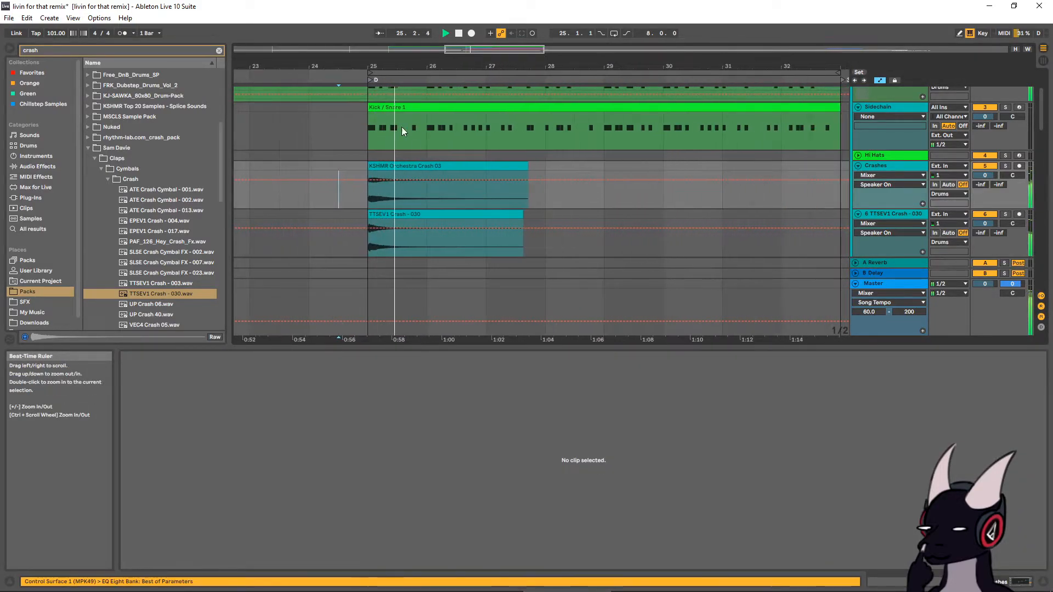
{"action": "key", "text": "space"}
{"action": "left_click", "coordinate": [376, 200]}
{"action": "key", "text": "ctrl+s"}
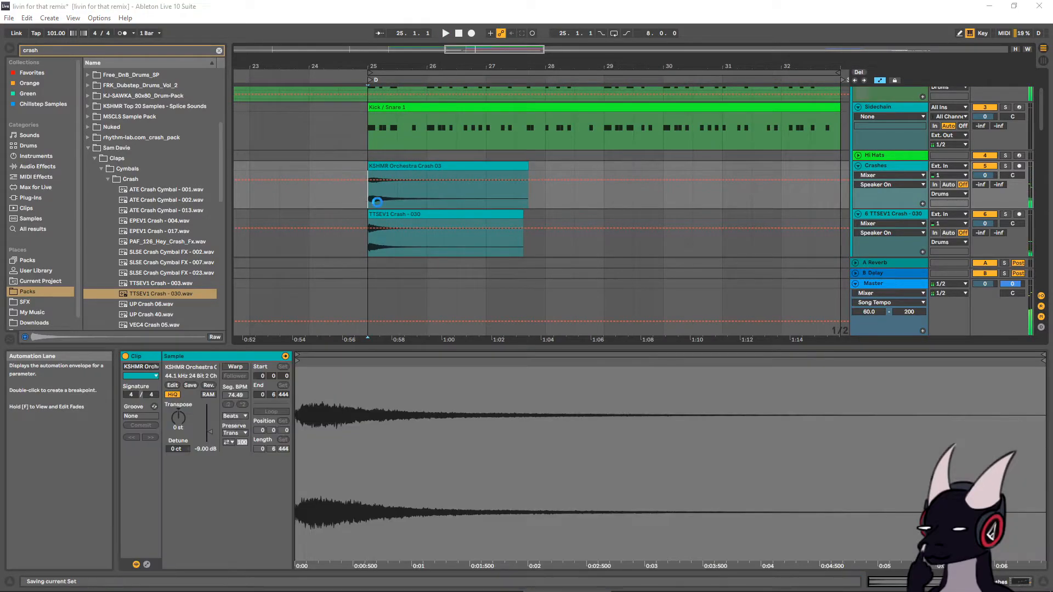
Look over the whole arrangement and show the Kick / Snare track's device chain
{"action": "left_click_drag", "start_coordinate": [437, 68], "coordinate": [426, 11]}
{"action": "scroll", "coordinate": [426, 110], "scroll_direction": "down", "scroll_amount": 2}
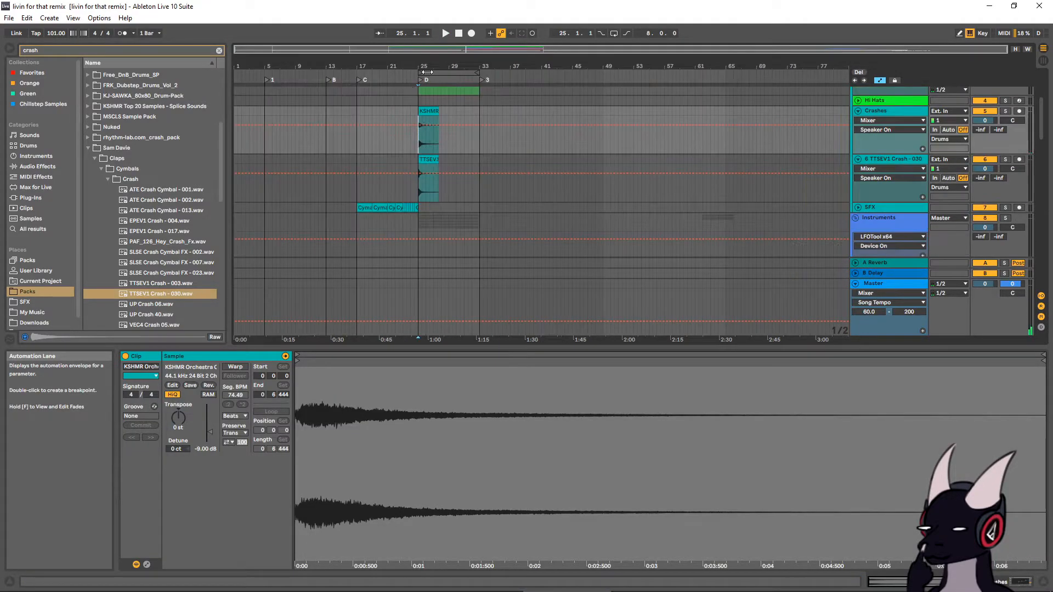
{"action": "scroll", "coordinate": [422, 112], "scroll_direction": "up", "scroll_amount": 3}
{"action": "scroll", "coordinate": [422, 113], "scroll_direction": "down", "scroll_amount": 2}
{"action": "left_click_drag", "start_coordinate": [426, 66], "coordinate": [454, 224]}
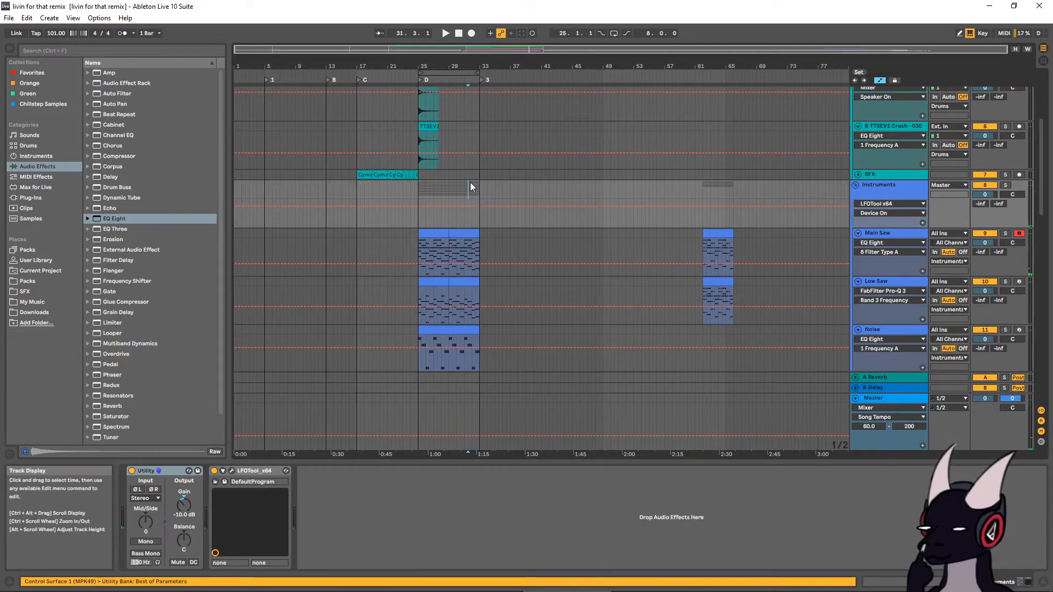
{"action": "scroll", "coordinate": [471, 187], "scroll_direction": "up", "scroll_amount": 5}
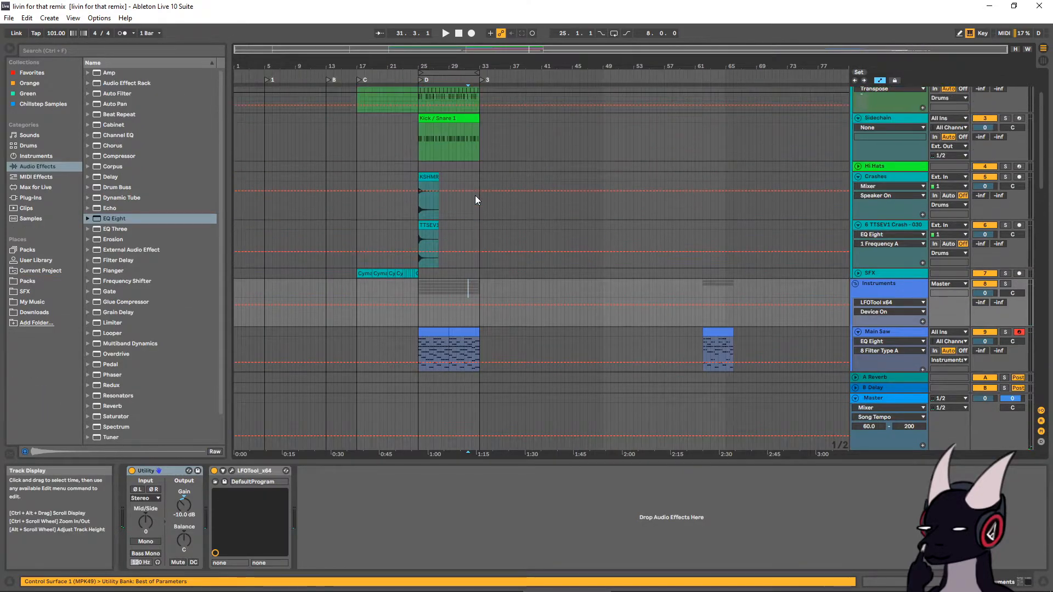
{"action": "left_click", "coordinate": [903, 141]}
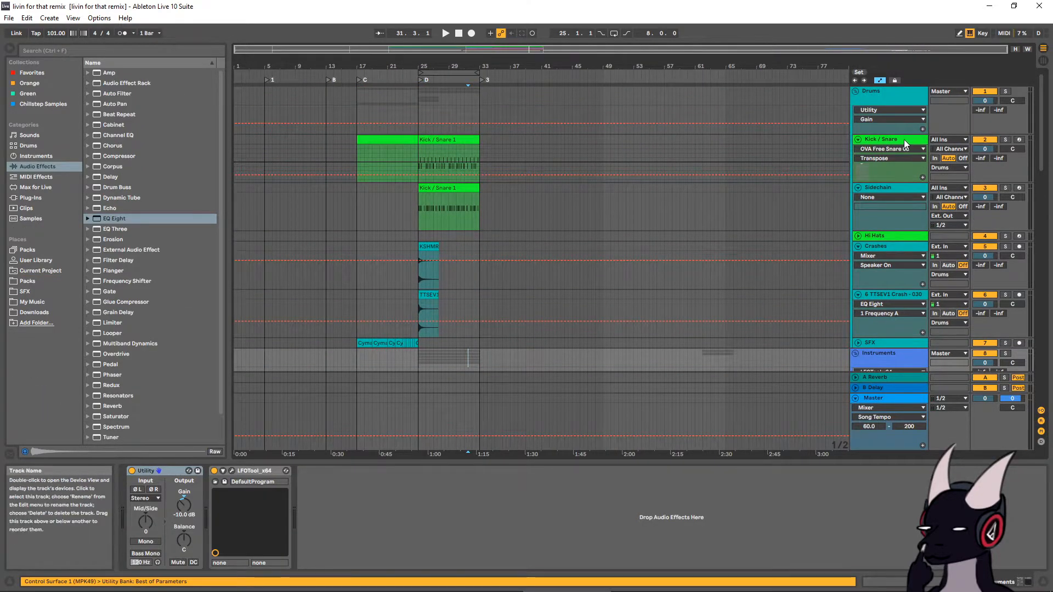
Look over the instrument and bass tracks, and select the Kick / Snare clip at bar 17
{"action": "scroll", "coordinate": [626, 248], "scroll_direction": "down", "scroll_amount": 10}
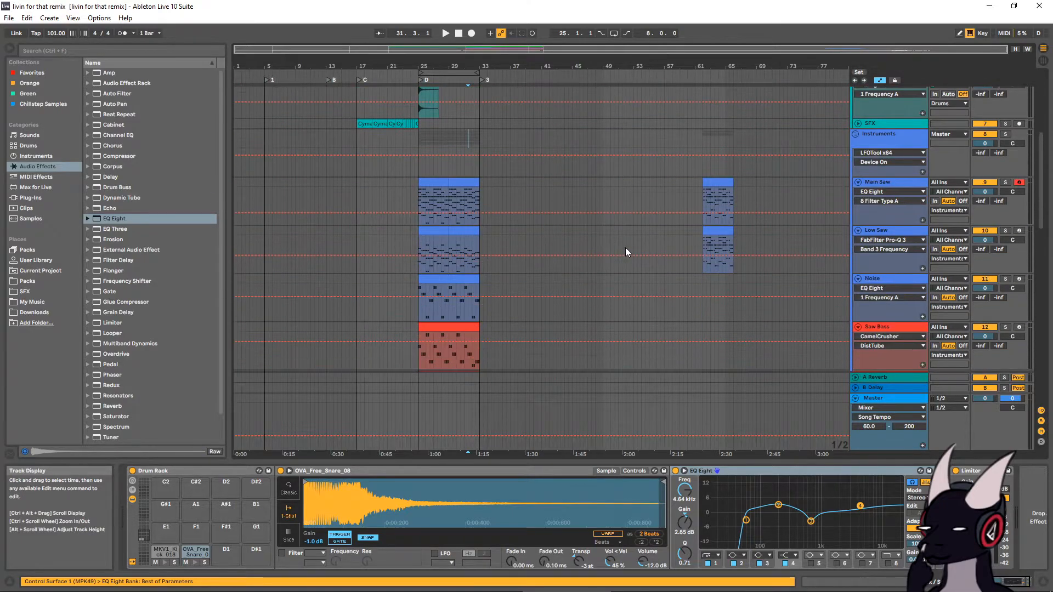
{"action": "scroll", "coordinate": [631, 243], "scroll_direction": "up", "scroll_amount": 2}
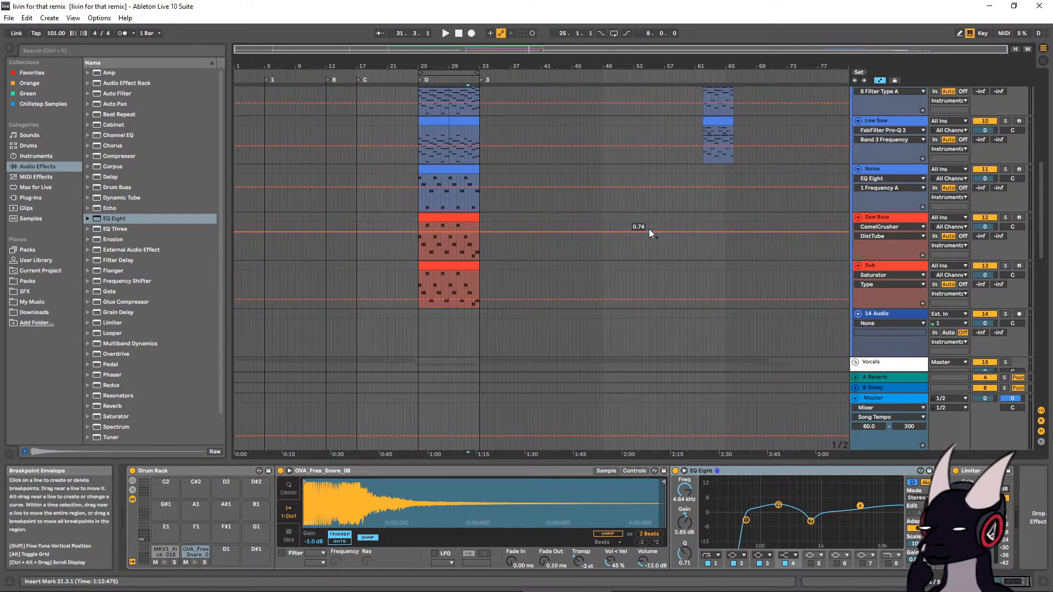
{"action": "scroll", "coordinate": [603, 241], "scroll_direction": "up", "scroll_amount": 3}
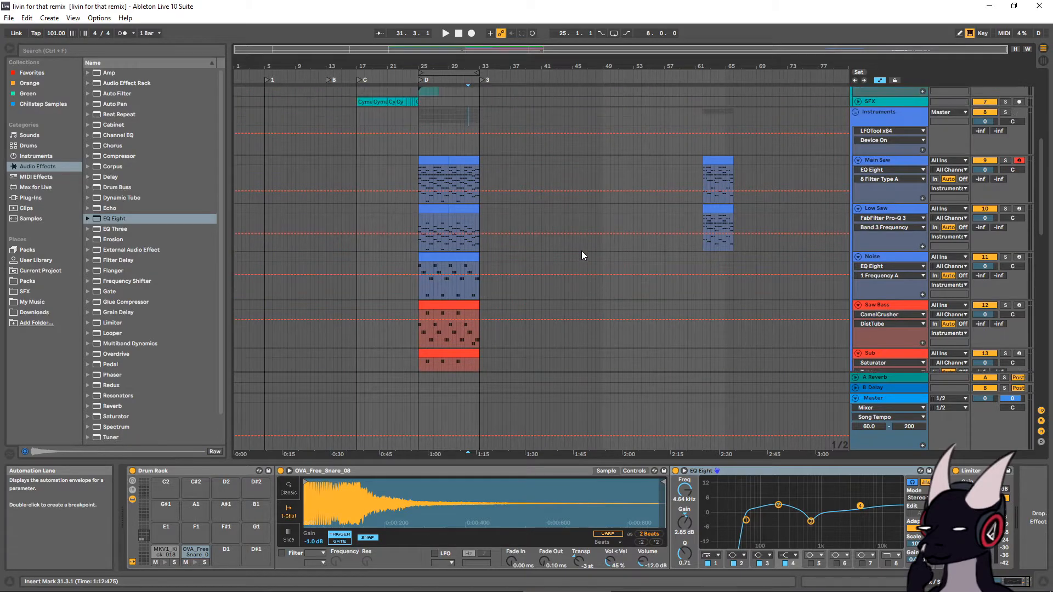
{"action": "left_click", "coordinate": [495, 240]}
{"action": "scroll", "coordinate": [530, 263], "scroll_direction": "up", "scroll_amount": 11}
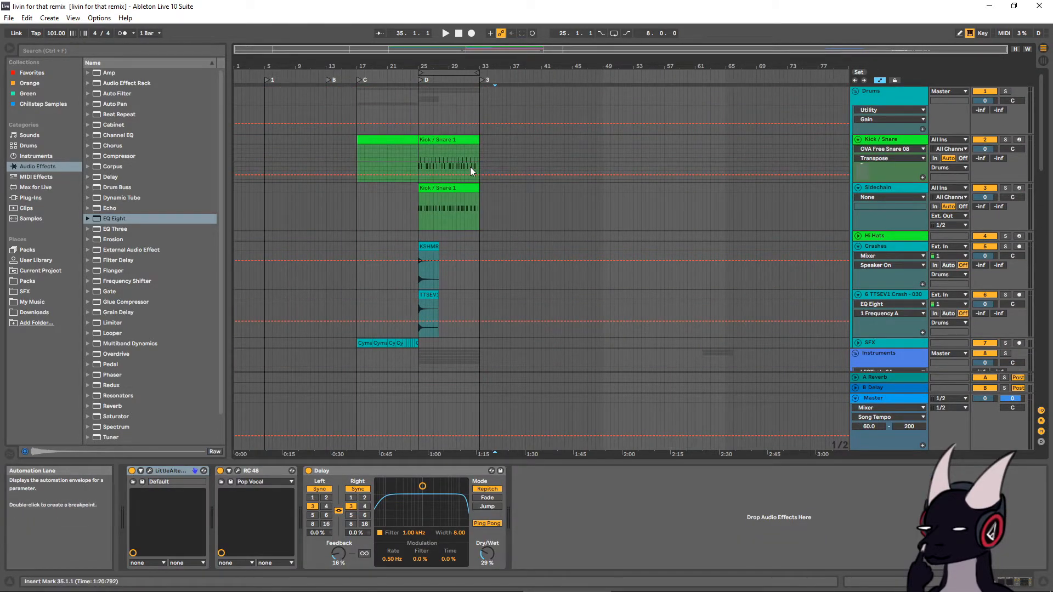
{"action": "left_click", "coordinate": [384, 140]}
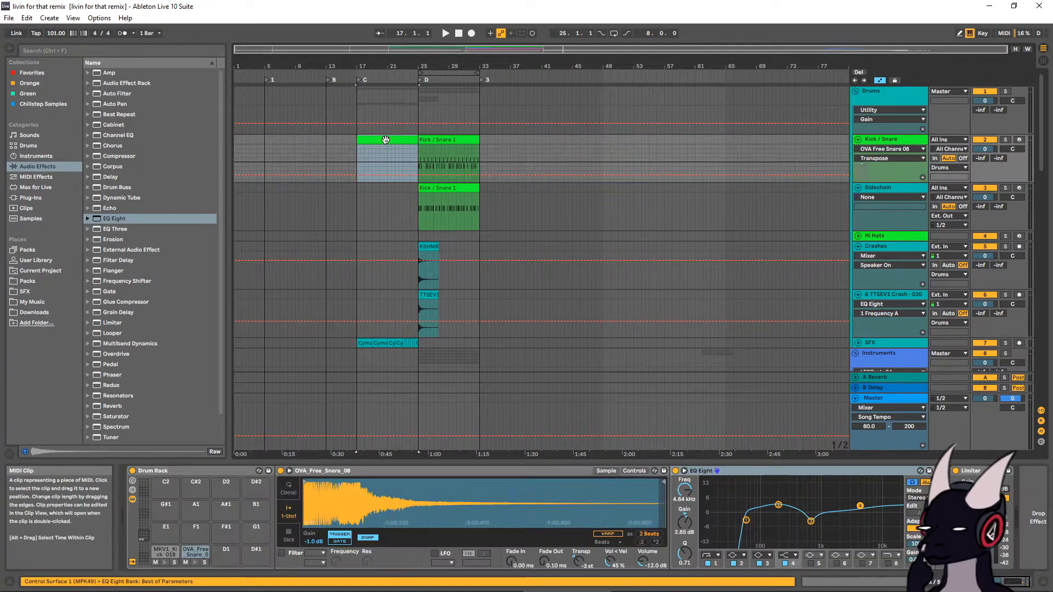
Set the Kick / Snare track's automation device chooser to None and select its clip at bar 25
{"action": "left_click", "coordinate": [877, 148]}
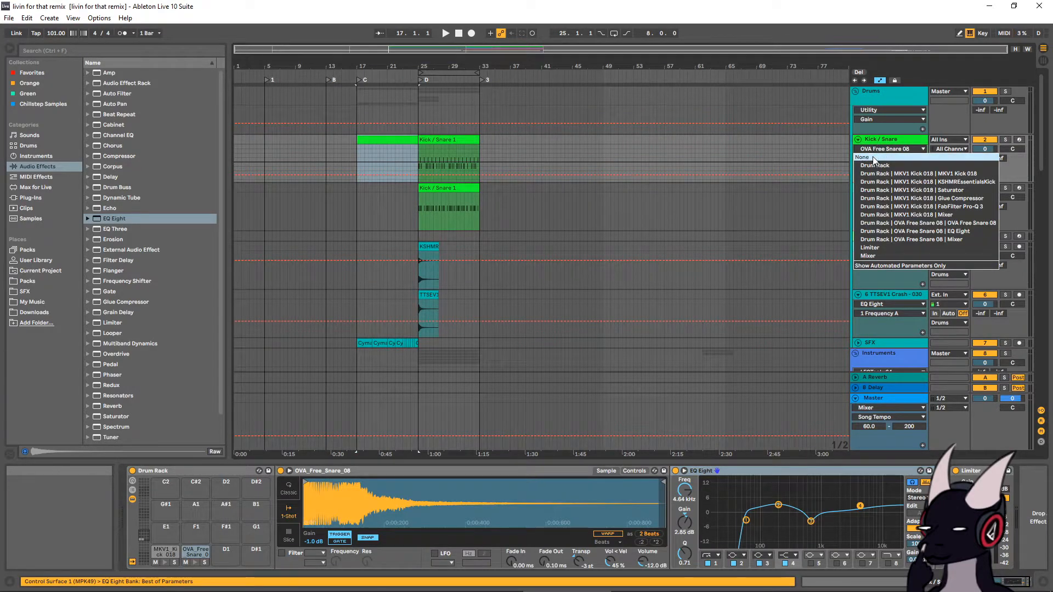
{"action": "left_click", "coordinate": [878, 155]}
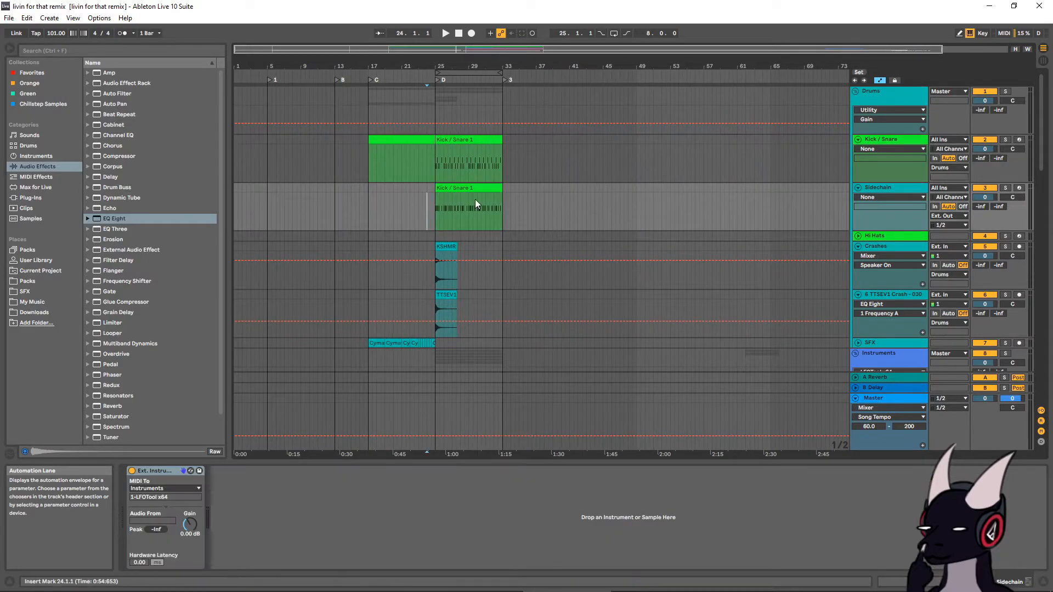
{"action": "left_click", "coordinate": [422, 205]}
{"action": "left_click", "coordinate": [440, 196]}
{"action": "scroll", "coordinate": [485, 178], "scroll_direction": "down", "scroll_amount": 3}
{"action": "scroll", "coordinate": [482, 186], "scroll_direction": "up", "scroll_amount": 3}
{"action": "left_click", "coordinate": [462, 140]}
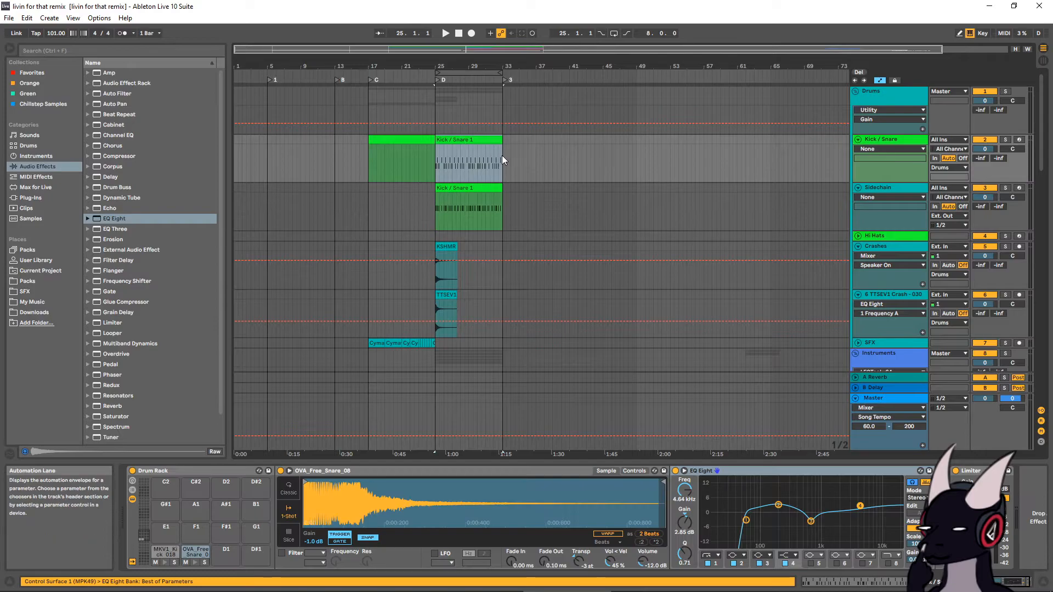
Look over the bass, vocal, crash and instrument tracks around section D
{"action": "scroll", "coordinate": [501, 156], "scroll_direction": "down", "scroll_amount": 10}
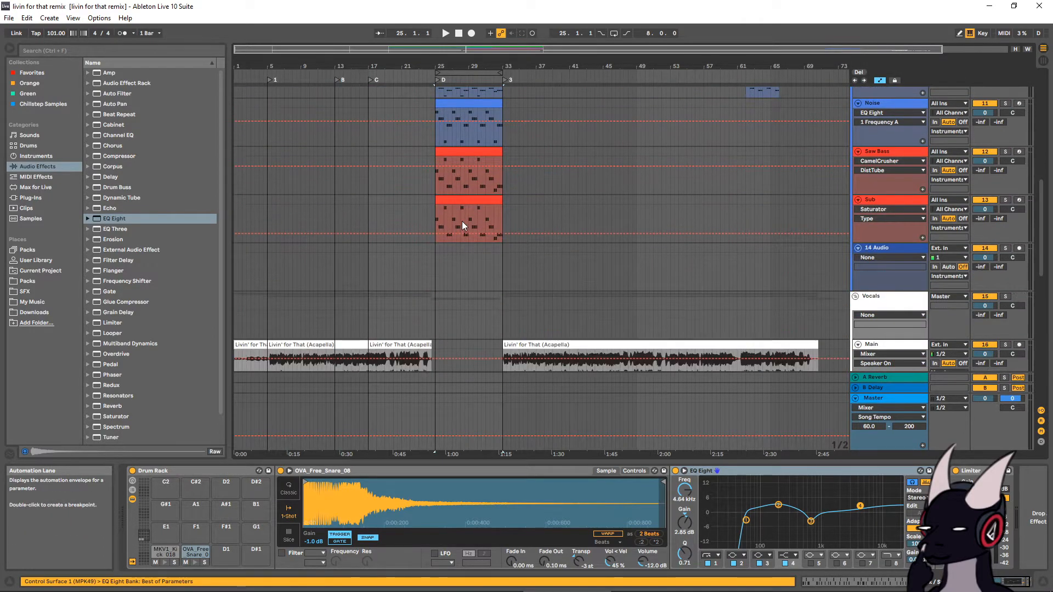
{"action": "scroll", "coordinate": [462, 221], "scroll_direction": "down", "scroll_amount": 3}
{"action": "scroll", "coordinate": [389, 245], "scroll_direction": "up", "scroll_amount": 1}
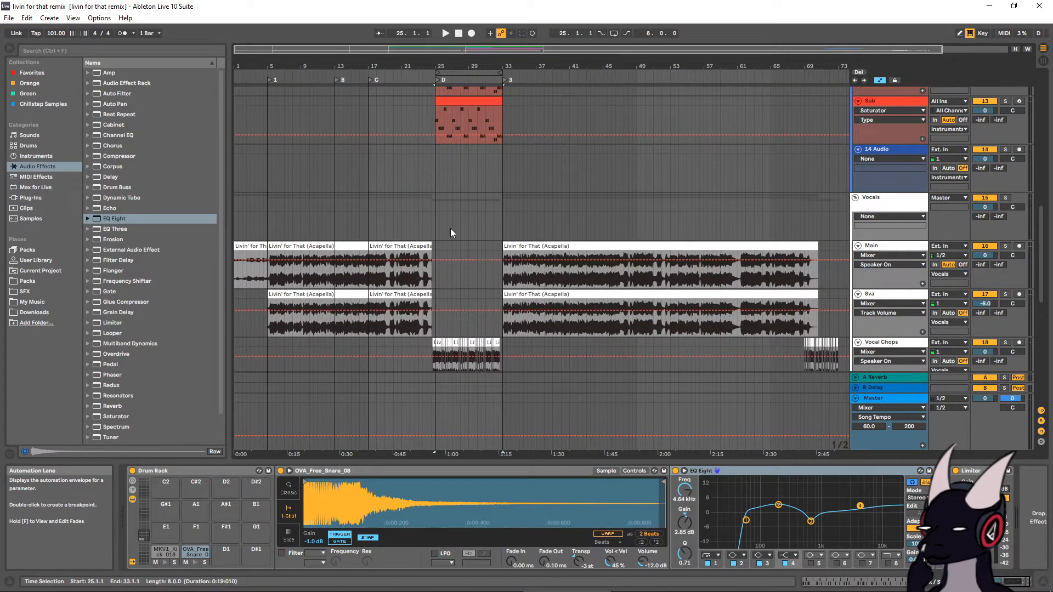
{"action": "scroll", "coordinate": [449, 228], "scroll_direction": "up", "scroll_amount": 12}
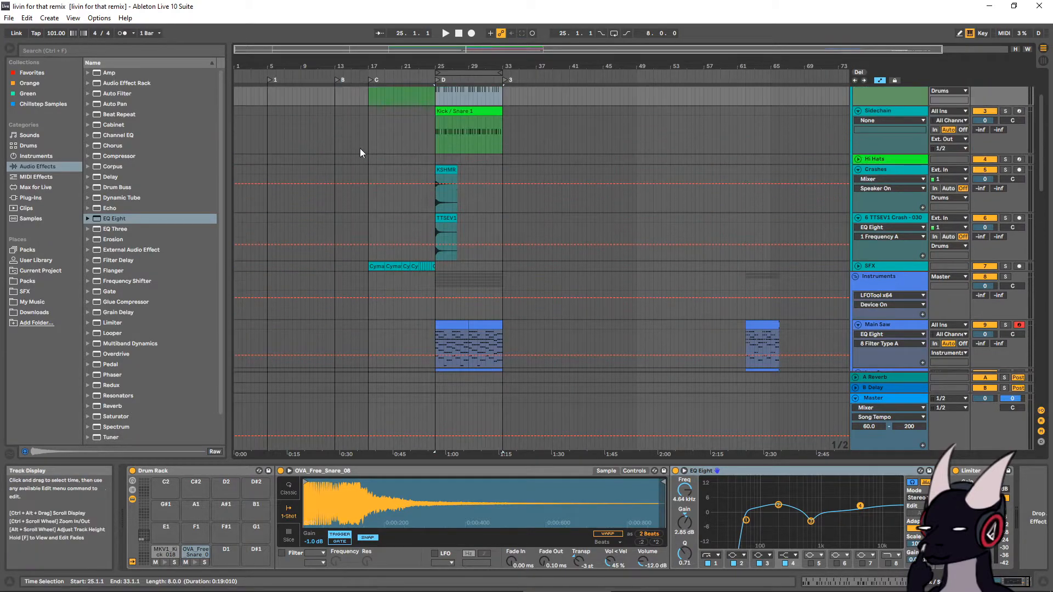
{"action": "scroll", "coordinate": [327, 143], "scroll_direction": "up", "scroll_amount": 2}
{"action": "scroll", "coordinate": [492, 212], "scroll_direction": "down", "scroll_amount": 3}
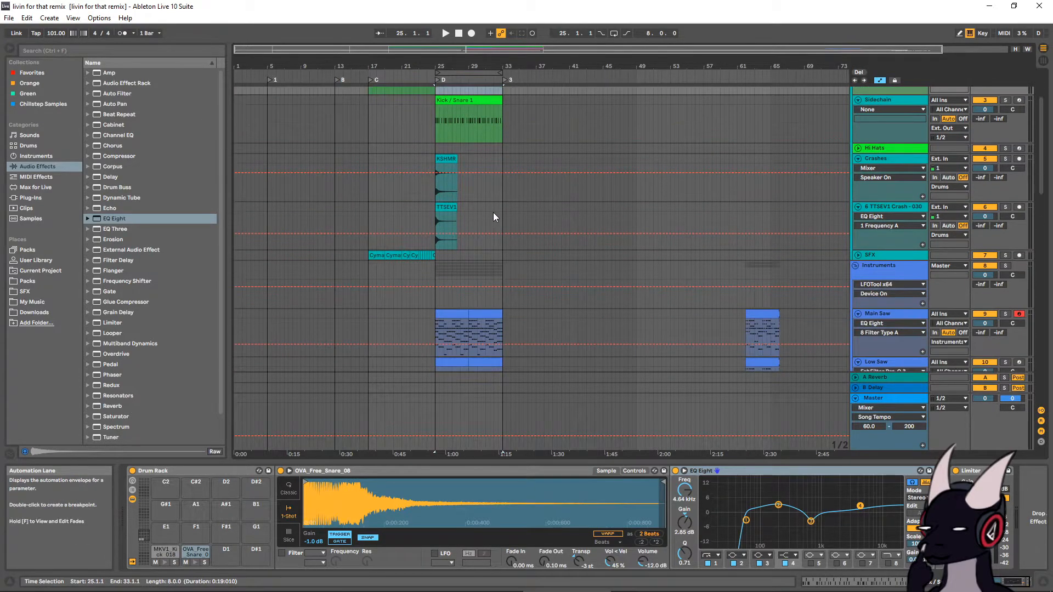
{"action": "scroll", "coordinate": [491, 219], "scroll_direction": "up", "scroll_amount": 4}
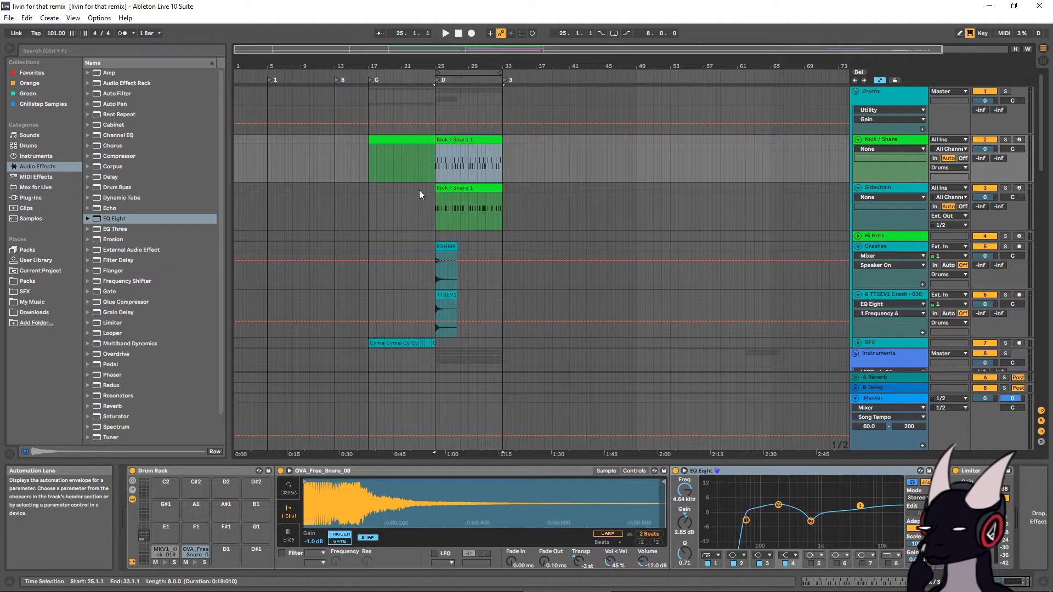
Play the build-up from bar 17 into section D while viewing its snare pattern and the SFX track's buildup drum loop
{"action": "left_click_drag", "start_coordinate": [387, 63], "coordinate": [392, 104]}
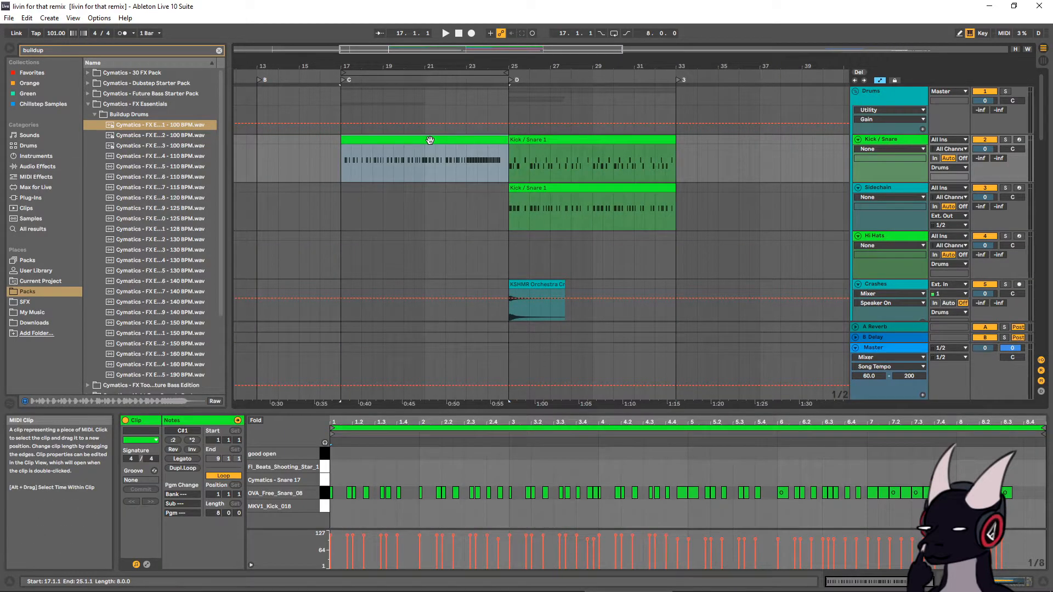
{"action": "key", "text": "space"}
{"action": "left_click_drag", "start_coordinate": [344, 66], "coordinate": [340, 119]}
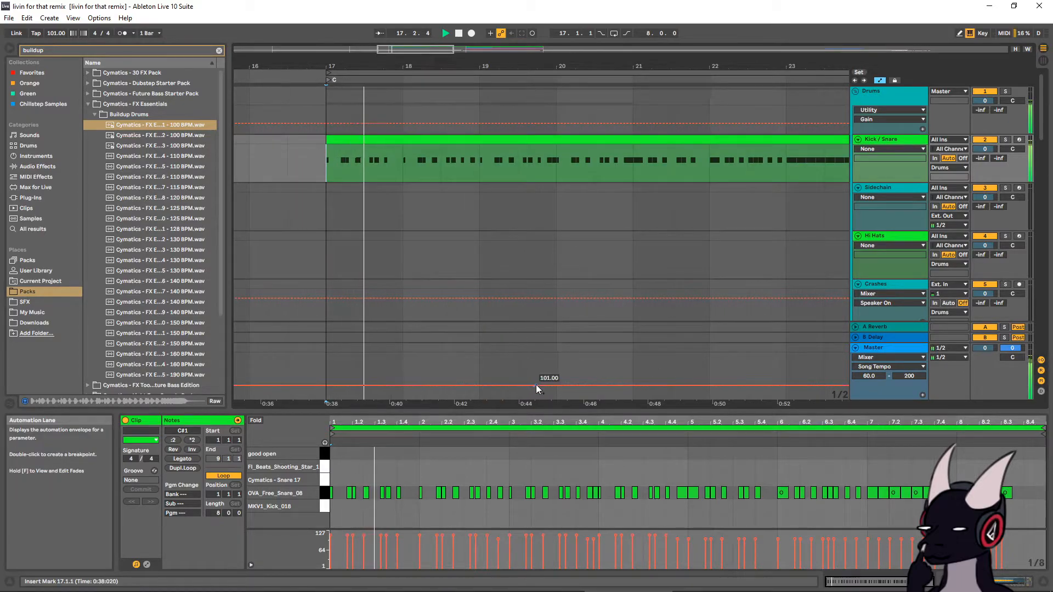
{"action": "scroll", "coordinate": [614, 214], "scroll_direction": "down", "scroll_amount": 3}
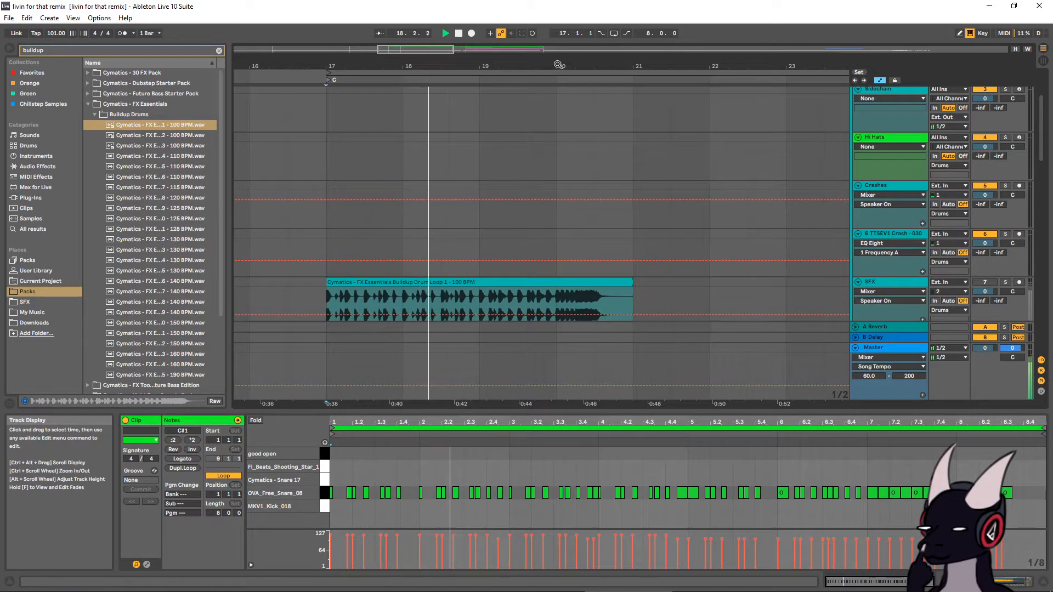
{"action": "left_click_drag", "start_coordinate": [558, 65], "coordinate": [558, 33]}
{"action": "scroll", "coordinate": [637, 217], "scroll_direction": "up", "scroll_amount": 2}
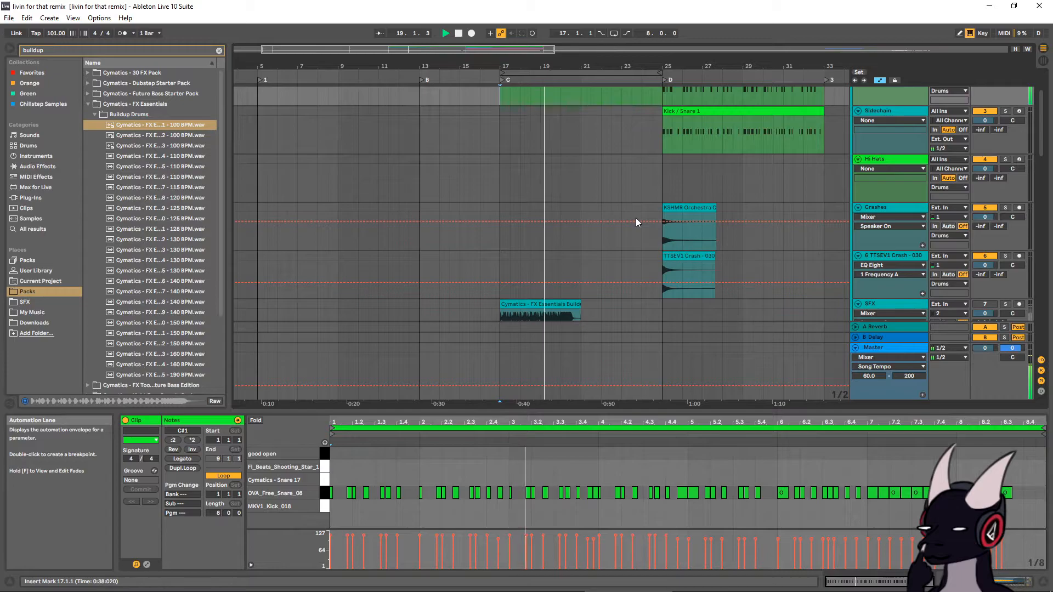
{"action": "scroll", "coordinate": [635, 220], "scroll_direction": "up", "scroll_amount": 1}
{"action": "scroll", "coordinate": [635, 219], "scroll_direction": "up", "scroll_amount": 1}
{"action": "left_click_drag", "start_coordinate": [663, 66], "coordinate": [597, 63]}
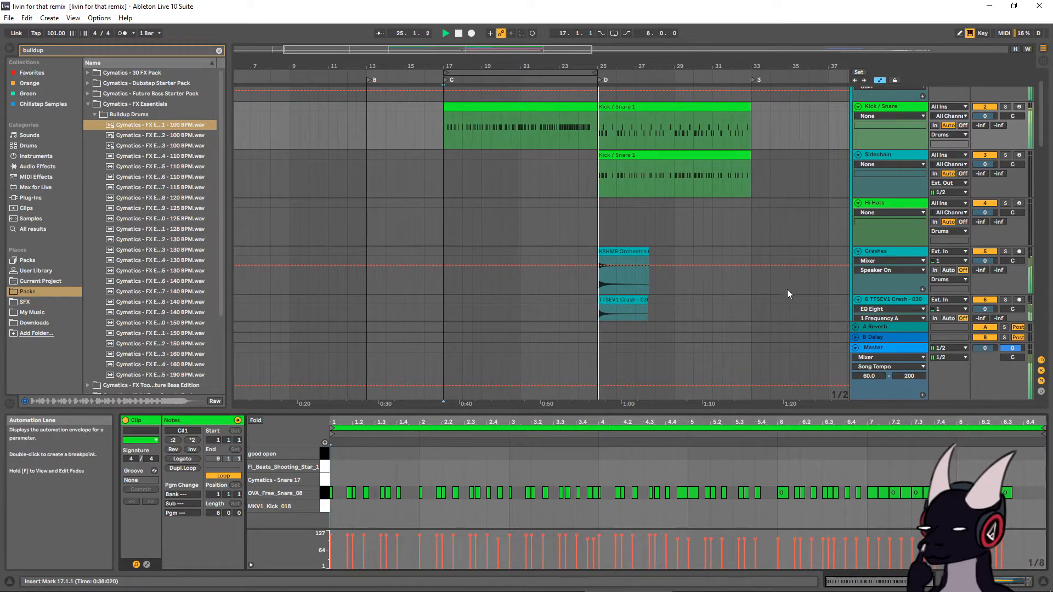
{"action": "key", "text": "space"}
Place the insert marker near the end of the build-up and audition the OVA_Free_Snare_08 pad in the drum rack
{"action": "left_click", "coordinate": [586, 127]}
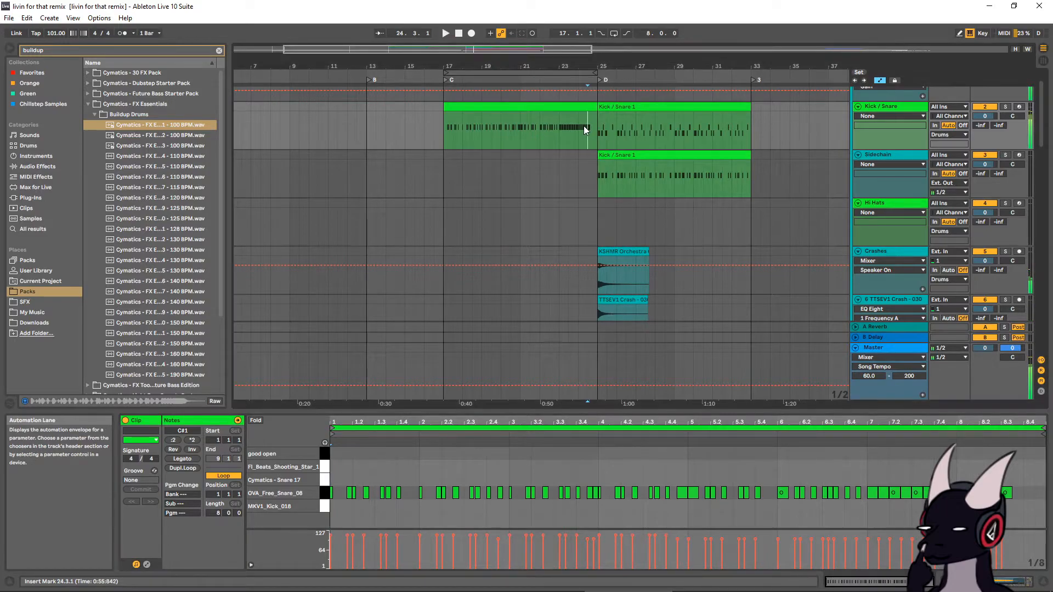
{"action": "scroll", "coordinate": [581, 132], "scroll_direction": "down", "scroll_amount": 2}
{"action": "scroll", "coordinate": [583, 133], "scroll_direction": "up", "scroll_amount": 2}
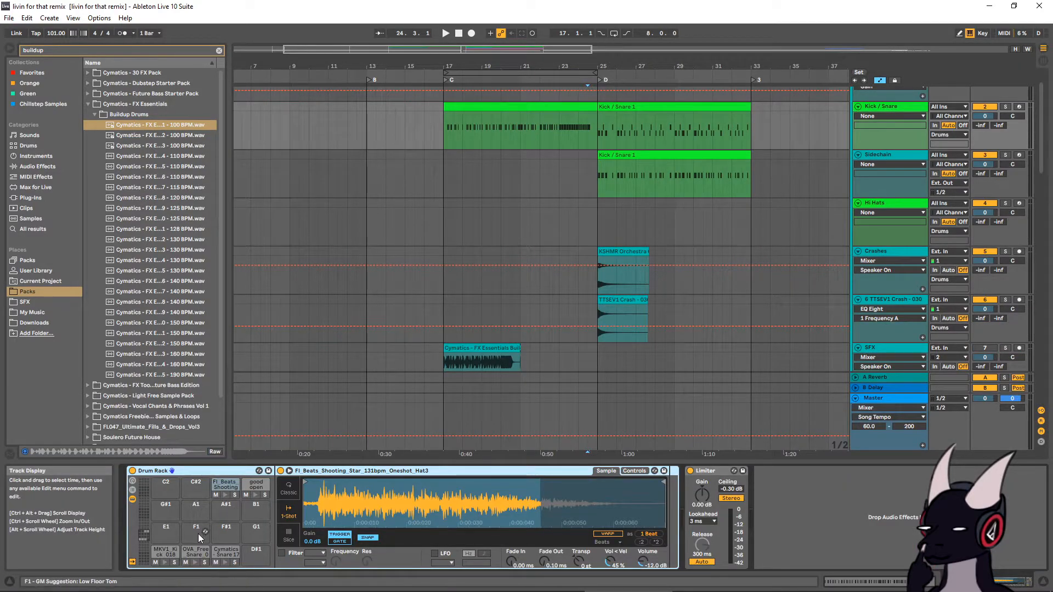
{"action": "left_click", "coordinate": [195, 562]}
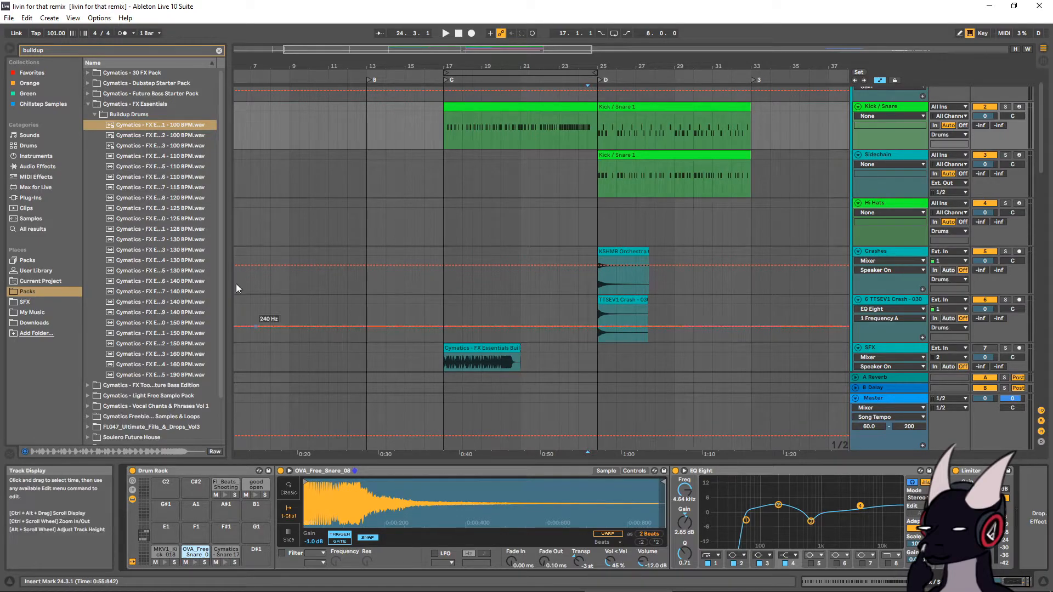
Collapse the Cymatics - FX Essentials folder and search the sample packs for "riser"
{"action": "left_click", "coordinate": [89, 104]}
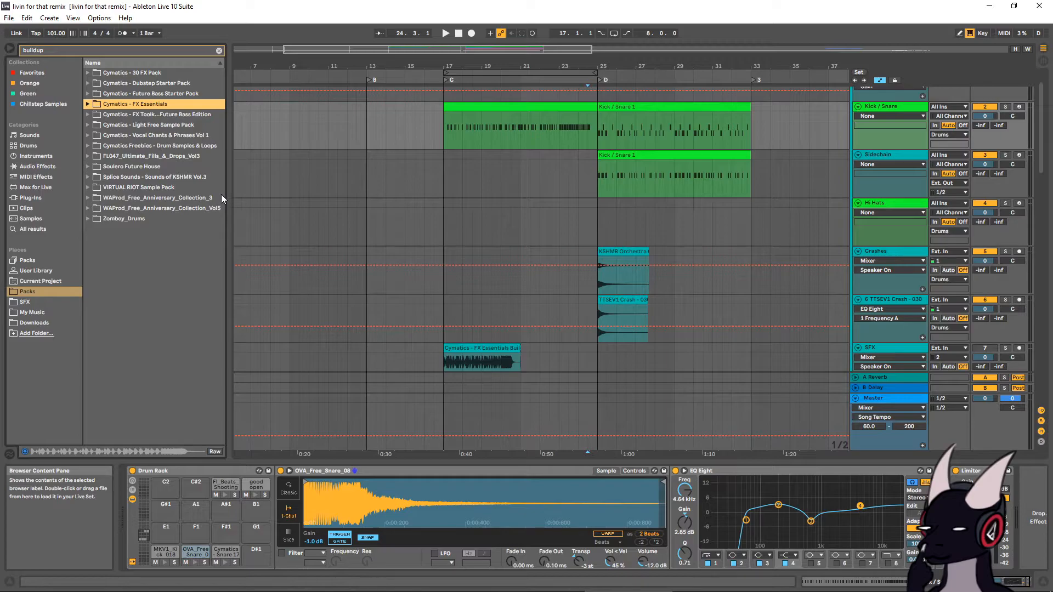
{"action": "left_click", "coordinate": [220, 50]}
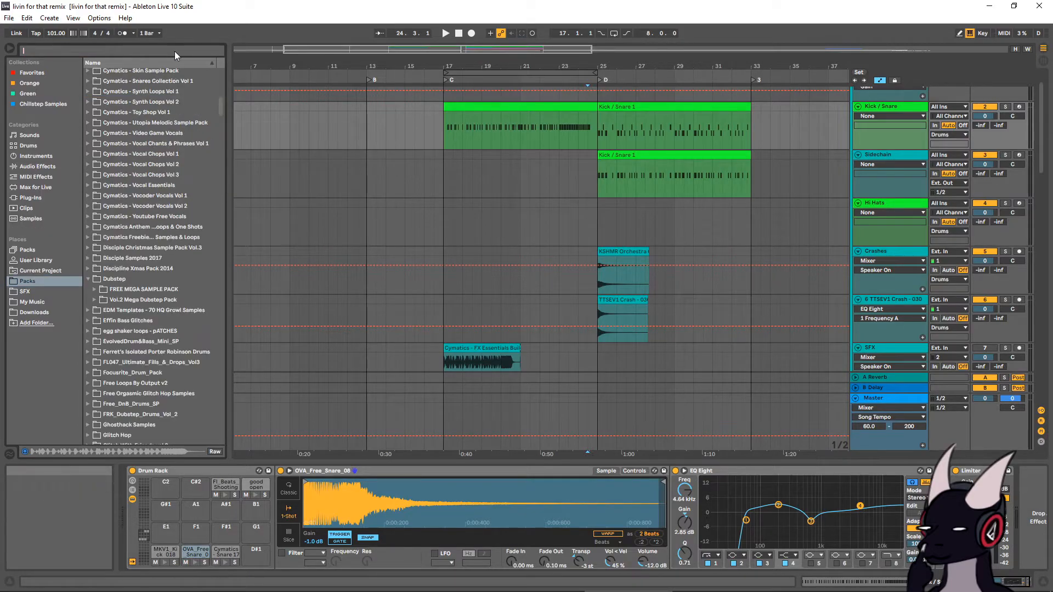
{"action": "type", "text": "riser"}
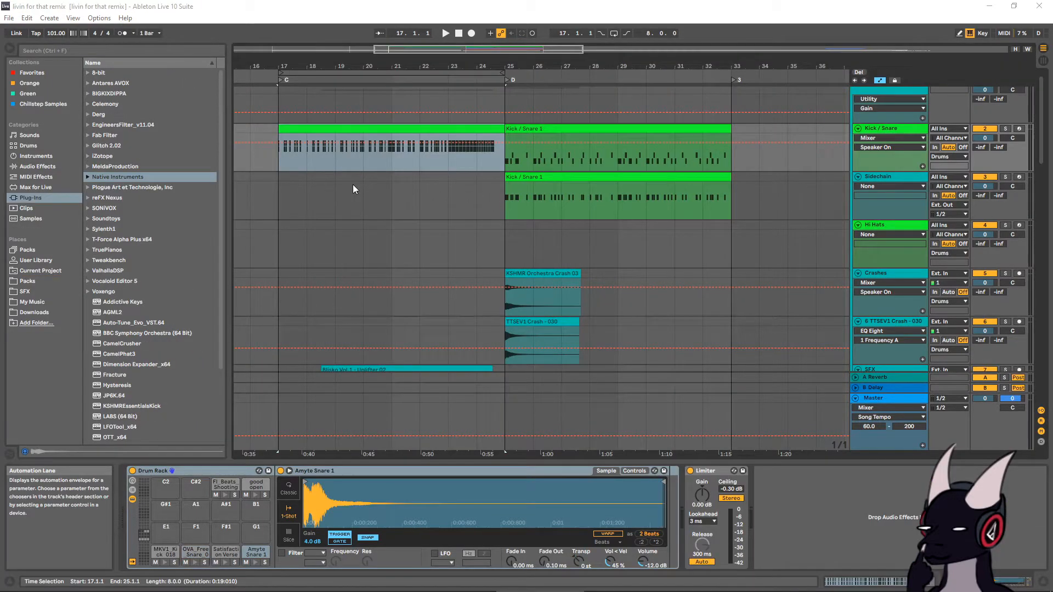
Select the Kick / Snare clip at bar 17 and audition the Amyte Snare 1 and Satisfaction Verse Snare pads for comparison
{"action": "left_click", "coordinate": [353, 184]}
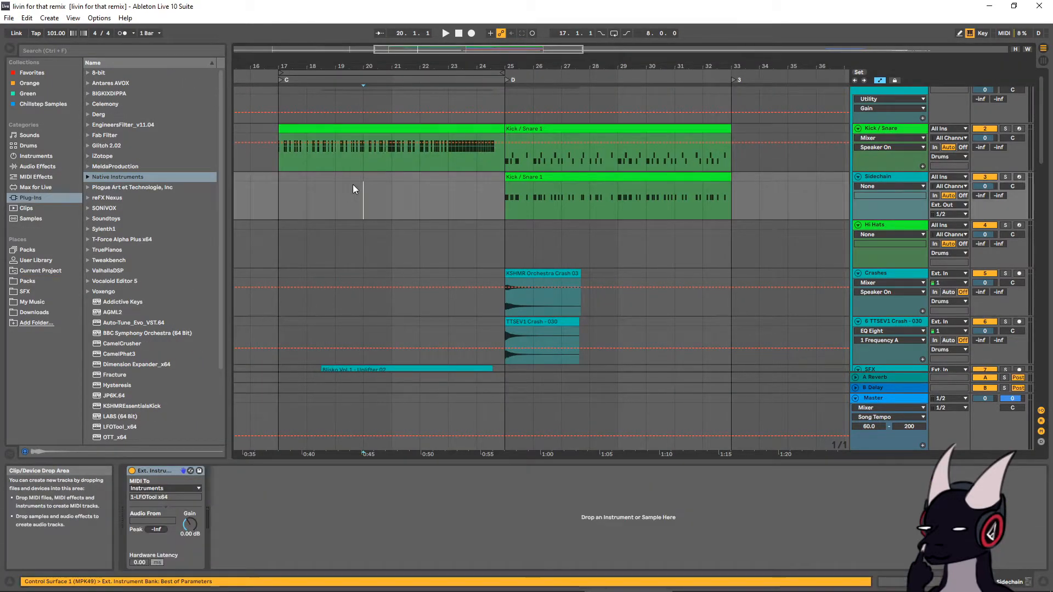
{"action": "left_click", "coordinate": [395, 132]}
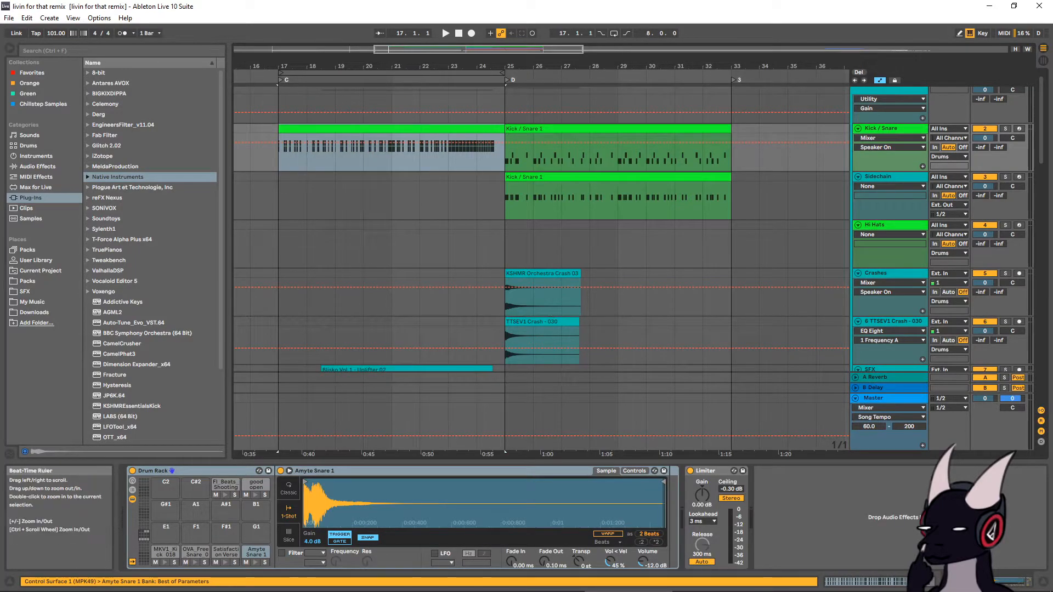
{"action": "left_click_drag", "start_coordinate": [403, 68], "coordinate": [427, 64]}
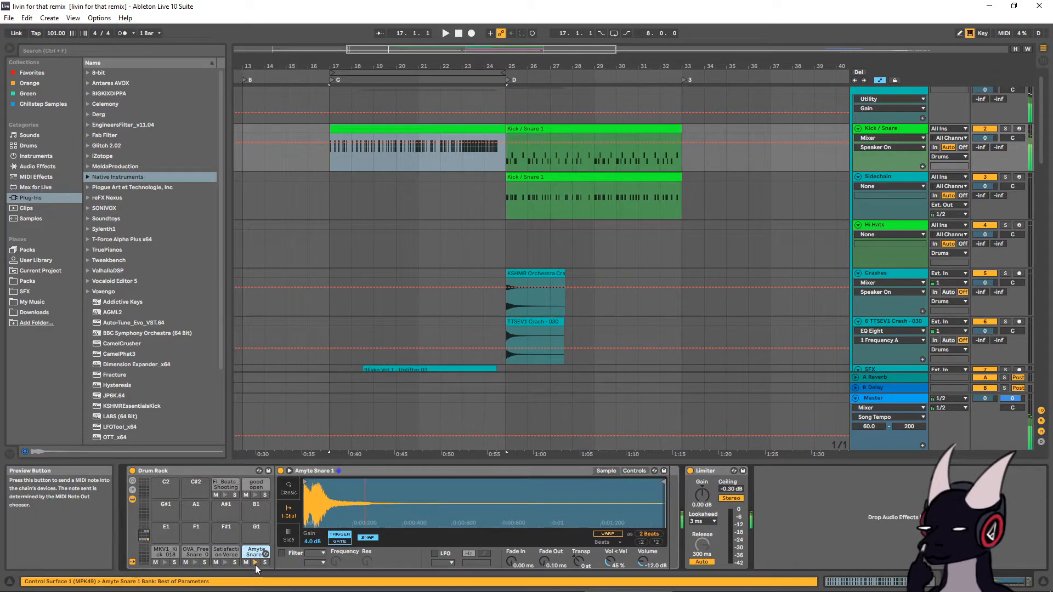
{"action": "left_click", "coordinate": [223, 563]}
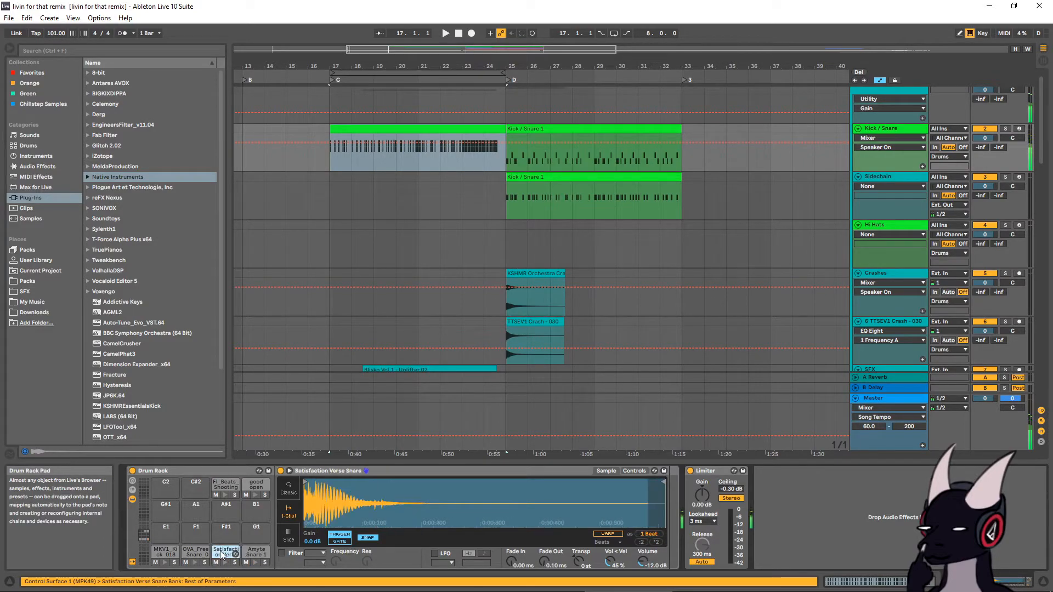
{"action": "left_click", "coordinate": [253, 563]}
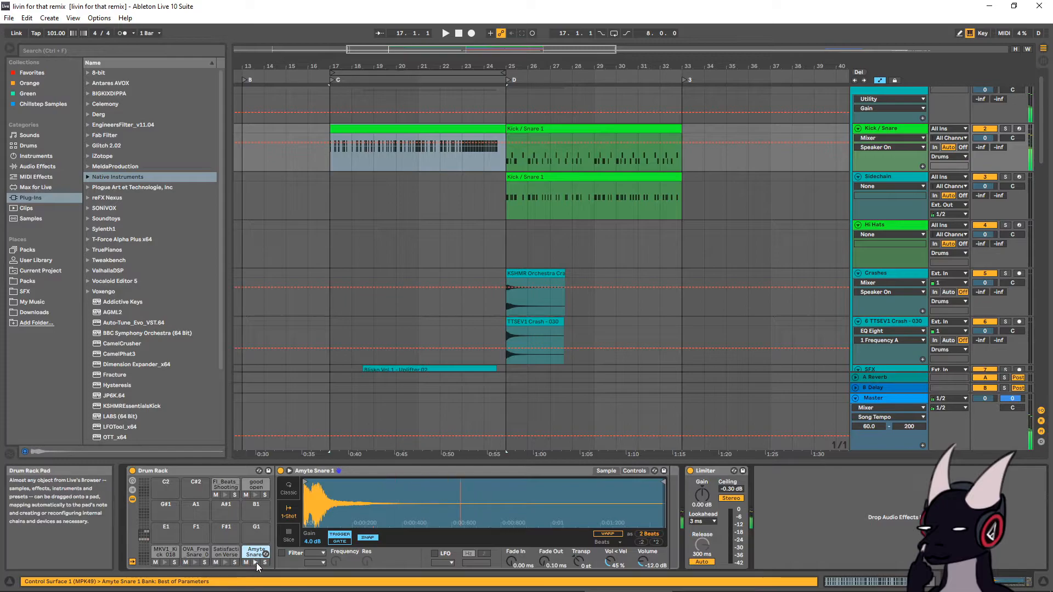
{"action": "left_click", "coordinate": [222, 558]}
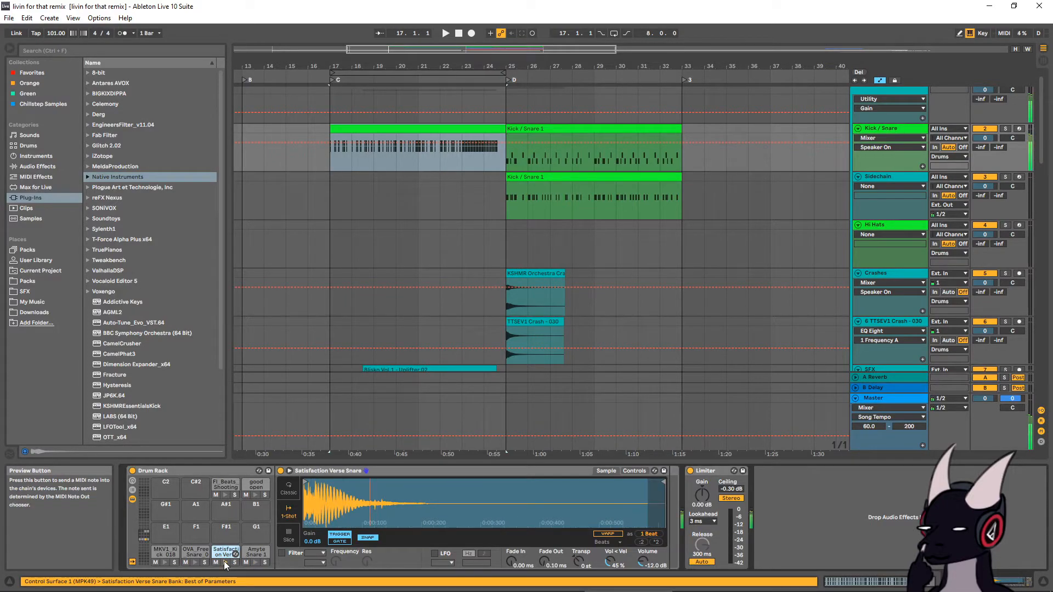
Solo the Kick / Snare track and play the build-up from bar 17
{"action": "left_click", "coordinate": [1005, 129]}
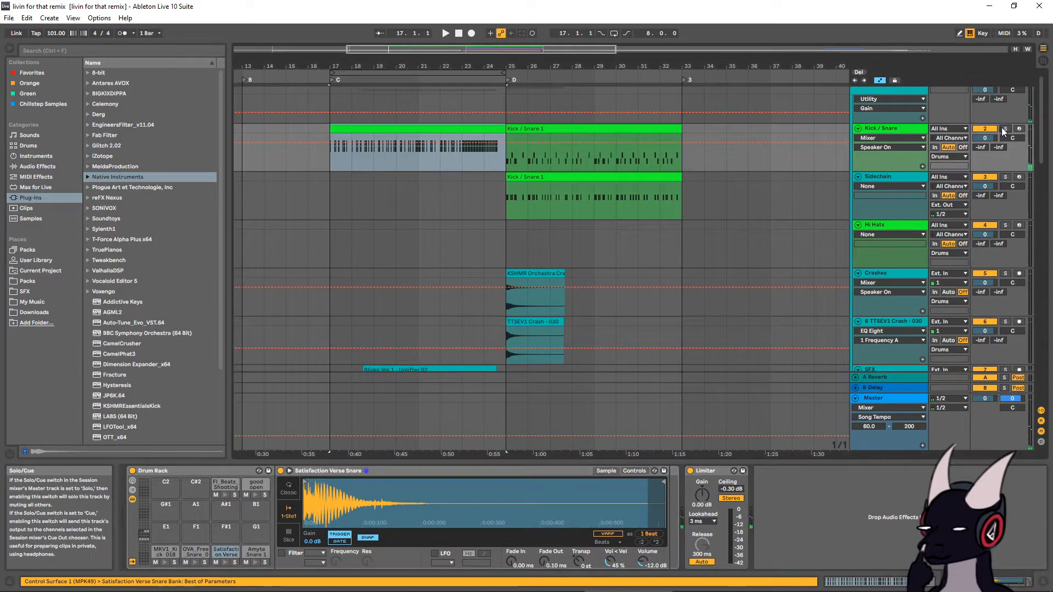
{"action": "key", "text": "space"}
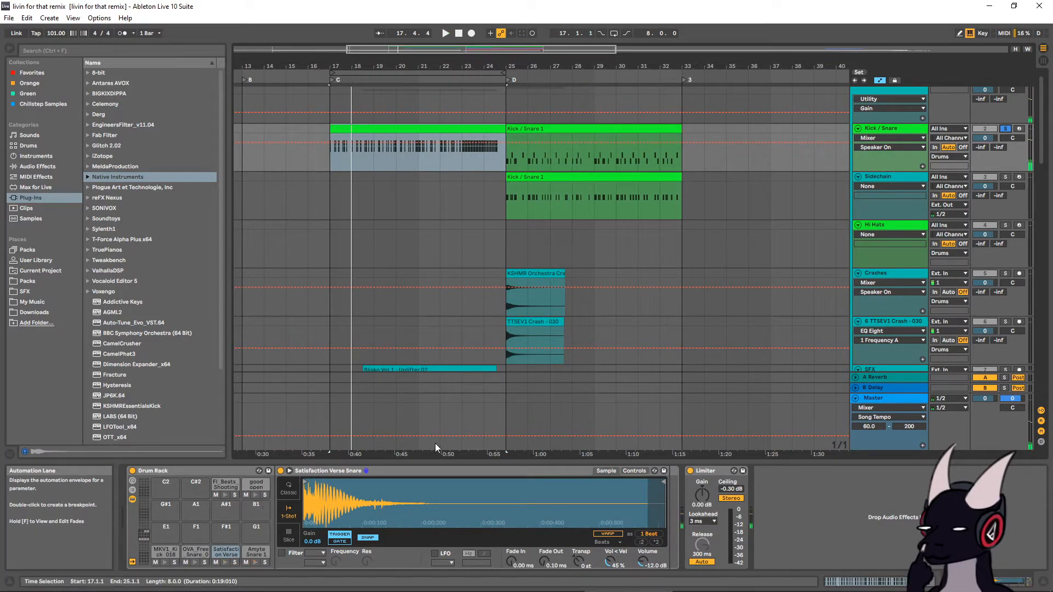
{"action": "left_click", "coordinate": [891, 127]}
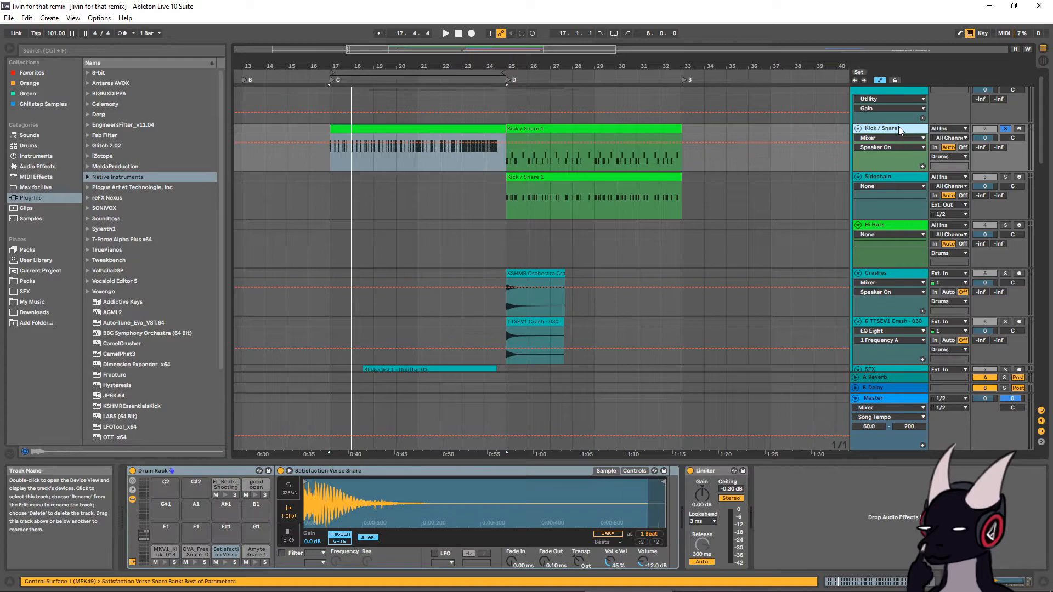
Audition the Satisfaction Verse Snare pad several more times and switch back to the Amyte Snare 1 pad
{"action": "left_click", "coordinate": [220, 552]}
{"action": "left_click", "coordinate": [226, 562]}
{"action": "left_click", "coordinate": [226, 562]}
{"action": "left_click", "coordinate": [226, 562]}
{"action": "left_click", "coordinate": [255, 562]}
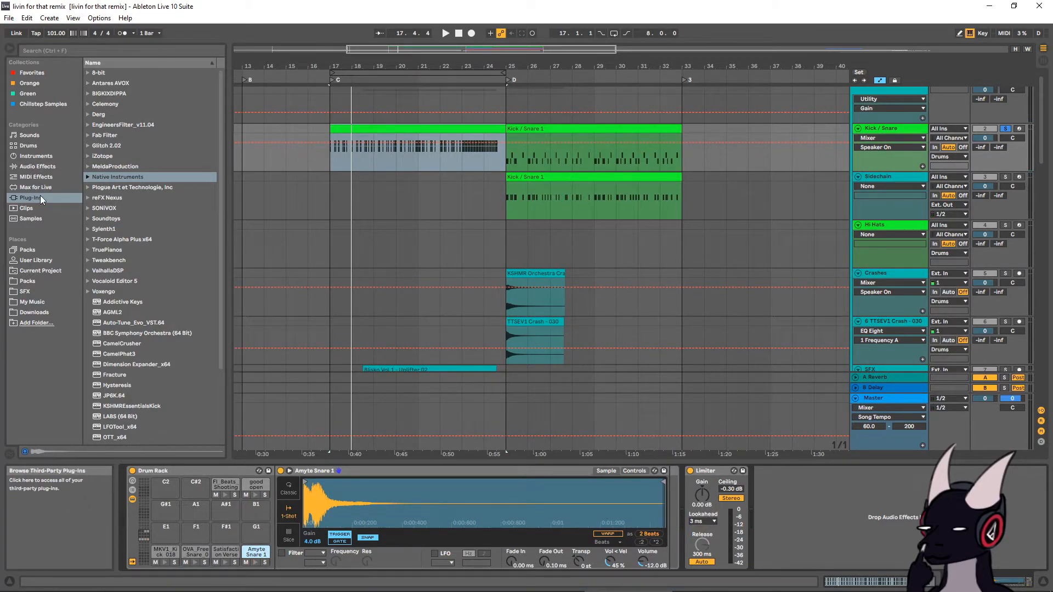
Add FabFilter Pro-Q 3 from the Fab Filter plug-ins to the Amyte Snare 1 chain, after the sampler
{"action": "left_click", "coordinate": [42, 169]}
{"action": "left_click", "coordinate": [46, 178]}
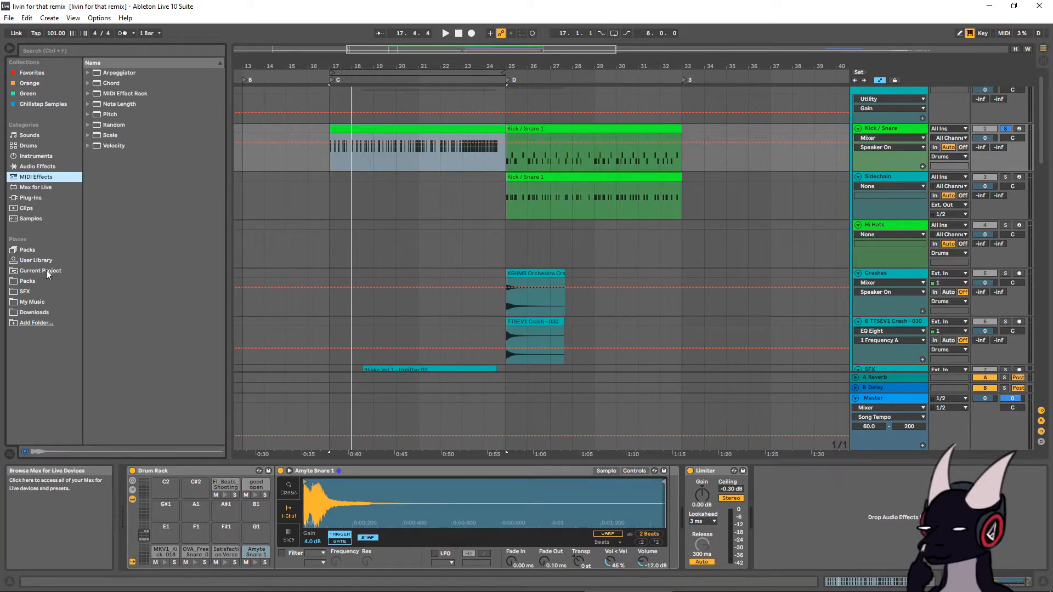
{"action": "left_click", "coordinate": [31, 197]}
{"action": "left_click", "coordinate": [103, 146]}
{"action": "left_click", "coordinate": [89, 145]}
{"action": "left_click", "coordinate": [98, 135]}
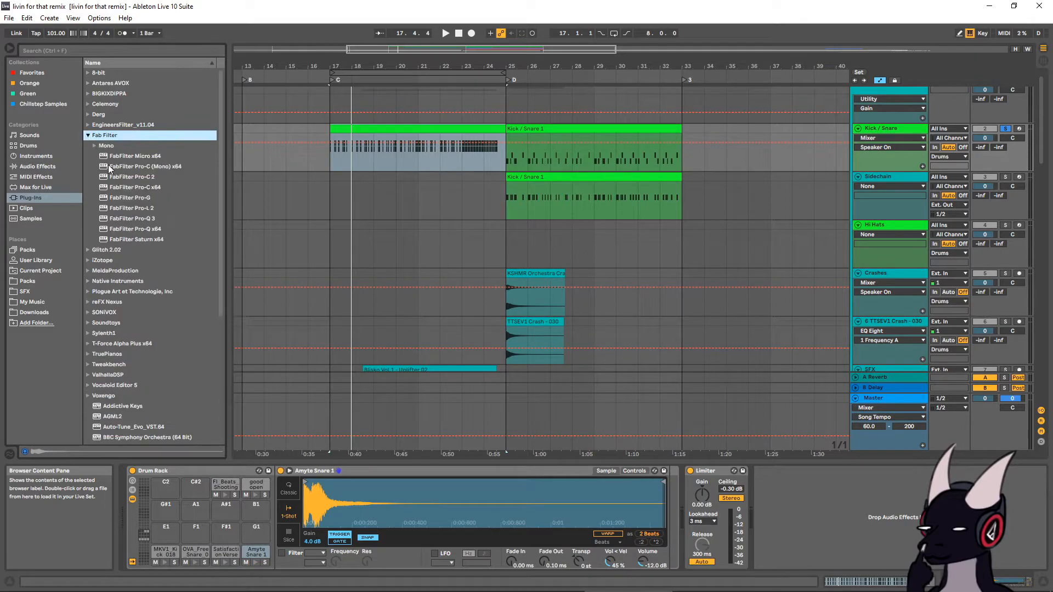
{"action": "left_click", "coordinate": [132, 209]}
{"action": "double_click", "coordinate": [144, 218]}
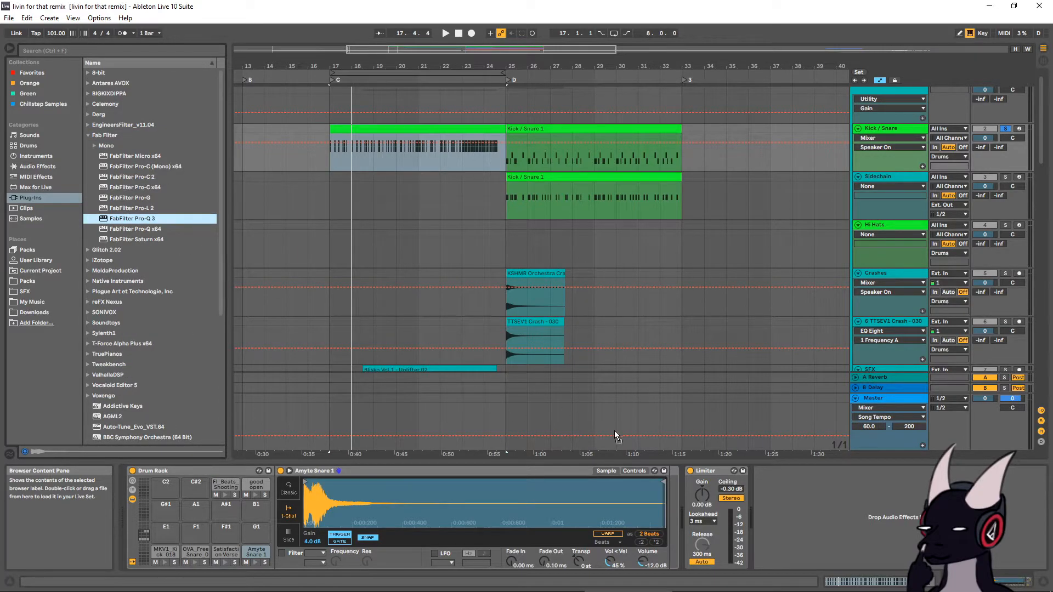
{"action": "key", "text": "ctrl+alt+p"}
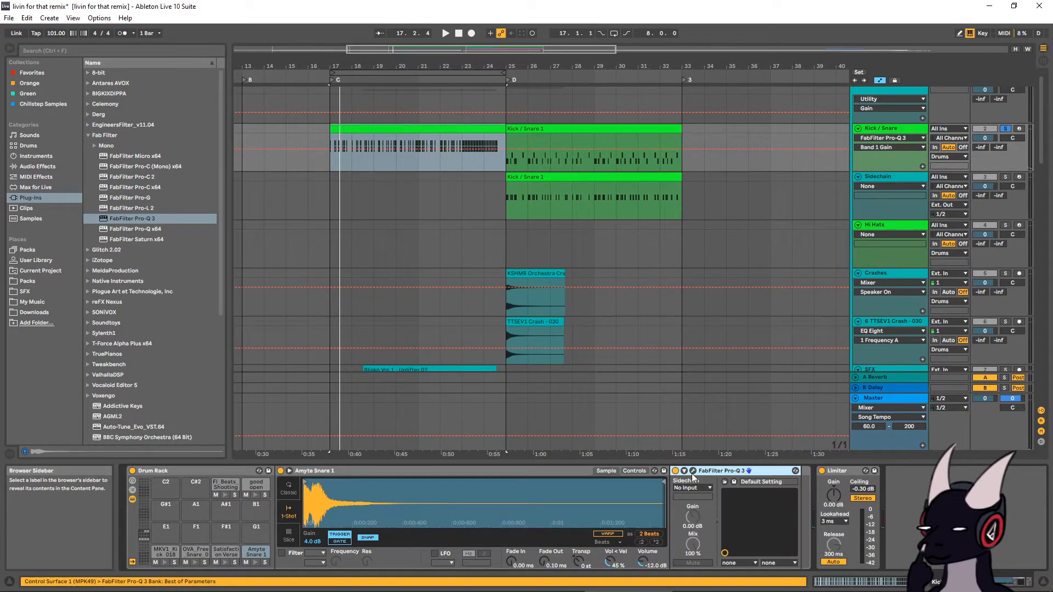
Add the Spectrum audio effect after the samplers of the Amyte Snare 1 and Satisfaction Verse Snare chains, auditioning each pad
{"action": "scroll", "coordinate": [122, 307], "scroll_direction": "down", "scroll_amount": 4}
{"action": "left_click", "coordinate": [33, 167]}
{"action": "scroll", "coordinate": [123, 318], "scroll_direction": "down", "scroll_amount": 1}
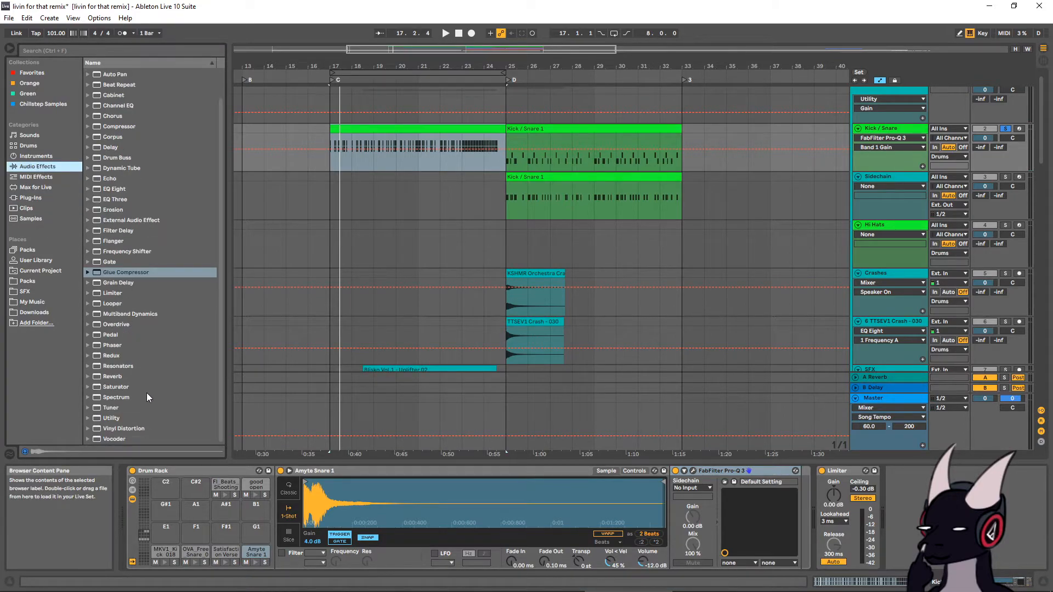
{"action": "left_click_drag", "start_coordinate": [110, 399], "coordinate": [729, 513]}
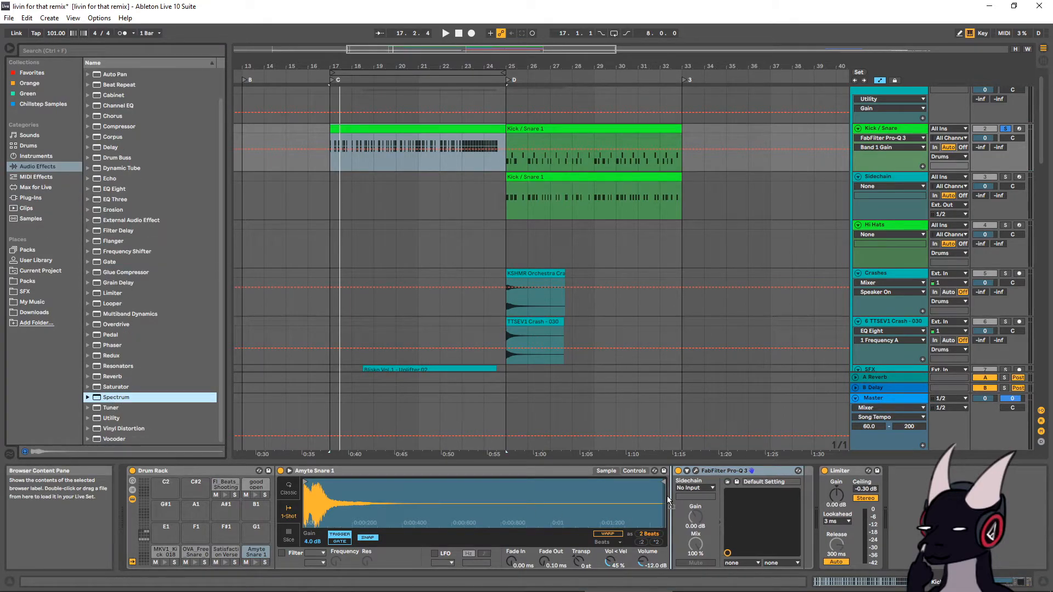
{"action": "left_click_drag", "start_coordinate": [669, 502], "coordinate": [670, 501]}
{"action": "left_click", "coordinate": [887, 472]}
{"action": "left_click", "coordinate": [255, 562]}
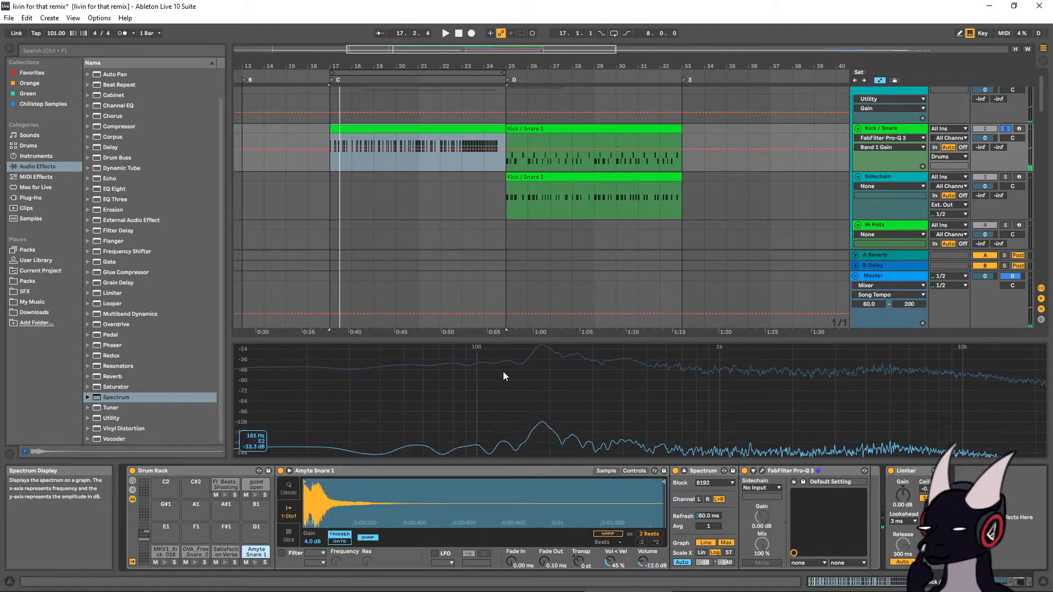
{"action": "left_click", "coordinate": [225, 561]}
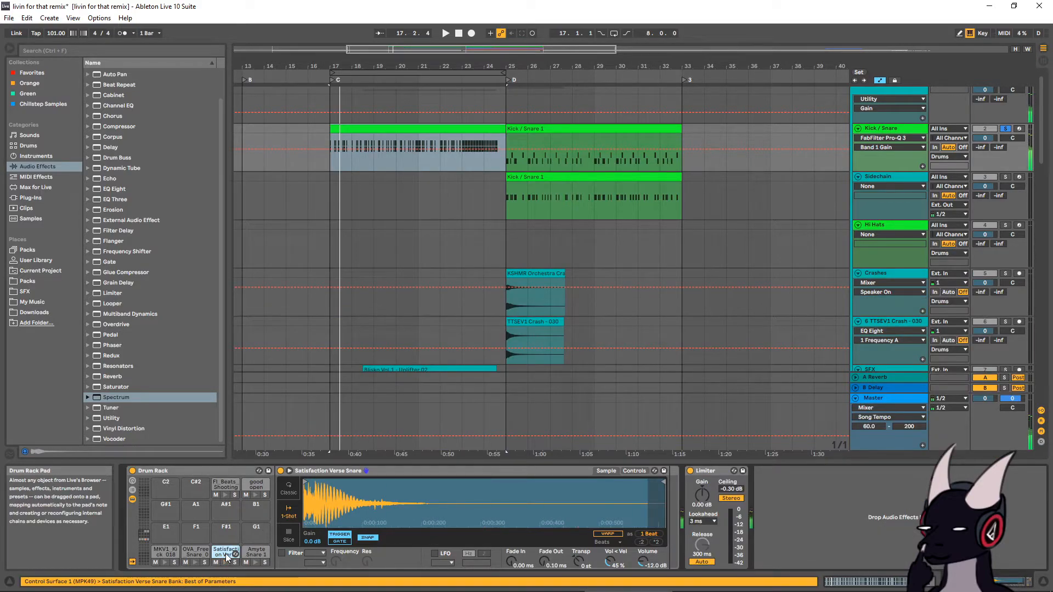
{"action": "left_click_drag", "start_coordinate": [115, 398], "coordinate": [683, 515]}
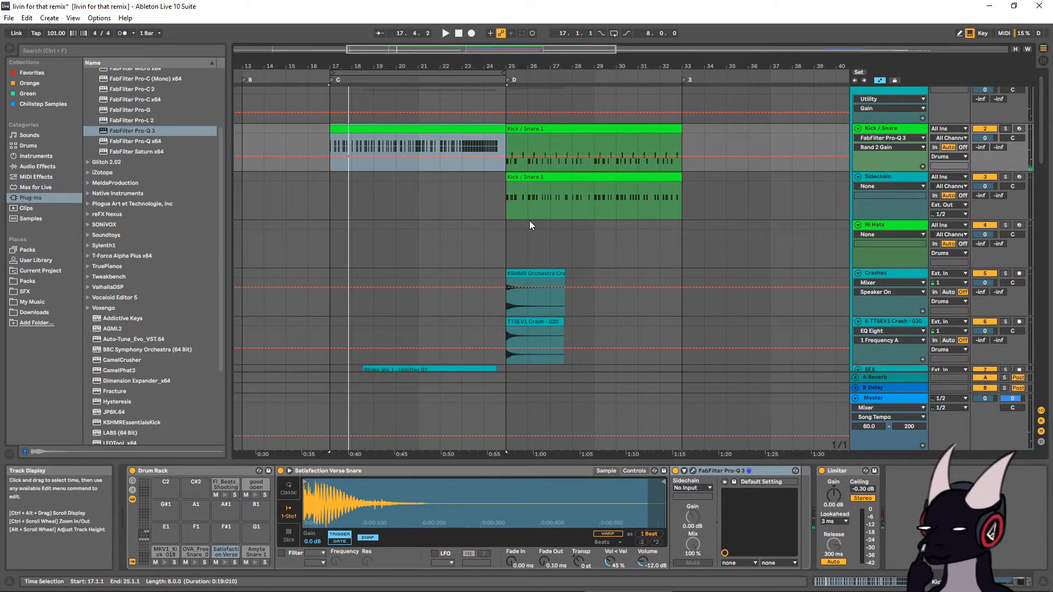
Adjust the lengths of the layered Amyte Snare 1 and Satisfaction Verse Snare notes in the build-up clip and save the set
{"action": "key", "text": "space"}
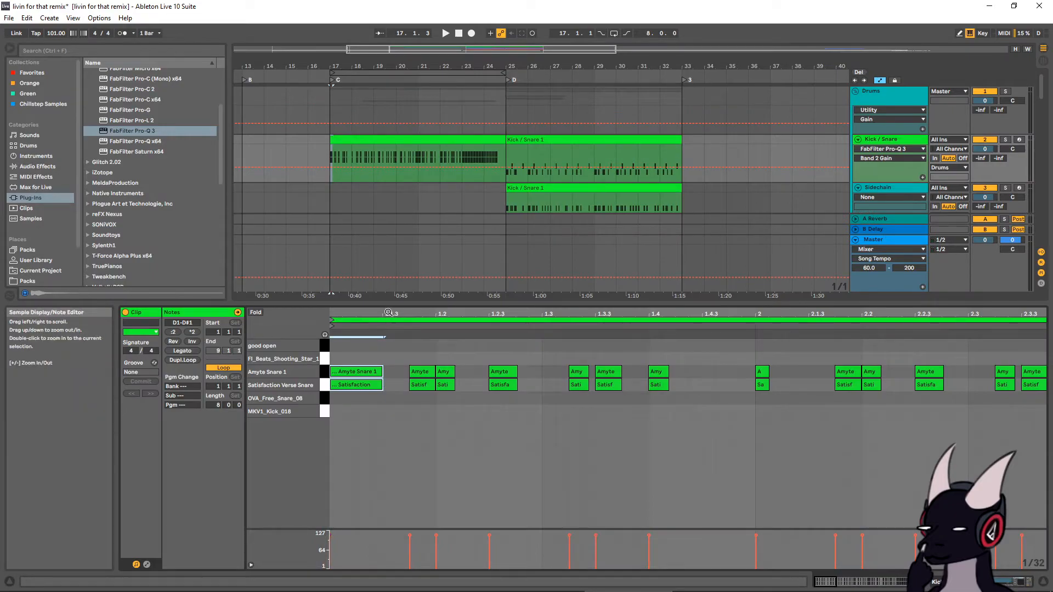
{"action": "left_click_drag", "start_coordinate": [388, 313], "coordinate": [389, 300]}
{"action": "left_click", "coordinate": [539, 383]}
{"action": "left_click_drag", "start_coordinate": [518, 353], "coordinate": [554, 389]}
{"action": "left_click_drag", "start_coordinate": [442, 356], "coordinate": [450, 396]}
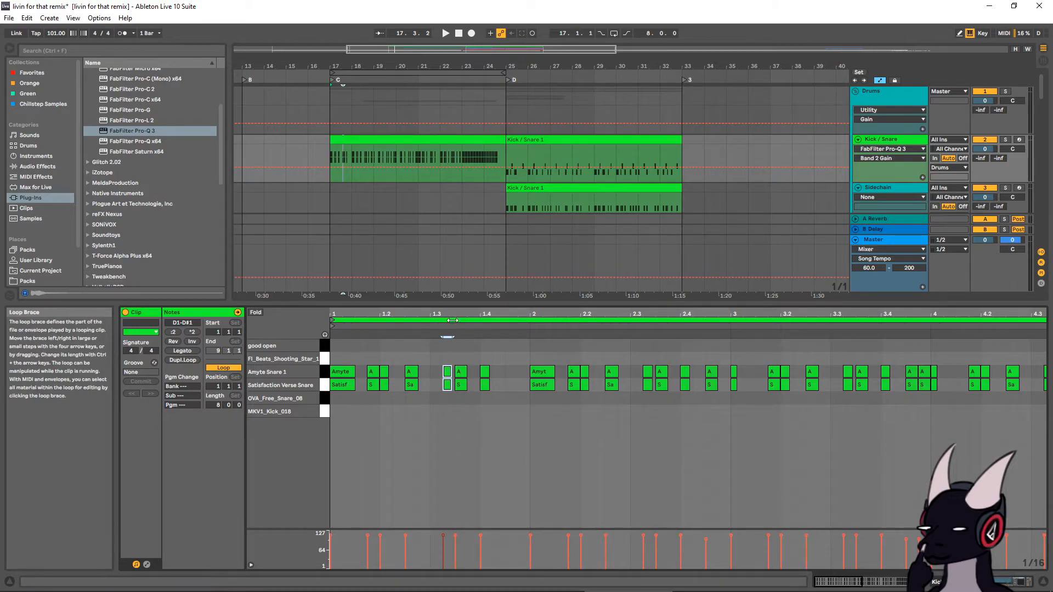
{"action": "left_click", "coordinate": [455, 320]}
{"action": "left_click_drag", "start_coordinate": [454, 314], "coordinate": [454, 328]}
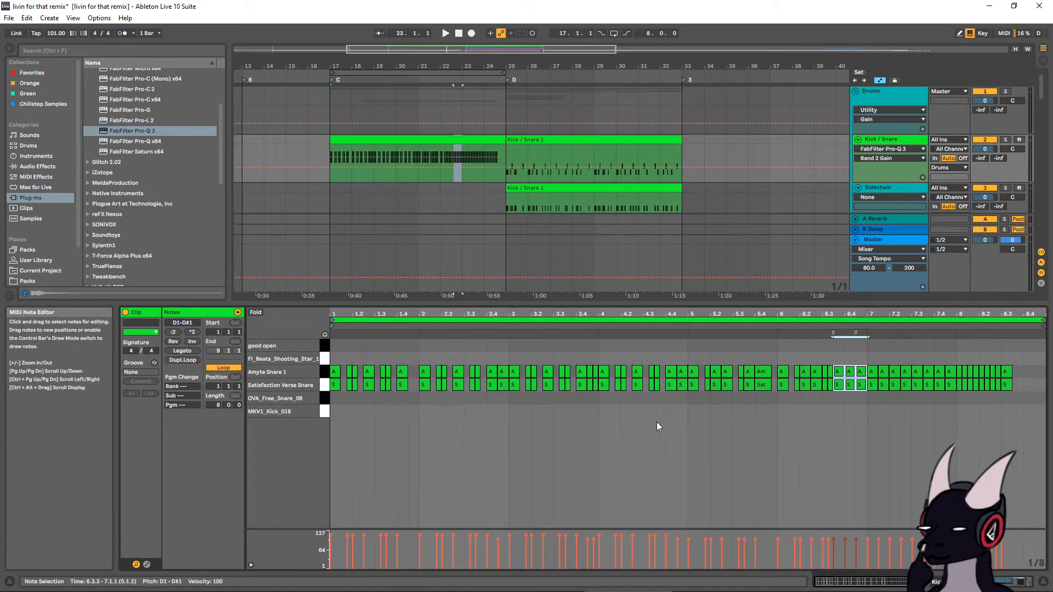
{"action": "left_click", "coordinate": [801, 399]}
{"action": "key", "text": "ctrl+s"}
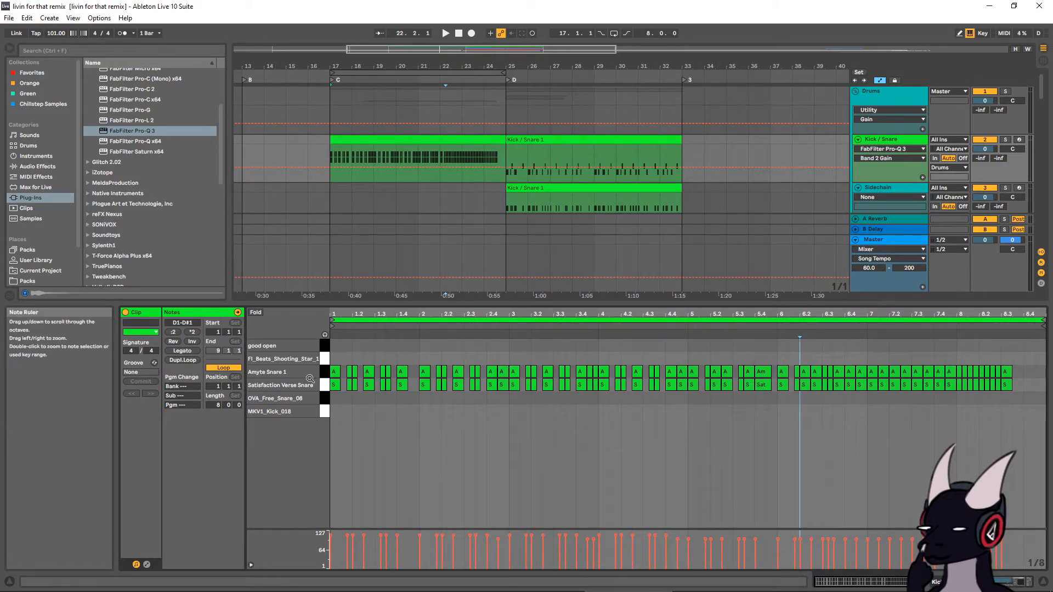
Lower the velocity of the short layered snare notes just before beat 1.2 to about 80
{"action": "left_click_drag", "start_coordinate": [342, 315], "coordinate": [385, 347]}
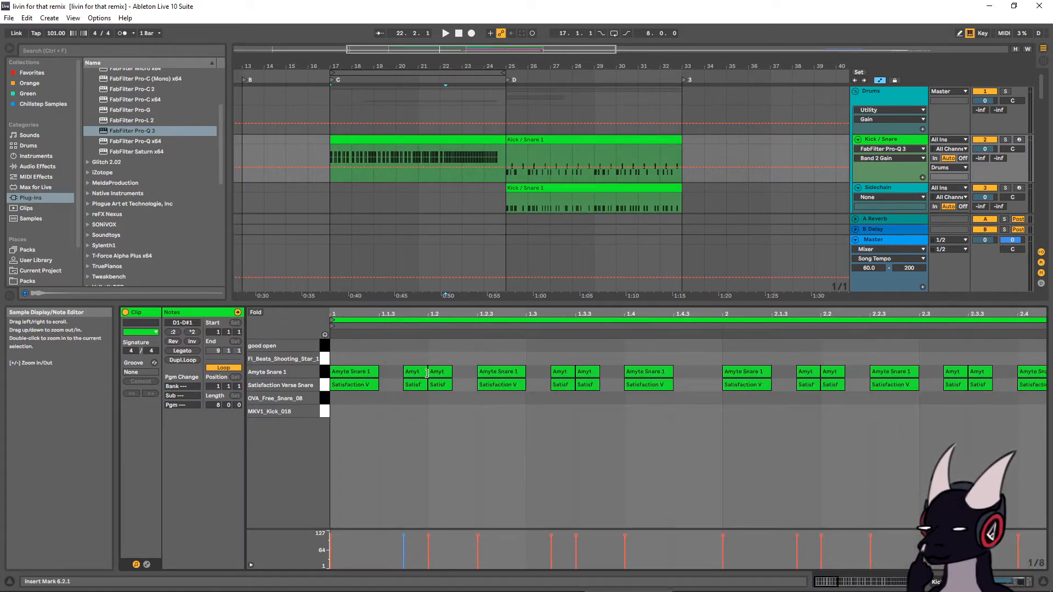
{"action": "left_click_drag", "start_coordinate": [440, 315], "coordinate": [356, 317]}
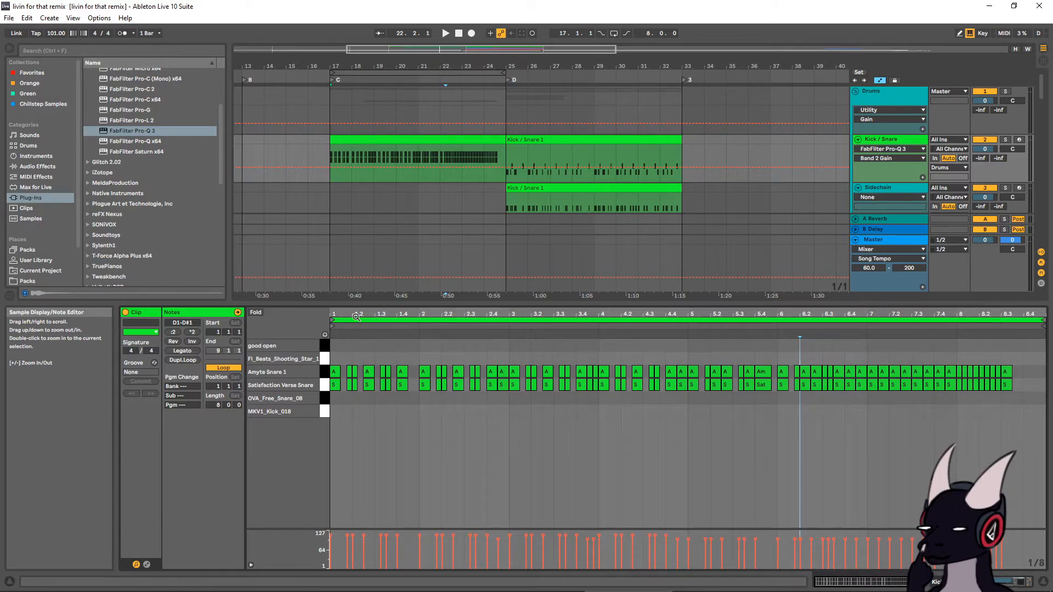
{"action": "left_click", "coordinate": [430, 412]}
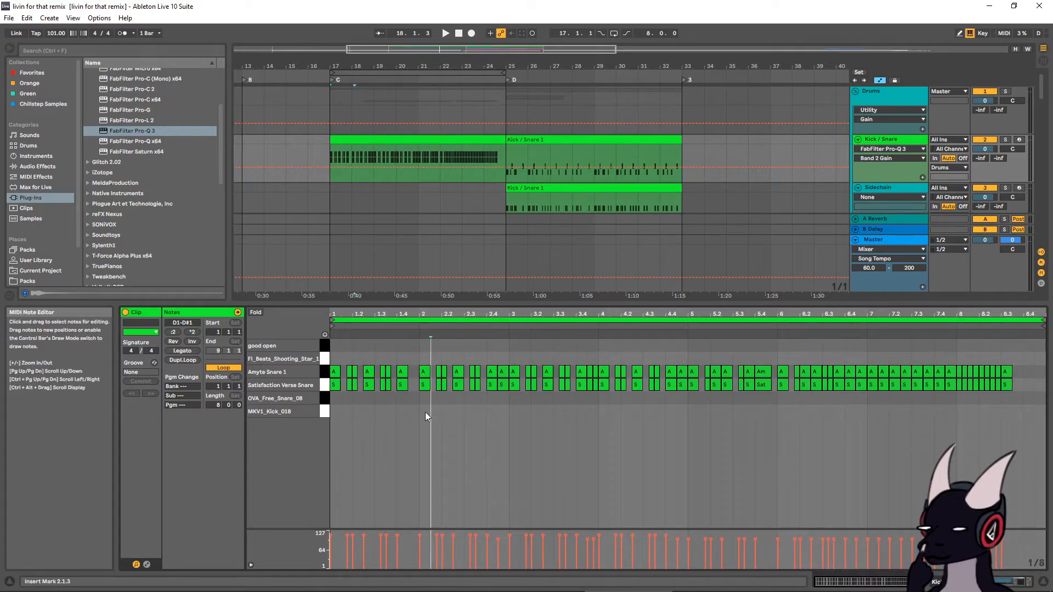
{"action": "left_click_drag", "start_coordinate": [348, 314], "coordinate": [360, 315]}
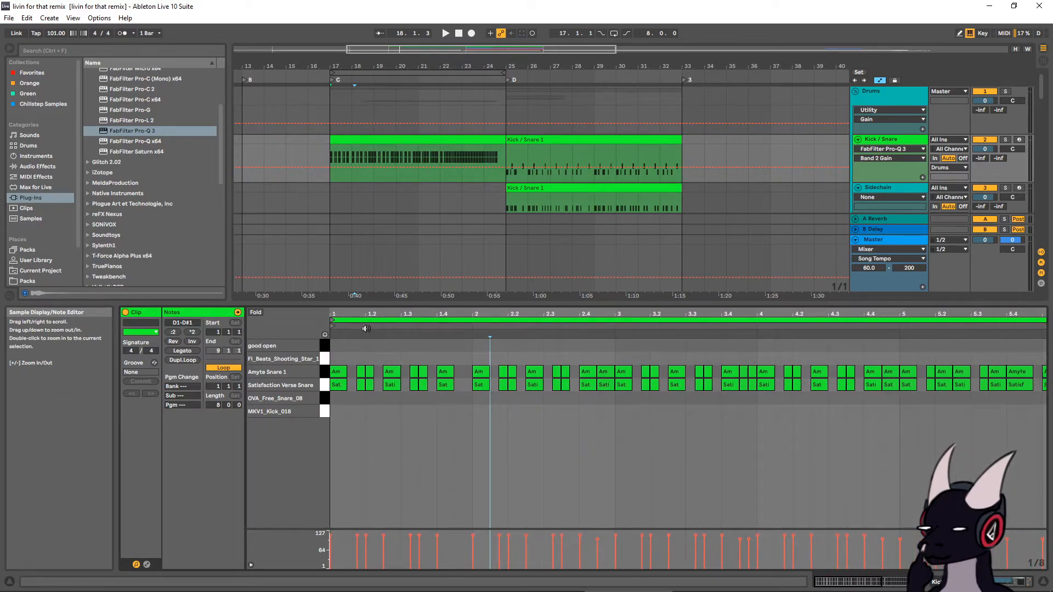
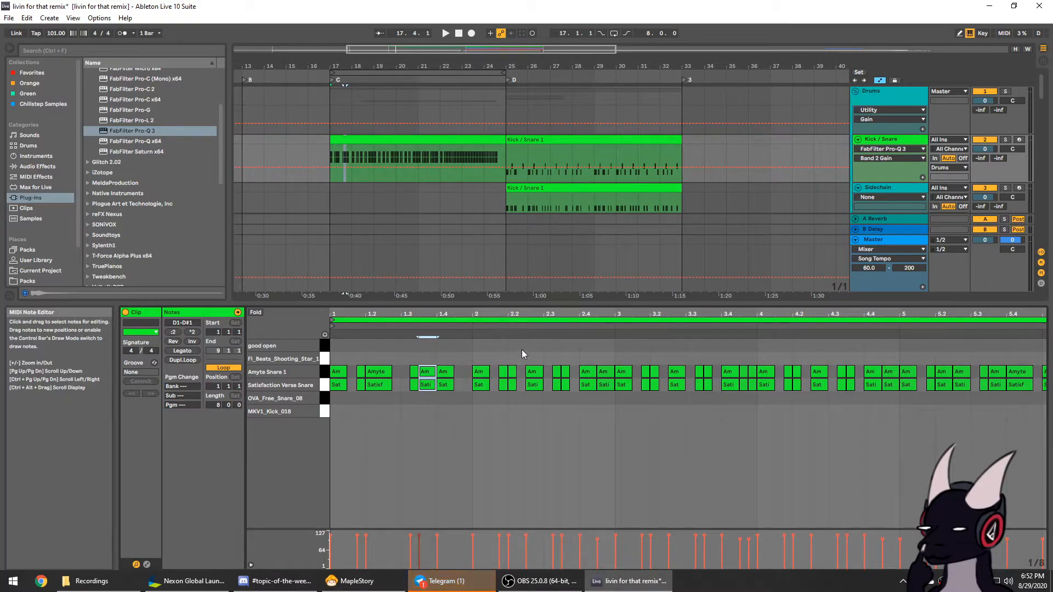
{"action": "left_click_drag", "start_coordinate": [358, 353], "coordinate": [362, 400]}
{"action": "left_click_drag", "start_coordinate": [358, 535], "coordinate": [357, 546]}
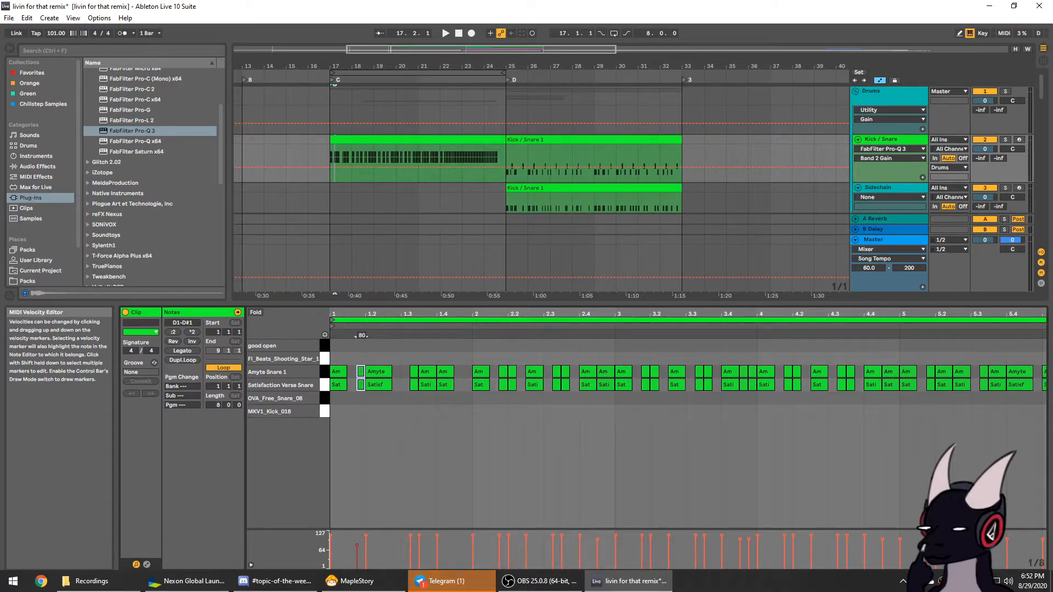
{"action": "left_click_drag", "start_coordinate": [357, 545], "coordinate": [357, 544]}
Solo the Kick / Snare track and play the start of the build-up
{"action": "key", "text": "space"}
{"action": "key", "text": "space"}
{"action": "left_click", "coordinate": [1004, 140]}
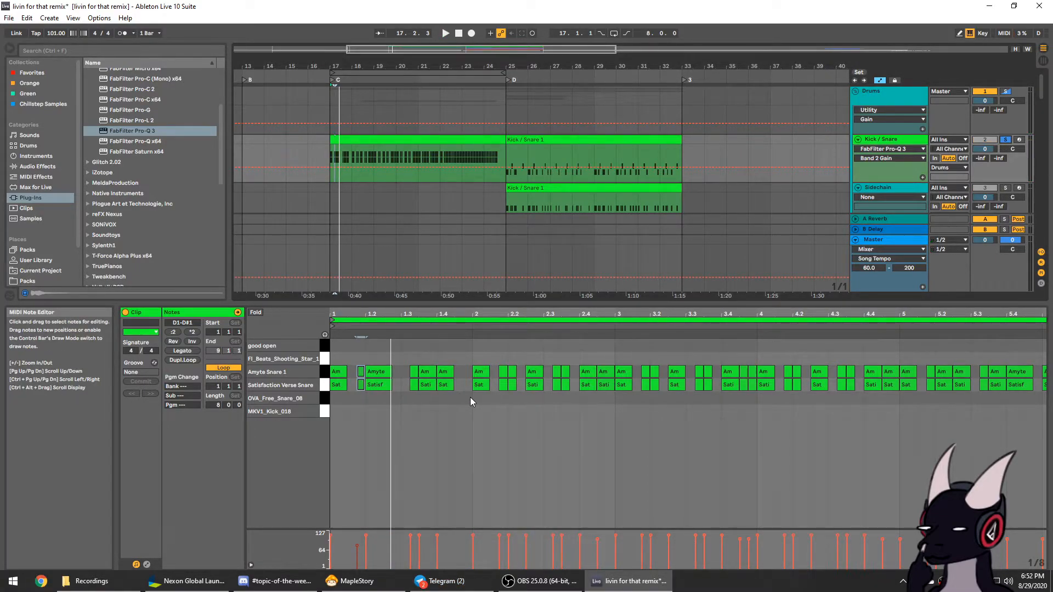
{"action": "key", "text": "space"}
{"action": "key", "text": "space"}
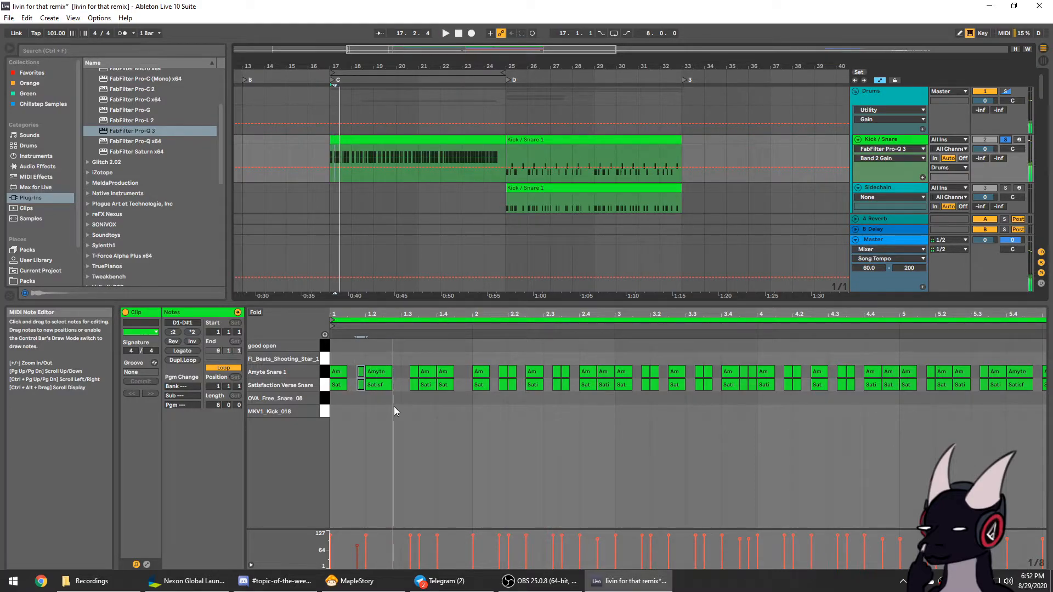
Lower the velocities of the layered snare notes at 1.3.2 and the Satisfaction Verse Snare note at 1.4, and play the bar
{"action": "left_click_drag", "start_coordinate": [415, 355], "coordinate": [411, 405]}
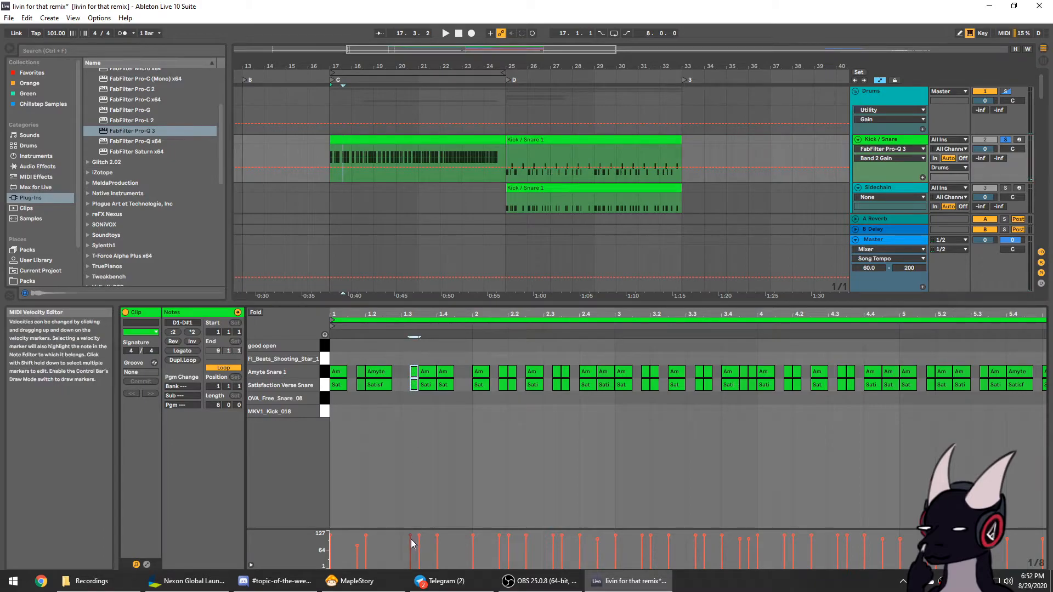
{"action": "left_click_drag", "start_coordinate": [410, 537], "coordinate": [410, 547]}
{"action": "left_click_drag", "start_coordinate": [463, 420], "coordinate": [448, 375]}
{"action": "left_click_drag", "start_coordinate": [438, 536], "coordinate": [439, 539]}
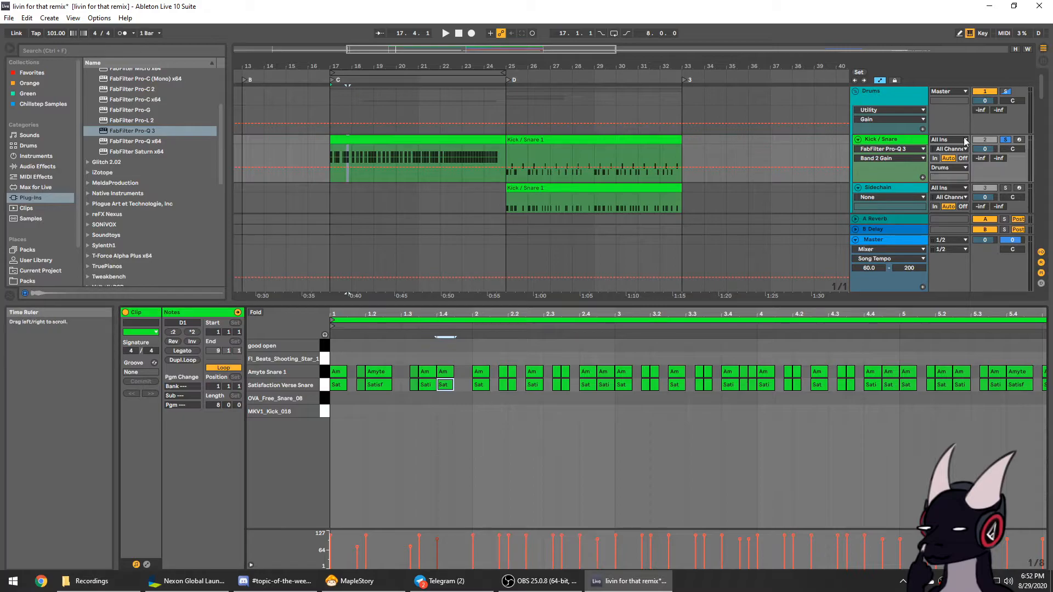
{"action": "key", "text": "space"}
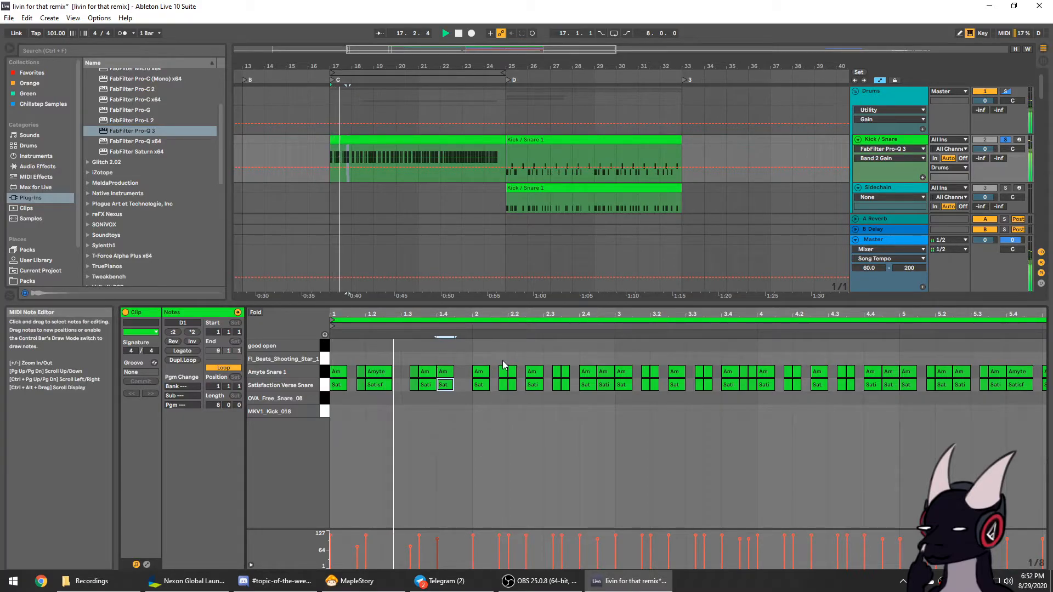
{"action": "key", "text": "space"}
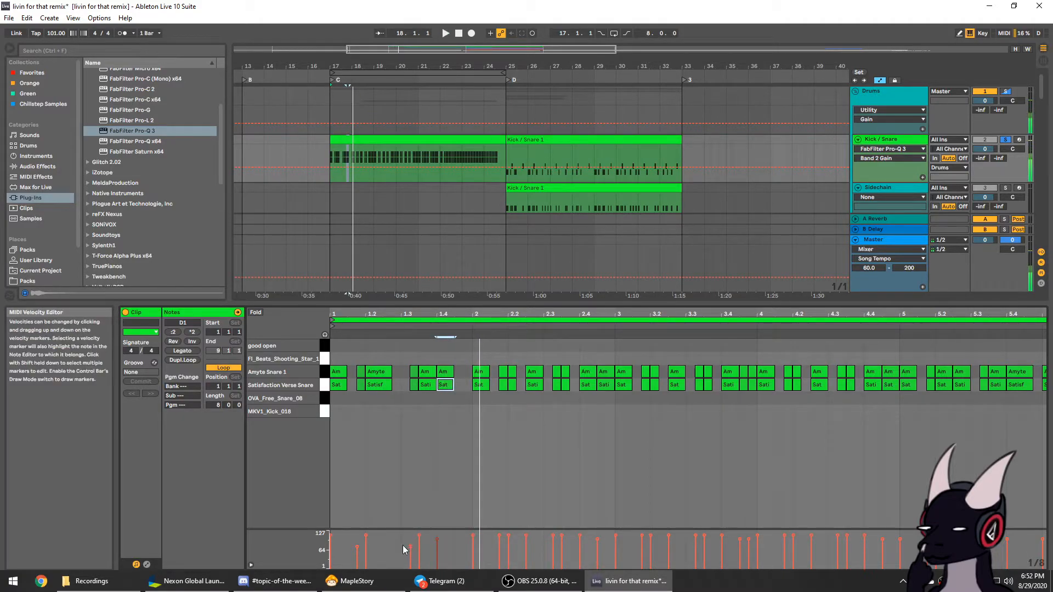
Try changing the velocities of all first-bar snare notes together, play the result, and undo the change
{"action": "left_click_drag", "start_coordinate": [465, 441], "coordinate": [330, 332]}
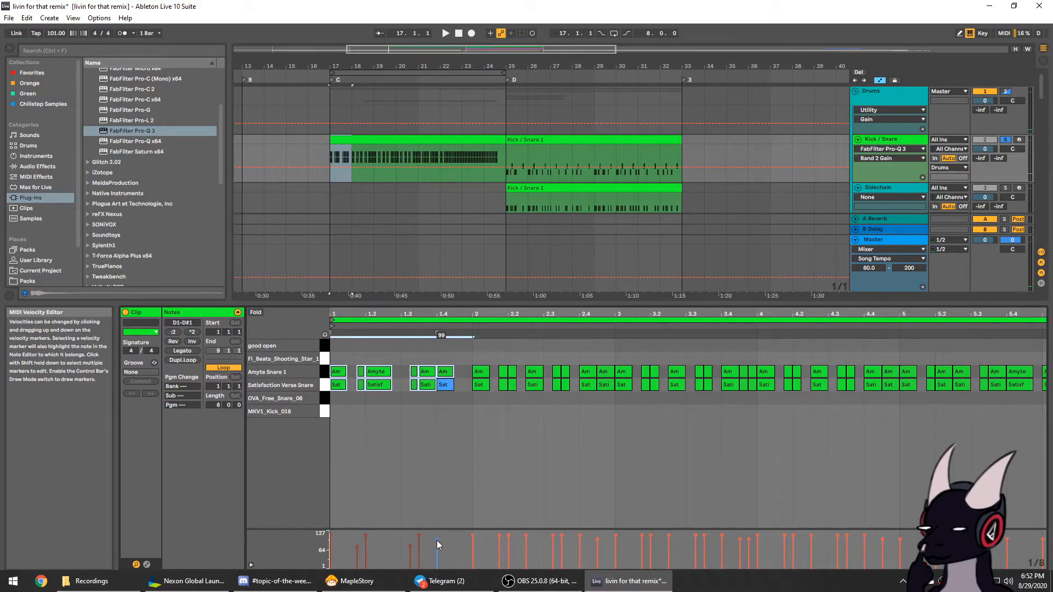
{"action": "key", "text": "space"}
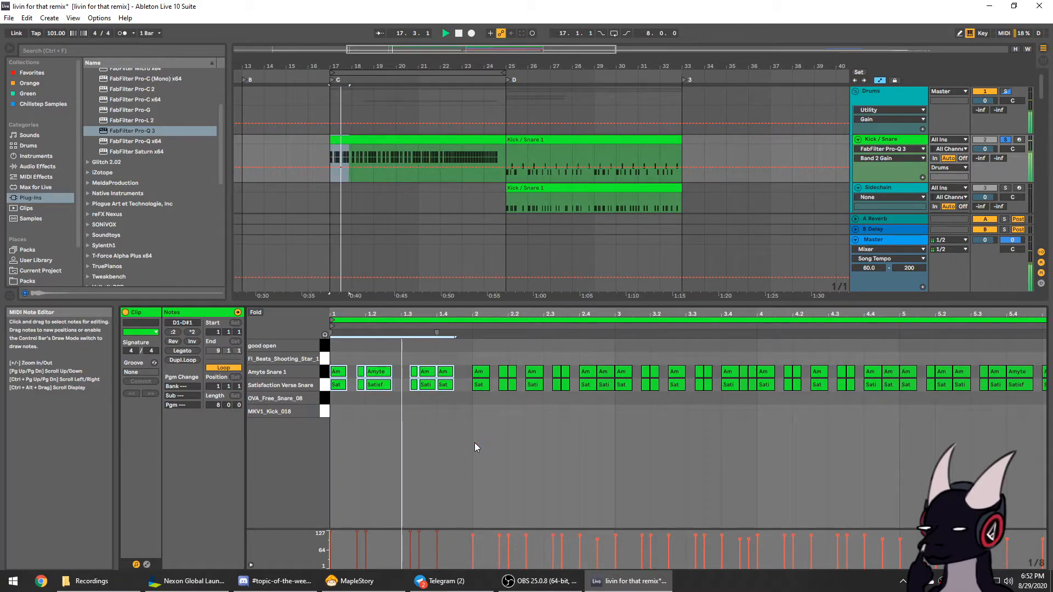
{"action": "key", "text": "ctrl+z"}
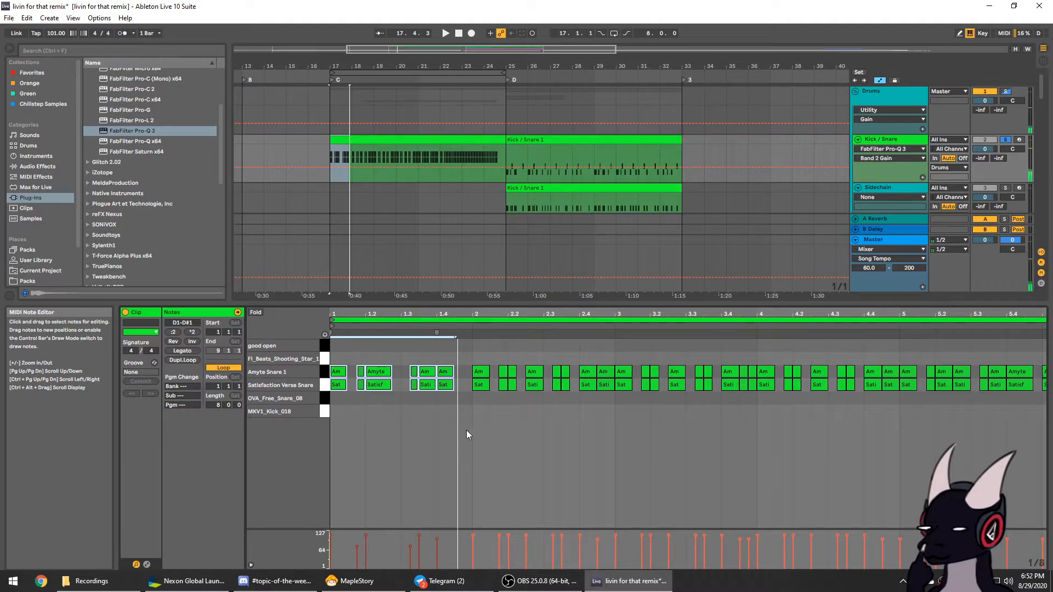
Duplicate the layered snare notes on beat 1.2 to 1.2.3 and play the first bar for comparison
{"action": "left_click", "coordinate": [367, 417]}
{"action": "key", "text": "space"}
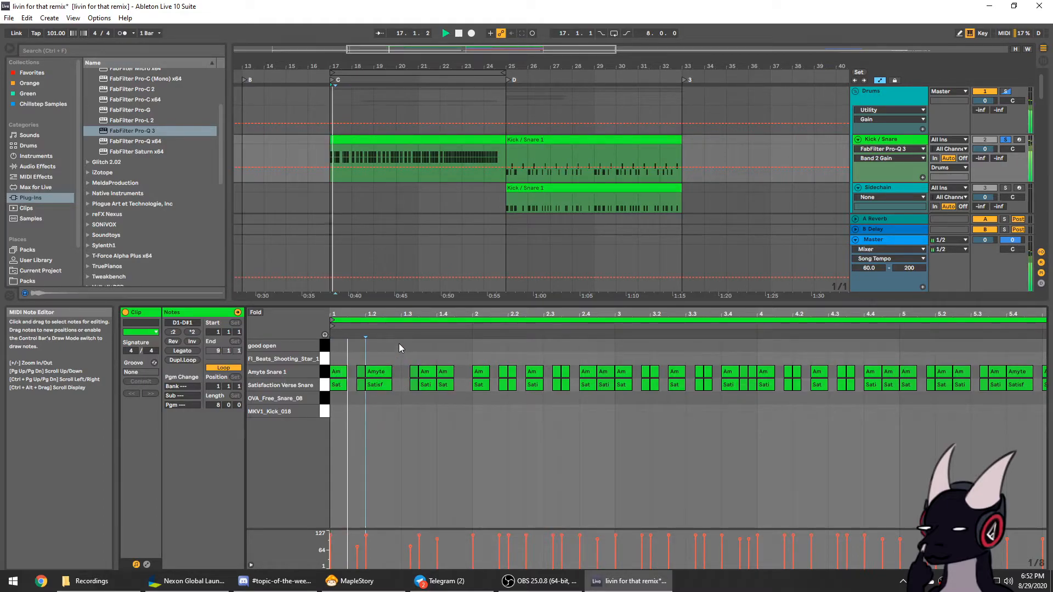
{"action": "key", "text": "space"}
{"action": "left_click_drag", "start_coordinate": [372, 342], "coordinate": [380, 388]}
{"action": "key", "text": "ctrl+d"}
{"action": "key", "text": "space"}
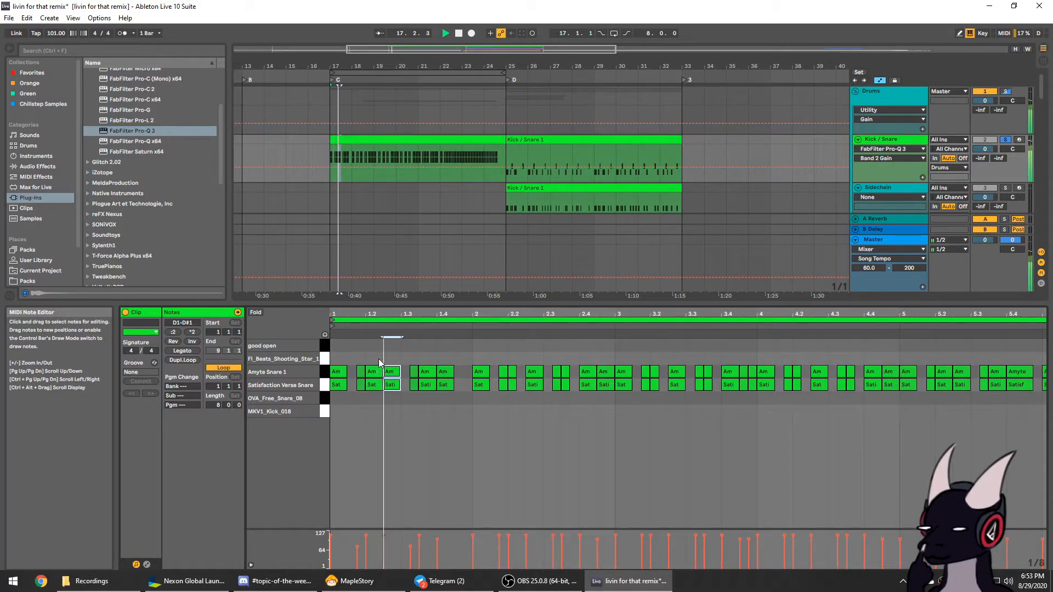
{"action": "key", "text": "space"}
Set the layered snare velocities at 1.2.3 to about 99 and at 1.4 to about 103, playing the bar in between
{"action": "left_click_drag", "start_coordinate": [380, 350], "coordinate": [388, 409]}
{"action": "left_click", "coordinate": [383, 535]}
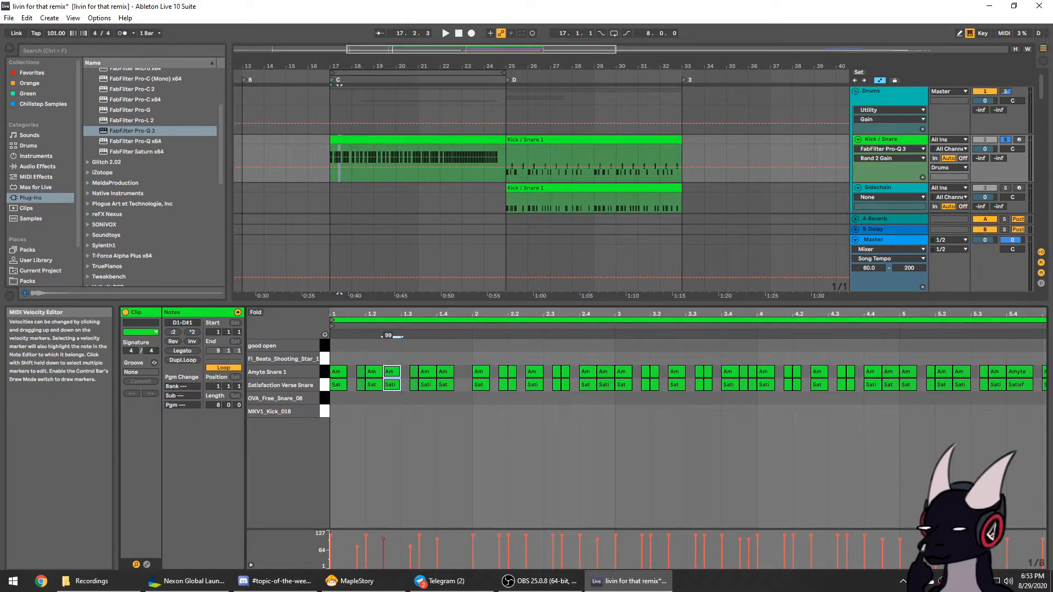
{"action": "key", "text": "space"}
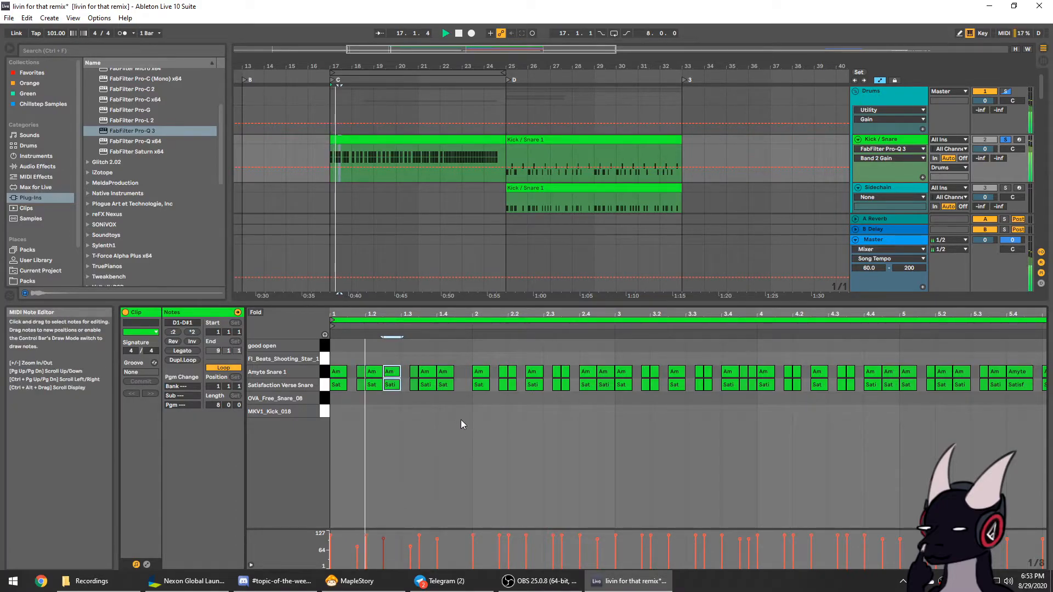
{"action": "key", "text": "space"}
{"action": "left_click_drag", "start_coordinate": [458, 359], "coordinate": [449, 403]}
{"action": "left_click", "coordinate": [438, 539]}
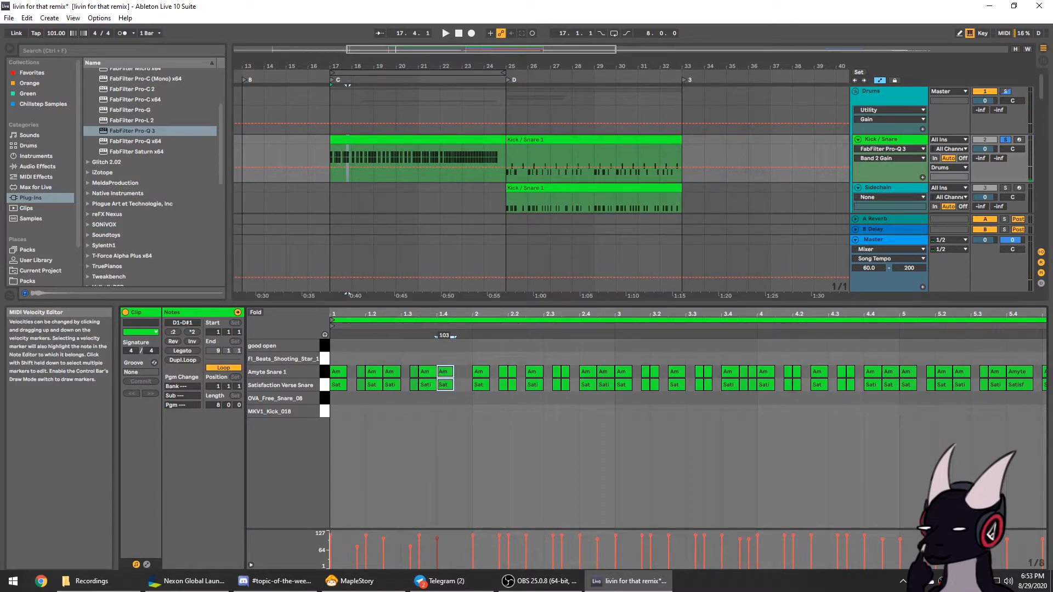
Play the revised first bar and duplicate all its layered snare notes into bar 2
{"action": "key", "text": "space"}
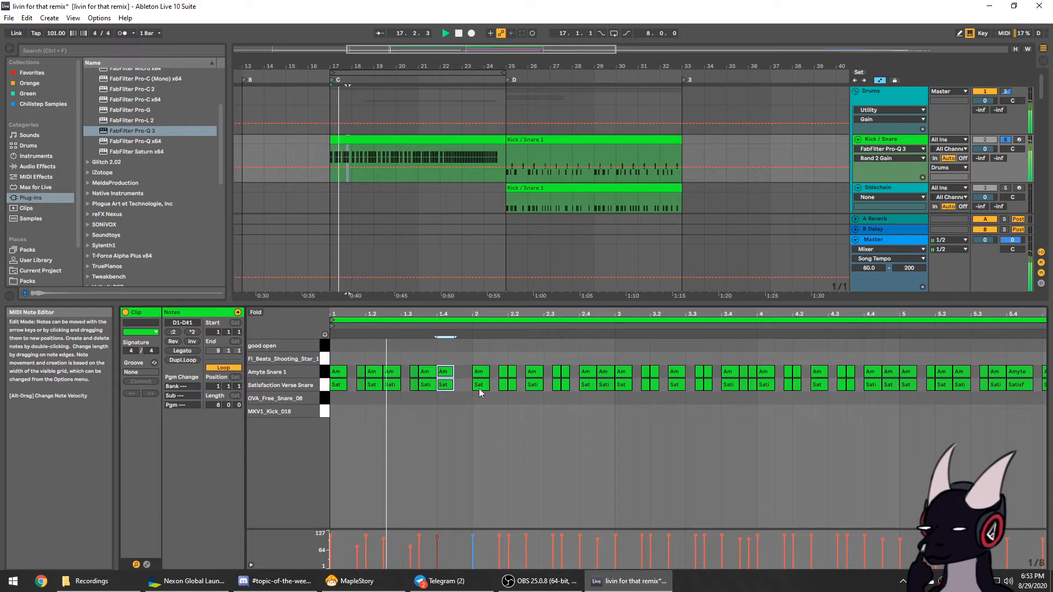
{"action": "left_click_drag", "start_coordinate": [469, 388], "coordinate": [333, 370]}
{"action": "key", "text": "ctrl+d"}
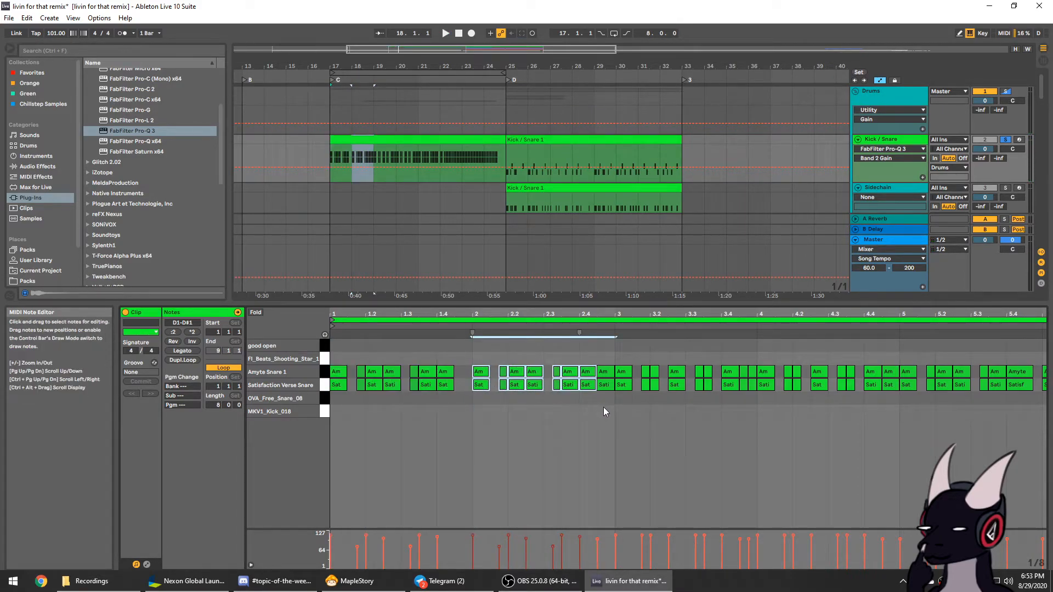
Turn the layered snare notes at 2.4.3 into two shorter, softer hits, with the first hit's velocity at about 96
{"action": "left_click_drag", "start_coordinate": [602, 357], "coordinate": [607, 408]}
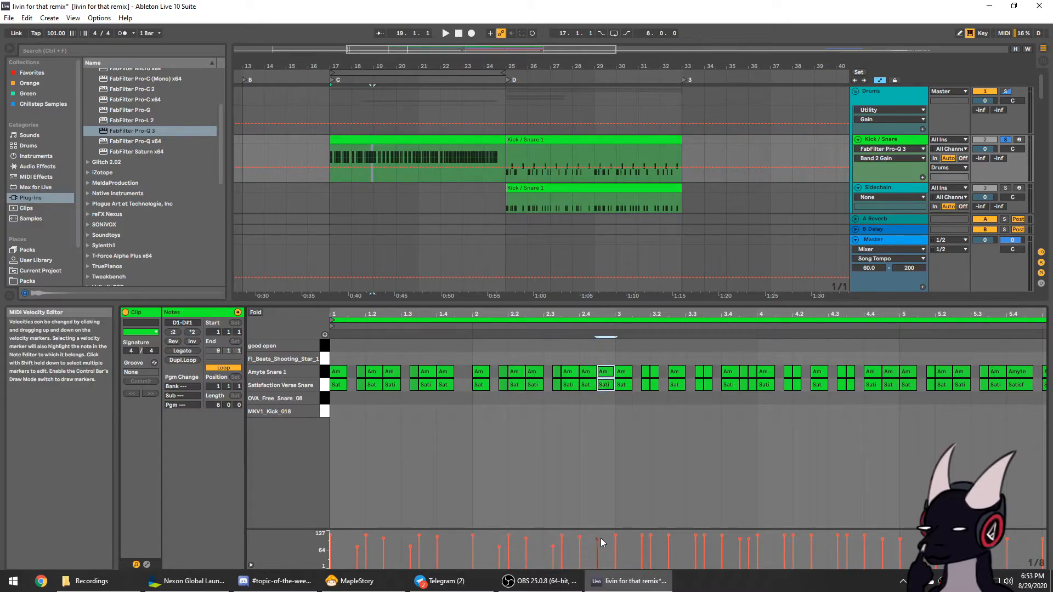
{"action": "key", "text": "space"}
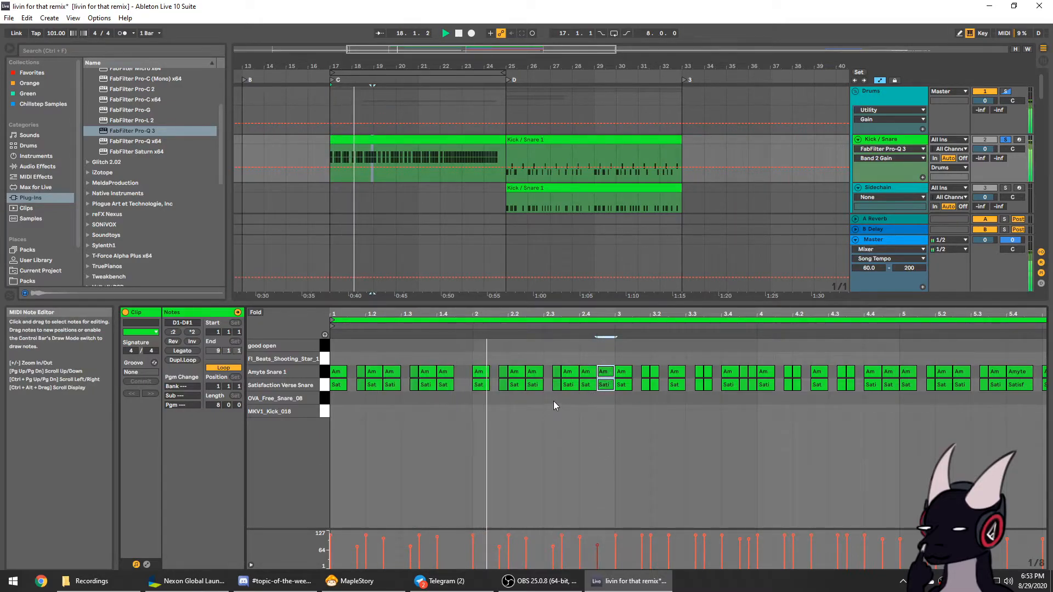
{"action": "key", "text": "space"}
{"action": "left_click", "coordinate": [606, 359]}
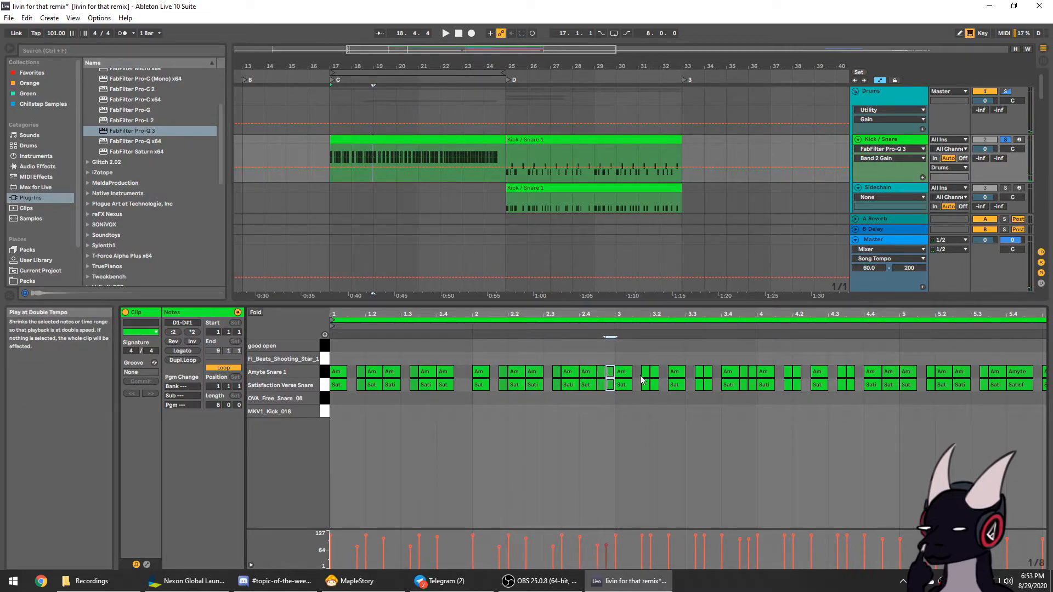
{"action": "left_click_drag", "start_coordinate": [603, 405], "coordinate": [603, 403]}
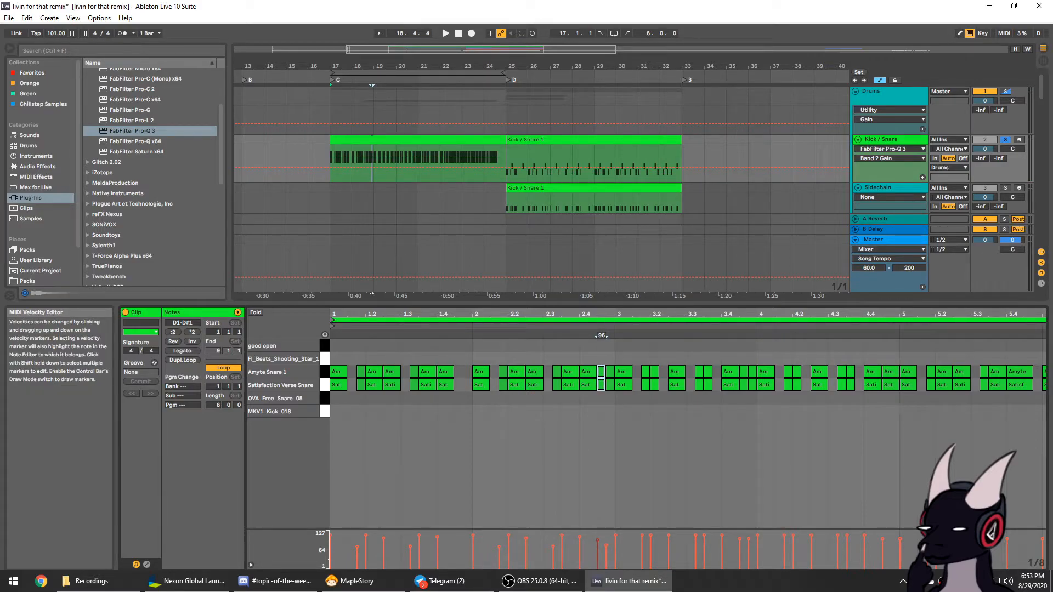
Duplicate the layered snares of bars 1–2 into bars 3–4, setting the velocities at 3.4.3 to about 94 and at 3.4.4 to about 58
{"action": "key", "text": "space"}
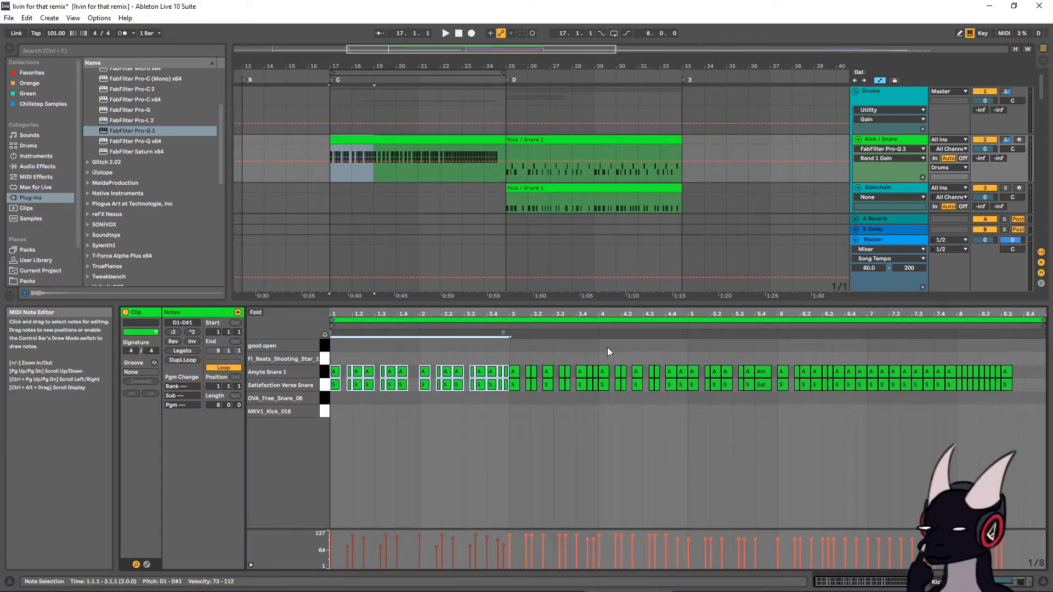
{"action": "key", "text": "ctrl+d"}
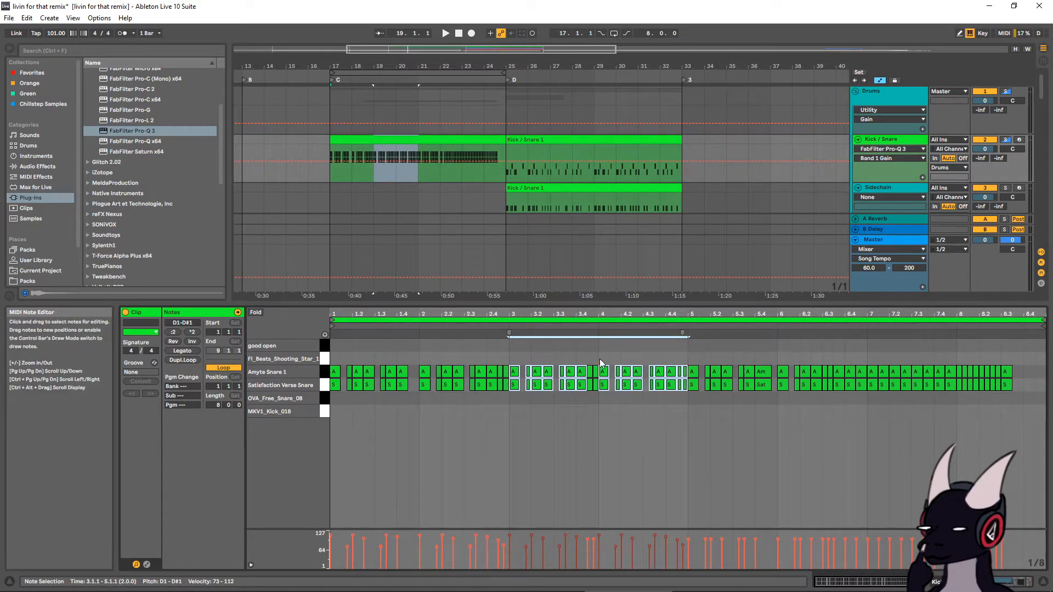
{"action": "left_click_drag", "start_coordinate": [590, 357], "coordinate": [590, 391]}
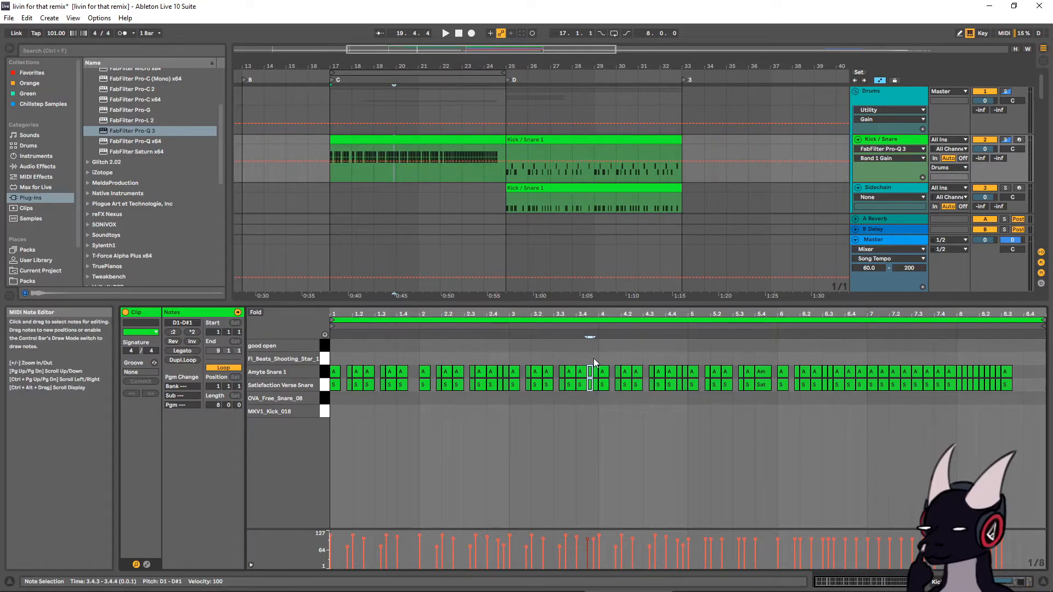
{"action": "mouse_move", "coordinate": [592, 315]}
{"action": "left_mouse_down"}
{"action": "mouse_move", "coordinate": [597, 393]}
{"action": "mouse_move", "coordinate": [585, 392]}
{"action": "left_mouse_up"}
{"action": "left_click_drag", "start_coordinate": [581, 540], "coordinate": [581, 542]}
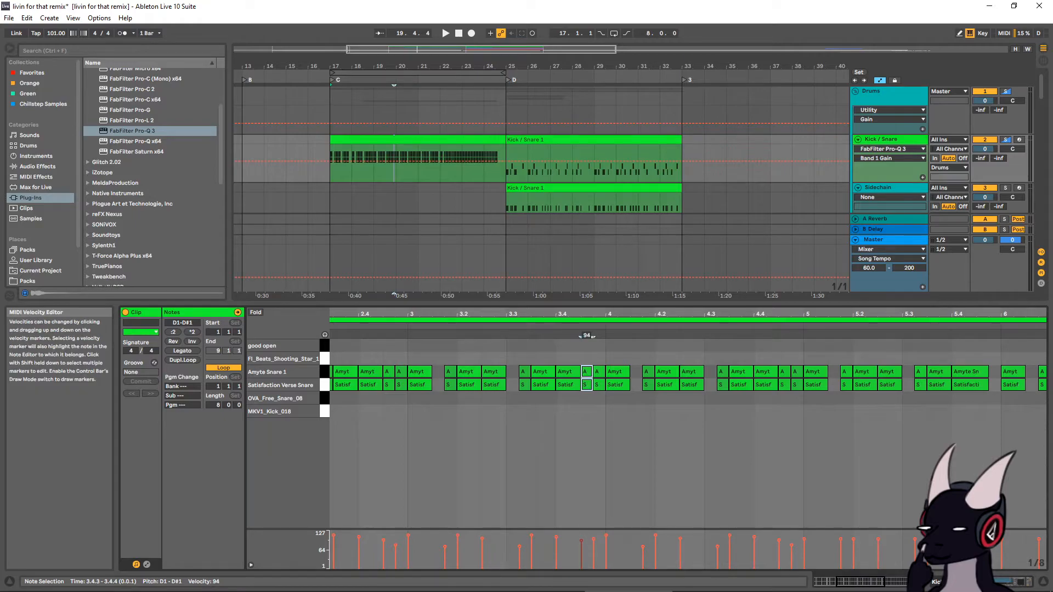
{"action": "left_click_drag", "start_coordinate": [604, 357], "coordinate": [597, 399]}
{"action": "left_click_drag", "start_coordinate": [594, 543], "coordinate": [593, 551]}
Play the revised snare pattern from bar 19 of the arrangement and follow its notes in the clip
{"action": "left_click", "coordinate": [380, 172]}
{"action": "key", "text": "space"}
{"action": "left_click_drag", "start_coordinate": [647, 315], "coordinate": [648, 297]}
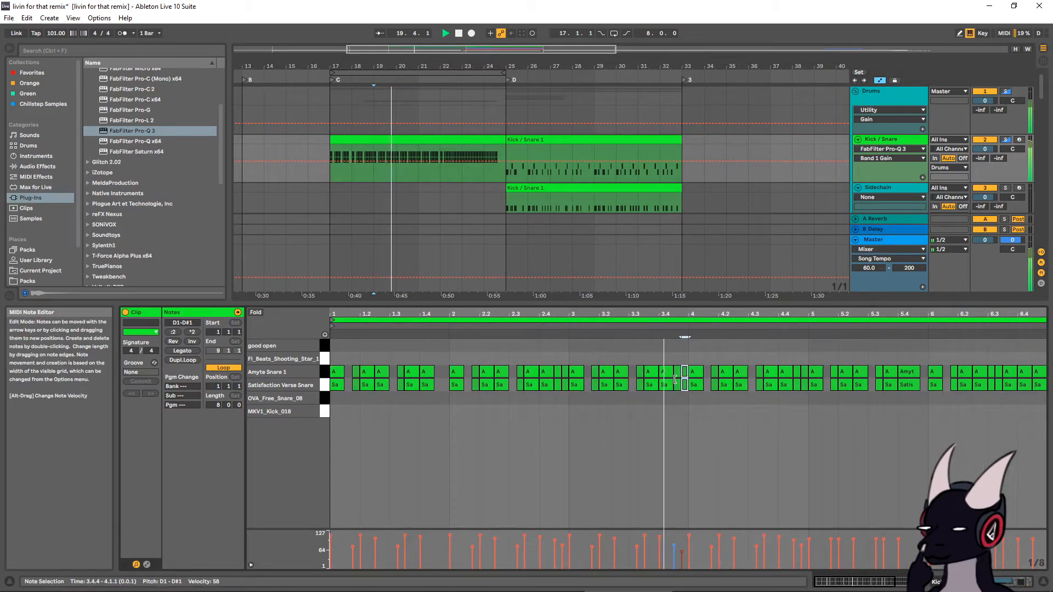
{"action": "left_click_drag", "start_coordinate": [714, 314], "coordinate": [680, 304]}
{"action": "key", "text": "space"}
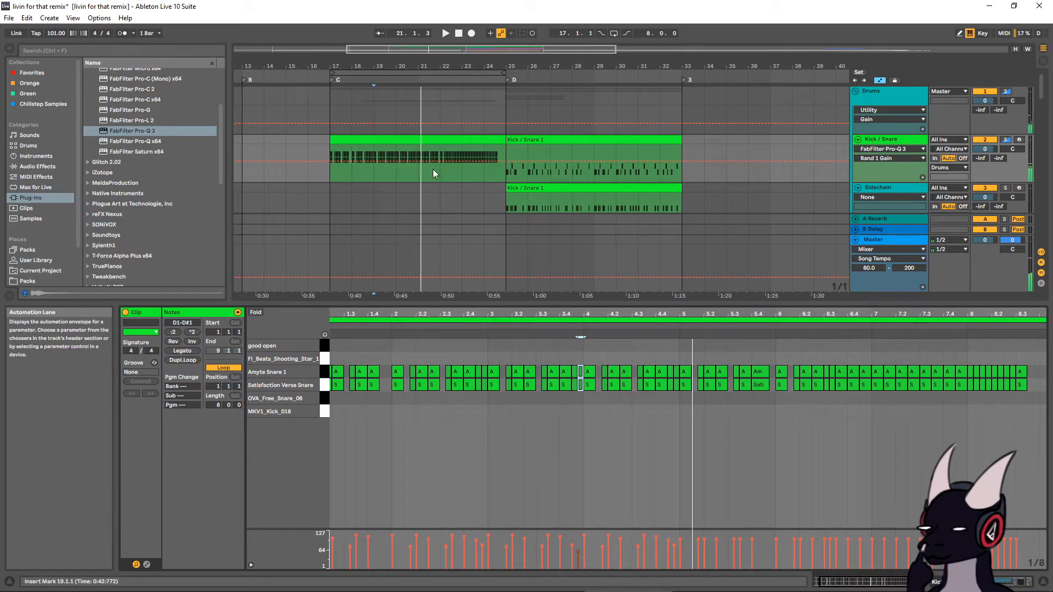
Duplicate the layered snare notes of clip bars 3–4 into bars 5–6
{"action": "left_click", "coordinate": [422, 149]}
{"action": "left_click_drag", "start_coordinate": [682, 310], "coordinate": [710, 314]}
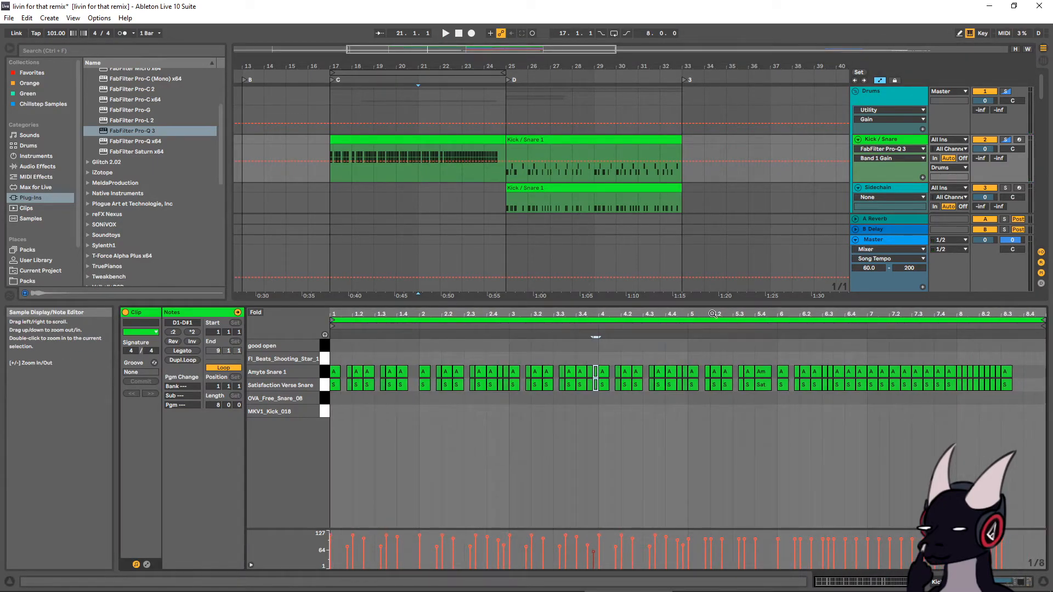
{"action": "left_click_drag", "start_coordinate": [706, 351], "coordinate": [509, 351]}
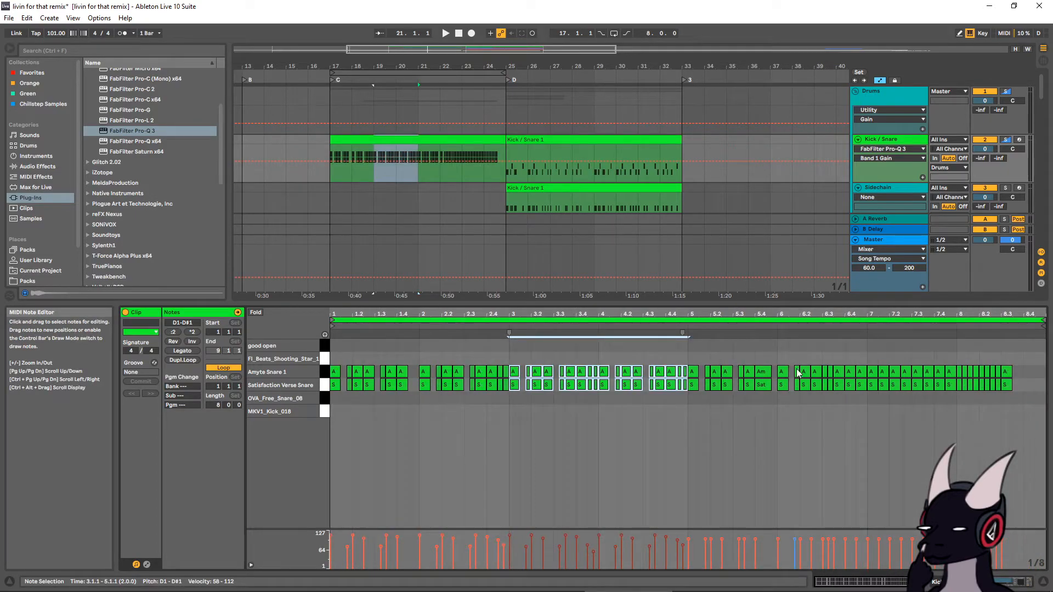
{"action": "key", "text": "ctrl+d"}
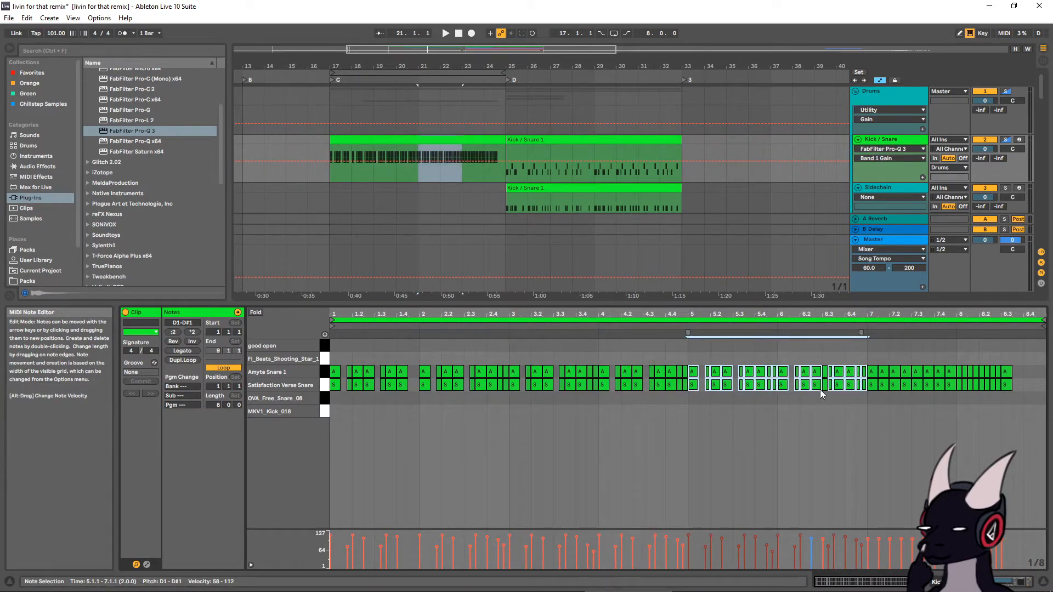
Set the note grid to 1/16 and fill the gaps in bars 5–6 with sixteenth notes for both layered snares
{"action": "left_click_drag", "start_coordinate": [713, 315], "coordinate": [627, 354]}
{"action": "left_click", "coordinate": [587, 371]}
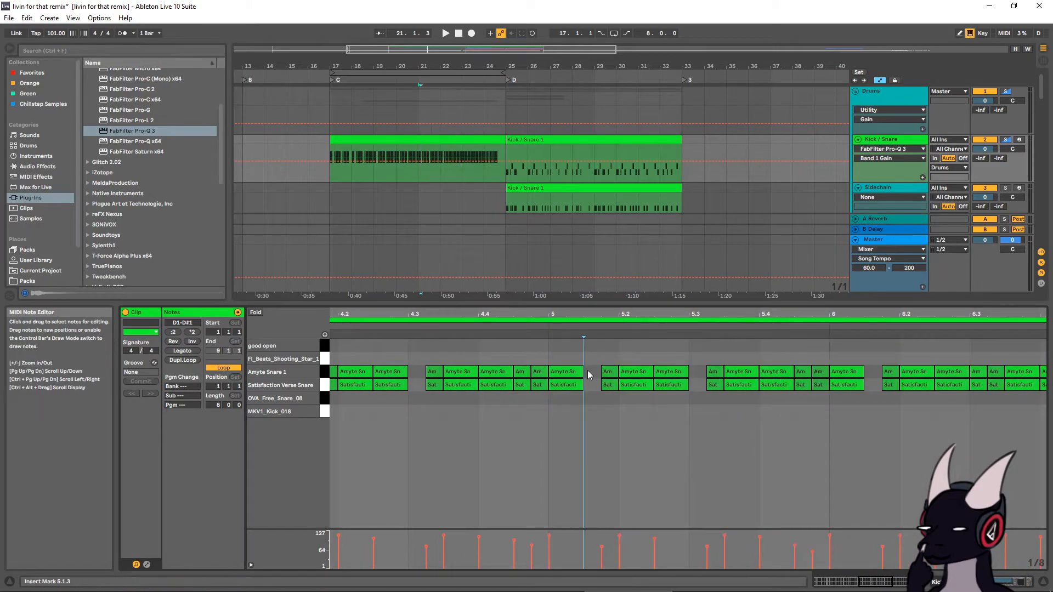
{"action": "right_click", "coordinate": [625, 385]}
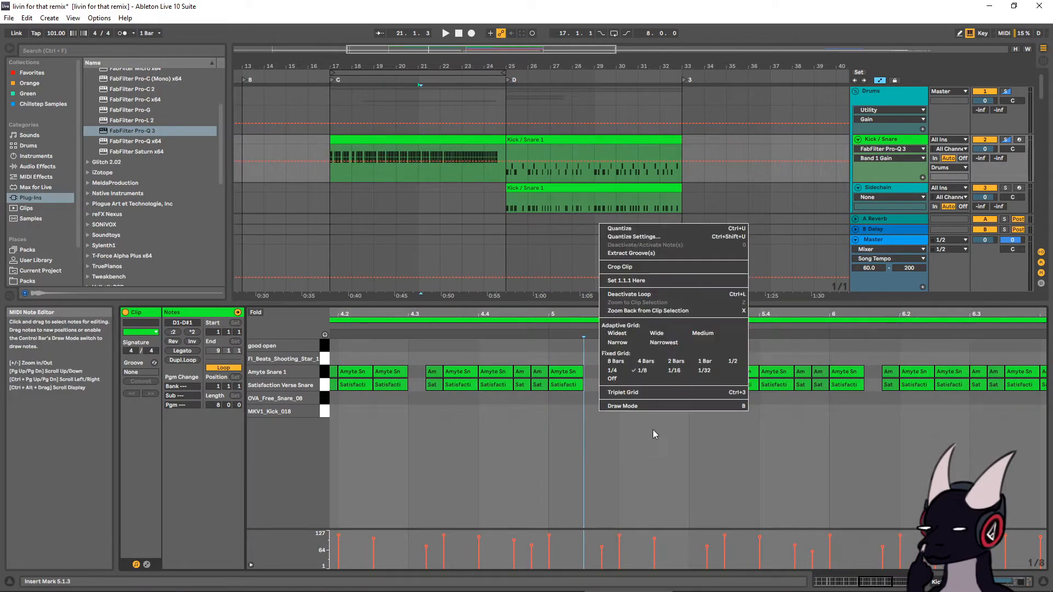
{"action": "left_click", "coordinate": [674, 370]}
{"action": "double_click", "coordinate": [587, 371]}
{"action": "double_click", "coordinate": [594, 385]}
Set the layered snare velocity at 7.2 to about 92 and duplicate the first half of bar 7 into its second half
{"action": "left_click_drag", "start_coordinate": [872, 314], "coordinate": [813, 312]}
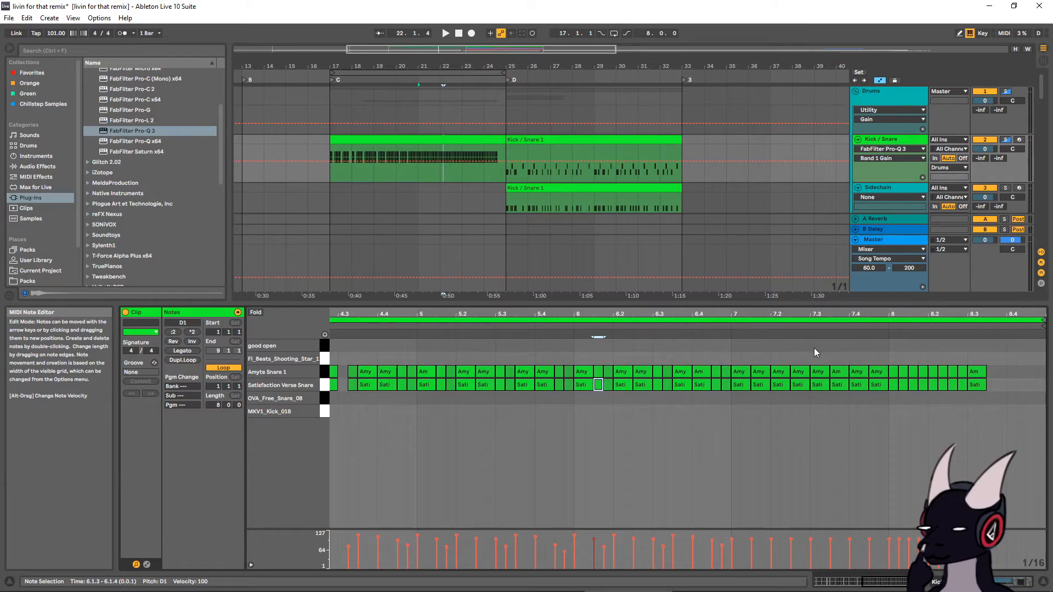
{"action": "left_click_drag", "start_coordinate": [765, 351], "coordinate": [812, 391]}
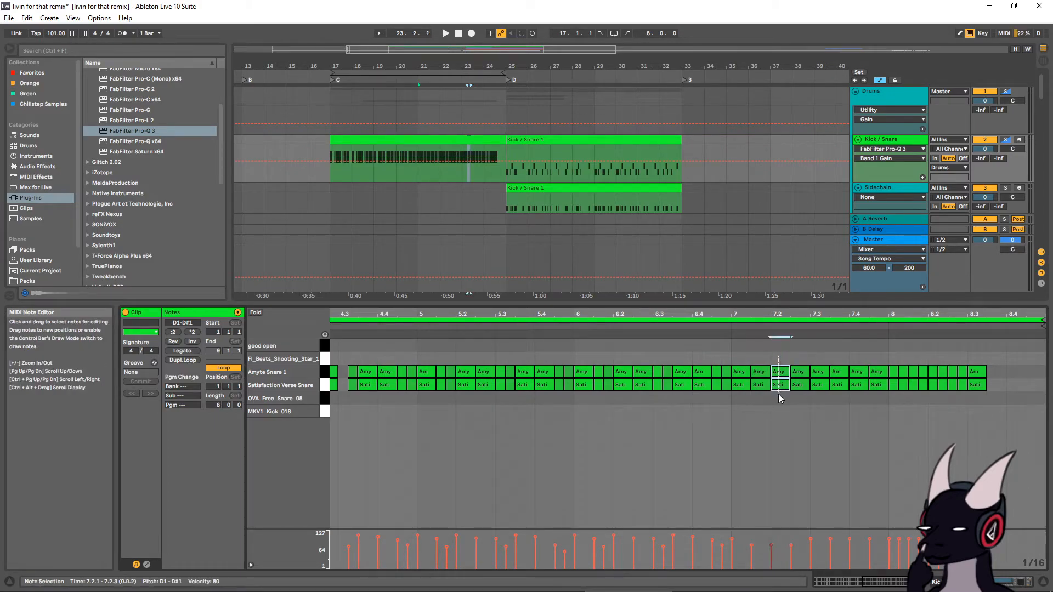
{"action": "left_click", "coordinate": [773, 547]}
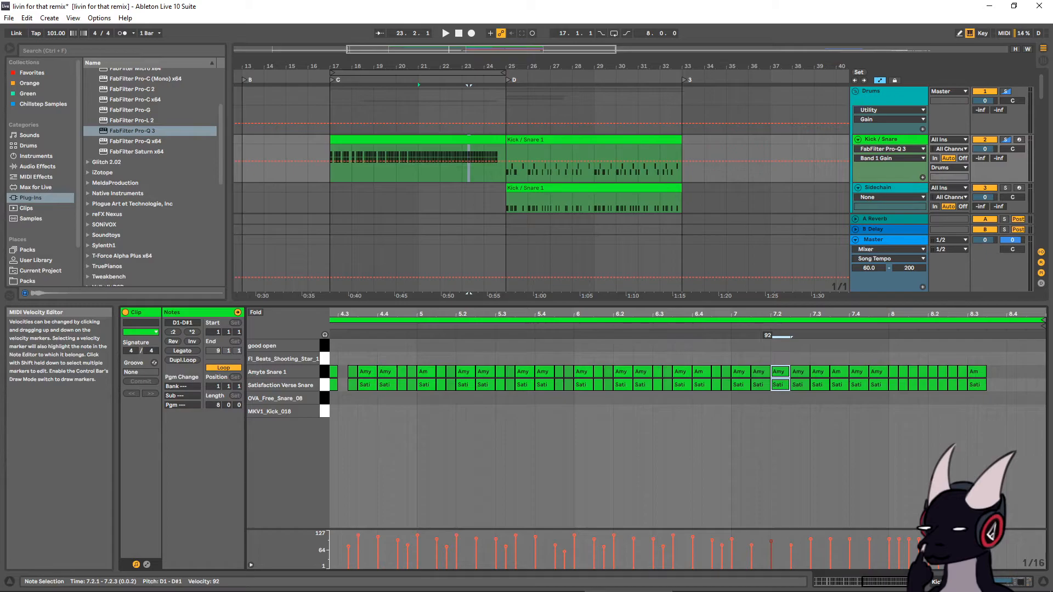
{"action": "left_click_drag", "start_coordinate": [738, 354], "coordinate": [801, 404]}
{"action": "key", "text": "ctrl+d"}
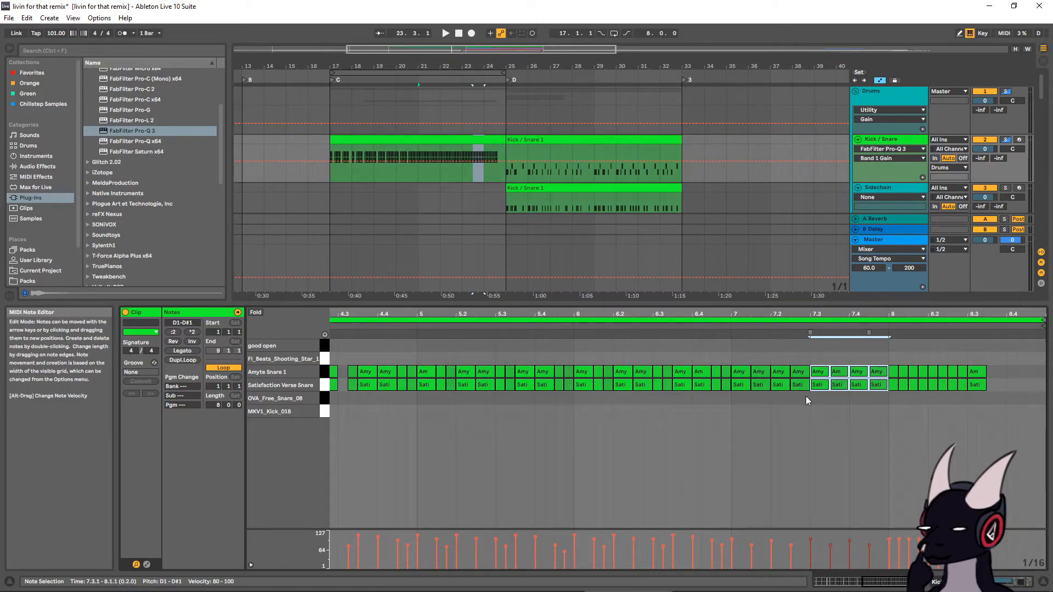
Raise the layered snare velocity at 7.3, and set velocities of about 88 at 7.3.3, 98 at 7.4 and 93 at 7.4.3
{"action": "left_click_drag", "start_coordinate": [810, 537], "coordinate": [810, 535]}
{"action": "left_click", "coordinate": [831, 546]}
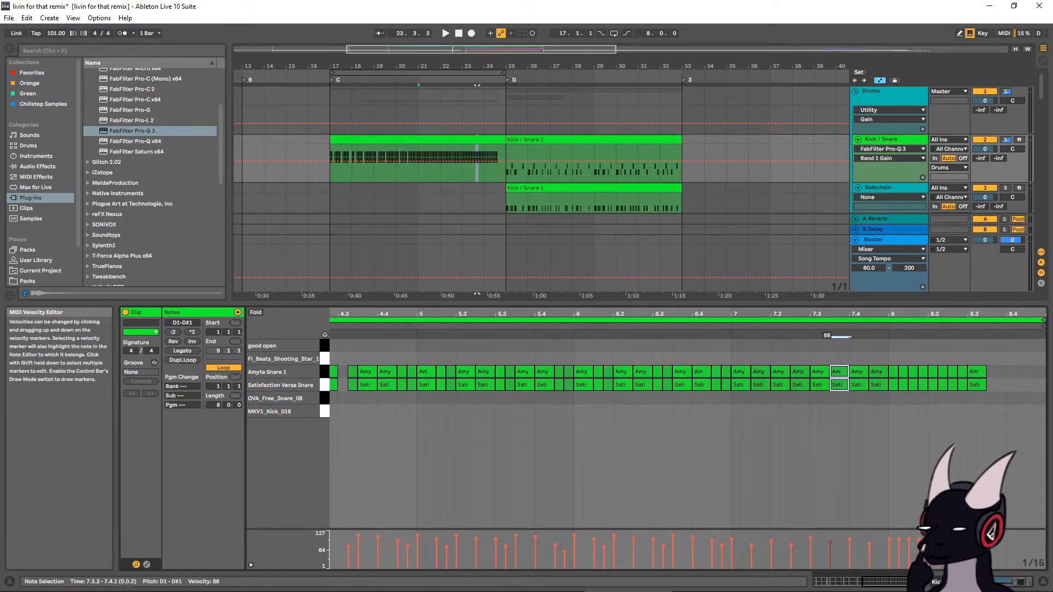
{"action": "left_click", "coordinate": [868, 548]}
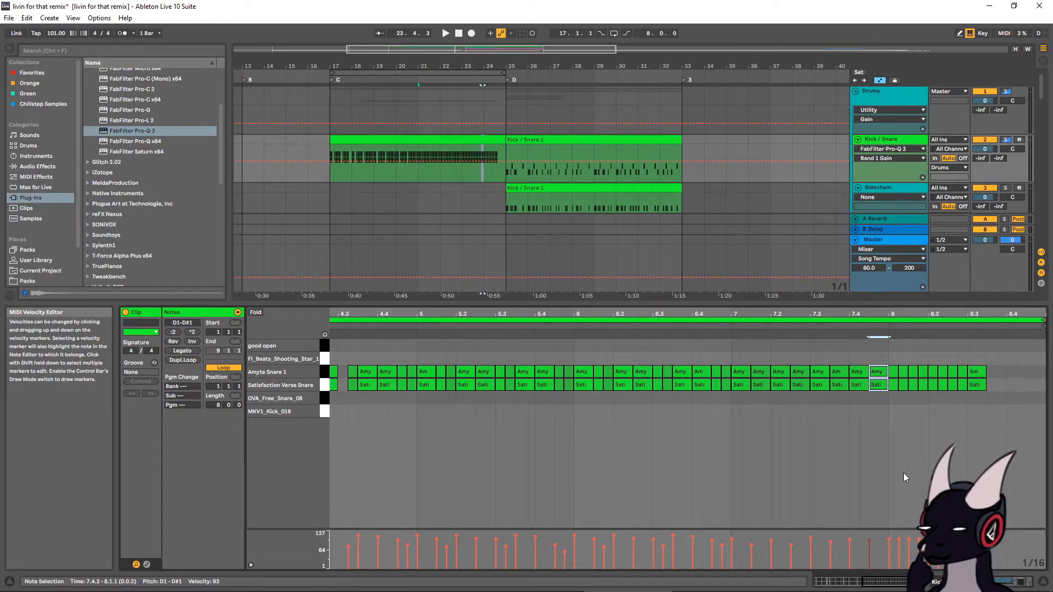
{"action": "left_click", "coordinate": [850, 540]}
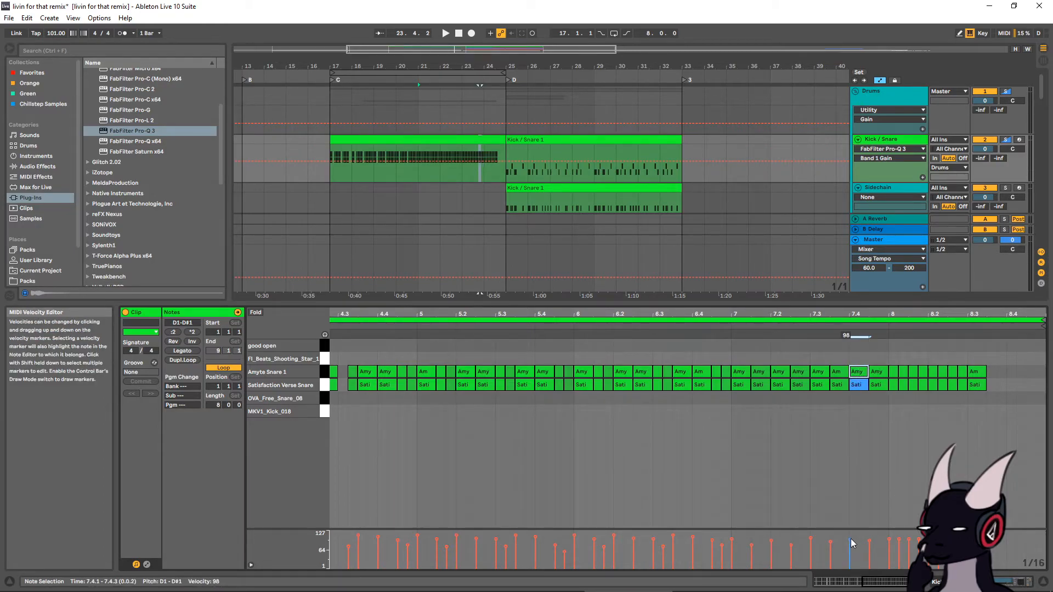
{"action": "left_click", "coordinate": [859, 385]}
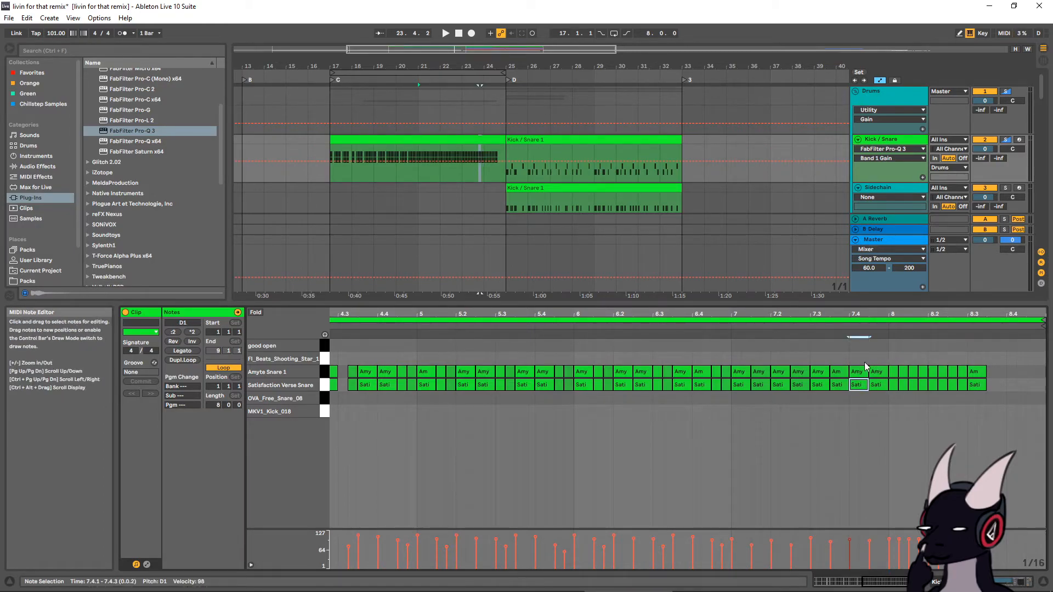
Compress a copy of bar 7's layered snare pattern to half its length to fill the first half of bar 8
{"action": "left_click_drag", "start_coordinate": [740, 358], "coordinate": [896, 381]}
{"action": "left_click", "coordinate": [174, 331]}
{"action": "left_click_drag", "start_coordinate": [891, 372], "coordinate": [943, 395]}
{"action": "left_click_drag", "start_coordinate": [961, 360], "coordinate": [961, 391]}
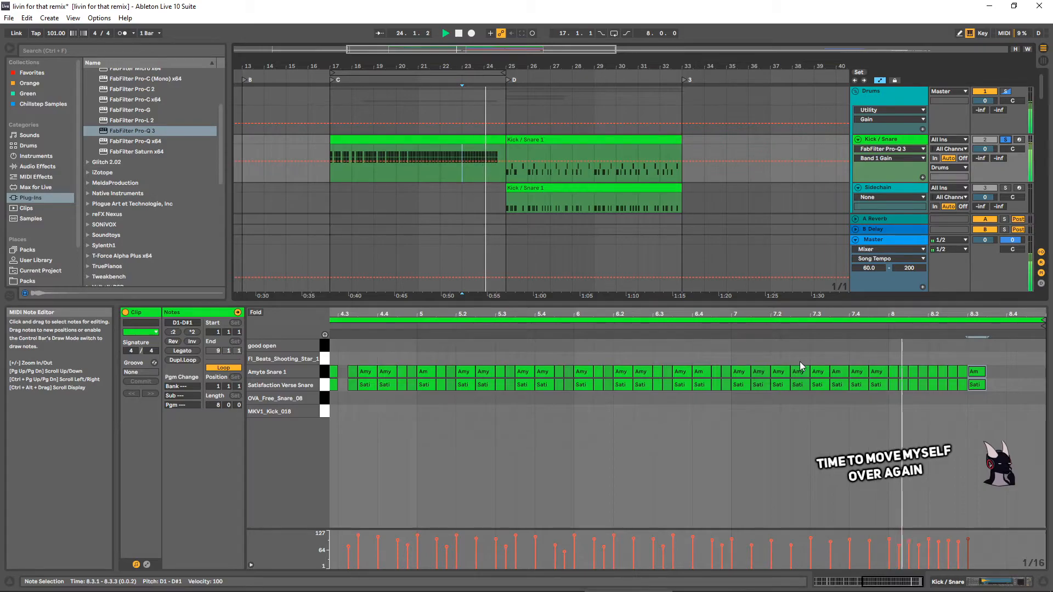
Raise the velocities of all layered snares from bar 7 onward to a range of about 89–116, play them, and save the set
{"action": "left_click_drag", "start_coordinate": [730, 417], "coordinate": [987, 363]}
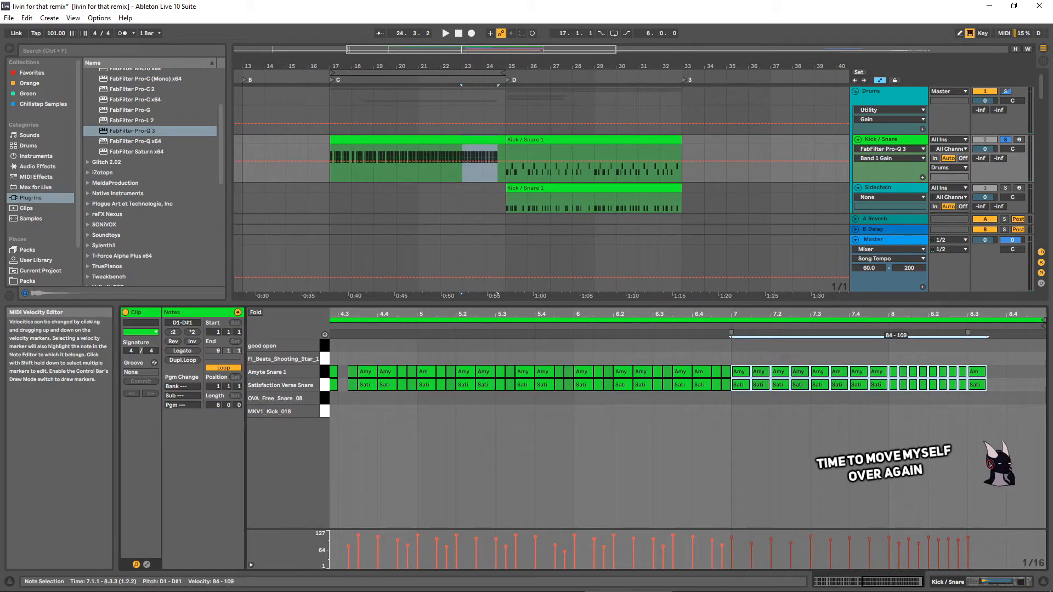
{"action": "key", "text": "space"}
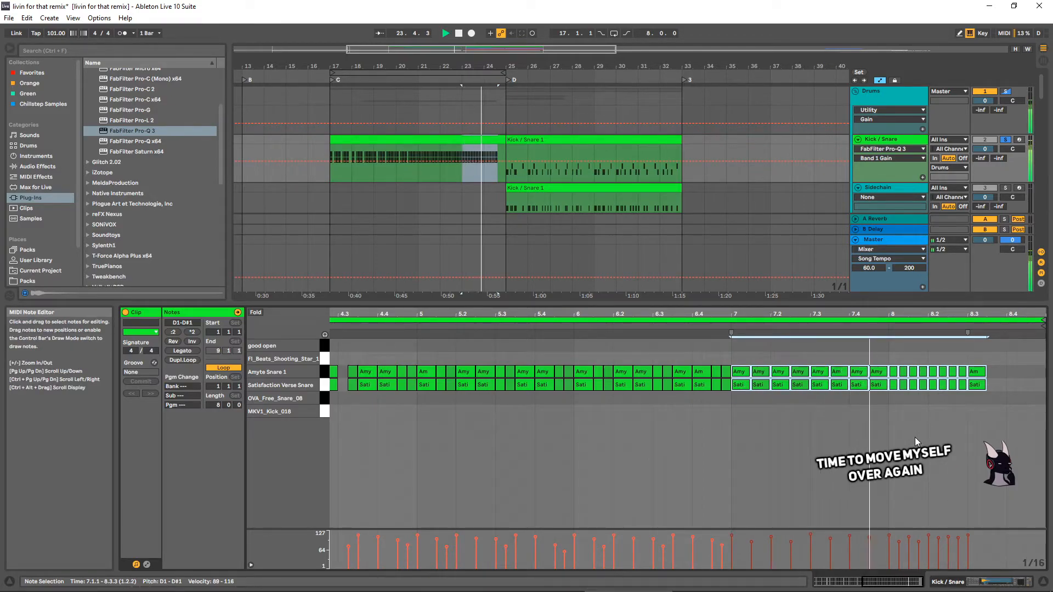
{"action": "key", "text": "space"}
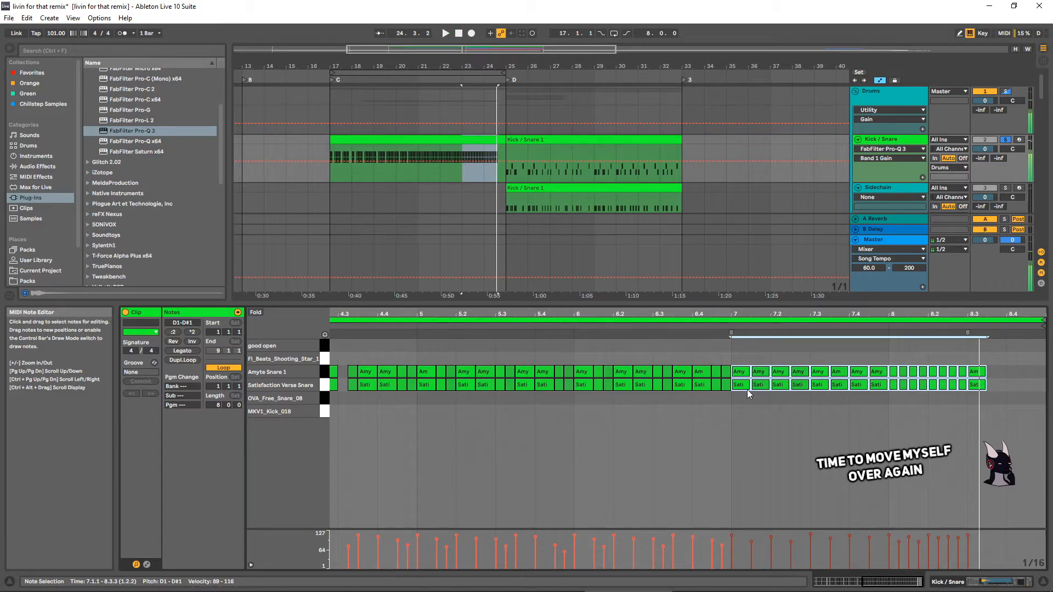
{"action": "key", "text": "ctrl+s"}
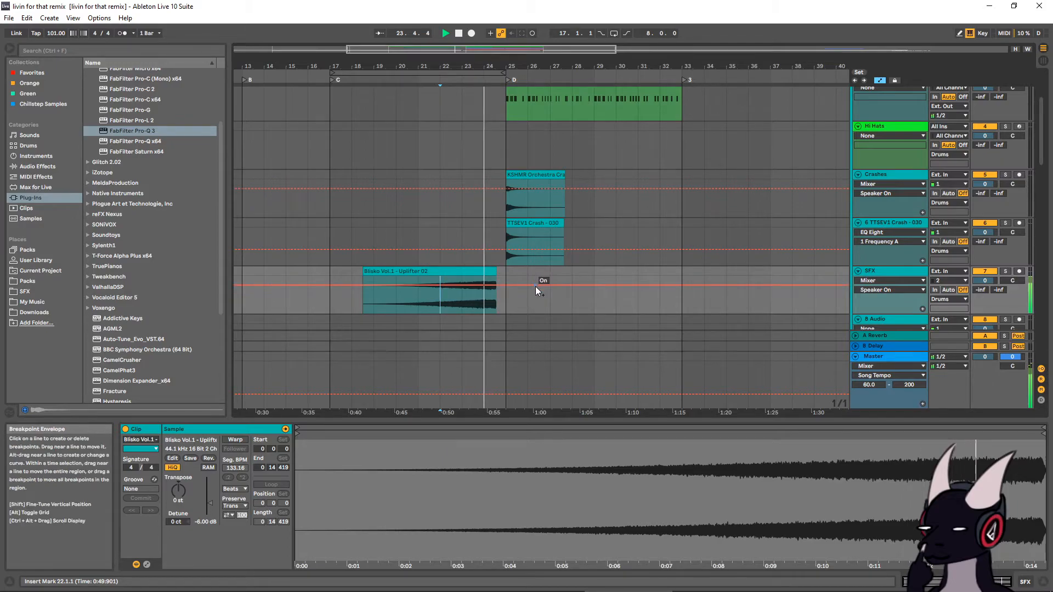
Play the layered snare clip from bar 21 to check the rhythm of clip bar 5
{"action": "scroll", "coordinate": [493, 229], "scroll_direction": "up", "scroll_amount": 4}
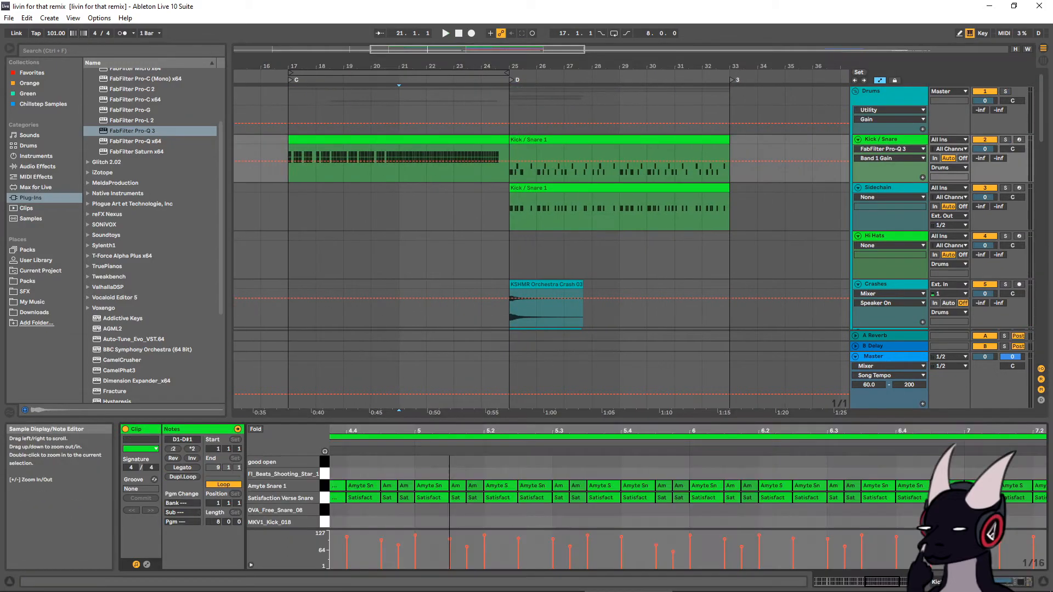
{"action": "left_click_drag", "start_coordinate": [527, 431], "coordinate": [406, 431]}
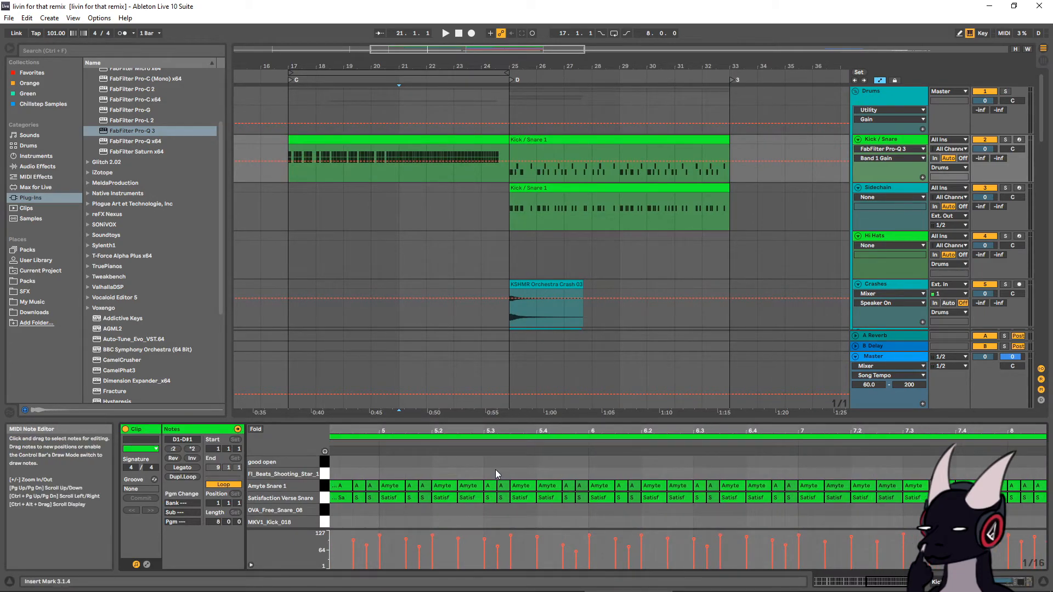
{"action": "left_click", "coordinate": [401, 173]}
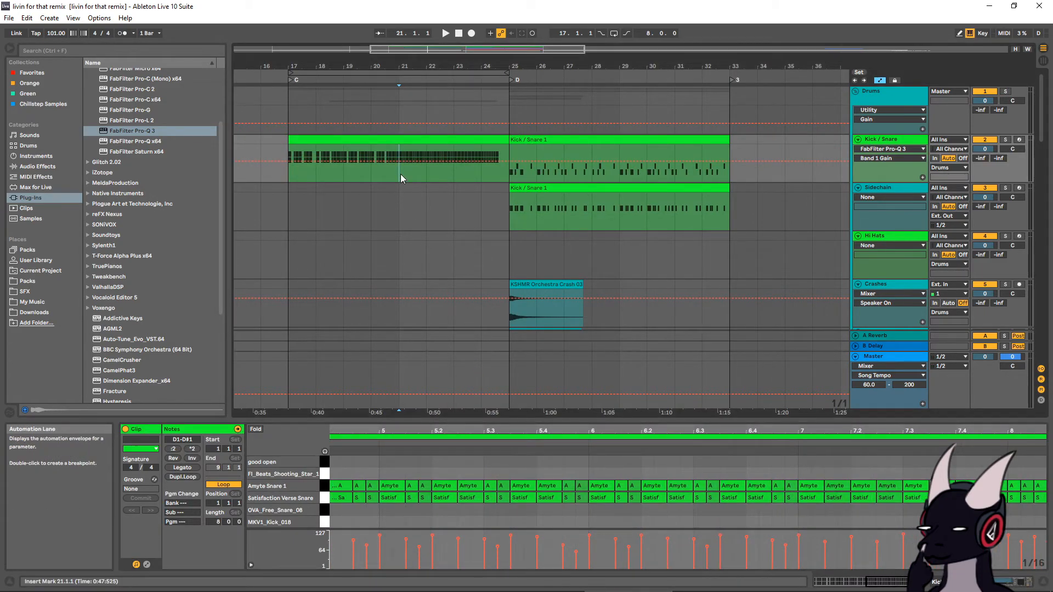
{"action": "key", "text": "space"}
{"action": "key", "text": "space"}
Shift the layered snares at 5.3 one sixteenth earlier, shortening those at 5.2.3, and undo the further trial edits there
{"action": "left_click_drag", "start_coordinate": [412, 427], "coordinate": [508, 442]}
{"action": "left_click", "coordinate": [503, 435]}
{"action": "key", "text": "Left"}
{"action": "left_click_drag", "start_coordinate": [548, 475], "coordinate": [533, 505]}
{"action": "key", "text": "space"}
{"action": "key", "text": "space"}
{"action": "key", "text": "ctrl+z"}
{"action": "key", "text": "ctrl+z"}
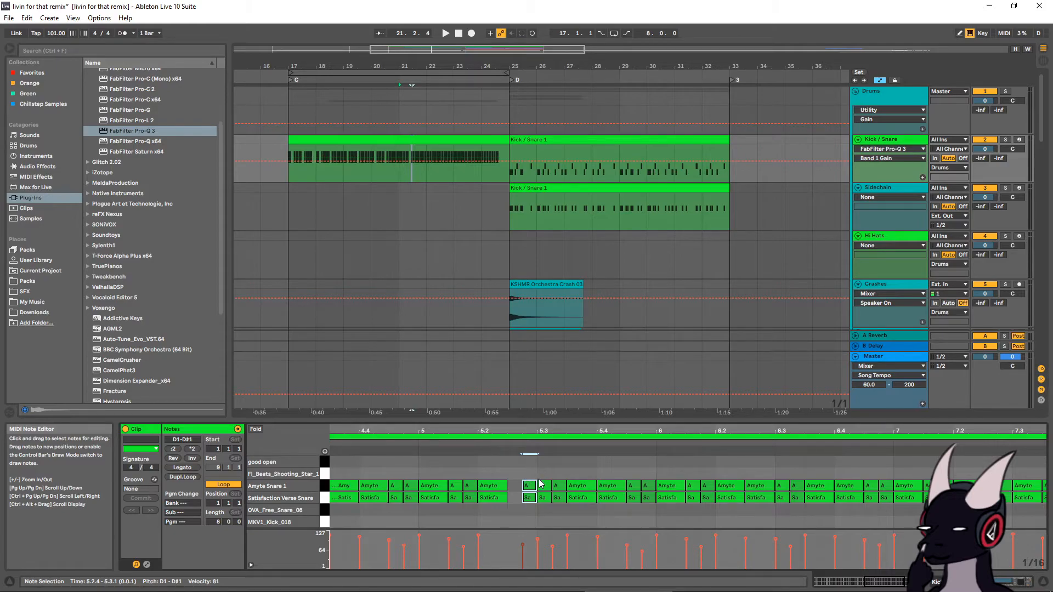
{"action": "key", "text": "ctrl+z"}
{"action": "key", "text": "ctrl+z"}
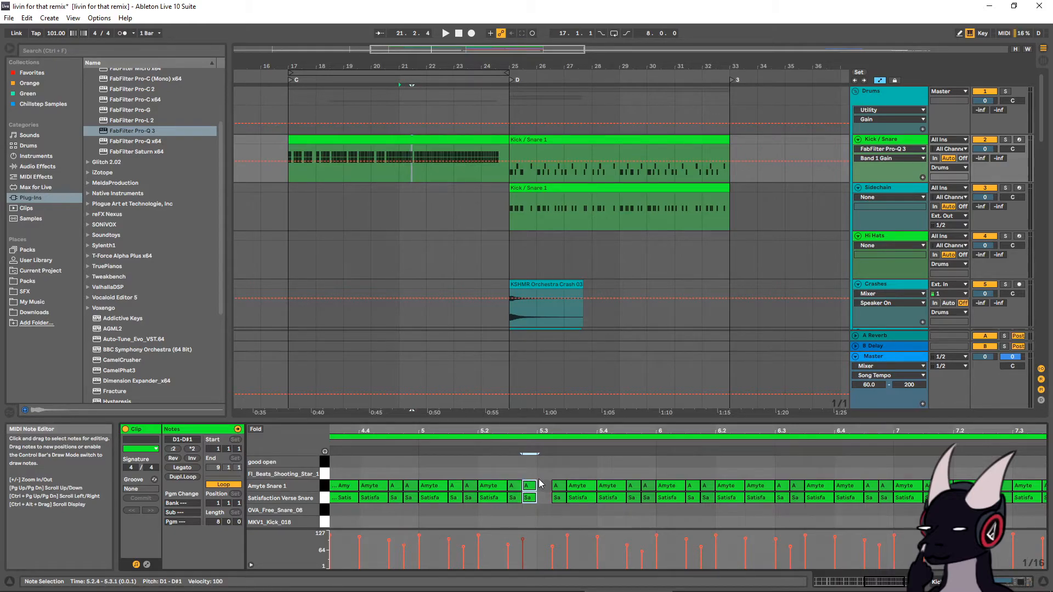
Lengthen the layered snare notes at 5.2.4 to end at 5.3.2 and play the result
{"action": "left_click_drag", "start_coordinate": [536, 481], "coordinate": [550, 462]}
{"action": "key", "text": "space"}
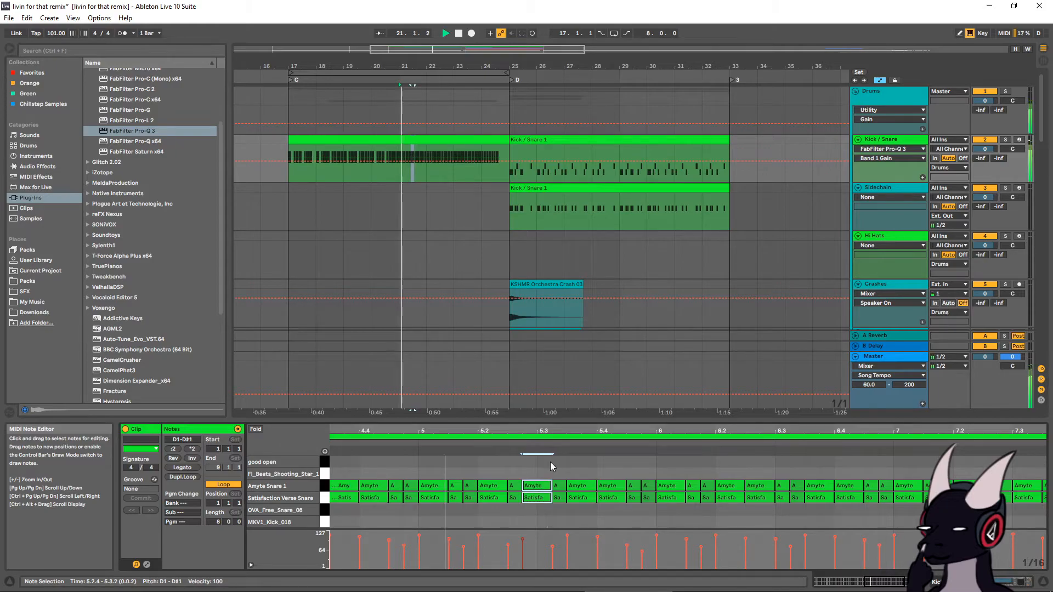
{"action": "key", "text": "space"}
Turn the long layered snare notes at 5.4 into two sixteenth hits, the second with velocity about 107, and play the build-up
{"action": "left_click_drag", "start_coordinate": [603, 472], "coordinate": [628, 492]}
{"action": "key", "text": "space"}
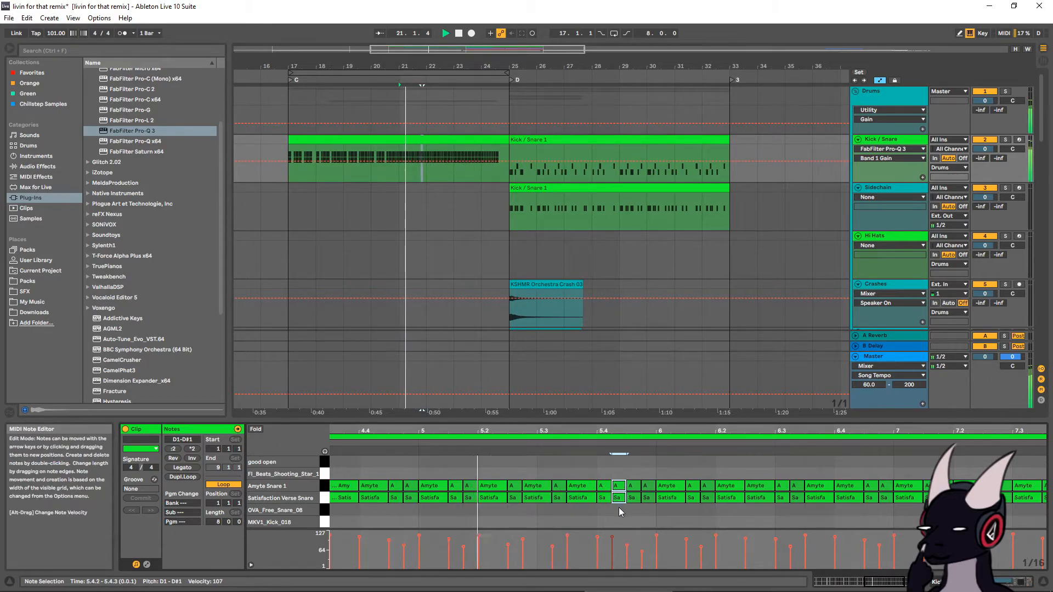
{"action": "left_click_drag", "start_coordinate": [840, 434], "coordinate": [840, 427]}
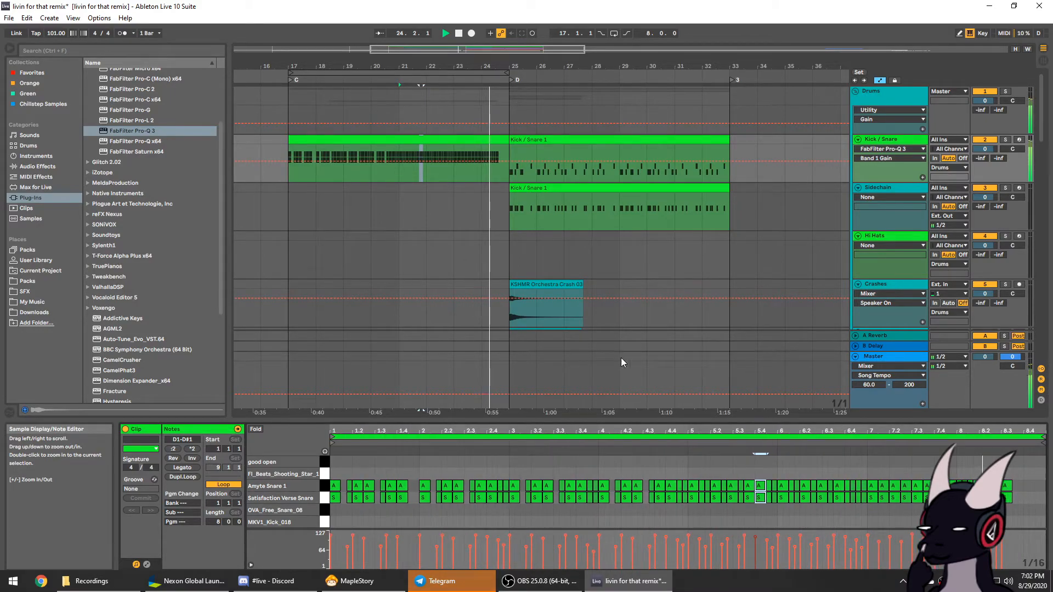
Select the uplifter clip on the SFX track, stop playback, save the set, and open that track's device chain
{"action": "scroll", "coordinate": [615, 278], "scroll_direction": "down", "scroll_amount": 3}
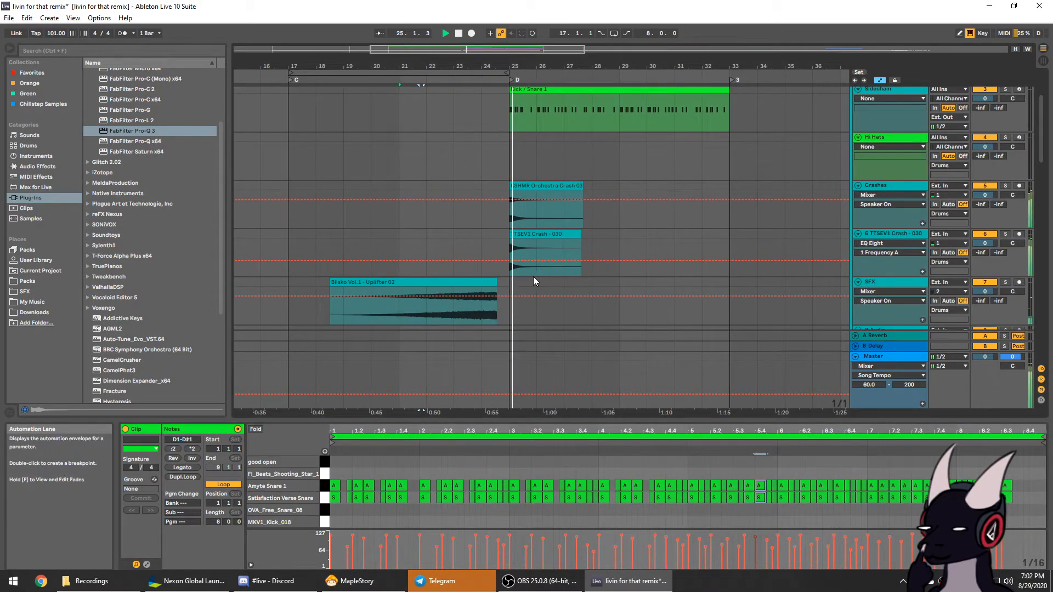
{"action": "scroll", "coordinate": [504, 252], "scroll_direction": "down", "scroll_amount": 2}
{"action": "left_click", "coordinate": [481, 216]}
{"action": "key", "text": "space"}
{"action": "key", "text": "ctrl+s"}
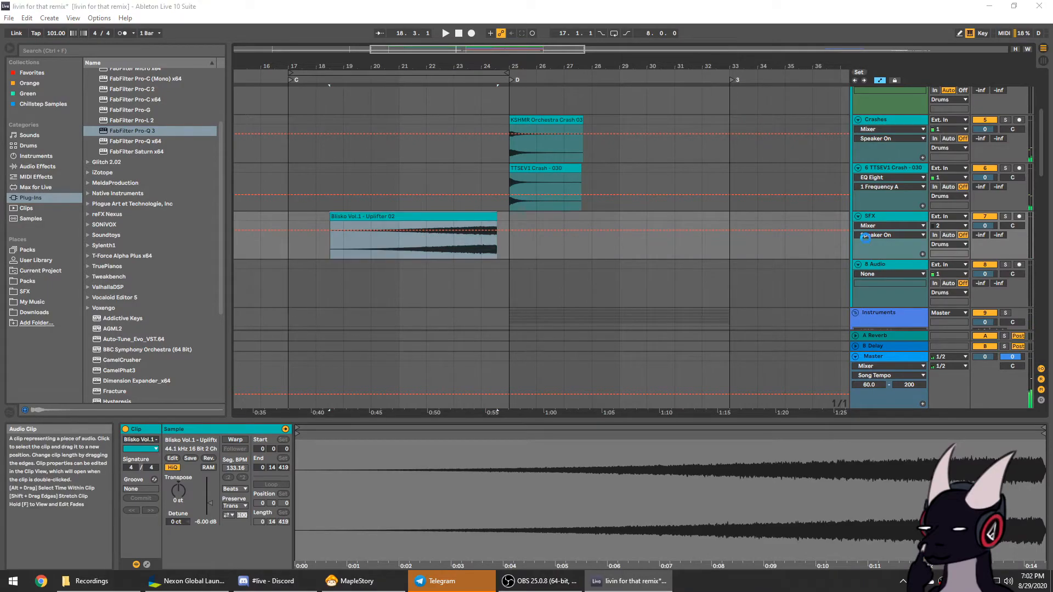
{"action": "left_click", "coordinate": [889, 216]}
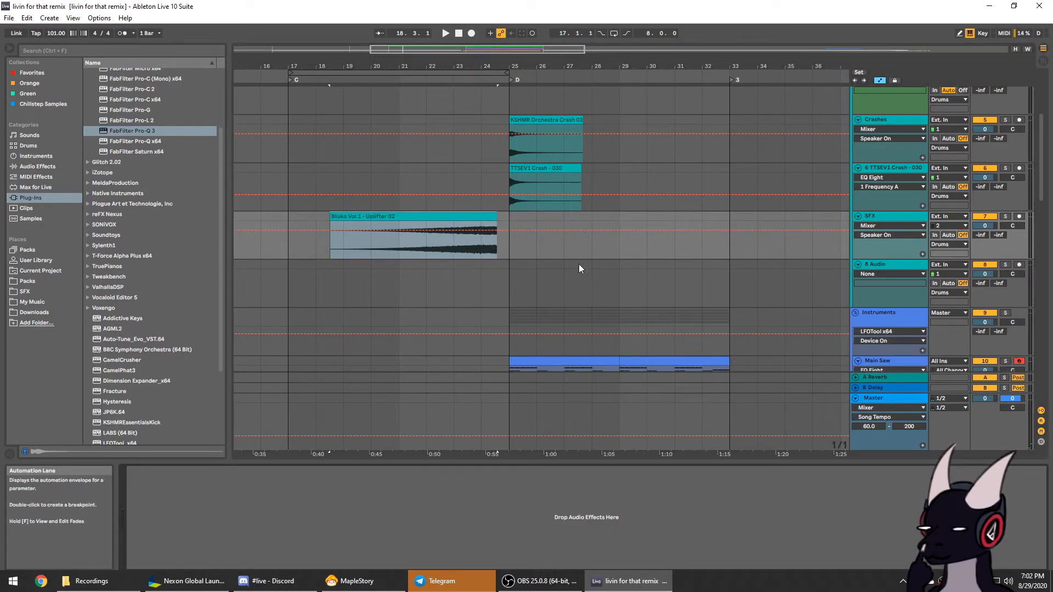
Look over the drum, crash, SFX, instrument and bass tracks around sections C and D
{"action": "scroll", "coordinate": [597, 266], "scroll_direction": "up", "scroll_amount": 5}
{"action": "scroll", "coordinate": [516, 254], "scroll_direction": "down", "scroll_amount": 7}
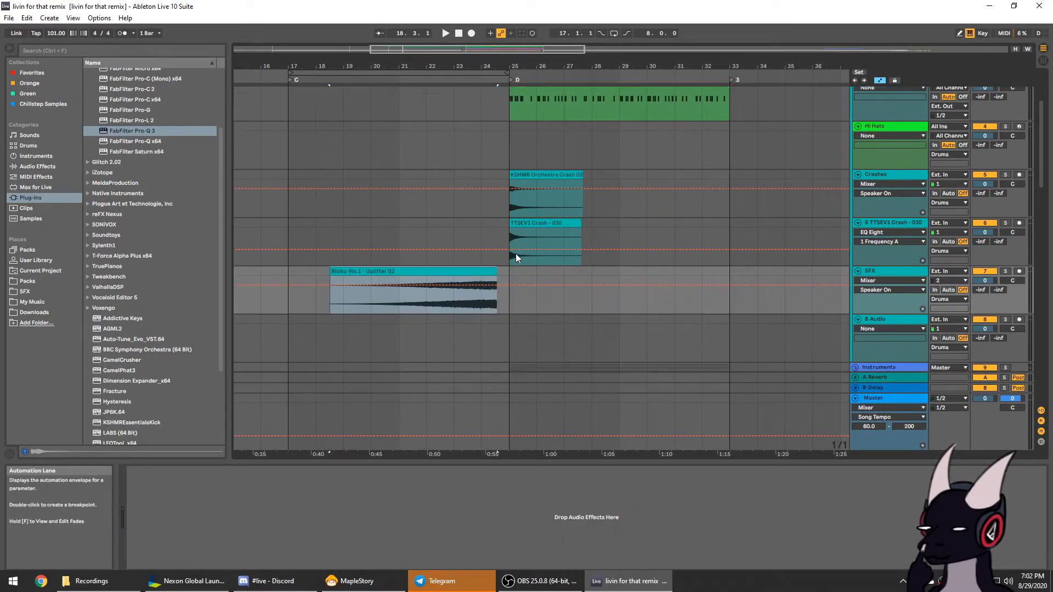
{"action": "scroll", "coordinate": [515, 262], "scroll_direction": "down", "scroll_amount": 4}
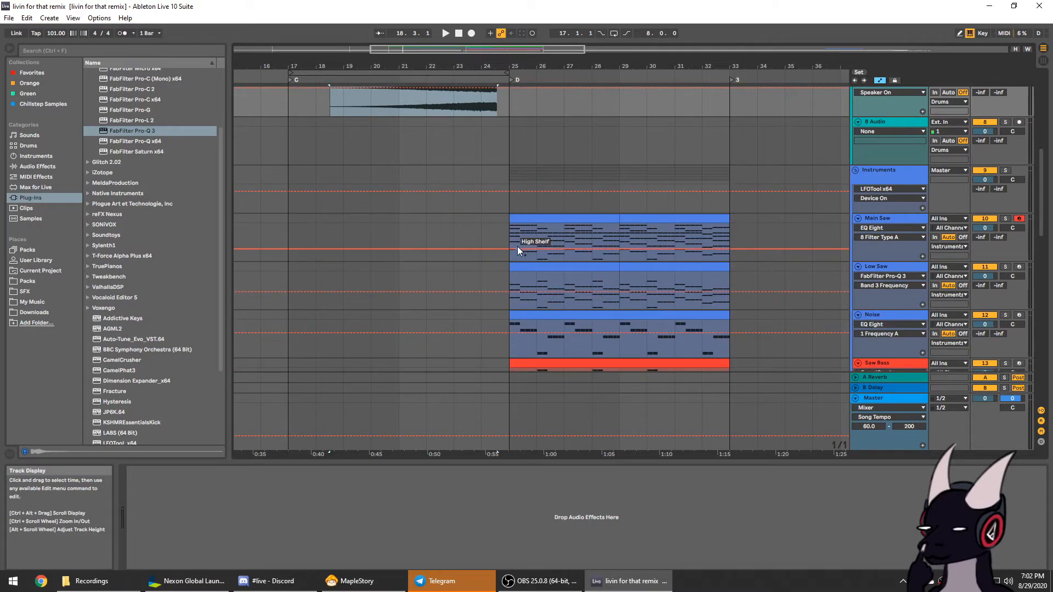
{"action": "scroll", "coordinate": [528, 239], "scroll_direction": "up", "scroll_amount": 4}
{"action": "scroll", "coordinate": [525, 224], "scroll_direction": "down", "scroll_amount": 4}
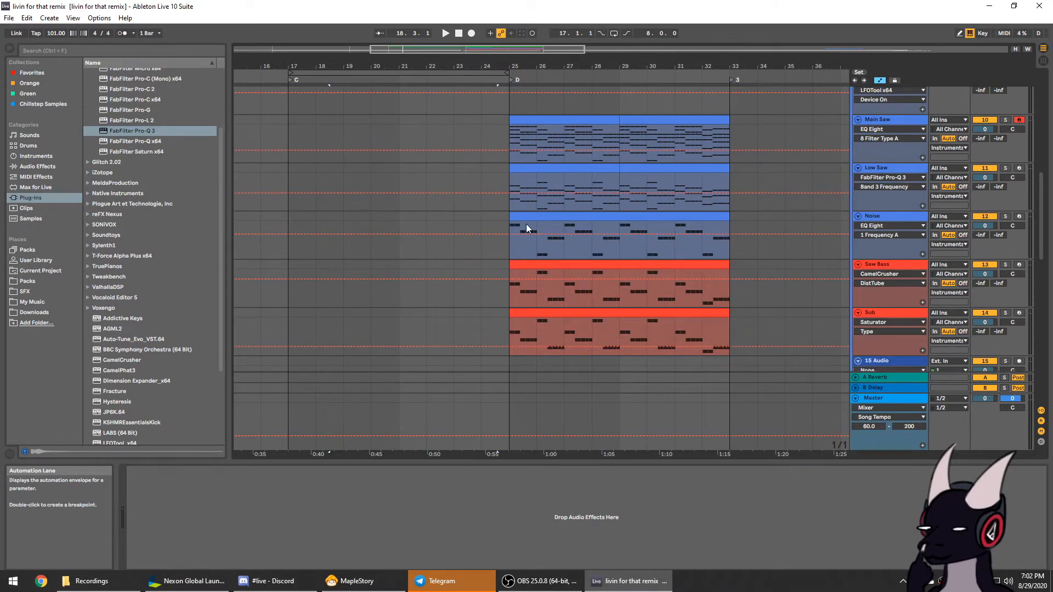
{"action": "scroll", "coordinate": [534, 229], "scroll_direction": "up", "scroll_amount": 5}
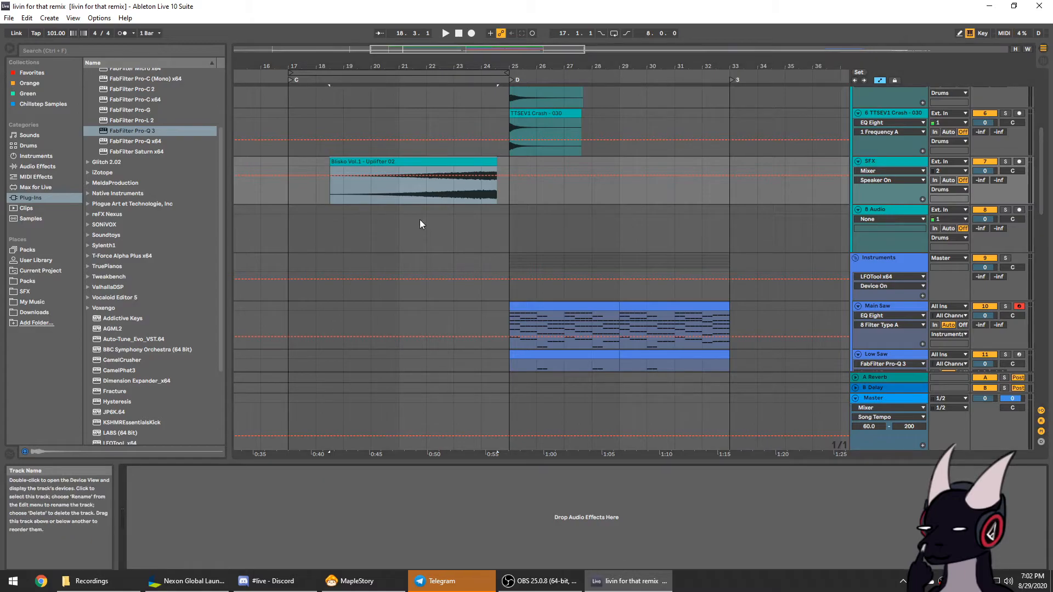
{"action": "scroll", "coordinate": [139, 208], "scroll_direction": "up", "scroll_amount": 3}
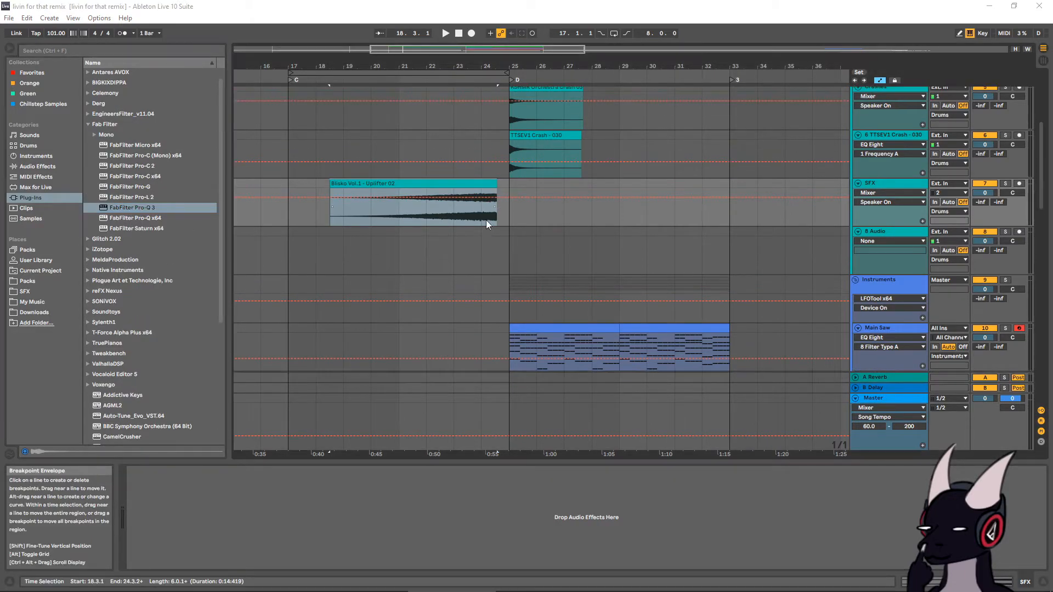
{"action": "scroll", "coordinate": [488, 222], "scroll_direction": "up", "scroll_amount": 4}
{"action": "scroll", "coordinate": [505, 208], "scroll_direction": "up", "scroll_amount": 4}
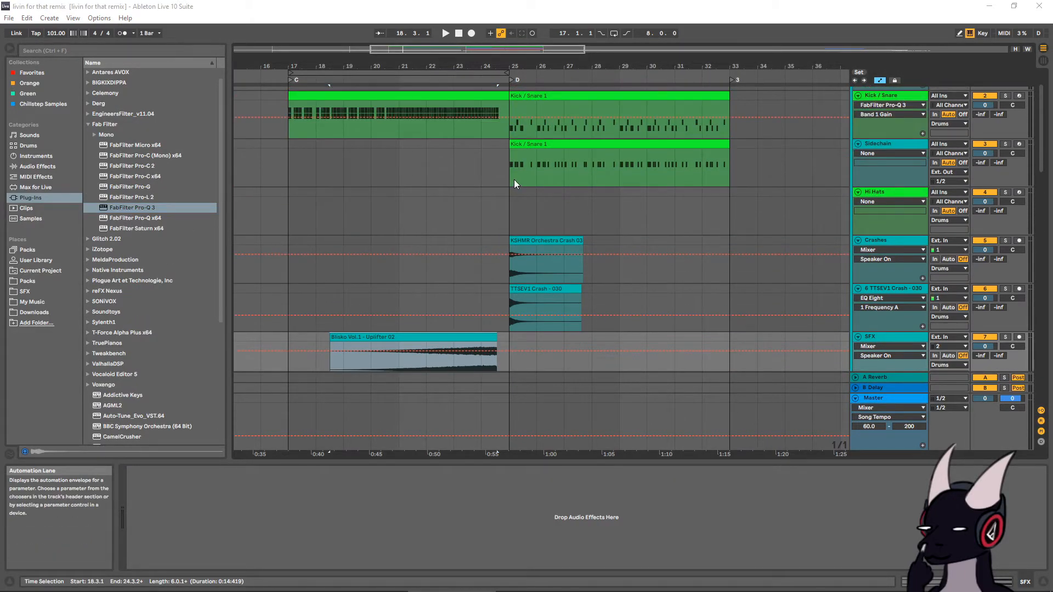
{"action": "scroll", "coordinate": [459, 242], "scroll_direction": "down", "scroll_amount": 2}
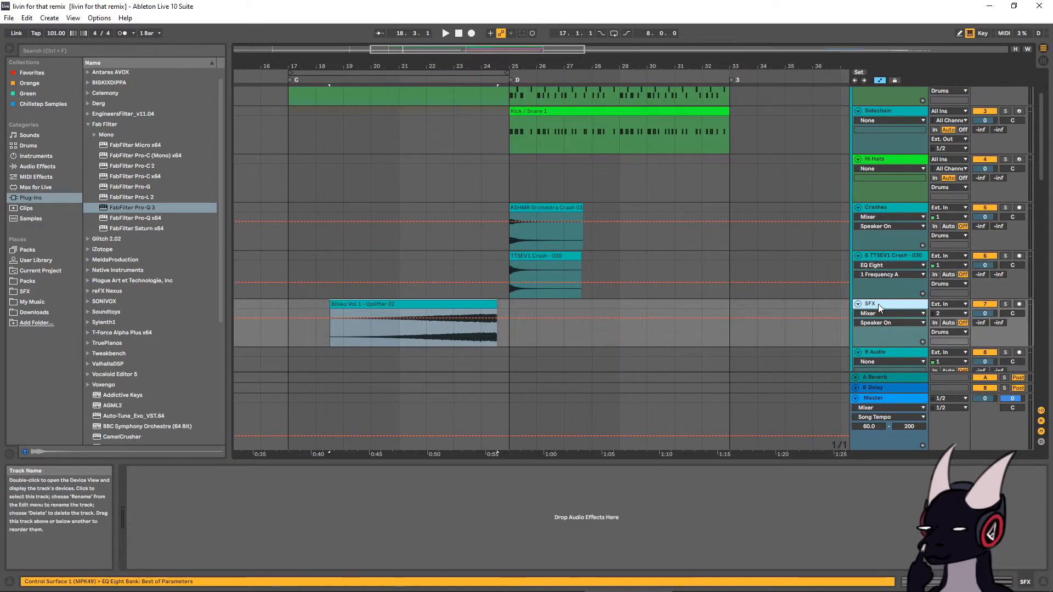
Add ValhallaShimmer to the SFX track with mix 0.23, size 0.29 and reverb mode bigStereo
{"action": "left_click", "coordinate": [37, 167]}
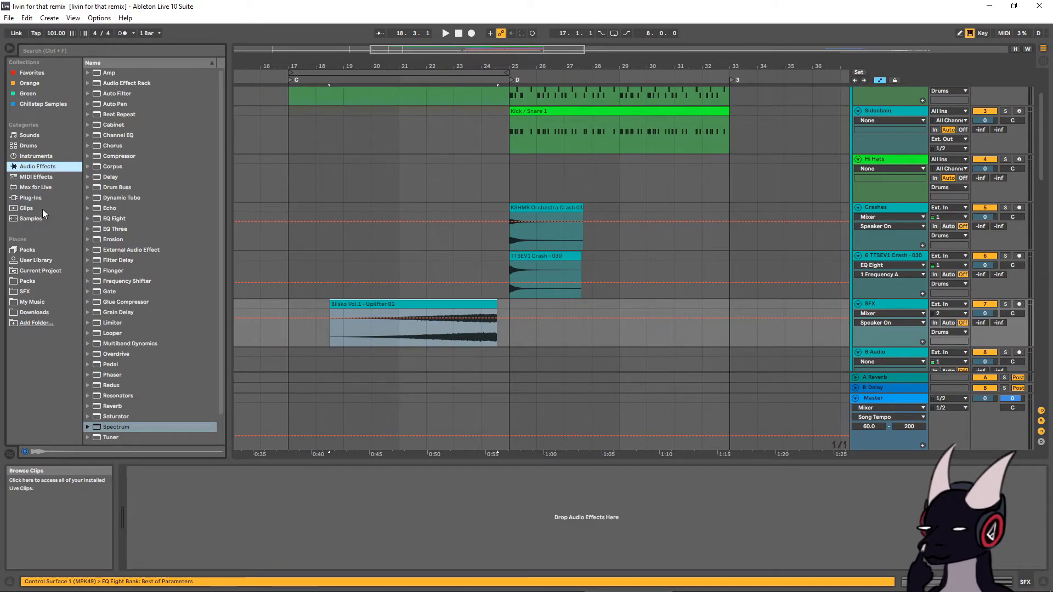
{"action": "left_click", "coordinate": [33, 197]}
{"action": "left_click", "coordinate": [46, 167]}
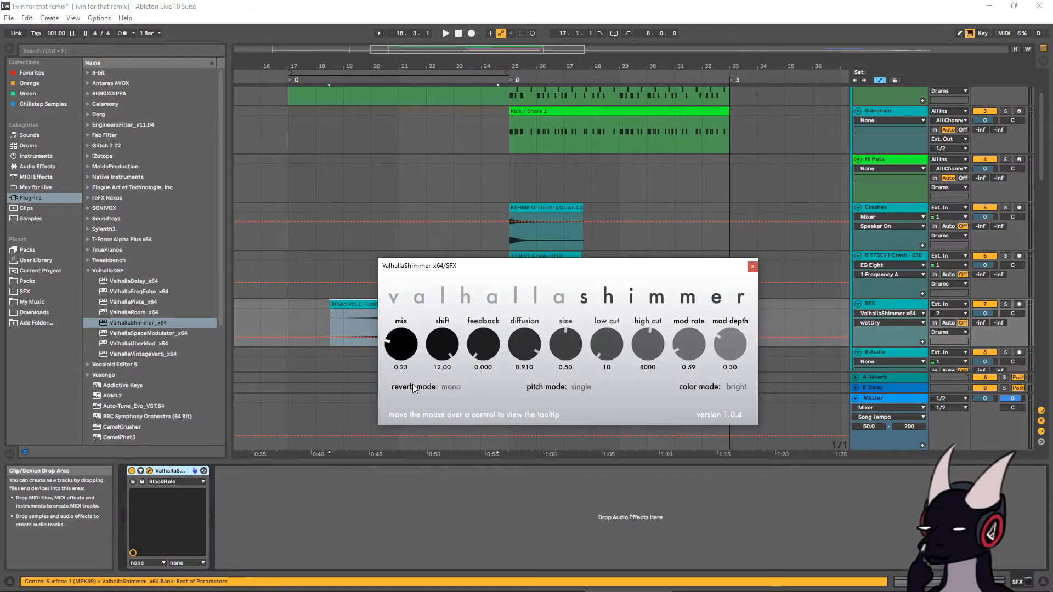
{"action": "left_click_drag", "start_coordinate": [563, 337], "coordinate": [567, 348]}
{"action": "left_click_drag", "start_coordinate": [579, 268], "coordinate": [576, 332]}
{"action": "left_click", "coordinate": [445, 450]}
{"action": "left_click", "coordinate": [455, 480]}
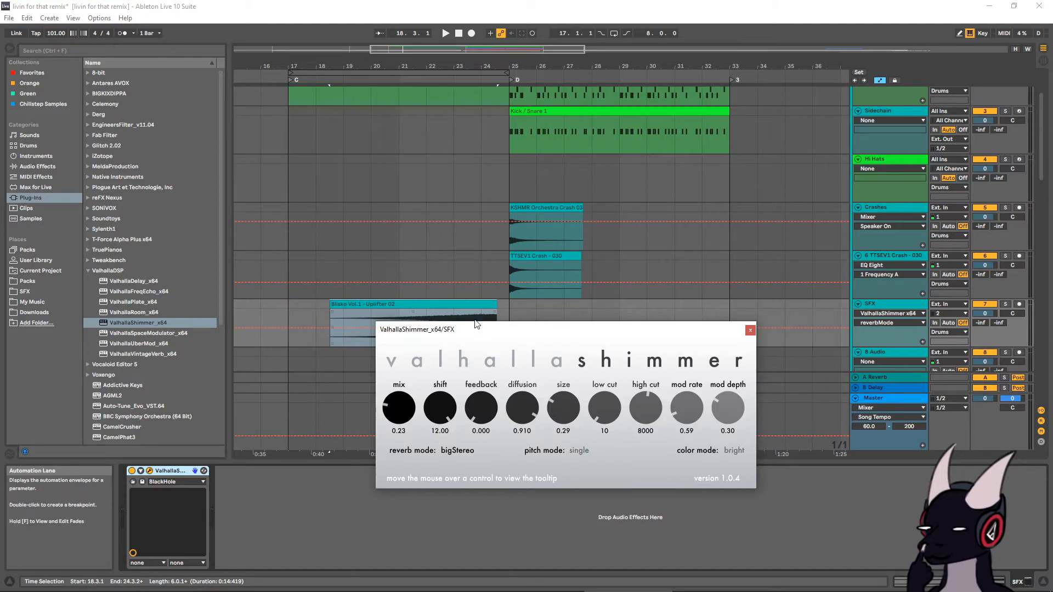
Play the uplifter with its reverb from bar 24 into section D, close the plug-in window and save the set
{"action": "left_click", "coordinate": [481, 321]}
{"action": "key", "text": "space"}
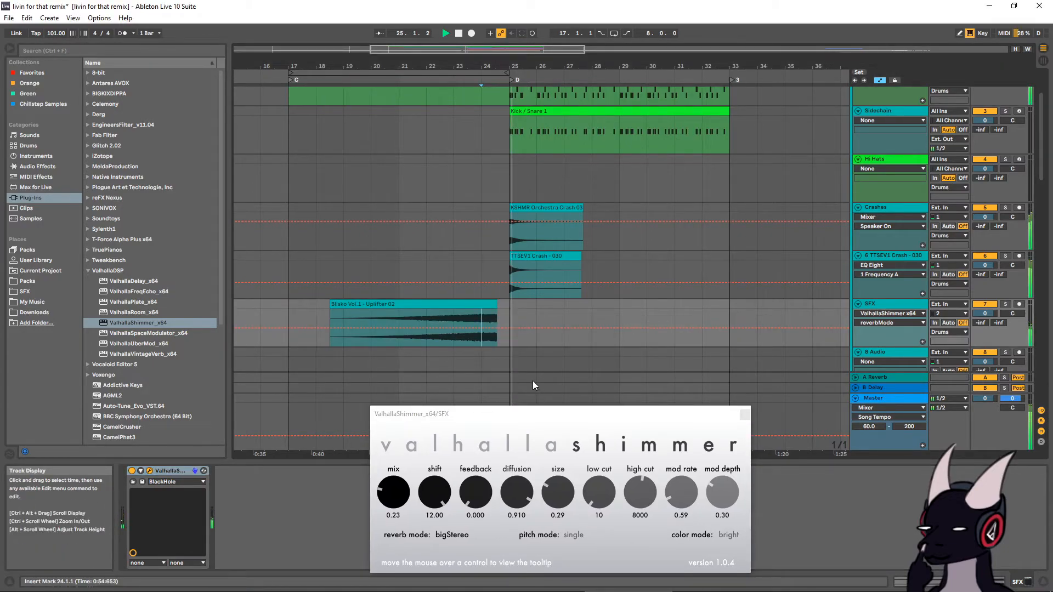
{"action": "left_click", "coordinate": [745, 414]}
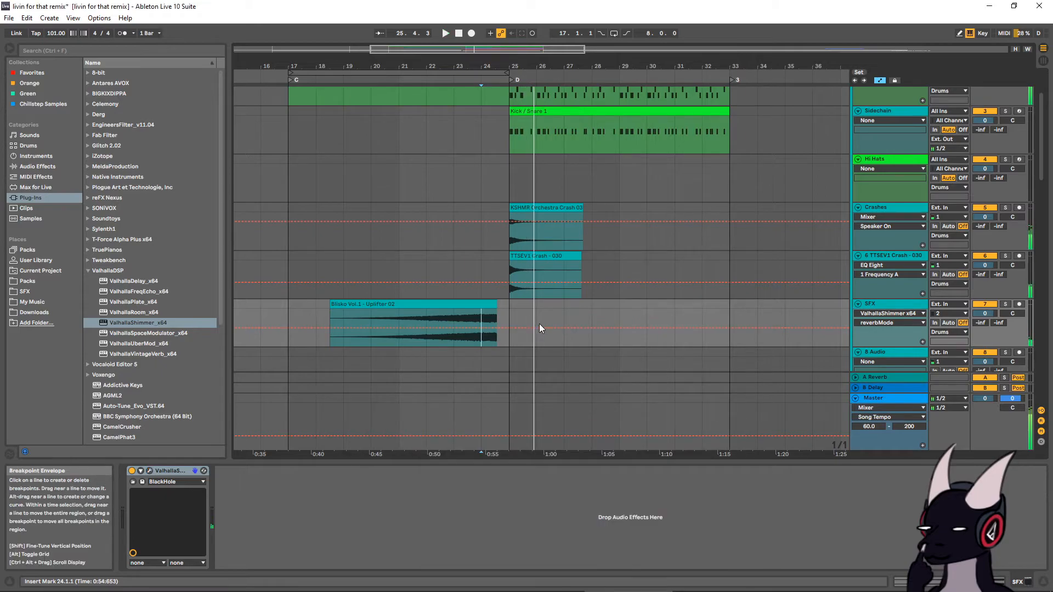
{"action": "key", "text": "space"}
{"action": "left_click", "coordinate": [504, 307]}
{"action": "key", "text": "ctrl+s"}
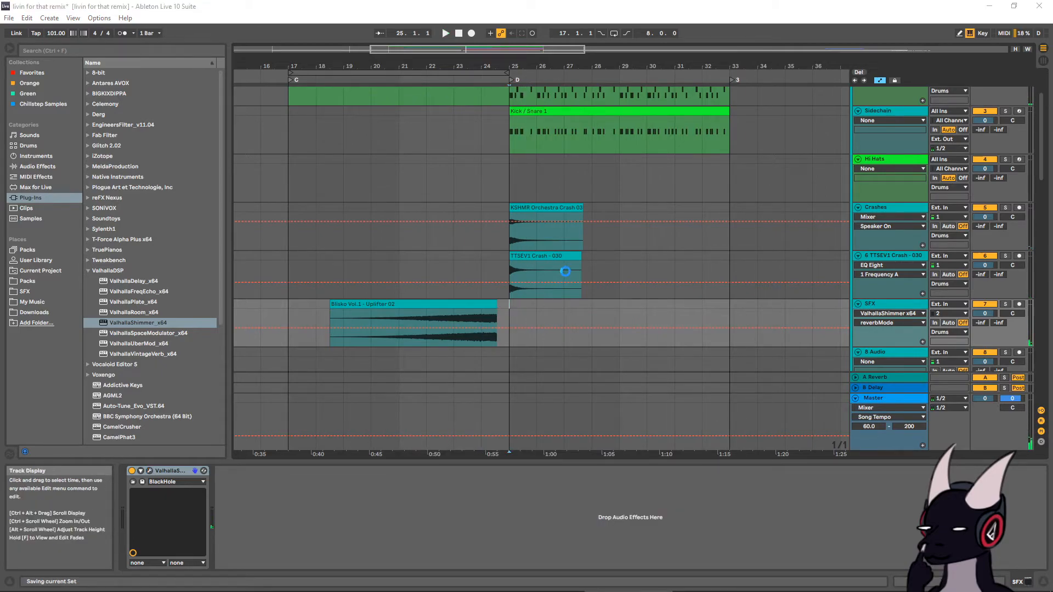
Show the Transpose automation of Satisfaction Verse Snare on the Kick / Snare track and mark bar 21 in section C
{"action": "scroll", "coordinate": [442, 195], "scroll_direction": "up", "scroll_amount": 4}
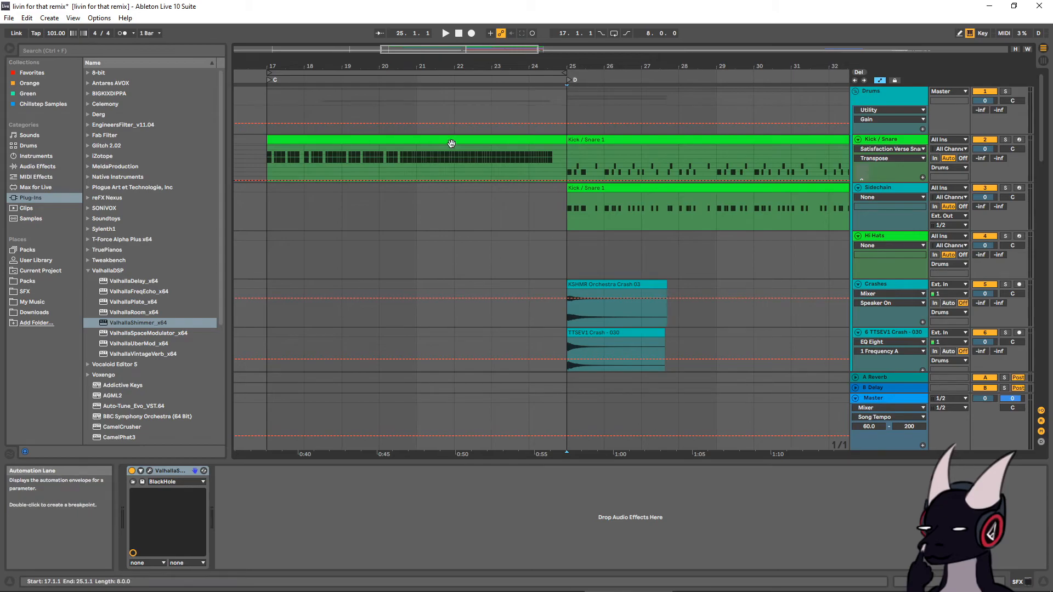
{"action": "left_click", "coordinate": [456, 141]}
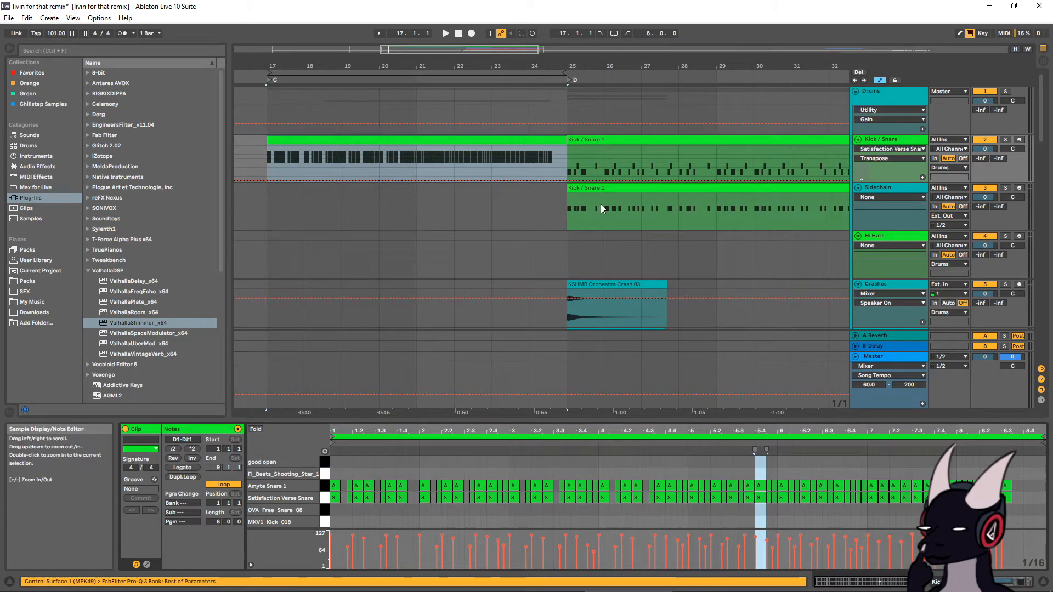
{"action": "left_click", "coordinate": [889, 144]}
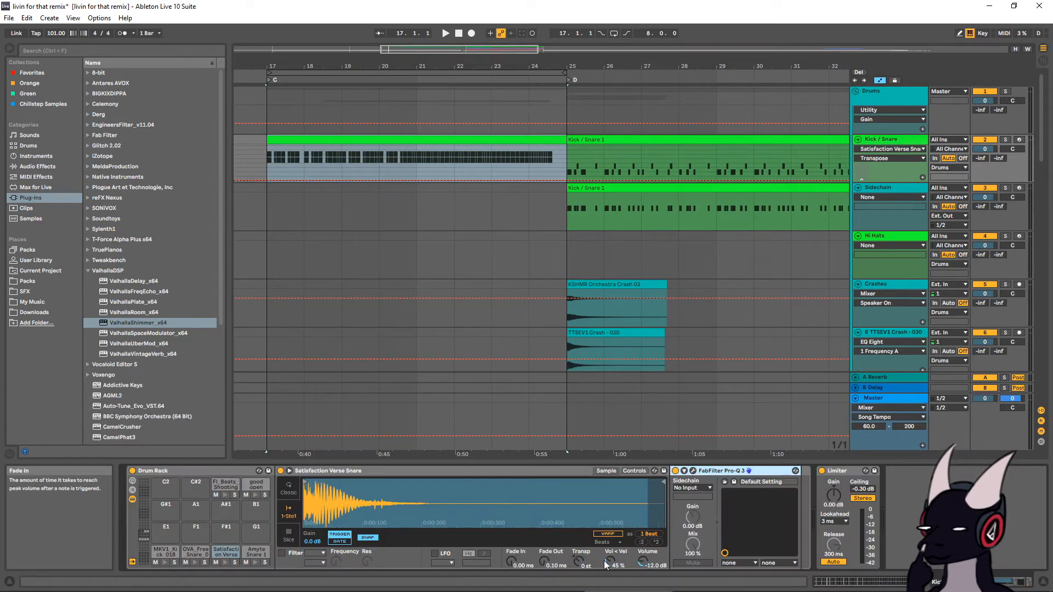
{"action": "right_click", "coordinate": [579, 565]}
{"action": "left_click", "coordinate": [607, 429]}
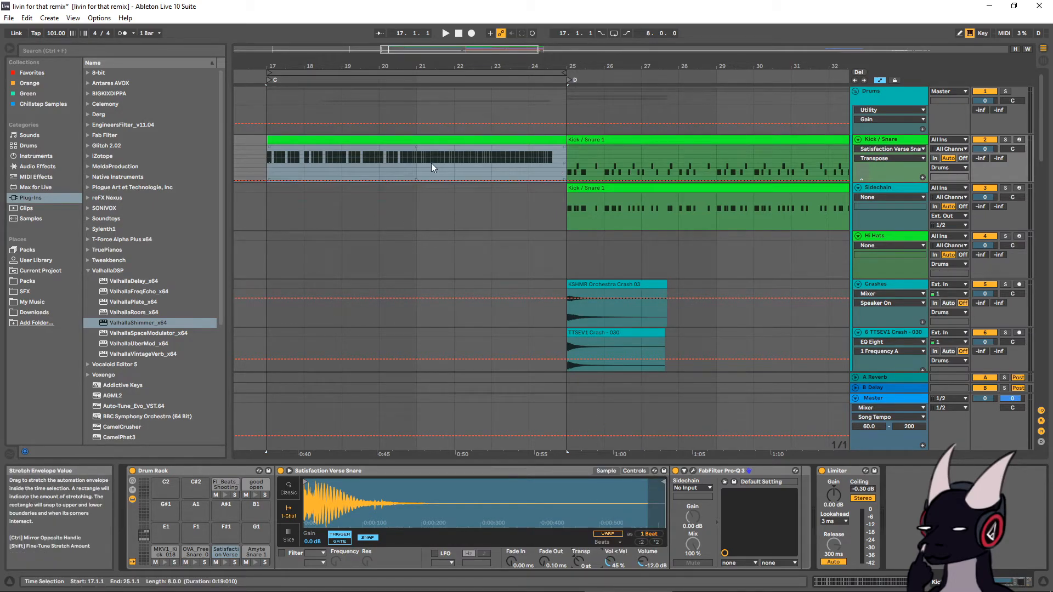
{"action": "left_click", "coordinate": [416, 173]}
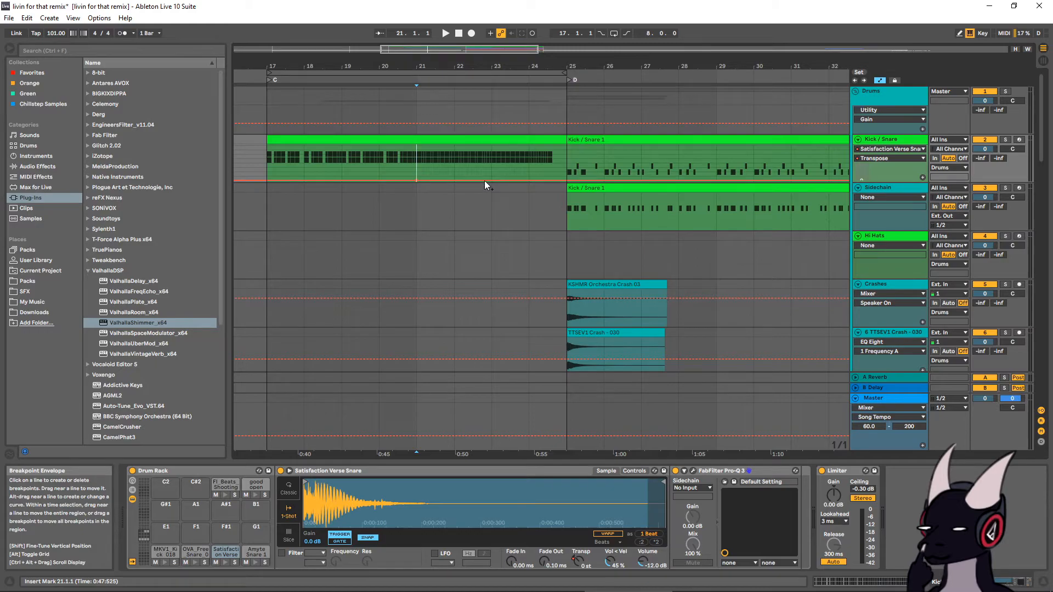
Automate Amyte Snare 1's Transpose in a curved rise from bar 21 to +12 st near section C's end, play it and enlarge the track
{"action": "left_click_drag", "start_coordinate": [554, 180], "coordinate": [431, 178]}
{"action": "key", "text": "space"}
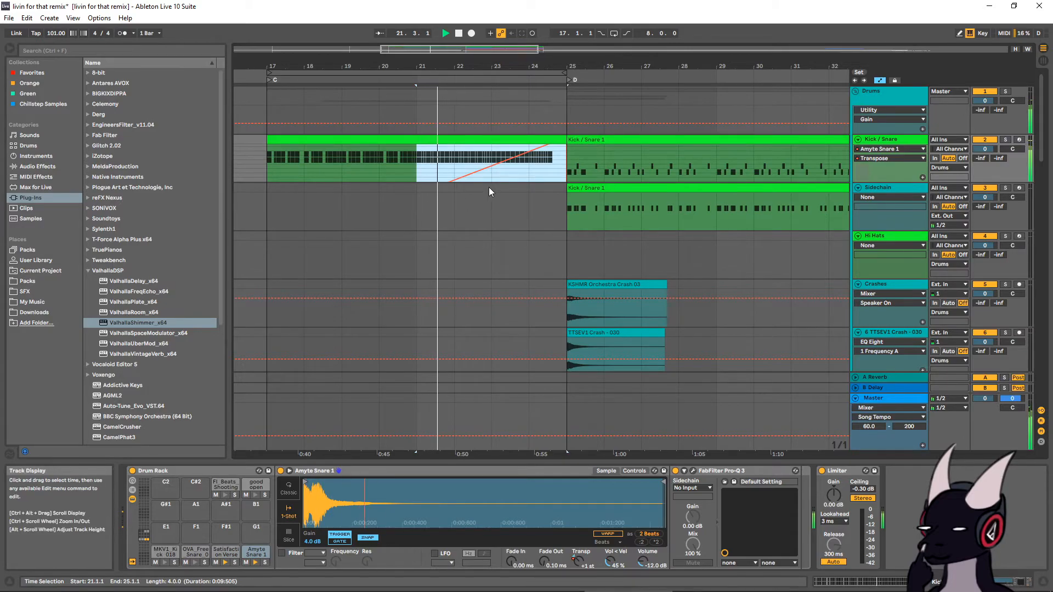
{"action": "left_click_drag", "start_coordinate": [500, 163], "coordinate": [500, 173]}
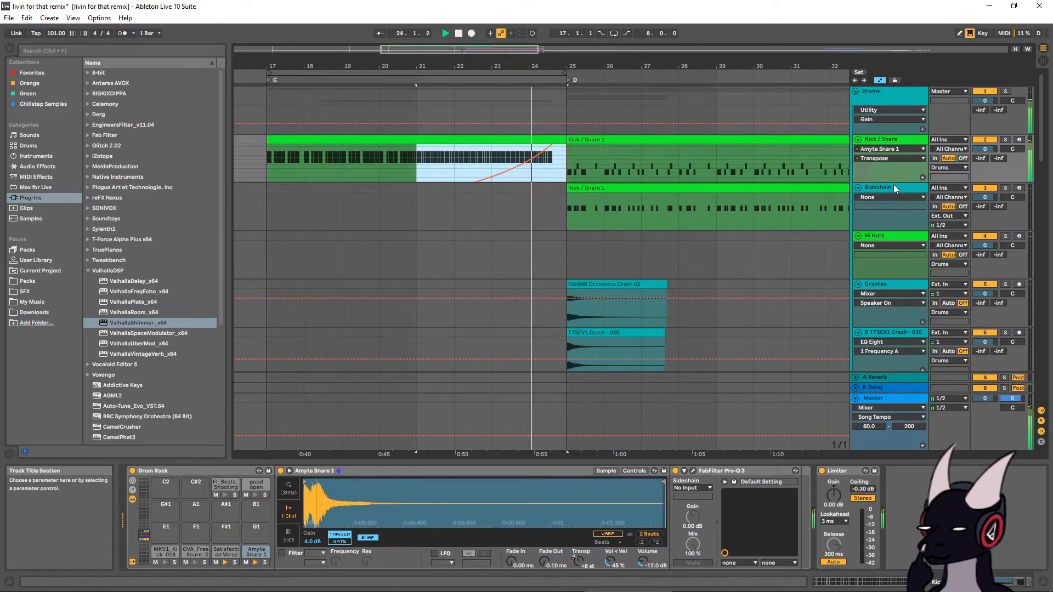
{"action": "left_click_drag", "start_coordinate": [895, 183], "coordinate": [894, 294]}
{"action": "key", "text": "space"}
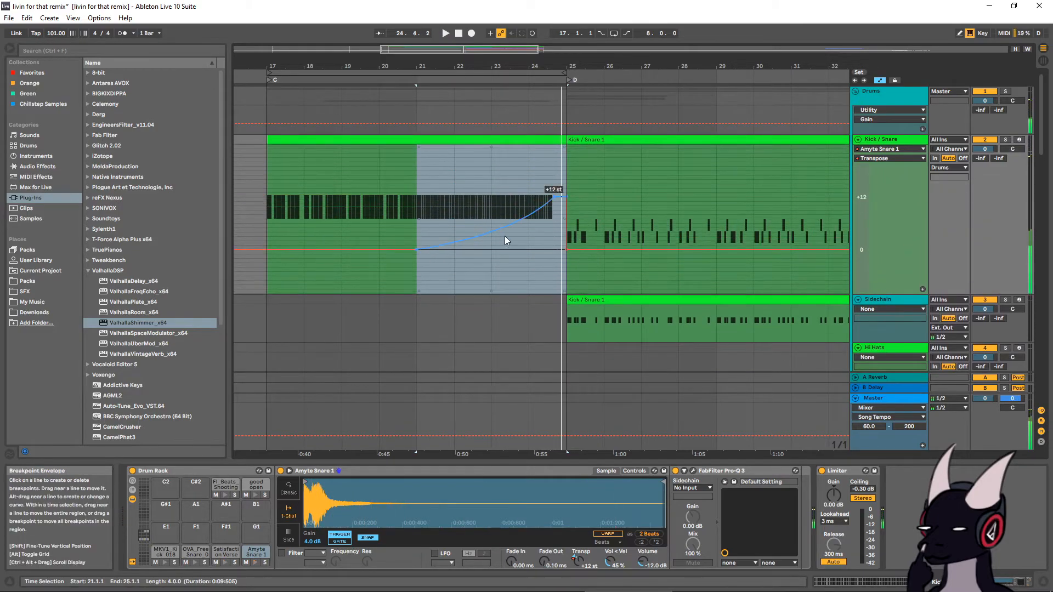
Undo the curve on Amyte Snare 1's Transpose rise, start the straight ramp from 0 st at bar 23 and play the result
{"action": "key", "text": "ctrl+z"}
{"action": "key", "text": "ctrl+z"}
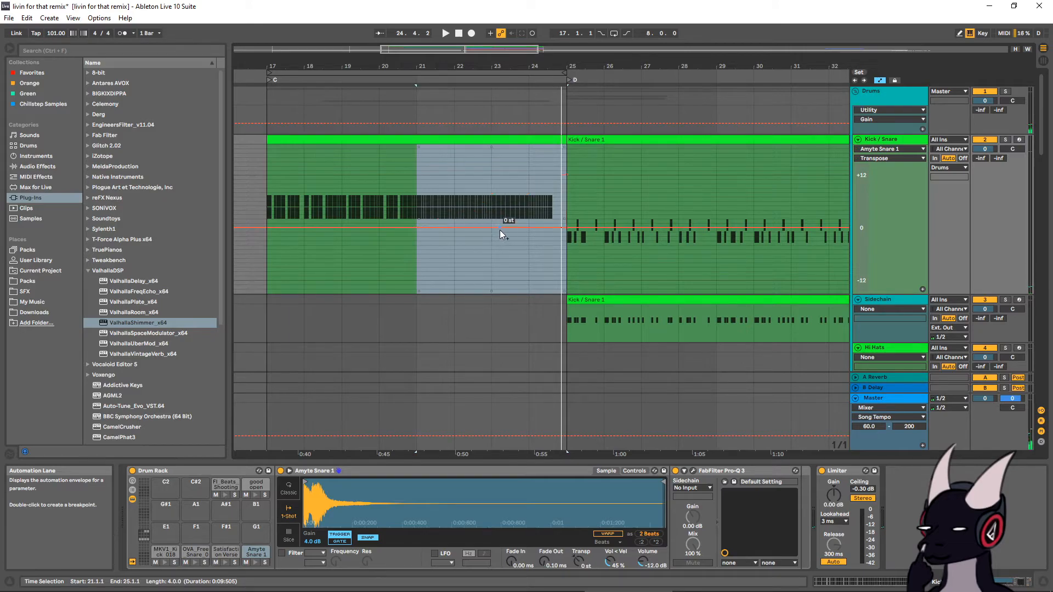
{"action": "key", "text": "ctrl+y"}
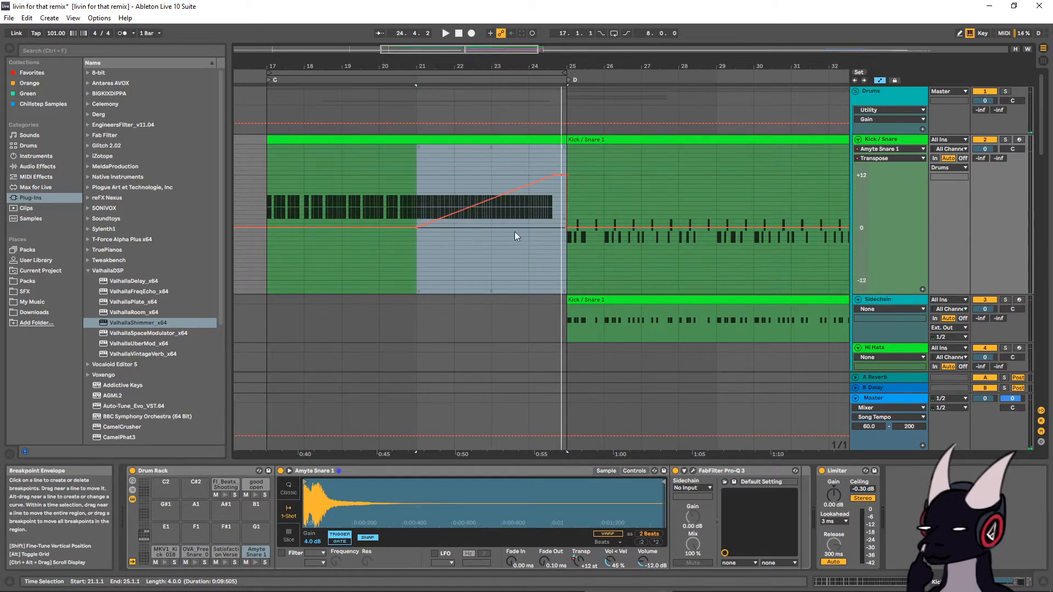
{"action": "left_click", "coordinate": [492, 201]}
{"action": "left_click_drag", "start_coordinate": [492, 203], "coordinate": [492, 227]}
{"action": "key", "text": "space"}
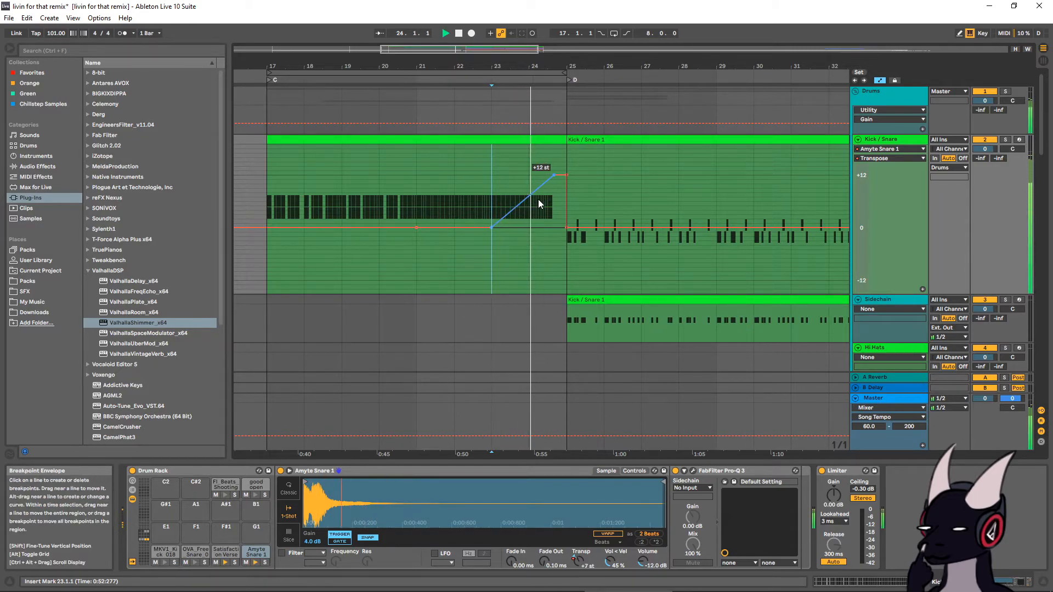
{"action": "key", "text": "space"}
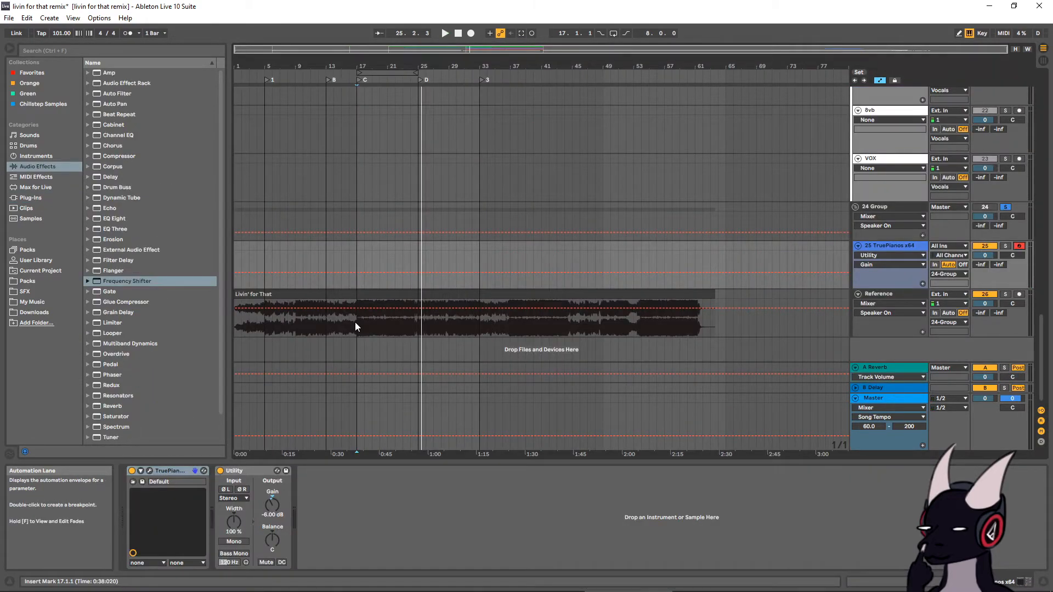
Listen to the Reference track from bar 13 up to section C
{"action": "left_click", "coordinate": [357, 322]}
{"action": "scroll", "coordinate": [535, 243], "scroll_direction": "up", "scroll_amount": 10}
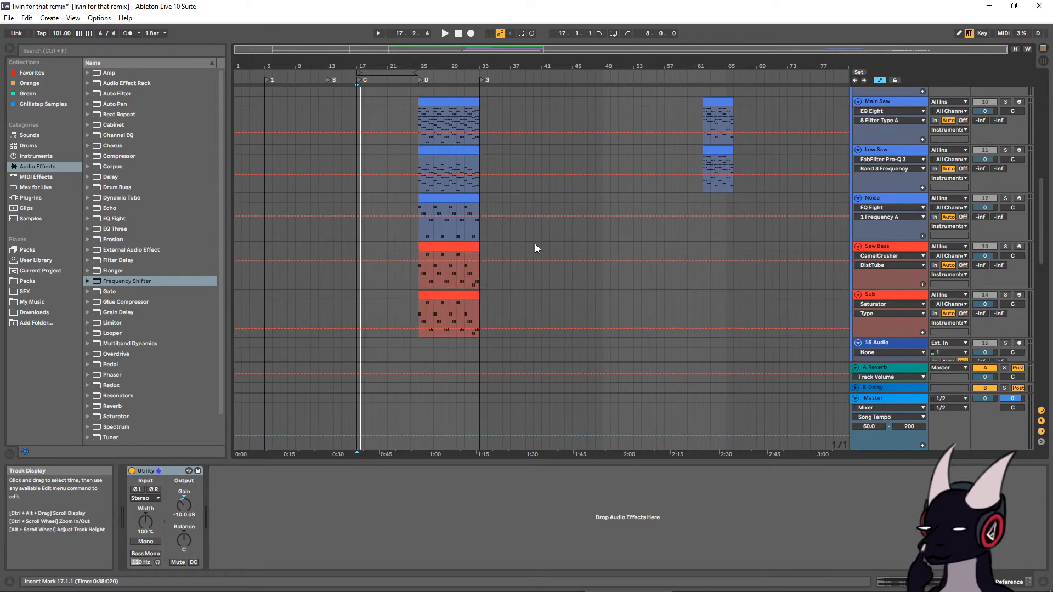
{"action": "scroll", "coordinate": [534, 243], "scroll_direction": "down", "scroll_amount": 10}
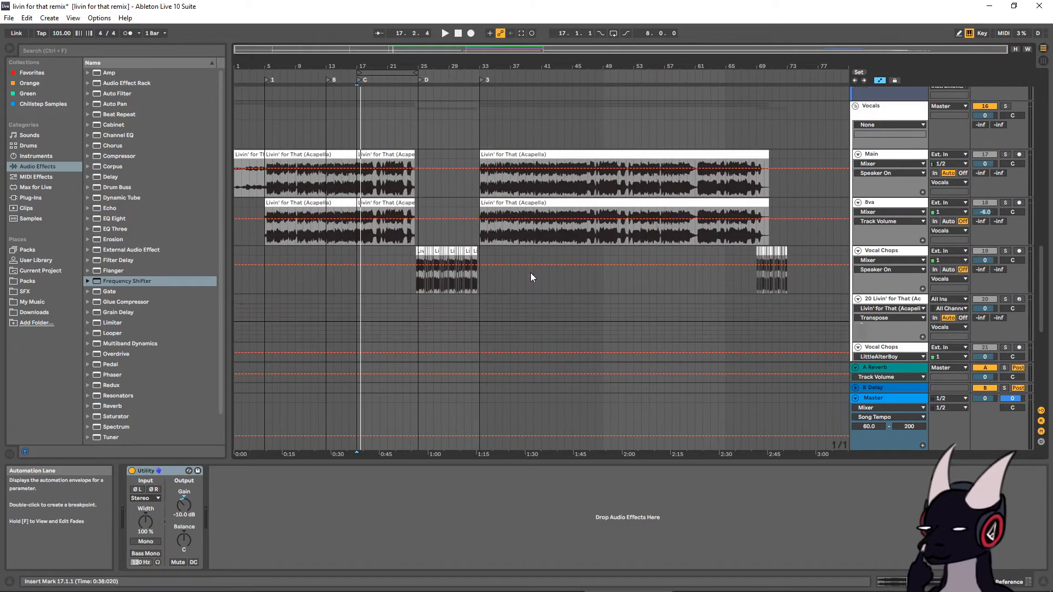
{"action": "scroll", "coordinate": [513, 296], "scroll_direction": "down", "scroll_amount": 4}
{"action": "left_click", "coordinate": [343, 322]}
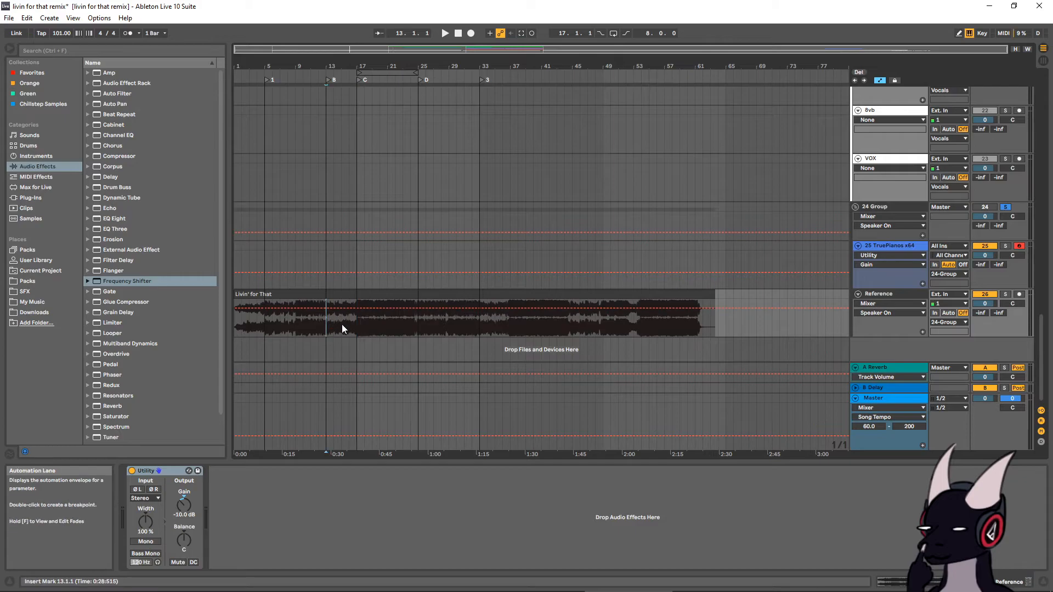
{"action": "key", "text": "space"}
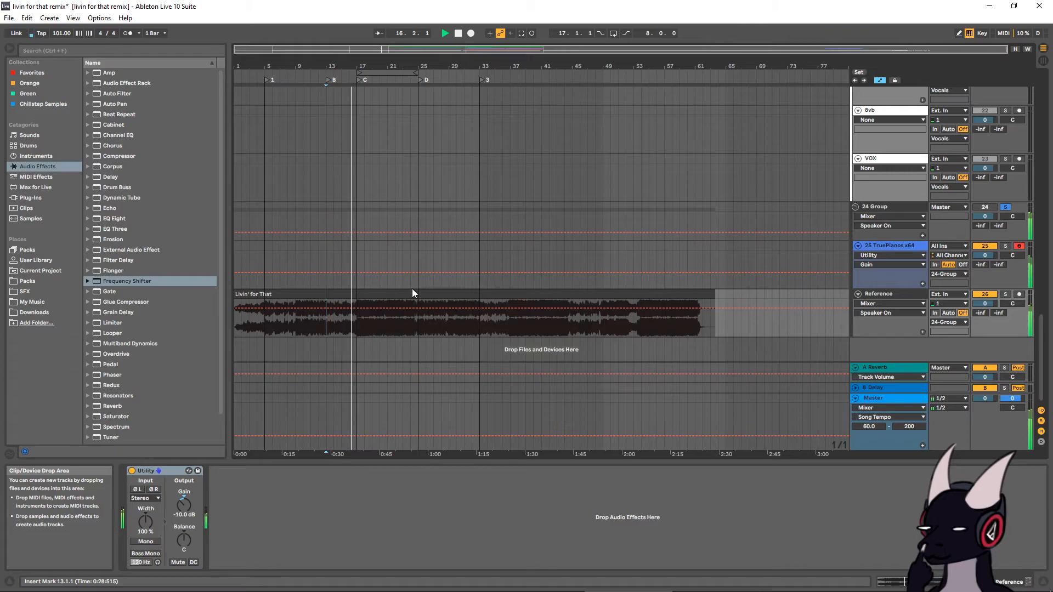
{"action": "key", "text": "space"}
{"action": "key", "text": "space"}
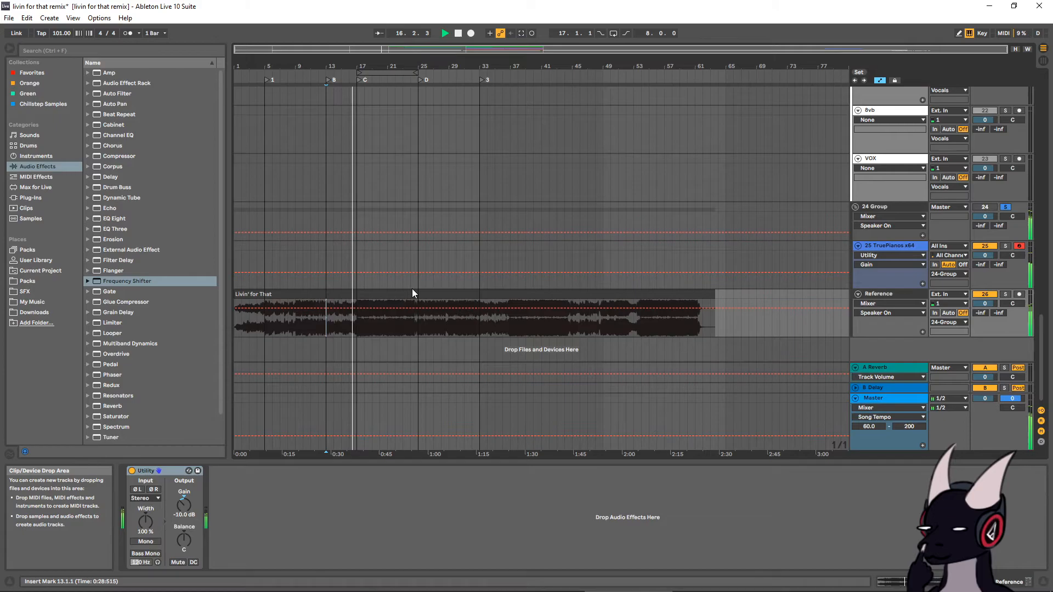
{"action": "key", "text": "space"}
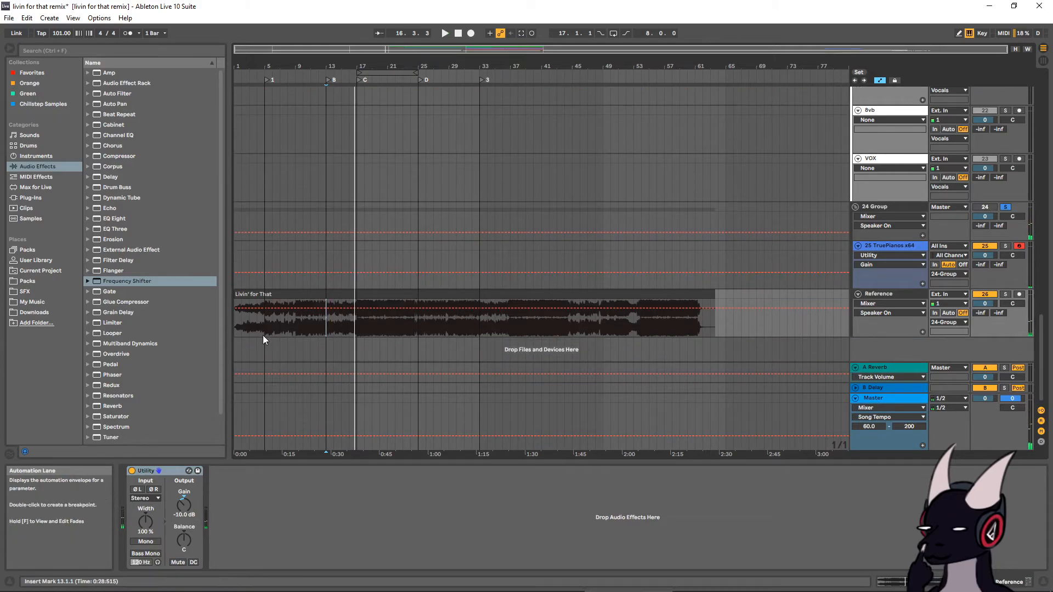
Turn off the reference solo and insert an empty MIDI clip on the Main Saw track from bar 13 to bar 17
{"action": "key", "text": "ctrl+z"}
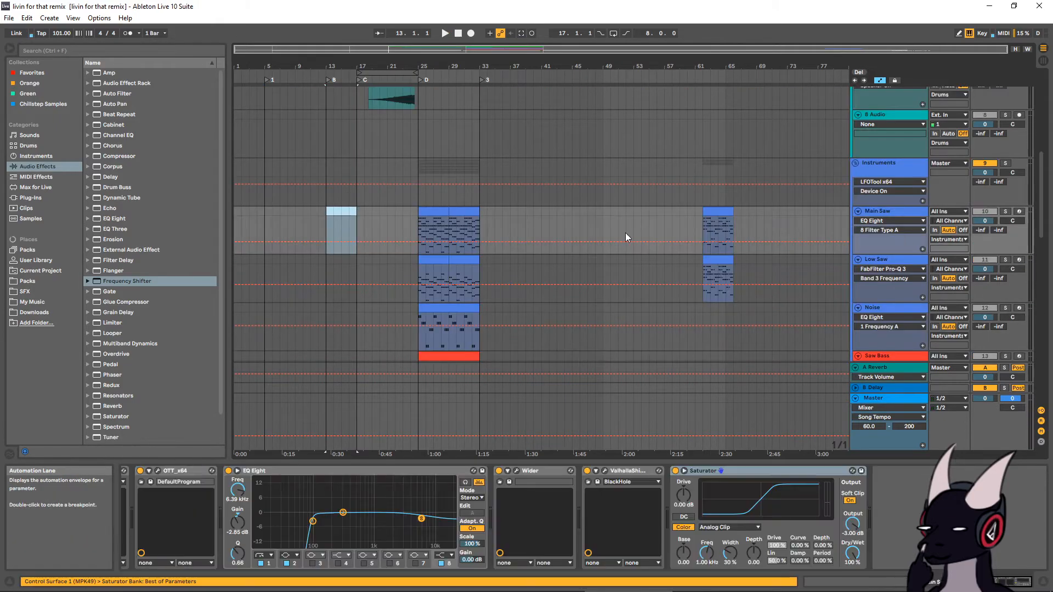
{"action": "left_click", "coordinate": [1004, 163]}
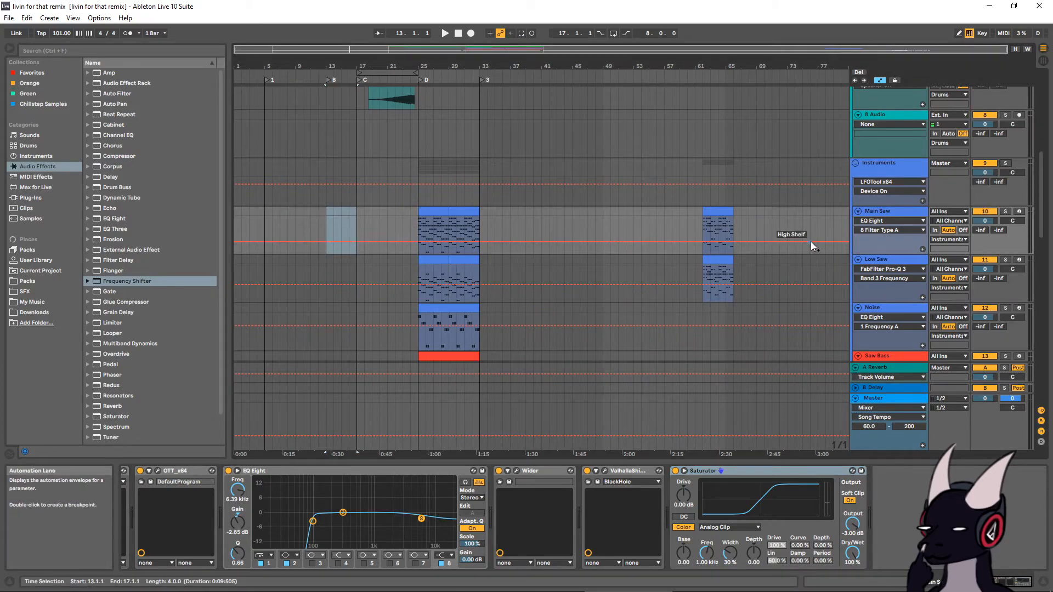
{"action": "left_click", "coordinate": [335, 209]}
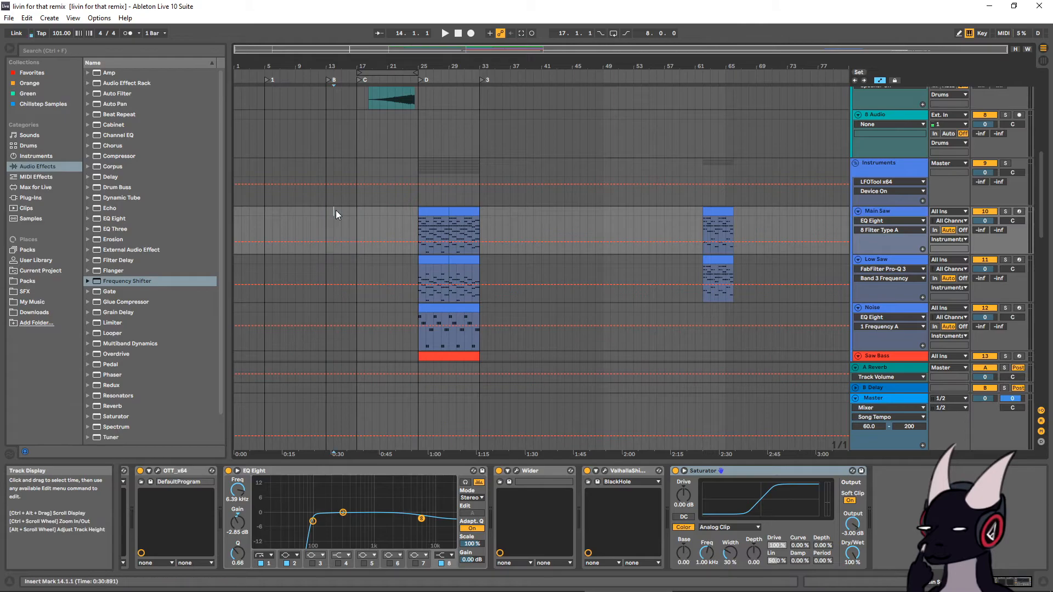
{"action": "left_click", "coordinate": [352, 213]}
{"action": "left_click_drag", "start_coordinate": [355, 214], "coordinate": [328, 213]}
{"action": "key", "text": "ctrl+shift+m"}
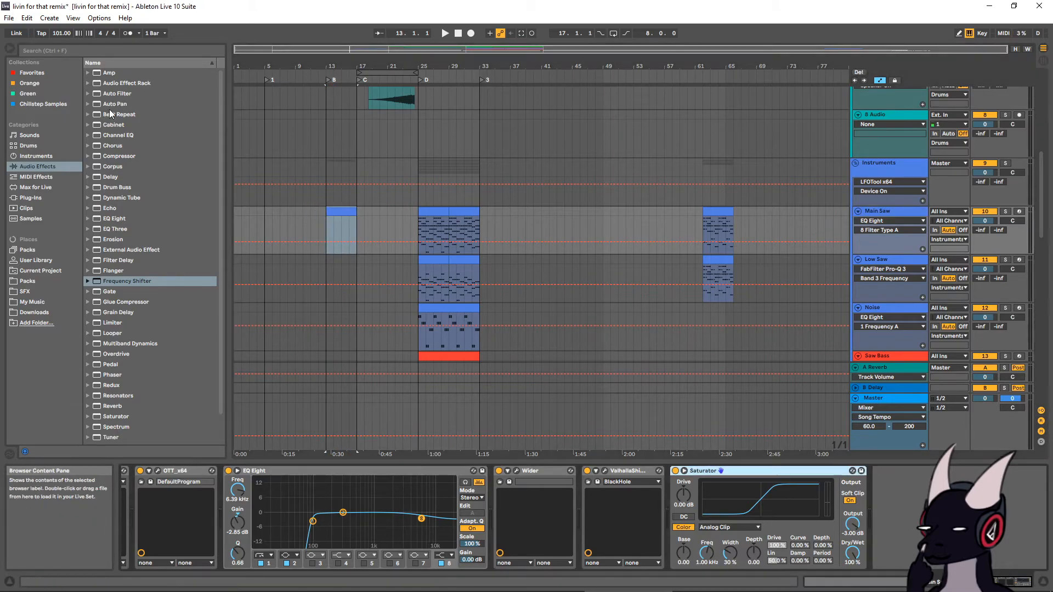
Add an Auto Filter at the end of the Main Saw track's device chain and arm the track for recording
{"action": "left_click", "coordinate": [117, 85]}
{"action": "left_click_drag", "start_coordinate": [118, 93], "coordinate": [139, 106]}
{"action": "left_click_drag", "start_coordinate": [925, 494], "coordinate": [925, 494]}
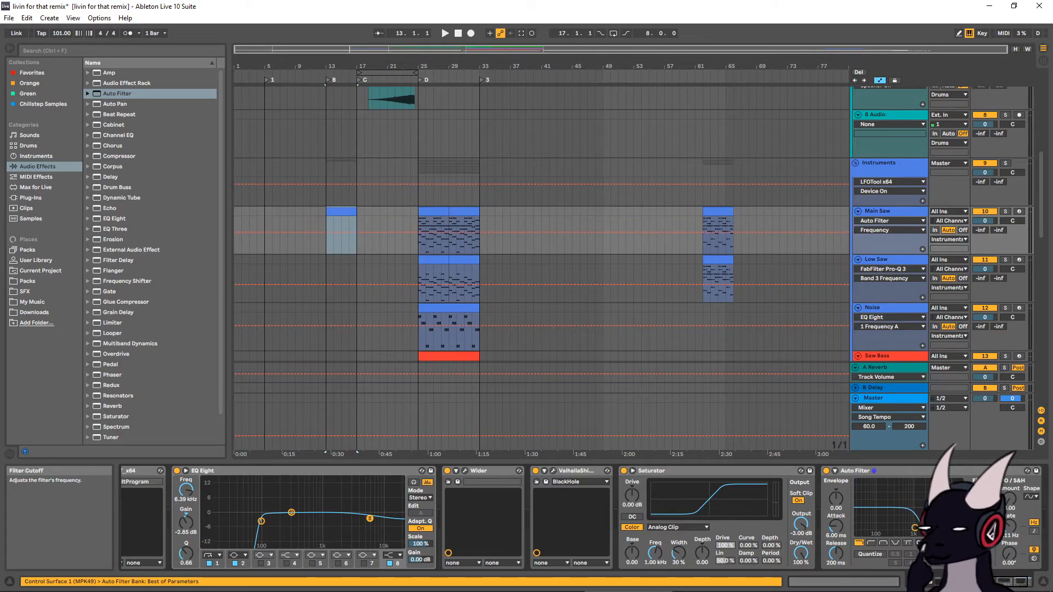
{"action": "left_click", "coordinate": [1019, 211]}
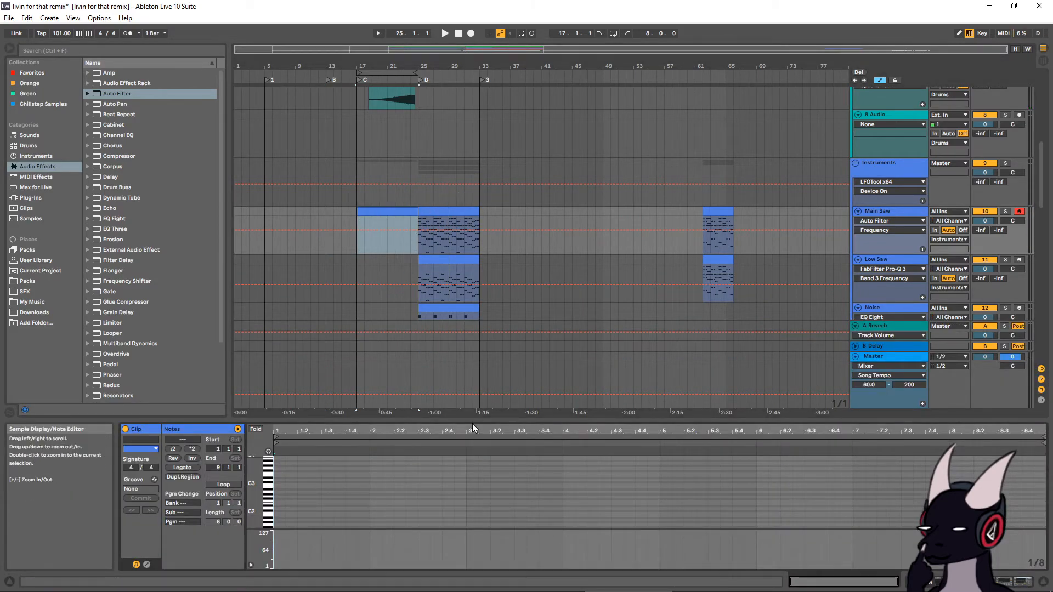
Fill the Main Saw clip from bar 17 to bar 25 with sustained chords and play it
{"action": "left_click_drag", "start_coordinate": [477, 419], "coordinate": [503, 305]}
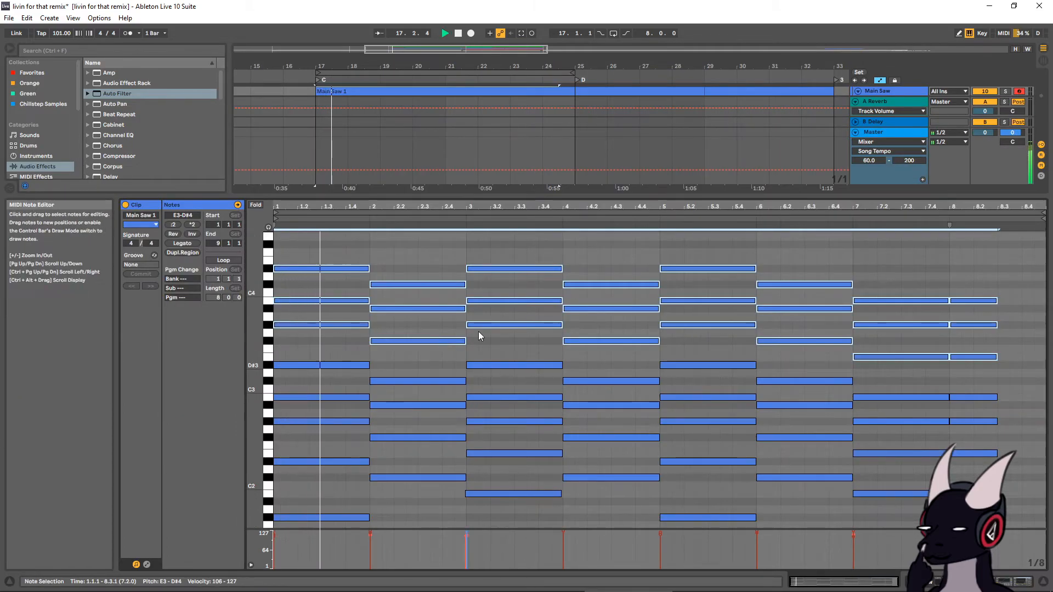
{"action": "left_click_drag", "start_coordinate": [498, 197], "coordinate": [495, 346]}
{"action": "scroll", "coordinate": [486, 154], "scroll_direction": "up", "scroll_amount": 2}
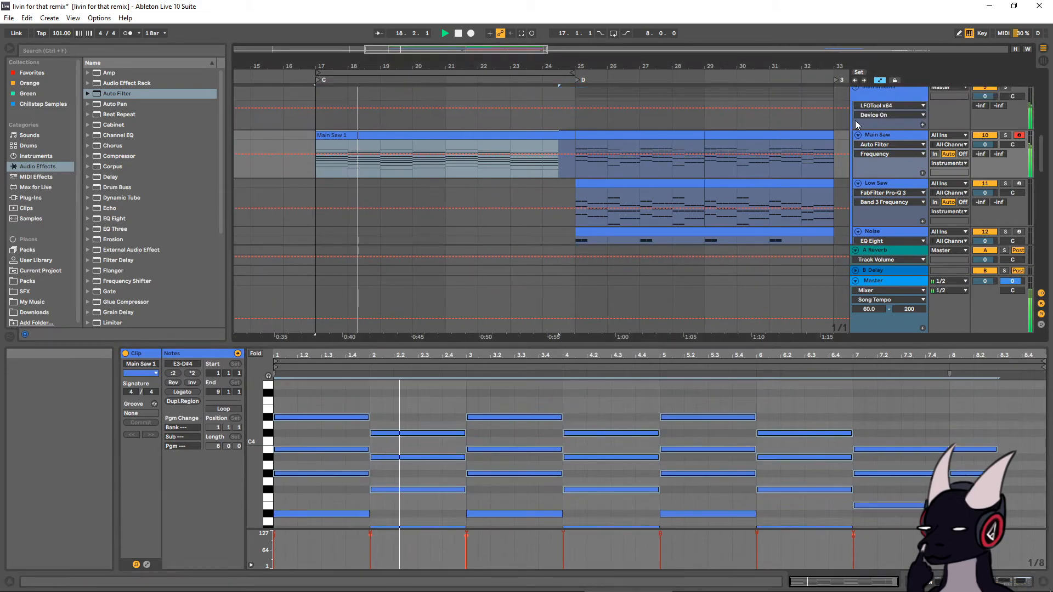
With a 1/2 grid, automate Main Saw's Auto Filter Frequency in a rising curve from bar 21 to bar 24.3 and play it
{"action": "left_click", "coordinate": [872, 125]}
{"action": "left_click", "coordinate": [878, 135]}
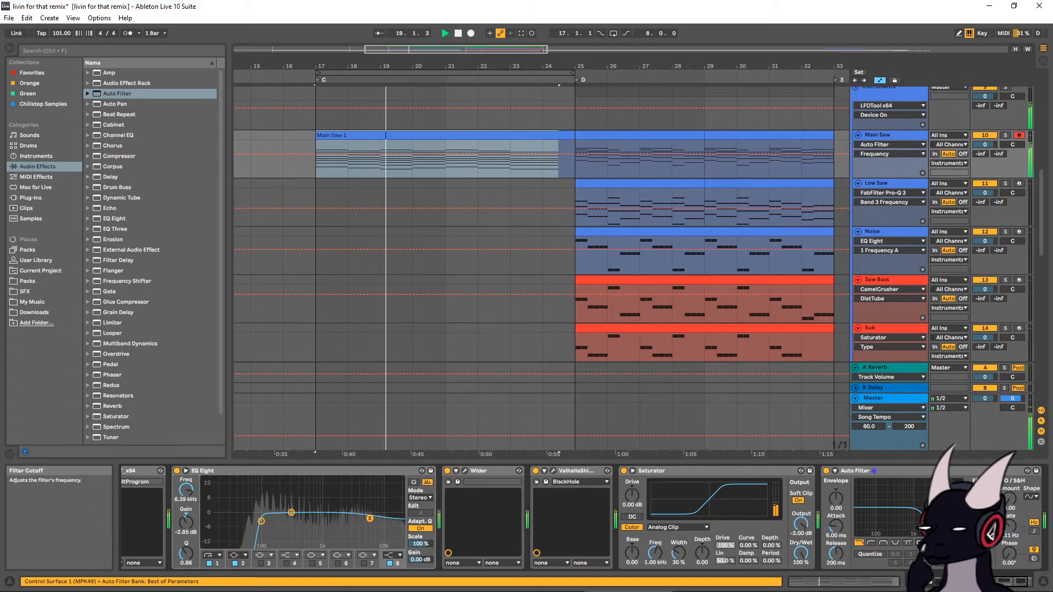
{"action": "left_click", "coordinate": [442, 154]}
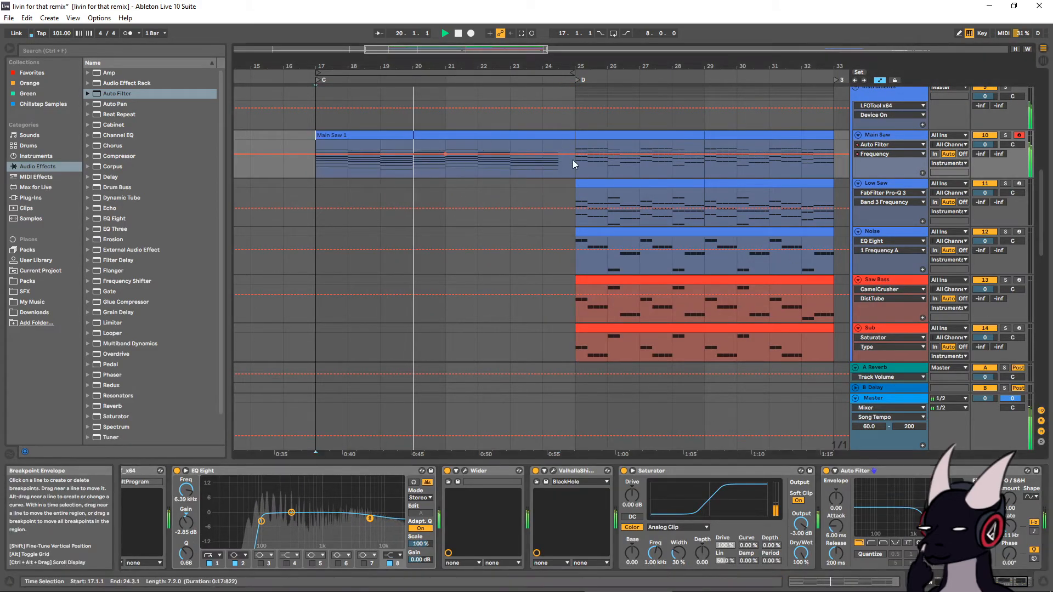
{"action": "right_click", "coordinate": [558, 156]}
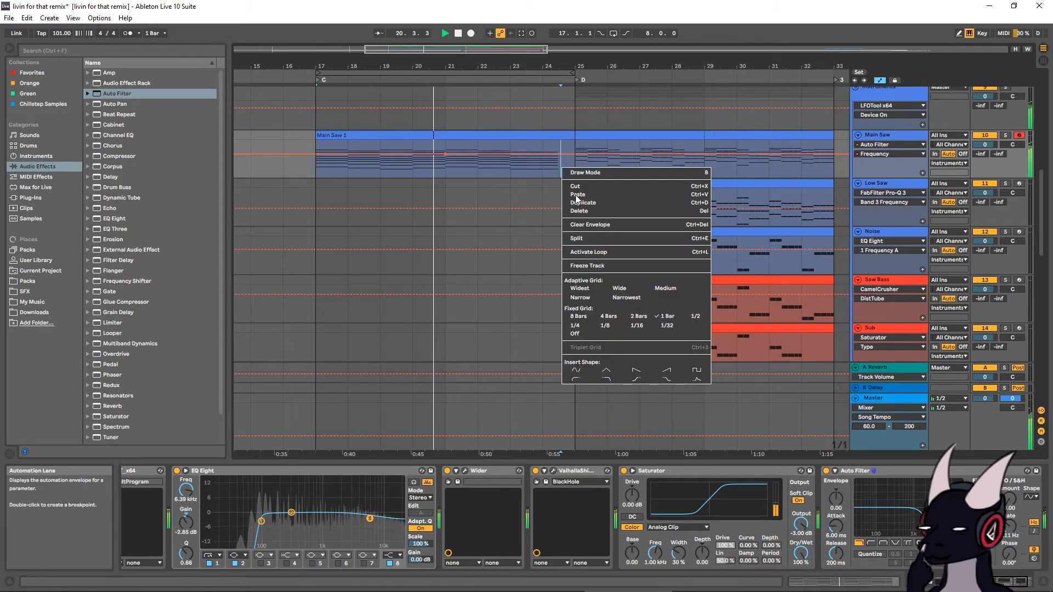
{"action": "left_click", "coordinate": [688, 319]}
{"action": "left_click_drag", "start_coordinate": [558, 155], "coordinate": [513, 155]}
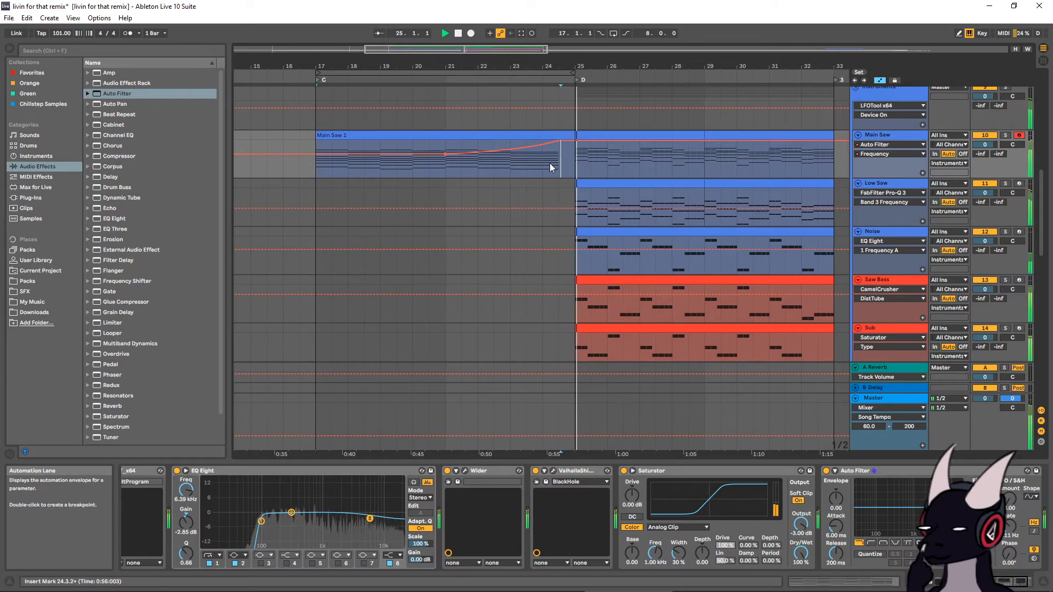
{"action": "key", "text": "space"}
Copy the section C part to Low Saw, Saw Bass and Sub, and ramp both basses' Utility Gain up from -15 dB between bars 17 and 24
{"action": "left_click_drag", "start_coordinate": [505, 176], "coordinate": [456, 167]}
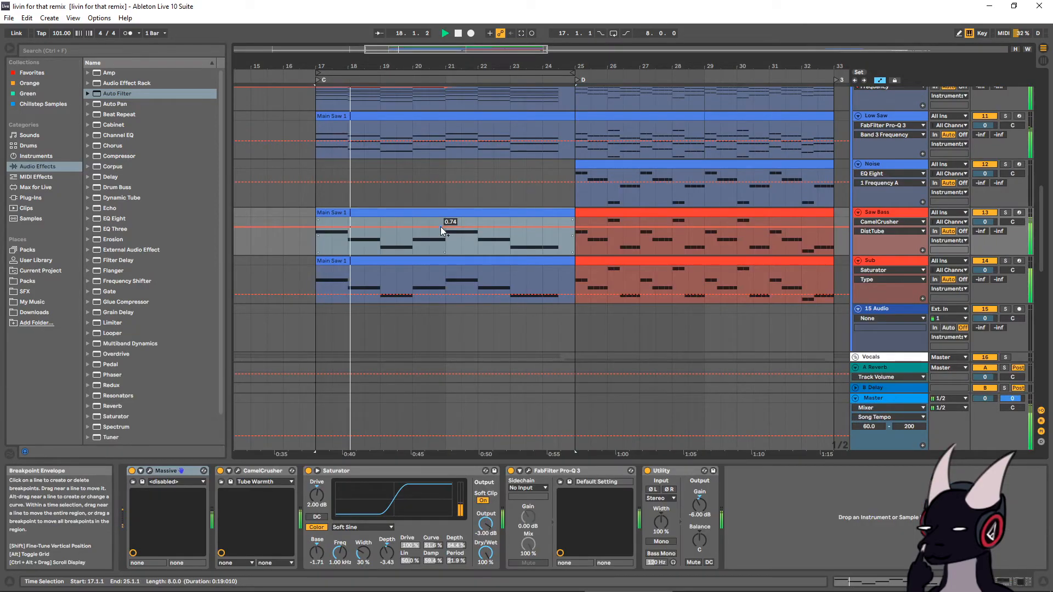
{"action": "left_click", "coordinate": [889, 212]}
{"action": "left_click", "coordinate": [891, 213]}
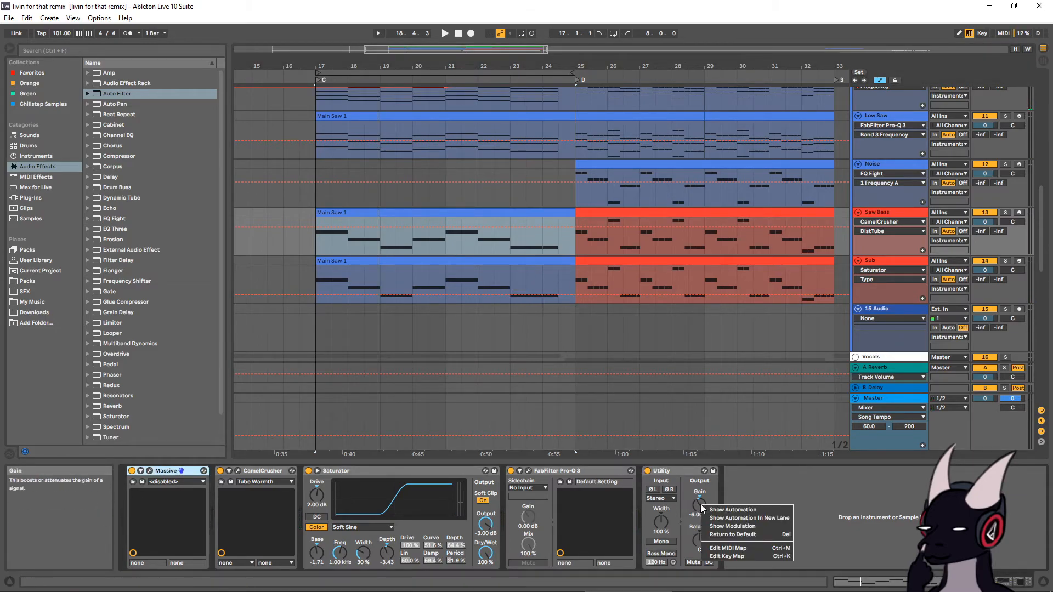
{"action": "left_click", "coordinate": [699, 504]}
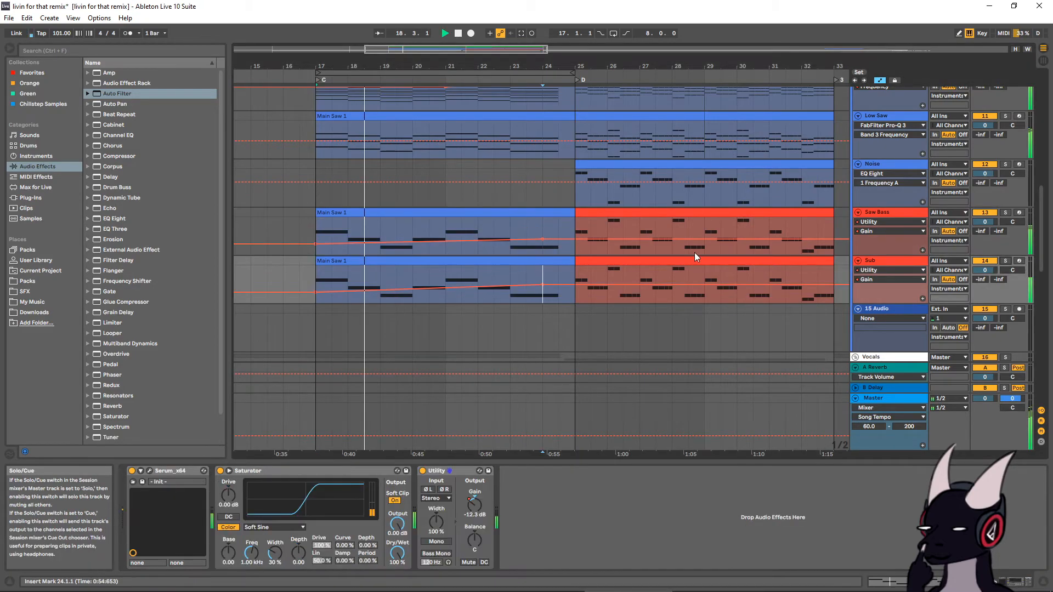
{"action": "left_click", "coordinate": [877, 213]}
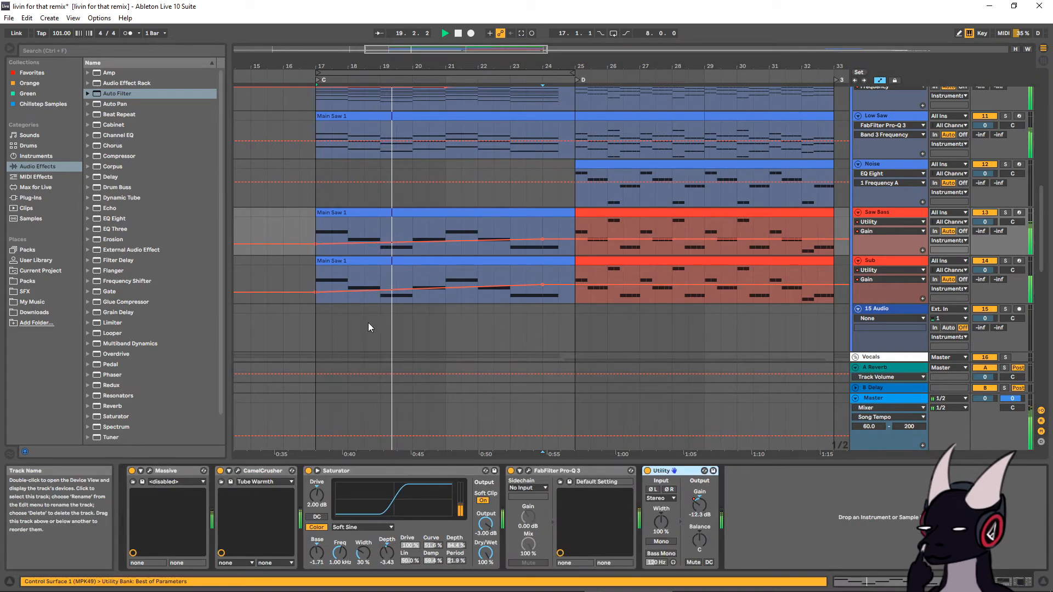
Copy the Low Saw track's Auto Filter to the end of the Saw Bass device chain
{"action": "left_click", "coordinate": [901, 116]}
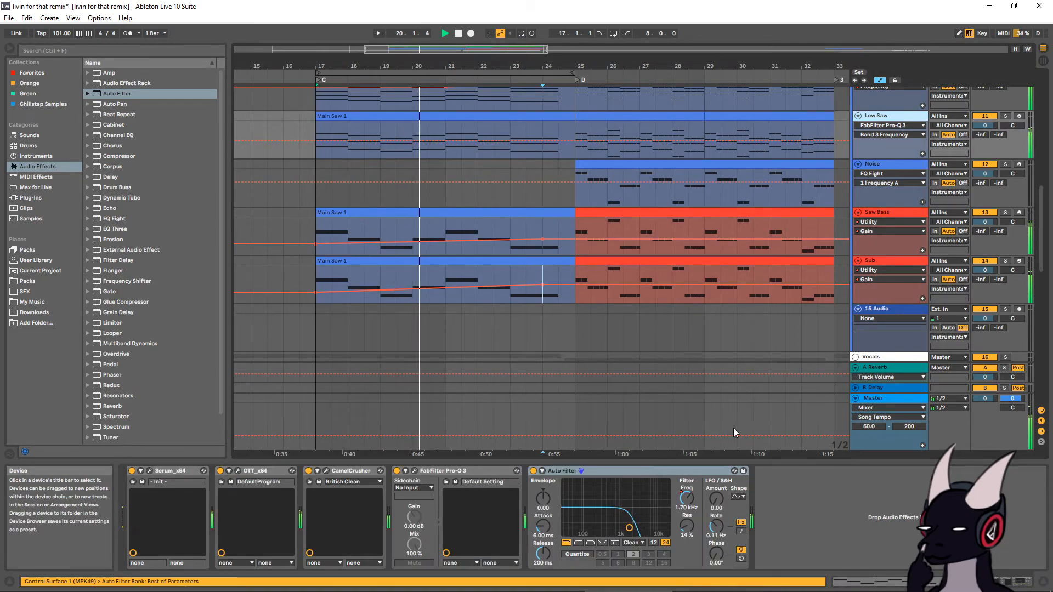
{"action": "left_click", "coordinate": [873, 236]}
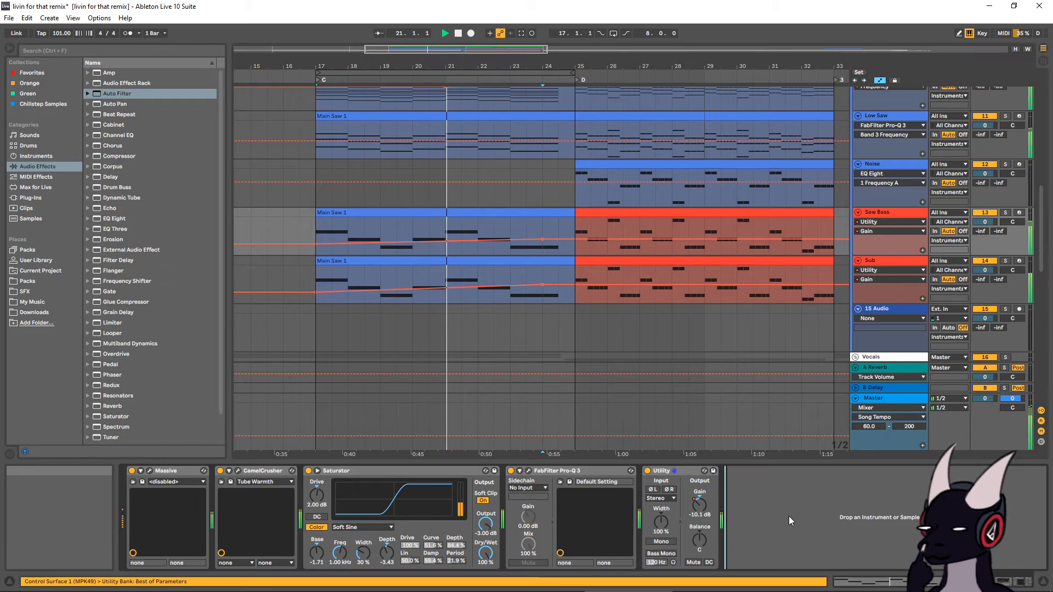
{"action": "left_click", "coordinate": [851, 486]}
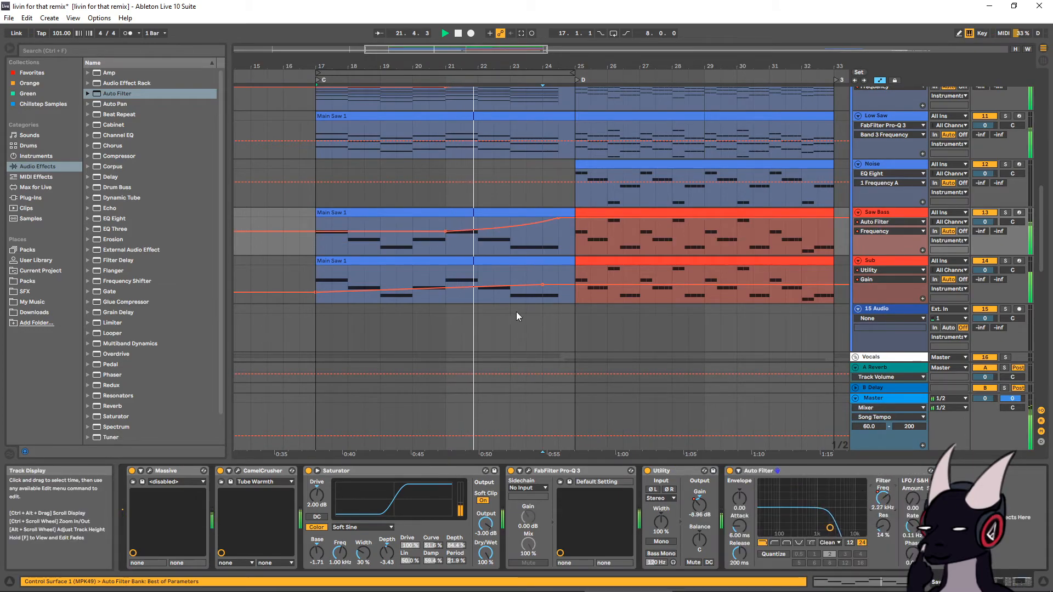
Delete and restore the Saw Bass Auto Filter, automate its Frequency from 157 Hz in a curve rising from bar 21, and play section C
{"action": "key", "text": "space"}
{"action": "key", "text": "Delete"}
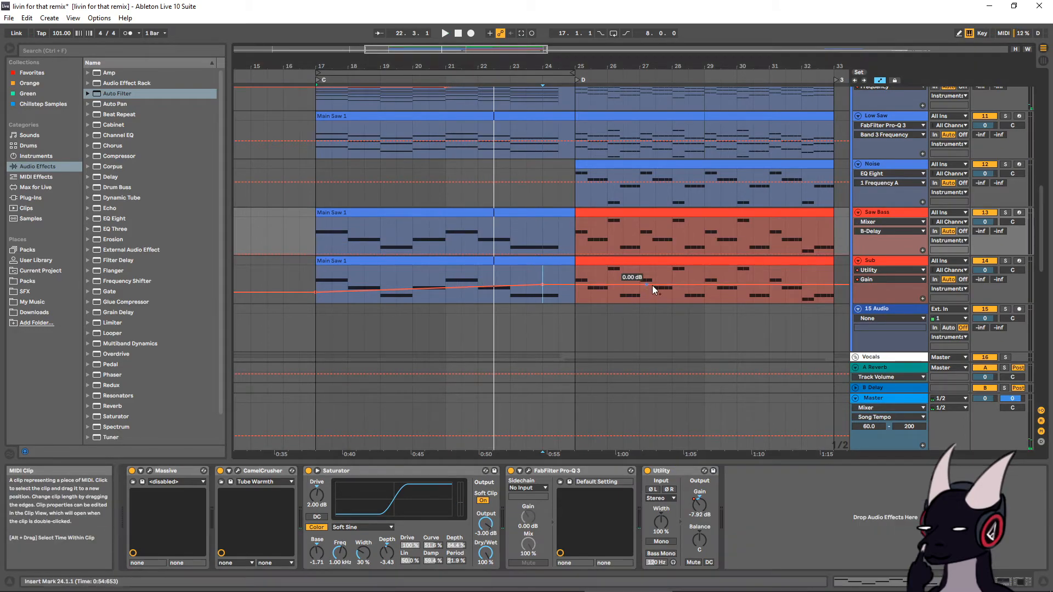
{"action": "left_click", "coordinate": [804, 509]}
{"action": "key", "text": "ctrl+z"}
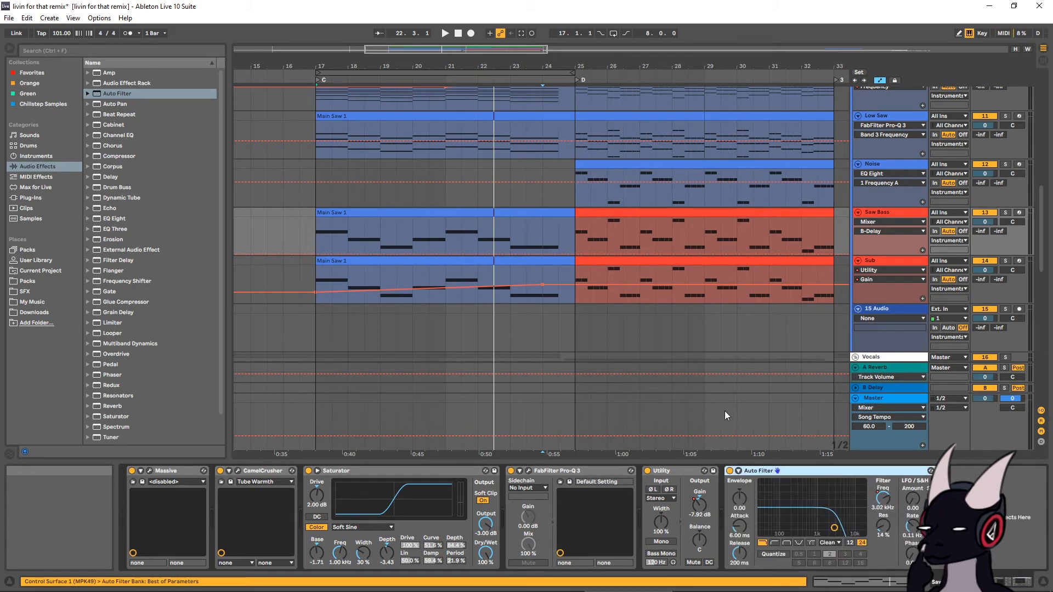
{"action": "left_click_drag", "start_coordinate": [446, 231], "coordinate": [445, 244]}
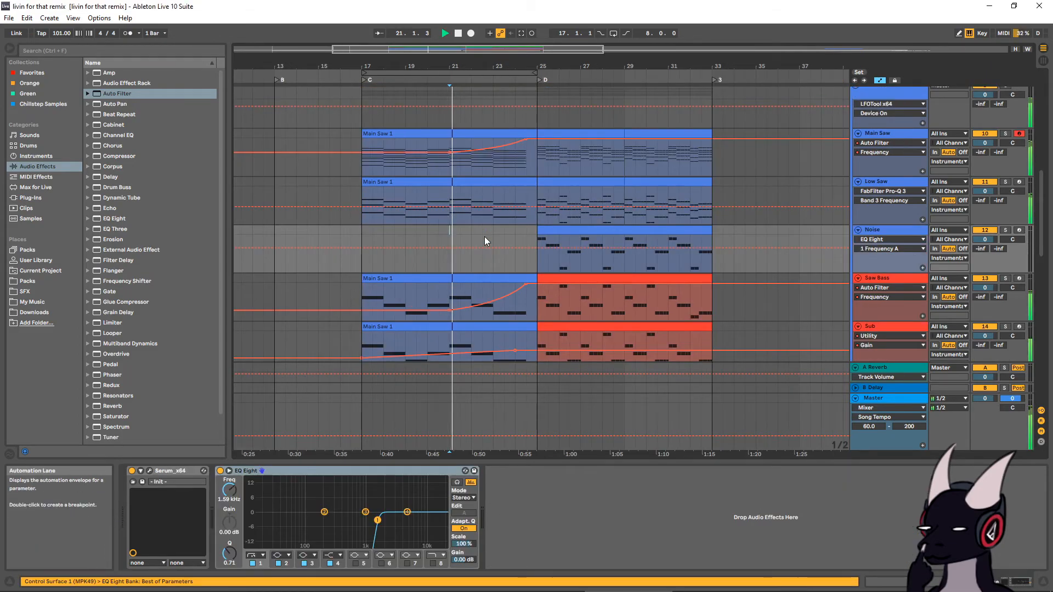
{"action": "scroll", "coordinate": [485, 236], "scroll_direction": "down", "scroll_amount": 3}
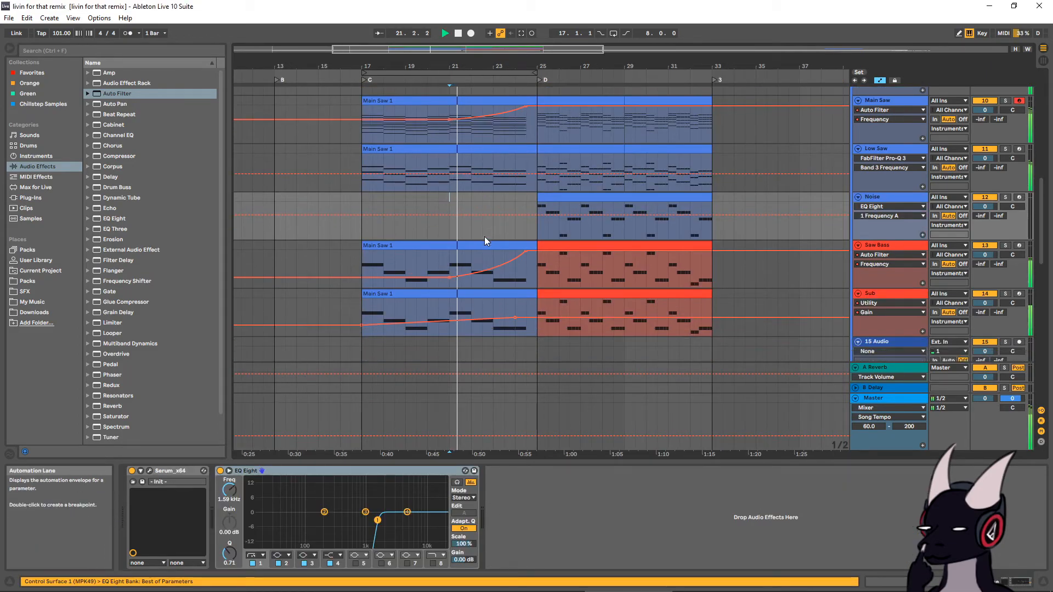
{"action": "left_click", "coordinate": [491, 270]}
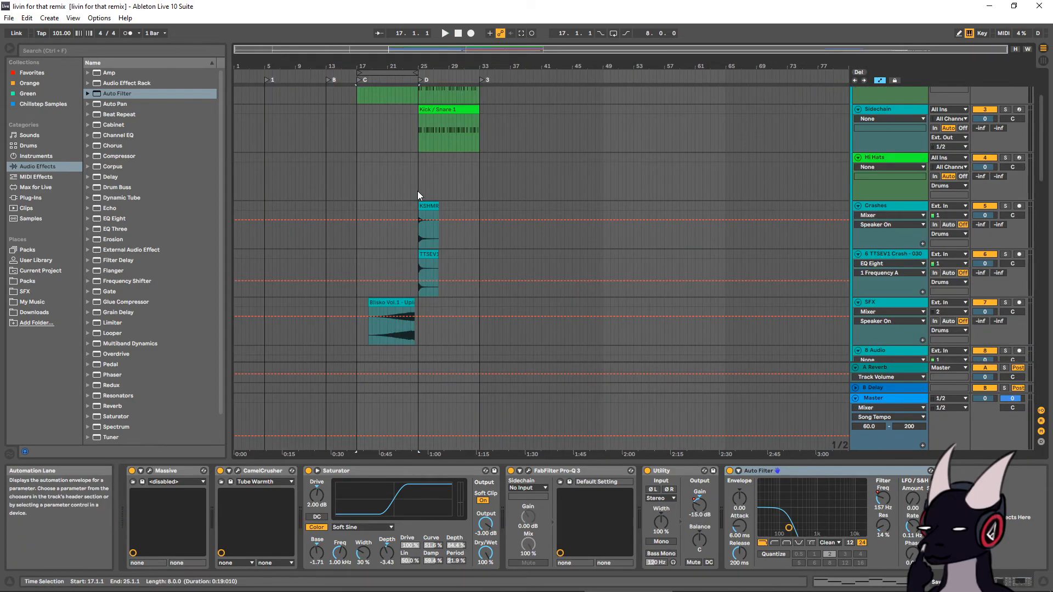
Copy the Main Saw, Low Saw, Saw Bass and Sub parts from section C into section B, bars 13 to 17, and save the project
{"action": "scroll", "coordinate": [418, 193], "scroll_direction": "down", "scroll_amount": 5}
{"action": "scroll", "coordinate": [416, 200], "scroll_direction": "down", "scroll_amount": 3}
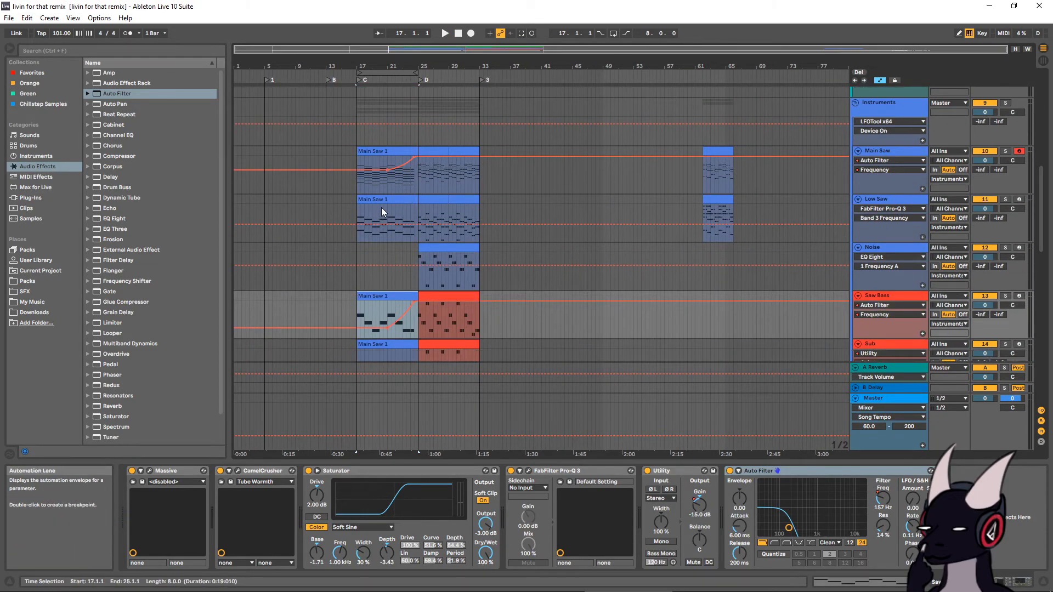
{"action": "left_click_drag", "start_coordinate": [382, 214], "coordinate": [338, 140]}
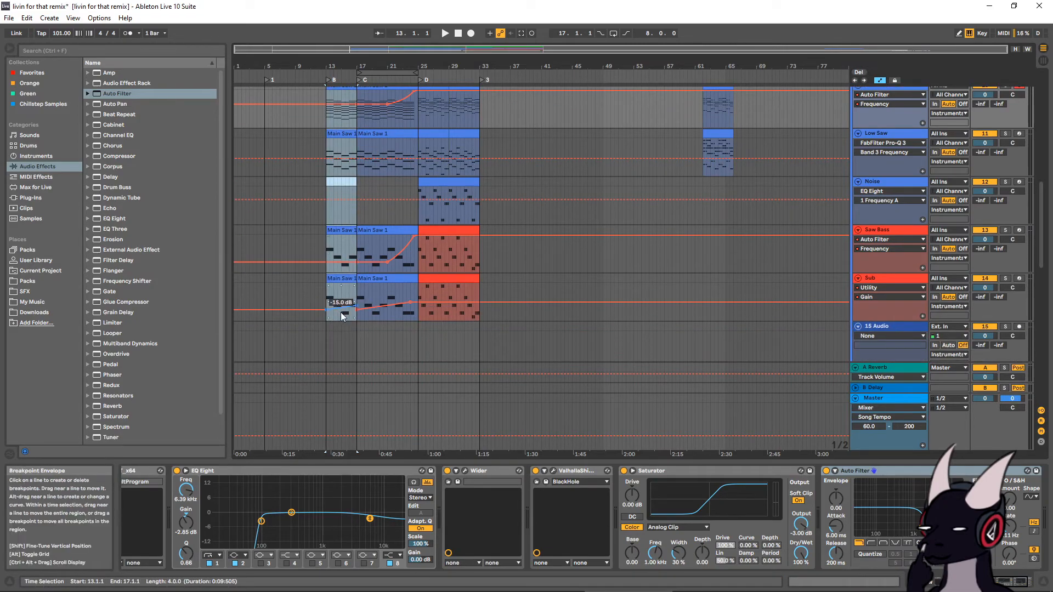
{"action": "left_click", "coordinate": [351, 315]}
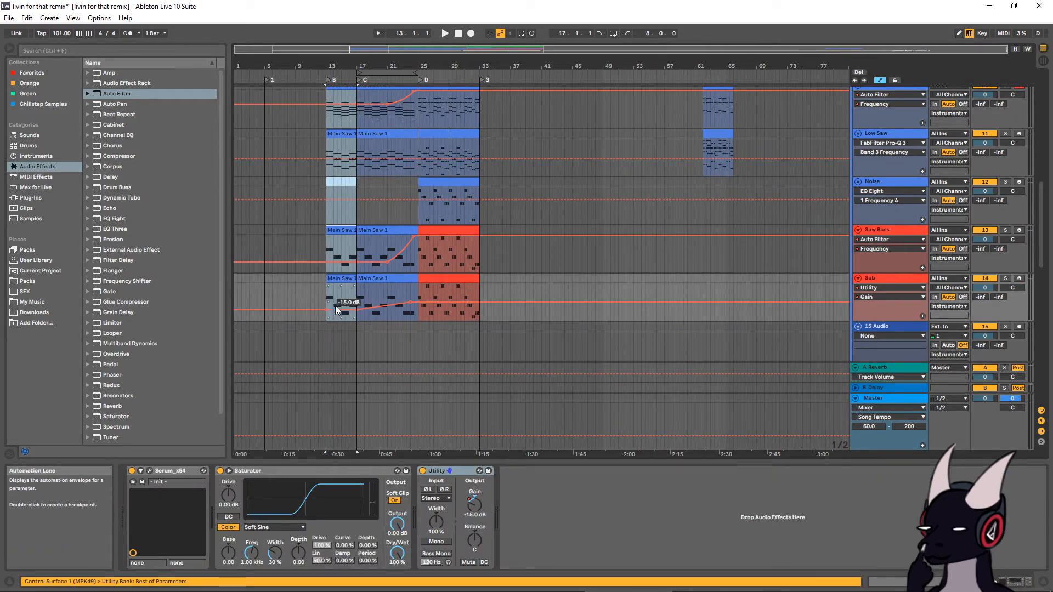
{"action": "scroll", "coordinate": [329, 274], "scroll_direction": "up", "scroll_amount": 2}
{"action": "left_click", "coordinate": [340, 189]}
{"action": "key", "text": "ctrl+s"}
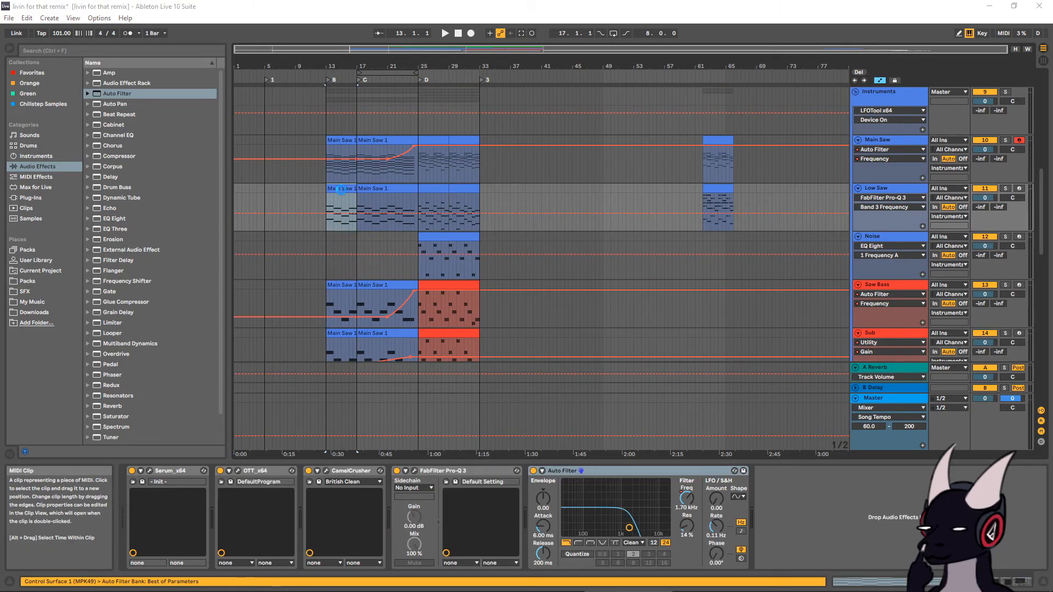
Copy all the section C instrument clips from Main Saw to Sub into section 1, bars 5 to 13
{"action": "left_click", "coordinate": [392, 334]}
{"action": "left_click", "coordinate": [396, 141], "text": "shift"}
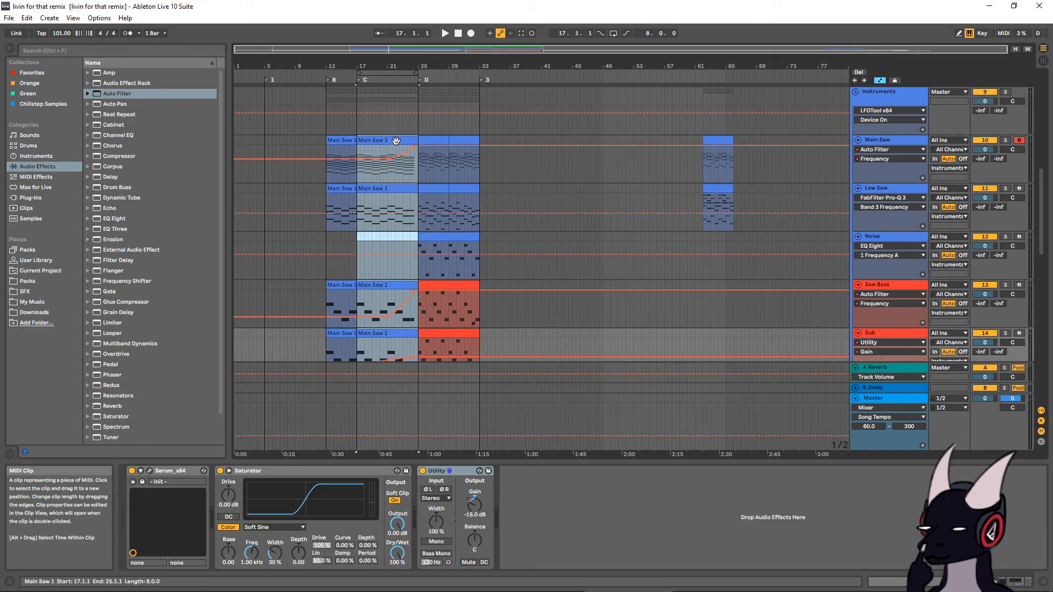
{"action": "left_click_drag", "start_coordinate": [396, 141], "coordinate": [296, 148]}
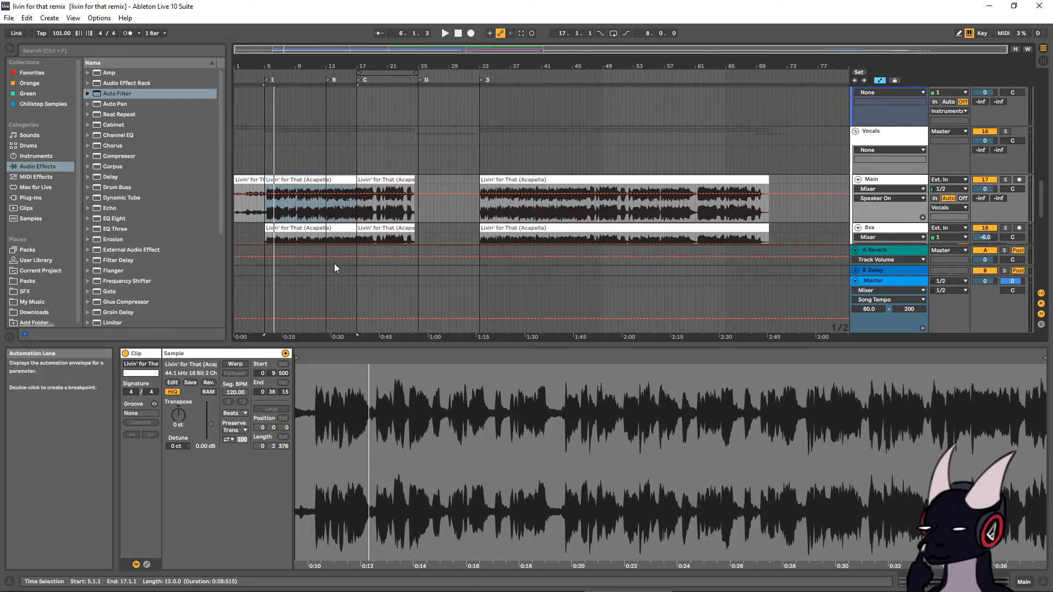
Set the sample start of the Main vocal clip at bar 5 to 0:9:700 and play it from there
{"action": "key", "text": "space"}
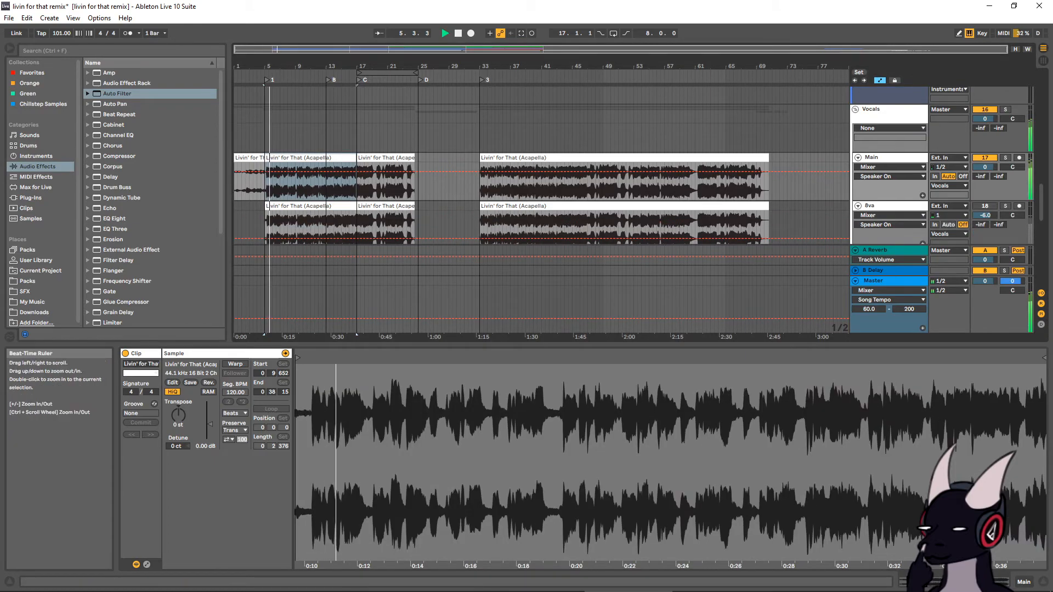
{"action": "left_click_drag", "start_coordinate": [266, 66], "coordinate": [274, 127]}
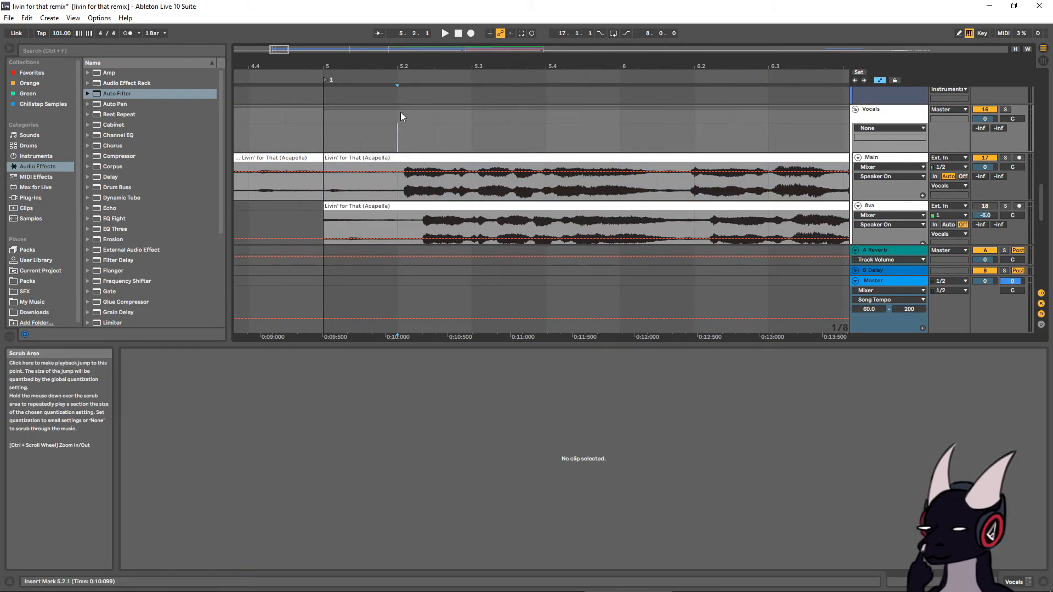
{"action": "left_click", "coordinate": [400, 158]}
{"action": "left_click_drag", "start_coordinate": [283, 373], "coordinate": [283, 362]}
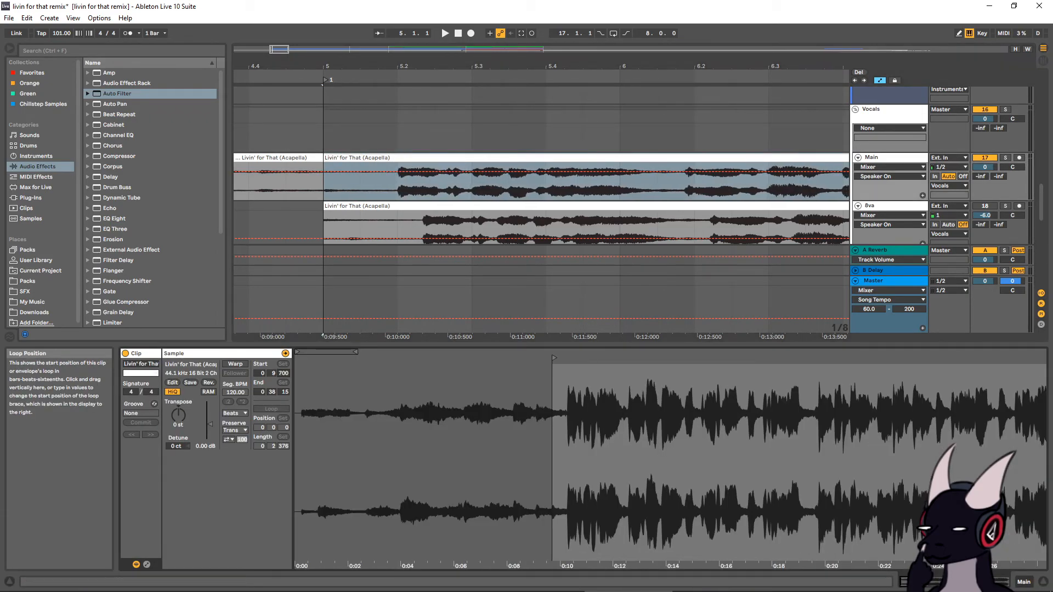
{"action": "left_click", "coordinate": [322, 187]}
{"action": "key", "text": "space"}
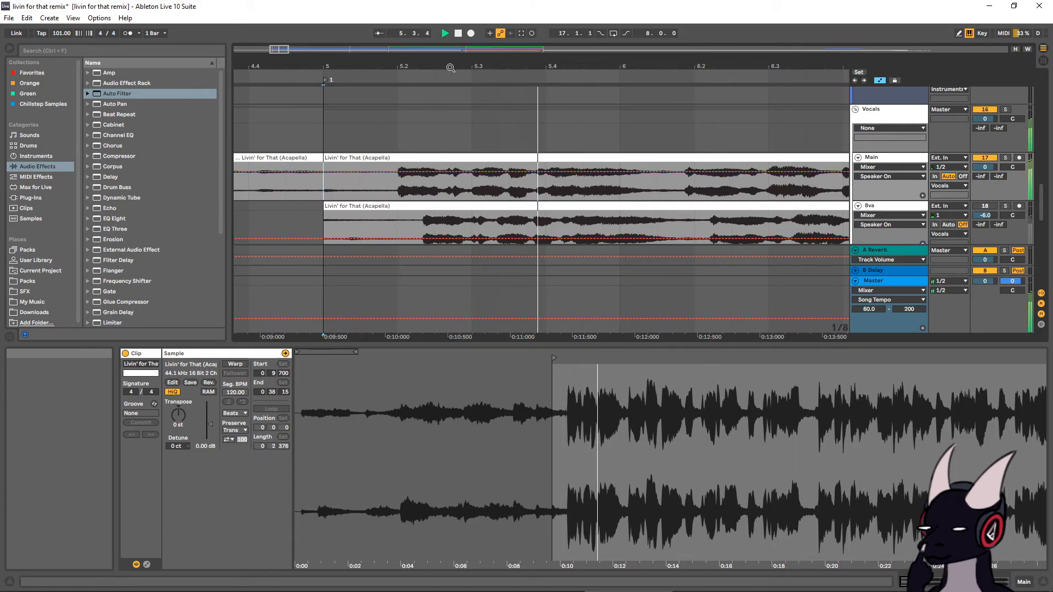
Play the vocals around section B and examine how the Main vocal's waveform lines up with bar 13
{"action": "left_click_drag", "start_coordinate": [451, 67], "coordinate": [448, 53]}
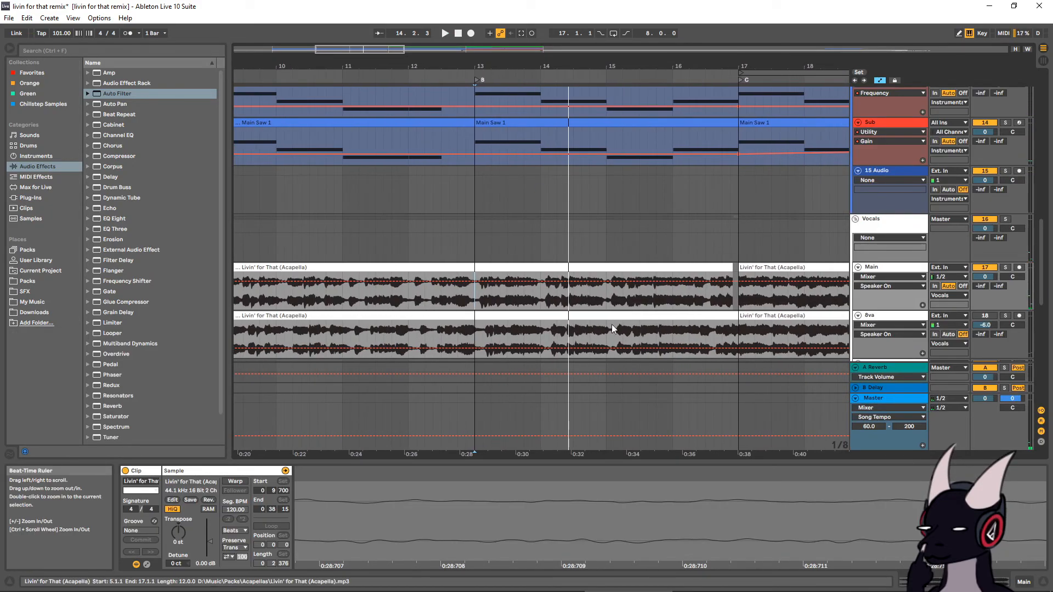
{"action": "mouse_move", "coordinate": [424, 66]}
{"action": "left_mouse_down"}
{"action": "mouse_move", "coordinate": [428, 53]}
{"action": "mouse_move", "coordinate": [401, 49]}
{"action": "mouse_move", "coordinate": [411, 30]}
{"action": "mouse_move", "coordinate": [417, 68]}
{"action": "left_mouse_up"}
{"action": "left_click", "coordinate": [713, 299]}
{"action": "key", "text": "space"}
{"action": "left_click_drag", "start_coordinate": [720, 66], "coordinate": [544, 49]}
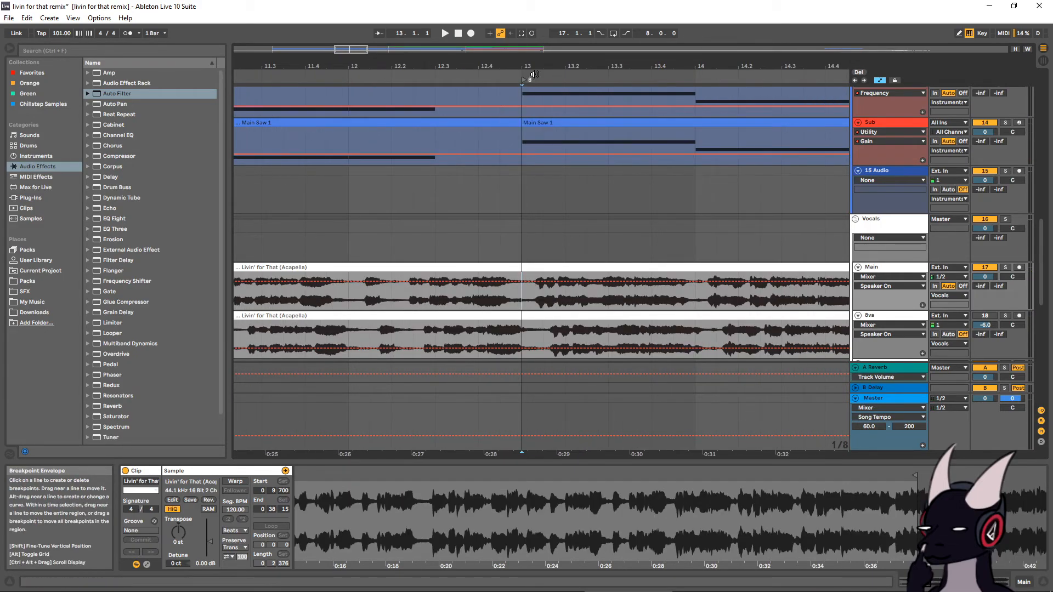
Try project tempos of 100 and 102 BPM, playing the vocals from bar 13
{"action": "left_click_drag", "start_coordinate": [534, 74], "coordinate": [531, 52]}
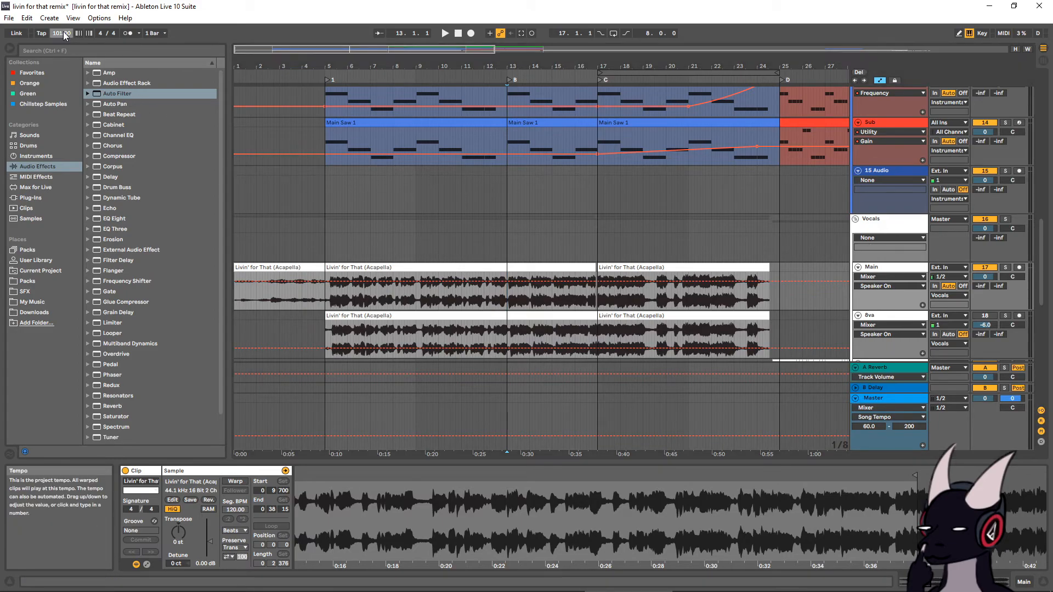
{"action": "key", "text": "Return"}
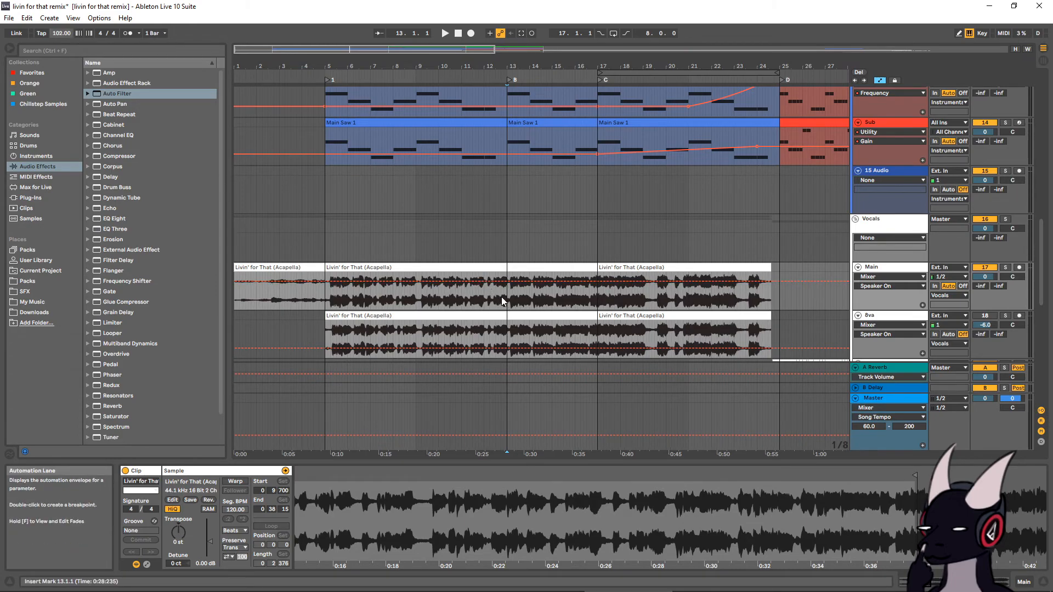
{"action": "key", "text": "space"}
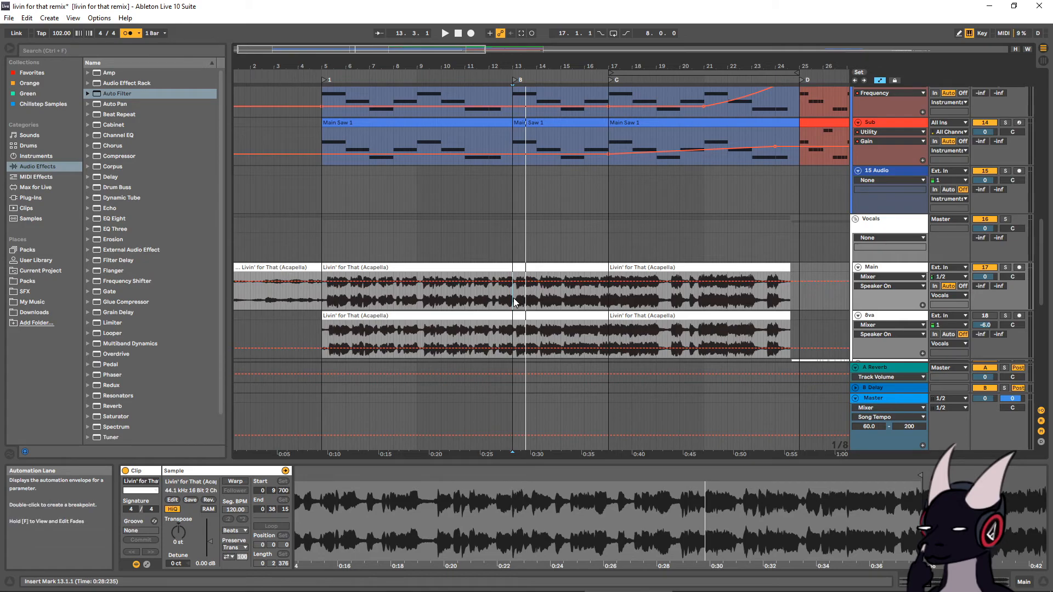
Switch to the browser, play the original "Livin' for That" on YouTube, and measure its tempo with the tap-BPM page
{"action": "mouse_move", "coordinate": [517, 66]}
{"action": "left_mouse_down"}
{"action": "mouse_move", "coordinate": [512, 109]}
{"action": "mouse_move", "coordinate": [494, 137]}
{"action": "mouse_move", "coordinate": [509, 83]}
{"action": "left_mouse_up"}
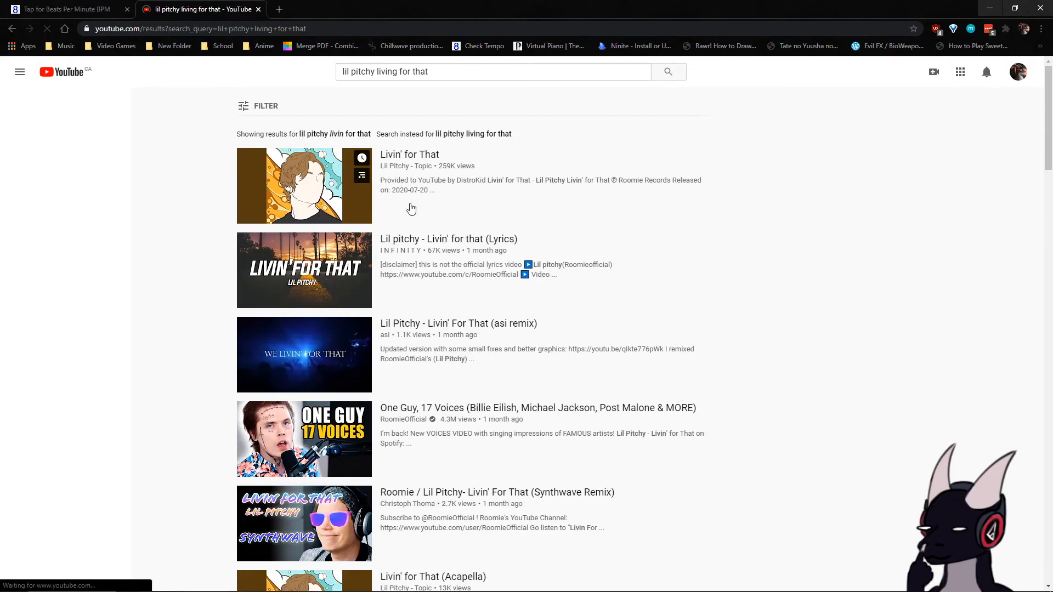
{"action": "left_click", "coordinate": [416, 158]}
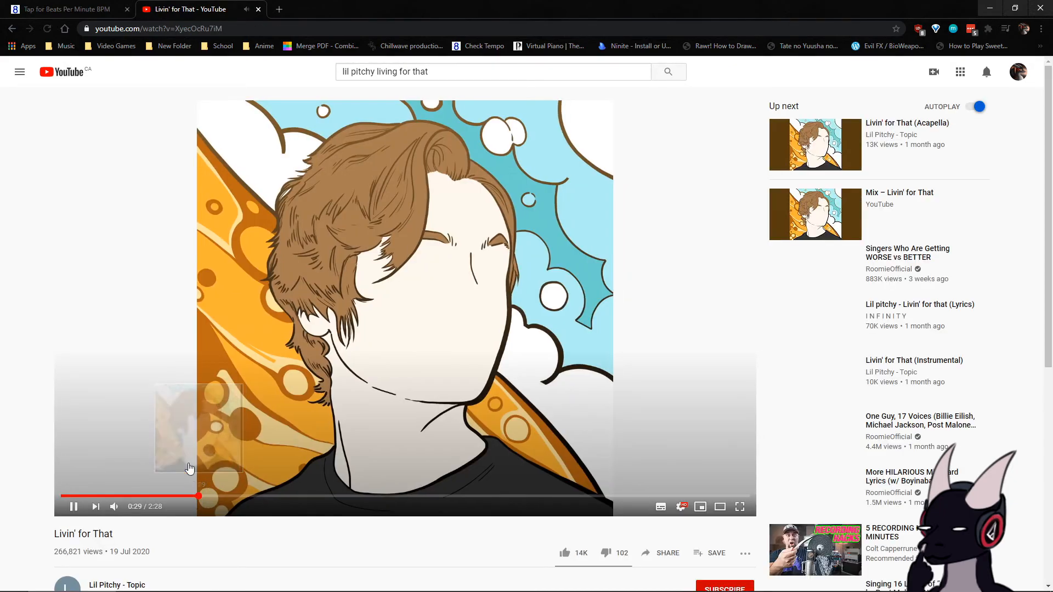
{"action": "left_click", "coordinate": [82, 10]}
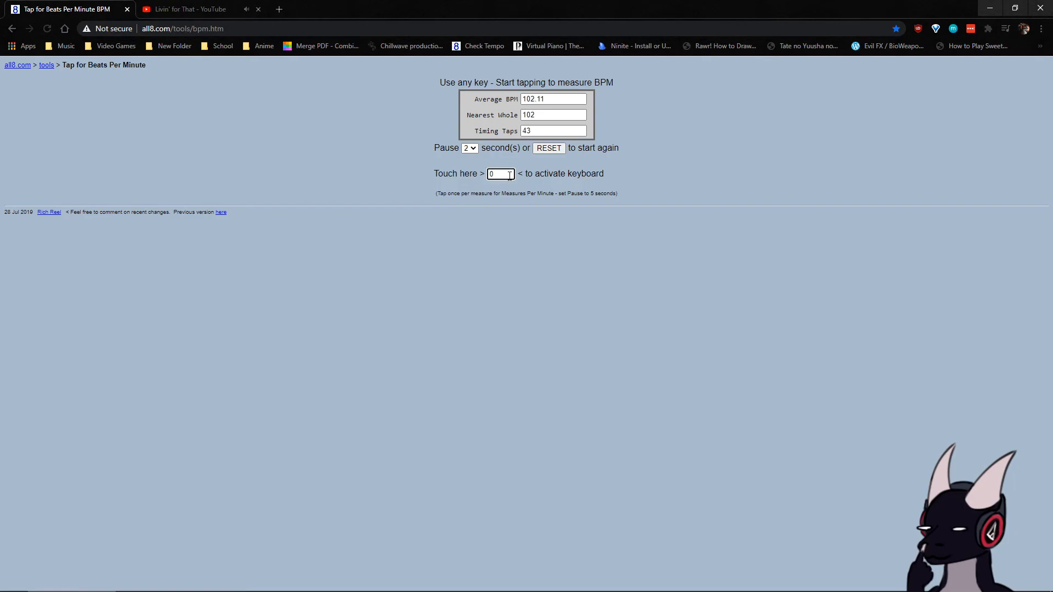
{"action": "left_click", "coordinate": [225, 10]}
{"action": "key", "text": "space"}
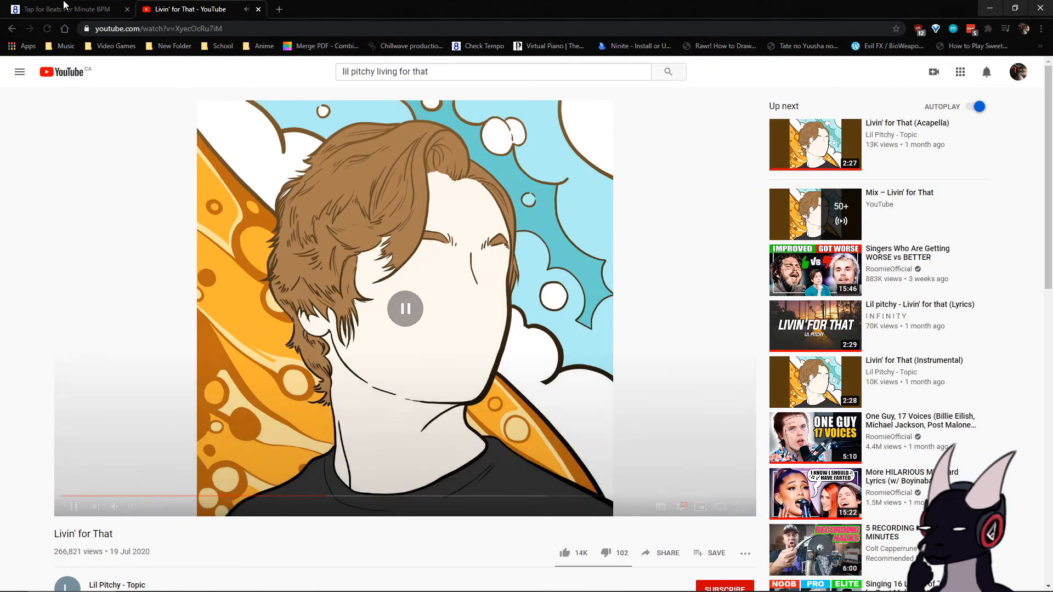
{"action": "left_click", "coordinate": [67, 7]}
{"action": "left_click", "coordinate": [461, 233]}
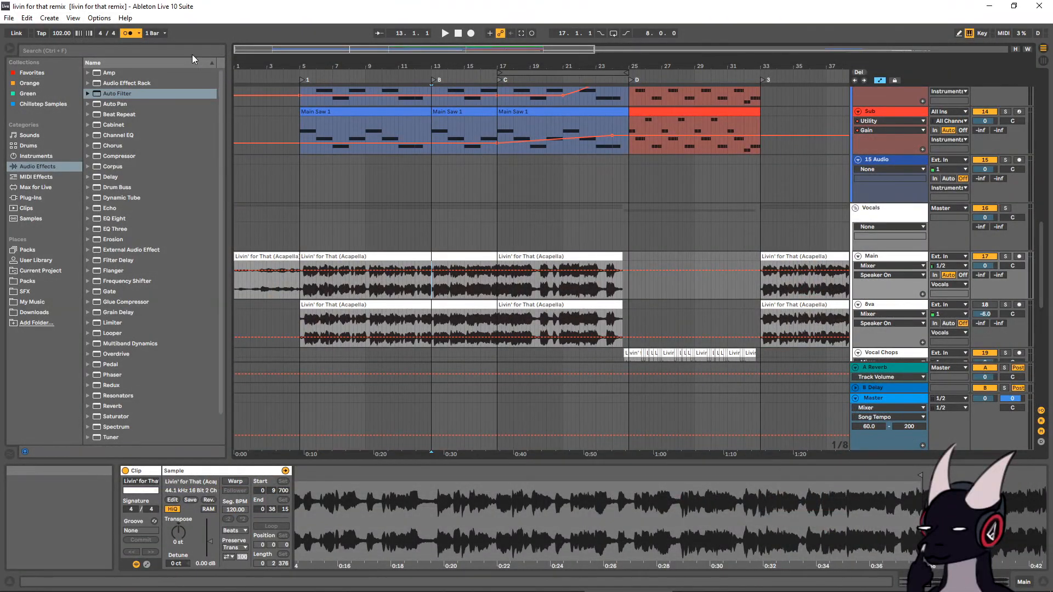
Return to Ableton Live, set the sample start of the Main vocal clip at bar 5 to 0:9:706, and play into bar 13
{"action": "left_click_drag", "start_coordinate": [306, 81], "coordinate": [369, 285]}
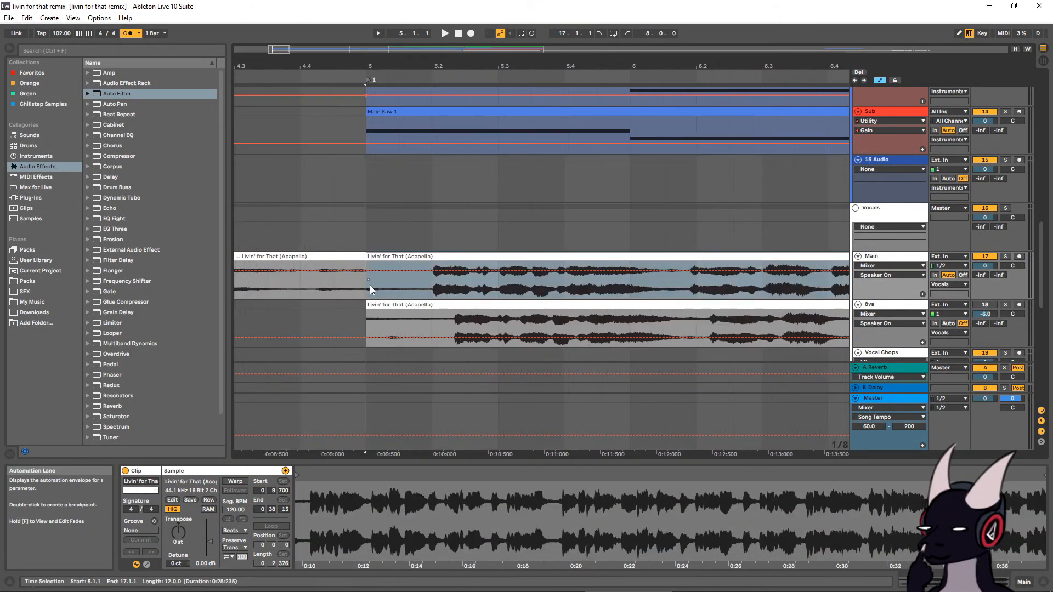
{"action": "left_click", "coordinate": [386, 257]}
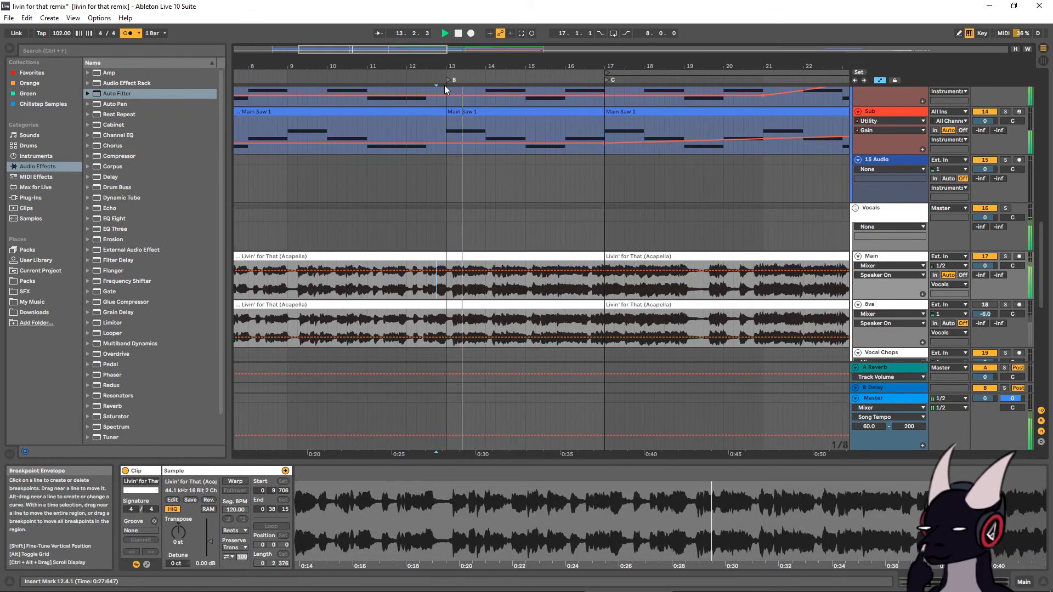
{"action": "left_click_drag", "start_coordinate": [451, 67], "coordinate": [464, 300]}
{"action": "key", "text": "space"}
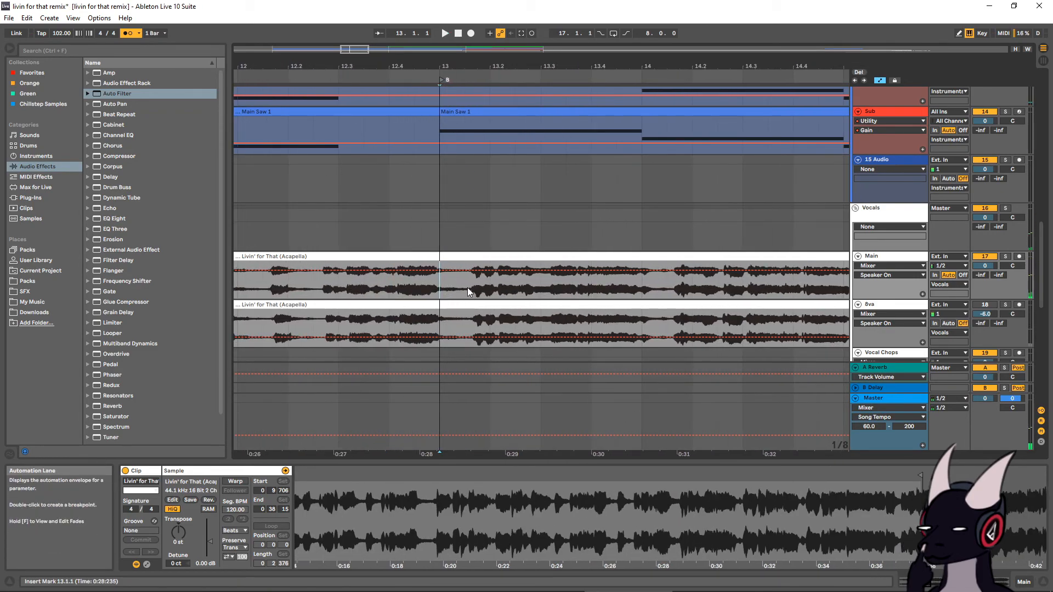
Split the Main vocal clip at 13.1.3 and play the vocals leading into section B
{"action": "left_click", "coordinate": [465, 283]}
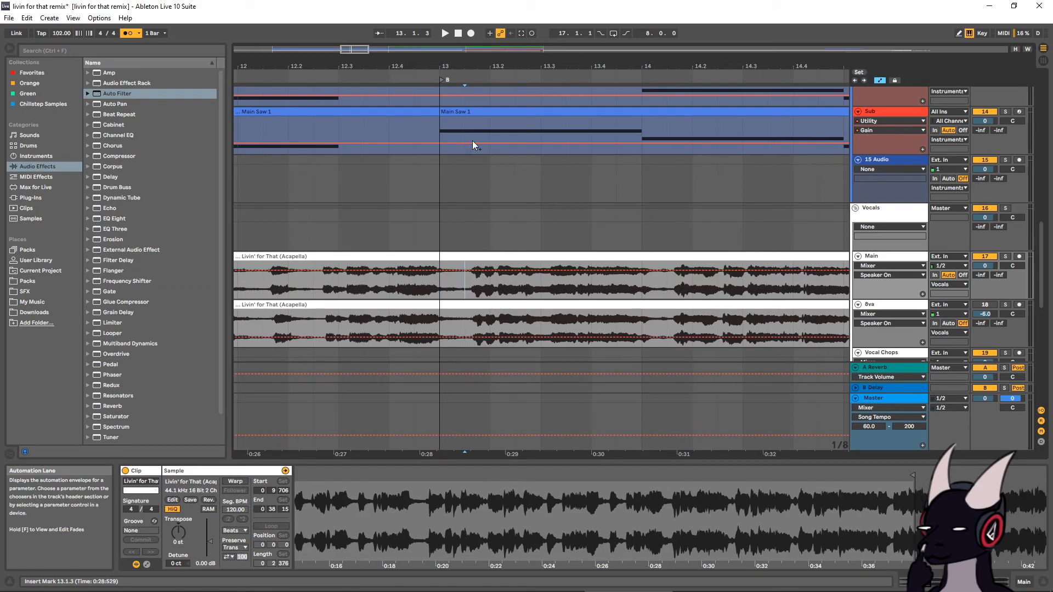
{"action": "key", "text": "ctrl+e"}
{"action": "mouse_move", "coordinate": [469, 63]}
{"action": "left_mouse_down"}
{"action": "mouse_move", "coordinate": [471, 124]}
{"action": "mouse_move", "coordinate": [487, 20]}
{"action": "left_mouse_up"}
{"action": "left_click", "coordinate": [396, 291]}
{"action": "key", "text": "space"}
{"action": "left_click_drag", "start_coordinate": [521, 73], "coordinate": [526, 16]}
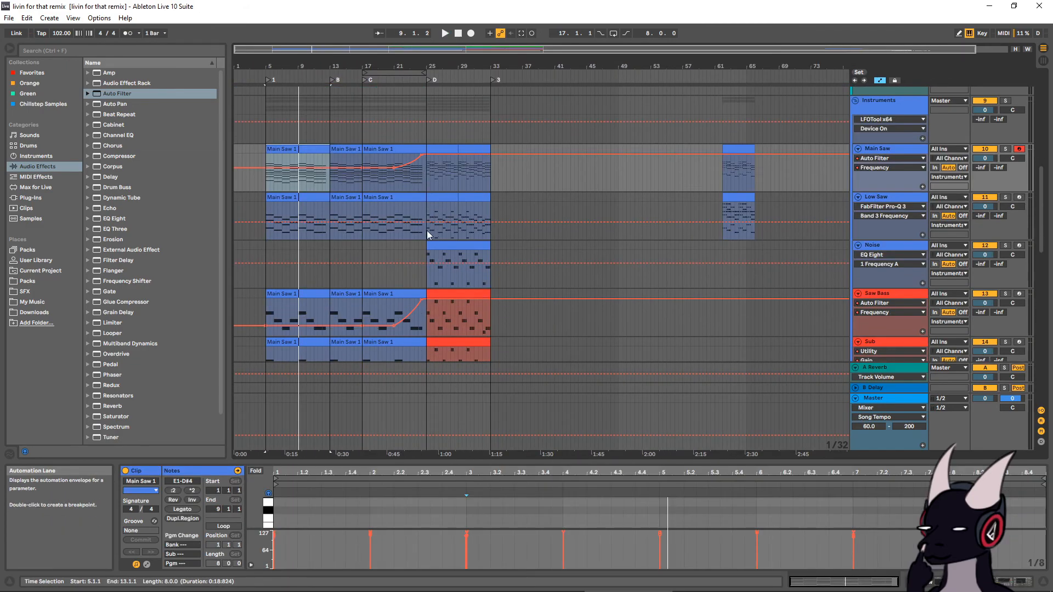
Search the packs for shaker samples and browse the 100 bpm layered loops in egg shaker loops - pATCHES
{"action": "scroll", "coordinate": [428, 235], "scroll_direction": "down", "scroll_amount": 5}
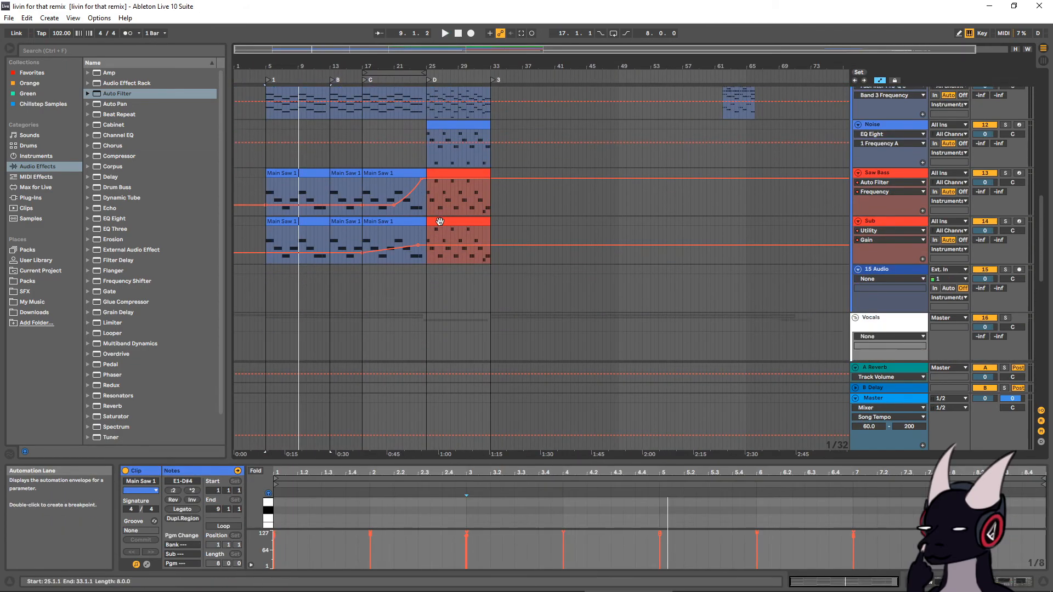
{"action": "scroll", "coordinate": [430, 252], "scroll_direction": "up", "scroll_amount": 2}
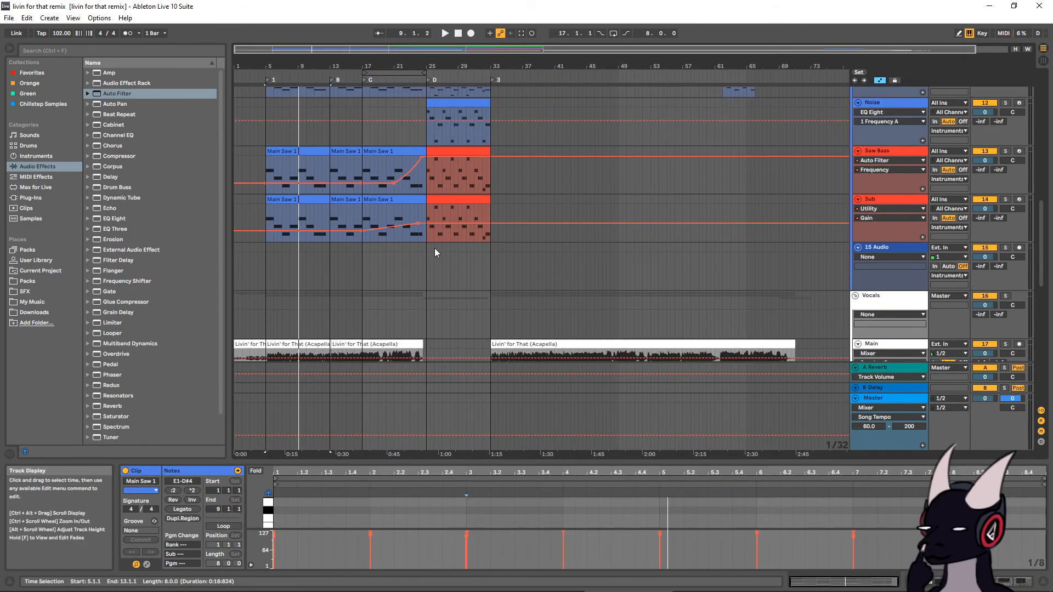
{"action": "scroll", "coordinate": [417, 251], "scroll_direction": "down", "scroll_amount": 3}
{"action": "scroll", "coordinate": [340, 272], "scroll_direction": "up", "scroll_amount": 3}
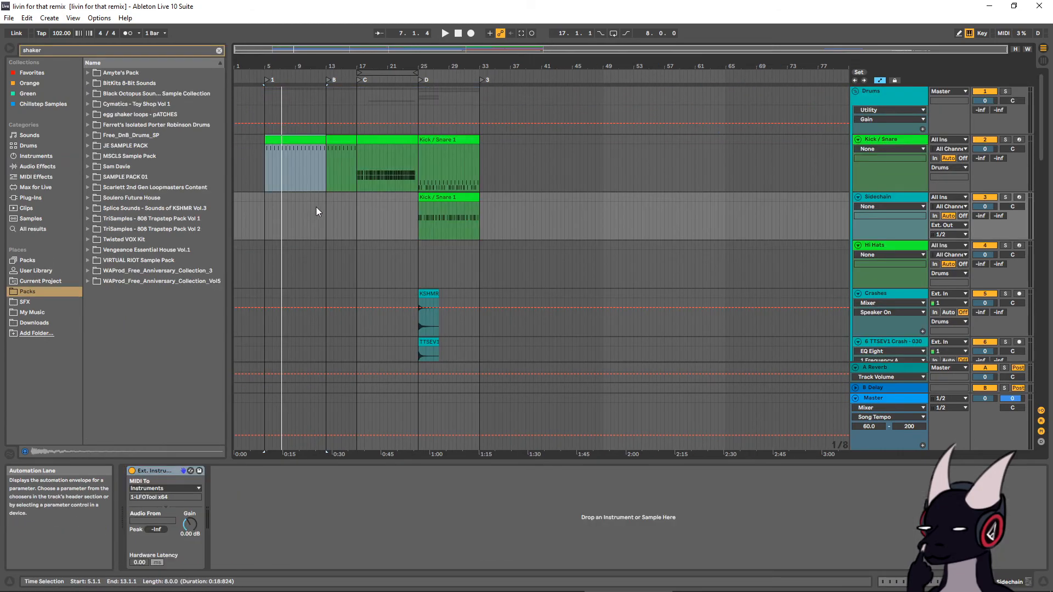
{"action": "scroll", "coordinate": [410, 216], "scroll_direction": "down", "scroll_amount": 4}
{"action": "scroll", "coordinate": [365, 184], "scroll_direction": "up", "scroll_amount": 3}
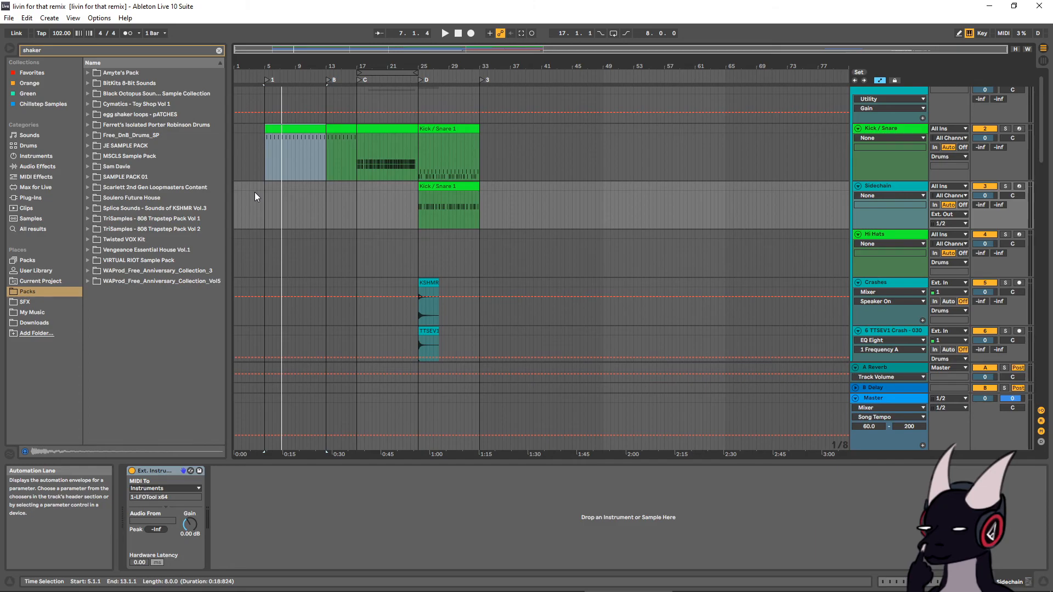
{"action": "left_click", "coordinate": [83, 112]}
{"action": "left_click", "coordinate": [87, 113]}
{"action": "left_click", "coordinate": [100, 135]}
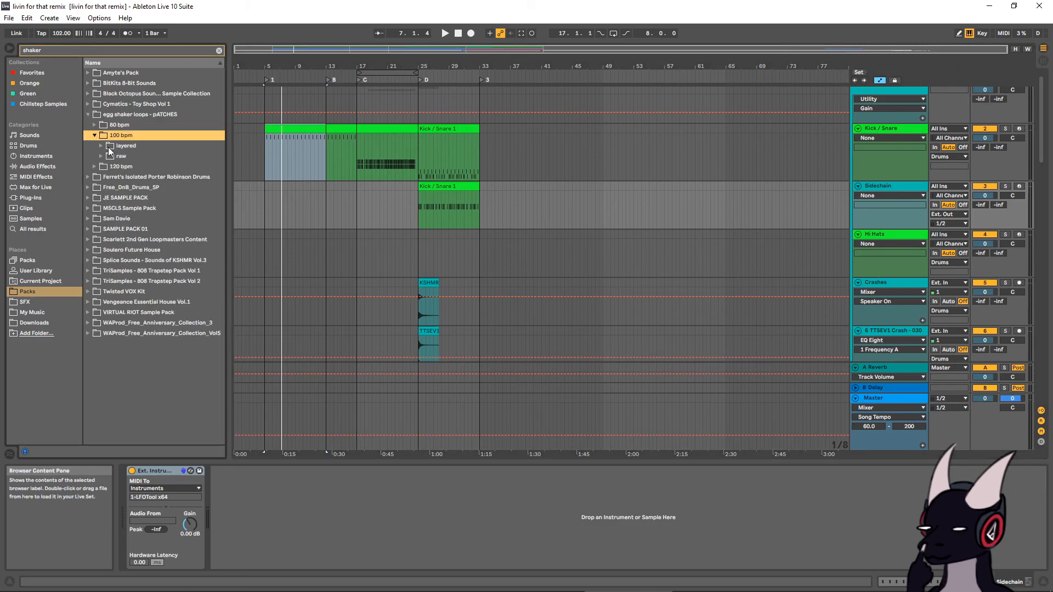
{"action": "left_click", "coordinate": [102, 146]}
{"action": "left_click", "coordinate": [147, 158]}
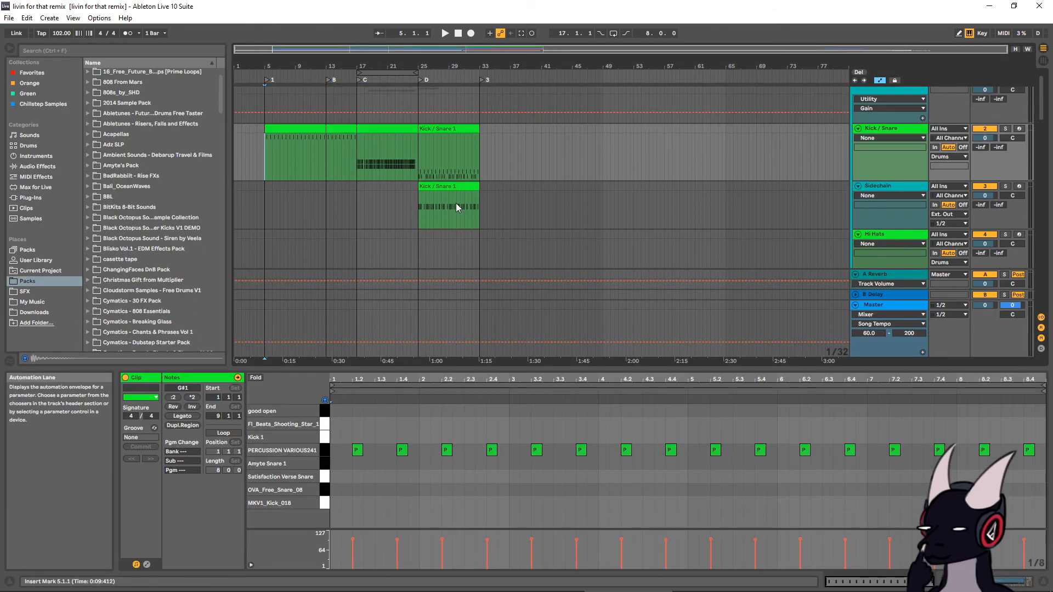
Play the Kick / Snare clips from bar 5 and from bar 13
{"action": "left_click", "coordinate": [306, 132]}
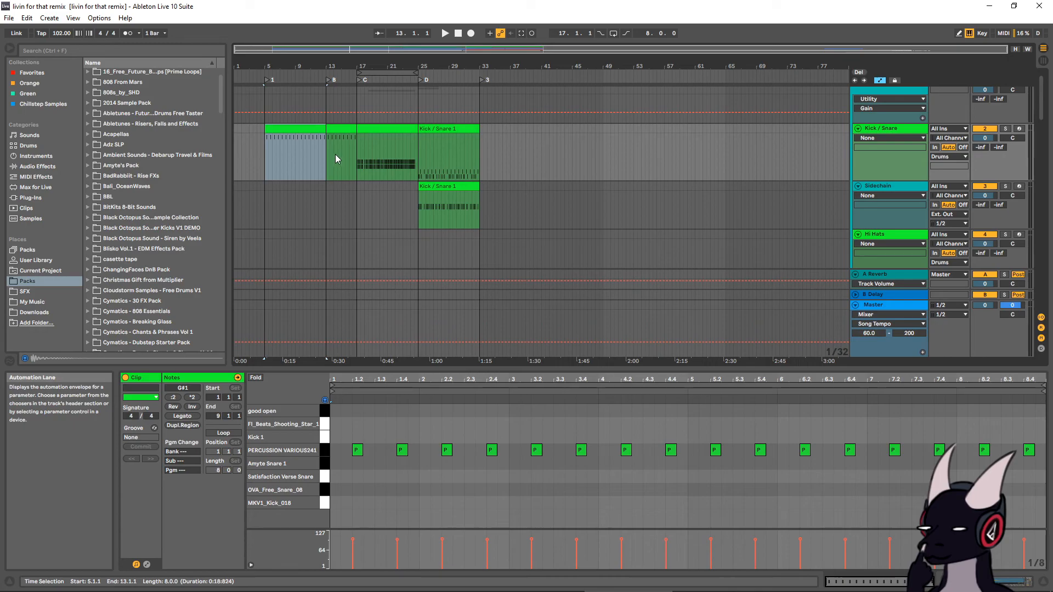
{"action": "key", "text": "space"}
{"action": "key", "text": "space"}
{"action": "left_click", "coordinate": [336, 142]}
{"action": "key", "text": "space"}
Play section B and examine how the pATCHES shaker loops fit with the drums
{"action": "scroll", "coordinate": [330, 154], "scroll_direction": "down", "scroll_amount": 1}
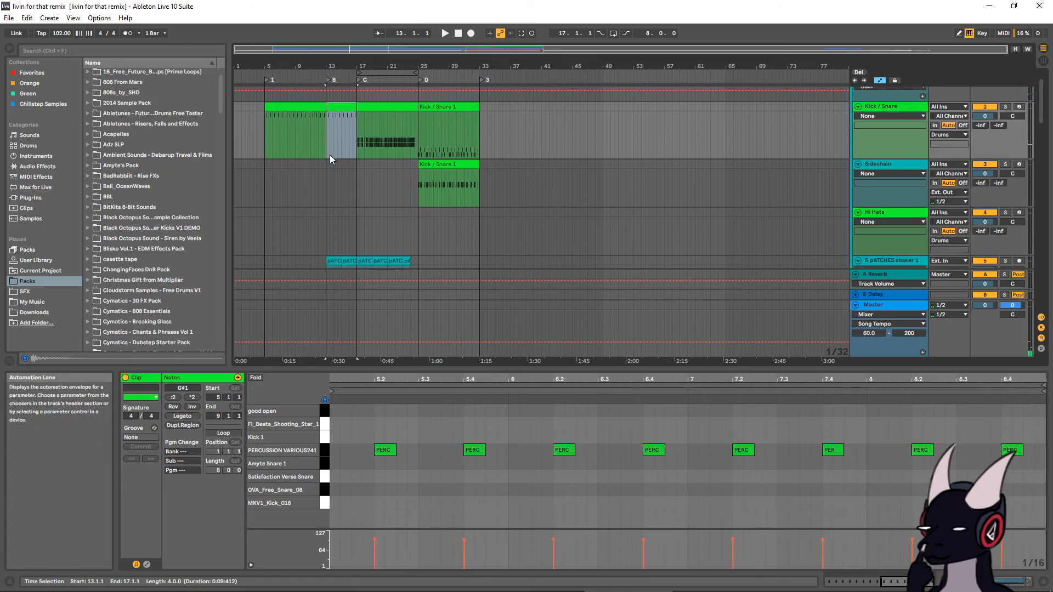
{"action": "scroll", "coordinate": [330, 155], "scroll_direction": "up", "scroll_amount": 1}
{"action": "scroll", "coordinate": [365, 175], "scroll_direction": "down", "scroll_amount": 3}
{"action": "key", "text": "space"}
{"action": "scroll", "coordinate": [345, 207], "scroll_direction": "down", "scroll_amount": 1}
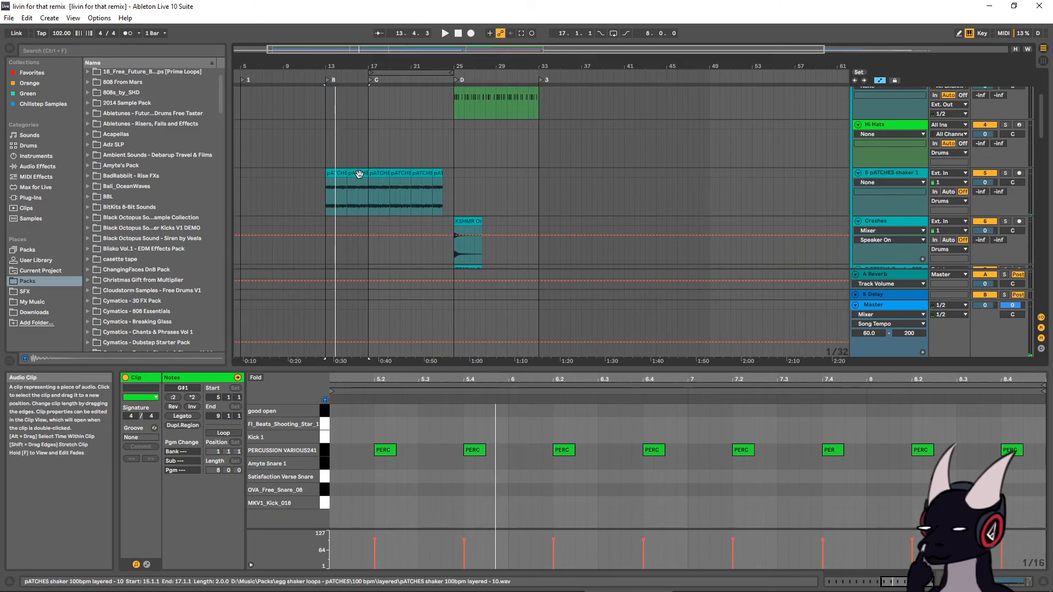
{"action": "key", "text": "space"}
{"action": "scroll", "coordinate": [410, 172], "scroll_direction": "up", "scroll_amount": 2}
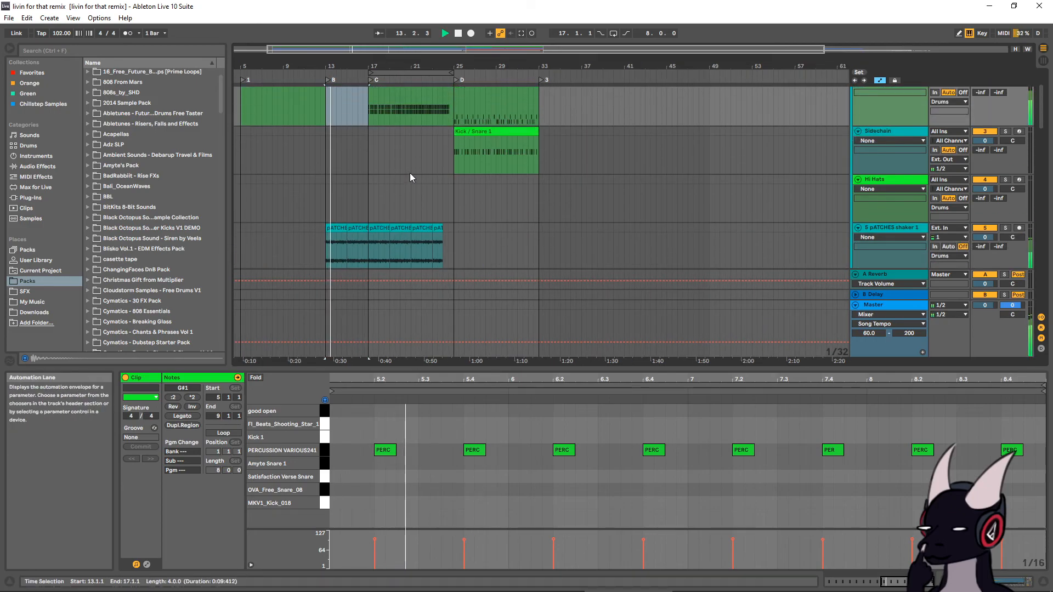
Play section C from bar 17 and section D from bar 25 to compare their drum levels
{"action": "scroll", "coordinate": [409, 173], "scroll_direction": "up", "scroll_amount": 2}
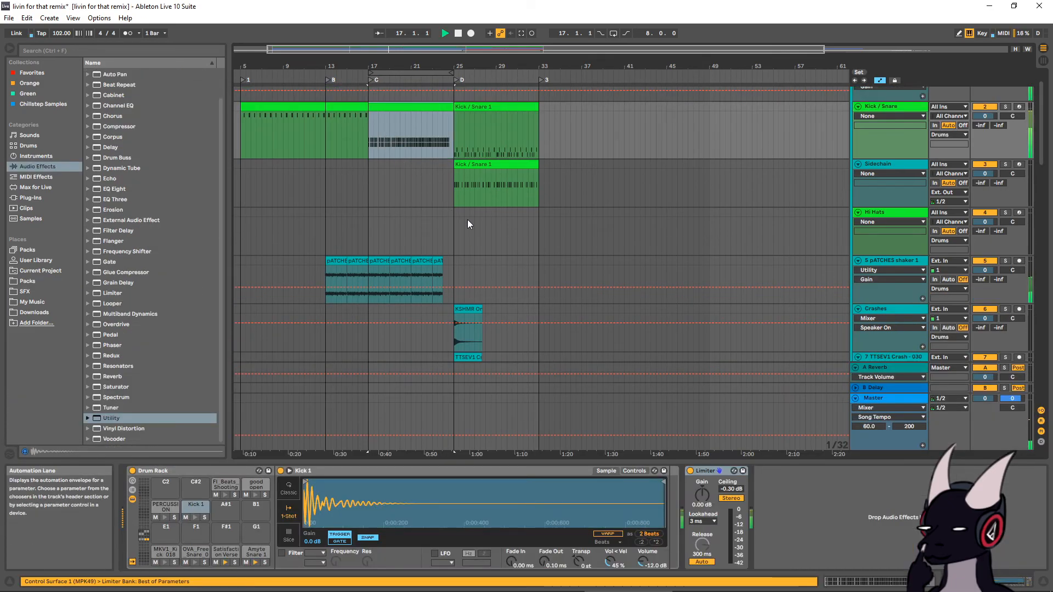
{"action": "scroll", "coordinate": [460, 222], "scroll_direction": "down", "scroll_amount": 3}
{"action": "scroll", "coordinate": [459, 222], "scroll_direction": "up", "scroll_amount": 3}
{"action": "key", "text": "space"}
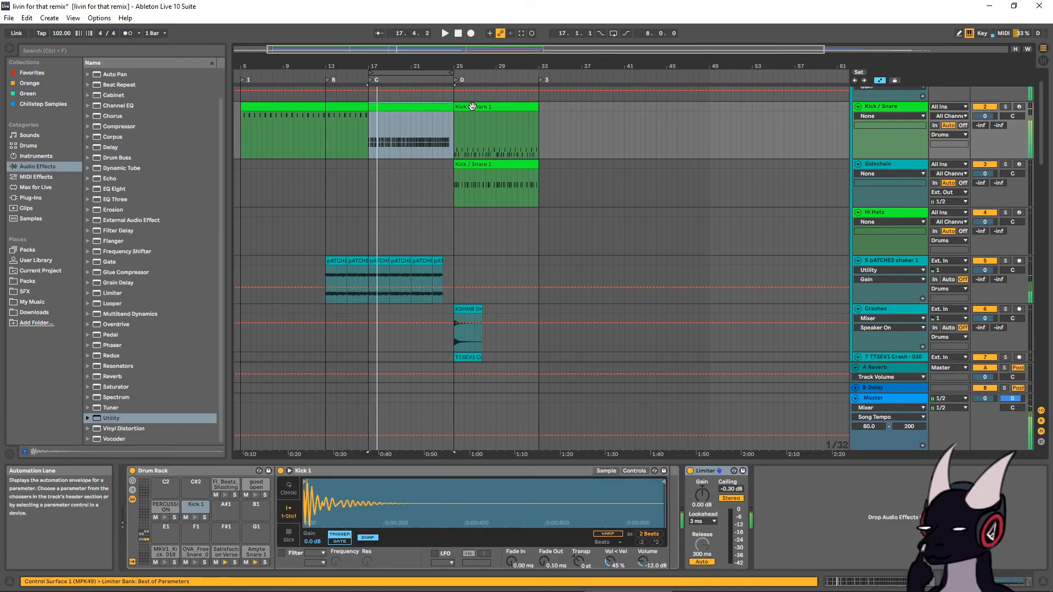
{"action": "left_click", "coordinate": [472, 107]}
{"action": "key", "text": "space"}
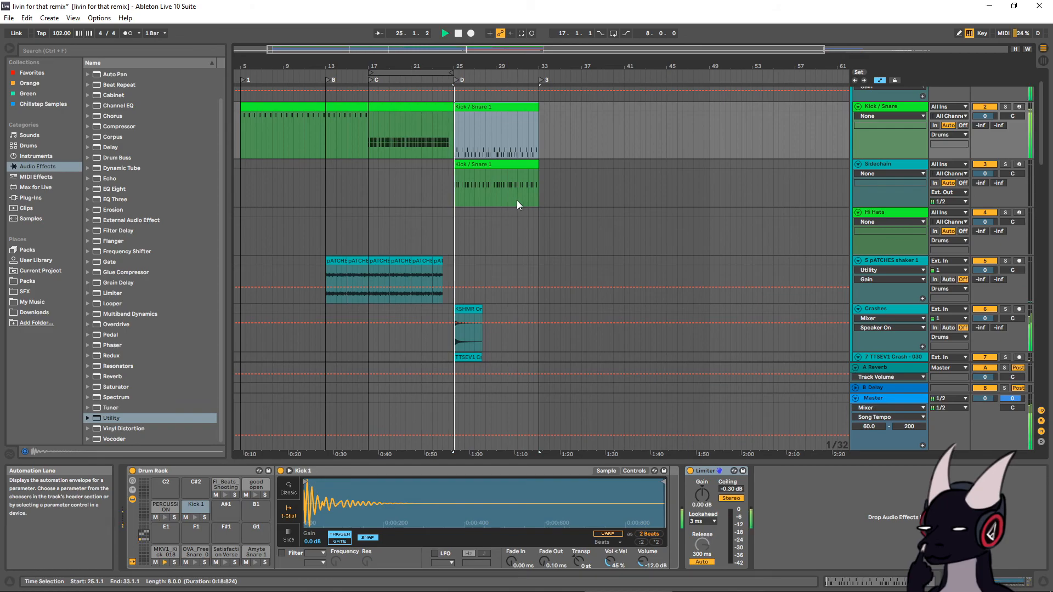
{"action": "scroll", "coordinate": [395, 165], "scroll_direction": "down", "scroll_amount": 2}
{"action": "key", "text": "space"}
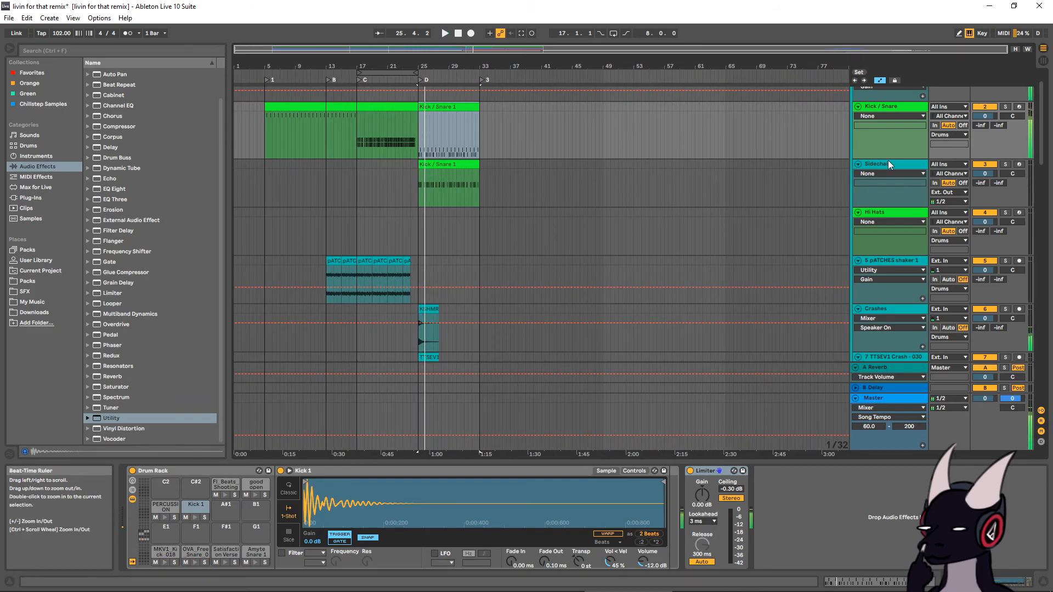
Reduce the height of the Kick / Snare track lane and save the project
{"action": "left_click", "coordinate": [891, 156]}
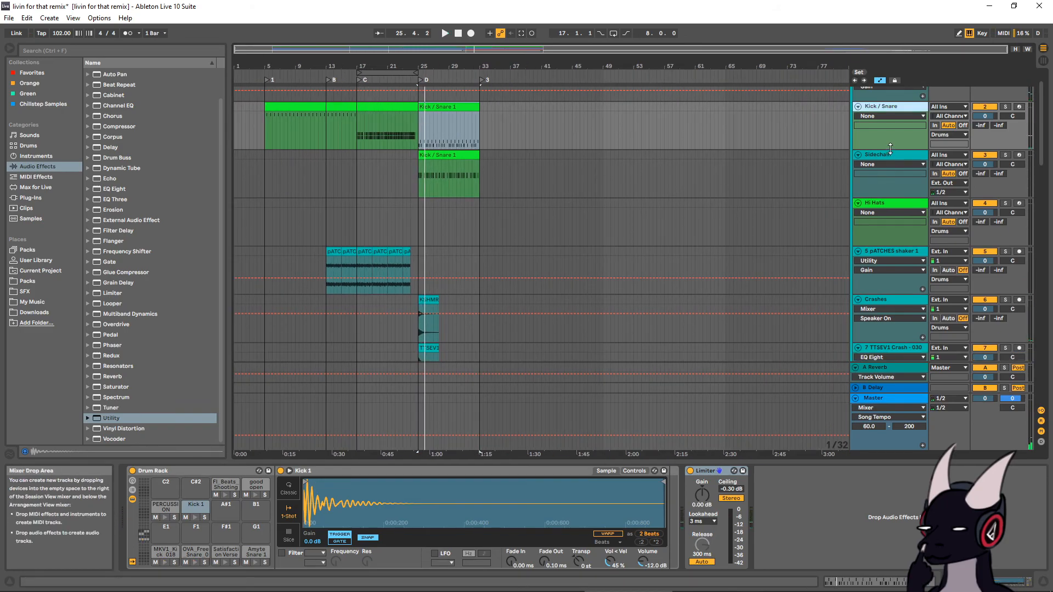
{"action": "scroll", "coordinate": [612, 236], "scroll_direction": "up", "scroll_amount": 2}
{"action": "key", "text": "ctrl+s"}
Copy the drum and instrument clips of sections 1 to D, from Kick / Snare down to 16 Audio, to bar 33 and save the project
{"action": "left_click", "coordinate": [294, 141]}
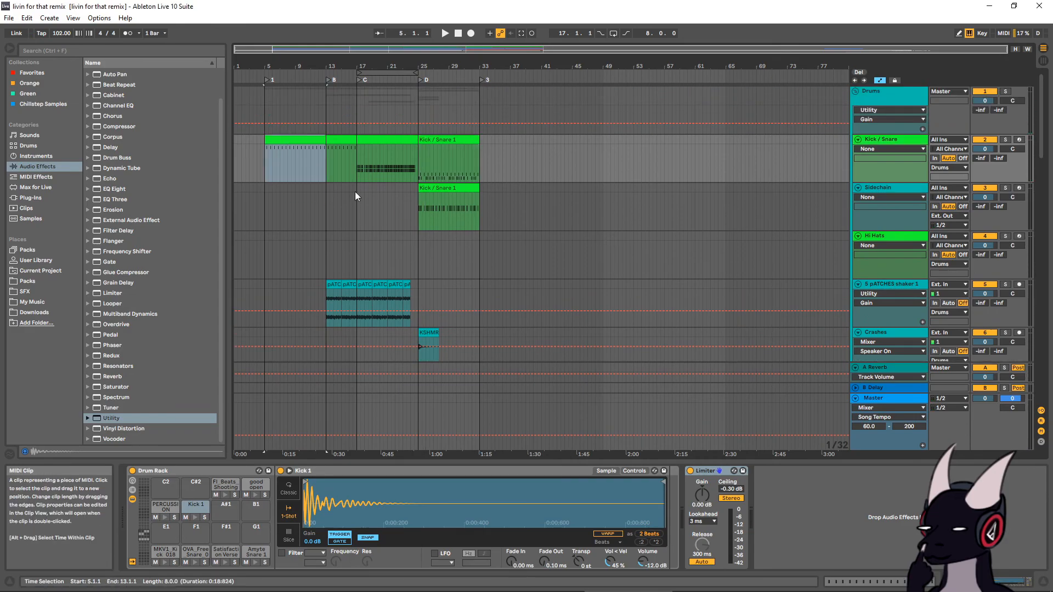
{"action": "scroll", "coordinate": [473, 297], "scroll_direction": "down", "scroll_amount": 6}
{"action": "scroll", "coordinate": [476, 300], "scroll_direction": "down", "scroll_amount": 8}
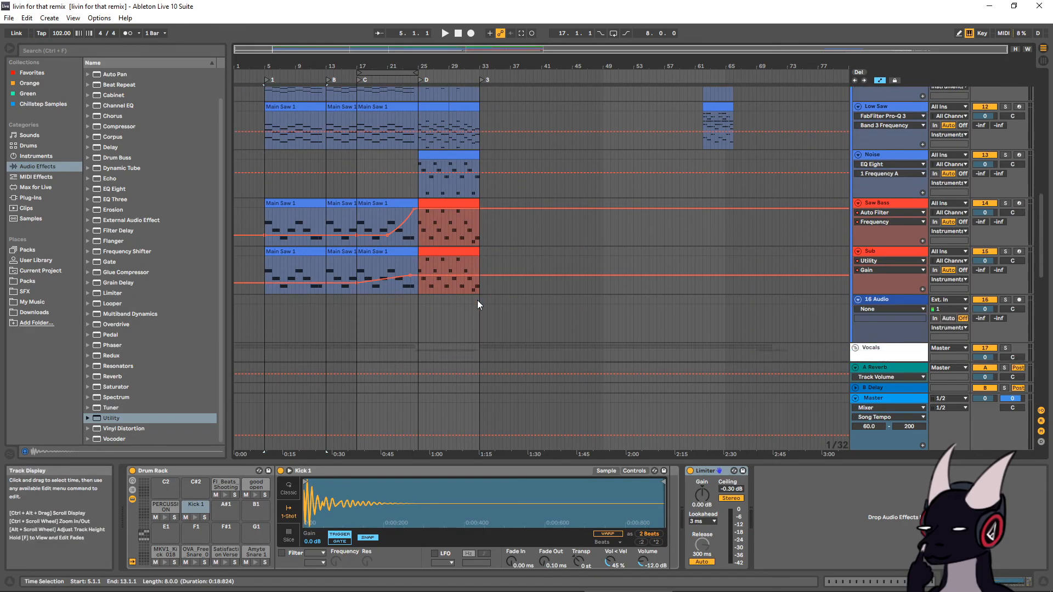
{"action": "left_click", "coordinate": [478, 270], "text": "shift"}
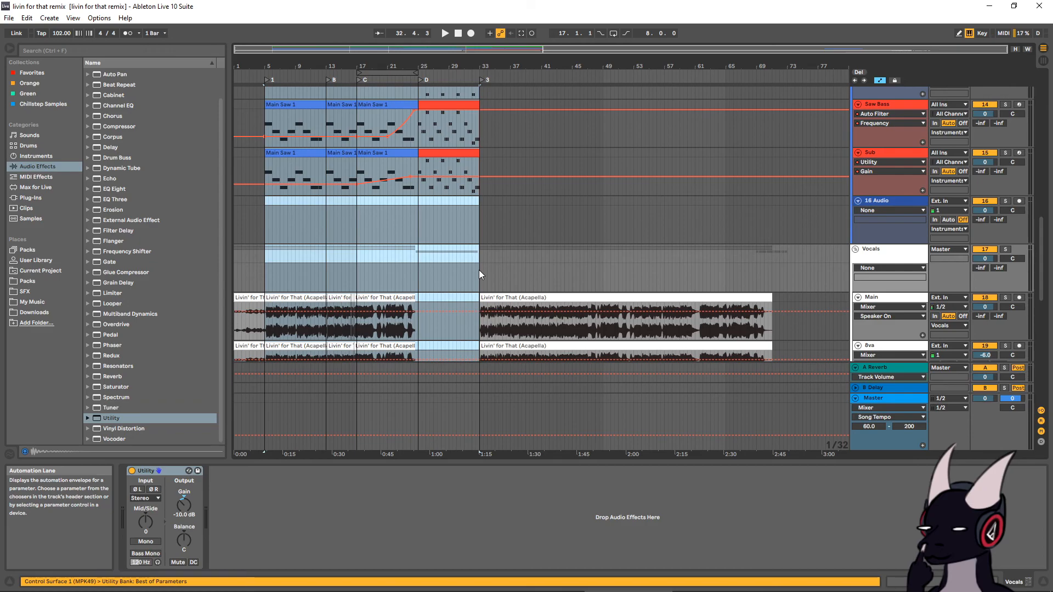
{"action": "scroll", "coordinate": [466, 237], "scroll_direction": "up", "scroll_amount": 3}
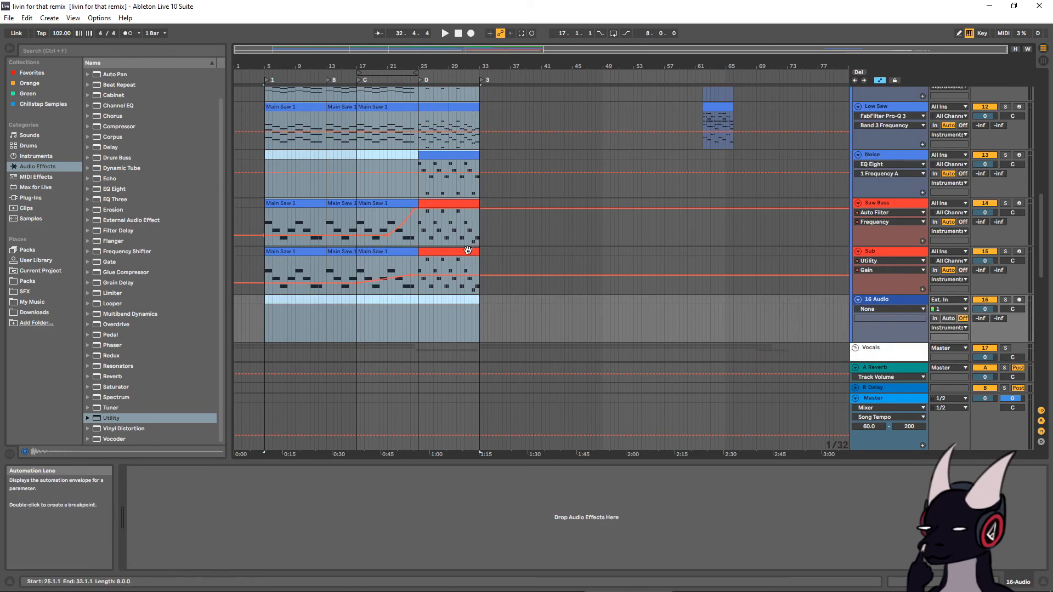
{"action": "scroll", "coordinate": [426, 245], "scroll_direction": "up", "scroll_amount": 2}
{"action": "scroll", "coordinate": [384, 233], "scroll_direction": "down", "scroll_amount": 5}
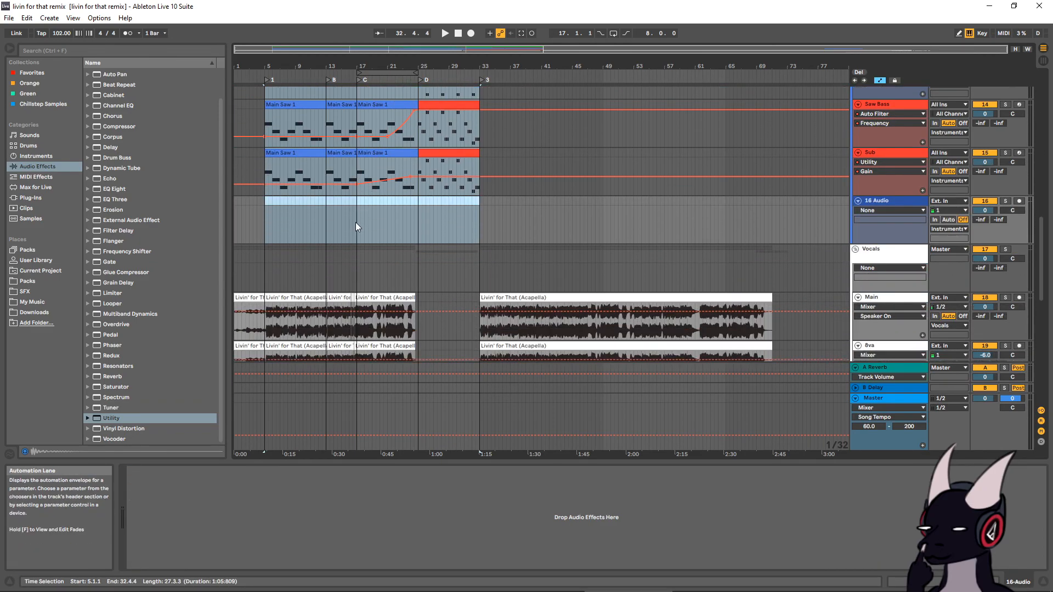
{"action": "scroll", "coordinate": [355, 222], "scroll_direction": "up", "scroll_amount": 3}
{"action": "left_click_drag", "start_coordinate": [320, 183], "coordinate": [511, 233]}
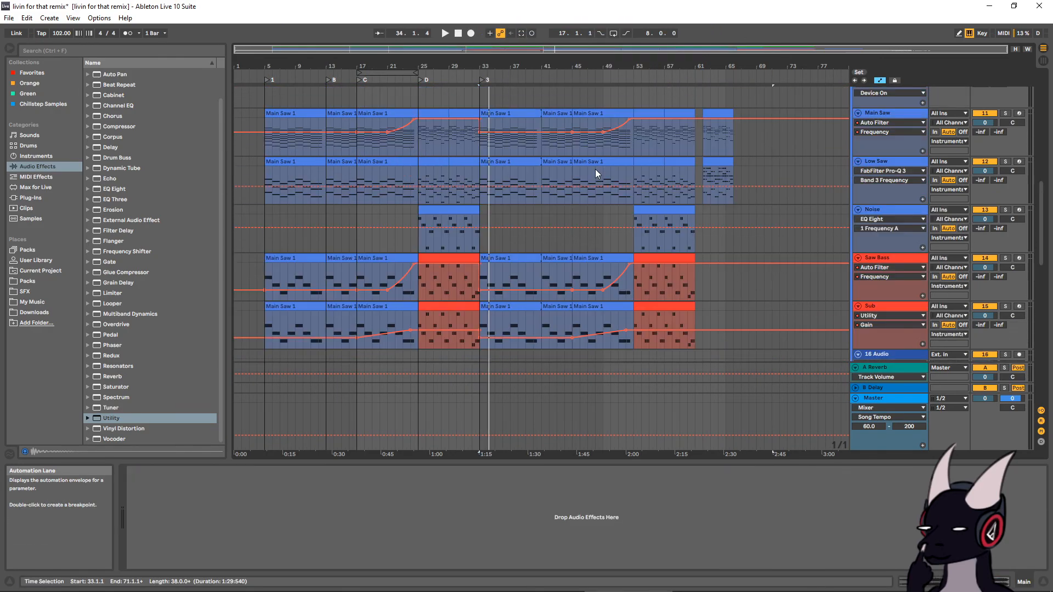
{"action": "scroll", "coordinate": [596, 173], "scroll_direction": "down", "scroll_amount": 5}
{"action": "key", "text": "ctrl+s"}
Play the arrangement from bar 33 and examine how the Main vocal clip lines up with the start of section 3
{"action": "scroll", "coordinate": [528, 241], "scroll_direction": "down", "scroll_amount": 2}
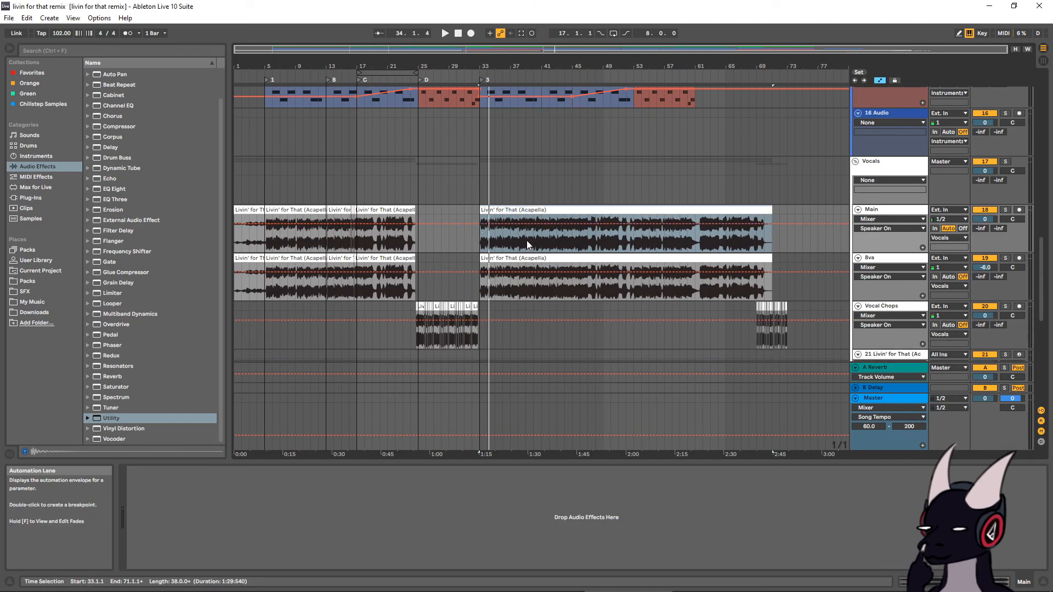
{"action": "scroll", "coordinate": [527, 239], "scroll_direction": "up", "scroll_amount": 3}
{"action": "scroll", "coordinate": [528, 232], "scroll_direction": "down", "scroll_amount": 3}
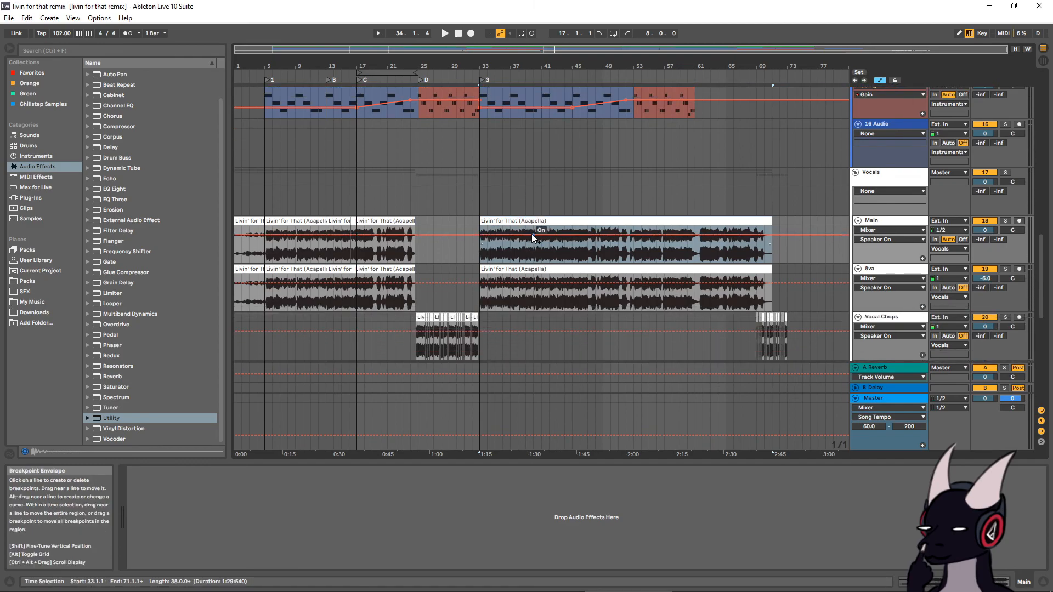
{"action": "key", "text": "space"}
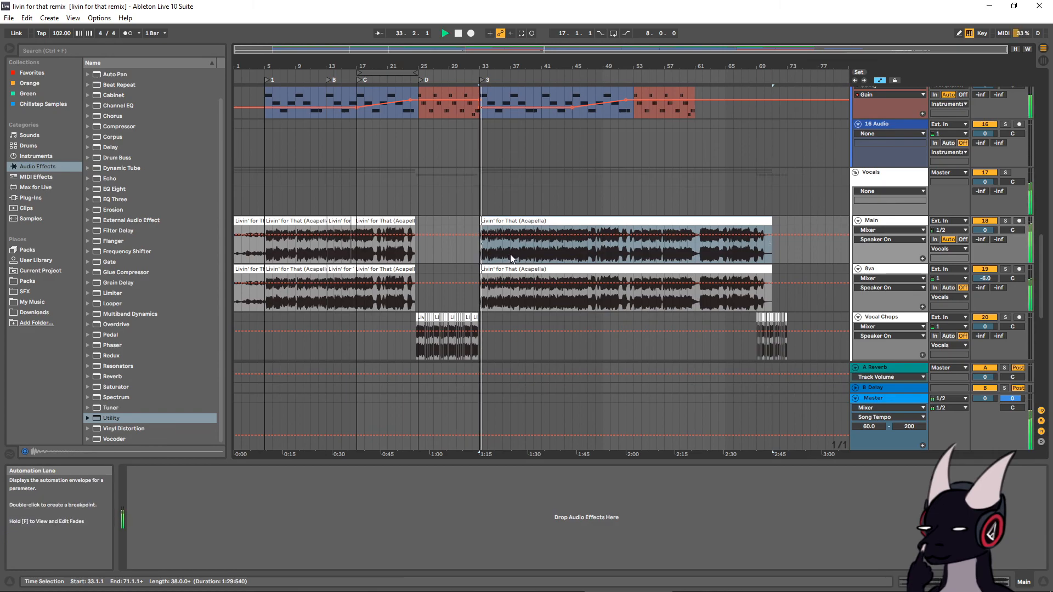
{"action": "key", "text": "space"}
{"action": "scroll", "coordinate": [480, 154], "scroll_direction": "up", "scroll_amount": 5}
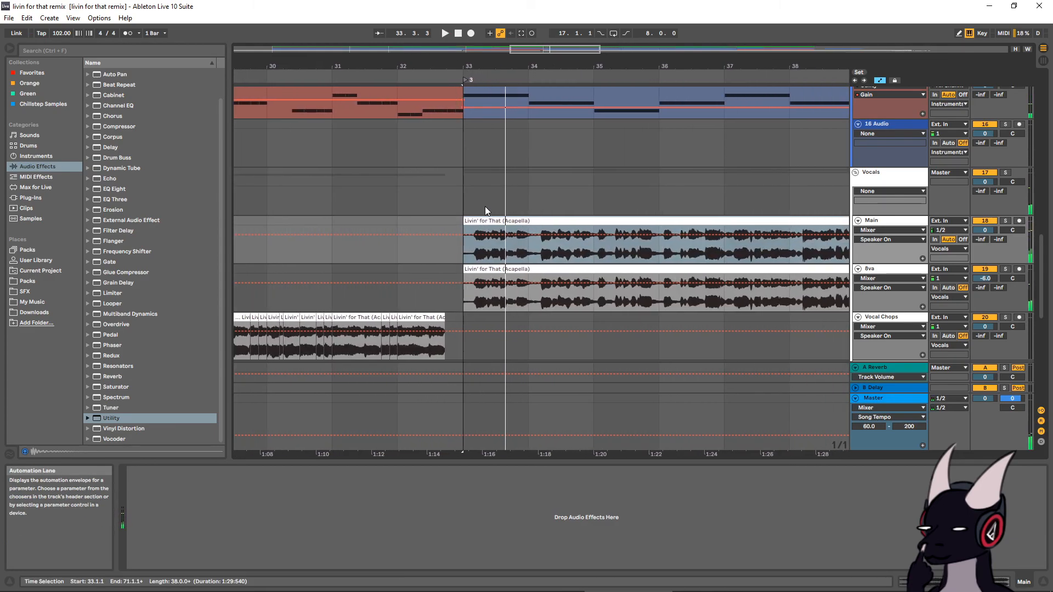
Select all the Vocal Chops clips that begin around bar 52 and move them together to start at bar 54
{"action": "left_click", "coordinate": [491, 220]}
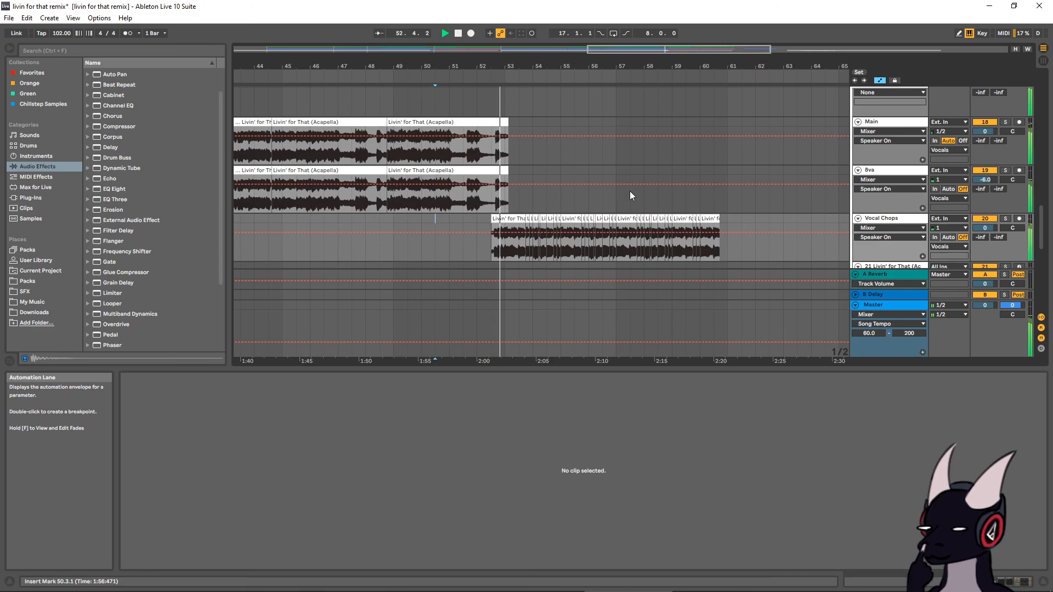
{"action": "left_click", "coordinate": [508, 219]}
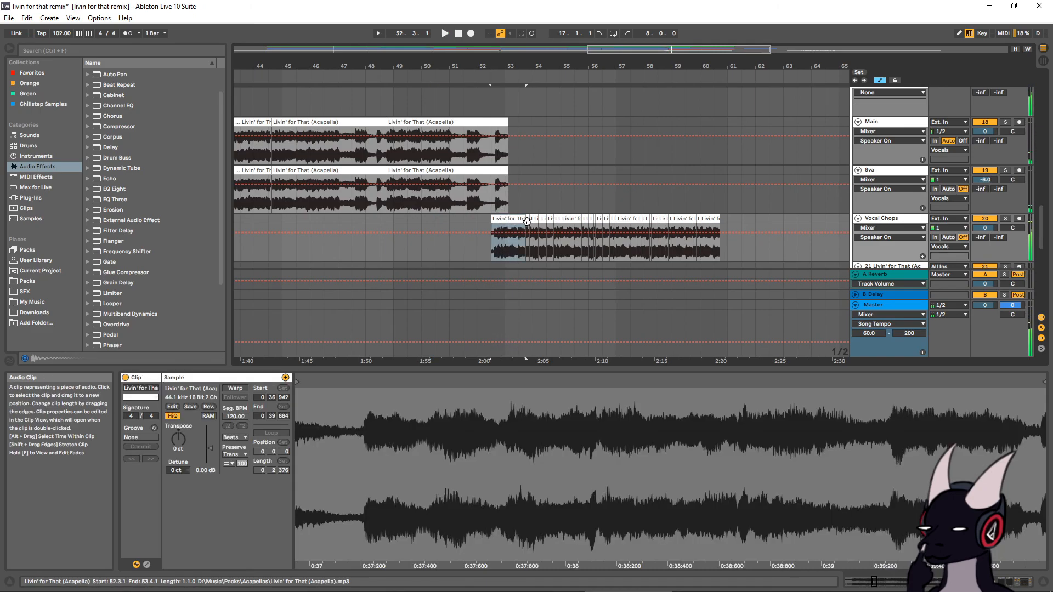
{"action": "left_click", "coordinate": [712, 220], "text": "shift"}
{"action": "left_click_drag", "start_coordinate": [505, 228], "coordinate": [545, 223]}
Select the drum and instrument clips of the drop at bar 53 and shift them half a bar later
{"action": "scroll", "coordinate": [541, 183], "scroll_direction": "up", "scroll_amount": 5}
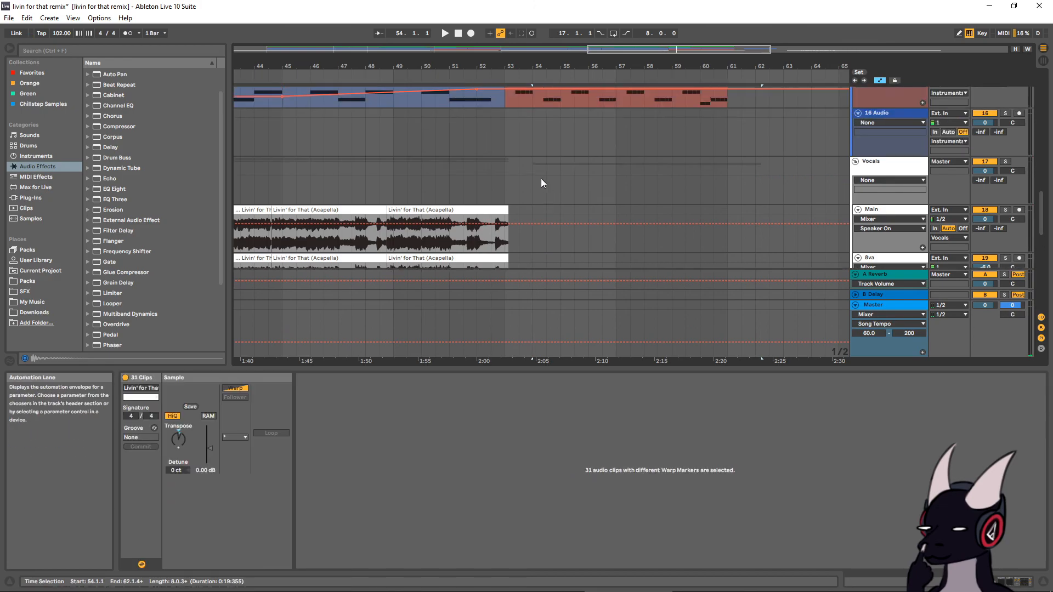
{"action": "left_click", "coordinate": [519, 143]}
{"action": "scroll", "coordinate": [603, 155], "scroll_direction": "up", "scroll_amount": 6}
{"action": "scroll", "coordinate": [688, 149], "scroll_direction": "up", "scroll_amount": 10}
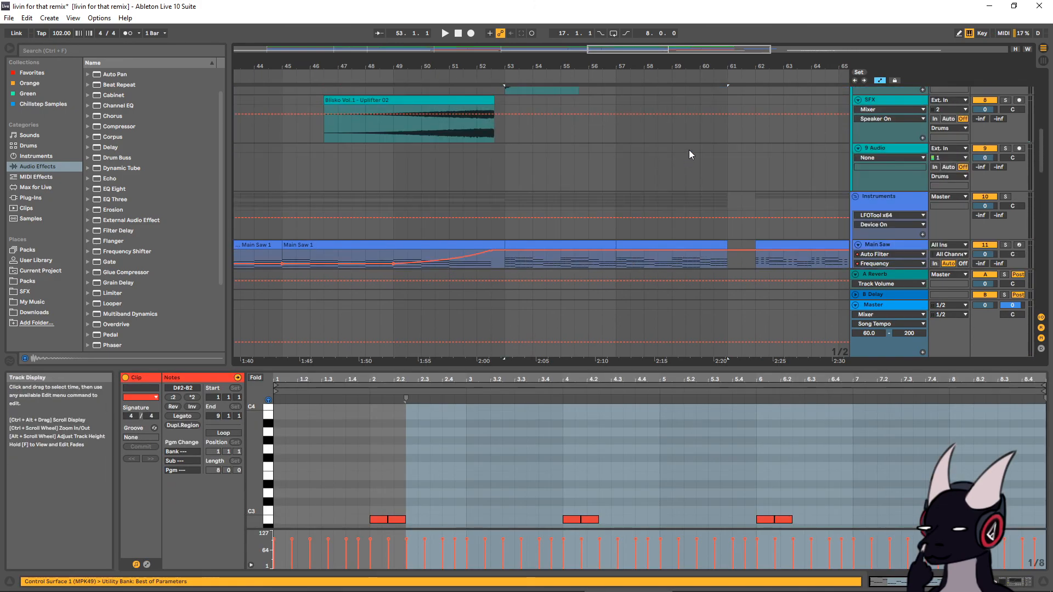
{"action": "left_click", "coordinate": [697, 143], "text": "shift"}
{"action": "left_click_drag", "start_coordinate": [557, 141], "coordinate": [570, 146]}
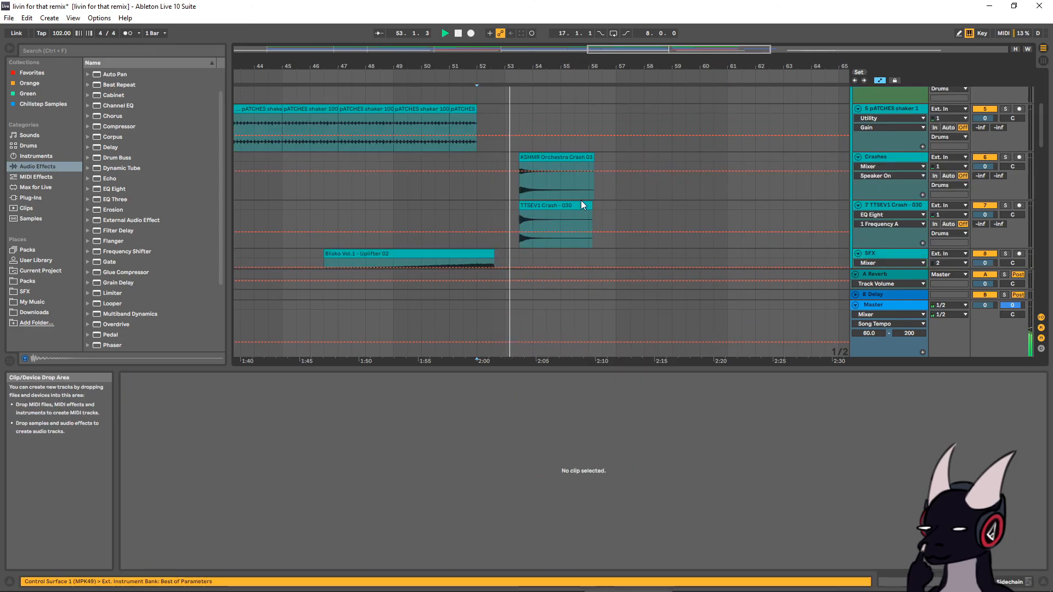
Play the transition from bar 52 and check how the Vocal Chops clips line up with the shifted drop
{"action": "scroll", "coordinate": [581, 199], "scroll_direction": "down", "scroll_amount": 6}
{"action": "scroll", "coordinate": [549, 212], "scroll_direction": "down", "scroll_amount": 10}
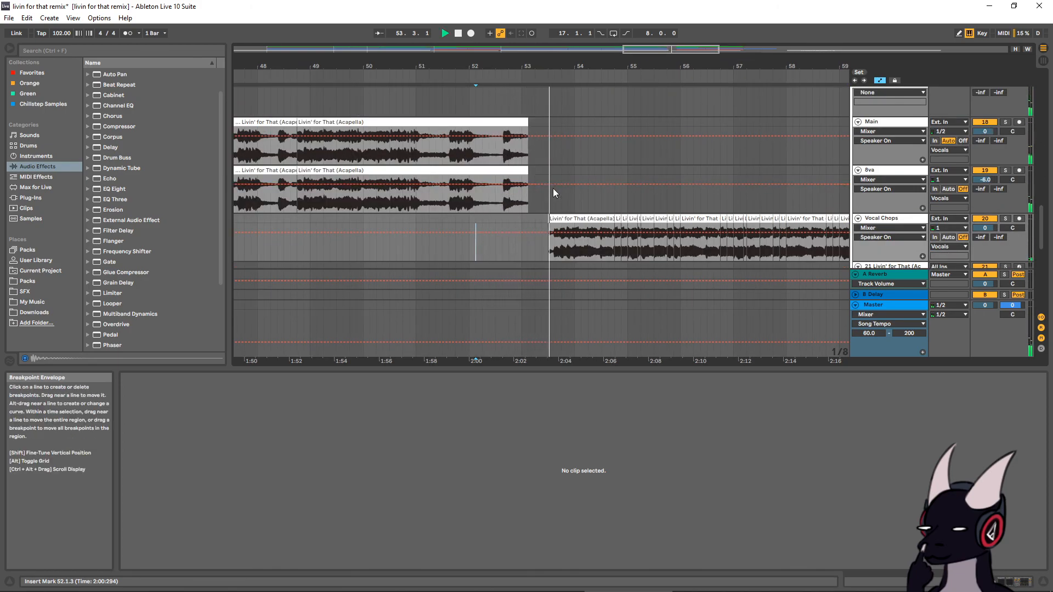
{"action": "scroll", "coordinate": [552, 188], "scroll_direction": "up", "scroll_amount": 1}
{"action": "left_click_drag", "start_coordinate": [555, 66], "coordinate": [564, 45]}
{"action": "scroll", "coordinate": [643, 193], "scroll_direction": "down", "scroll_amount": 2}
{"action": "key", "text": "space"}
Reduce the height of the clip detail area and review the vocal, drum and instrument clips across the whole arrangement
{"action": "scroll", "coordinate": [537, 148], "scroll_direction": "up", "scroll_amount": 2}
{"action": "scroll", "coordinate": [525, 157], "scroll_direction": "down", "scroll_amount": 8}
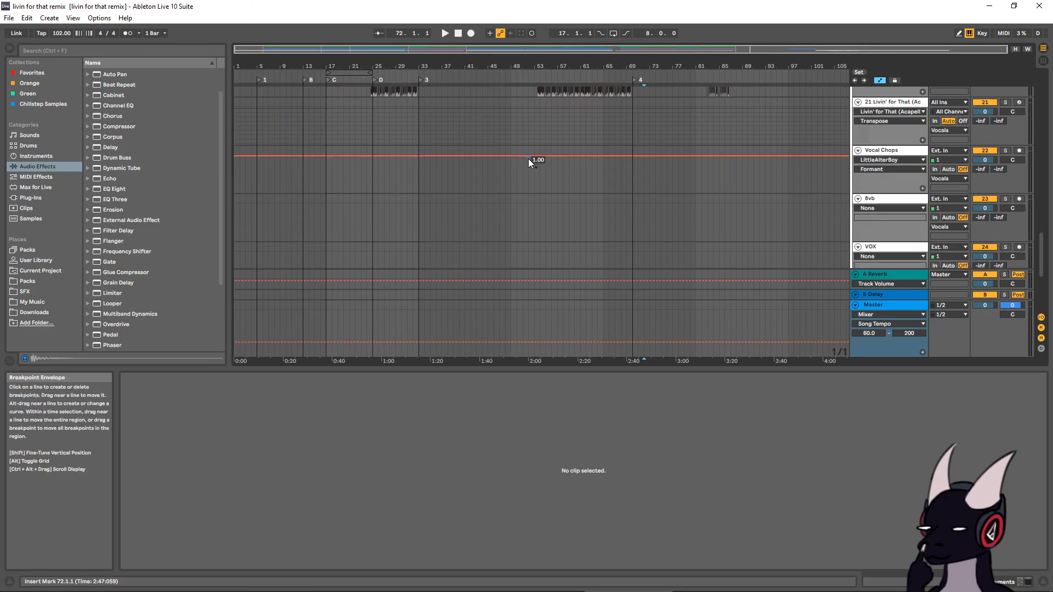
{"action": "scroll", "coordinate": [528, 159], "scroll_direction": "up", "scroll_amount": 2}
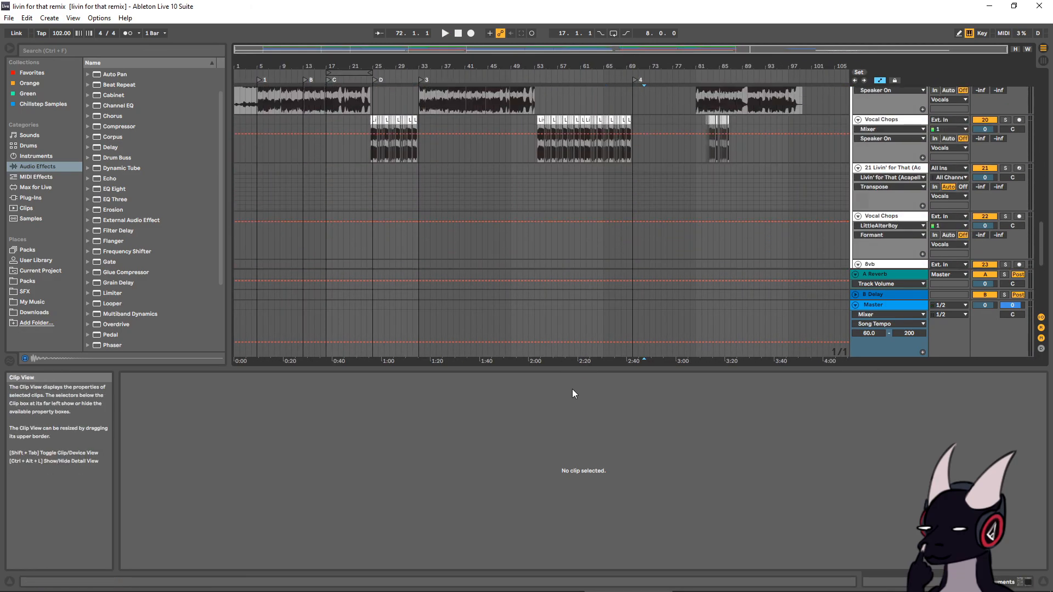
{"action": "left_click_drag", "start_coordinate": [590, 369], "coordinate": [590, 462]}
{"action": "scroll", "coordinate": [598, 294], "scroll_direction": "up", "scroll_amount": 8}
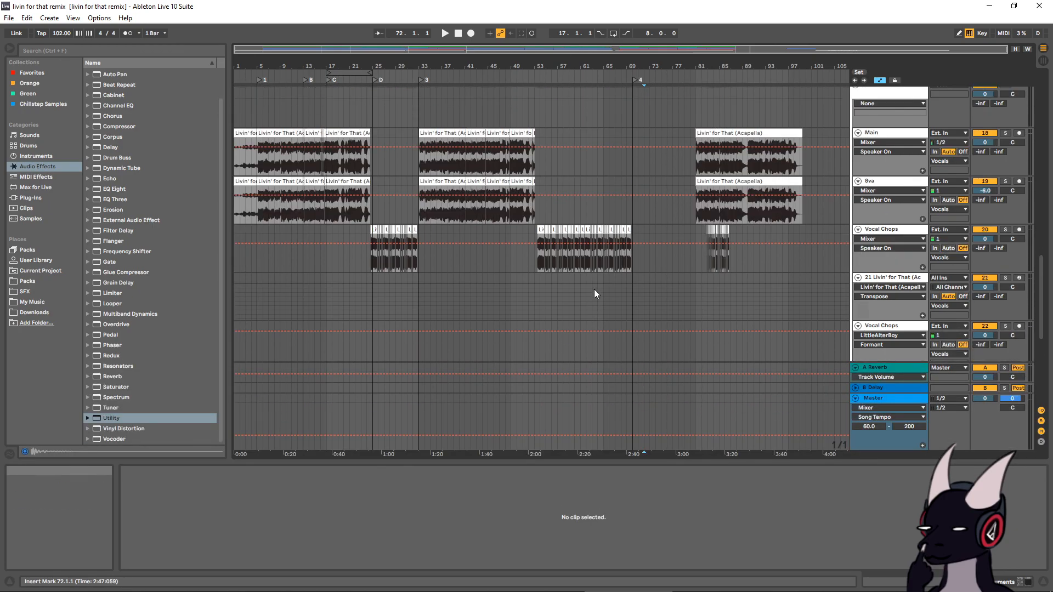
{"action": "scroll", "coordinate": [543, 175], "scroll_direction": "up", "scroll_amount": 15}
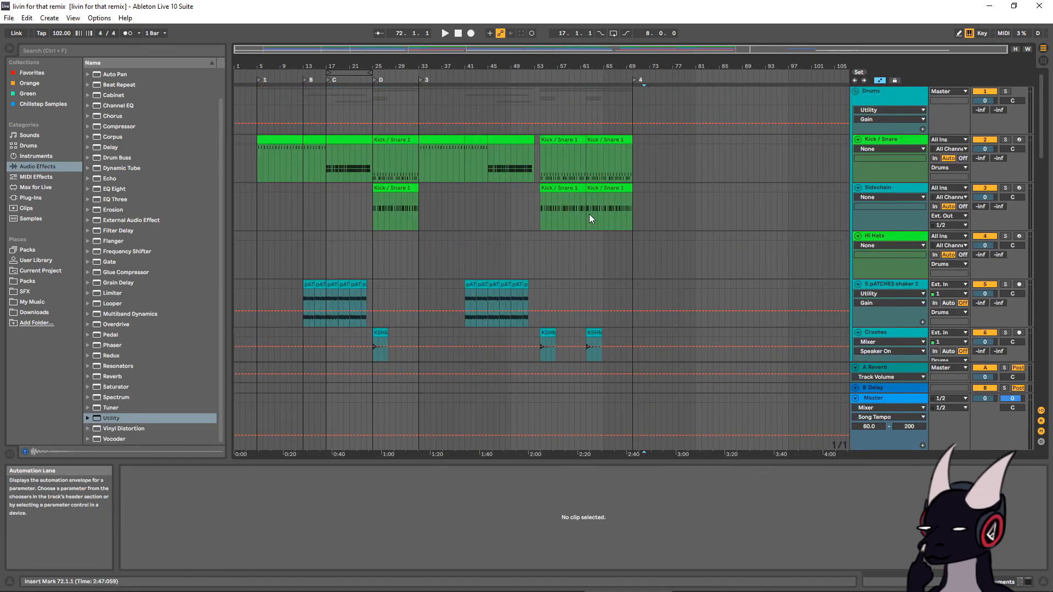
{"action": "scroll", "coordinate": [596, 204], "scroll_direction": "down", "scroll_amount": 1}
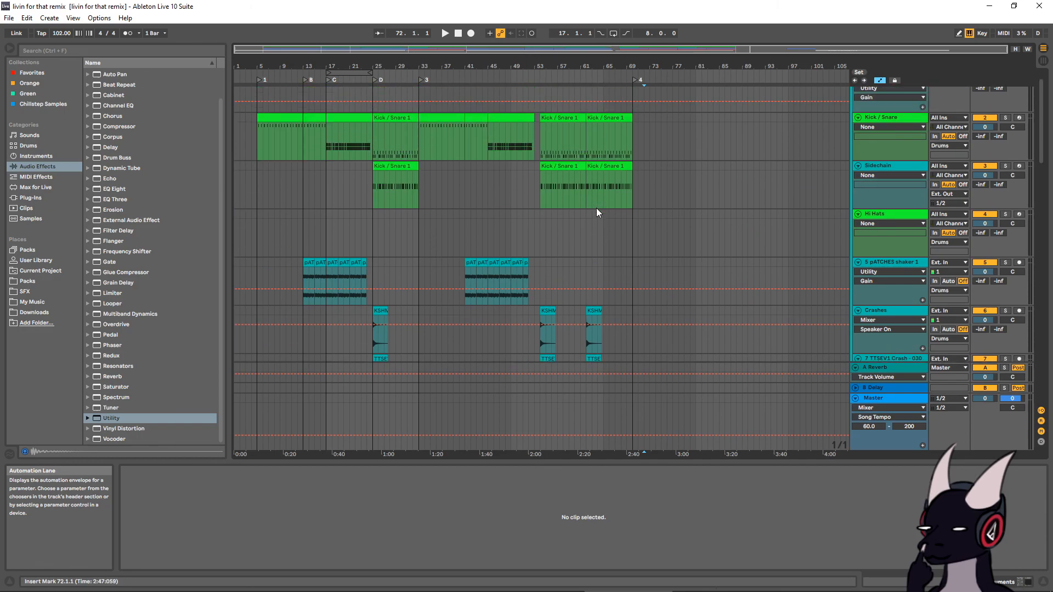
{"action": "scroll", "coordinate": [596, 209], "scroll_direction": "down", "scroll_amount": 15}
{"action": "scroll", "coordinate": [605, 217], "scroll_direction": "down", "scroll_amount": 1}
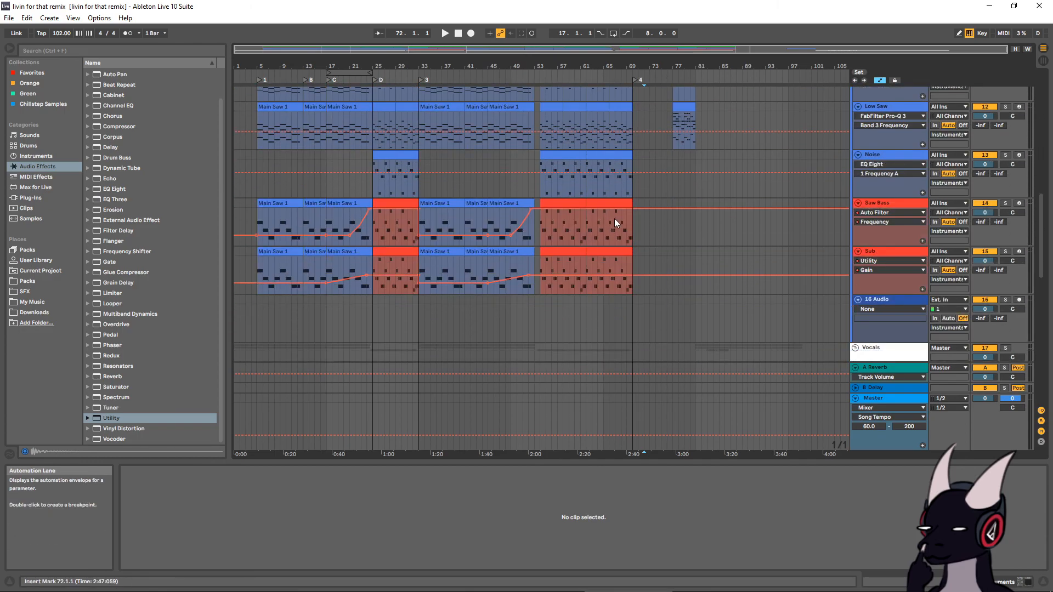
{"action": "scroll", "coordinate": [357, 143], "scroll_direction": "down", "scroll_amount": 1}
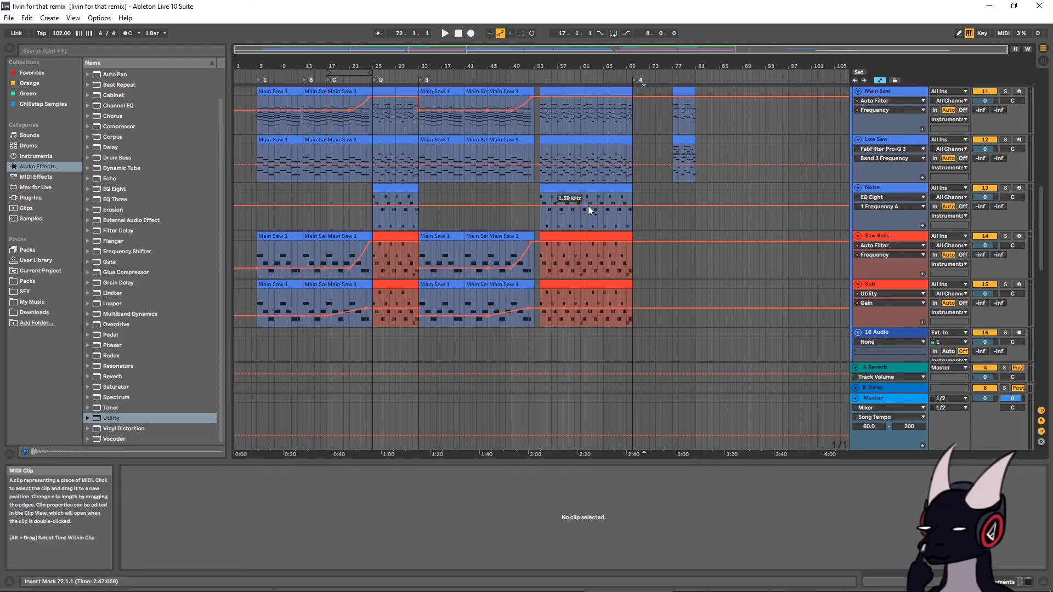